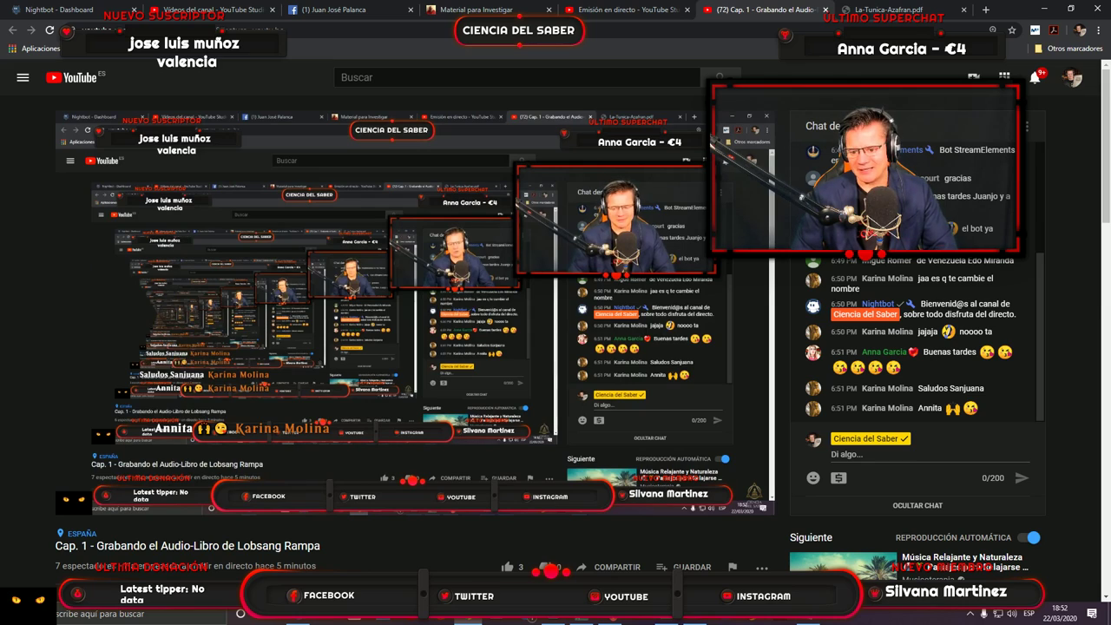
Bring up La-Tunica-Azafran.pdf in the browser and go to the beginning of Capítulo uno.
mouse_move(235, 403)
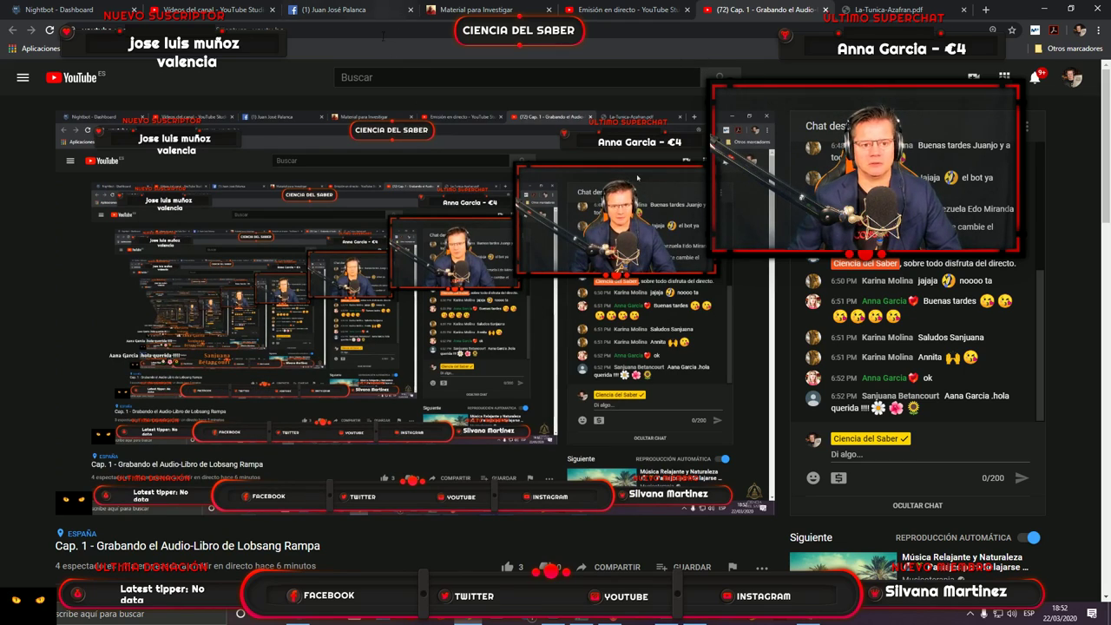
mouse_move(684, 247)
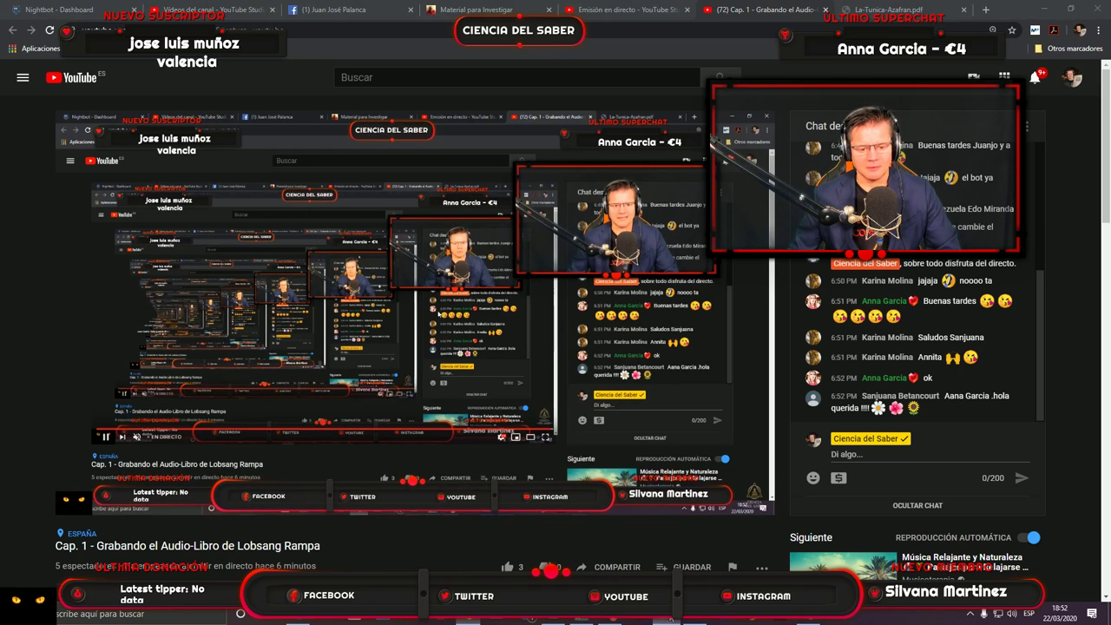
key(alt+Tab)
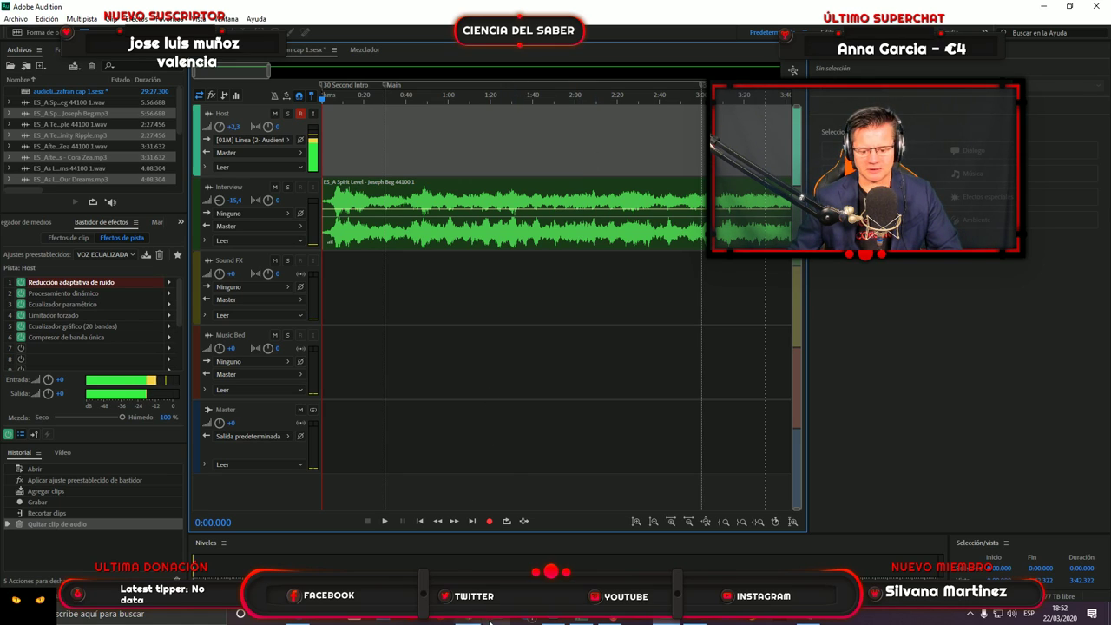
key(alt+Tab)
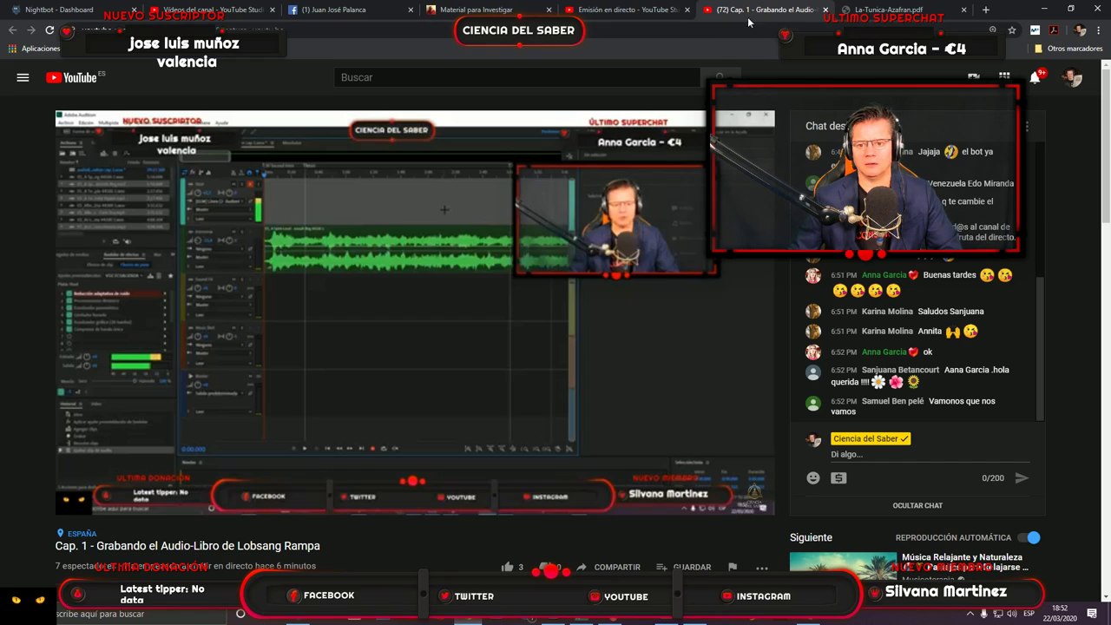
click(847, 21)
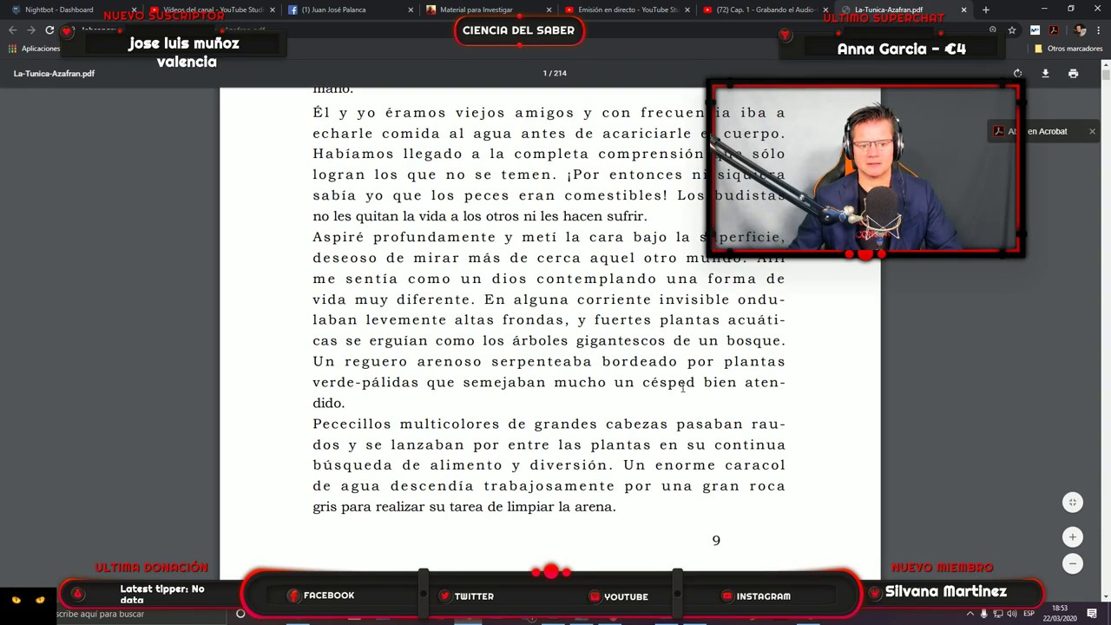
scroll(697, 424, up, 5)
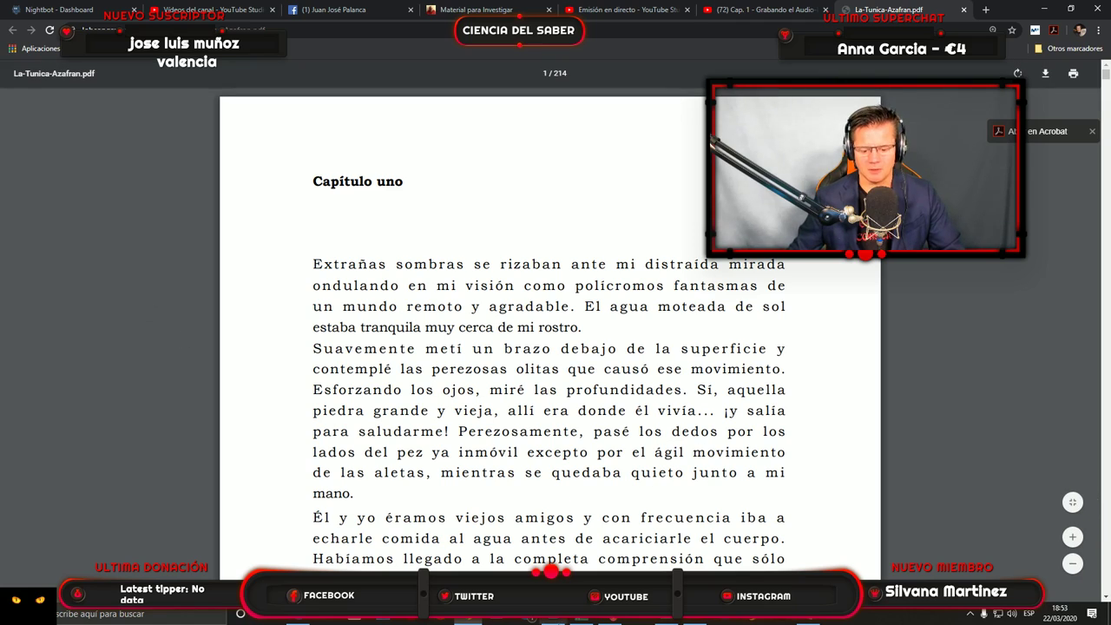
Switch to Adobe Audition, start recording on the armed Host track from the session start, and return to the PDF.
key(alt+Tab)
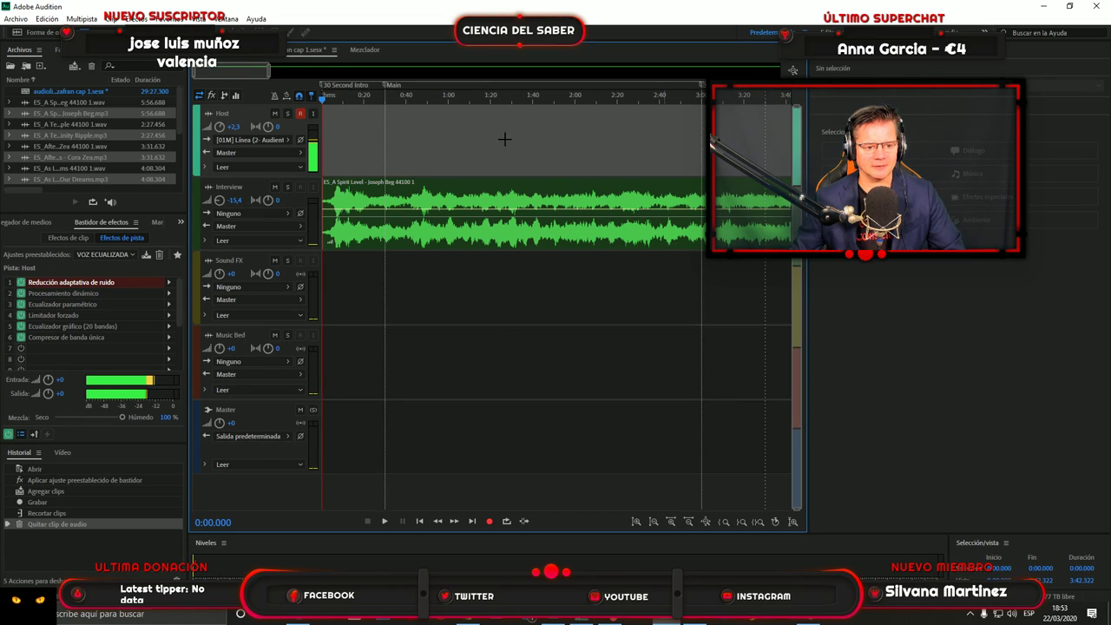
click(490, 525)
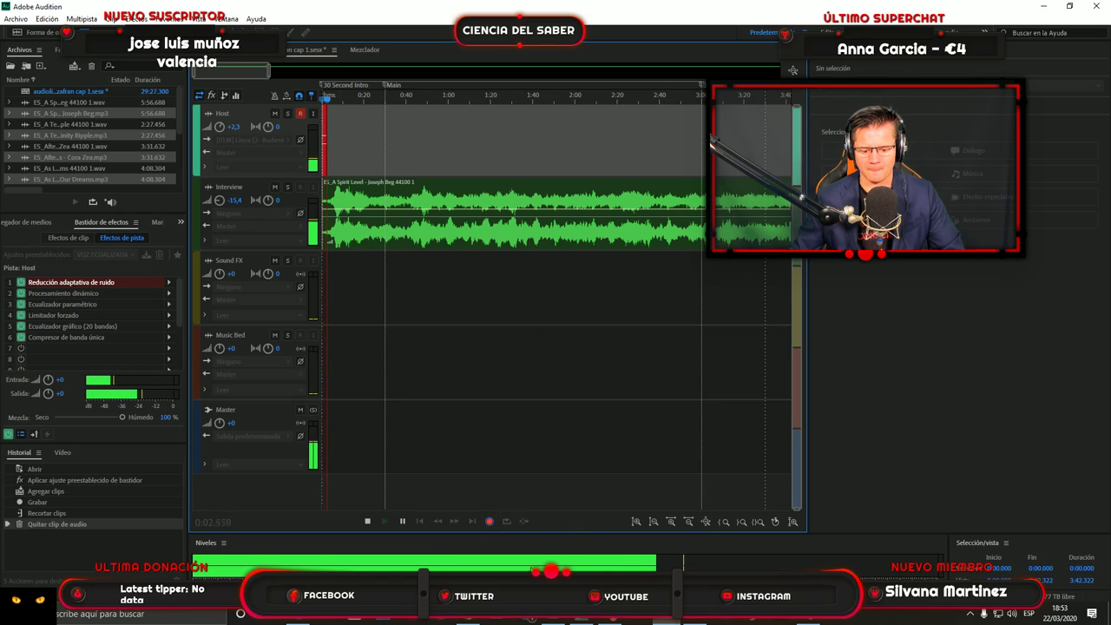
key(alt+Tab)
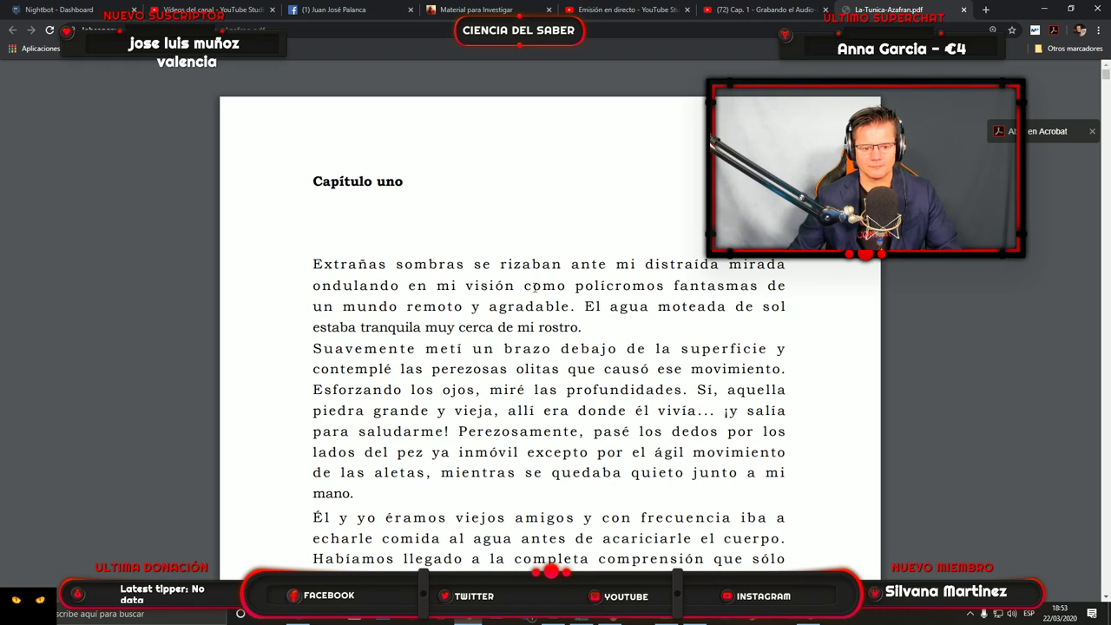
Read through Capítulo uno in the PDF from page 9 to the opening lines after page 11 while recording runs.
scroll(584, 258, down, 3)
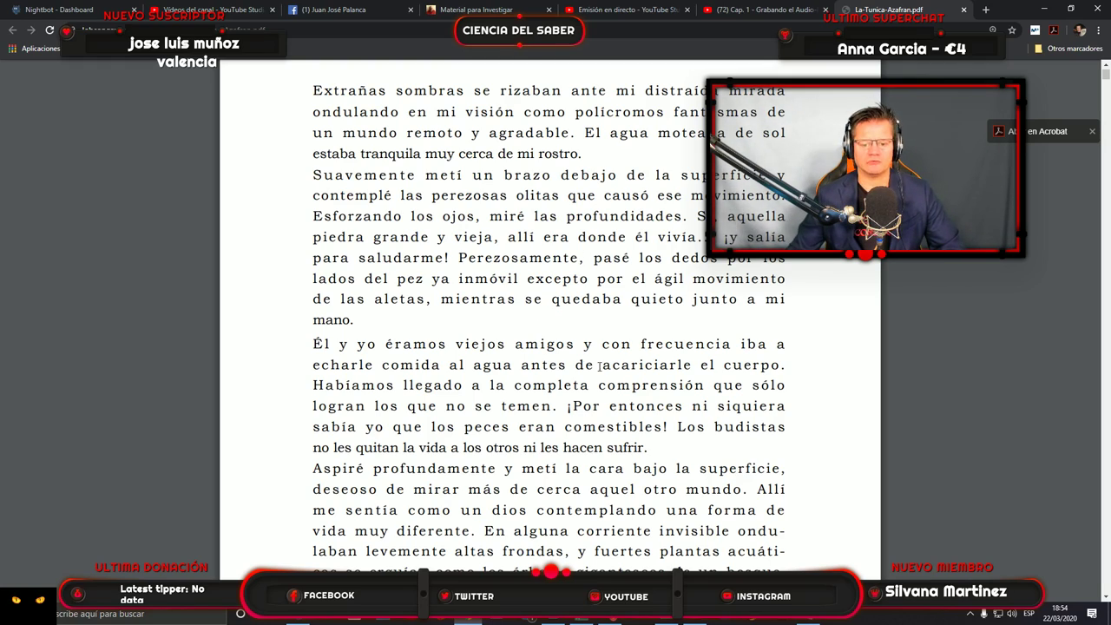
scroll(522, 427, down, 3)
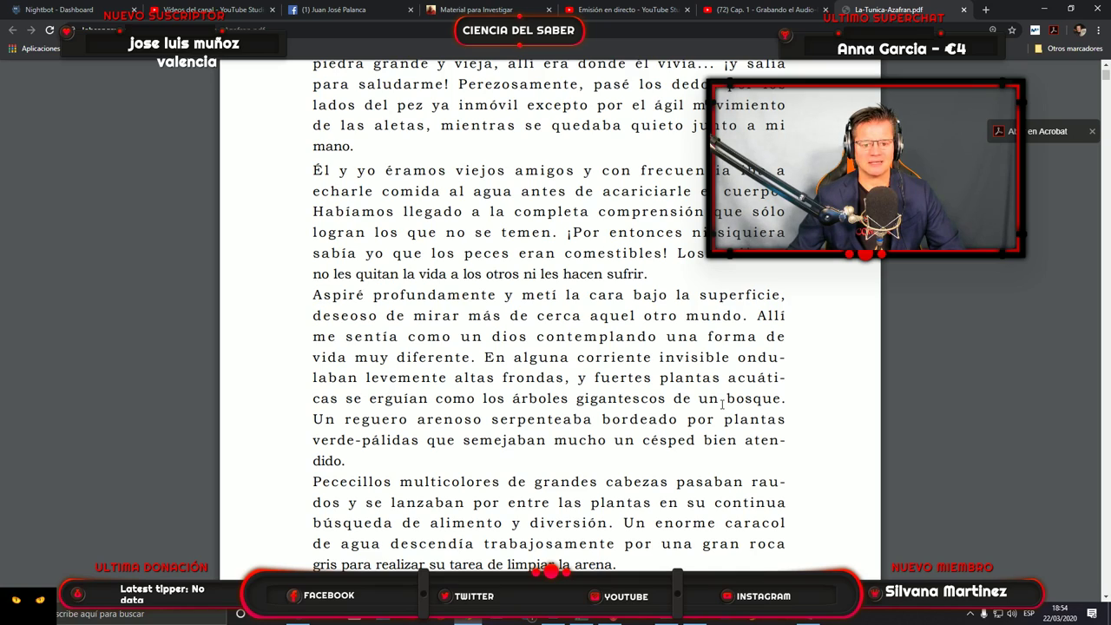
scroll(721, 403, down, 5)
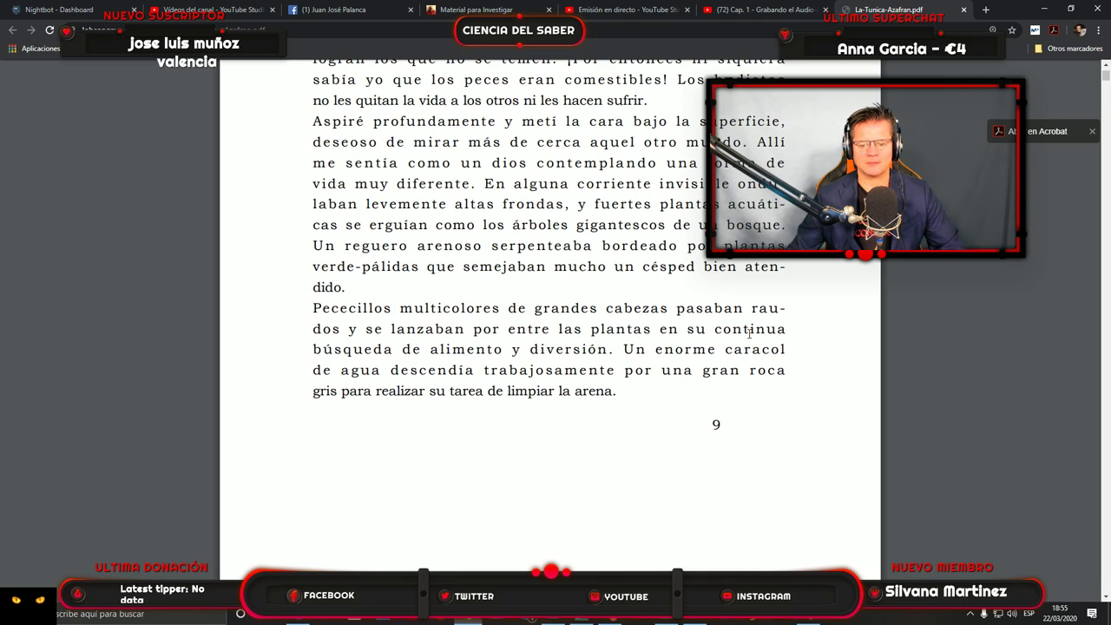
scroll(705, 295, down, 1)
scroll(705, 295, down, 2)
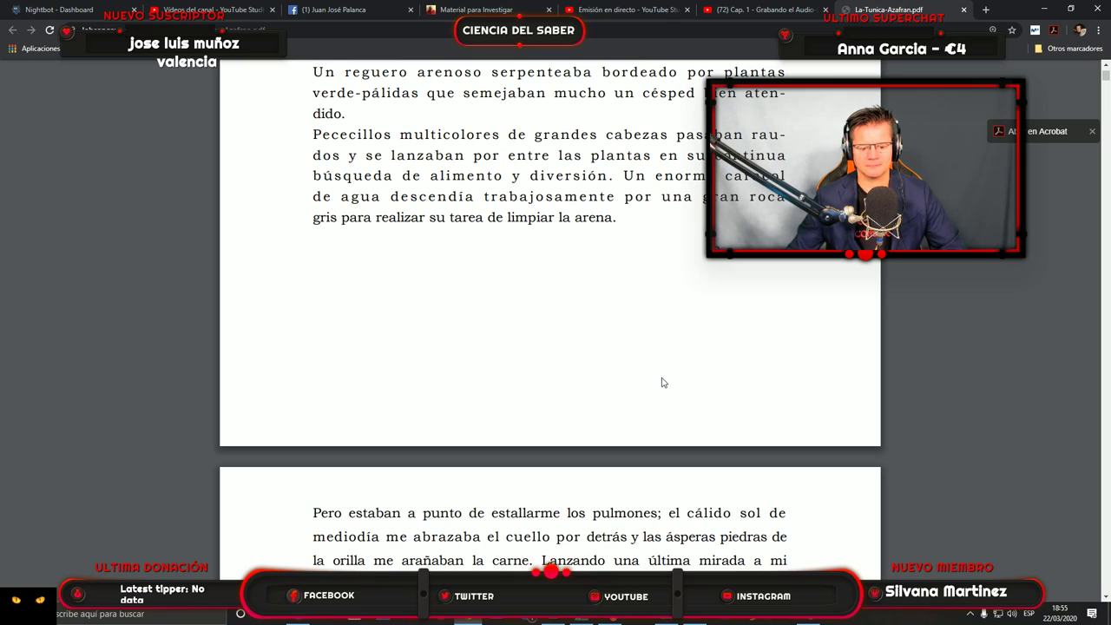
scroll(661, 382, down, 5)
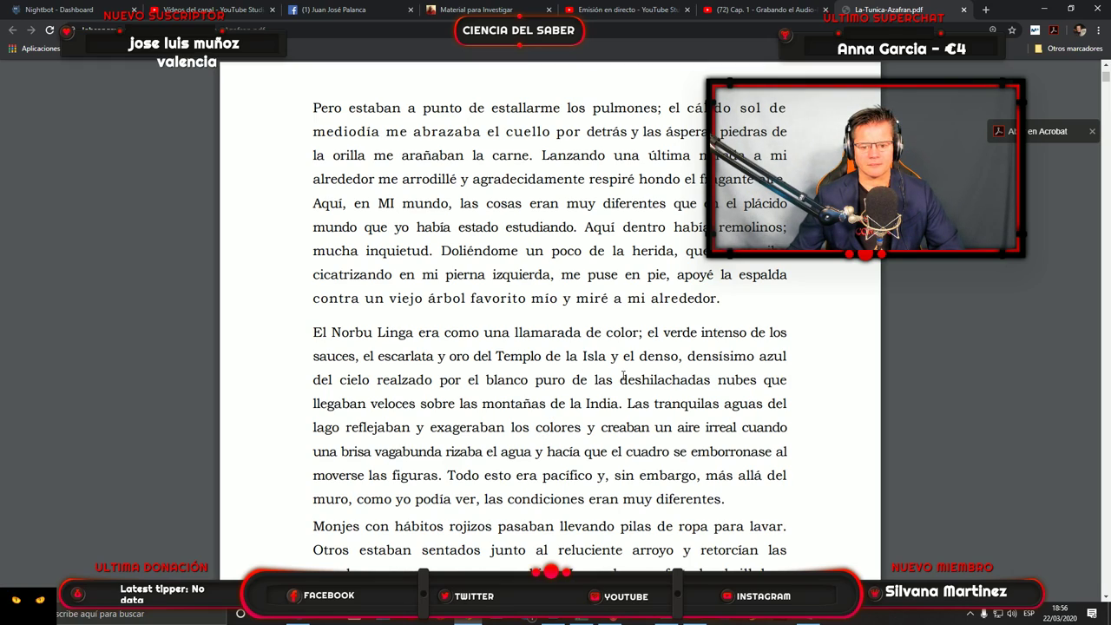
scroll(627, 379, down, 3)
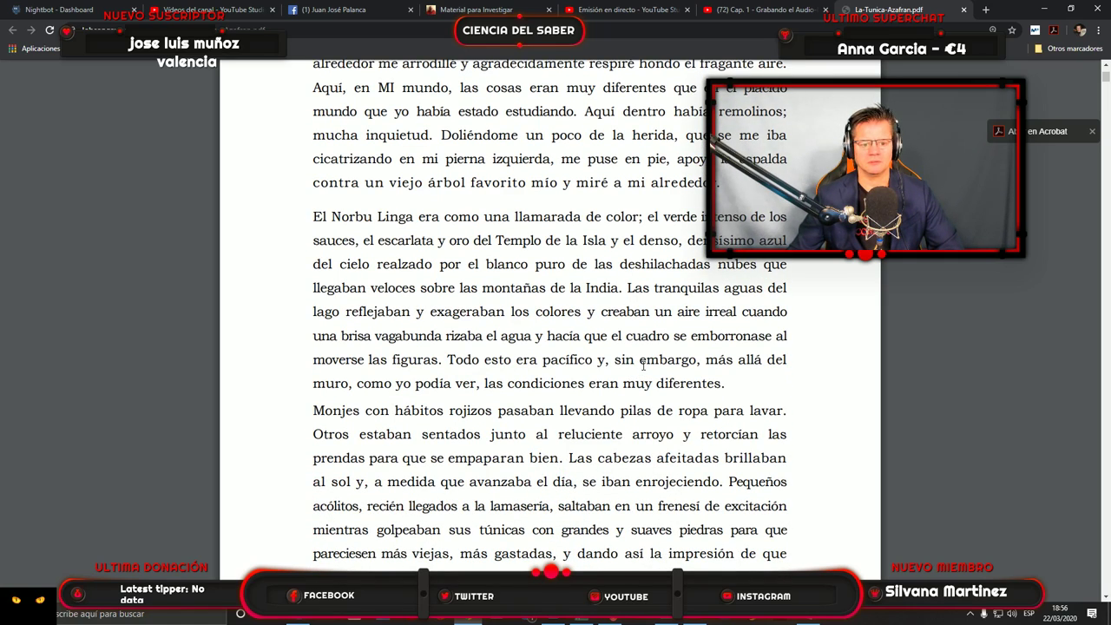
scroll(641, 379, down, 3)
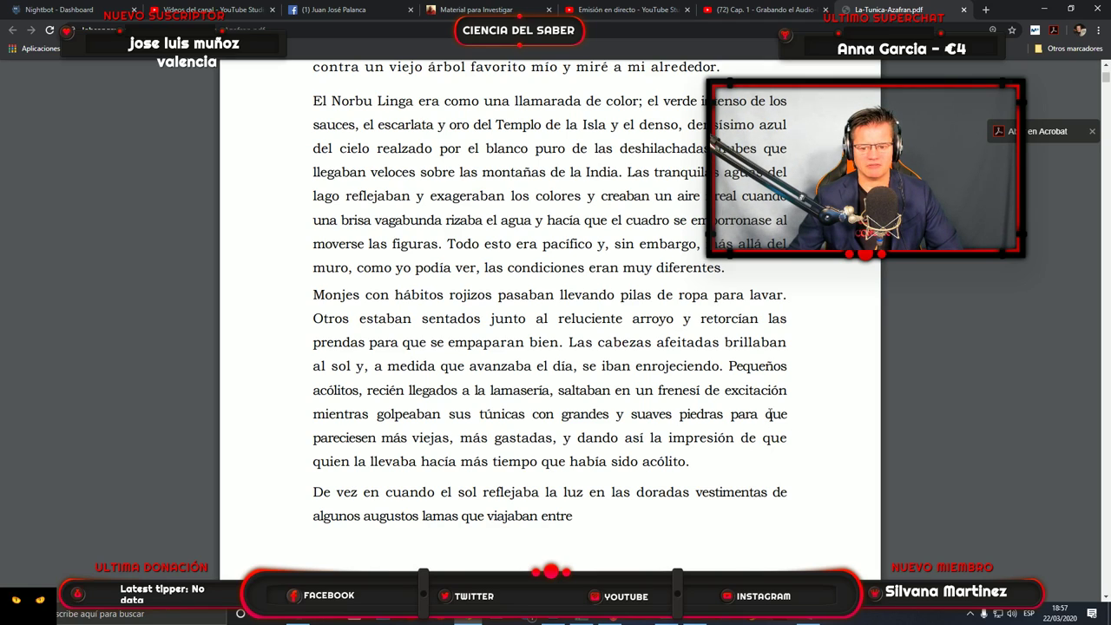
scroll(769, 413, down, 2)
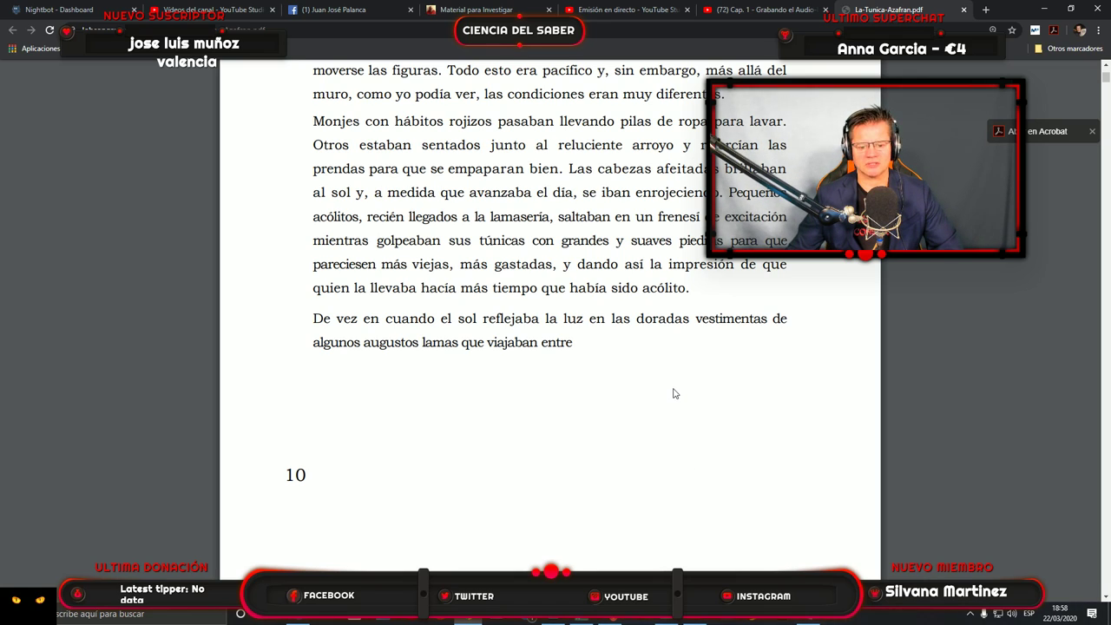
scroll(676, 393, down, 5)
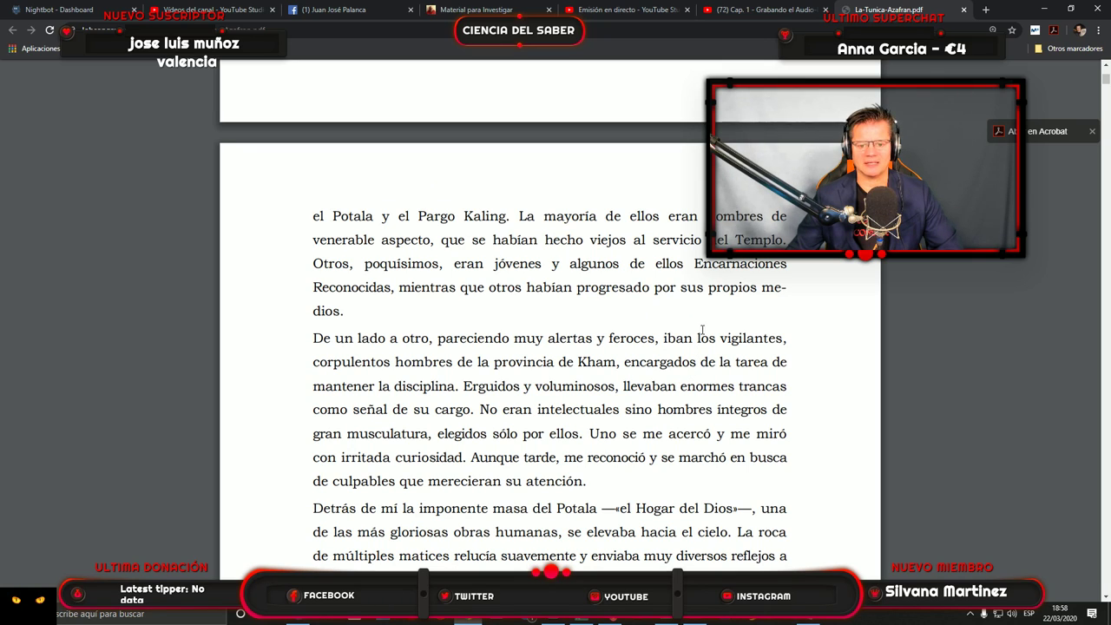
scroll(712, 325, down, 2)
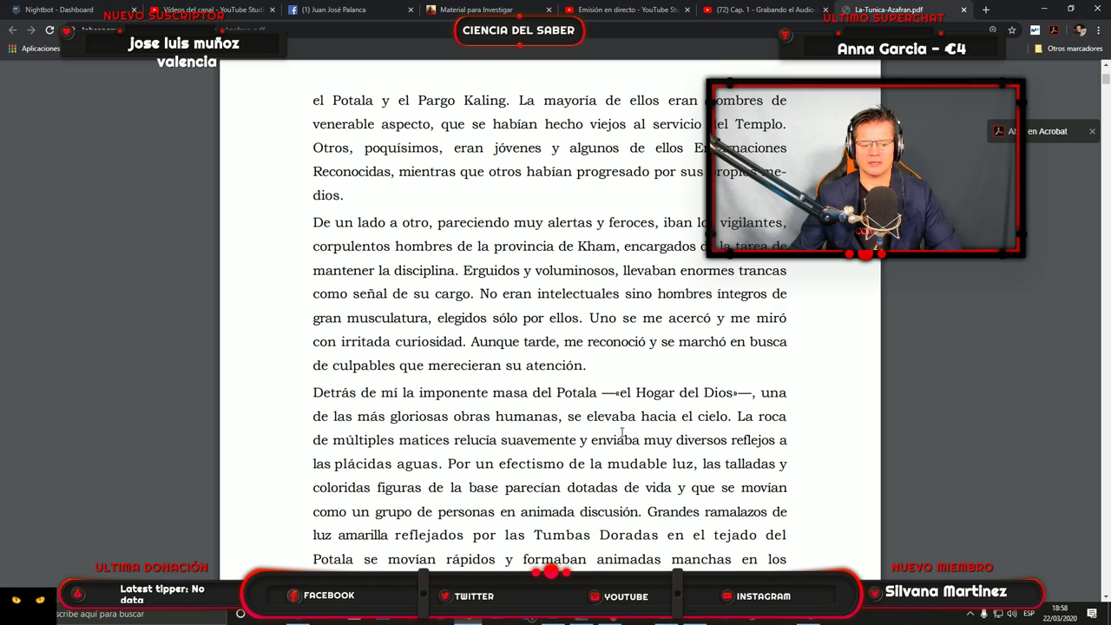
scroll(625, 430, down, 3)
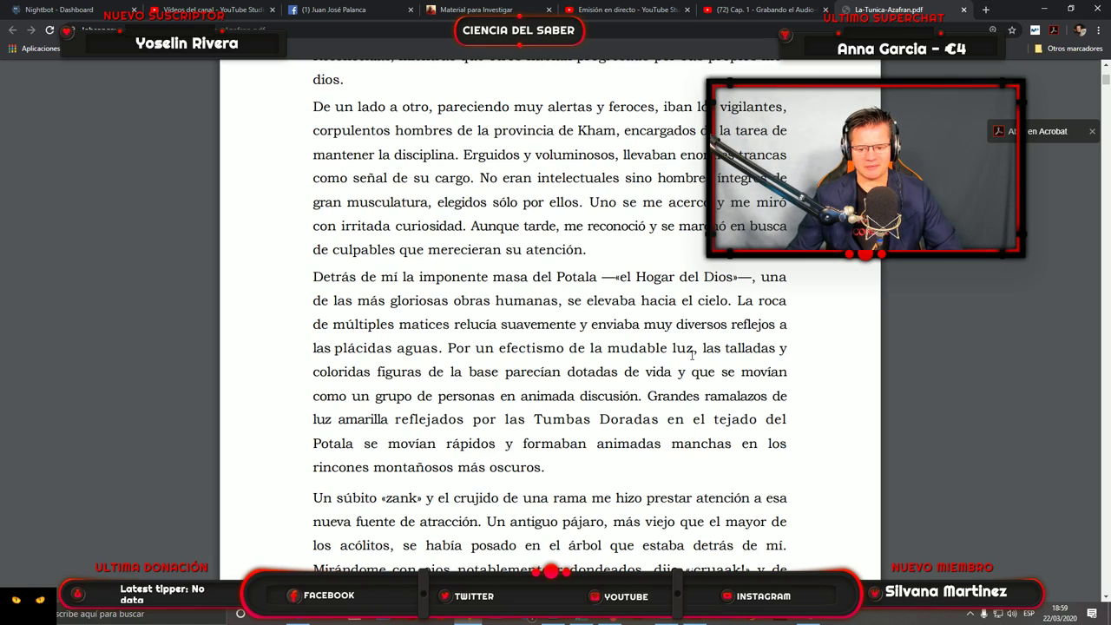
scroll(704, 332, down, 2)
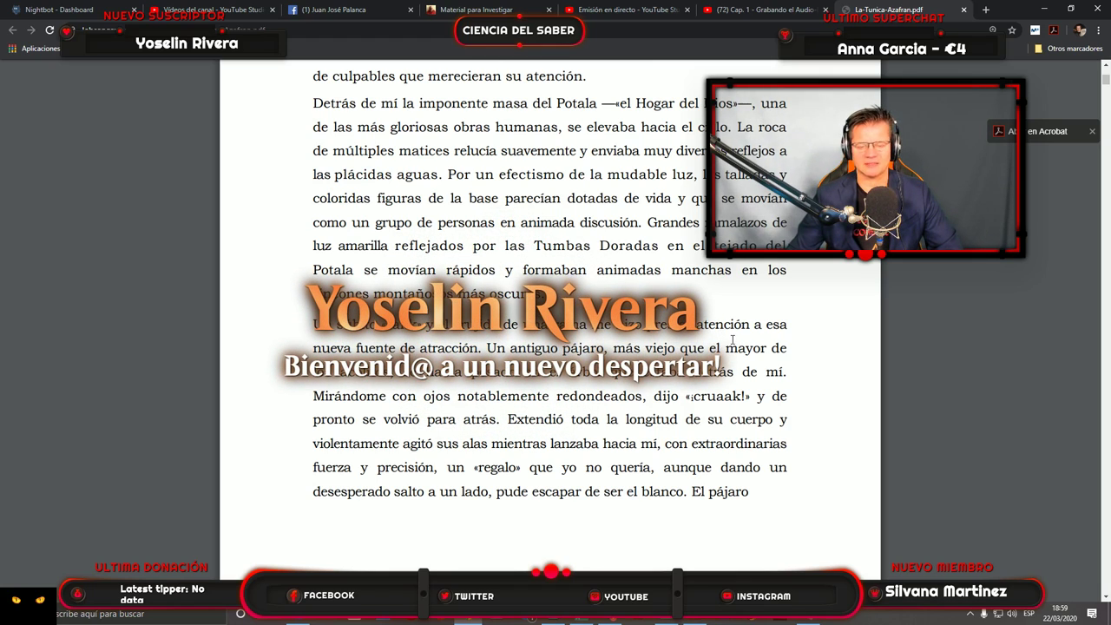
scroll(740, 364, down, 1)
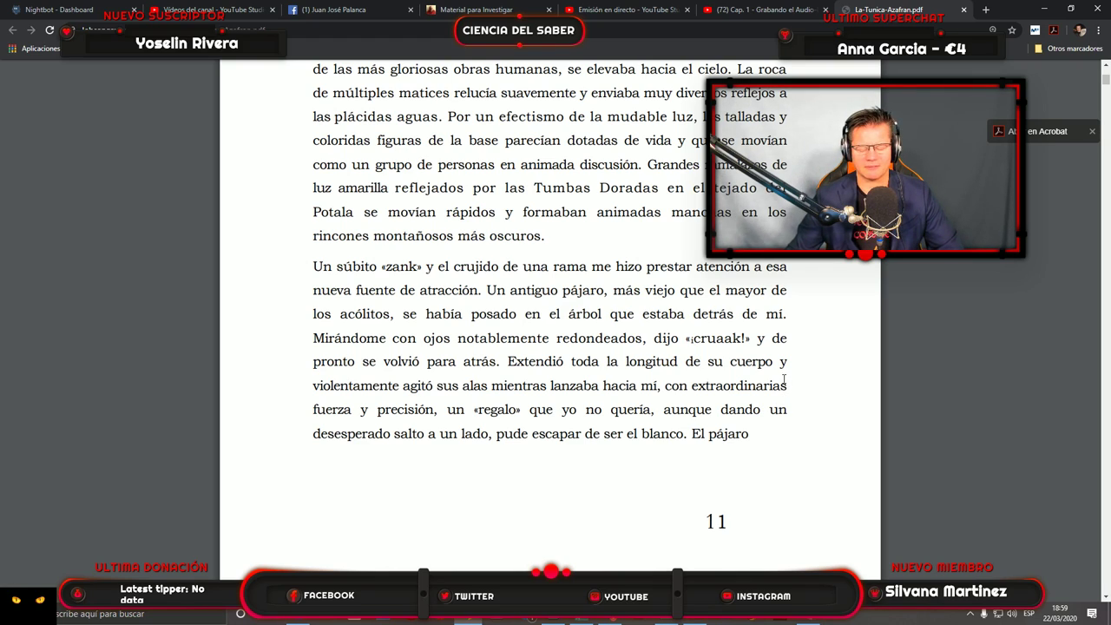
scroll(787, 371, down, 3)
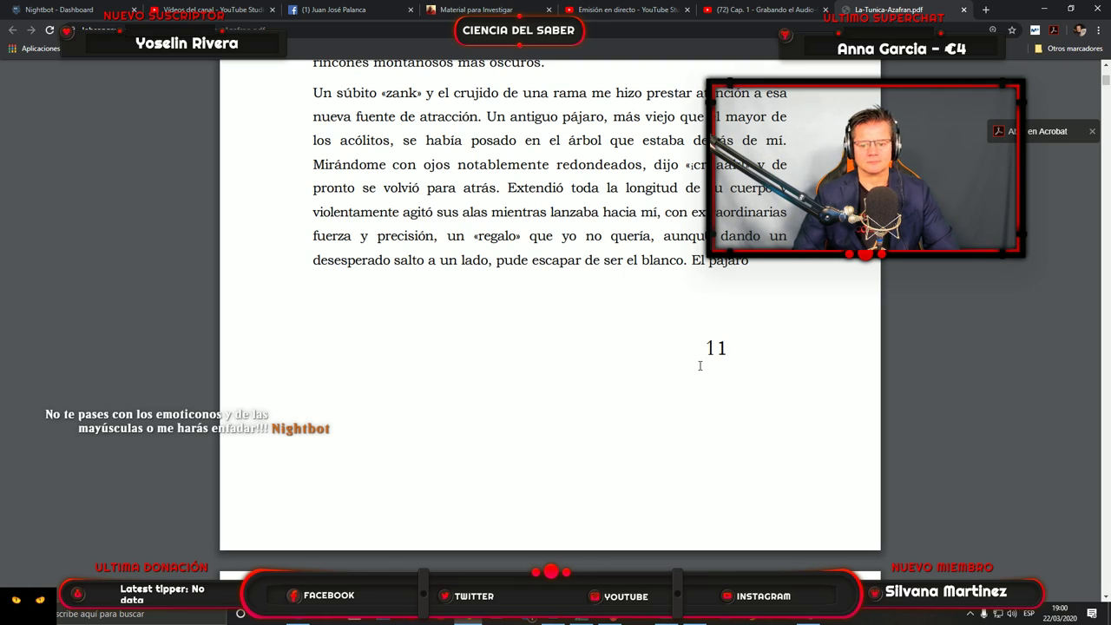
scroll(675, 363, down, 1)
scroll(674, 363, down, 3)
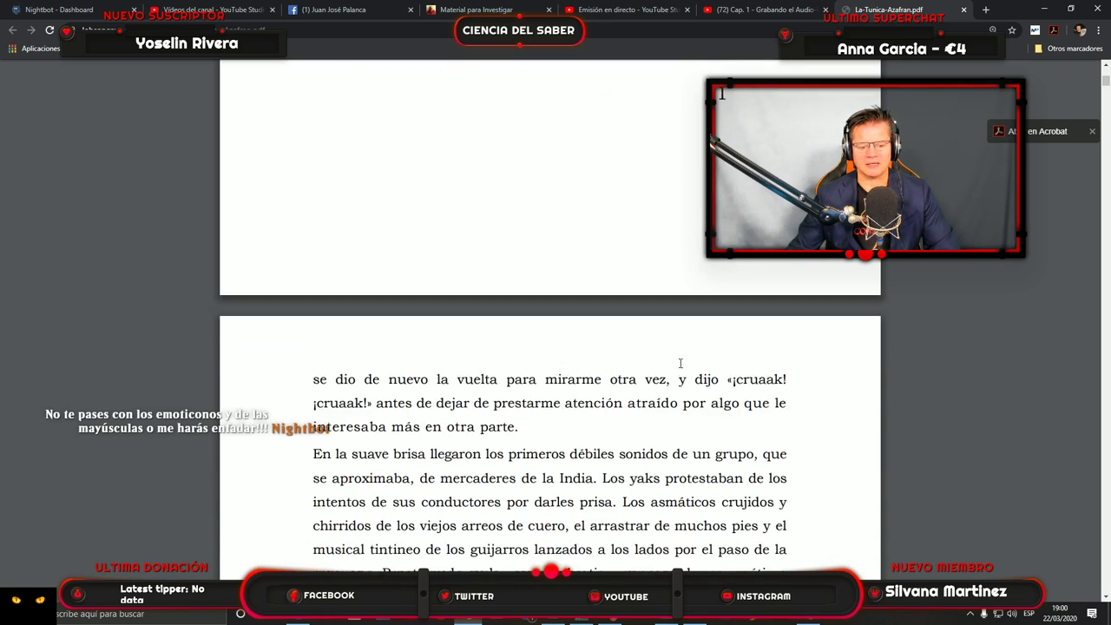
scroll(694, 371, down, 2)
scroll(711, 377, up, 2)
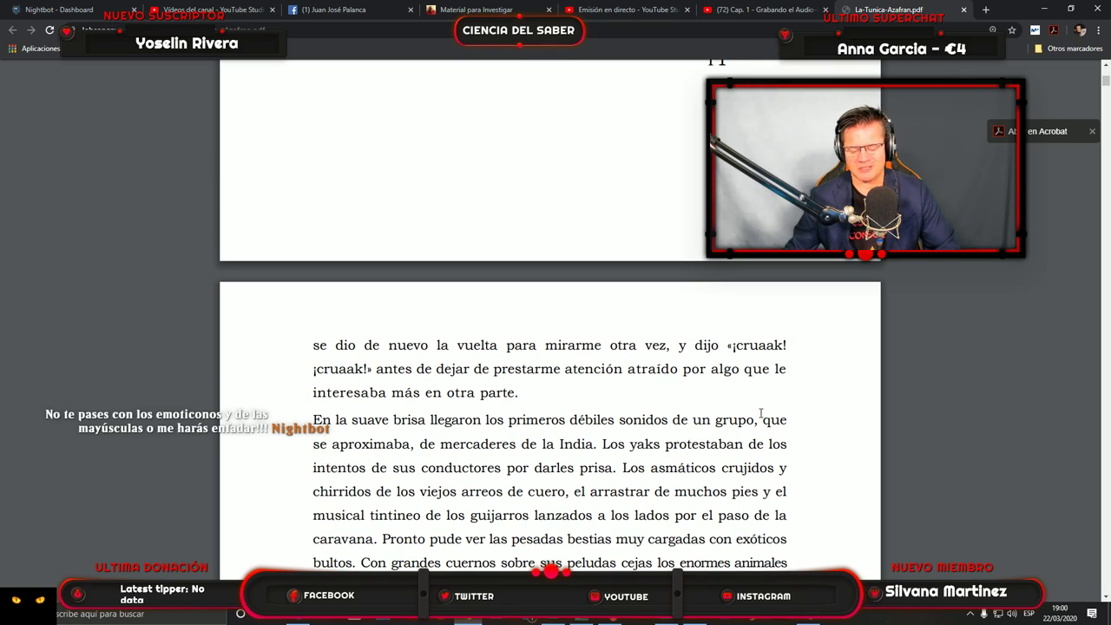
Switch to Adobe Audition and stop the Host track recording.
click(666, 621)
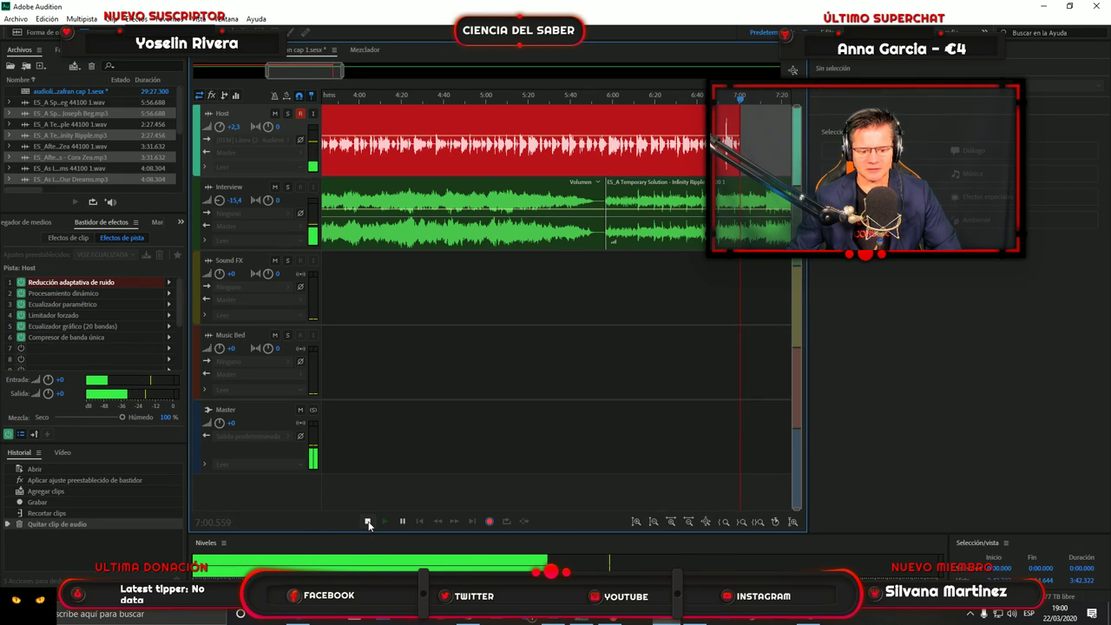
click(367, 520)
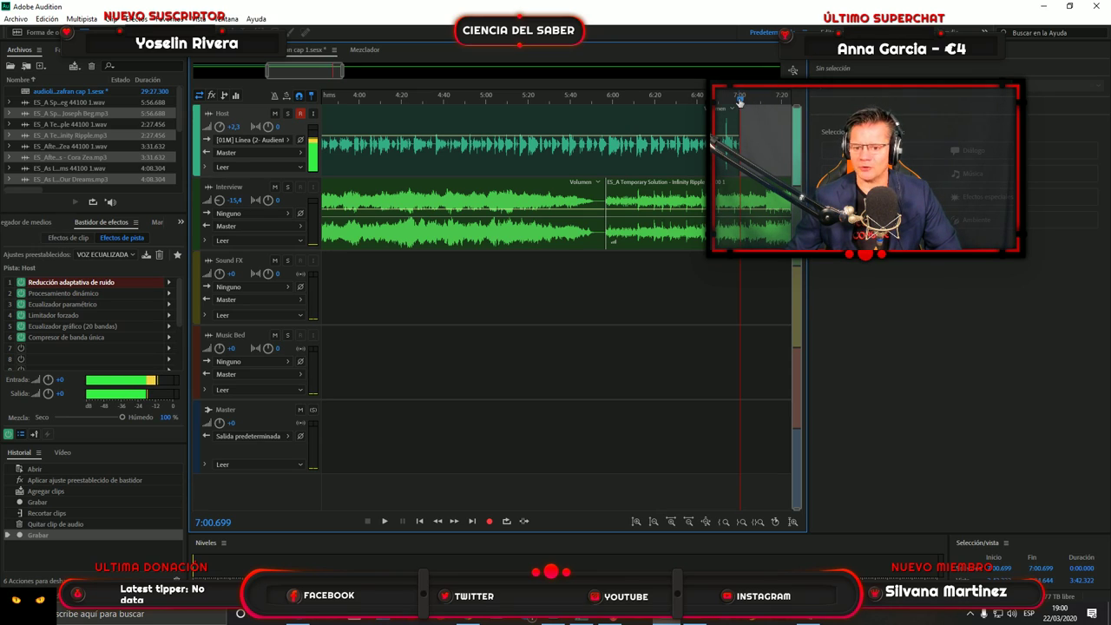
Play back the recording from about 6:44 and trim the end of the Host clip to 6:50.766.
drag(739, 102, 707, 103)
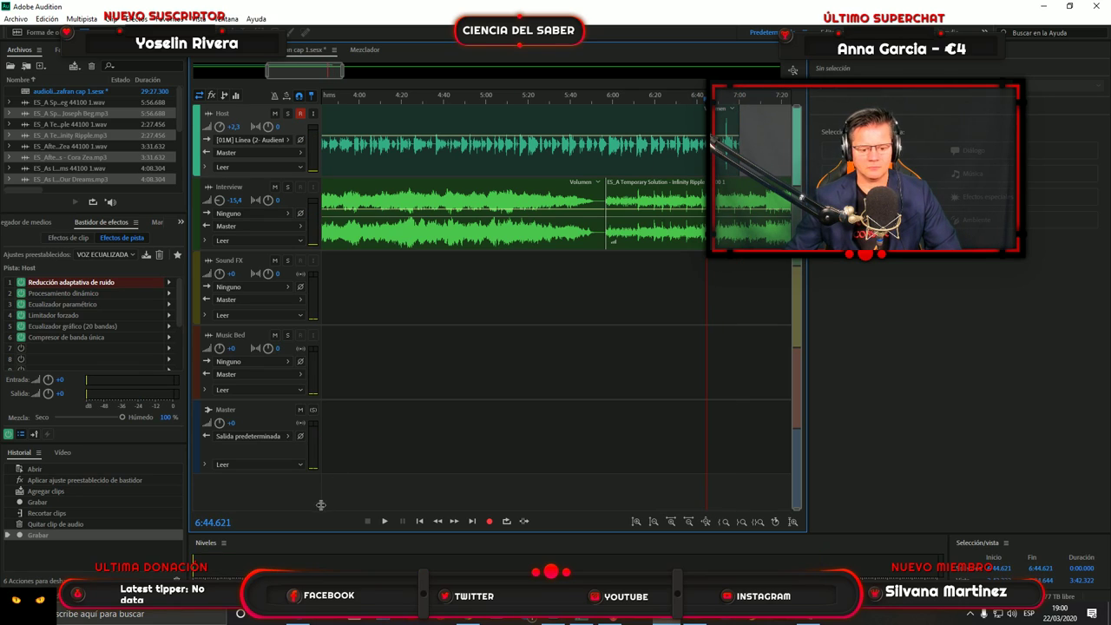
click(382, 521)
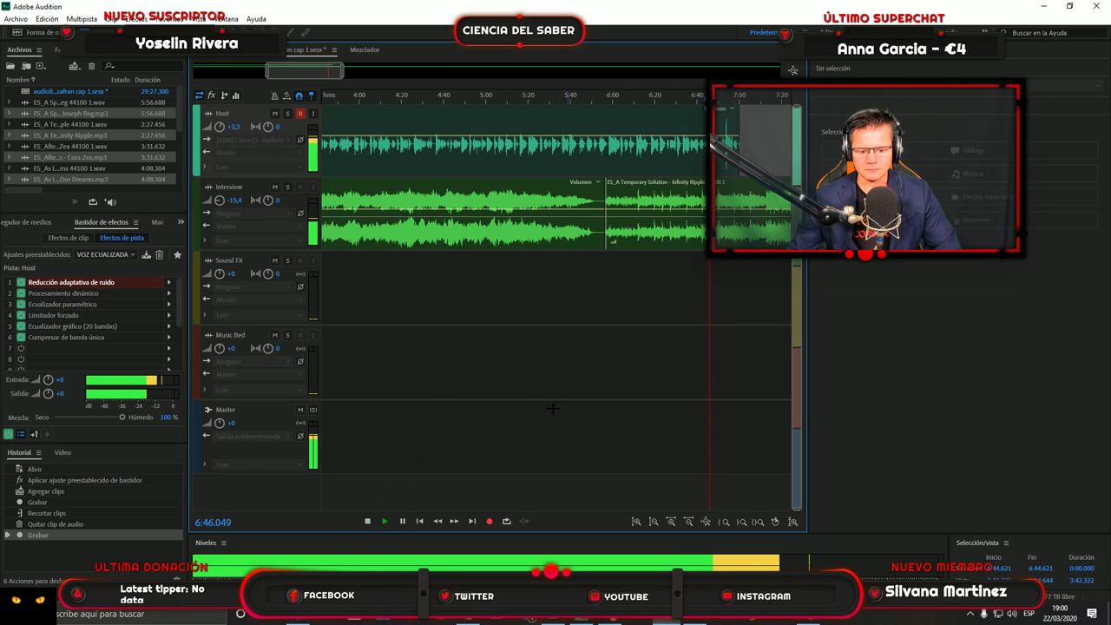
click(367, 520)
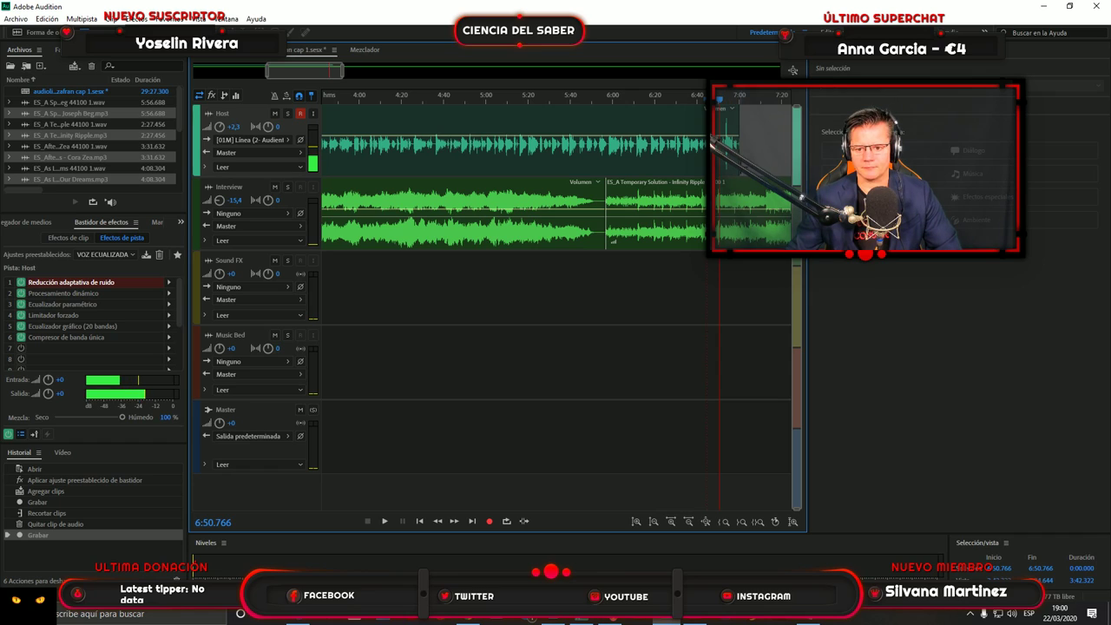
click(737, 170)
drag(720, 174, 719, 174)
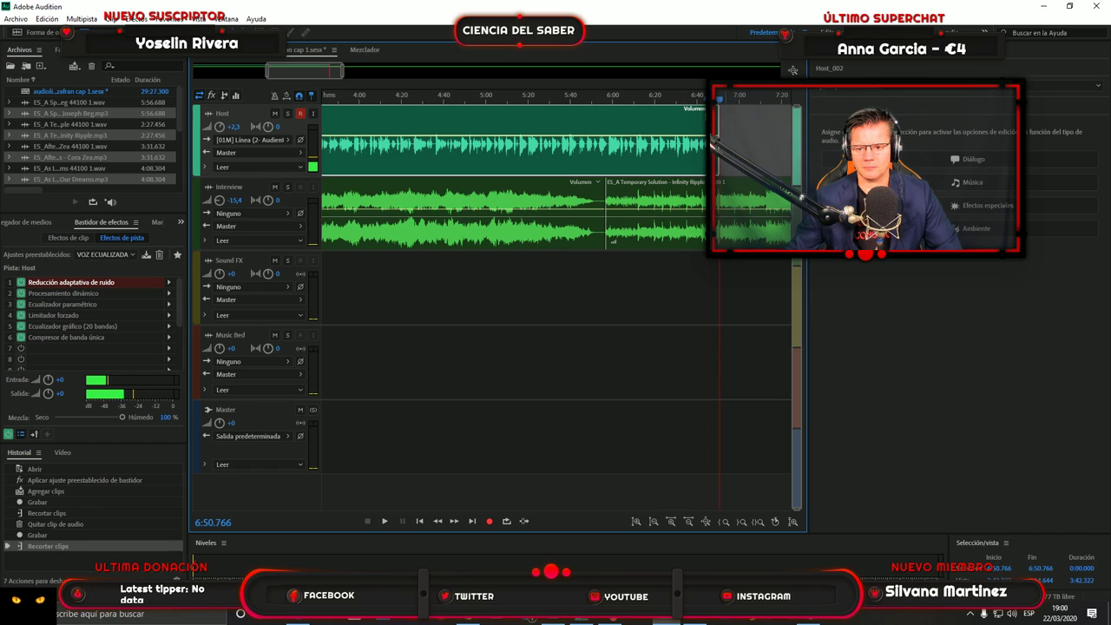
Switch to the live-streaming app, mute and unmute the Línea (2- Audient iD4) microphone, and return to Adobe Audition.
click(581, 619)
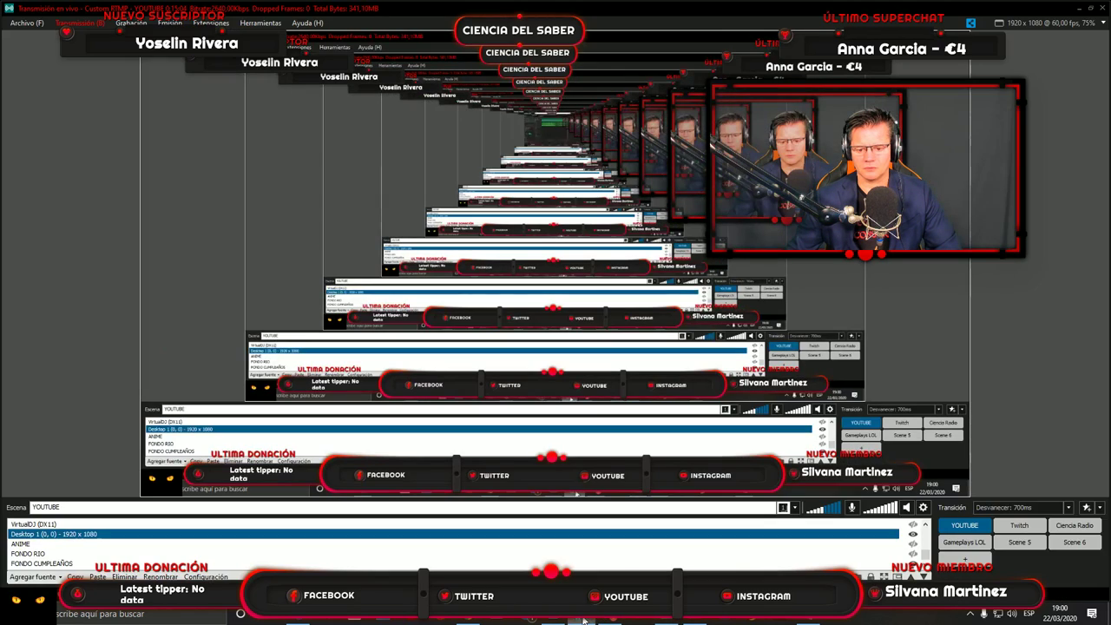
click(852, 508)
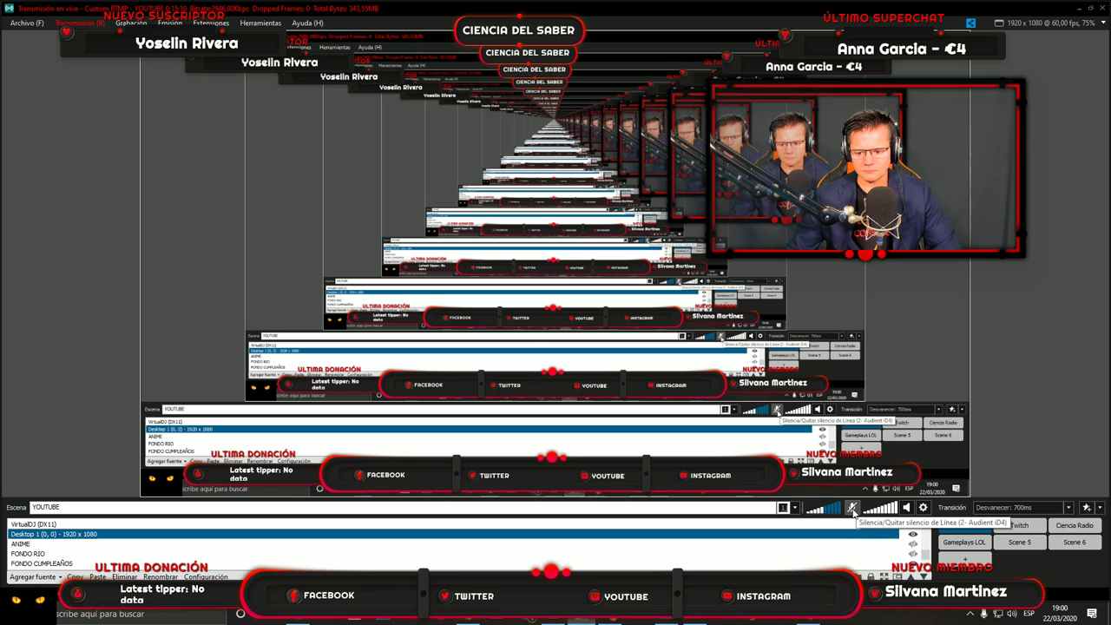
click(851, 508)
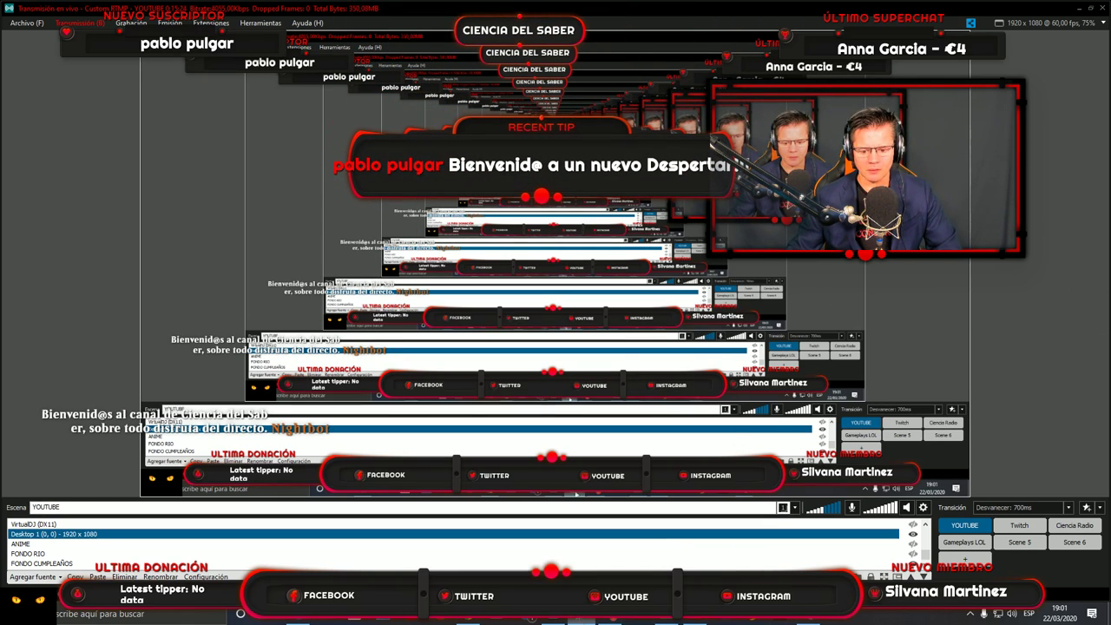
click(1078, 12)
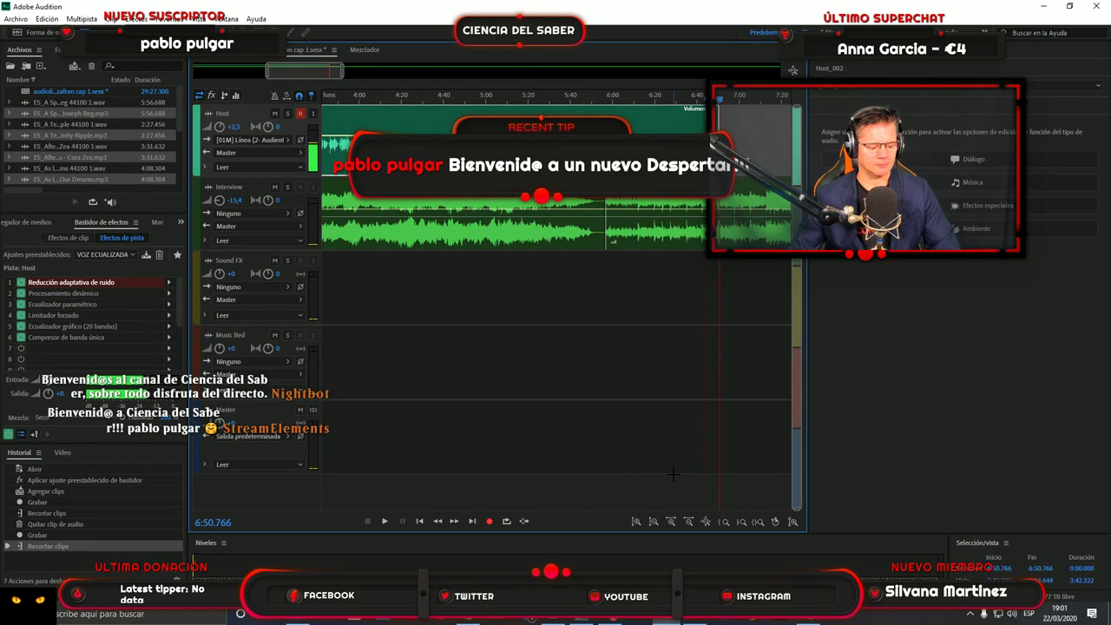
Raise the Interview track's volume to -14.1 dB in the mixer and return to the multitrack session.
click(364, 50)
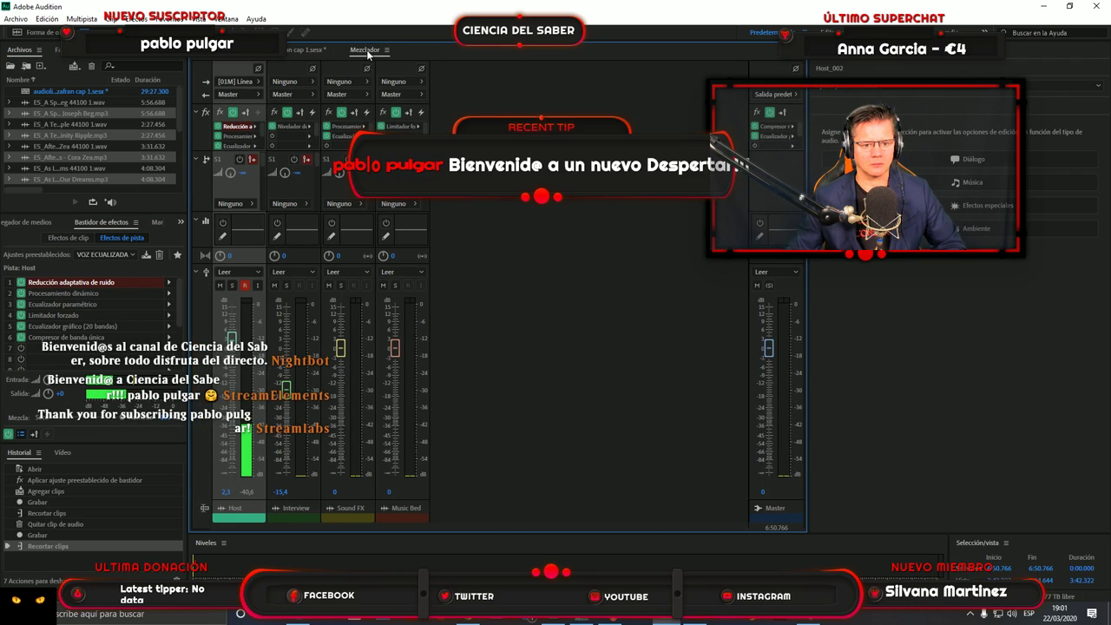
click(287, 388)
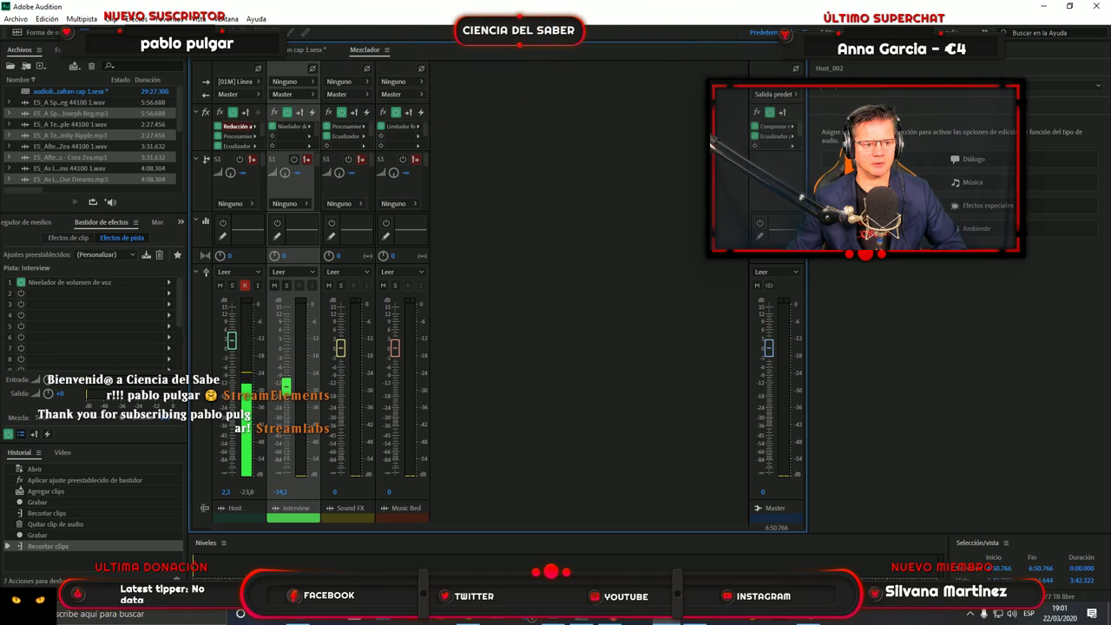
click(305, 50)
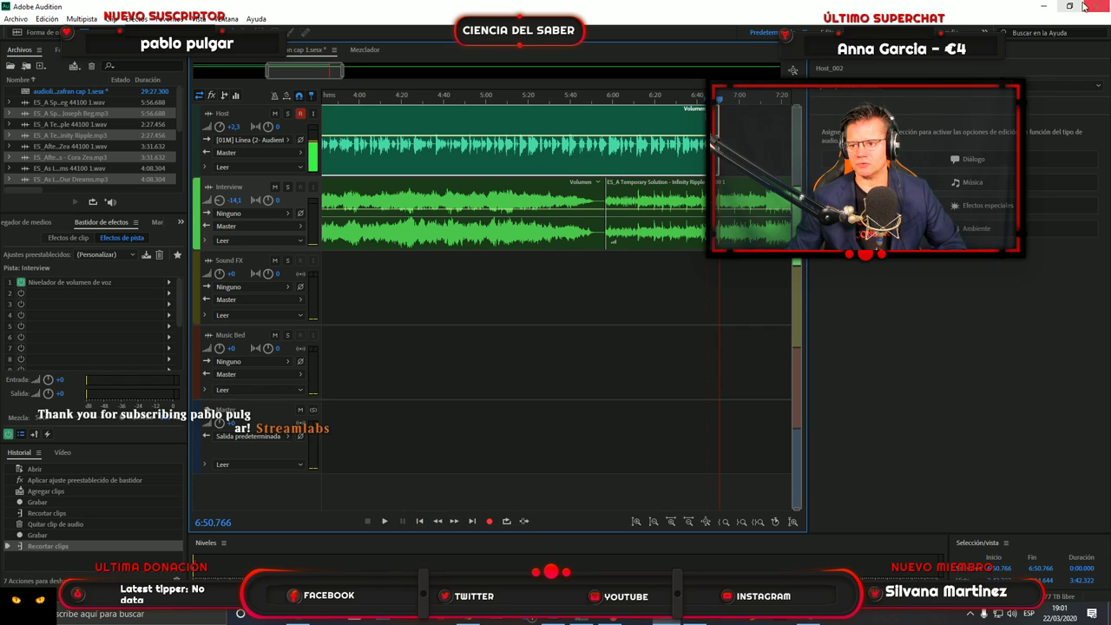
Check the PDF, then return to Adobe Audition and play back the end of the Host recording, stopping at 6:50.519.
click(1044, 9)
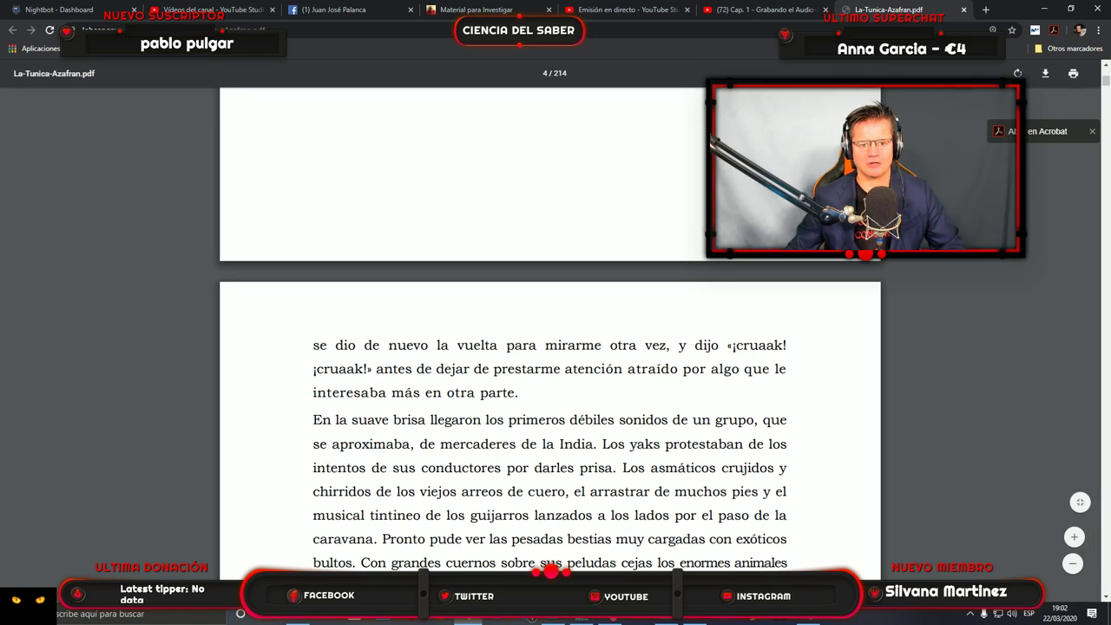
click(666, 619)
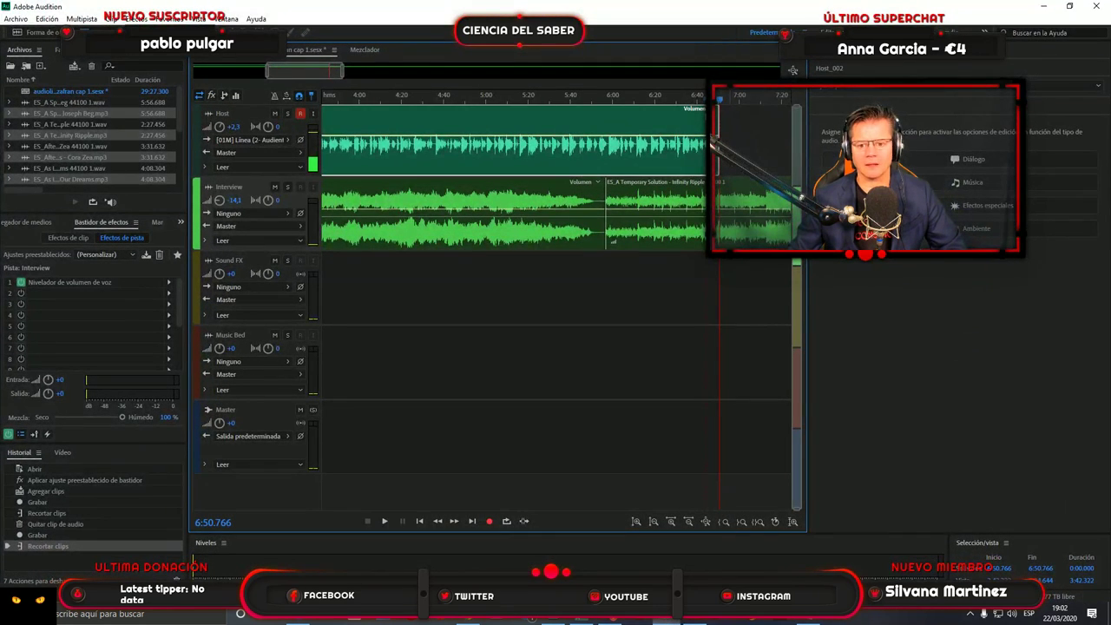
key(space)
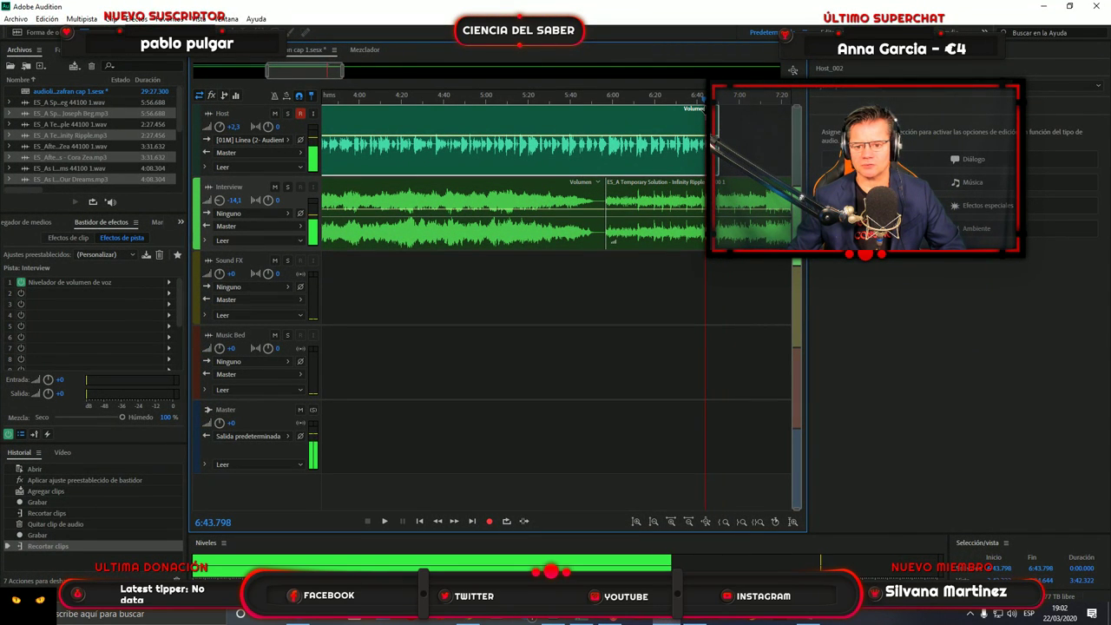
click(385, 521)
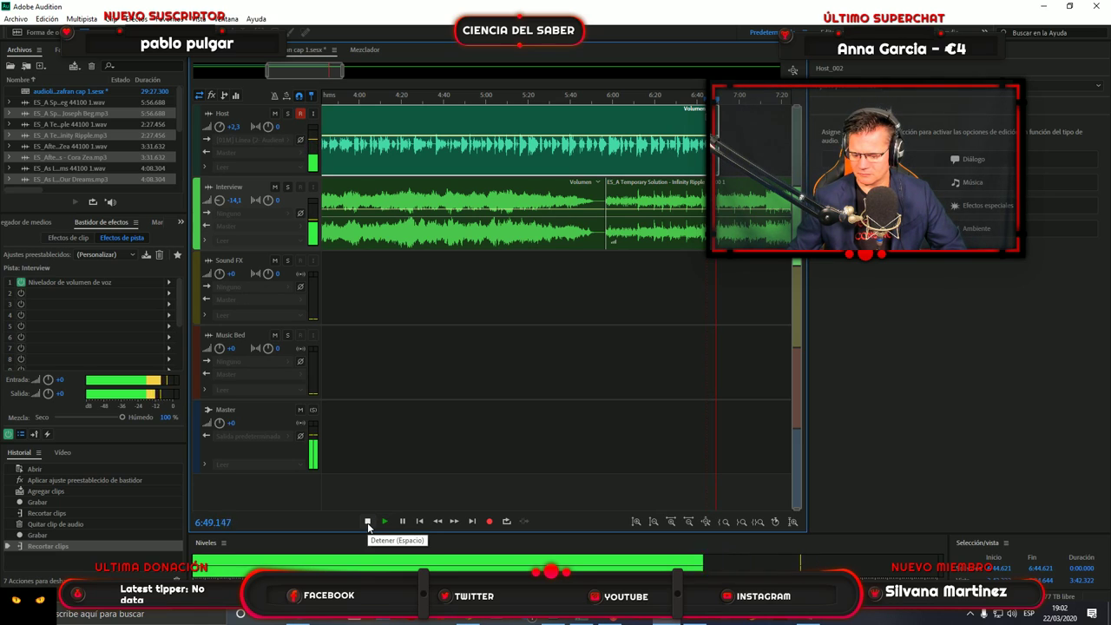
click(368, 520)
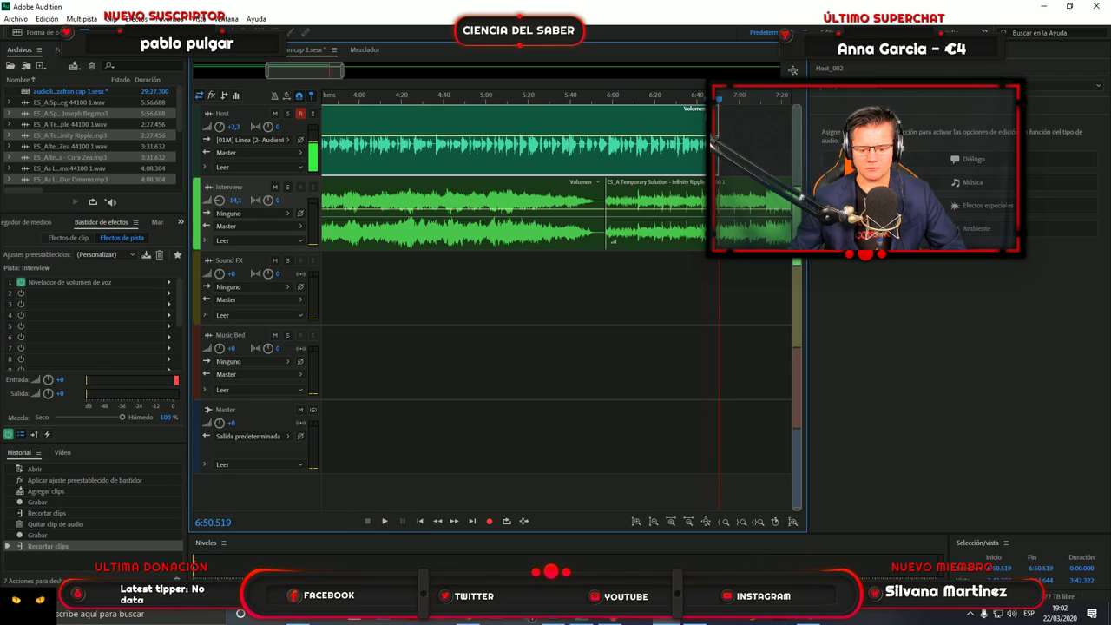
Switch to the La-Tunica-Azafran PDF in the browser and locate the passage where page 11 ends and the following page begins.
click(467, 620)
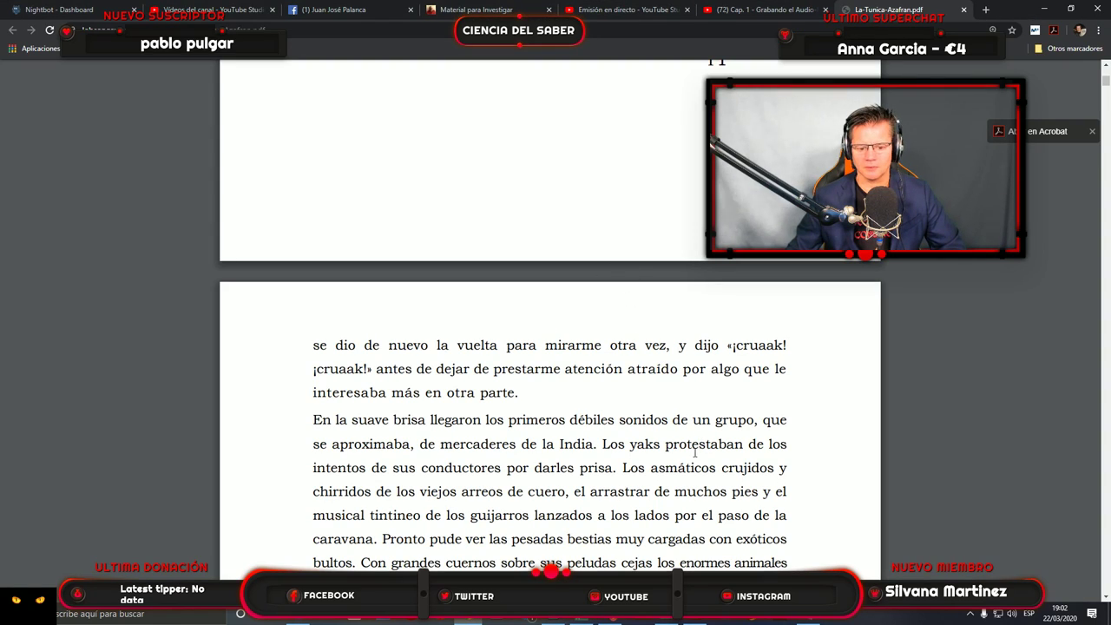
scroll(688, 532, up, 3)
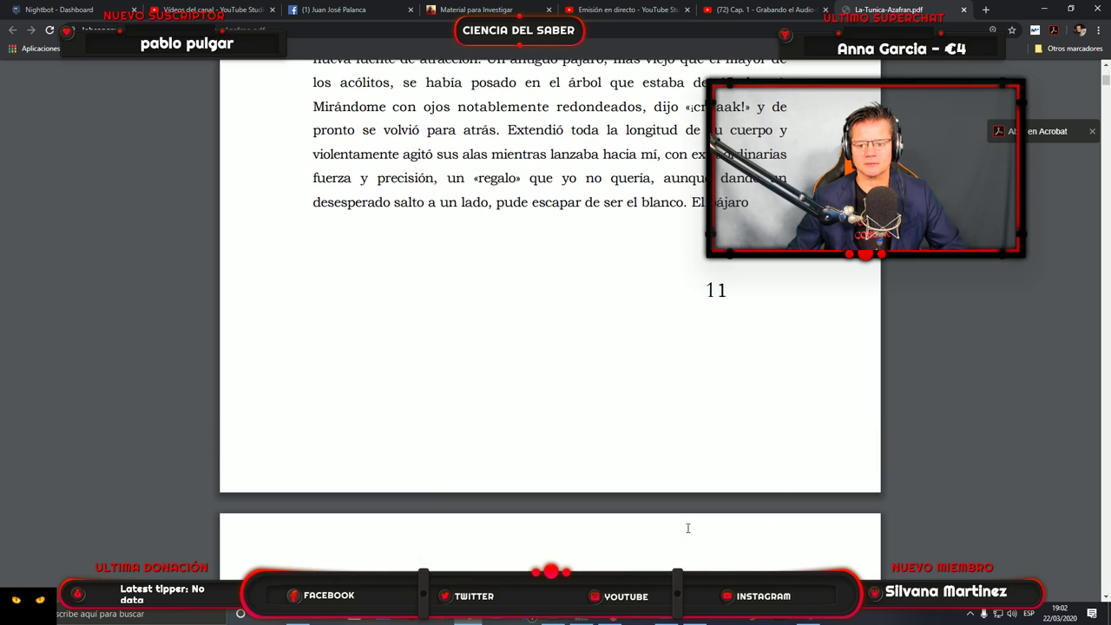
scroll(699, 240, down, 2)
scroll(588, 418, up, 1)
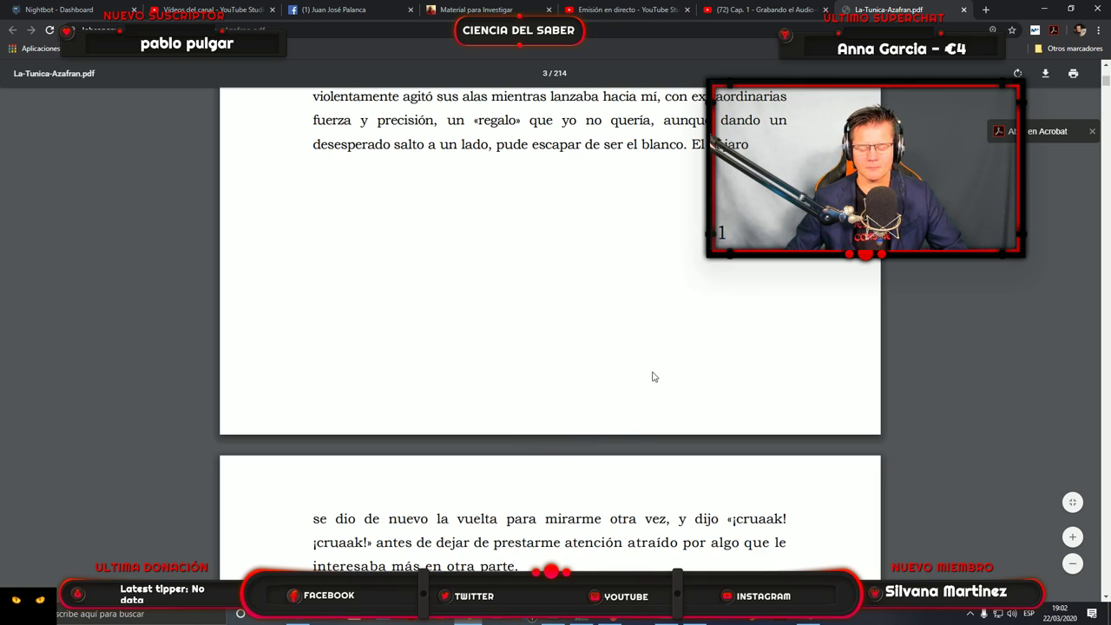
Record a new Host take in Adobe Audition from 6:50.519 while reading the PDF passage after page 11, and stop at 7:26.820.
click(668, 621)
click(489, 522)
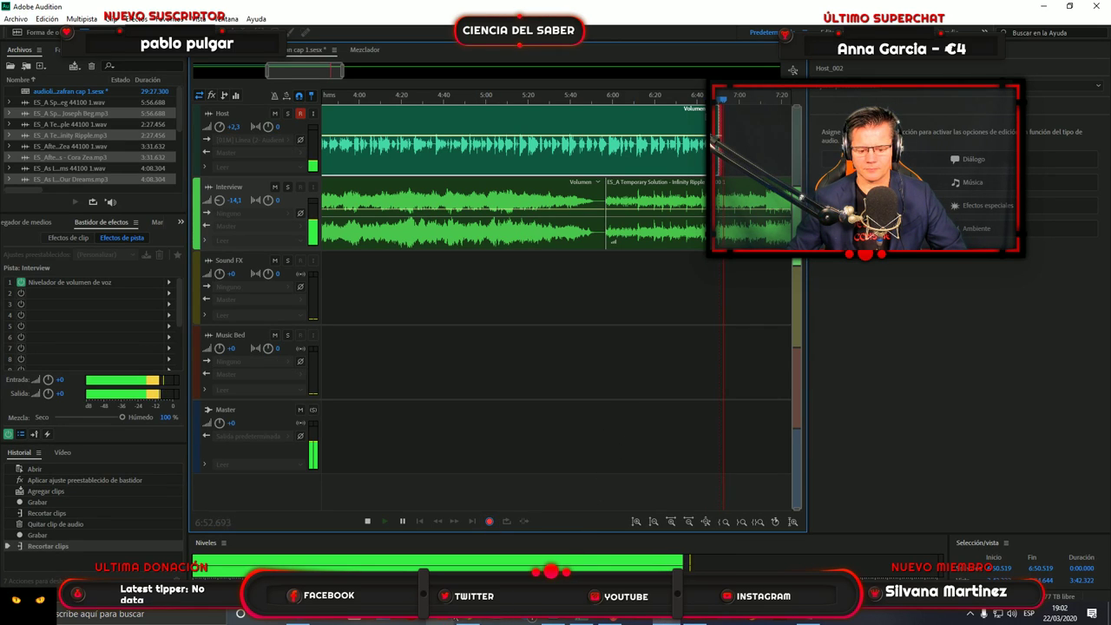
key(alt+Tab)
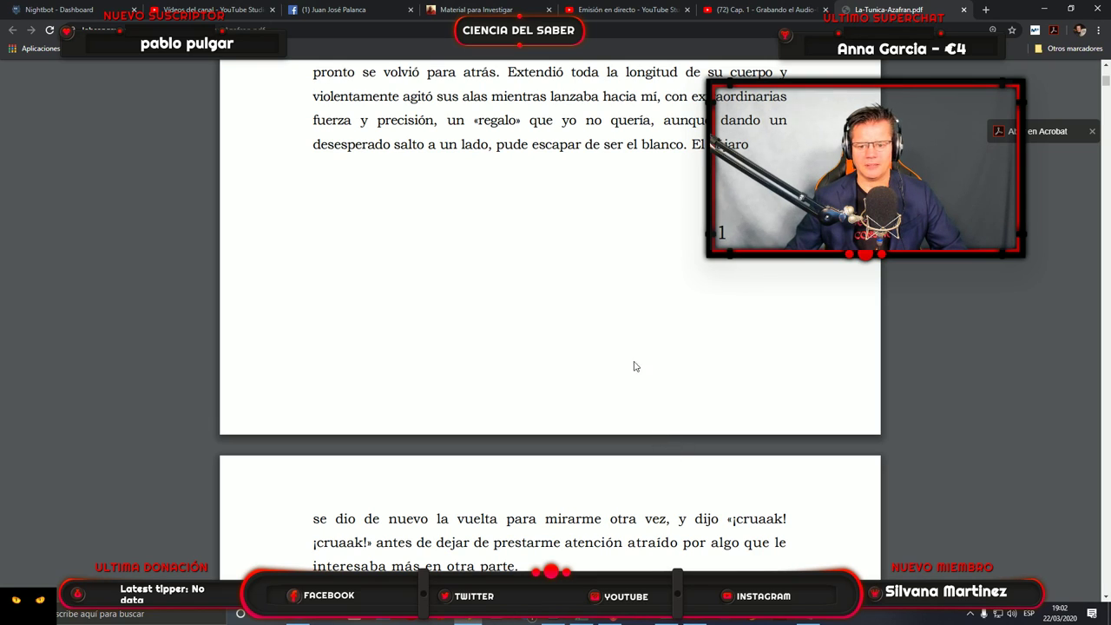
scroll(678, 372, down, 3)
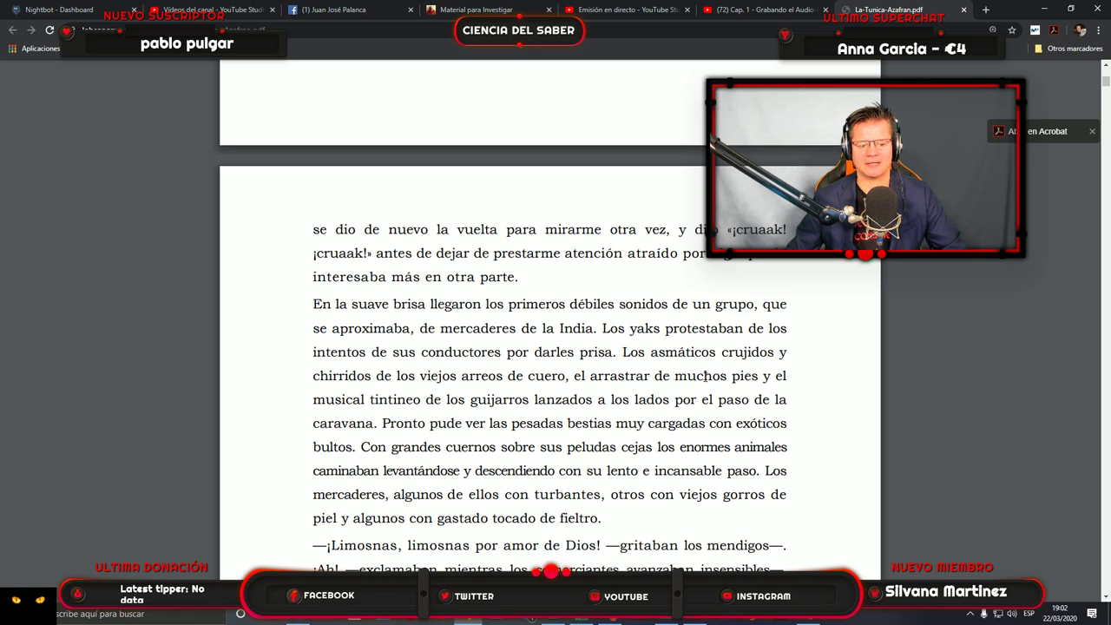
scroll(705, 374, down, 2)
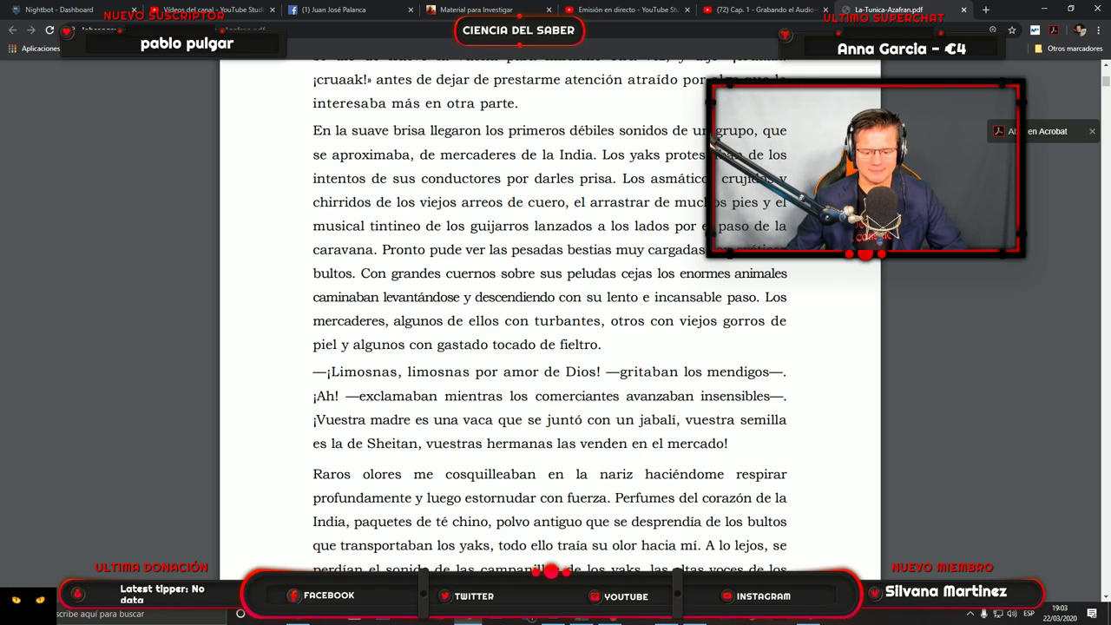
click(666, 615)
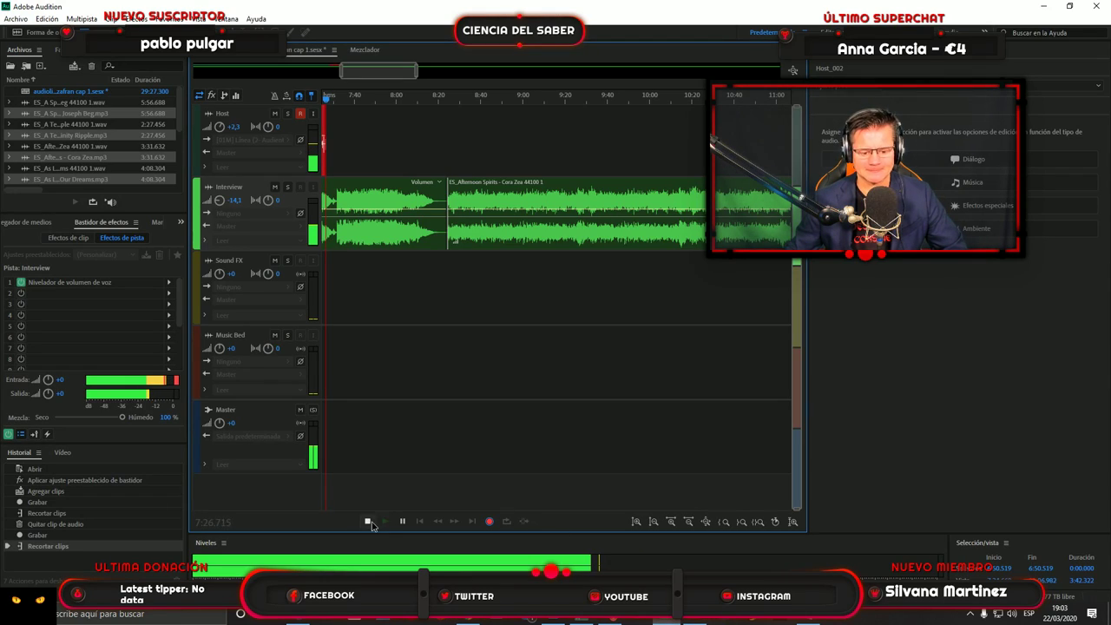
click(368, 521)
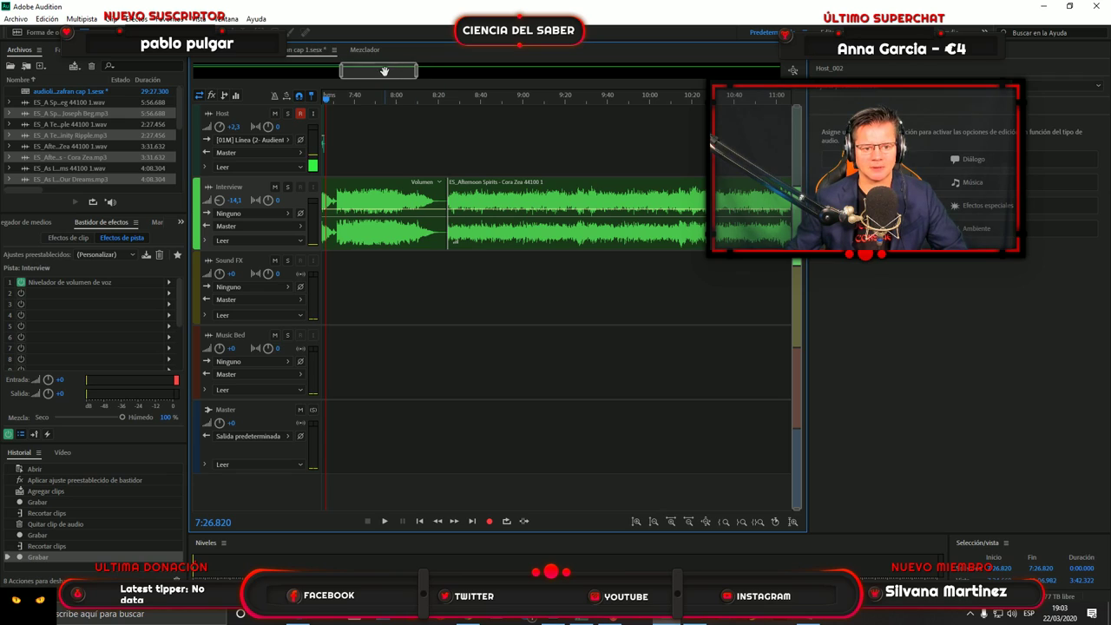
Remove the newly recorded Host_003 clip from the Host track.
drag(383, 72, 361, 90)
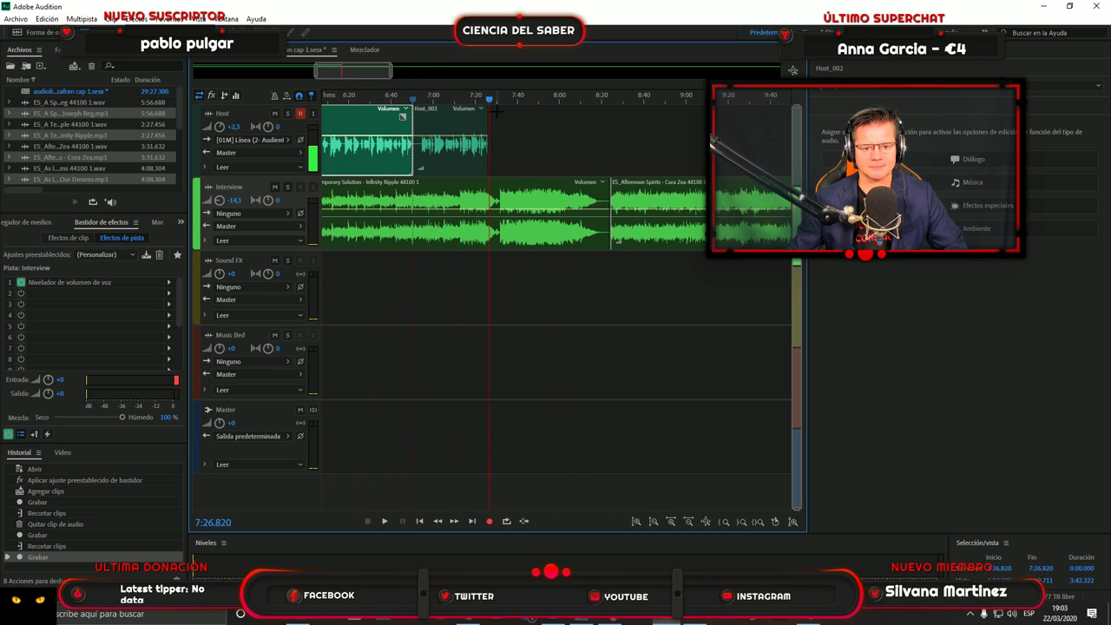
mouse_move(490, 102)
mouse_down()
mouse_move(465, 111)
mouse_move(492, 109)
mouse_up()
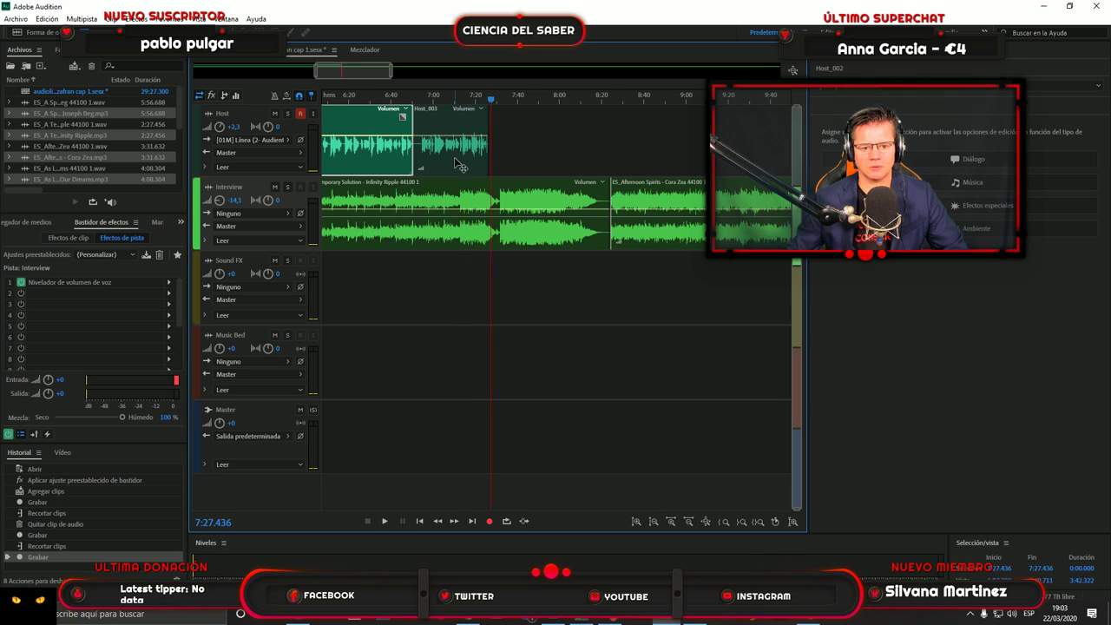
right_click(458, 165)
click(488, 174)
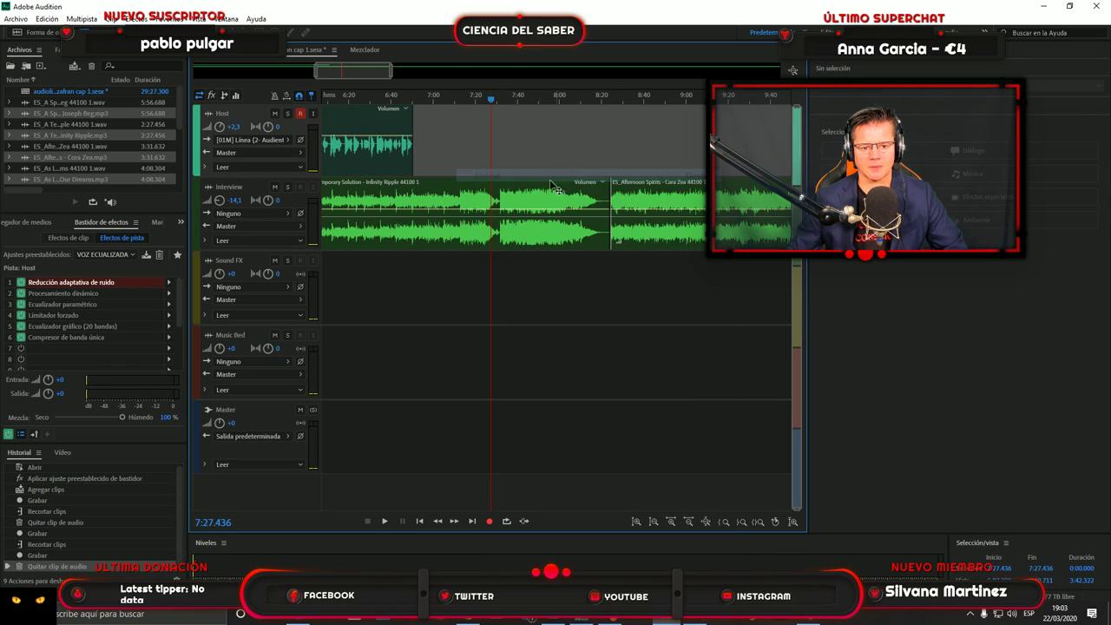
Move the playhead to 6:47.413 and play back the end of the remaining Host clip, stopping at 6:50.634.
click(436, 132)
drag(437, 98, 406, 98)
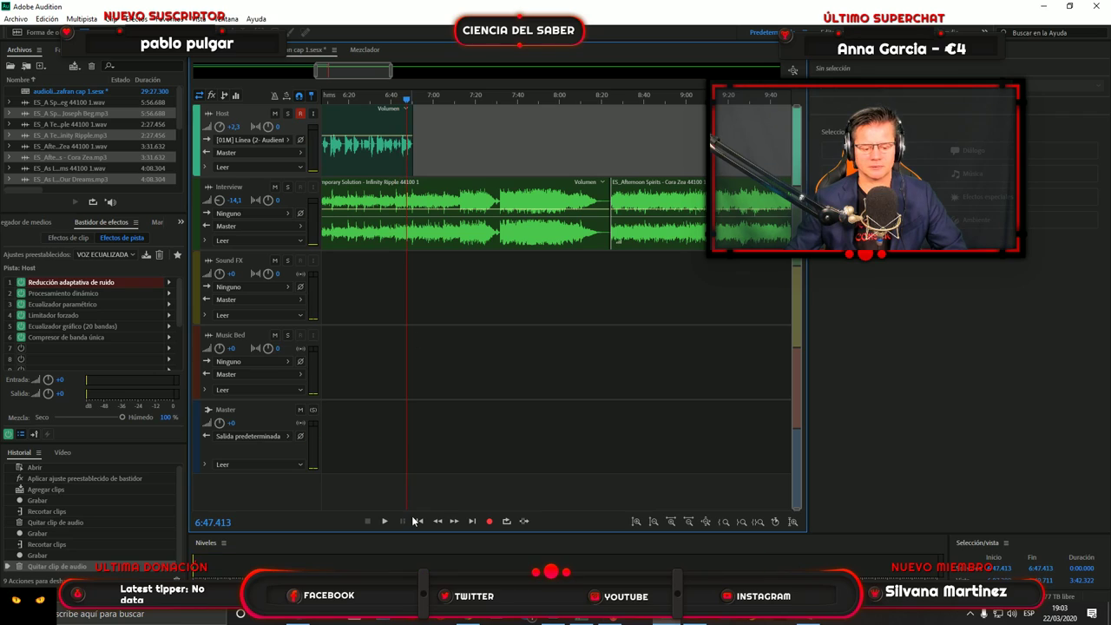
click(385, 521)
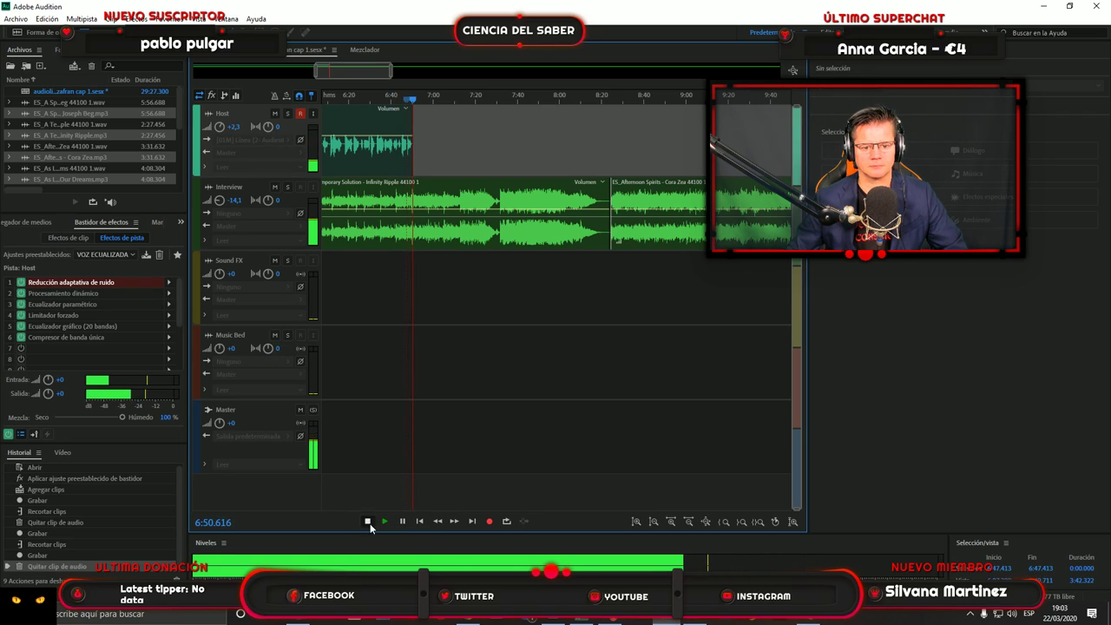
click(368, 522)
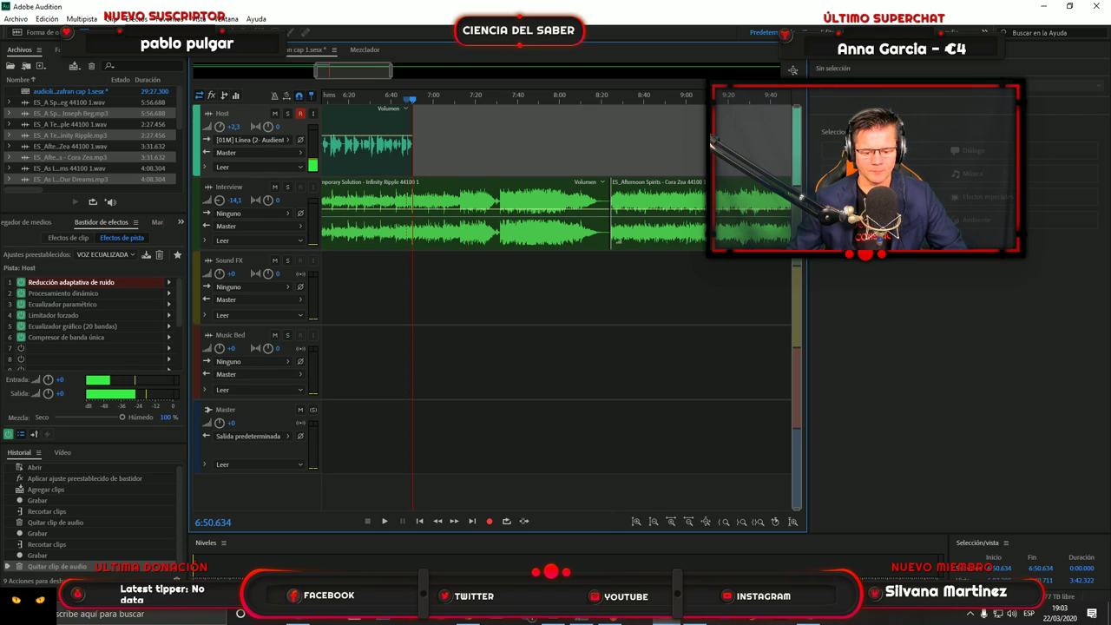
Start recording the Host track from 6:50.634 and switch to the PDF at the lines following page 11.
click(488, 521)
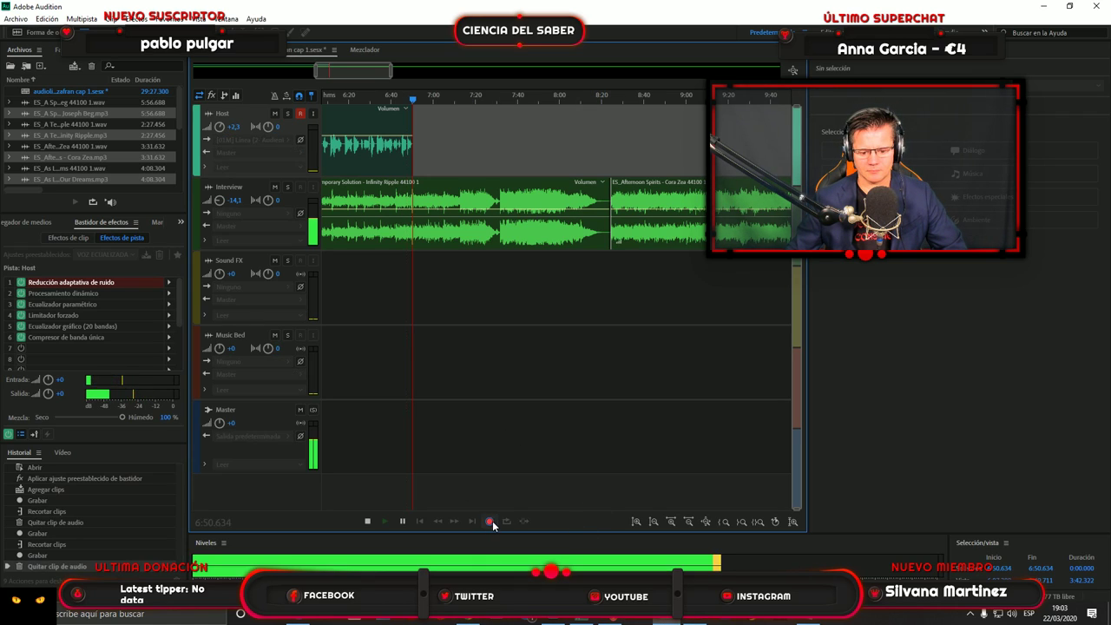
key(alt+Tab)
scroll(649, 304, up, 5)
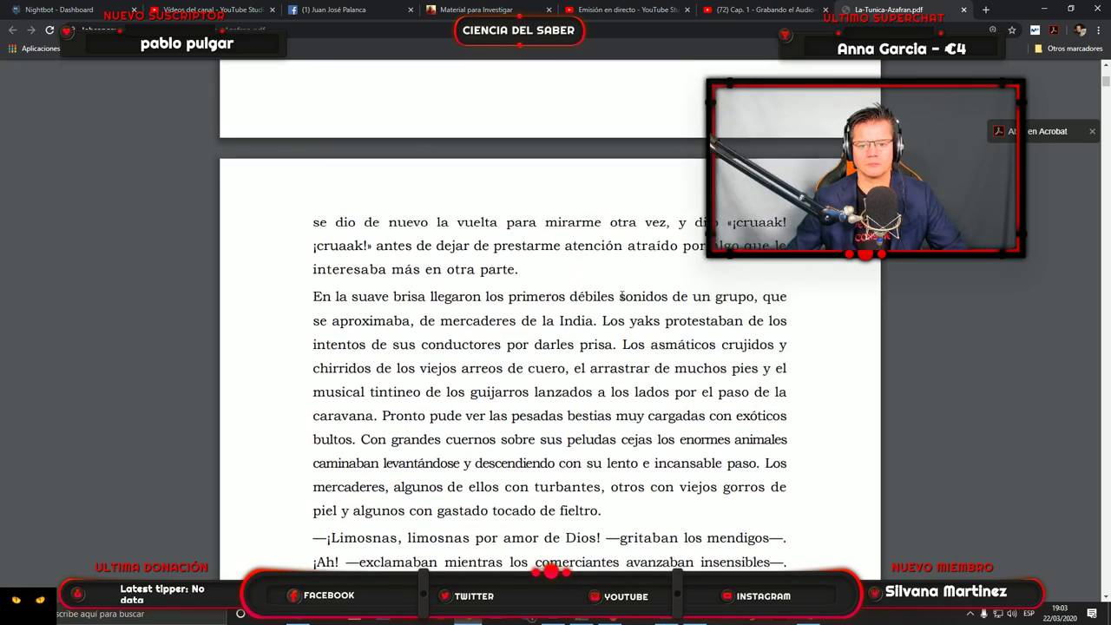
scroll(649, 304, up, 1)
scroll(651, 302, down, 3)
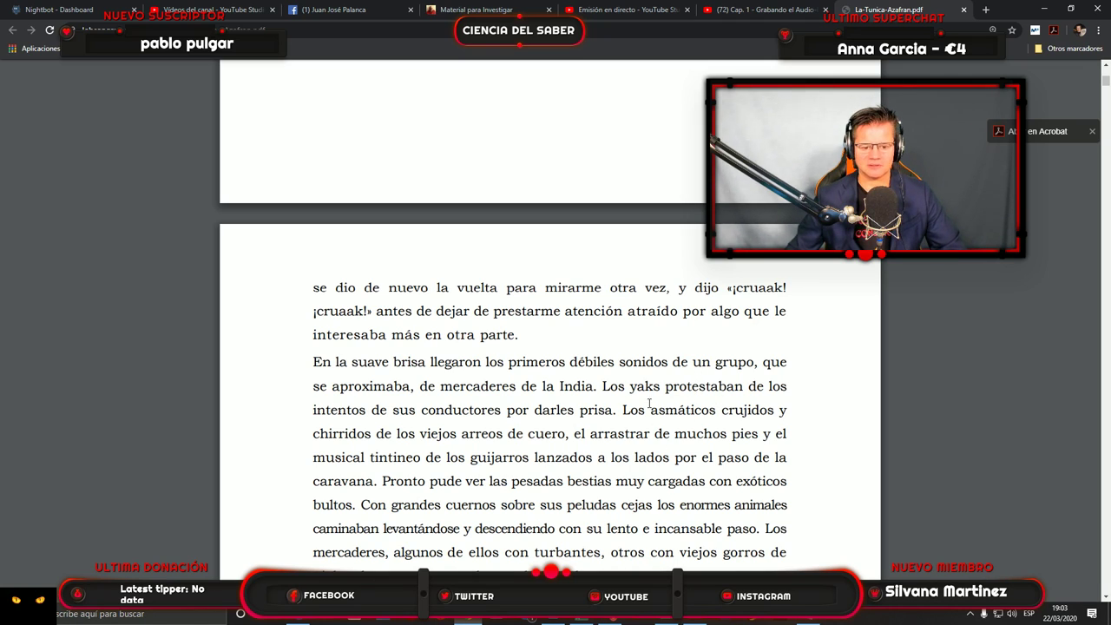
Keep recording the Host take while reading page 12 of the PDF through to "Pronto tendría yo que volver al Potala".
scroll(645, 397, down, 3)
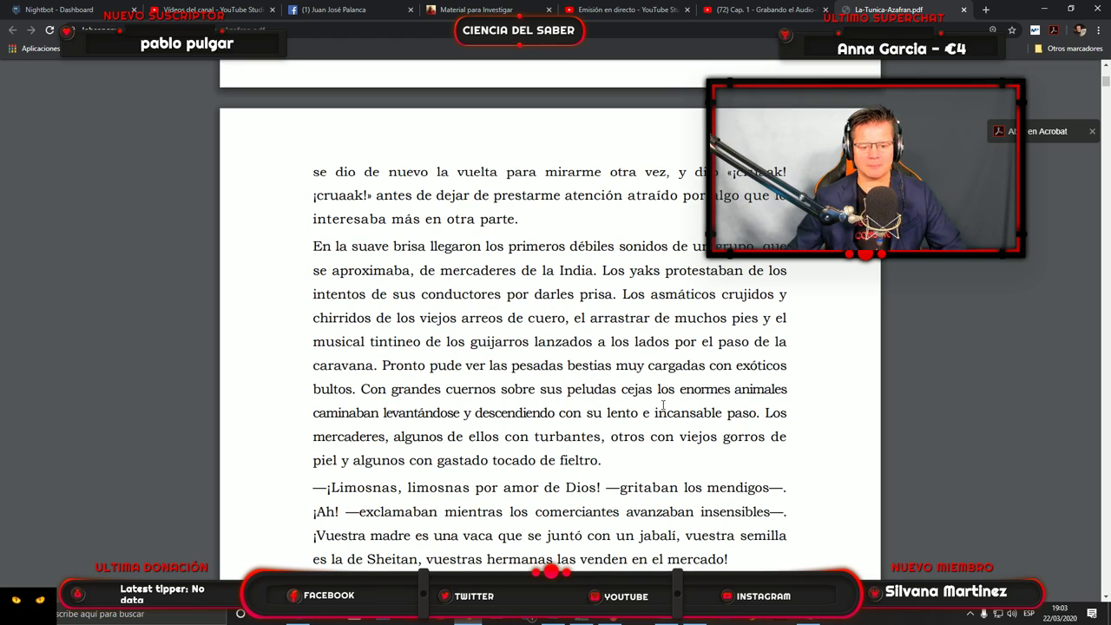
scroll(675, 408, down, 2)
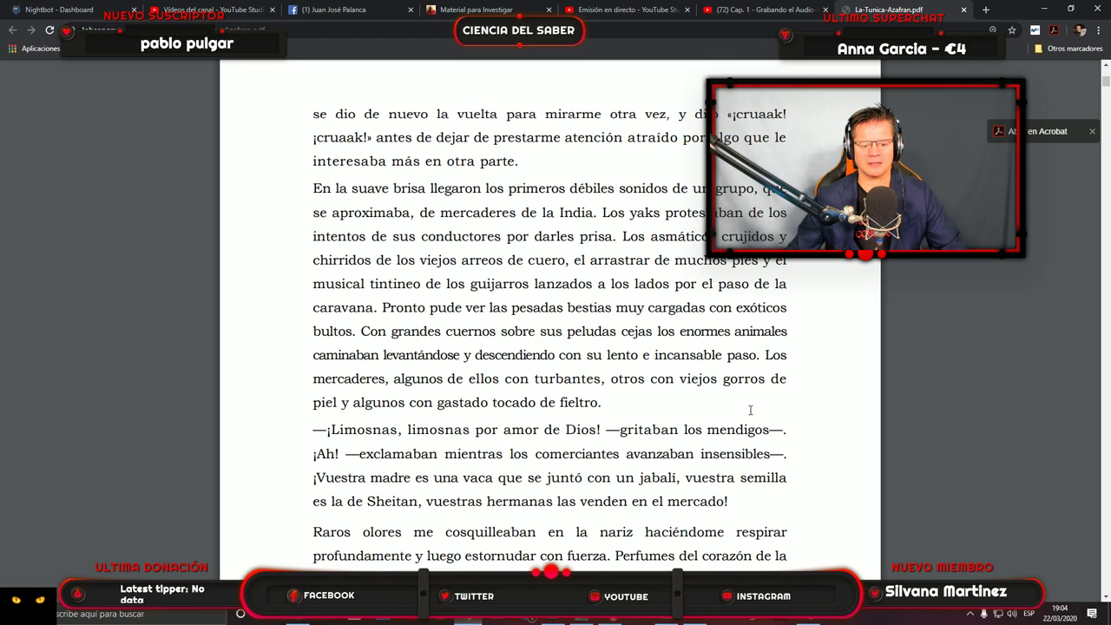
scroll(707, 409, down, 3)
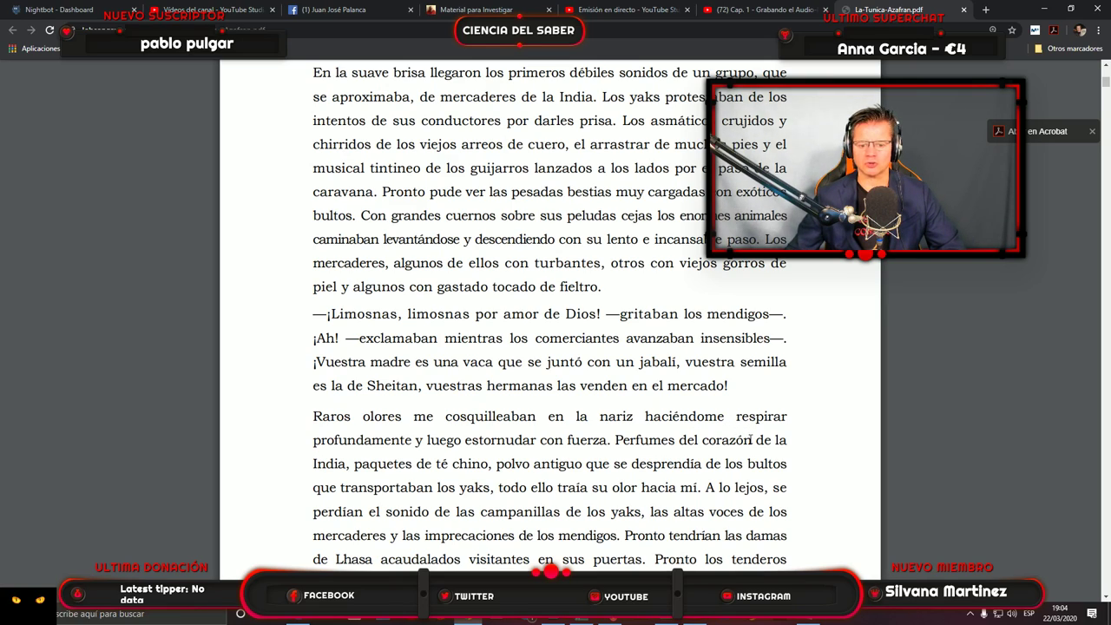
scroll(696, 433, down, 3)
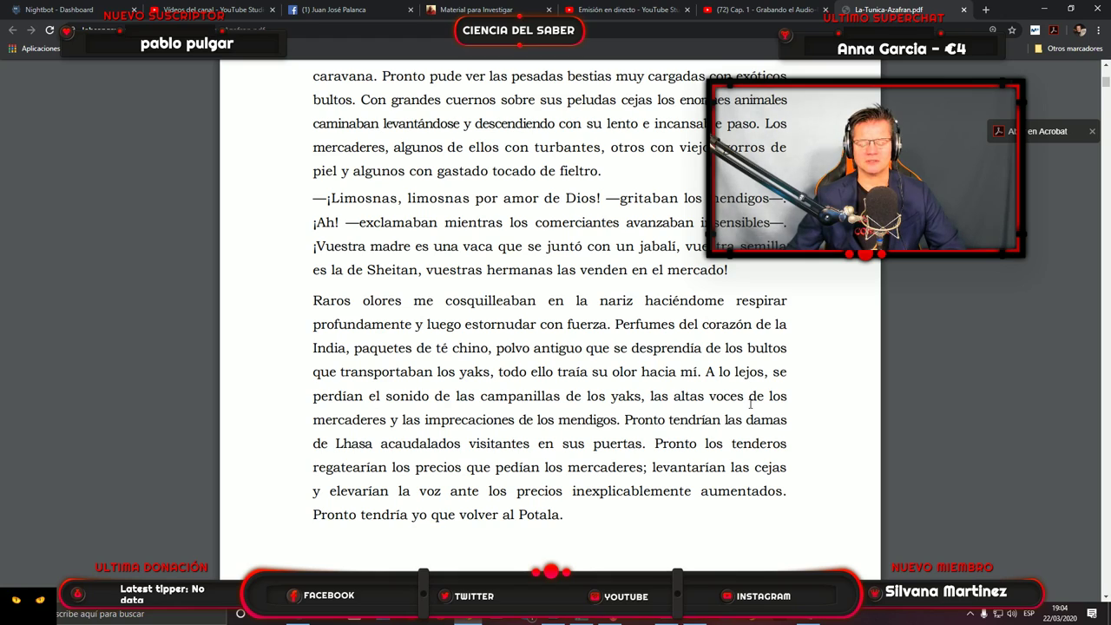
scroll(748, 405, down, 2)
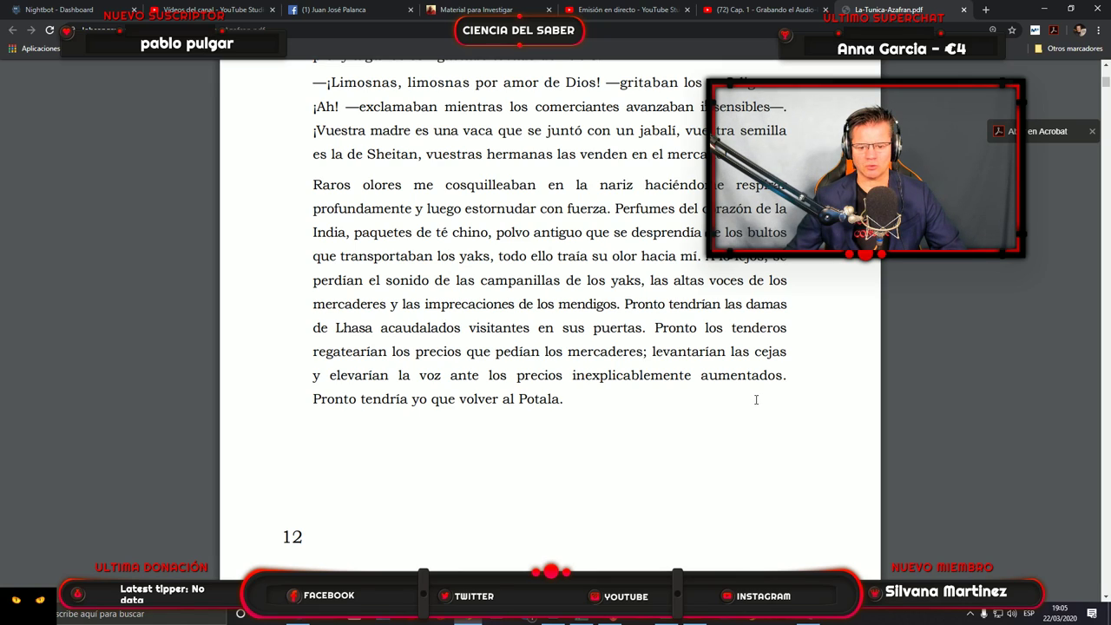
scroll(769, 392, down, 3)
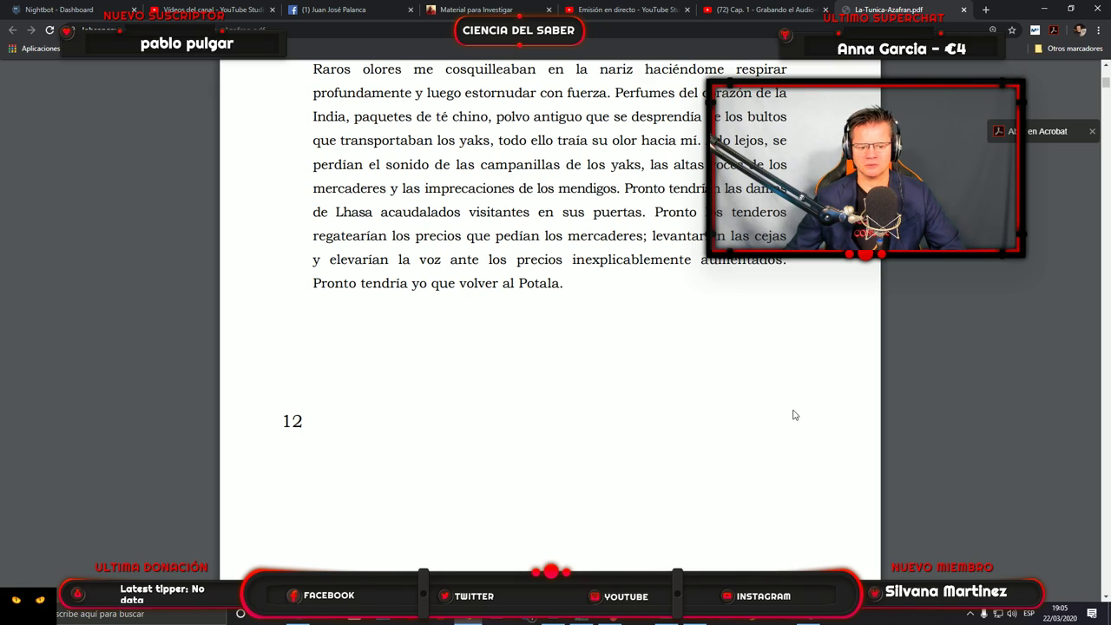
scroll(777, 398, down, 3)
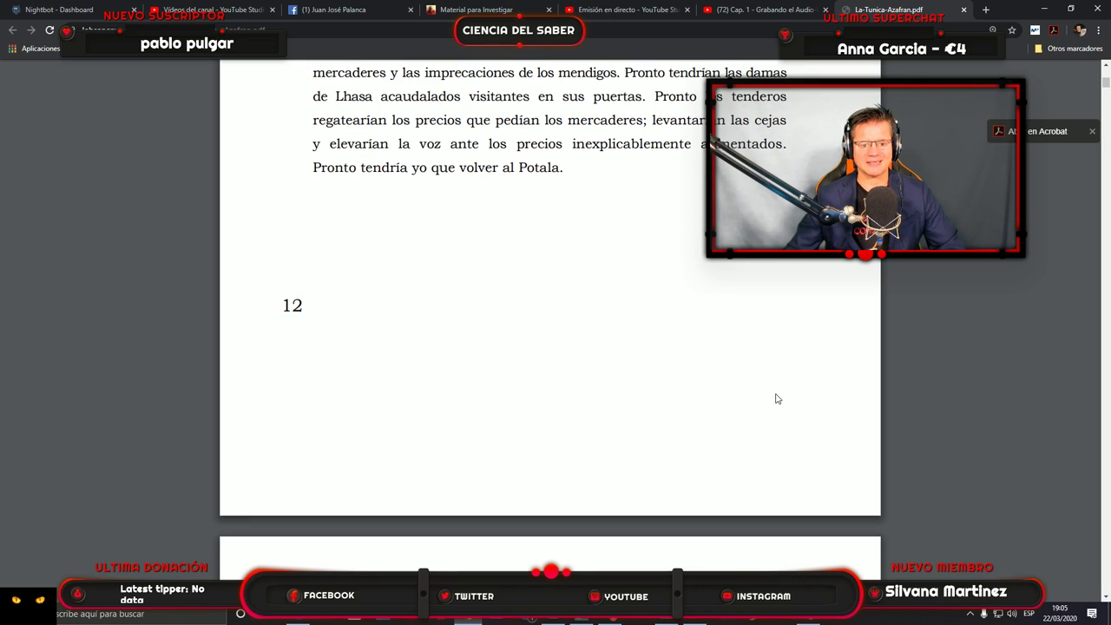
Continue the Host recording by reading page 13, from "Se me escapaba la atención" to "la ropa de un alto lama".
scroll(776, 398, down, 5)
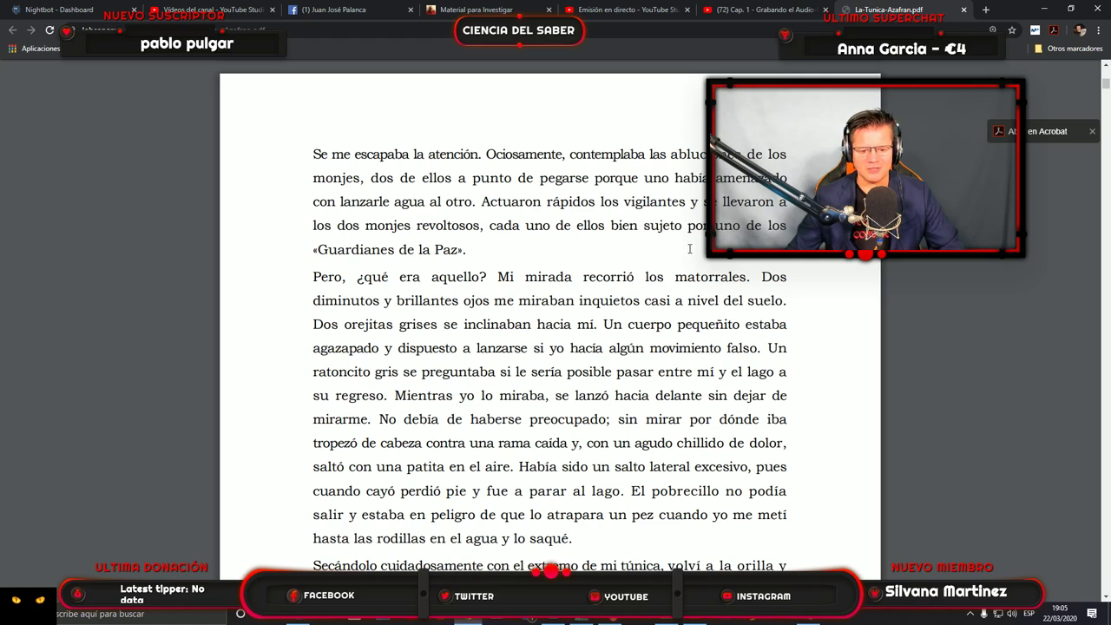
scroll(703, 333, down, 1)
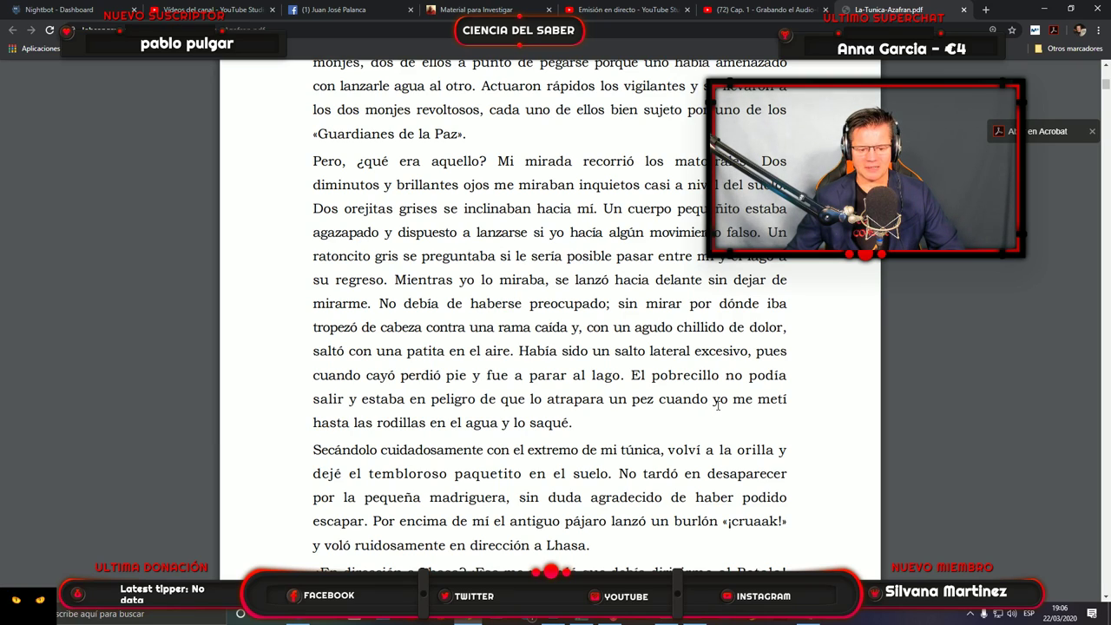
scroll(717, 405, down, 3)
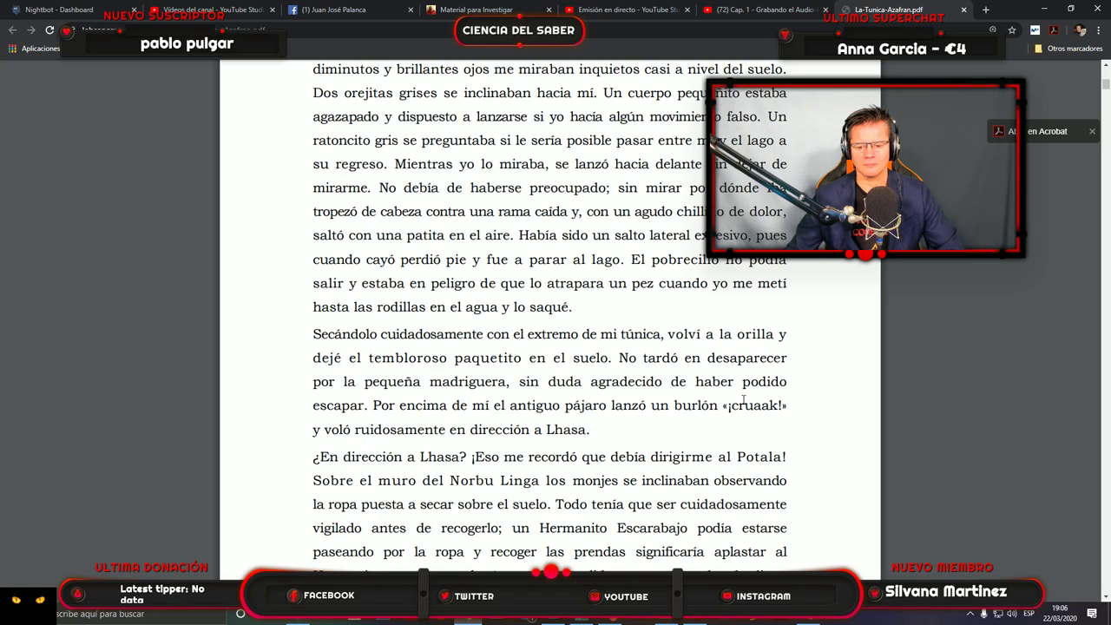
scroll(725, 404, down, 3)
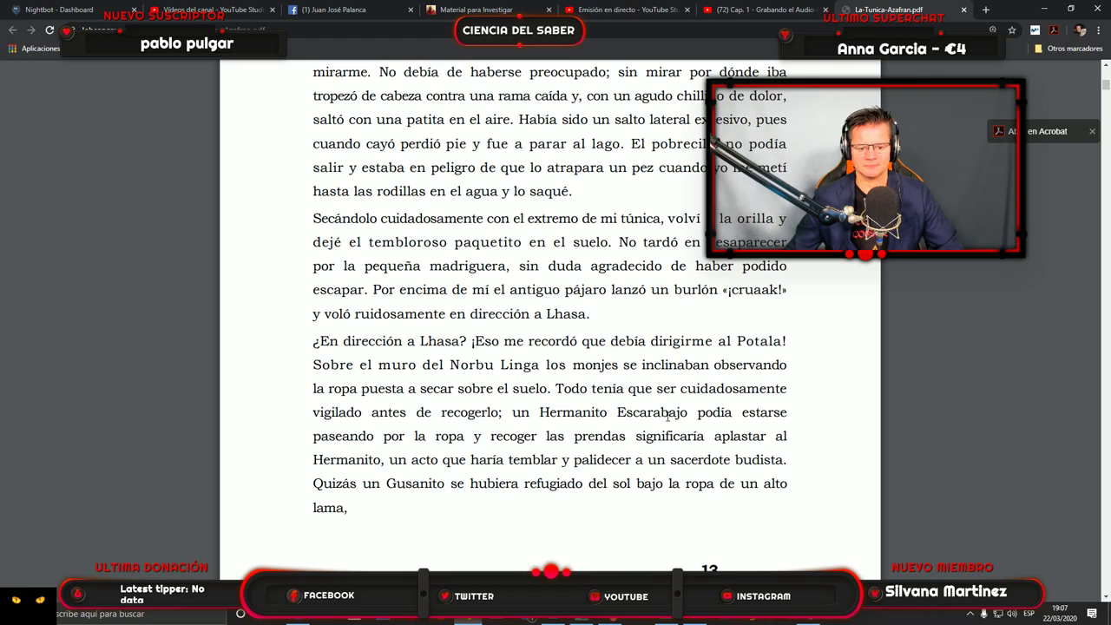
scroll(668, 416, down, 3)
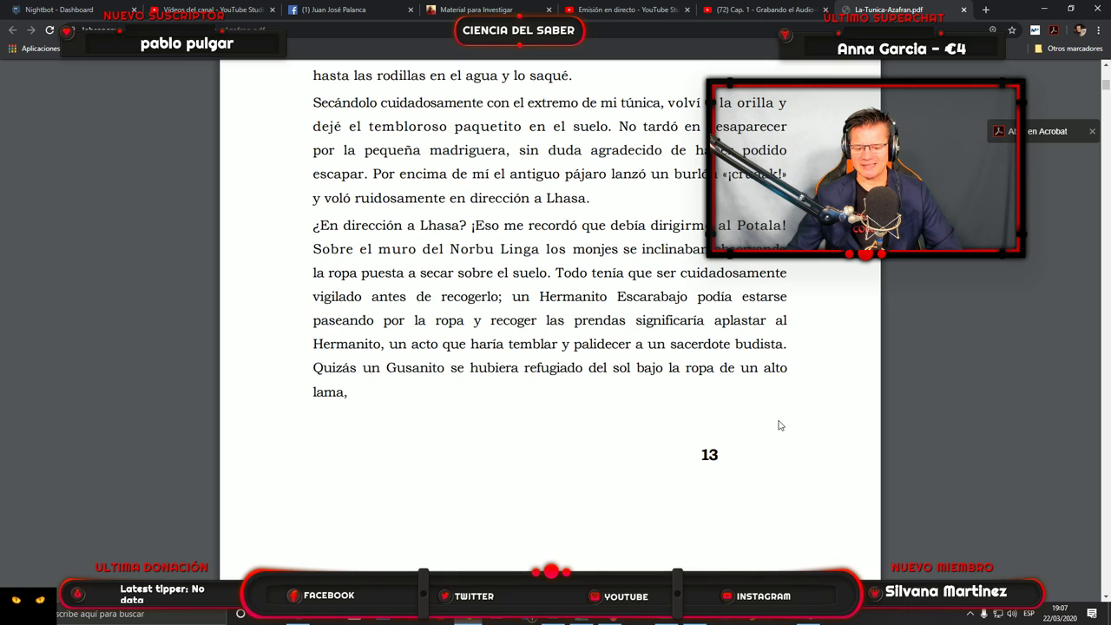
scroll(618, 447, down, 2)
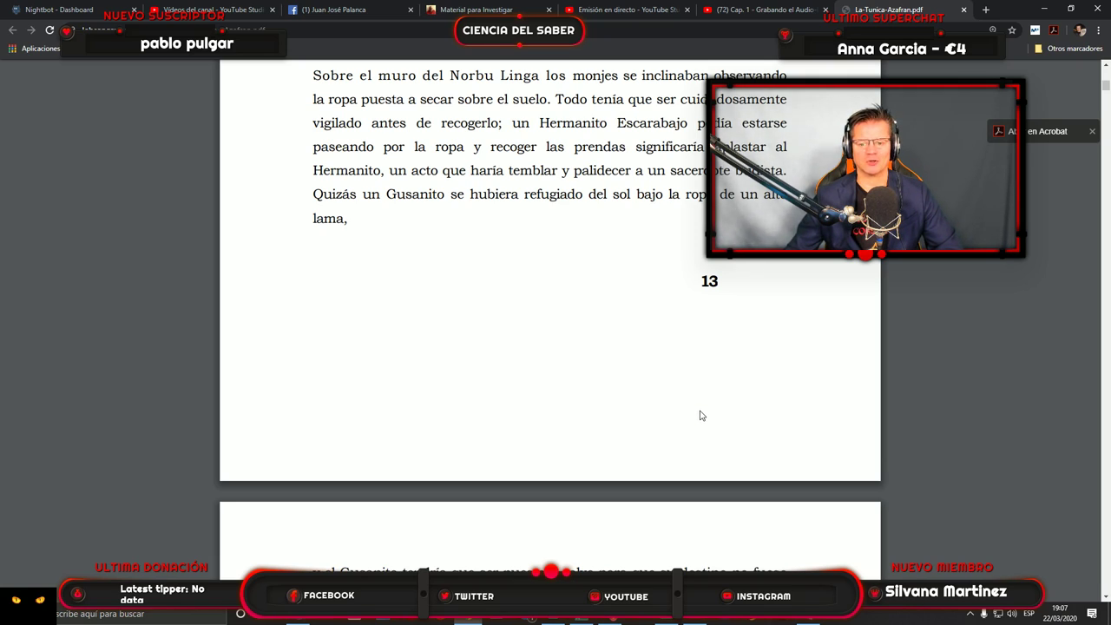
Read the opening paragraphs of page 14, and stop the Host recording in Adobe Audition at 11:46.451.
scroll(679, 397, down, 4)
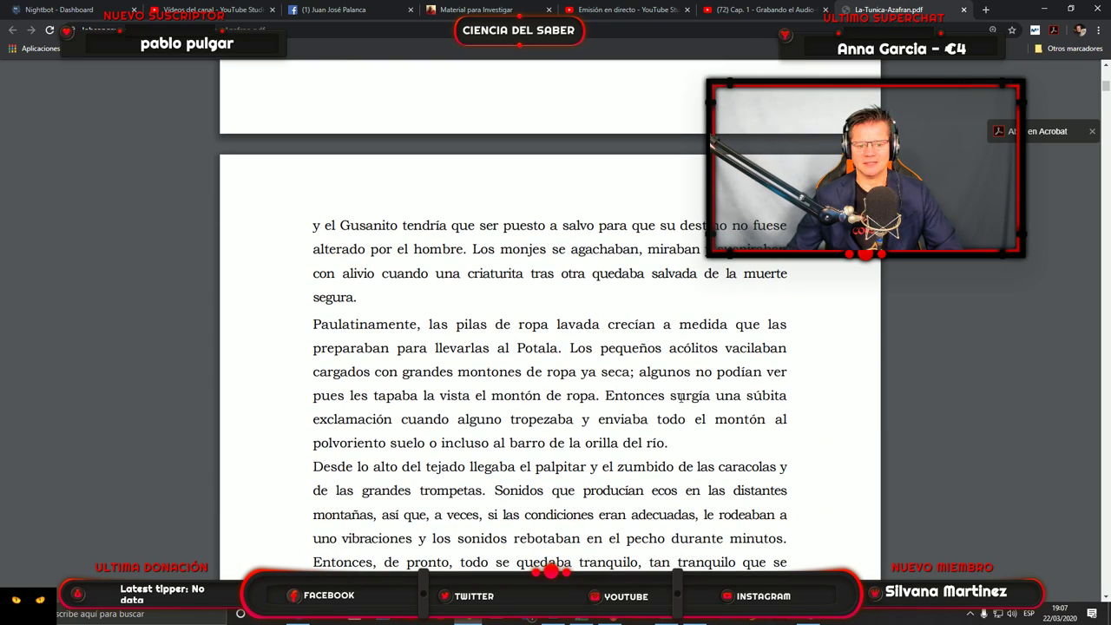
scroll(682, 397, down, 1)
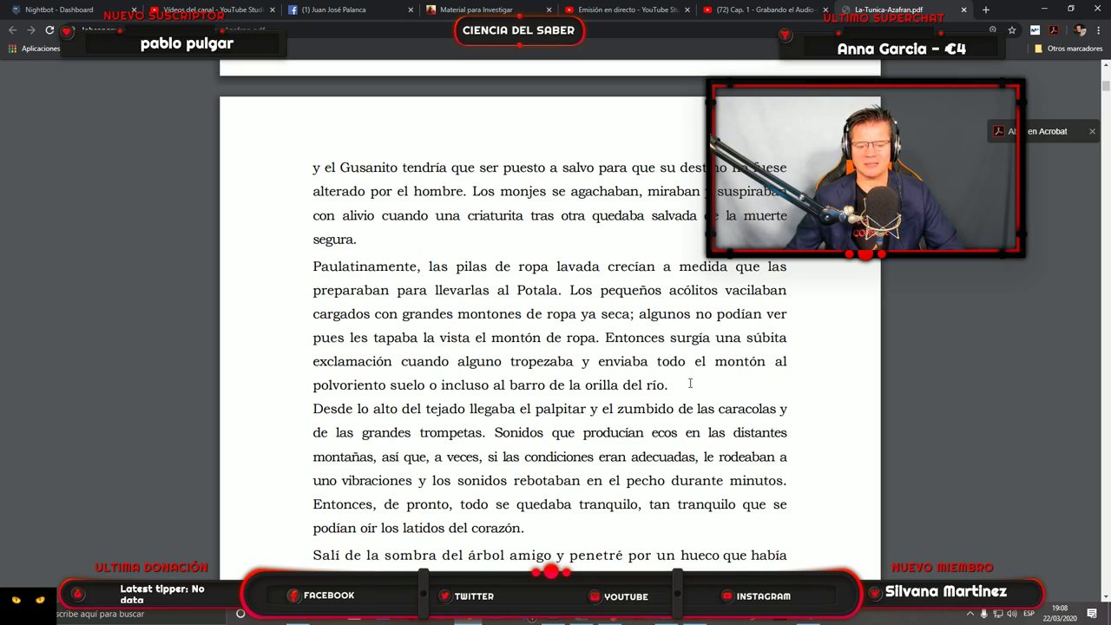
scroll(689, 384, down, 3)
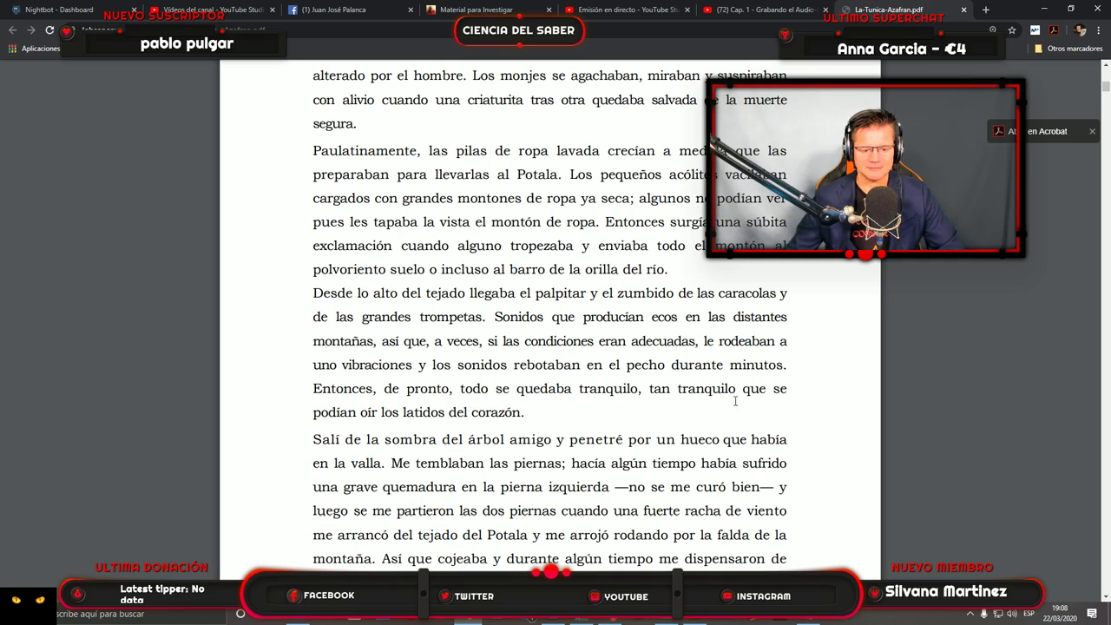
key(alt+Tab)
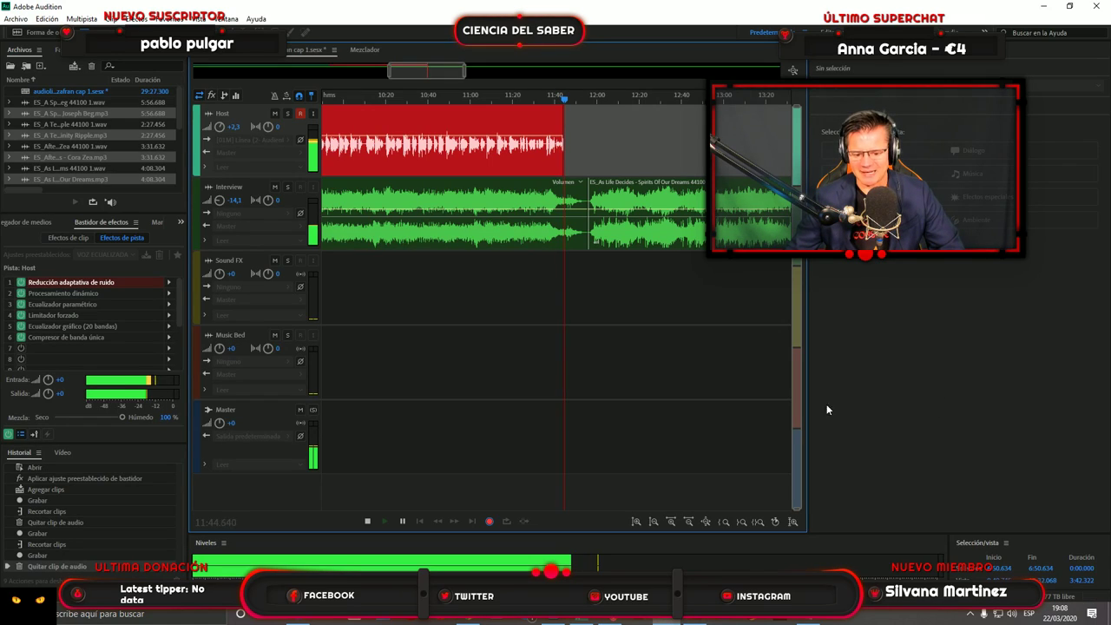
click(365, 524)
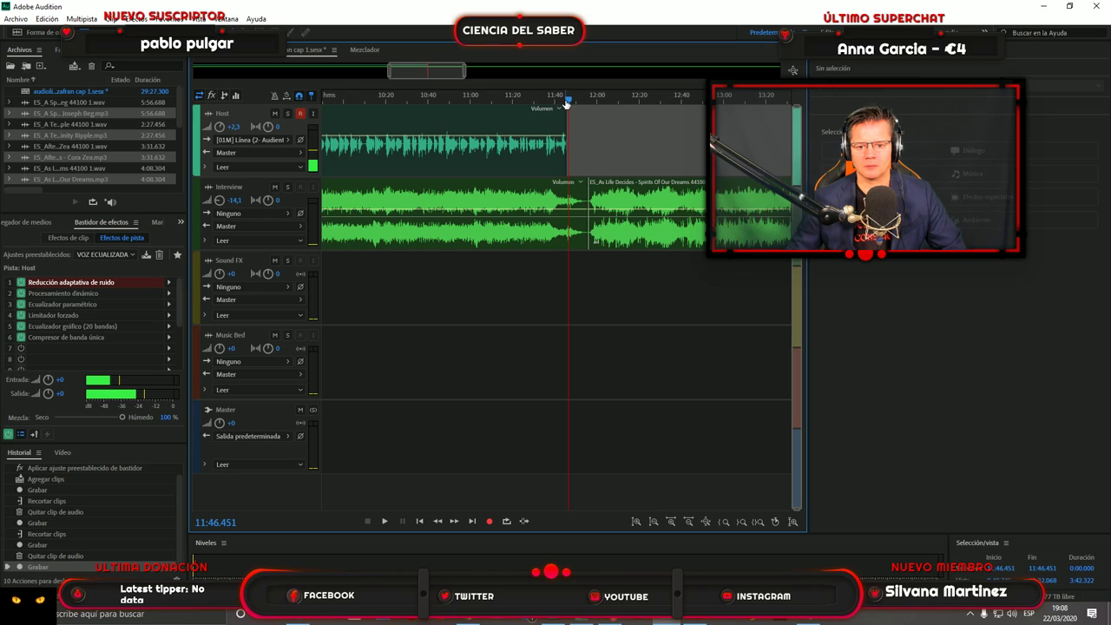
Play back the Host take from 11:30.901 to 11:35.683 and trim the clip's end back to that stopping point.
drag(565, 103, 536, 102)
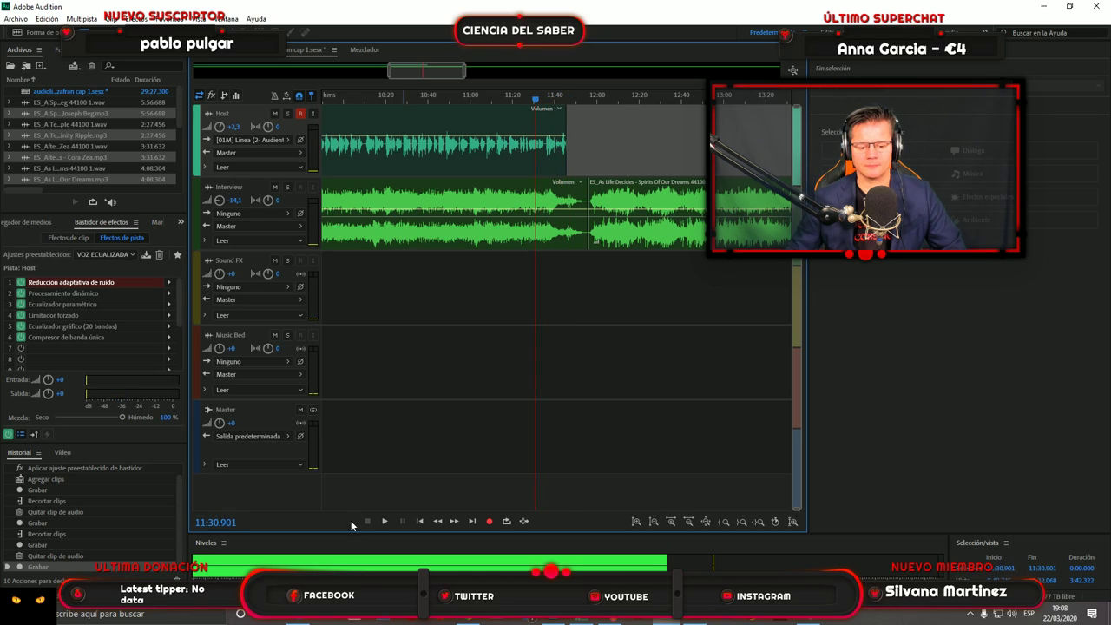
click(384, 521)
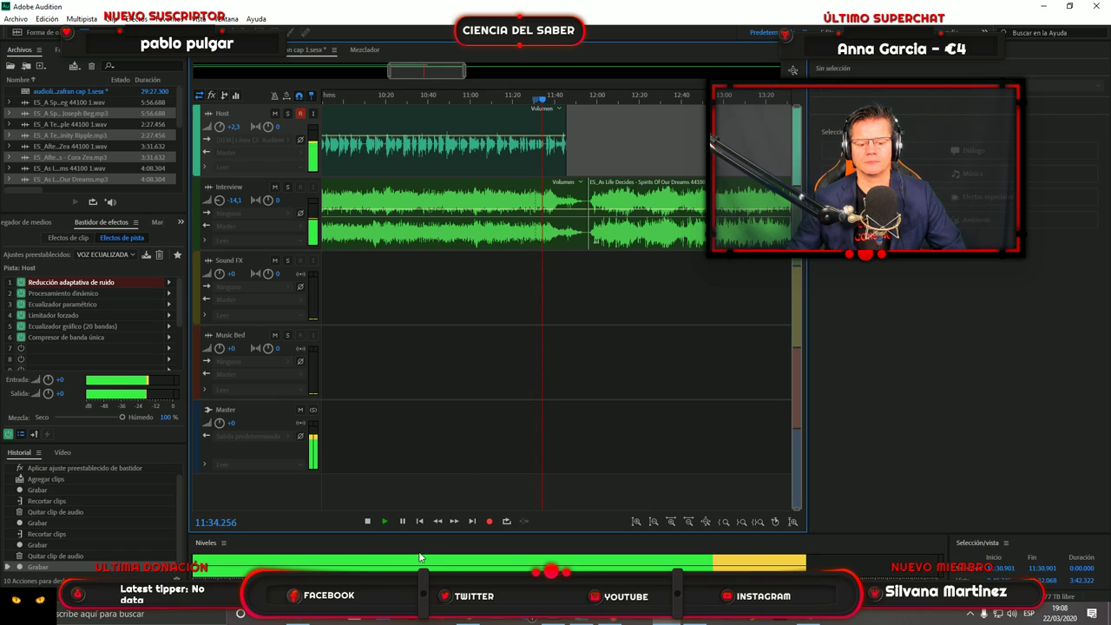
click(367, 521)
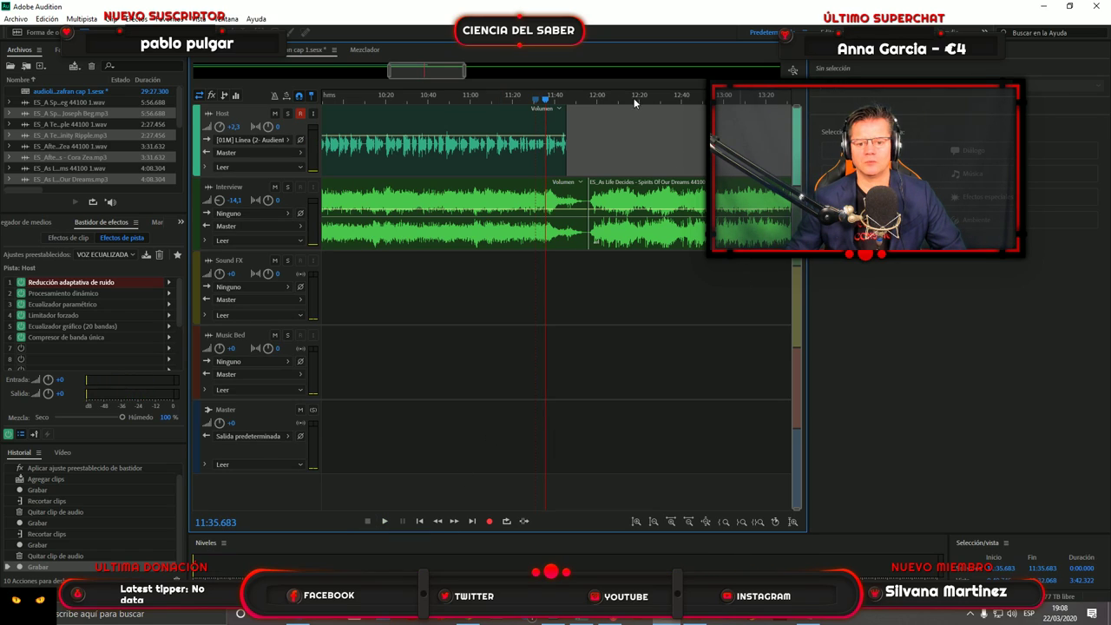
drag(565, 172, 544, 173)
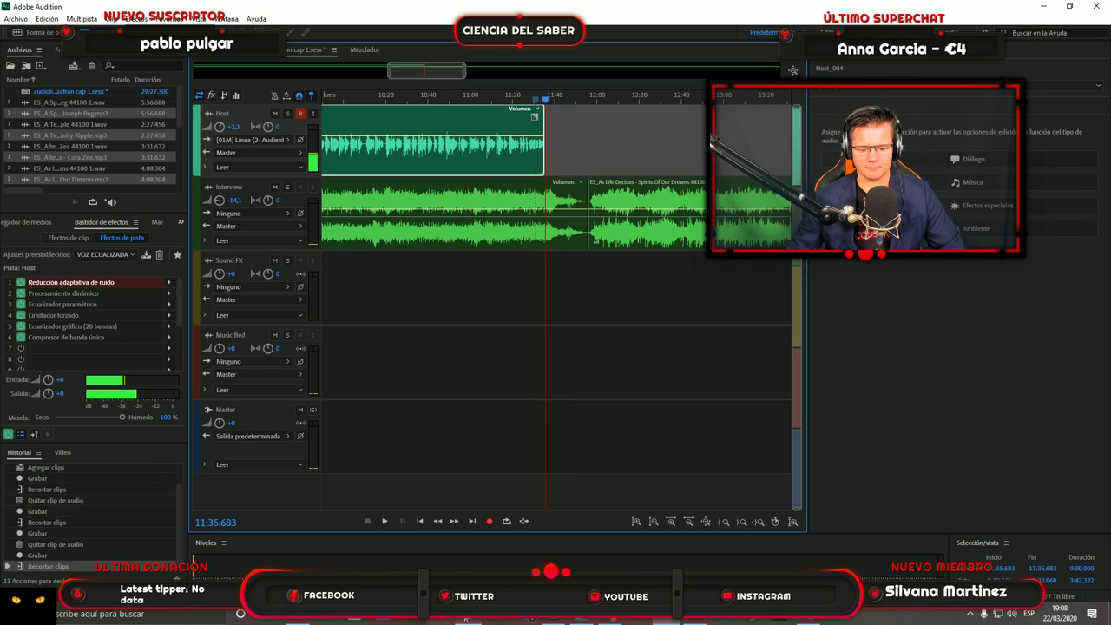
Check the reading position in the PDF, start a new Host recording in Adobe Audition from 11:35.683, and return to the PDF.
click(466, 619)
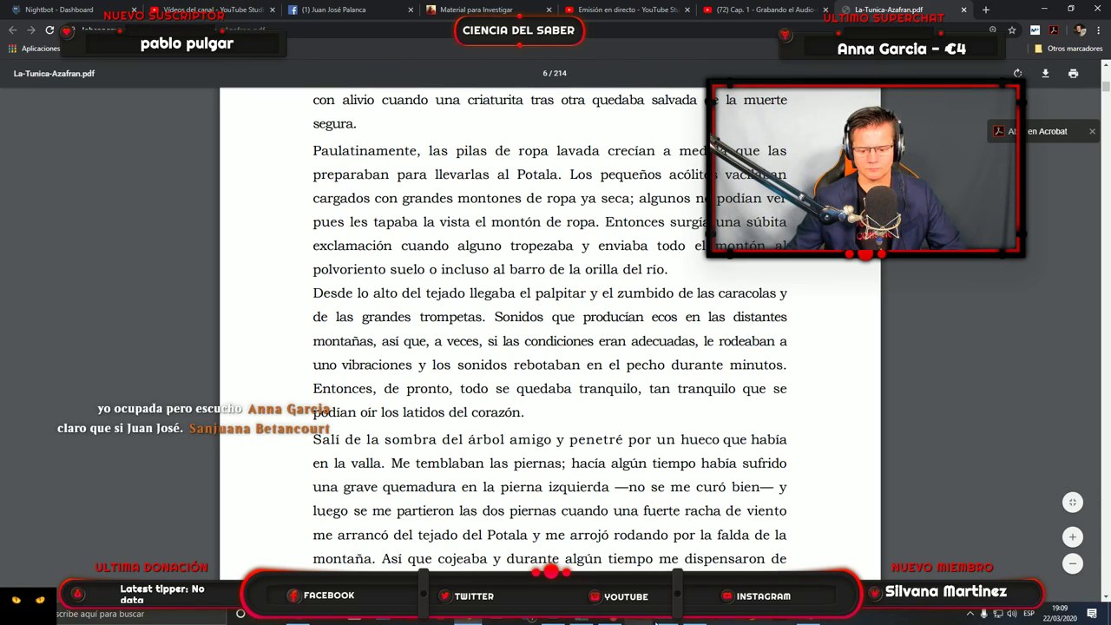
click(657, 621)
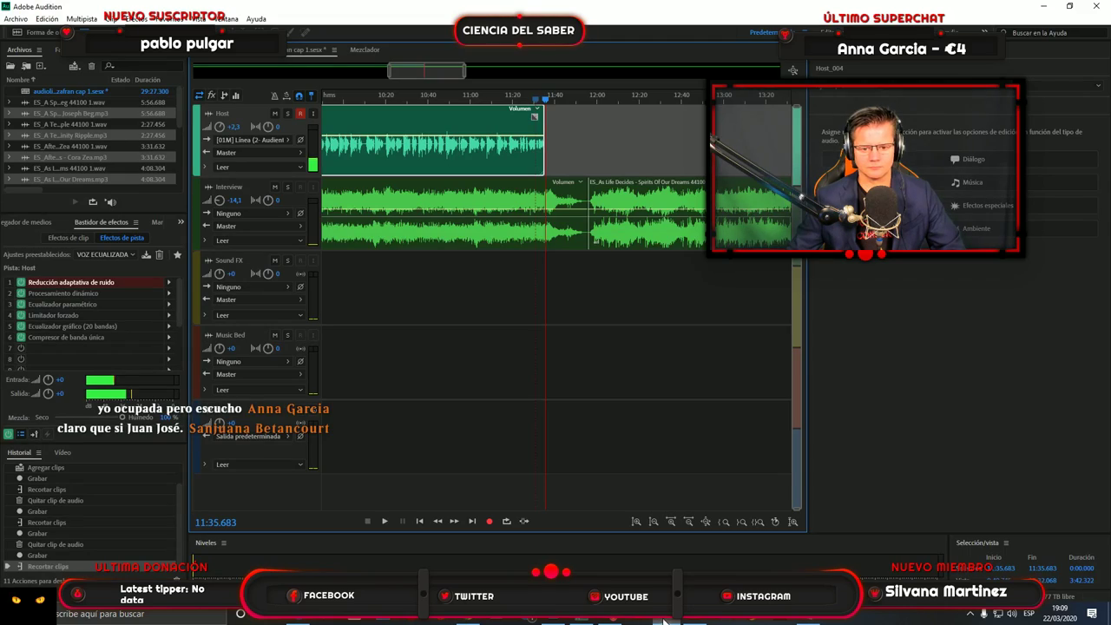
click(489, 521)
key(alt+Tab)
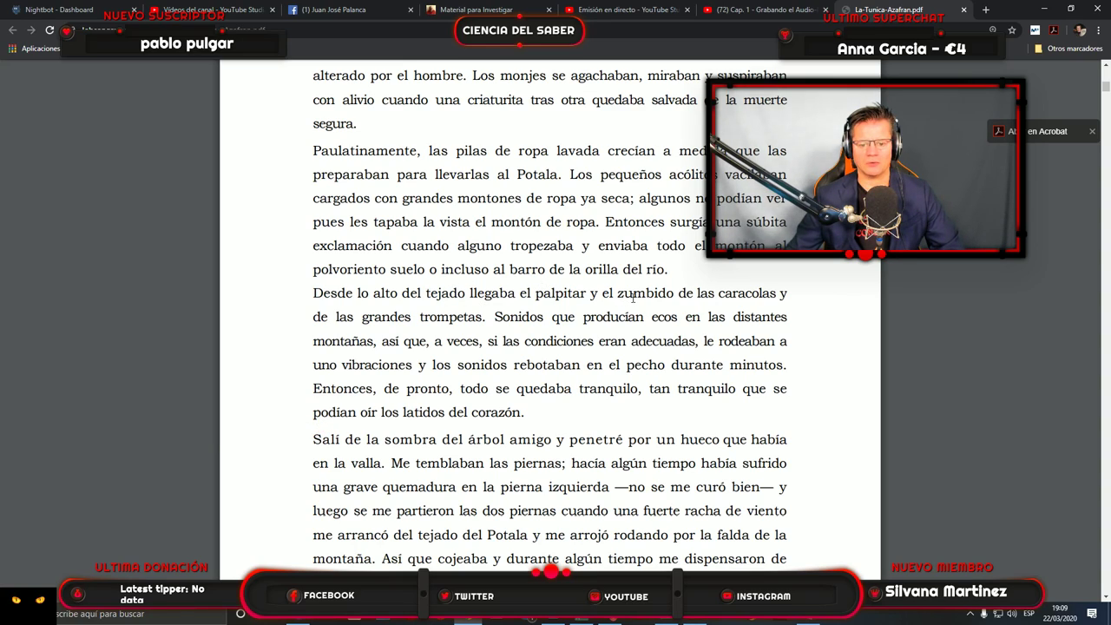
Read the remaining paragraphs of page 14 for the Host take, and stop the recording in Adobe Audition at 13:10.655.
scroll(528, 383, down, 2)
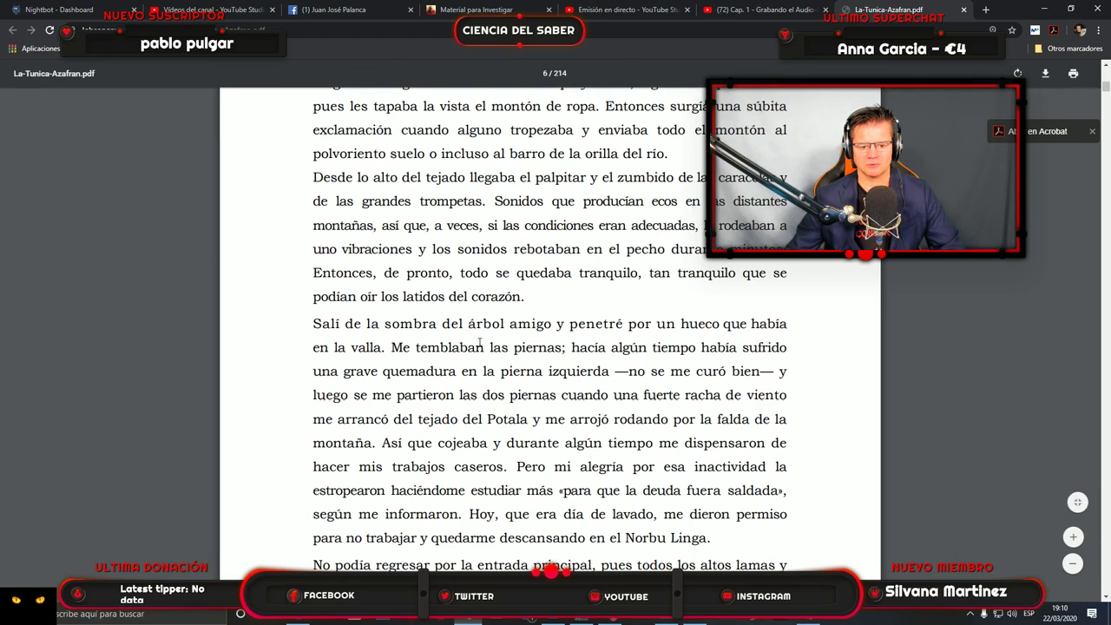
scroll(491, 338, down, 3)
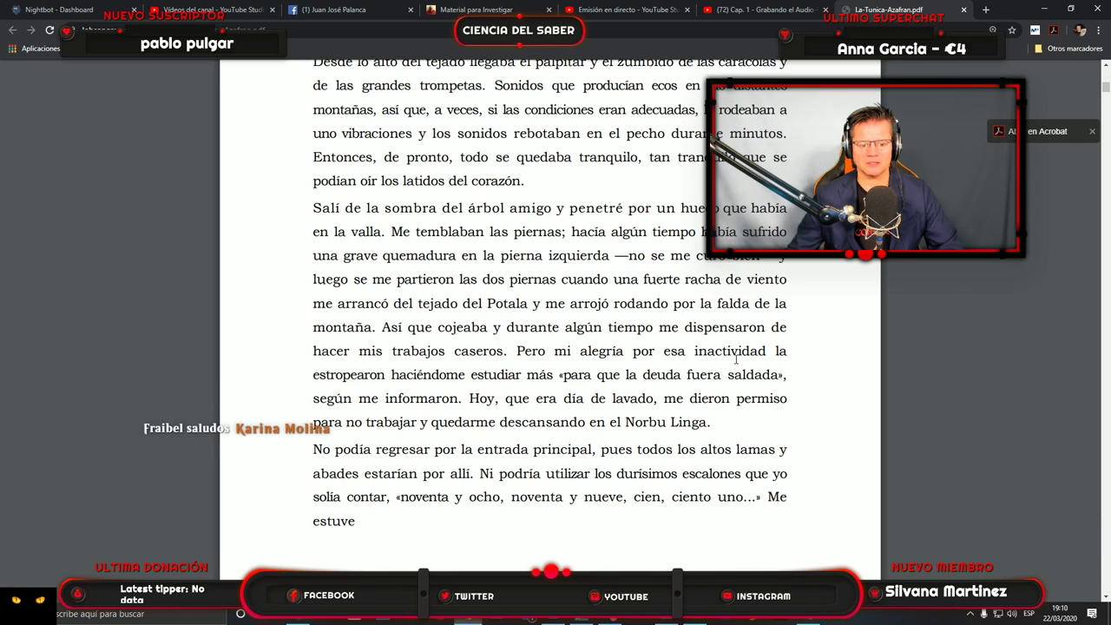
scroll(736, 357, down, 3)
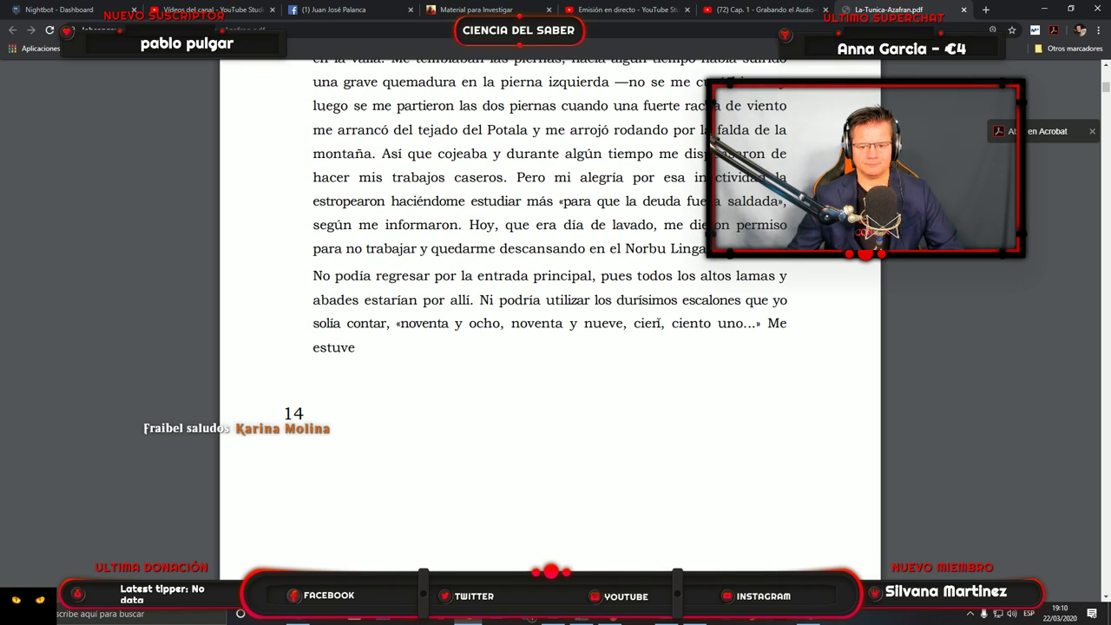
scroll(608, 315, up, 2)
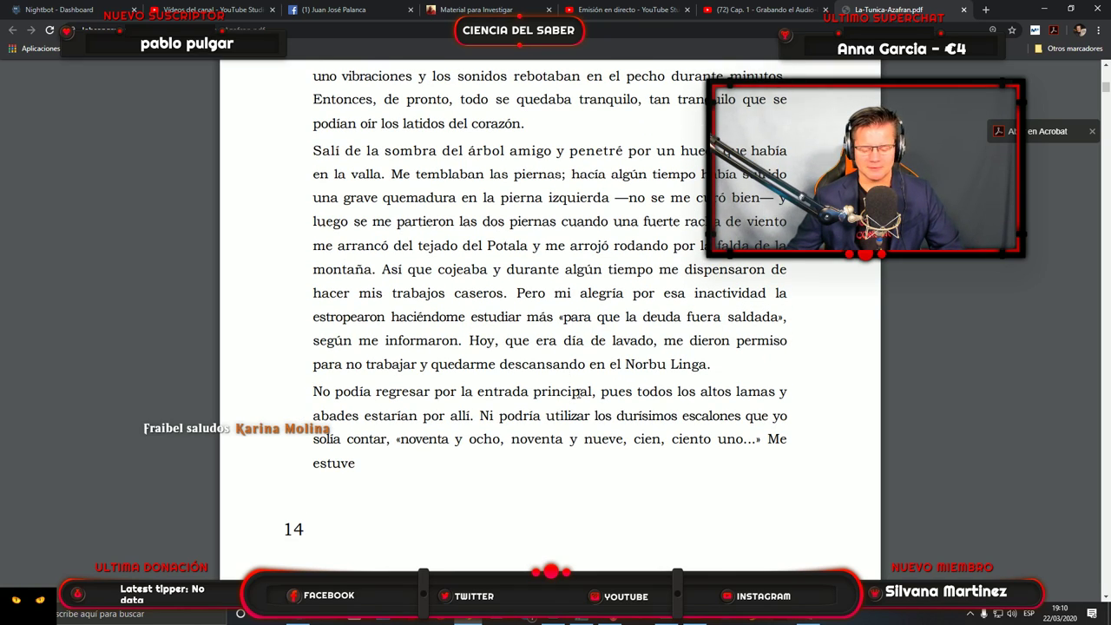
click(667, 619)
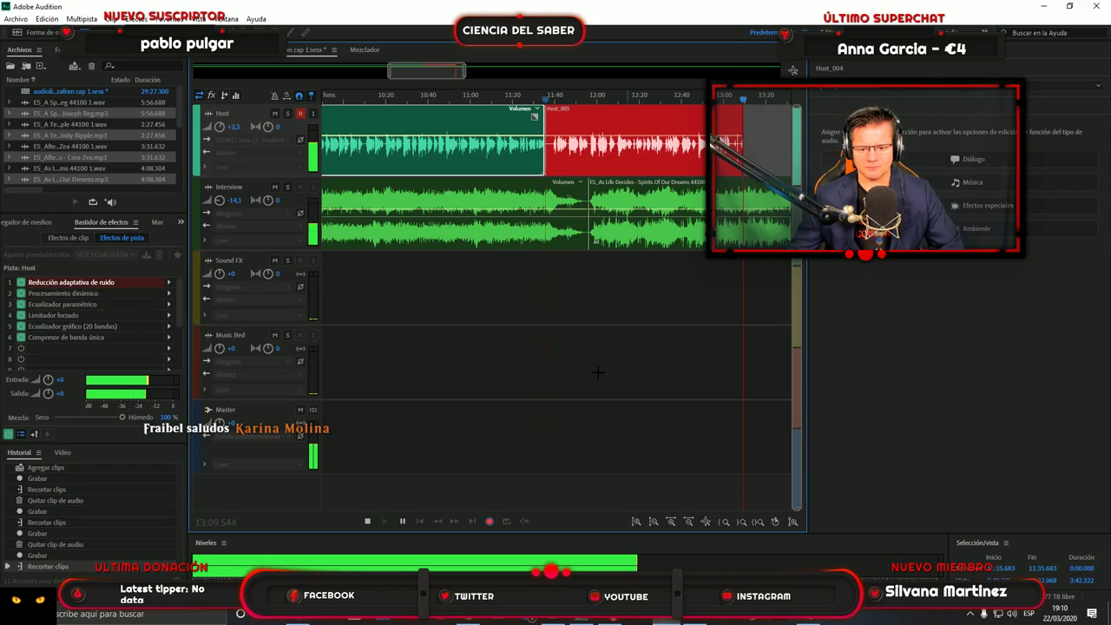
click(367, 521)
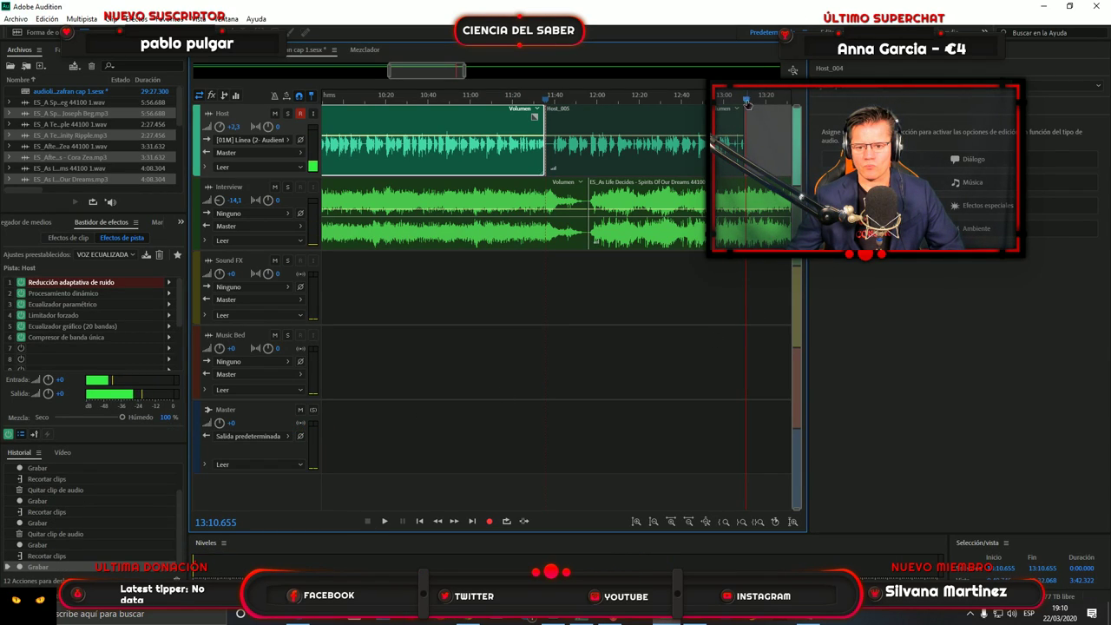
Play back the Host take from 12:45.191 to 12:53.562 and trim the end of the clip back near that stopping point.
click(699, 99)
key(space)
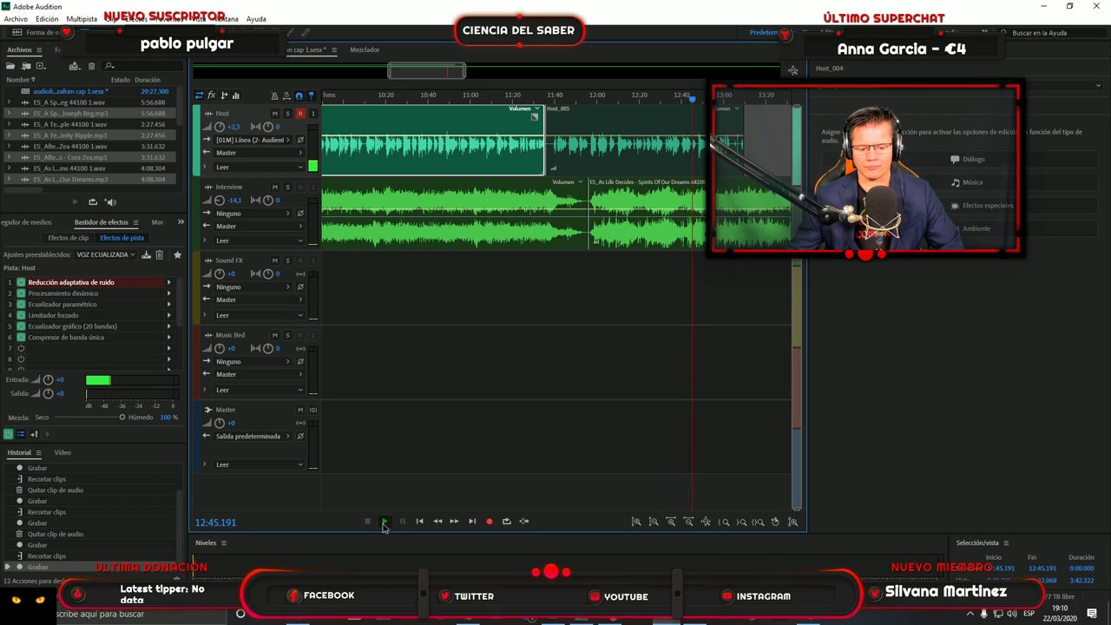
click(385, 521)
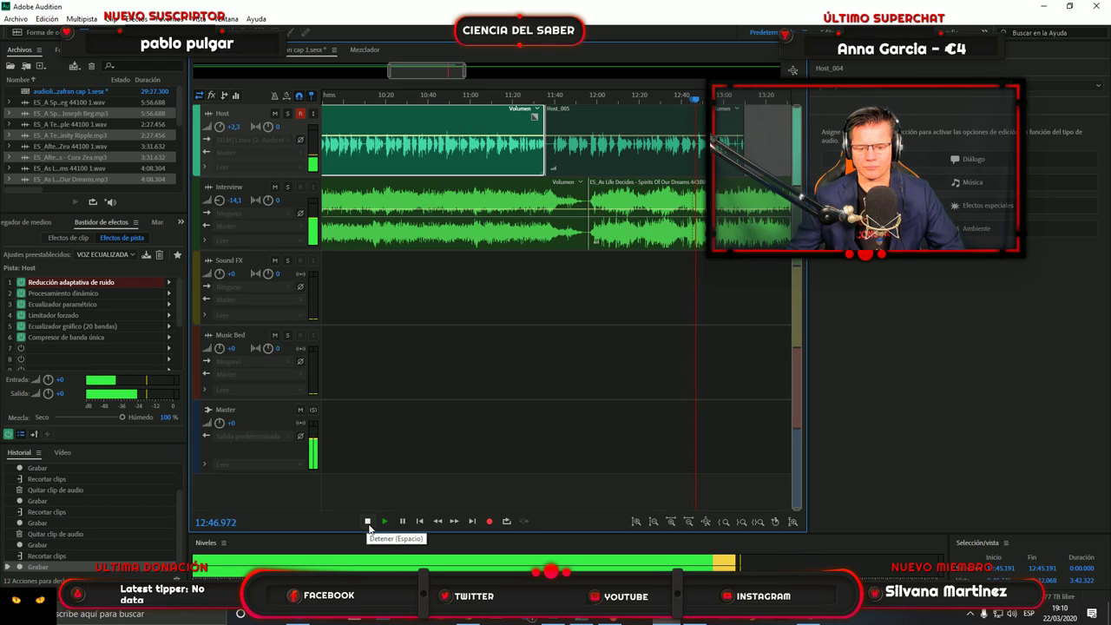
click(368, 521)
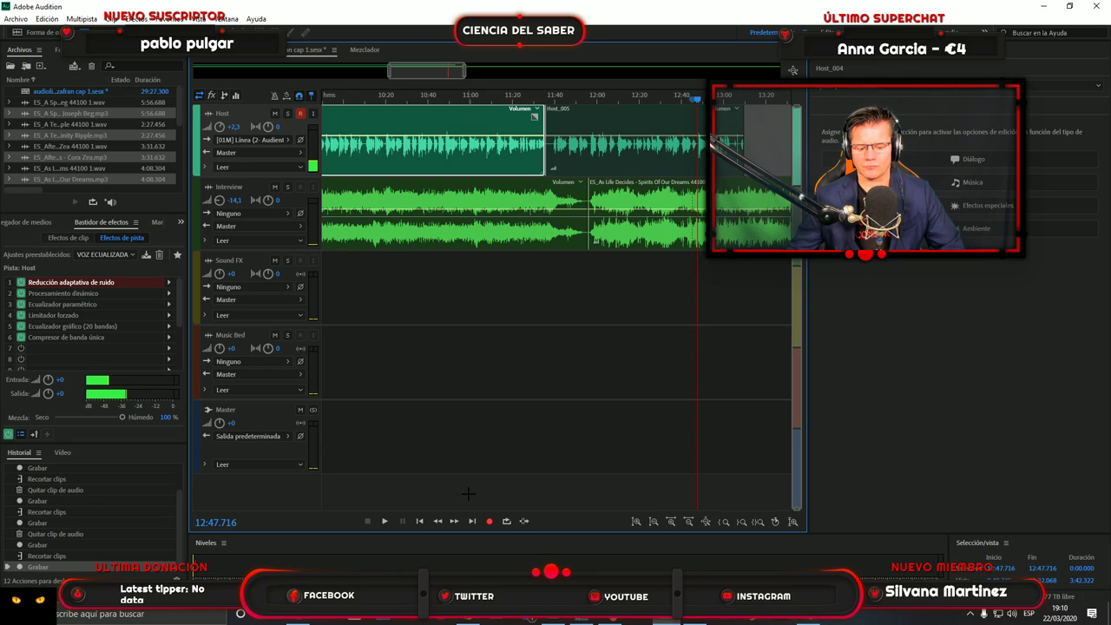
click(384, 522)
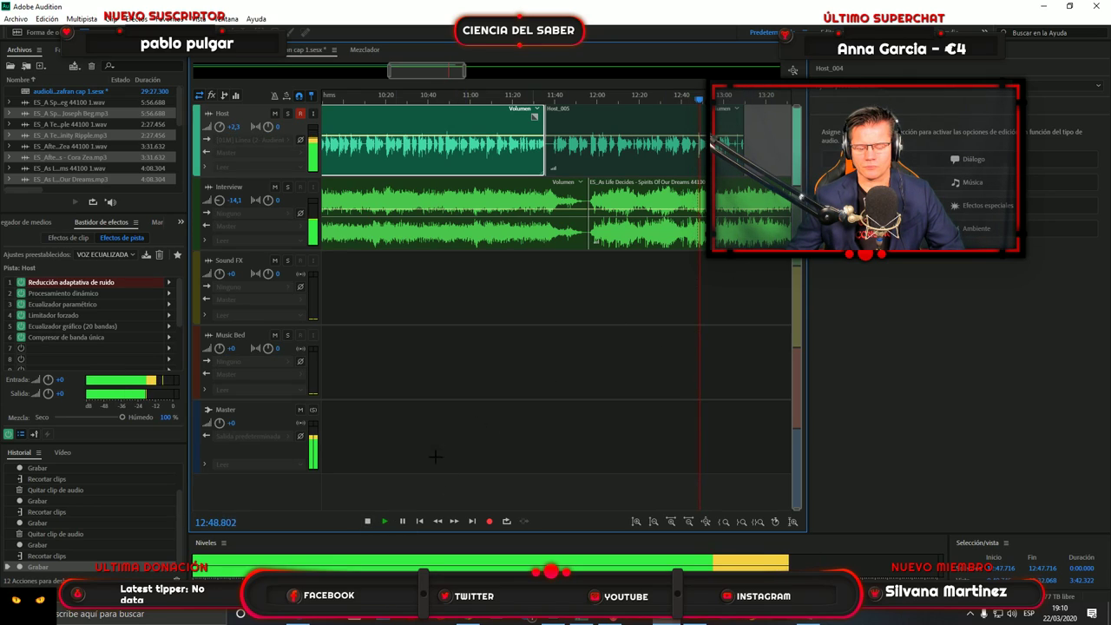
click(367, 521)
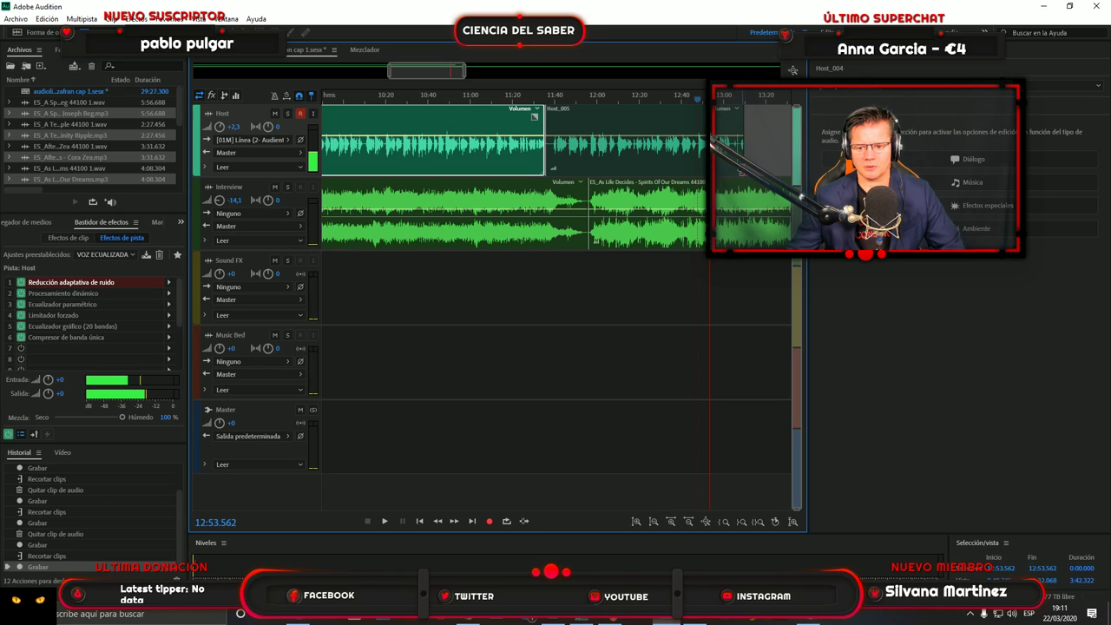
click(740, 174)
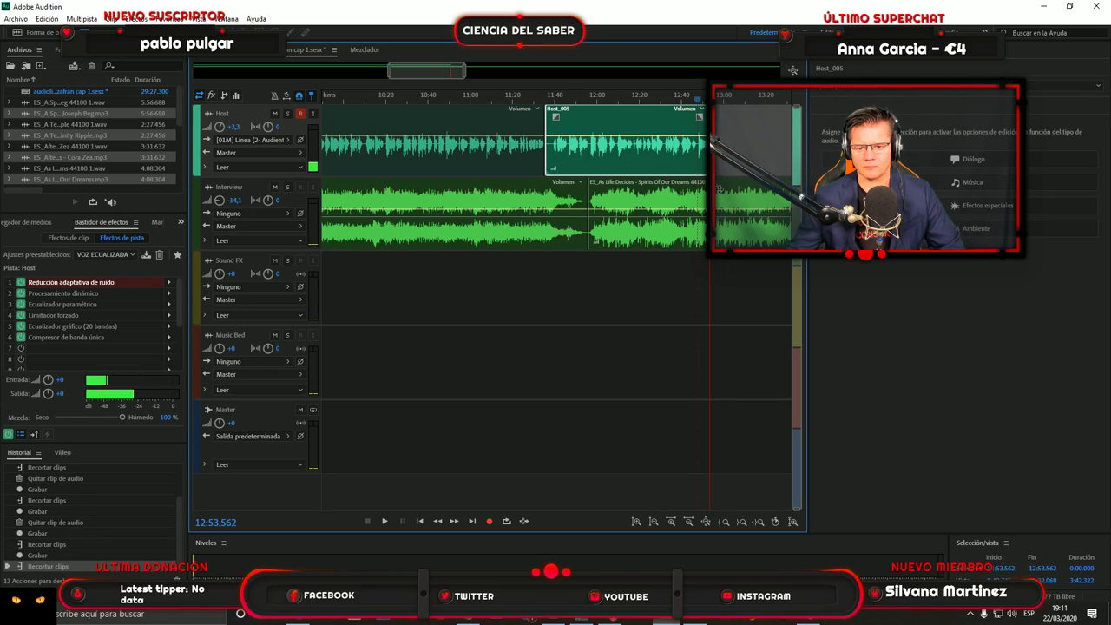
Switch to the PDF and check the reading position in the last two paragraphs of page 14.
click(469, 619)
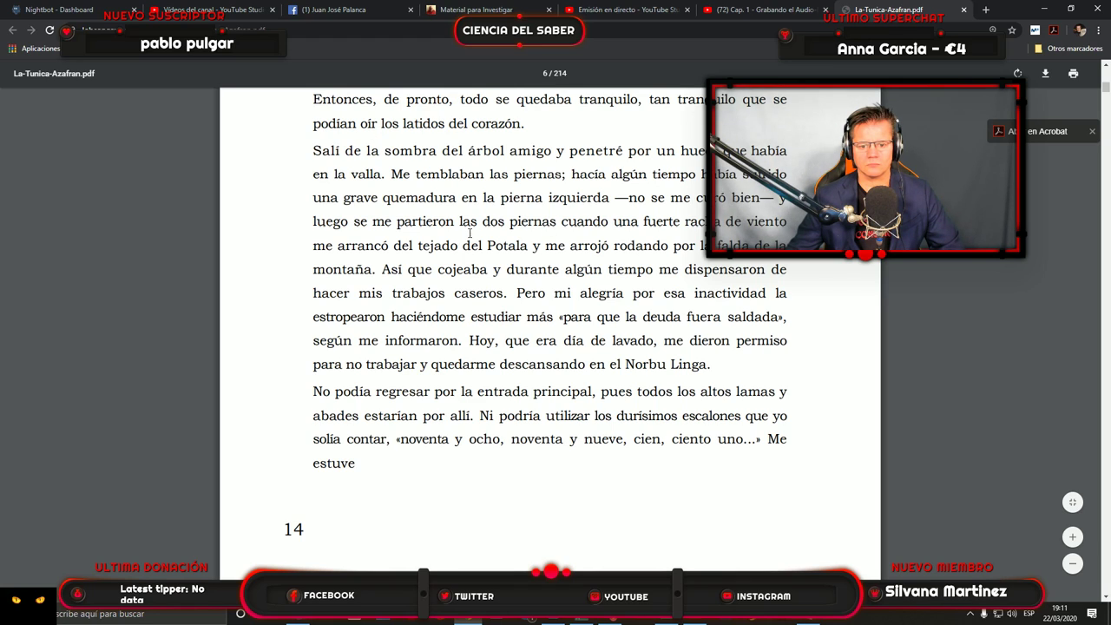
scroll(493, 256, up, 1)
scroll(493, 256, up, 2)
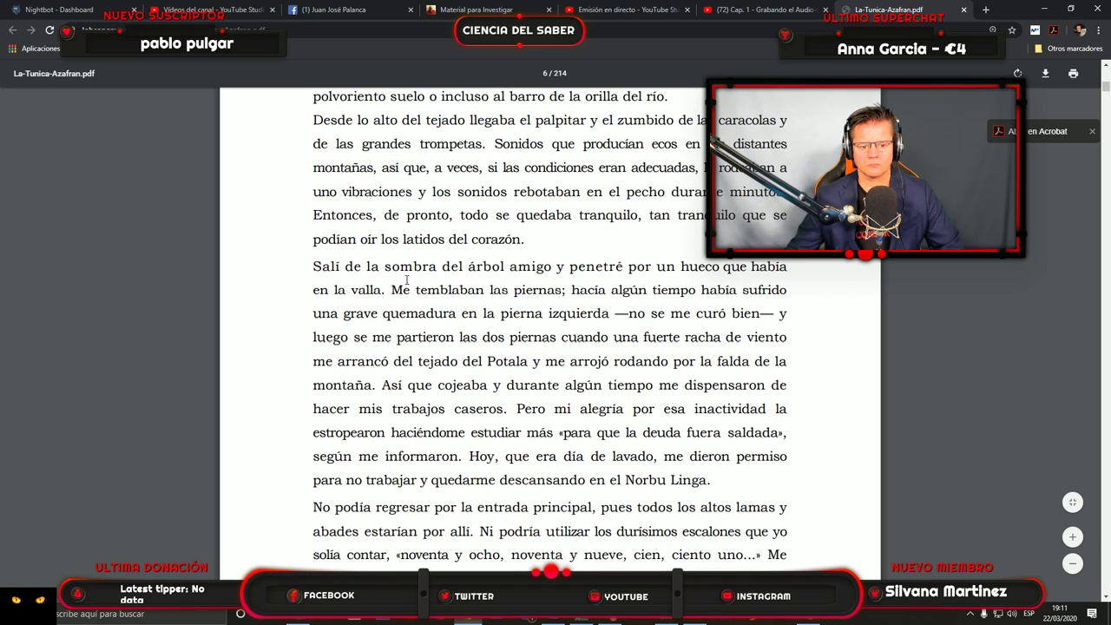
scroll(406, 280, down, 1)
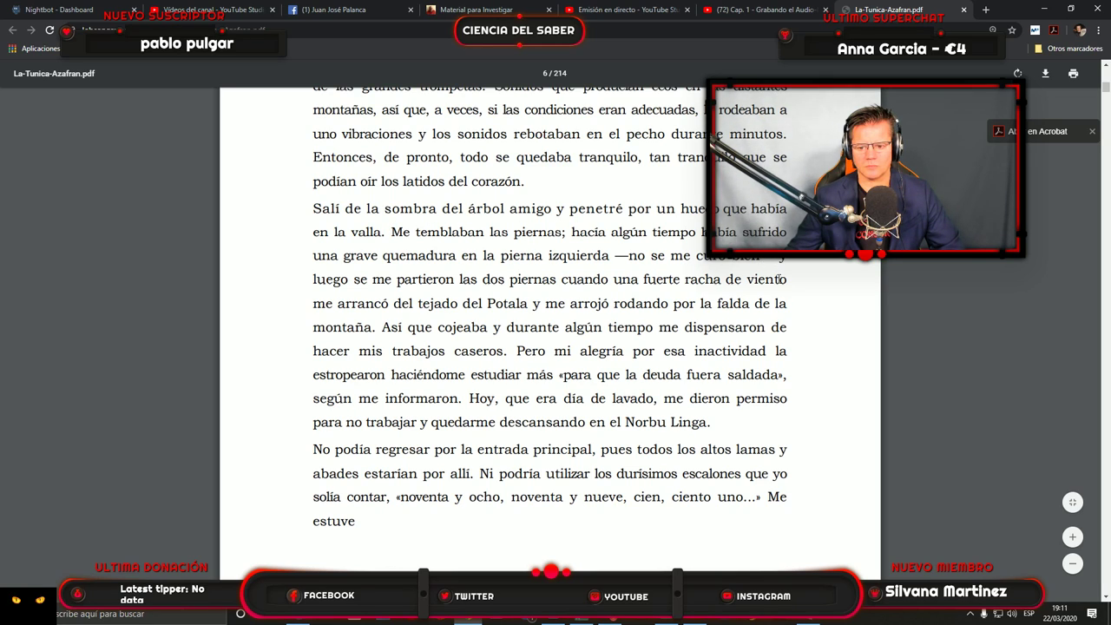
scroll(716, 386, down, 2)
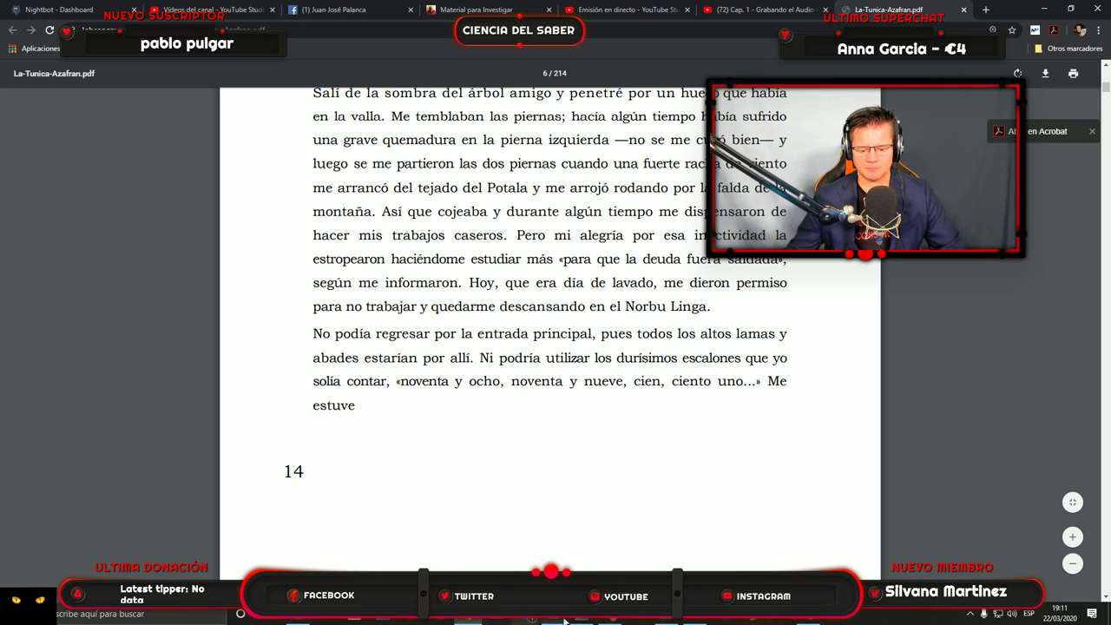
Replay the Host take in Adobe Audition from 12:45.191 to 12:47.734 and trim the clip's end back to about that point.
click(667, 620)
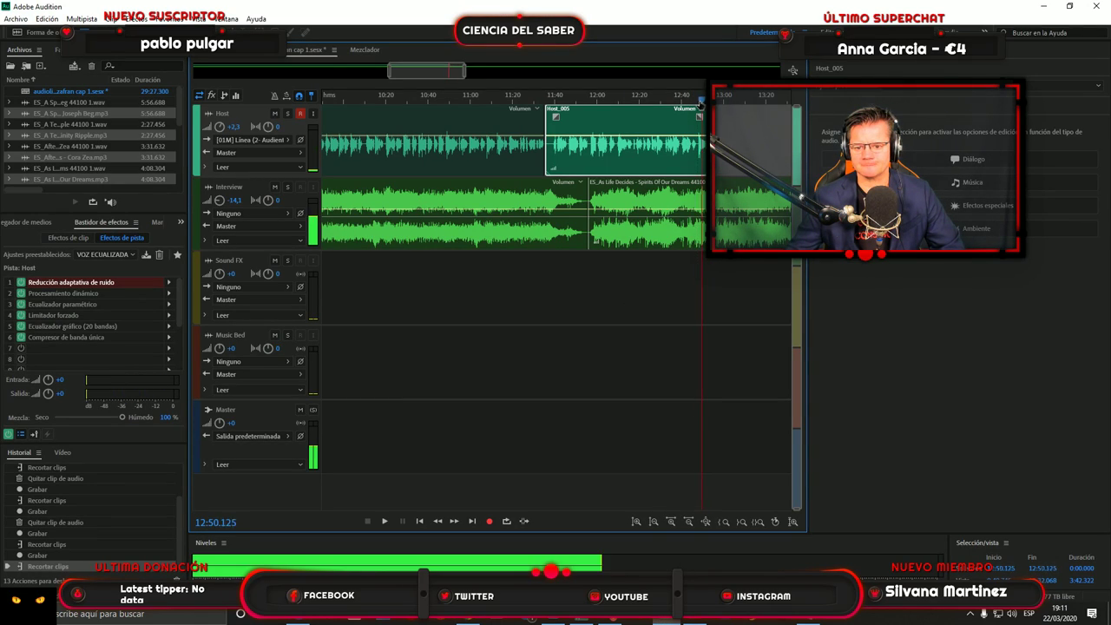
click(385, 522)
click(384, 522)
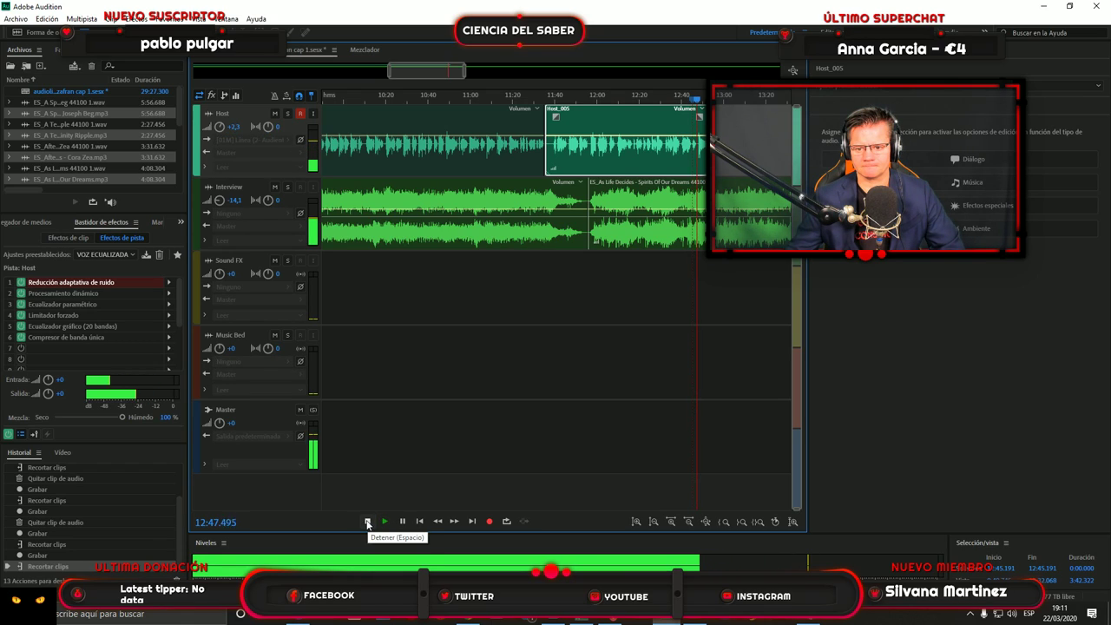
click(368, 521)
drag(703, 147, 695, 147)
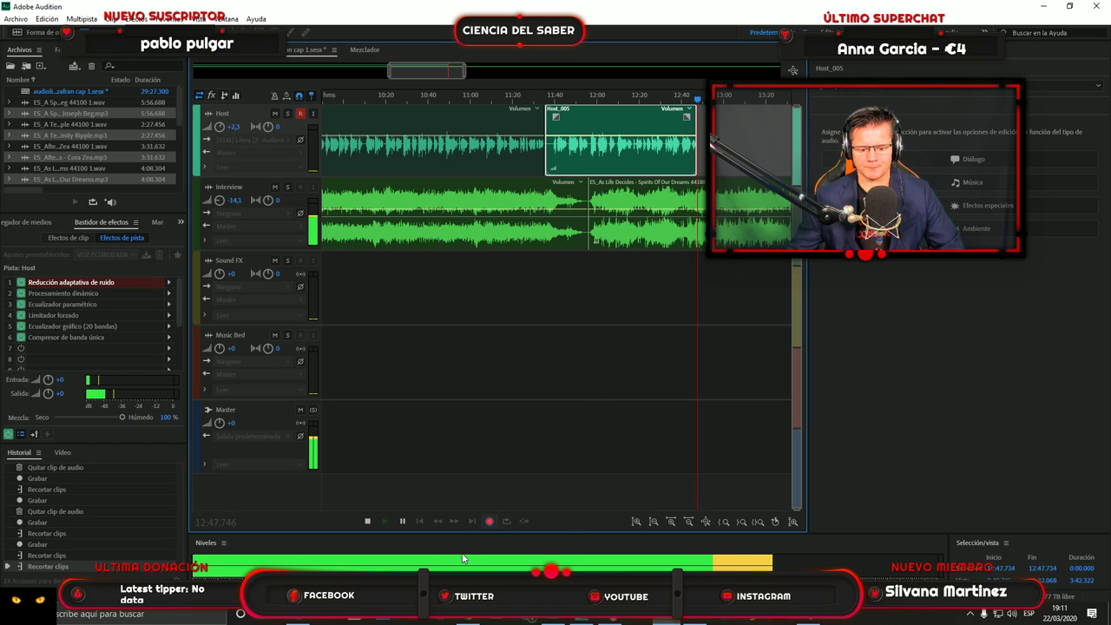
Record the Host narration from 12:47.734 to 14:50.097, reading the end of page 14 and the following page in the PDF.
click(469, 618)
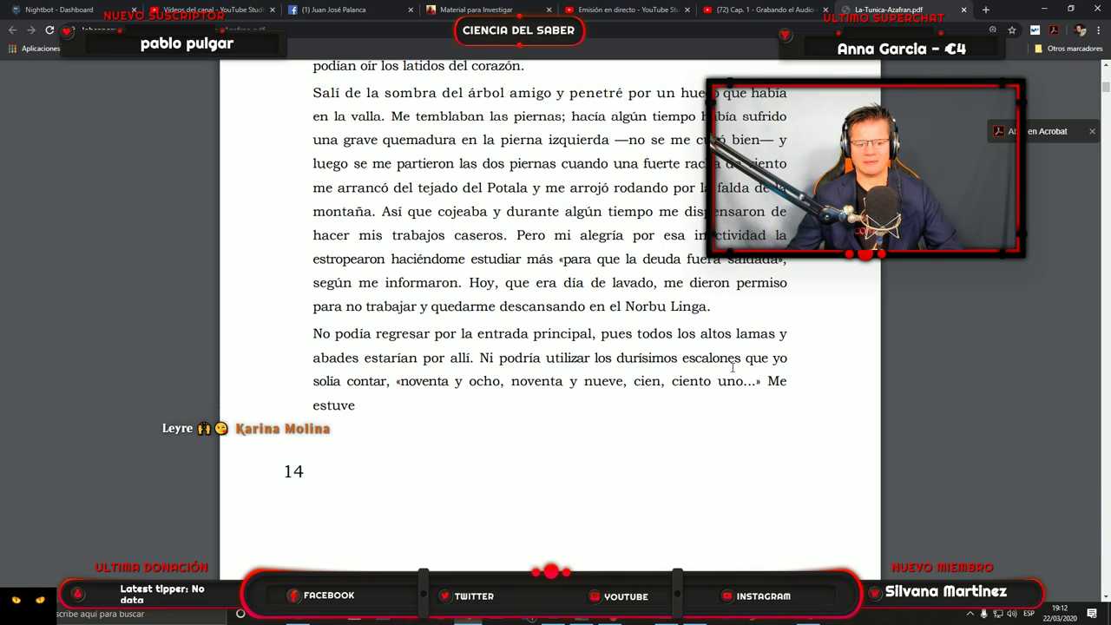
scroll(720, 366, down, 1)
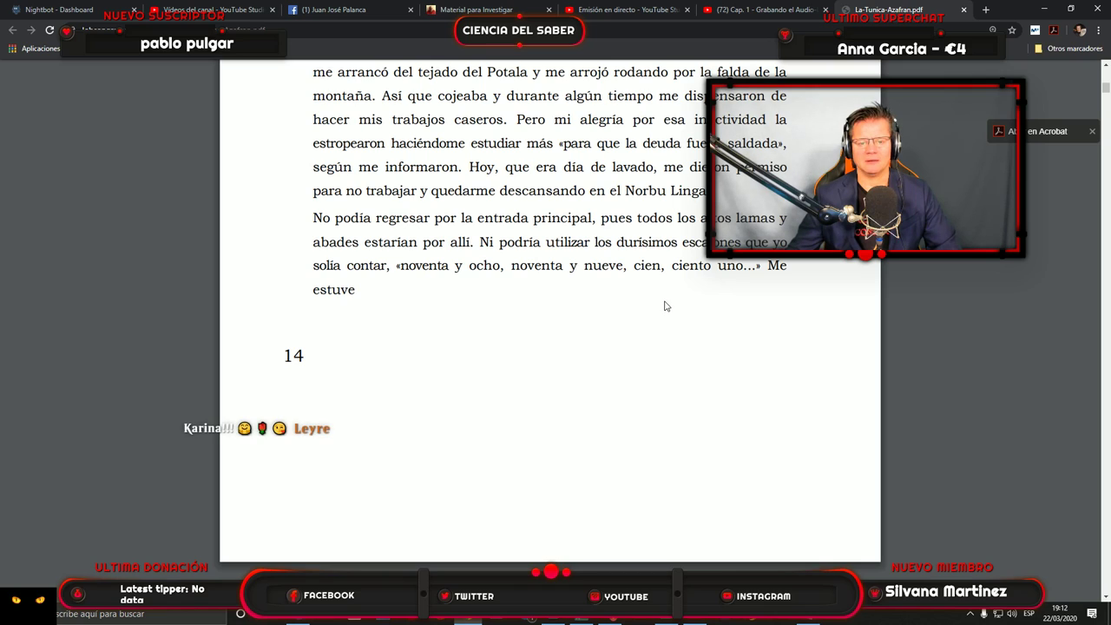
scroll(639, 316, down, 6)
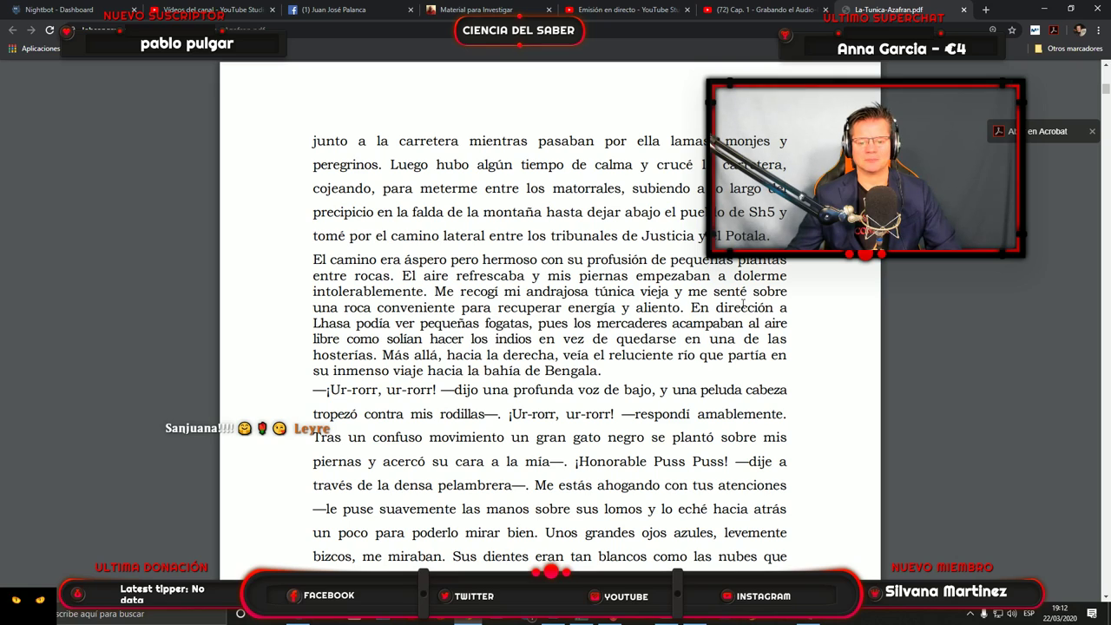
scroll(598, 310, down, 2)
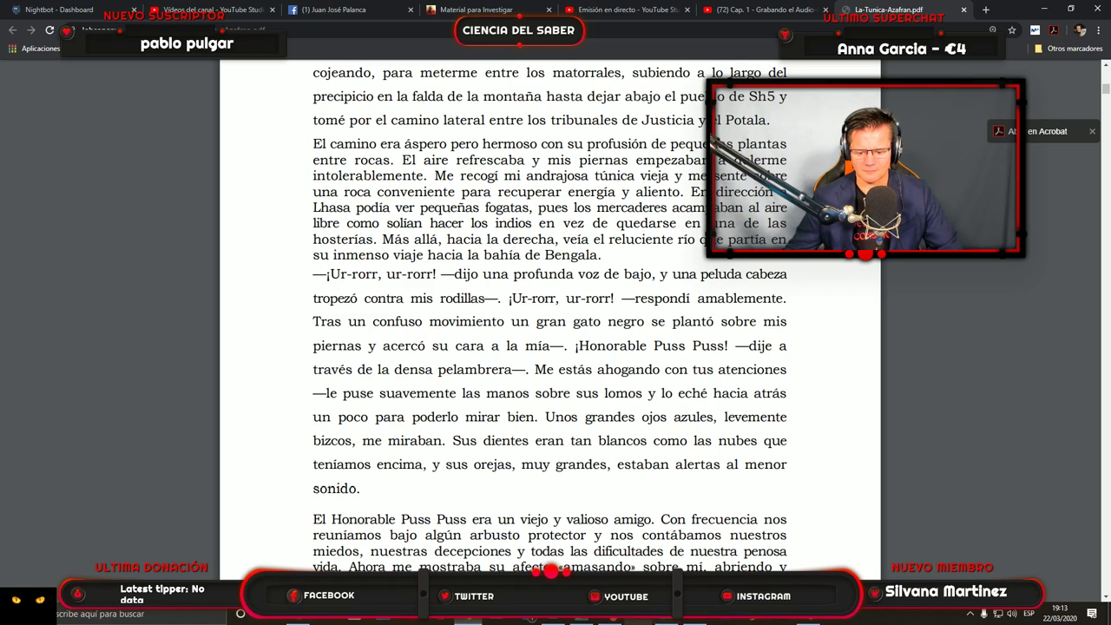
click(665, 618)
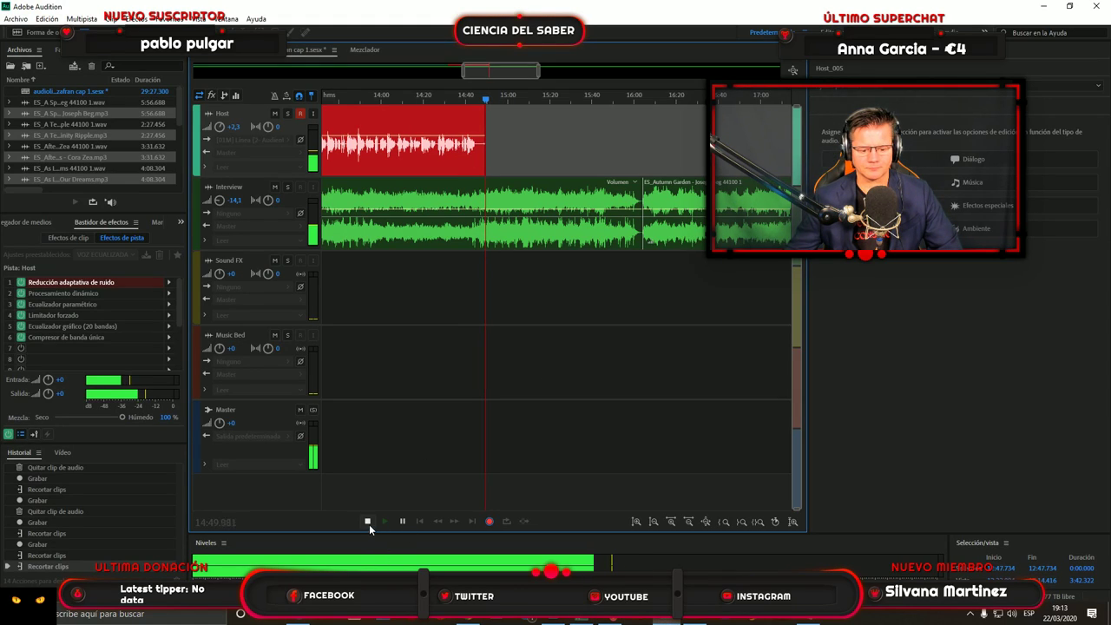
key(space)
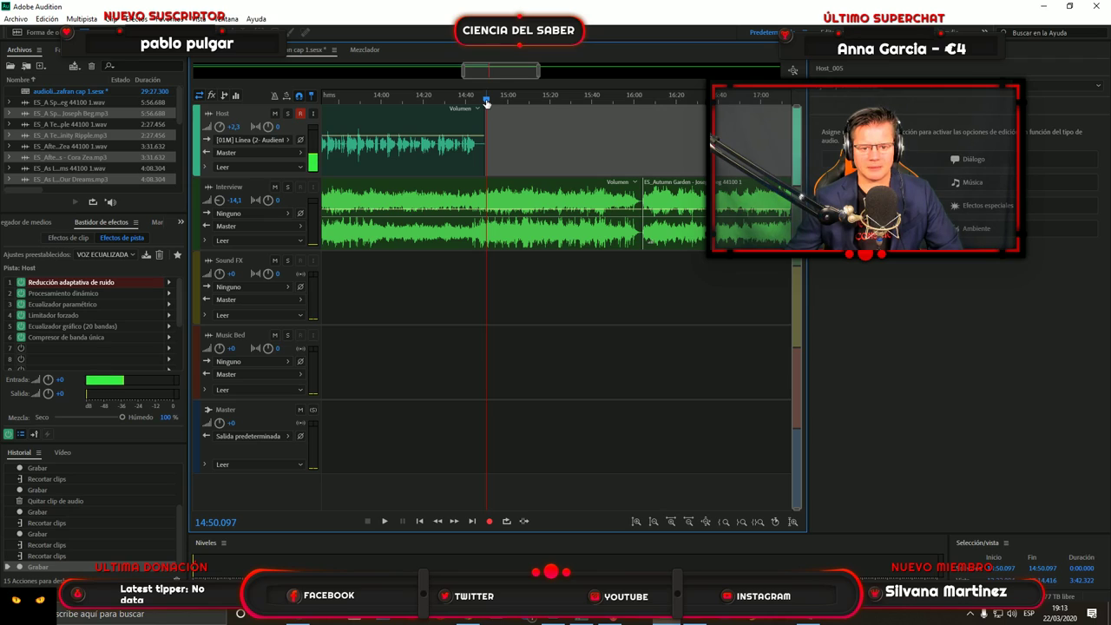
Play back the end of the new Host take around 14:36, stop at 14:37.869, and trim the clip's end back to that point.
click(437, 521)
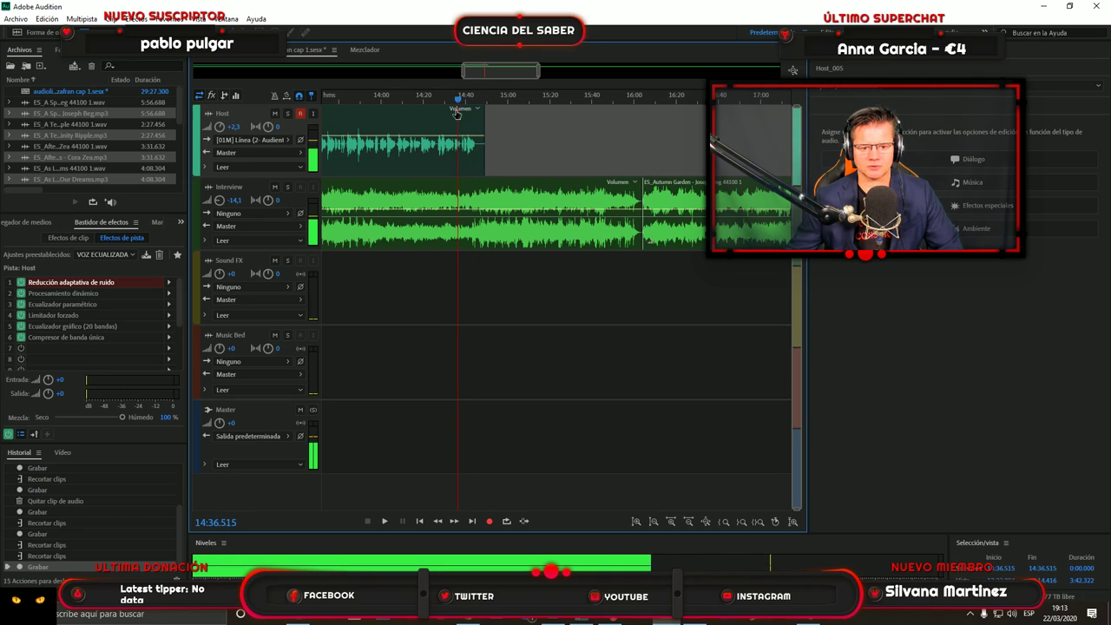
click(385, 520)
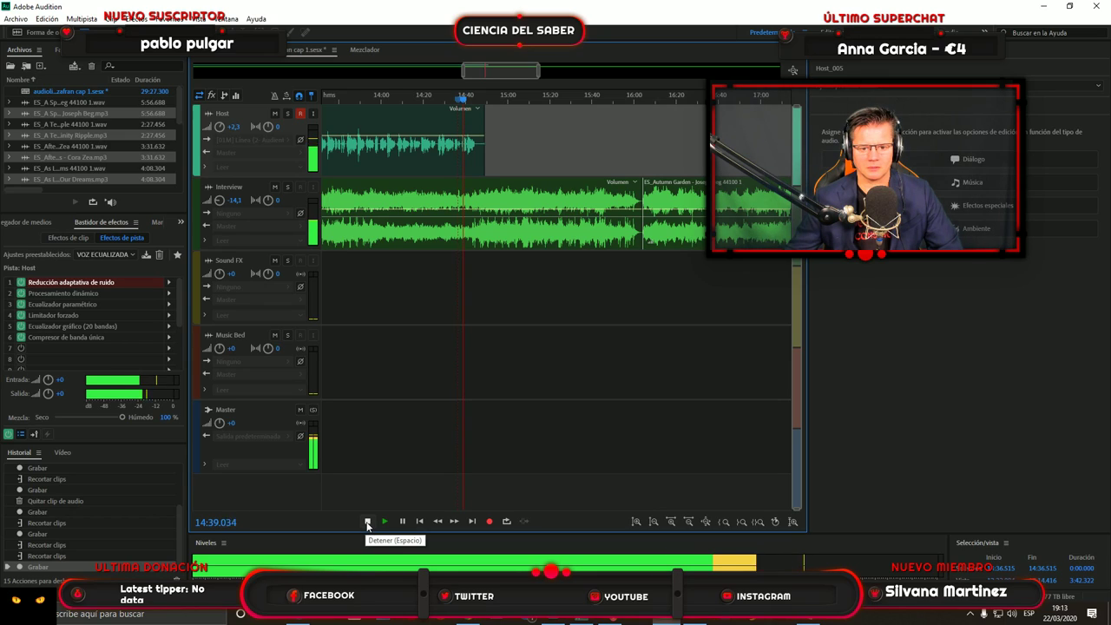
click(366, 522)
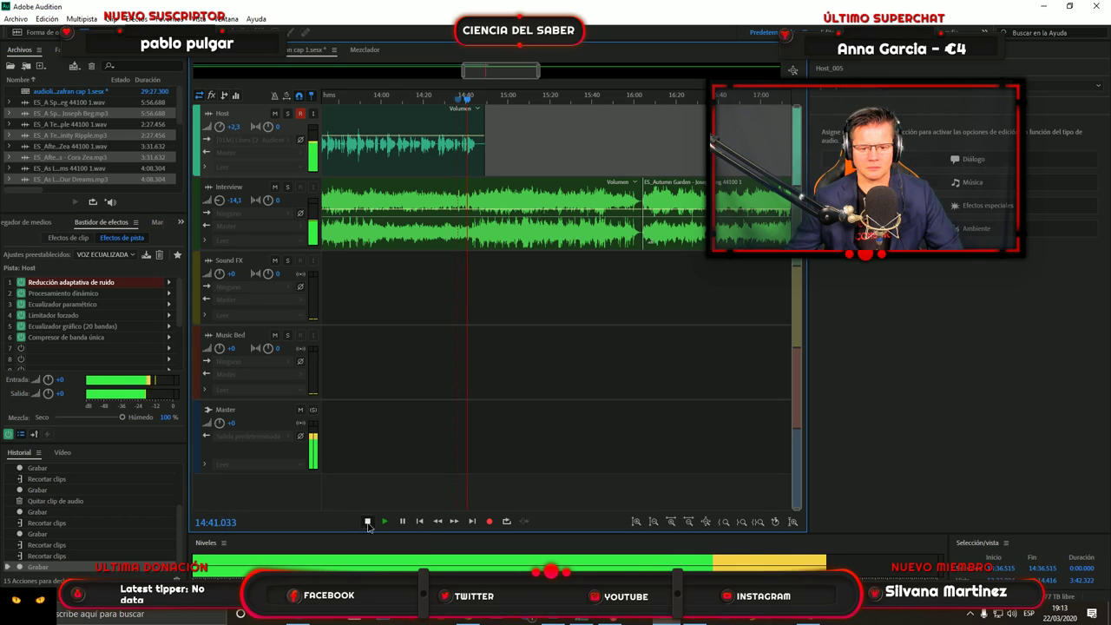
click(455, 107)
key(space)
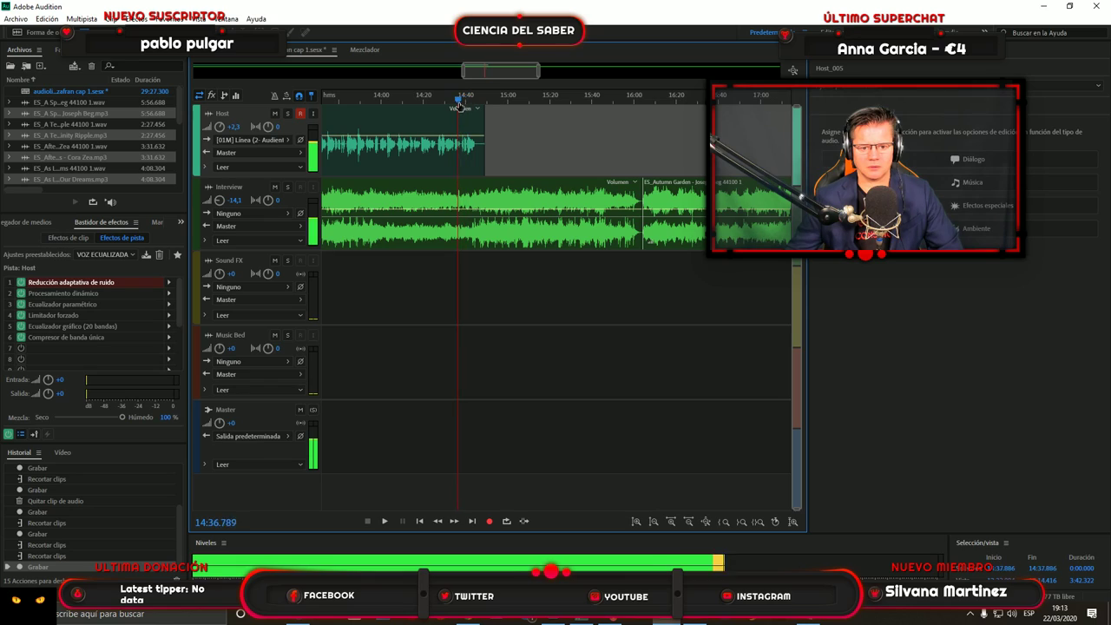
click(384, 521)
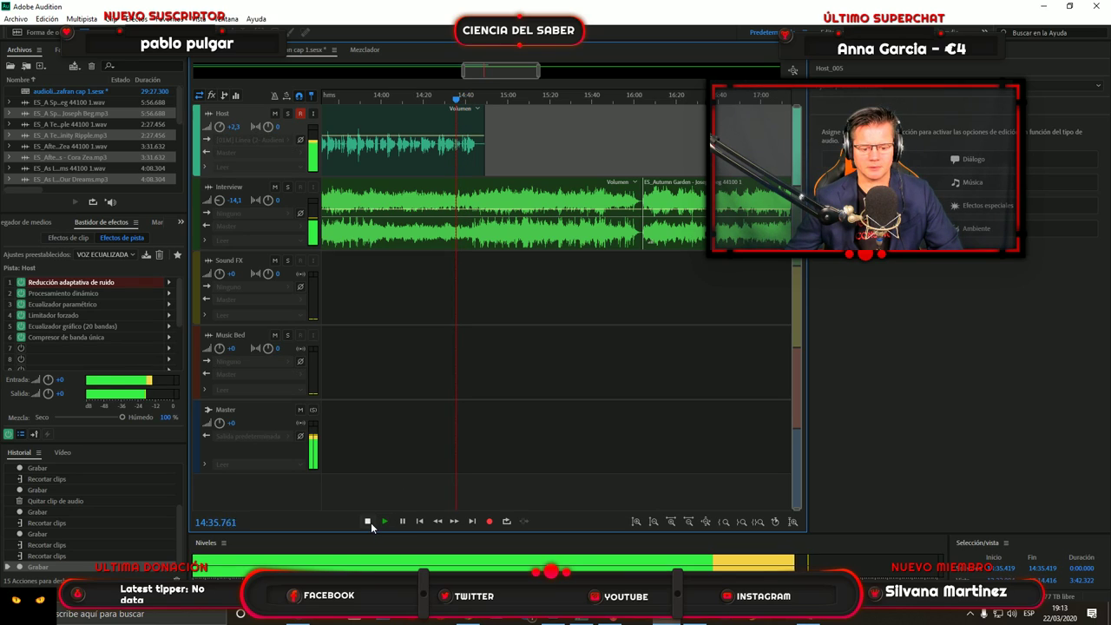
click(367, 521)
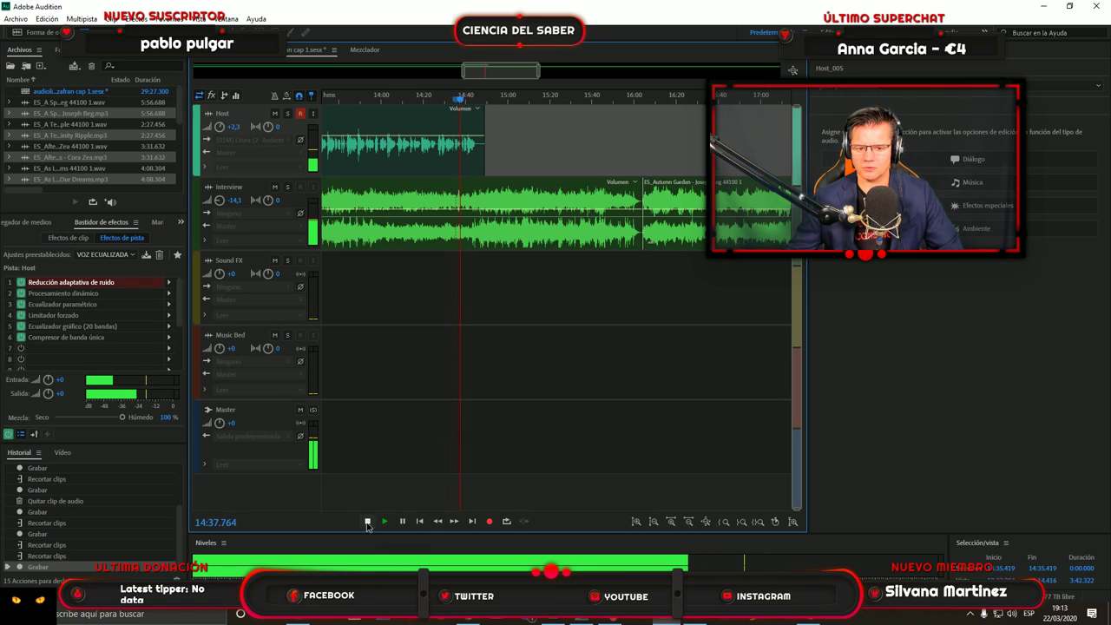
drag(484, 173, 459, 173)
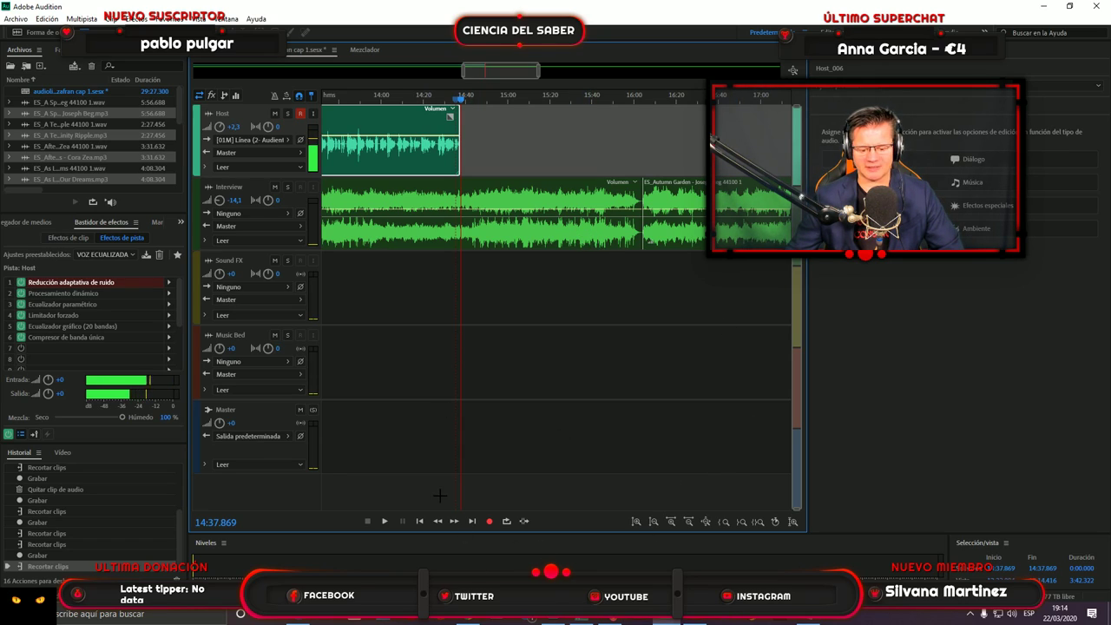
Find the restart point on page 7 of 214 in the PDF and highlight the beginning of the sentence "Más allá, hacia la derecha".
click(474, 620)
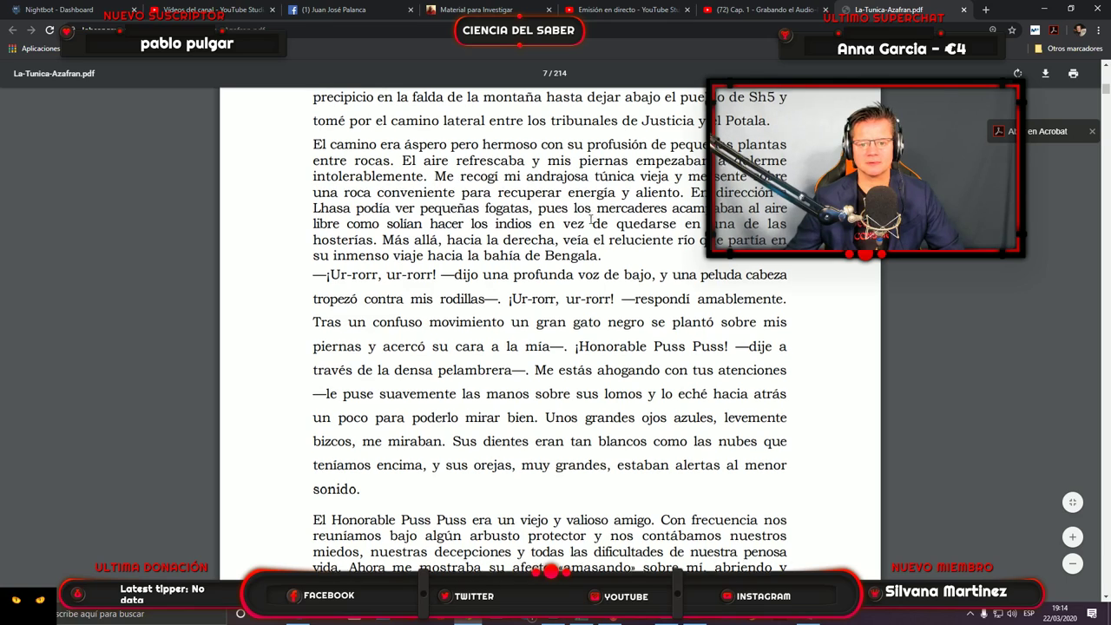
scroll(593, 225, up, 2)
scroll(732, 249, up, 7)
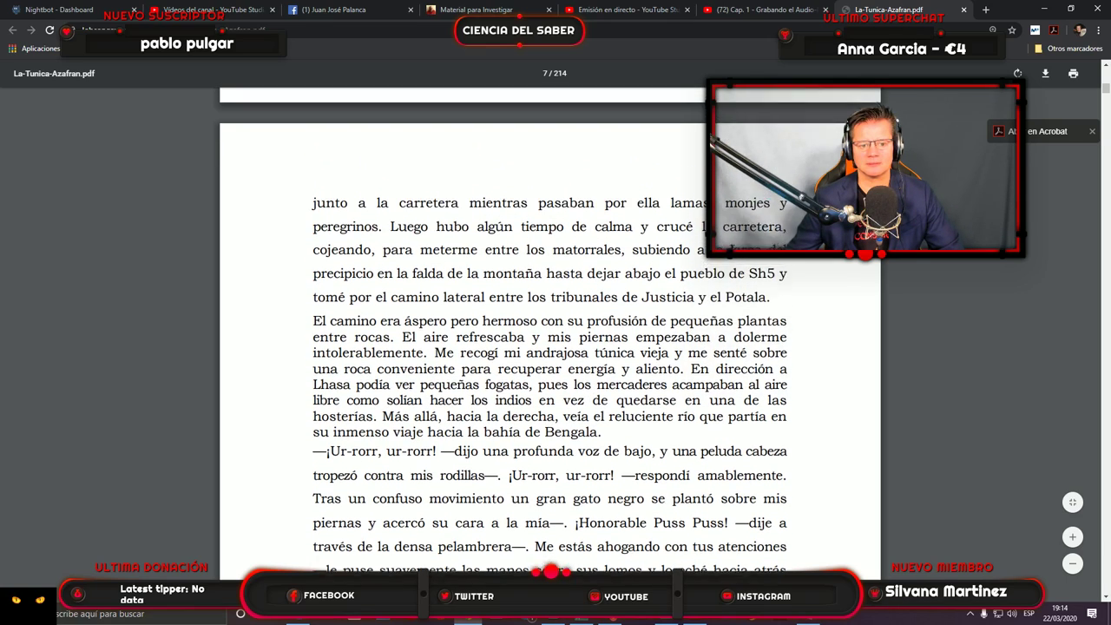
scroll(746, 266, down, 6)
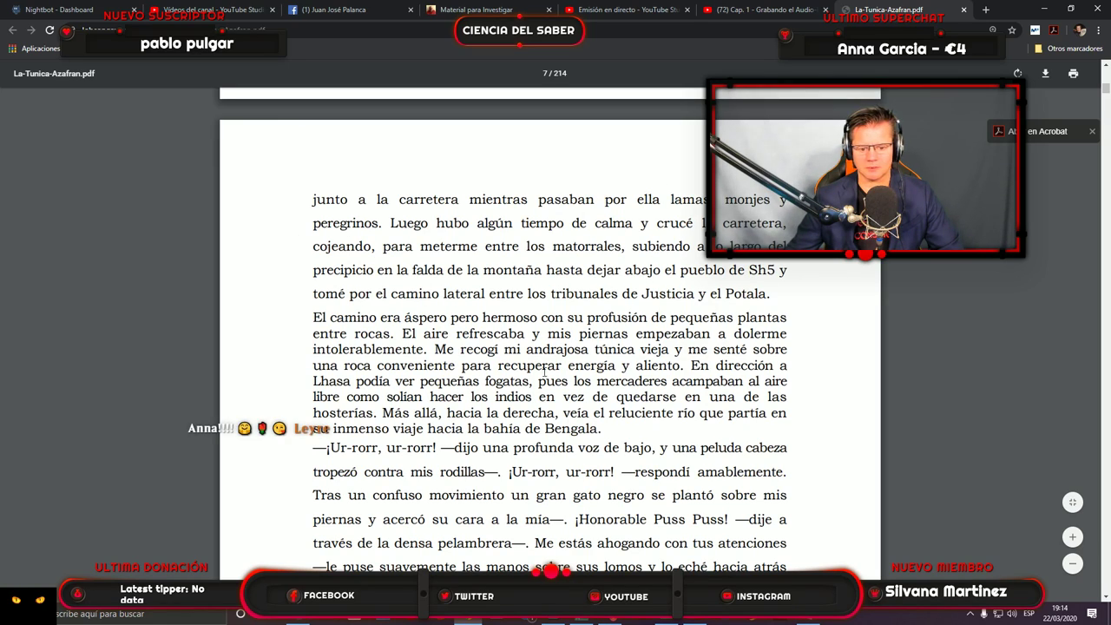
scroll(768, 411, down, 1)
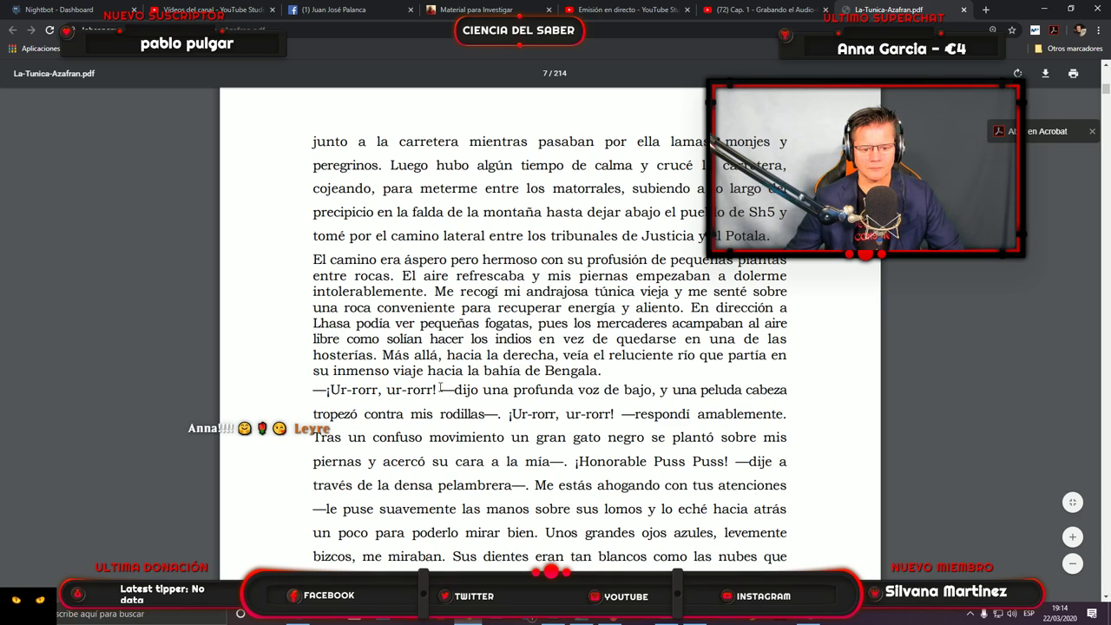
scroll(395, 354, down, 3)
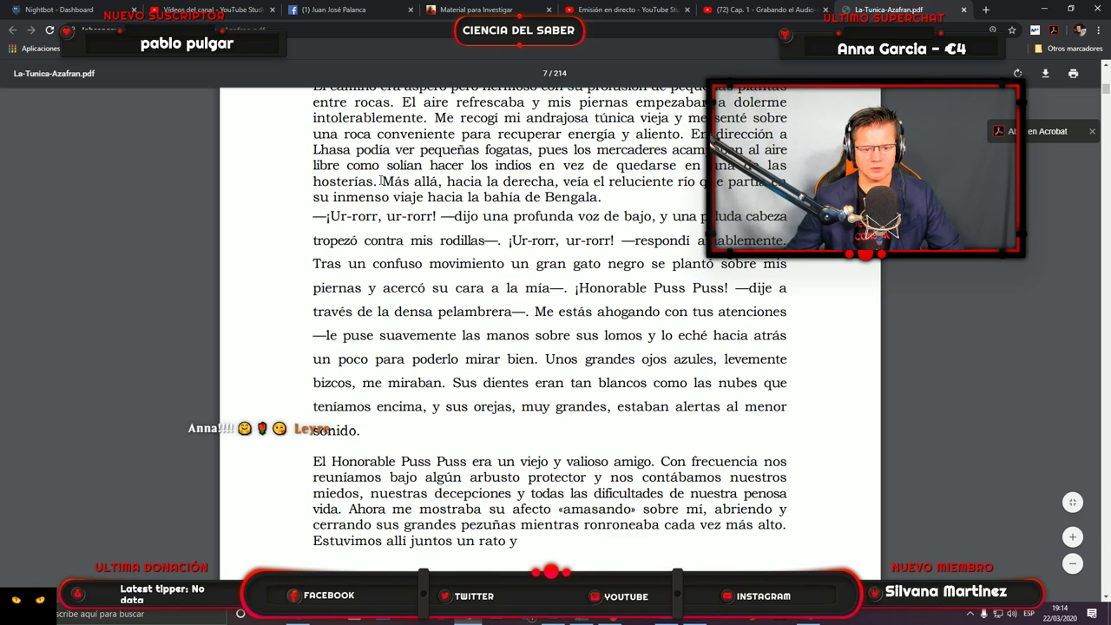
drag(380, 180, 424, 181)
scroll(634, 380, down, 1)
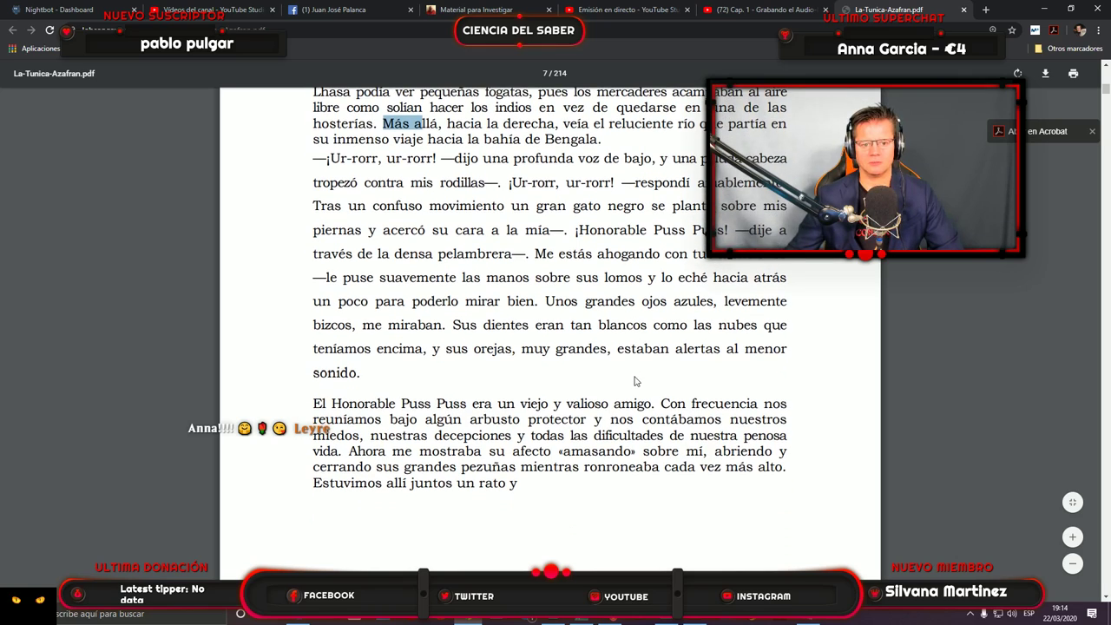
Start a new Host recording in Adobe Audition from 14:37.869 and return to the marked sentence in the PDF.
click(483, 619)
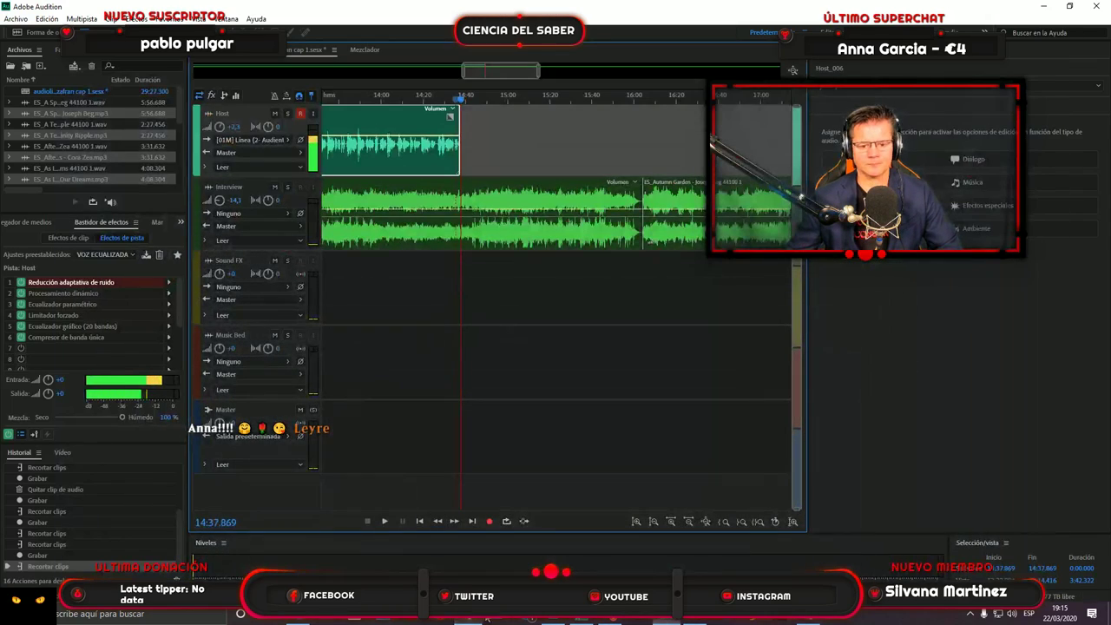
click(491, 522)
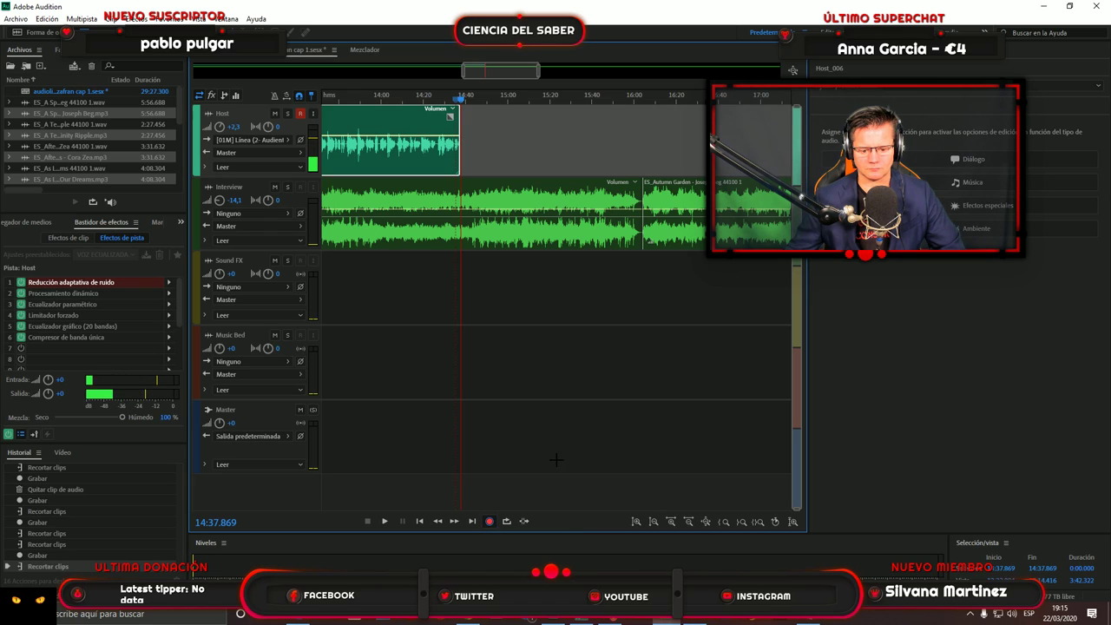
key(alt+Tab)
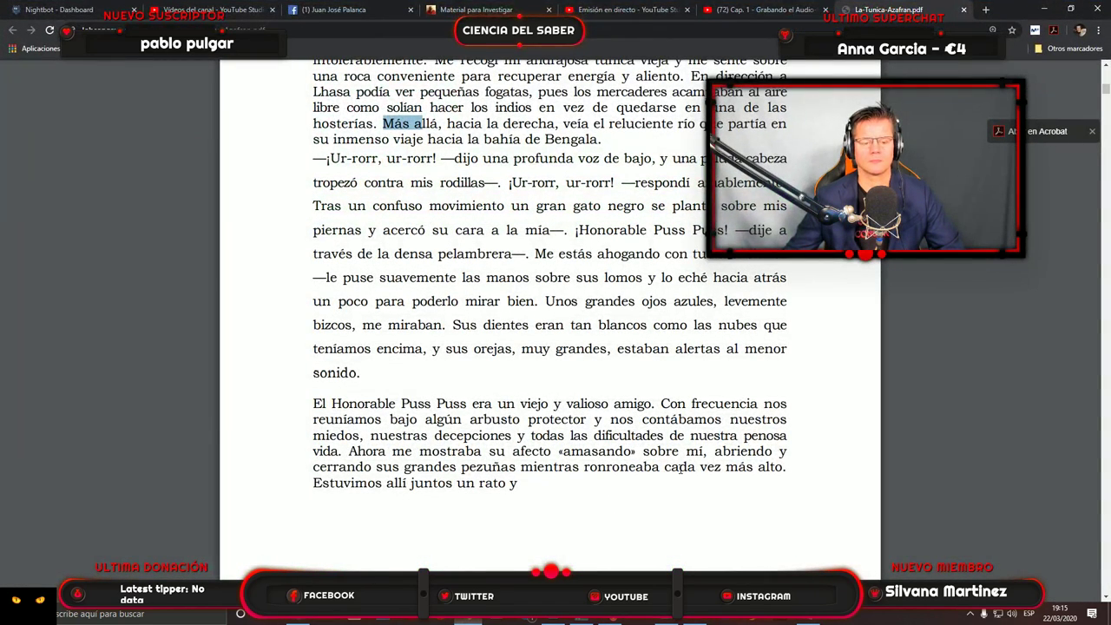
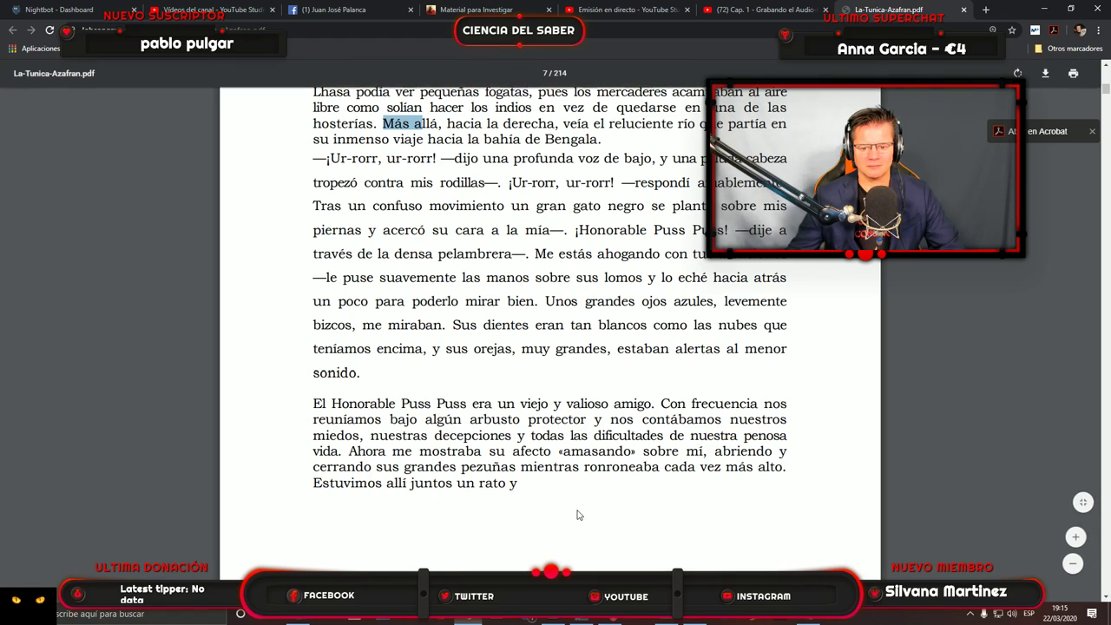
Narrate the rest of printed page 15 from the PDF, then stop the Host recording in Adobe Audition at 16:02.936.
scroll(590, 514, down, 3)
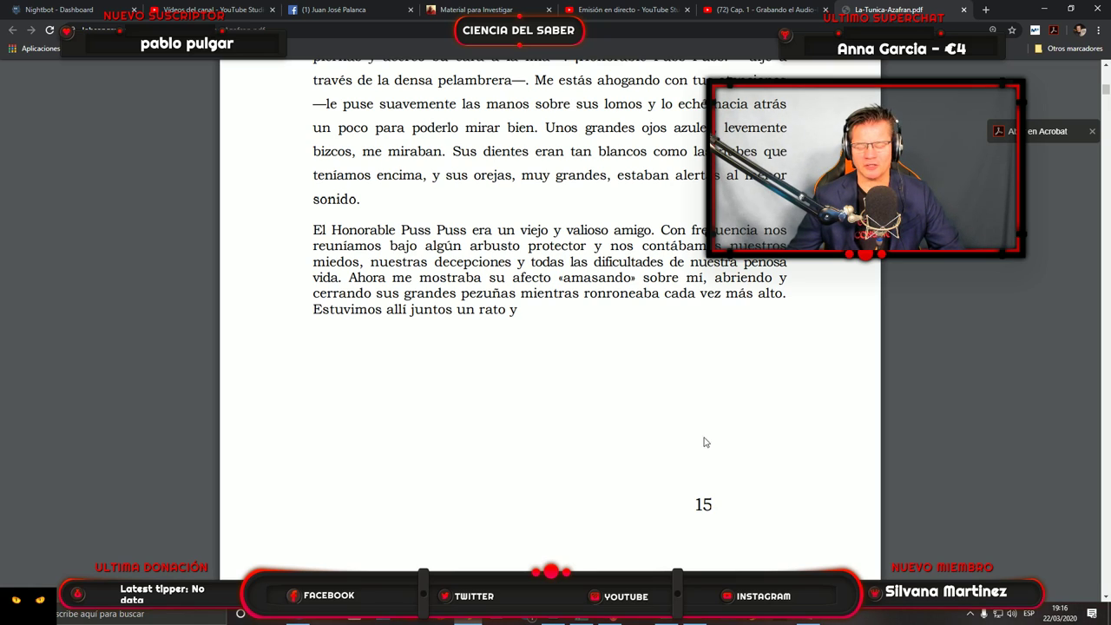
scroll(631, 443, down, 3)
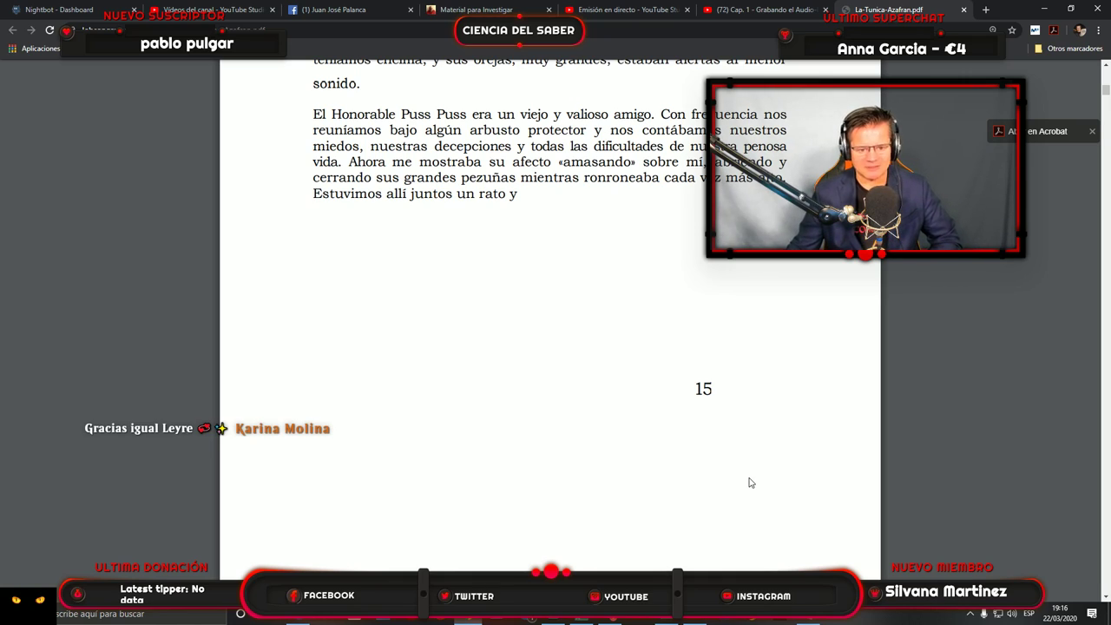
click(652, 619)
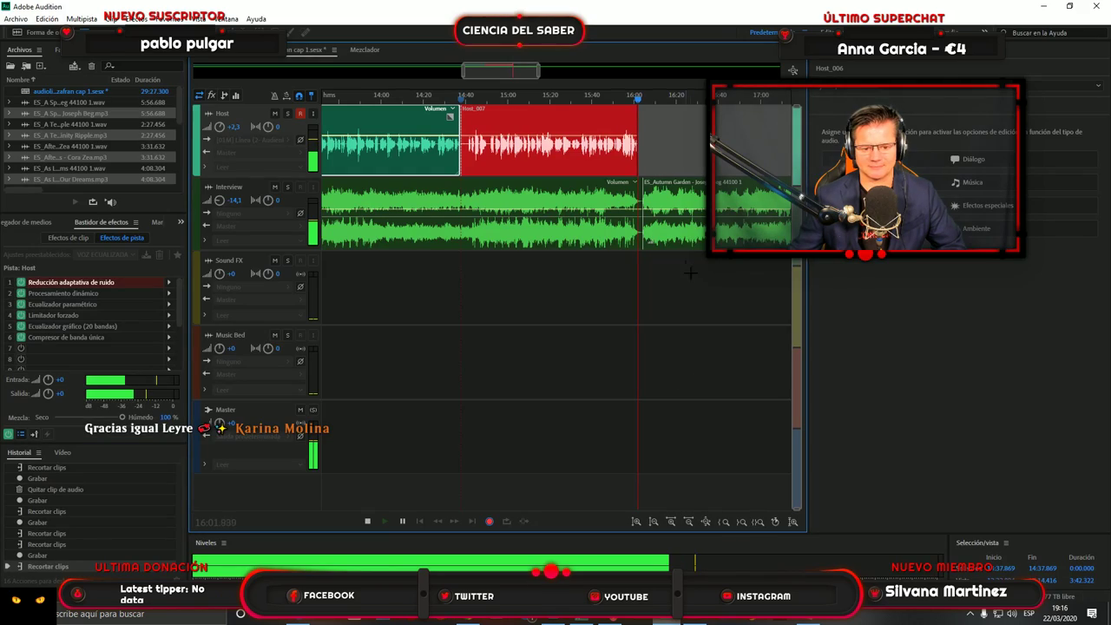
key(space)
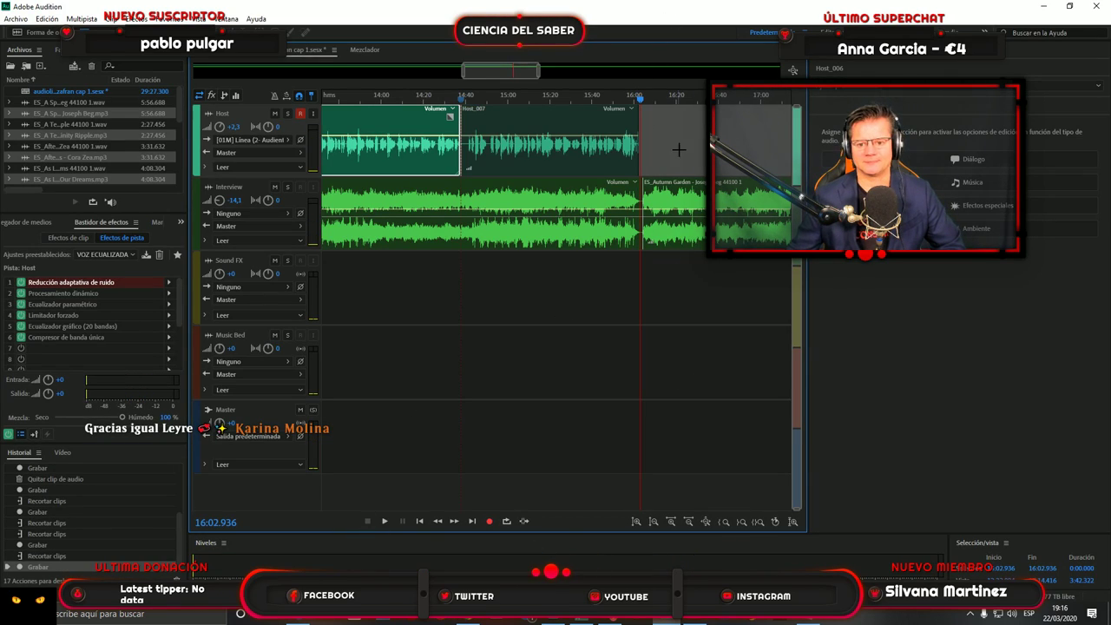
Play back the end of the new Host take from around 15:49 to 15:58 and stop at 15:50.506 to locate the cut point.
click(628, 102)
key(space)
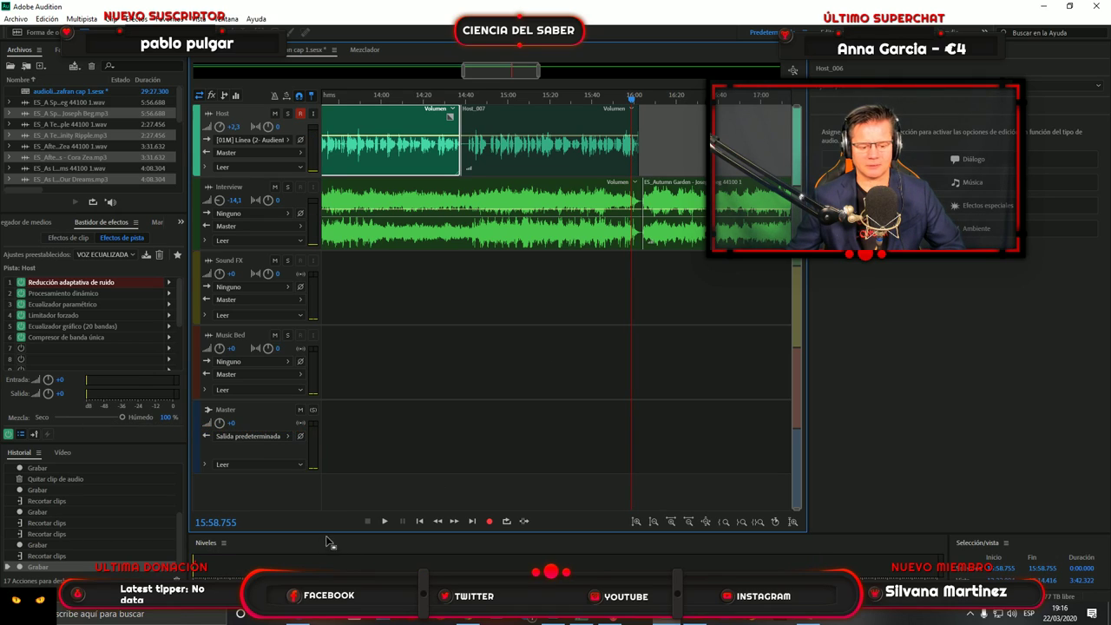
click(383, 522)
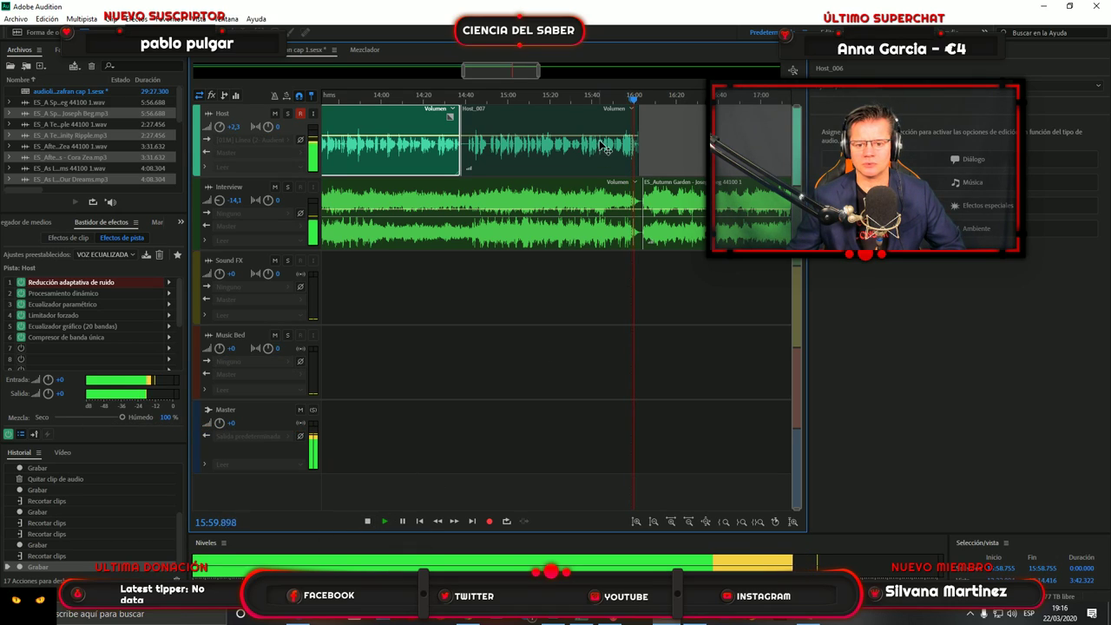
click(617, 103)
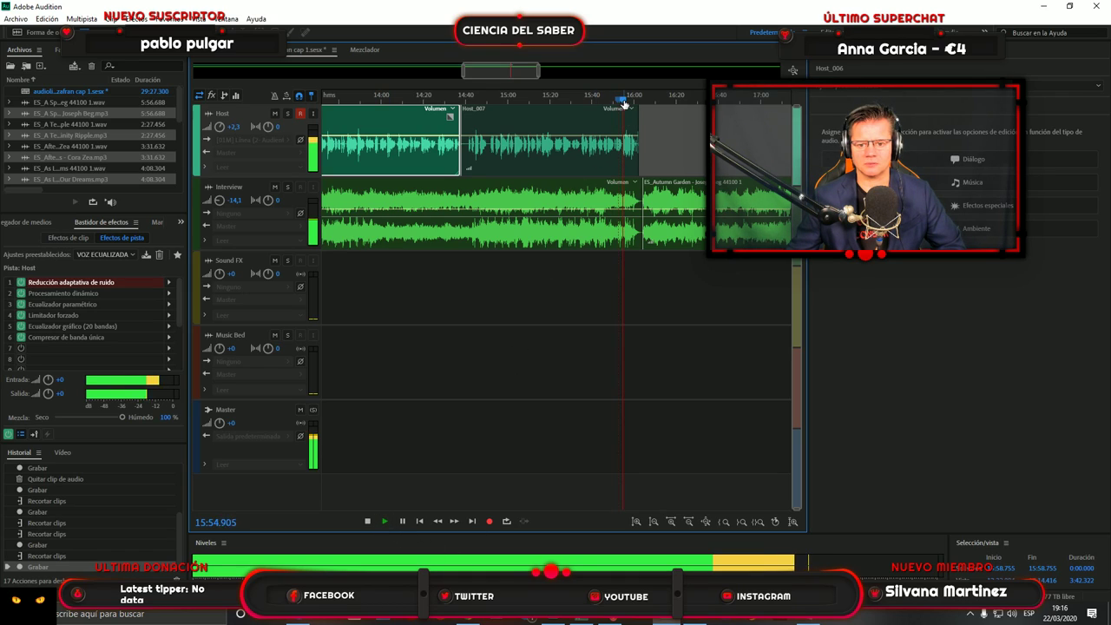
click(611, 100)
click(368, 521)
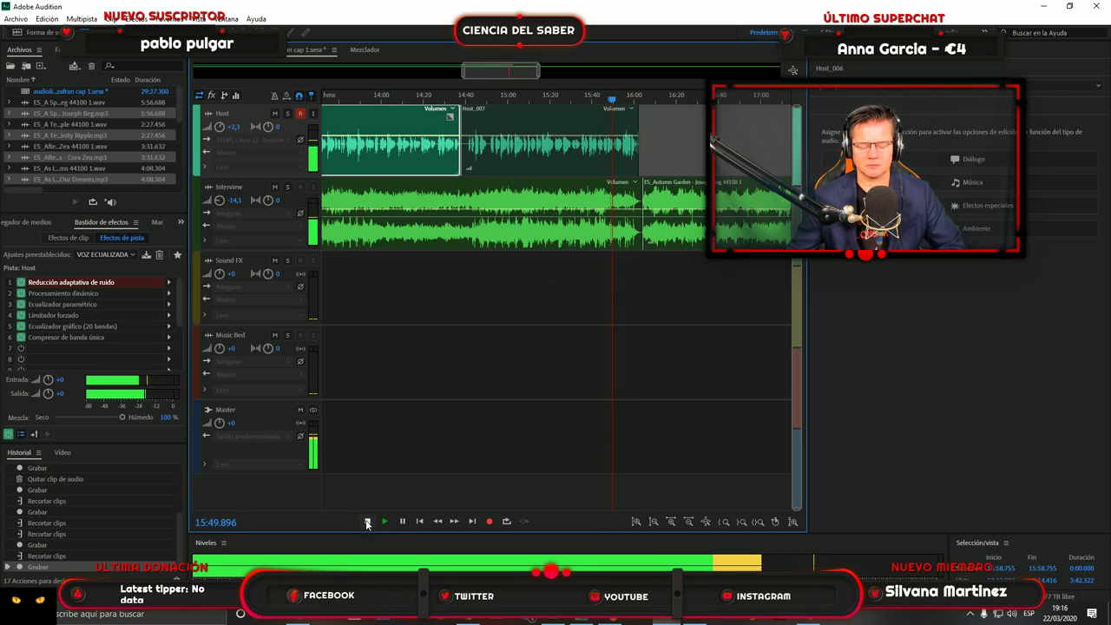
click(368, 521)
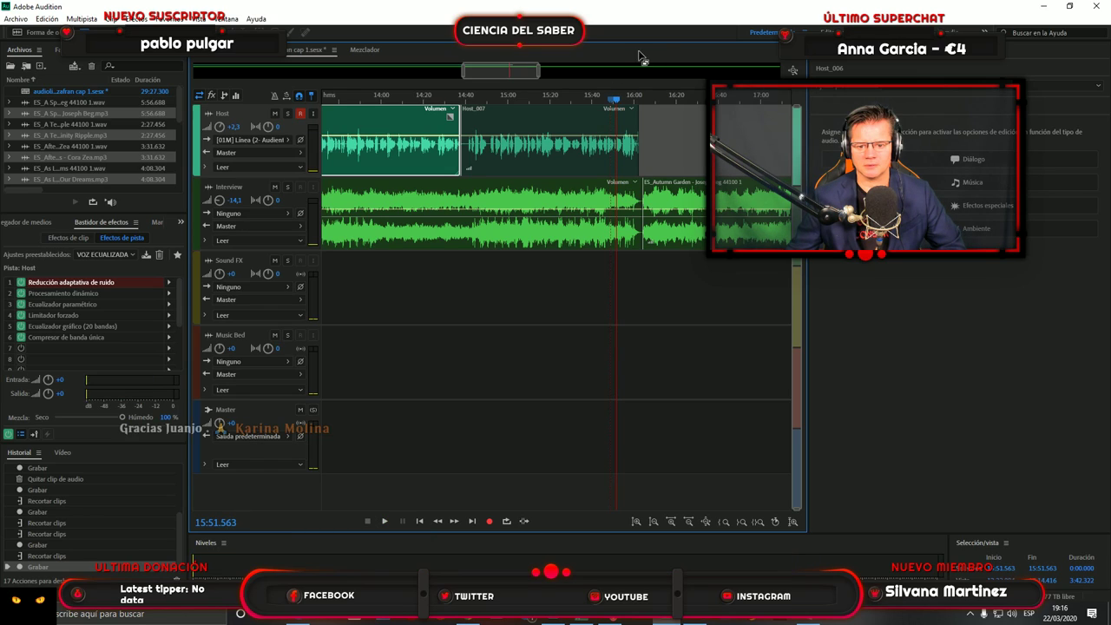
click(613, 103)
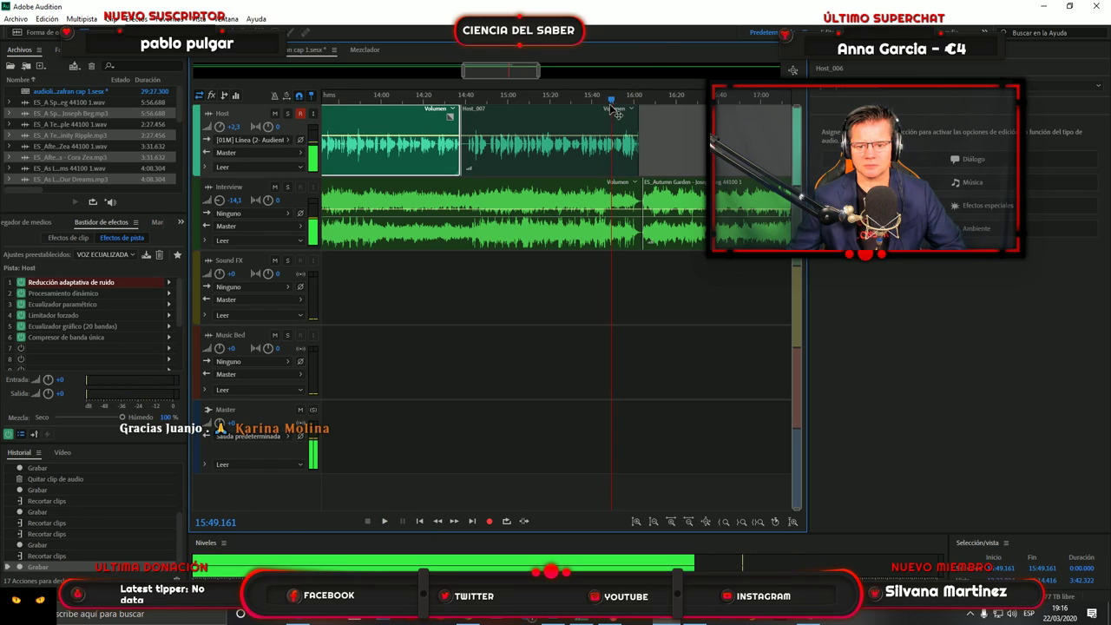
click(384, 520)
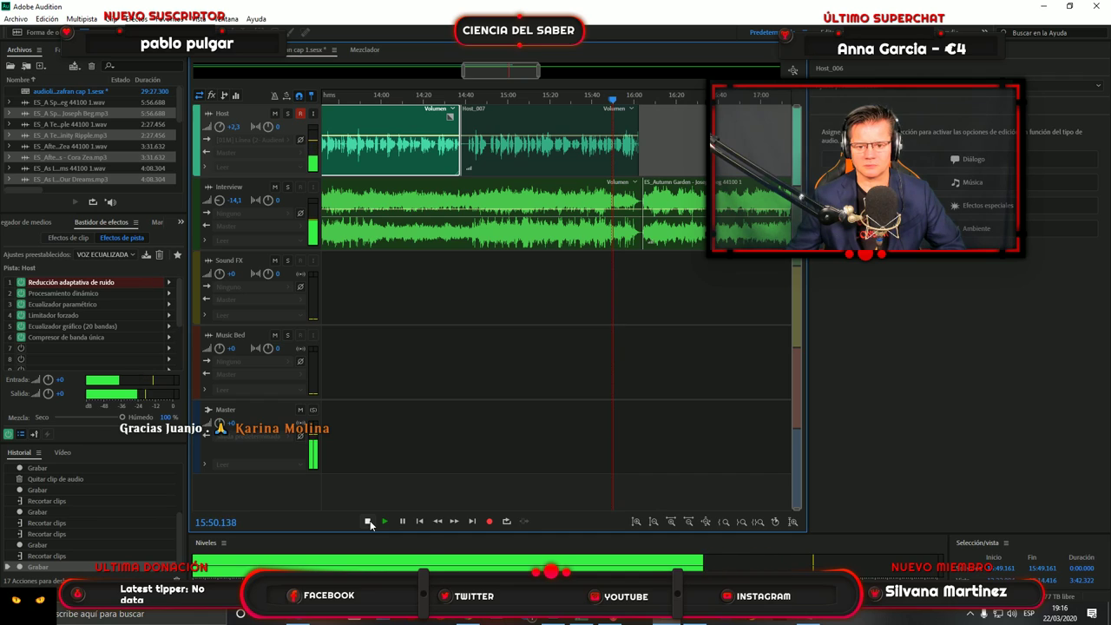
click(368, 522)
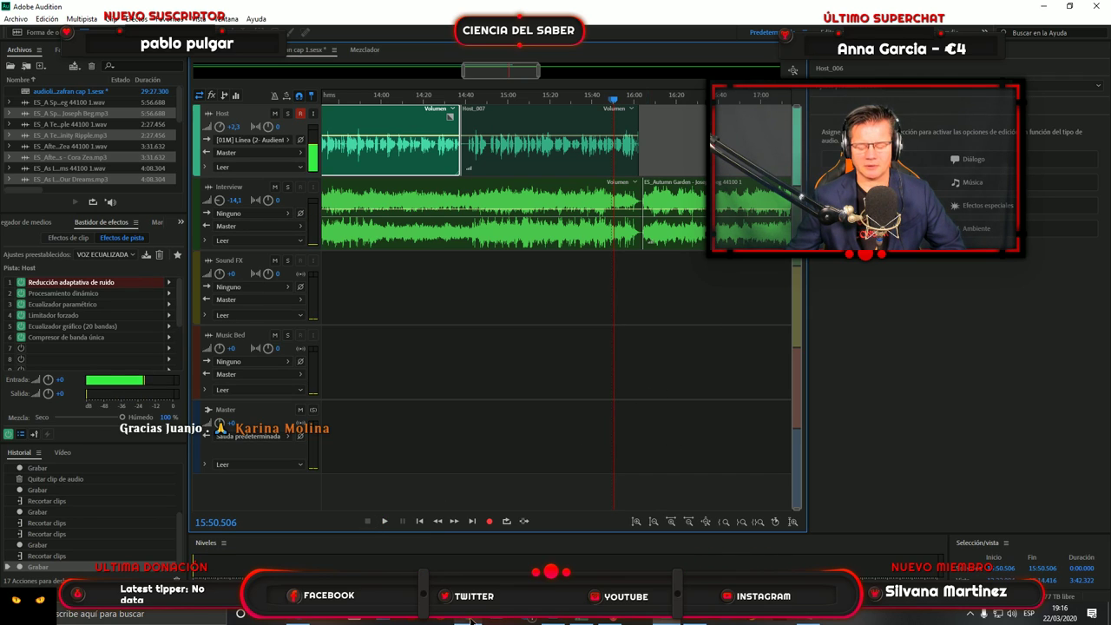
Return to the PDF and highlight the word "Ahora" in the last paragraph of printed page 15 as the restart point.
click(512, 618)
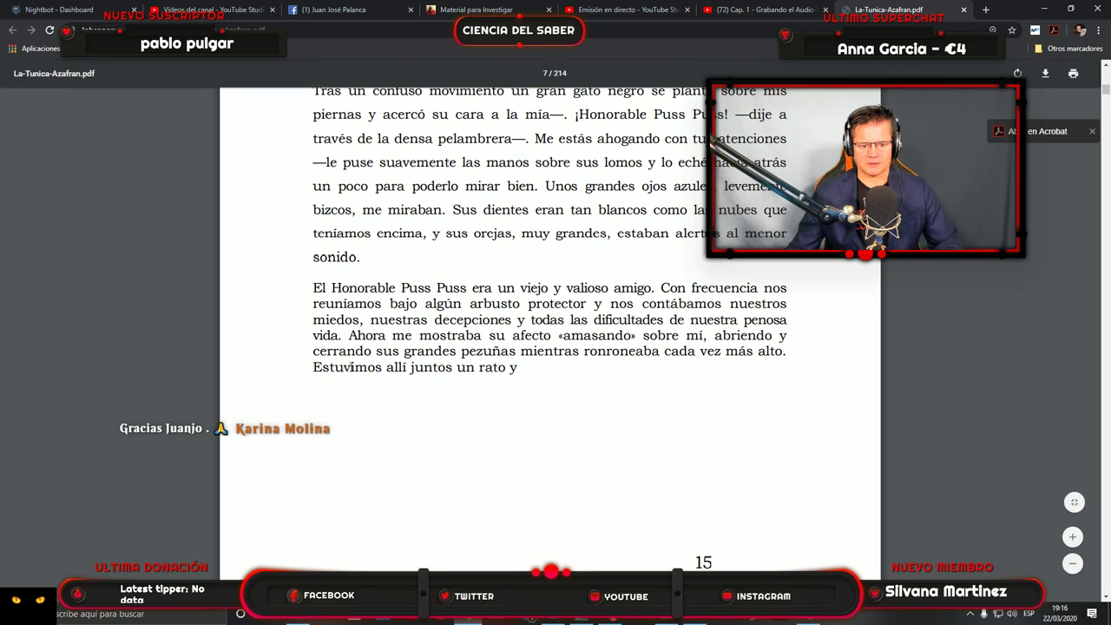
double_click(360, 335)
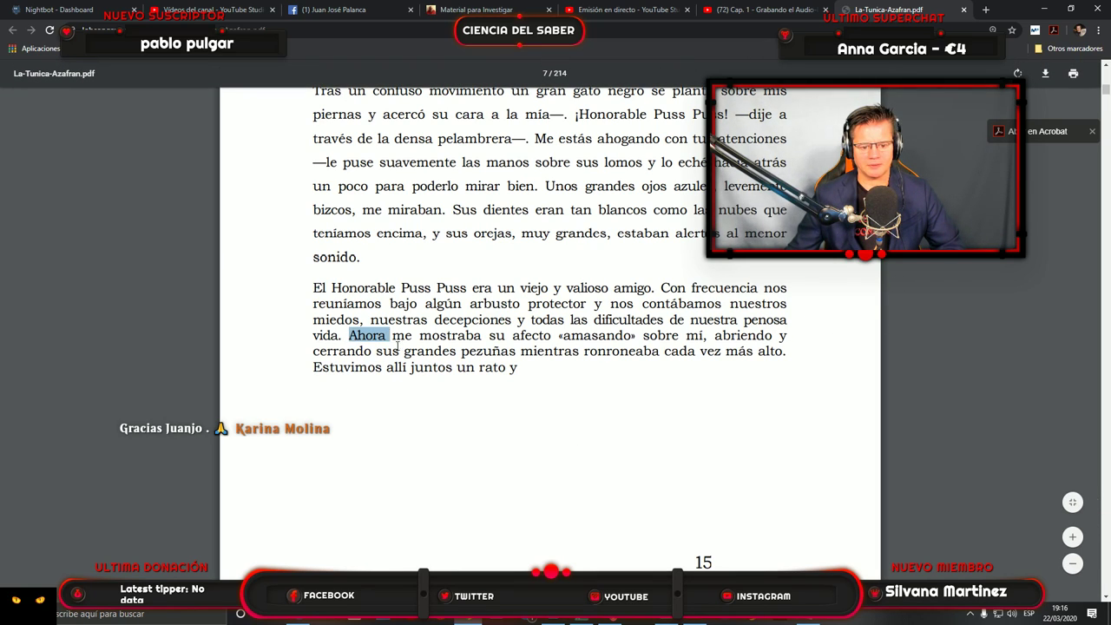
scroll(595, 441, down, 5)
scroll(573, 395, up, 5)
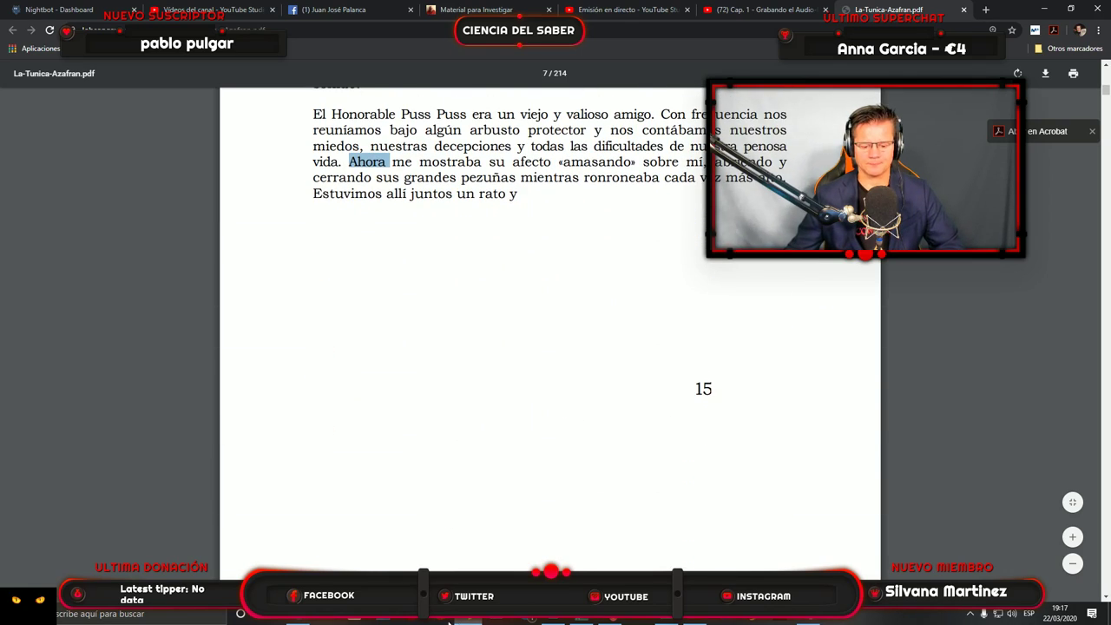
Trim the end of the Host_007 clip in Adobe Audition back to about 15:50, play from 15:48.612 and stop at 15:50.411.
click(584, 620)
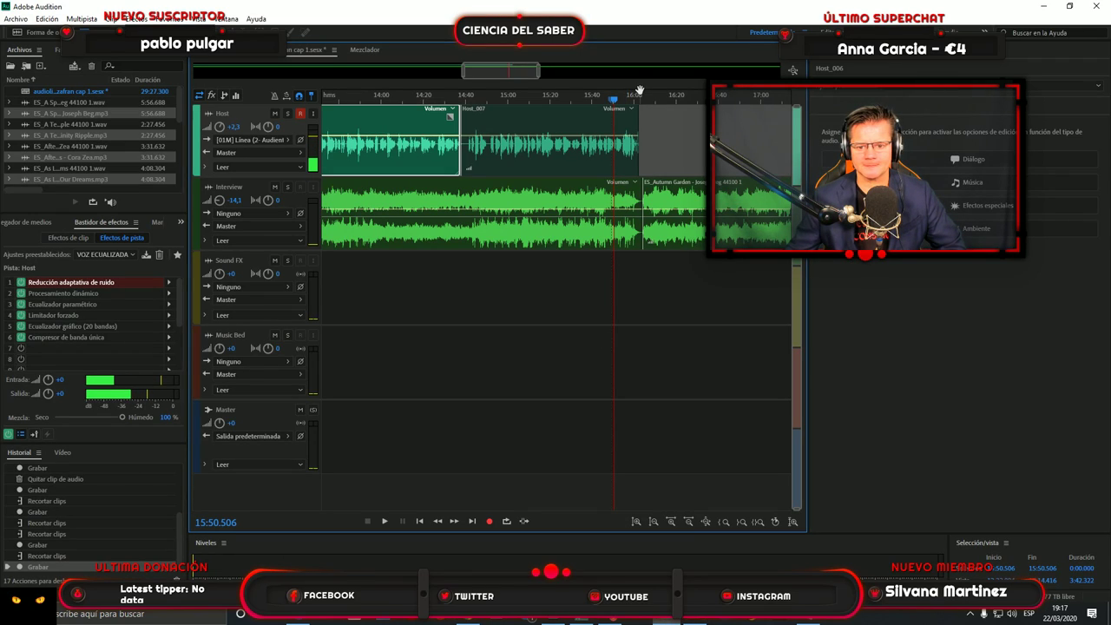
drag(637, 171, 612, 175)
drag(611, 100, 610, 101)
click(382, 522)
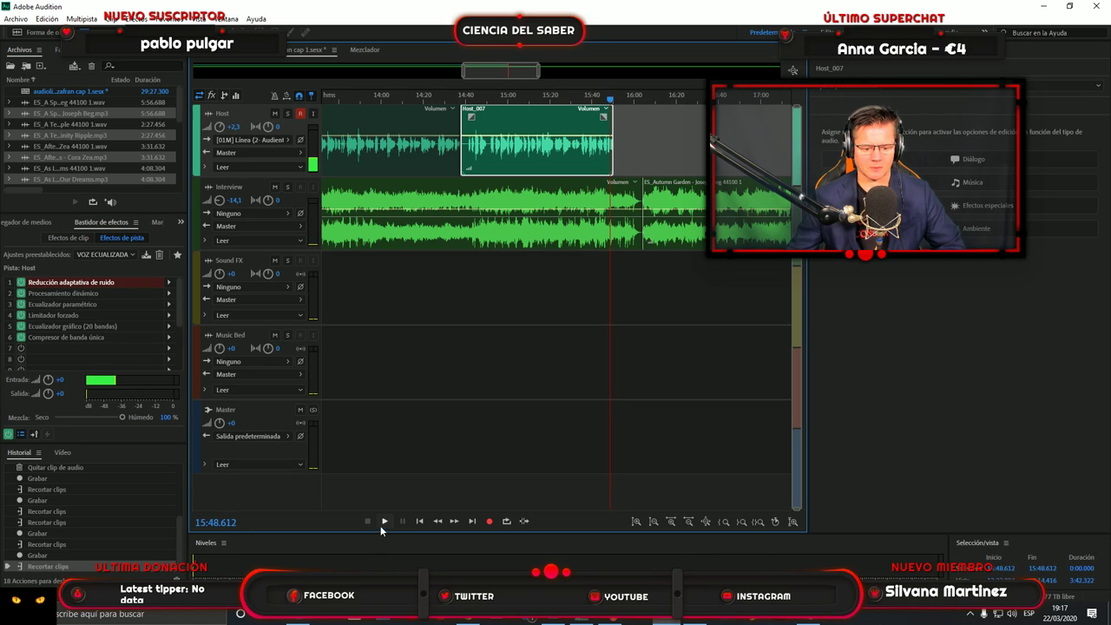
click(368, 522)
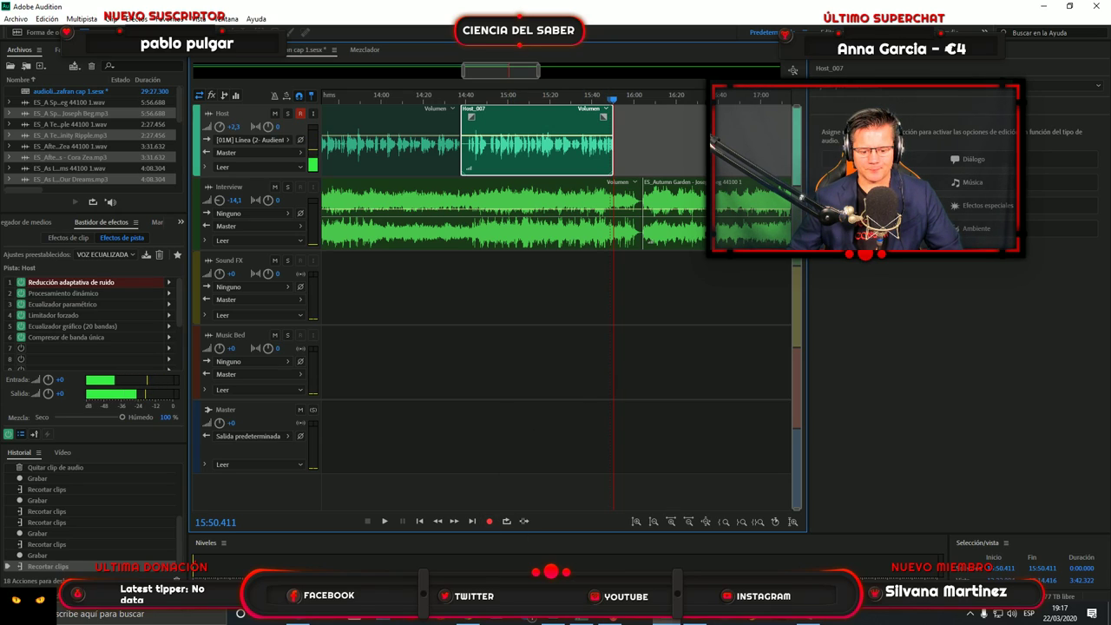
Check the marked sentence in the PDF, start a new Host recording in Adobe Audition from 15:50.411, and return to the PDF.
key(alt+Tab)
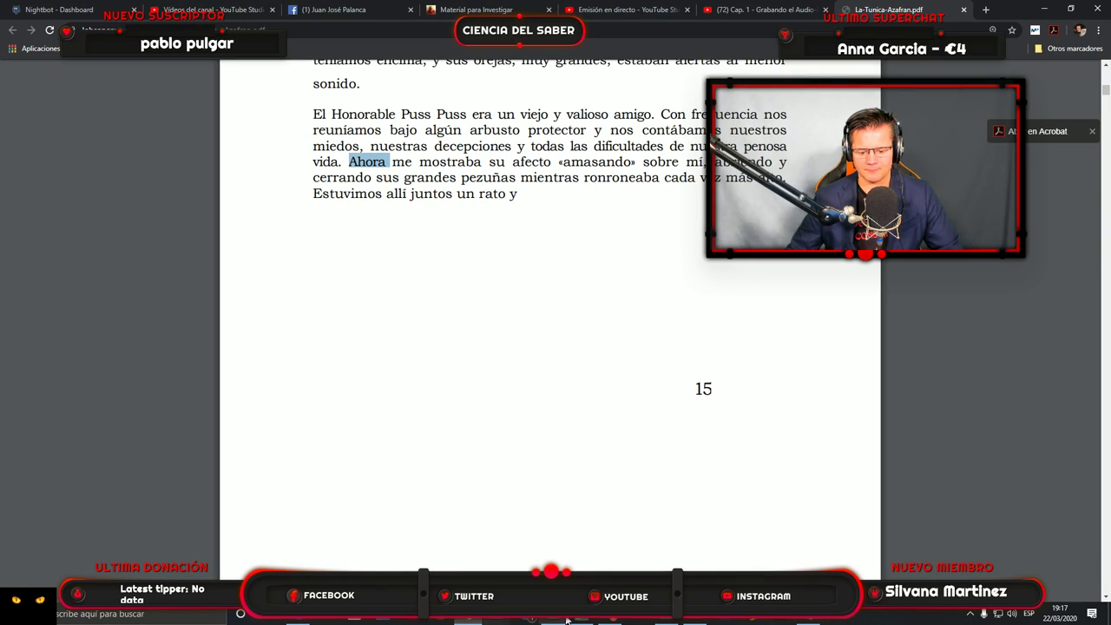
click(668, 618)
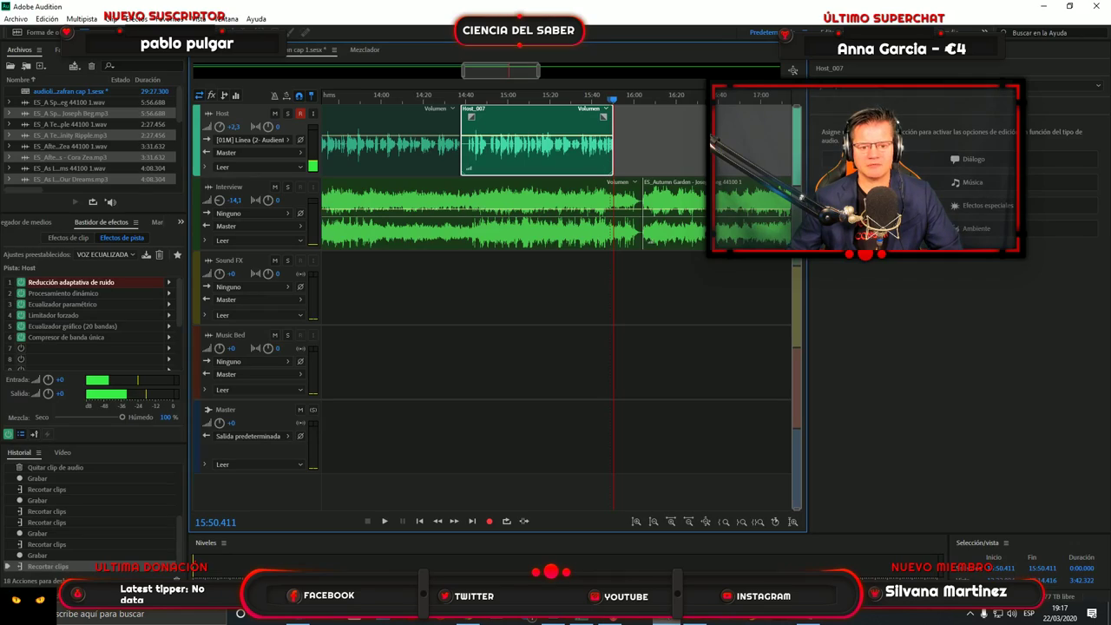
click(489, 521)
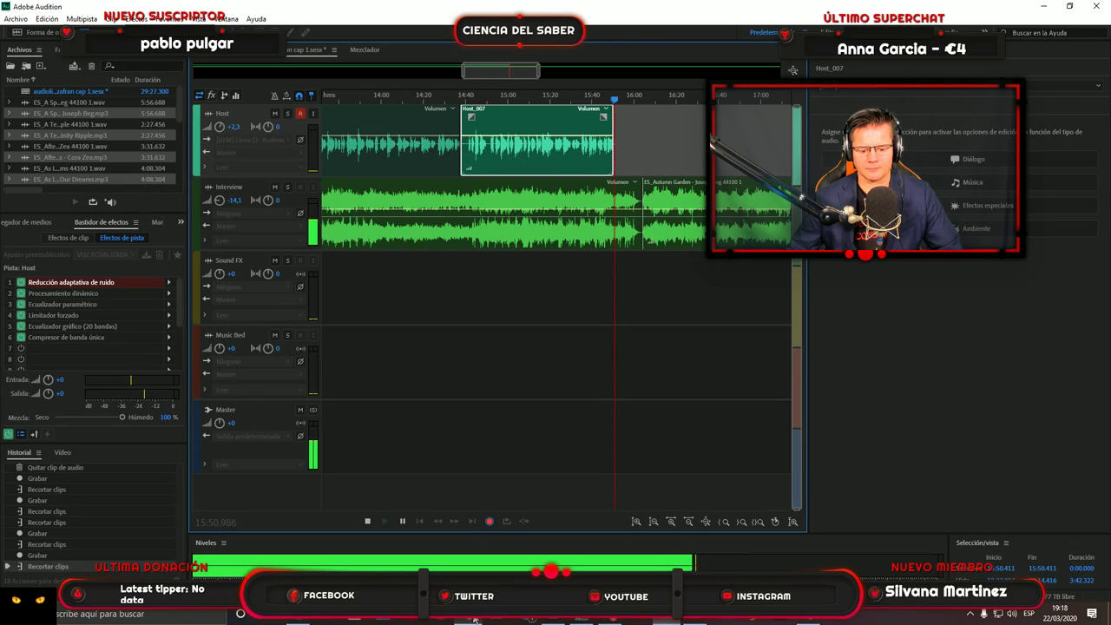
key(alt+Tab)
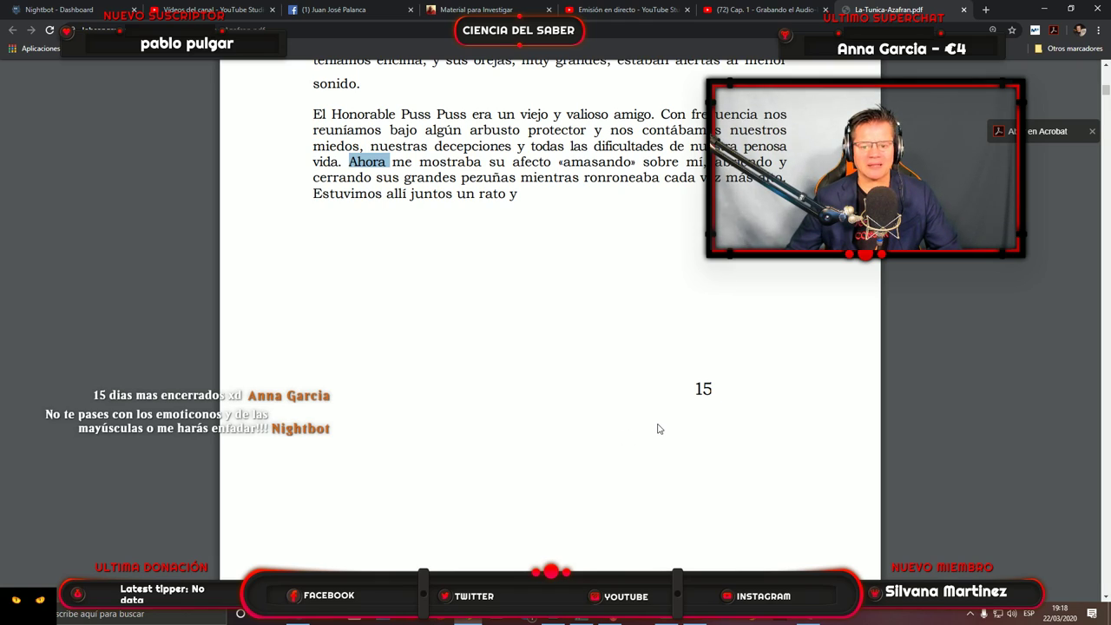
Read the PDF aloud from "Ahora" on printed page 15 to the end of printed page 18 while the Host recording runs.
scroll(634, 416, down, 1)
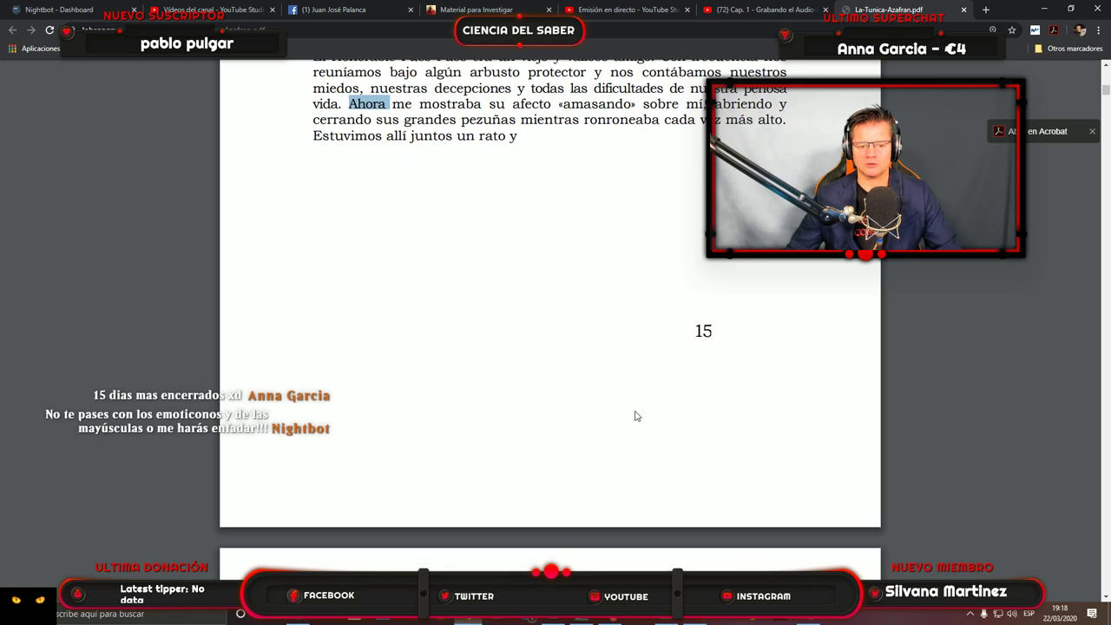
scroll(636, 416, down, 6)
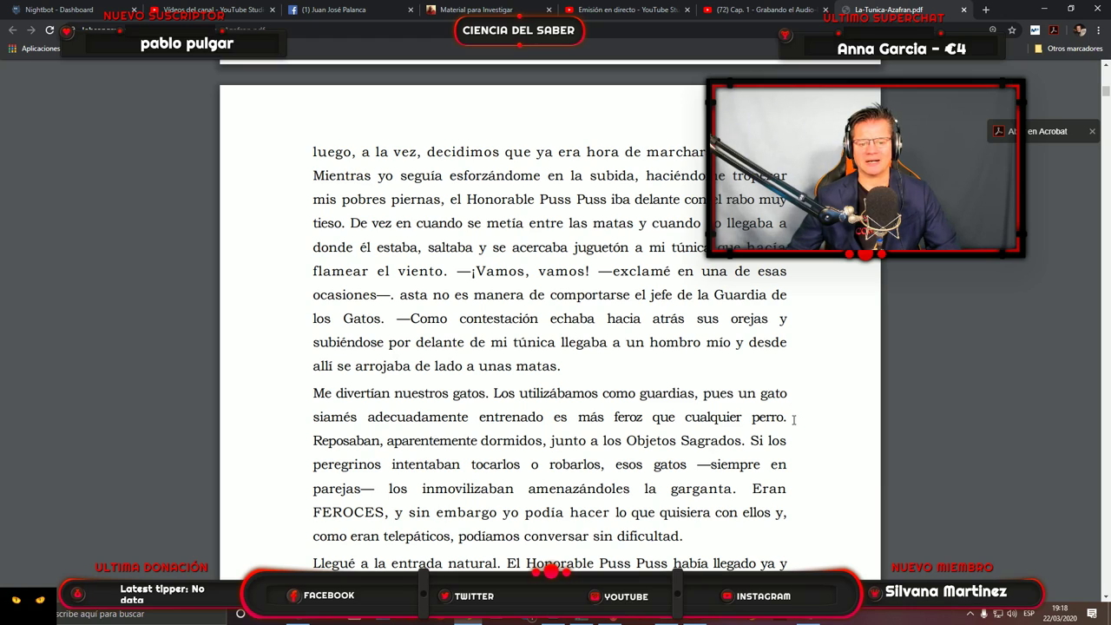
scroll(716, 411, down, 1)
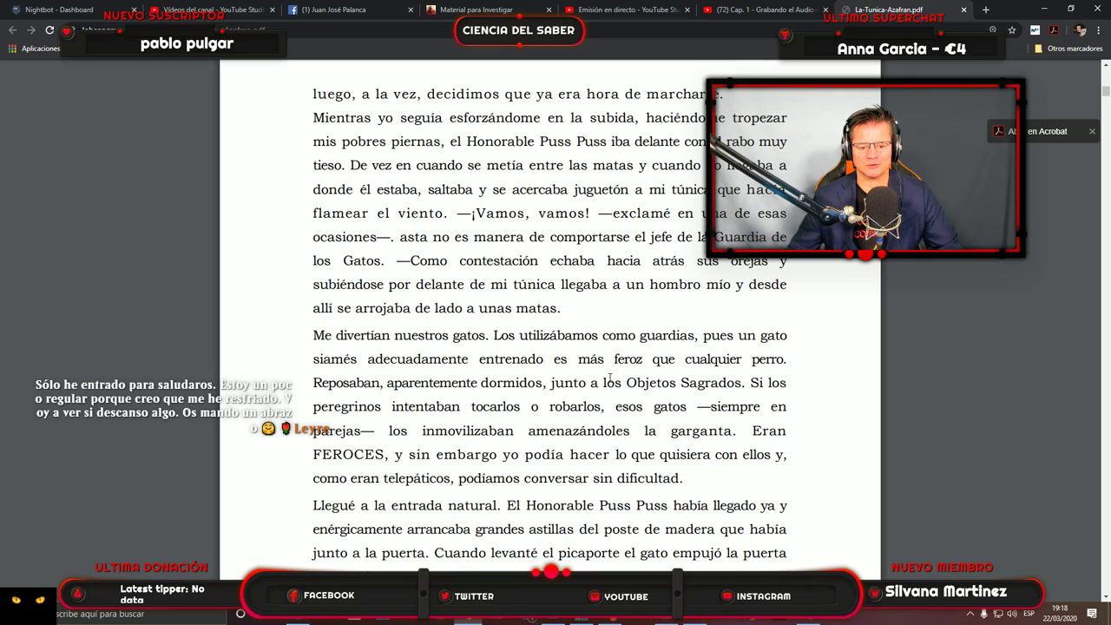
scroll(626, 370, down, 3)
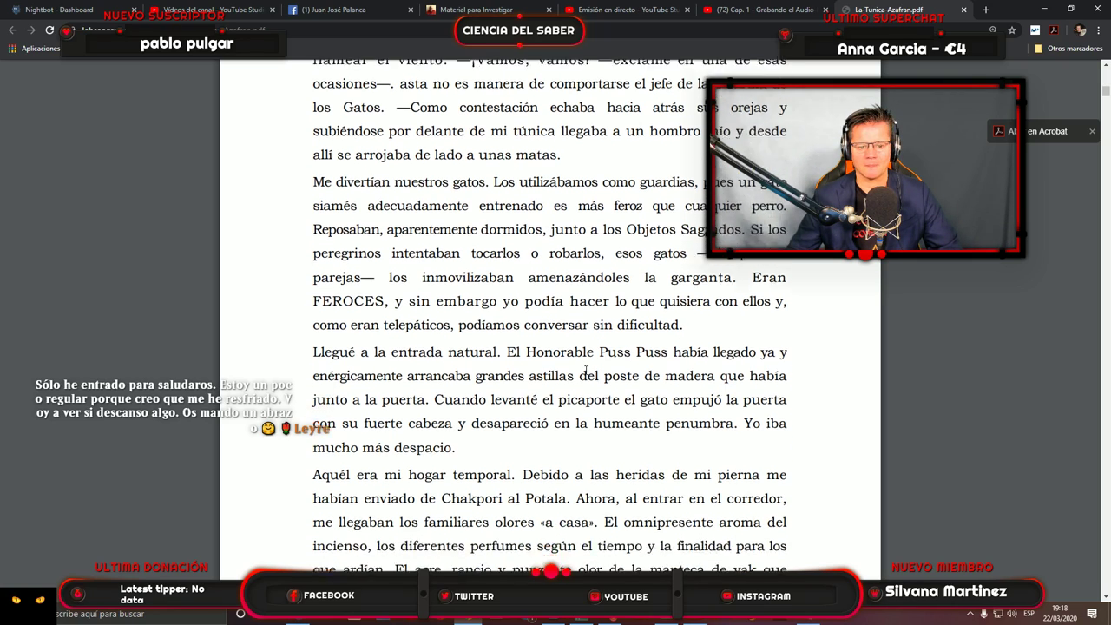
scroll(583, 371, down, 2)
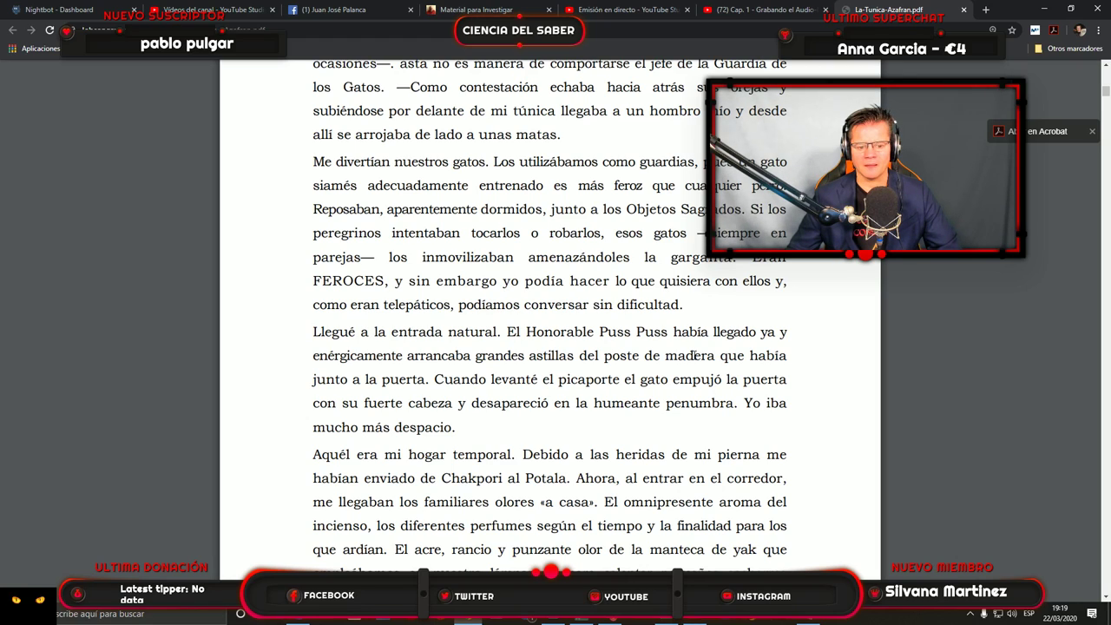
scroll(605, 358, down, 3)
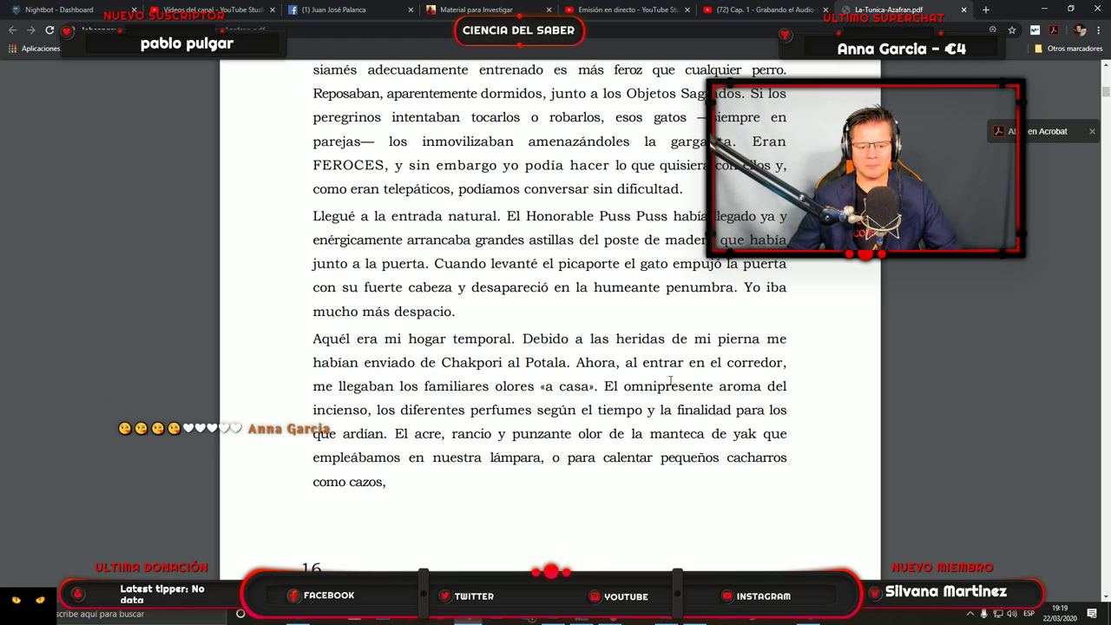
scroll(670, 380, down, 3)
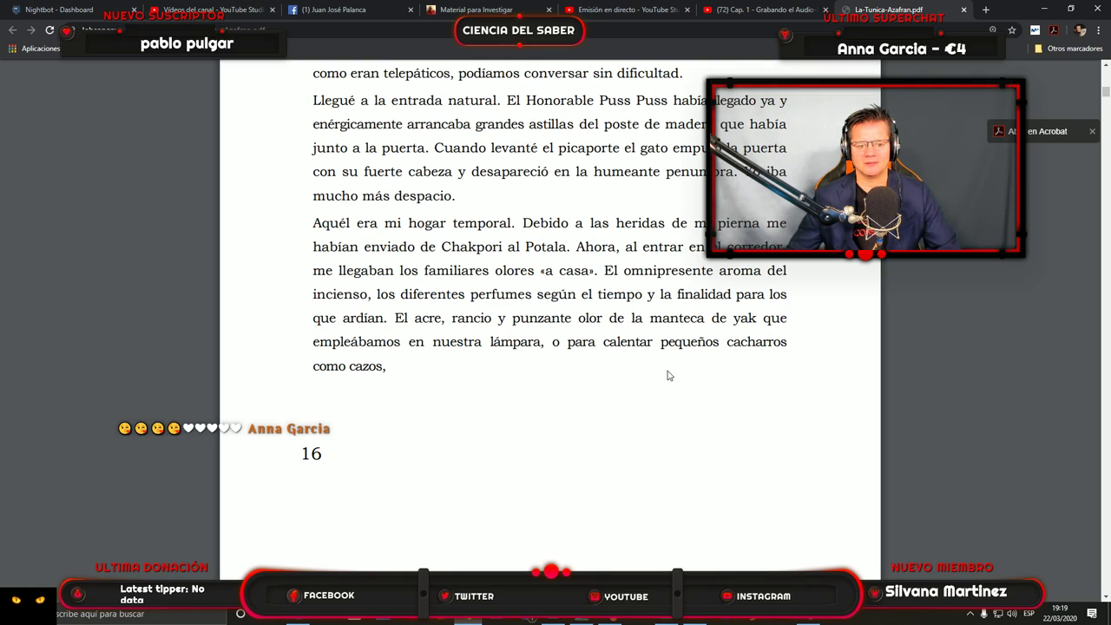
scroll(640, 384, down, 2)
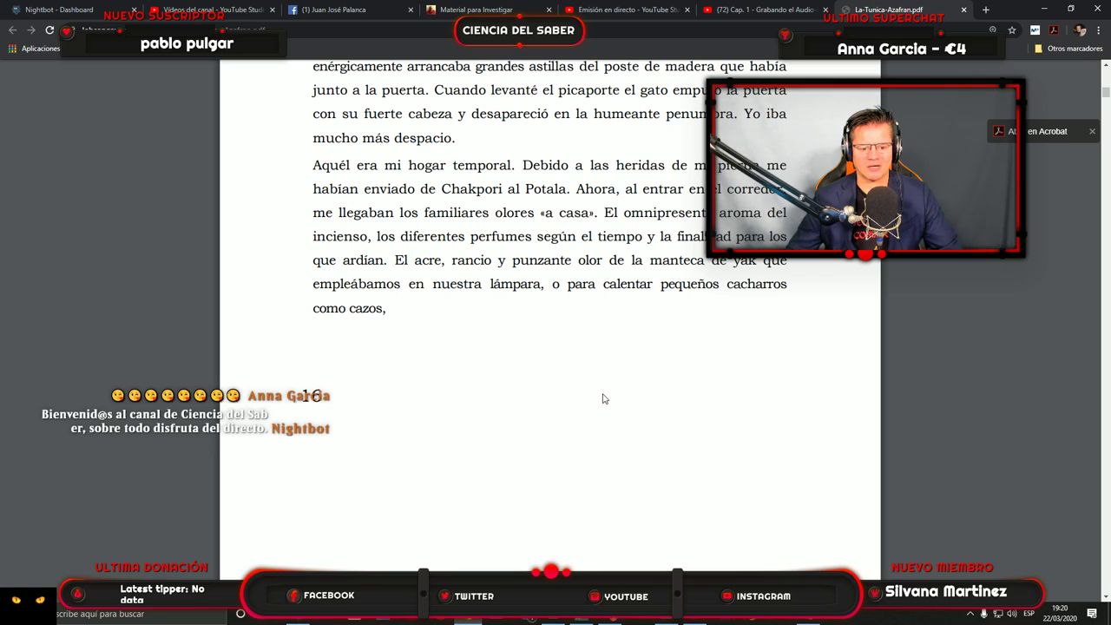
scroll(645, 394, down, 5)
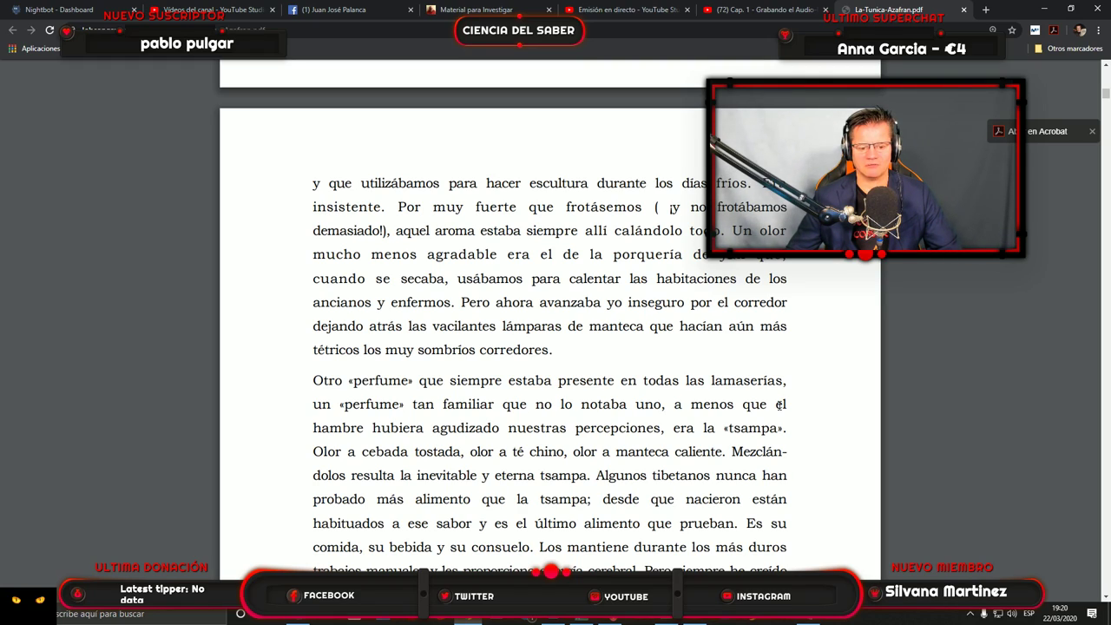
scroll(556, 425, down, 2)
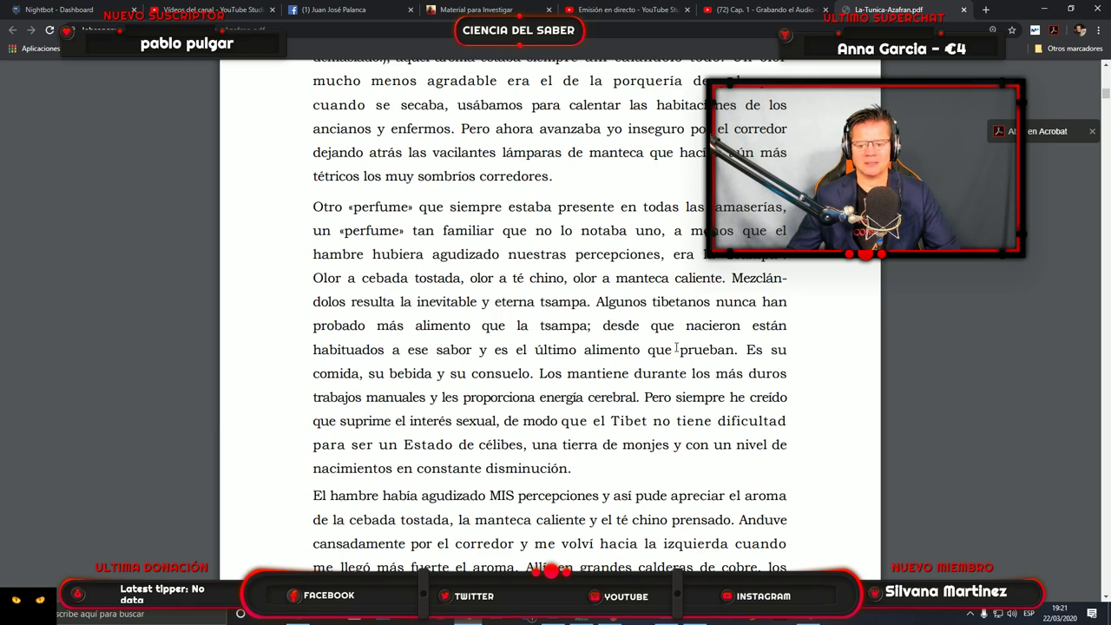
scroll(625, 363, down, 3)
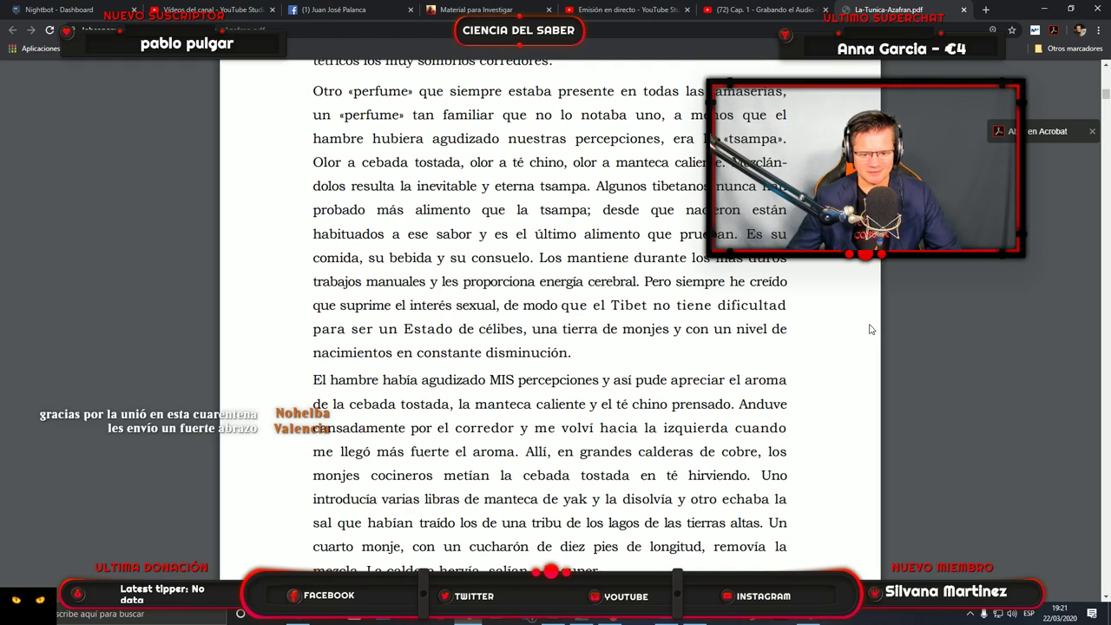
scroll(872, 329, down, 1)
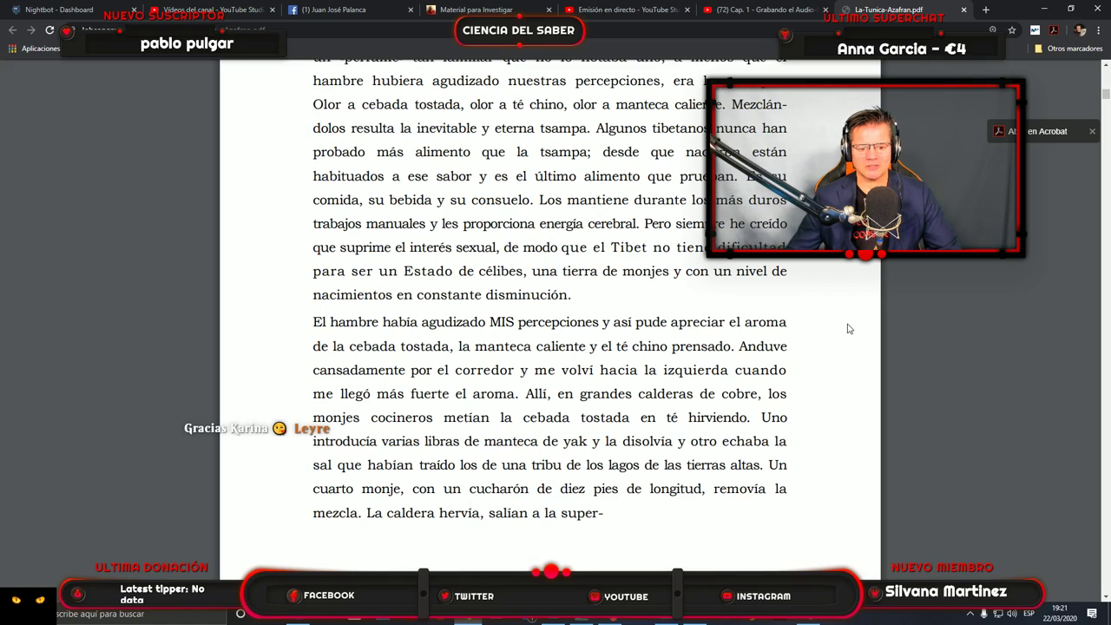
scroll(739, 324, down, 3)
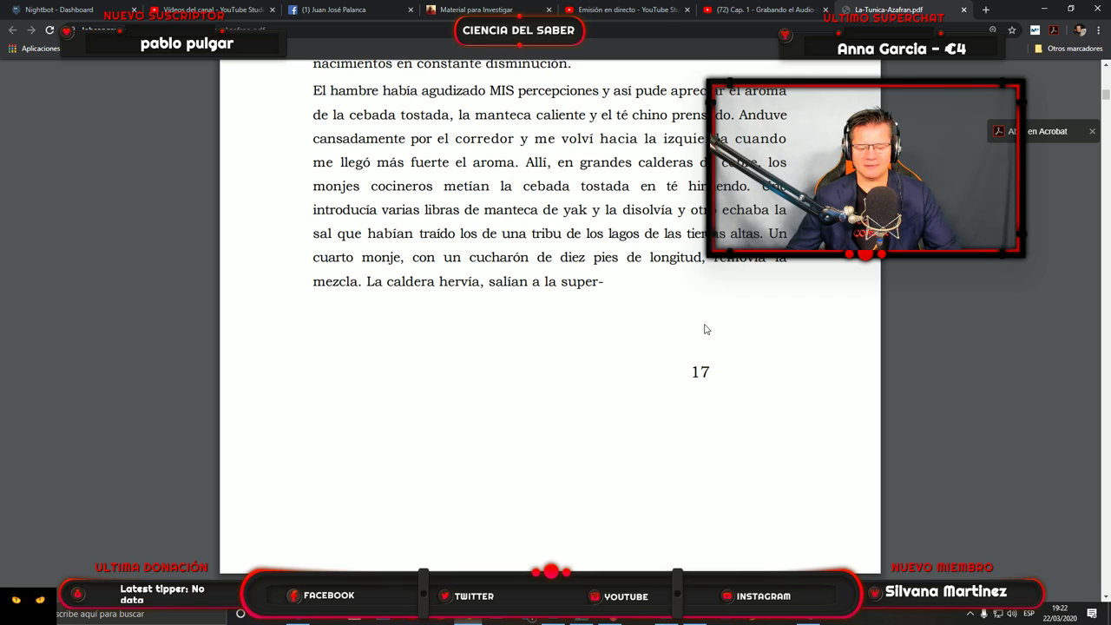
scroll(708, 327, down, 1)
scroll(708, 326, down, 5)
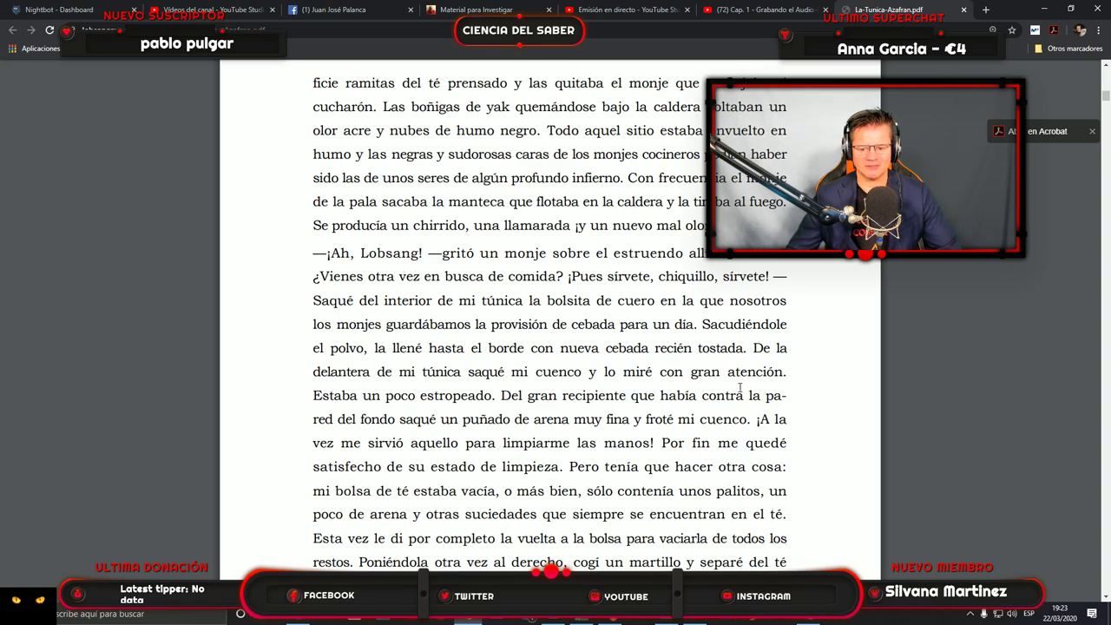
scroll(646, 399, down, 3)
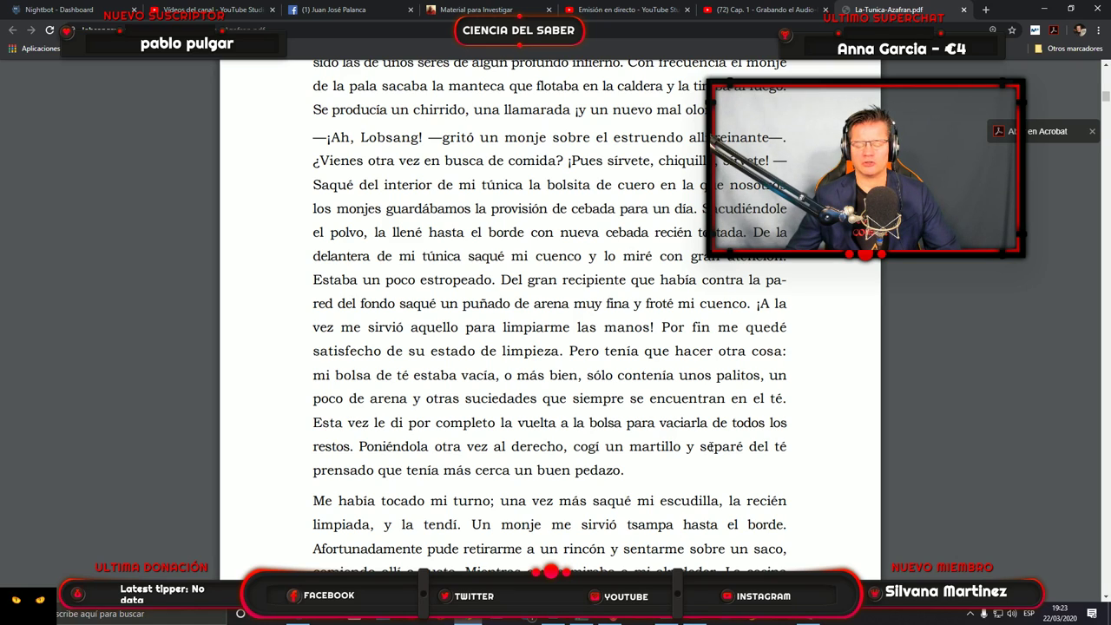
scroll(704, 438, down, 1)
scroll(703, 431, down, 2)
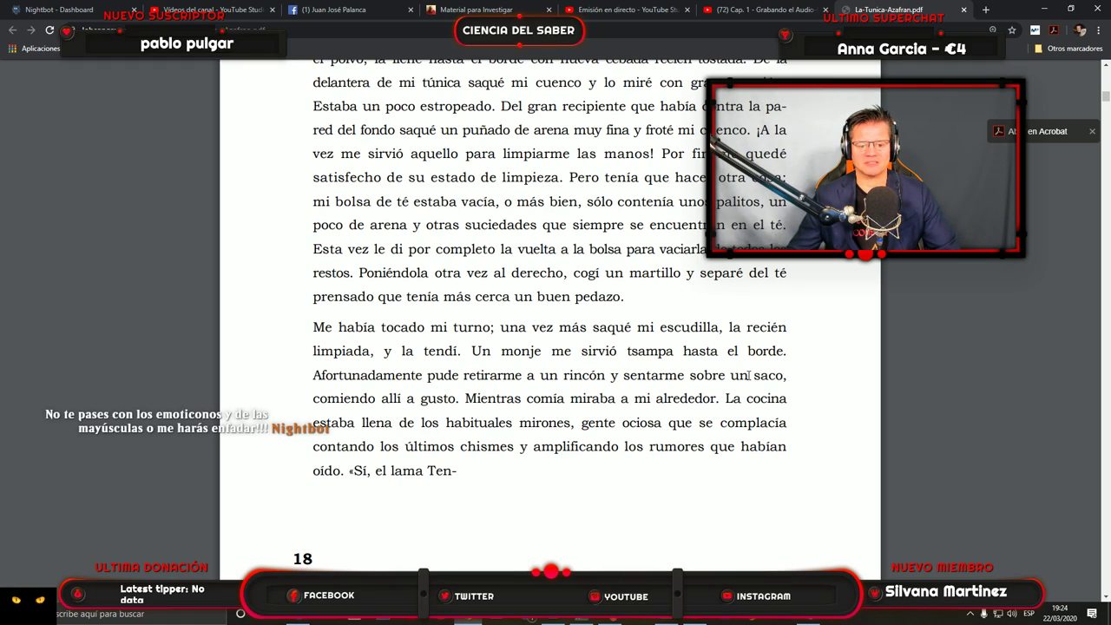
scroll(649, 388, down, 3)
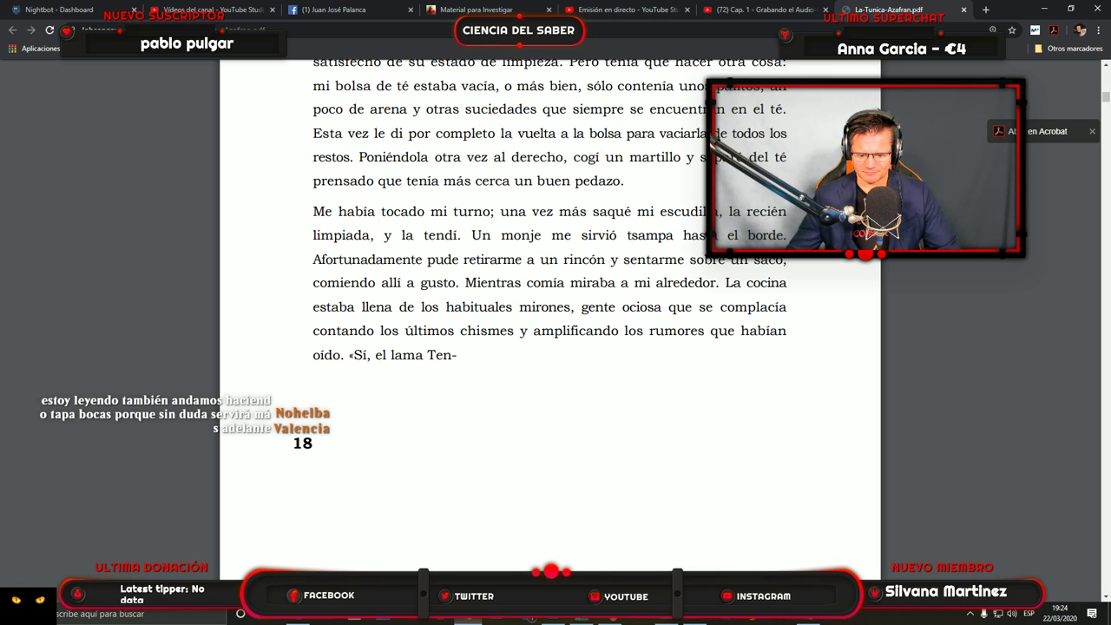
Switch to Adobe Audition and stop the Host recording.
click(659, 620)
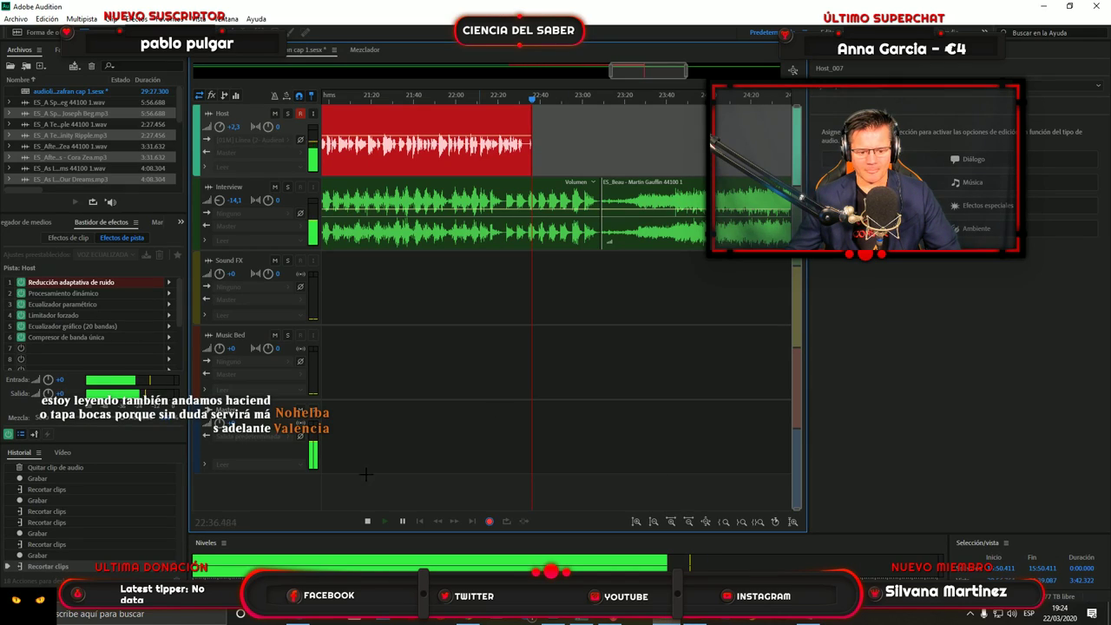
click(367, 521)
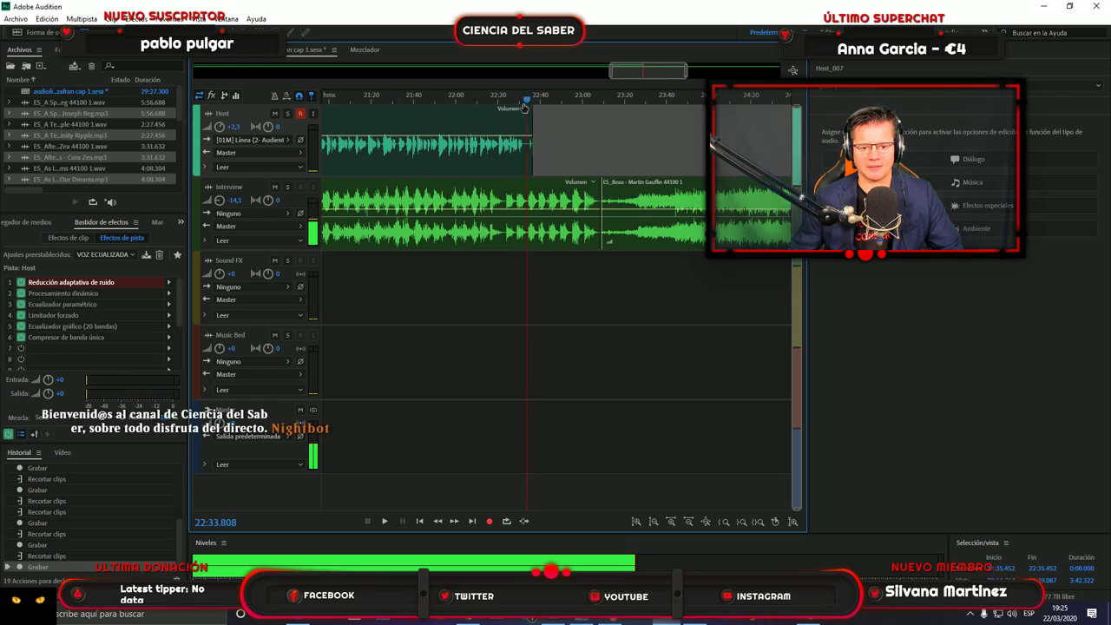
Play the new Host take from 22:17.360, stop at 22:20.344, and trim the end of the clip back to that point.
drag(534, 102, 492, 98)
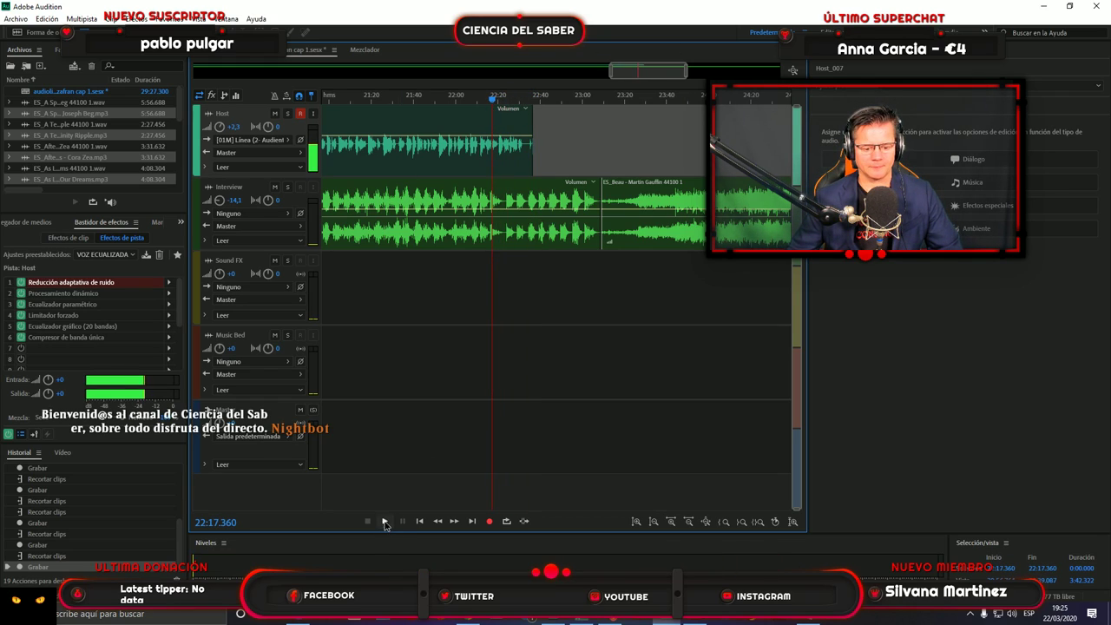
click(384, 521)
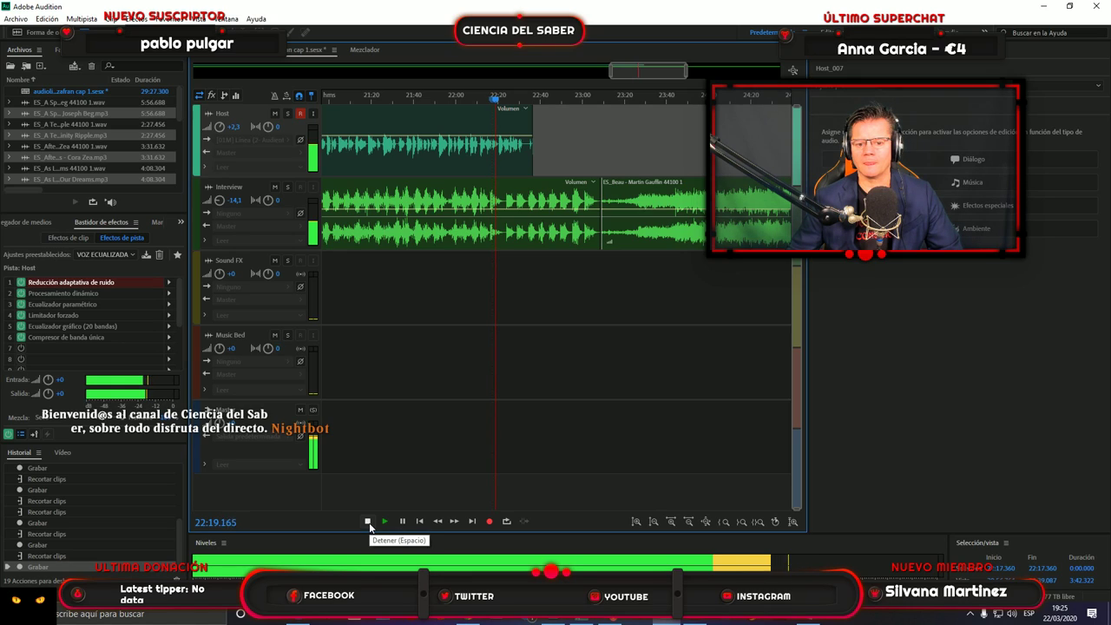
click(368, 522)
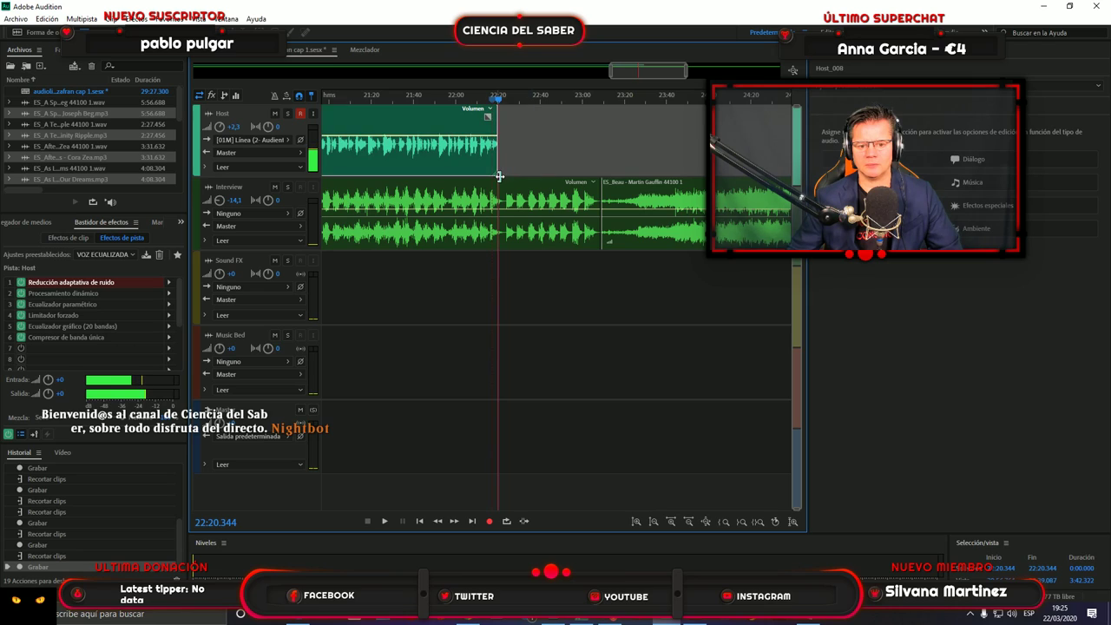
Return to the PDF and highlight the word "Mientras" in the last paragraph of printed page 18 as the restart point.
key(alt+Tab)
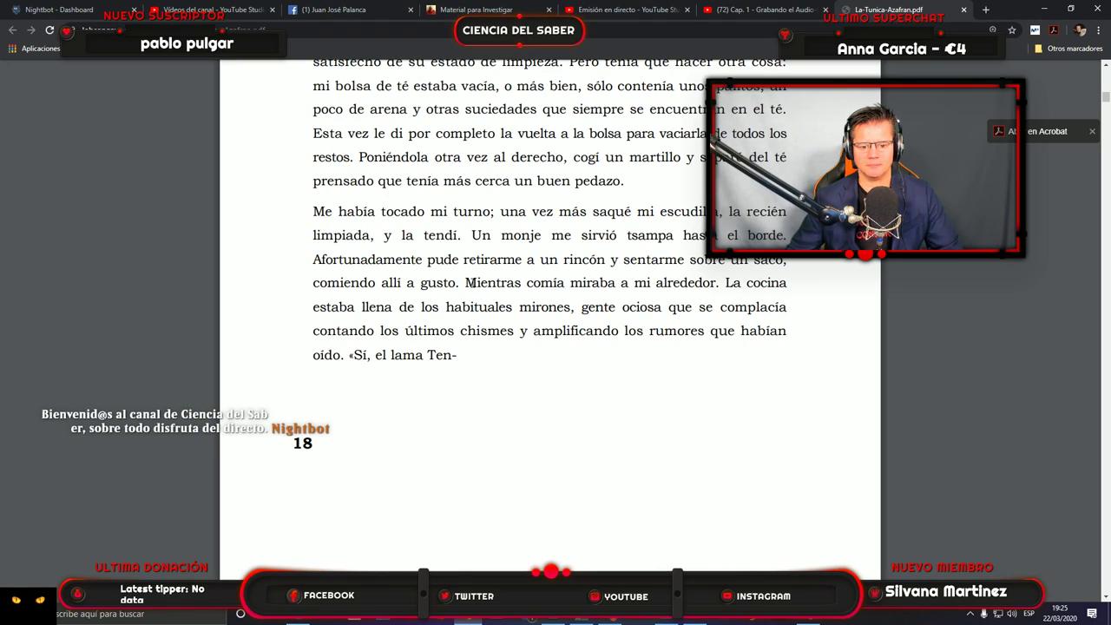
drag(466, 282, 515, 284)
Look through the remaining pages of chapter one up to the "Capítulo dos" heading and go back to the marked word on page 18.
scroll(642, 433, down, 5)
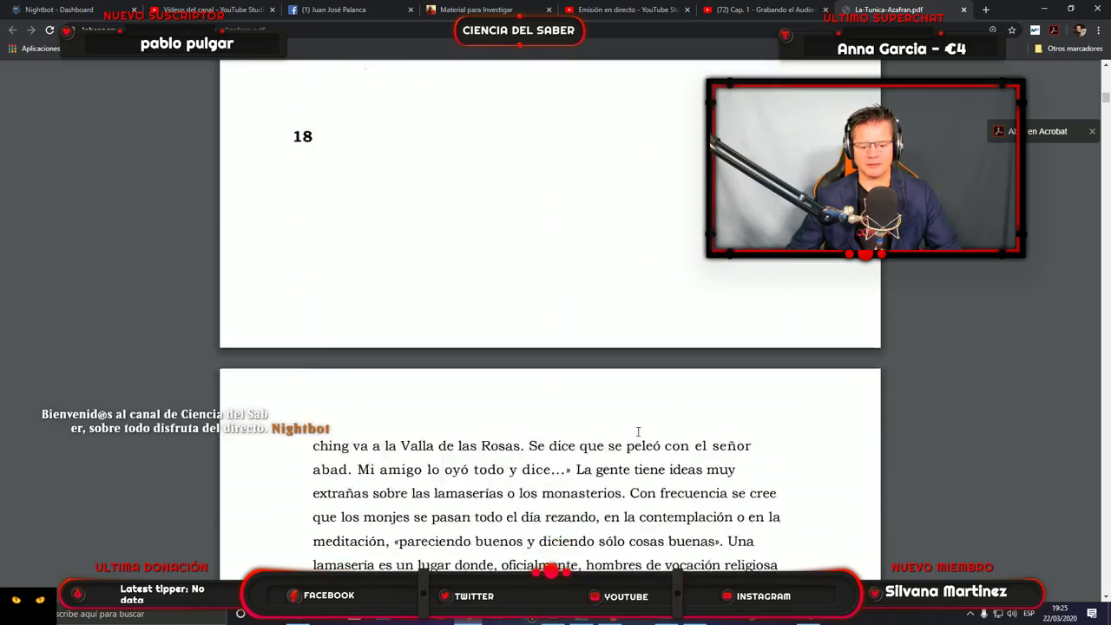
scroll(638, 431, down, 12)
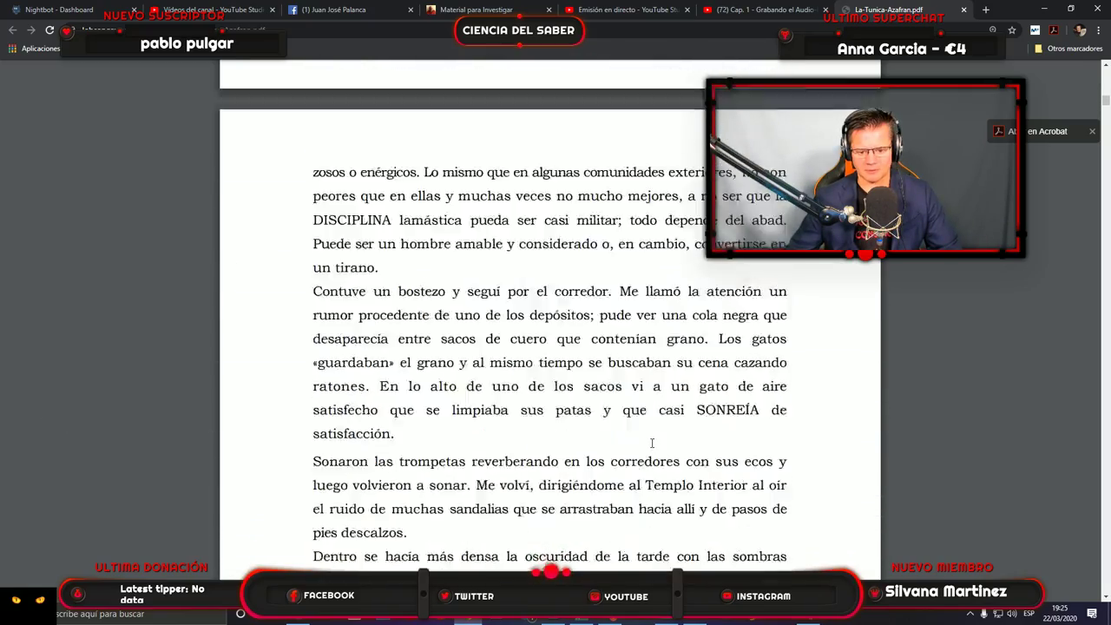
scroll(652, 444, down, 12)
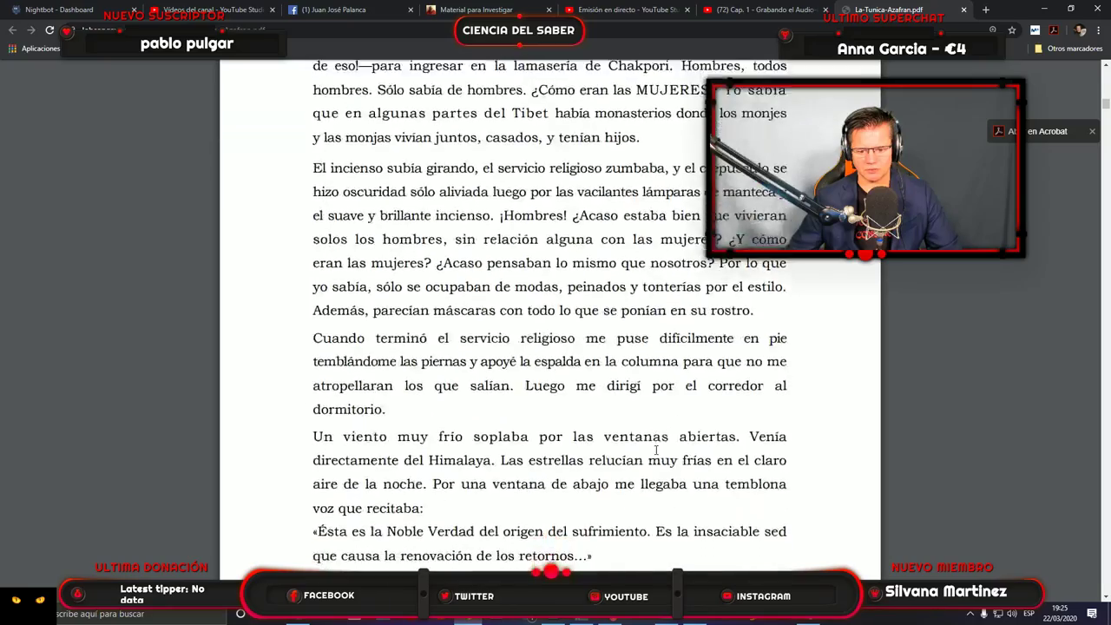
scroll(656, 450, down, 12)
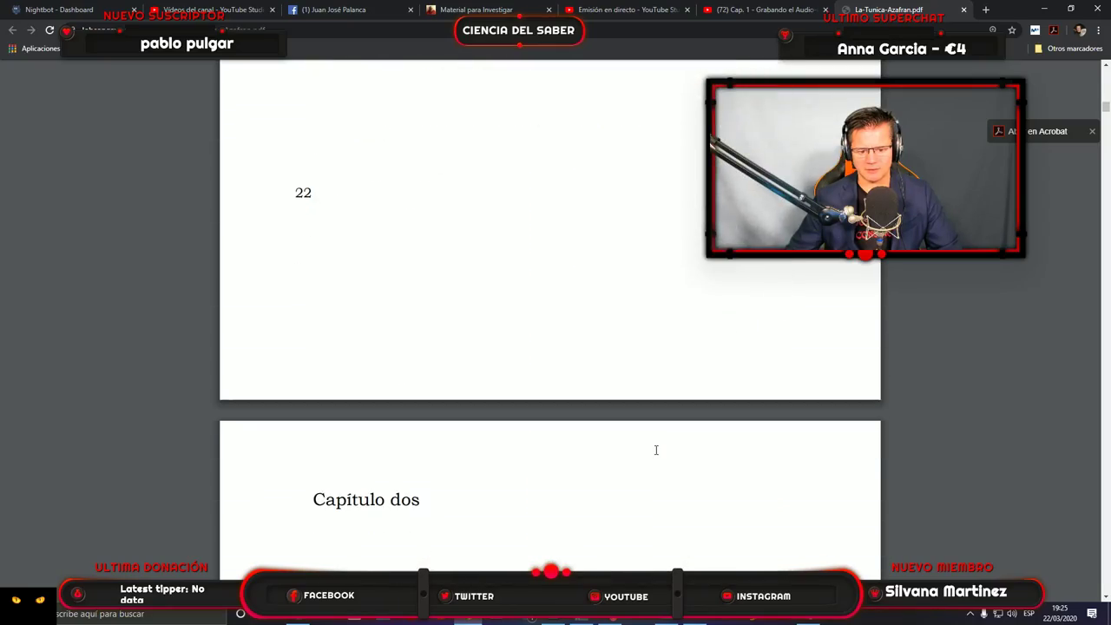
scroll(656, 450, down, 12)
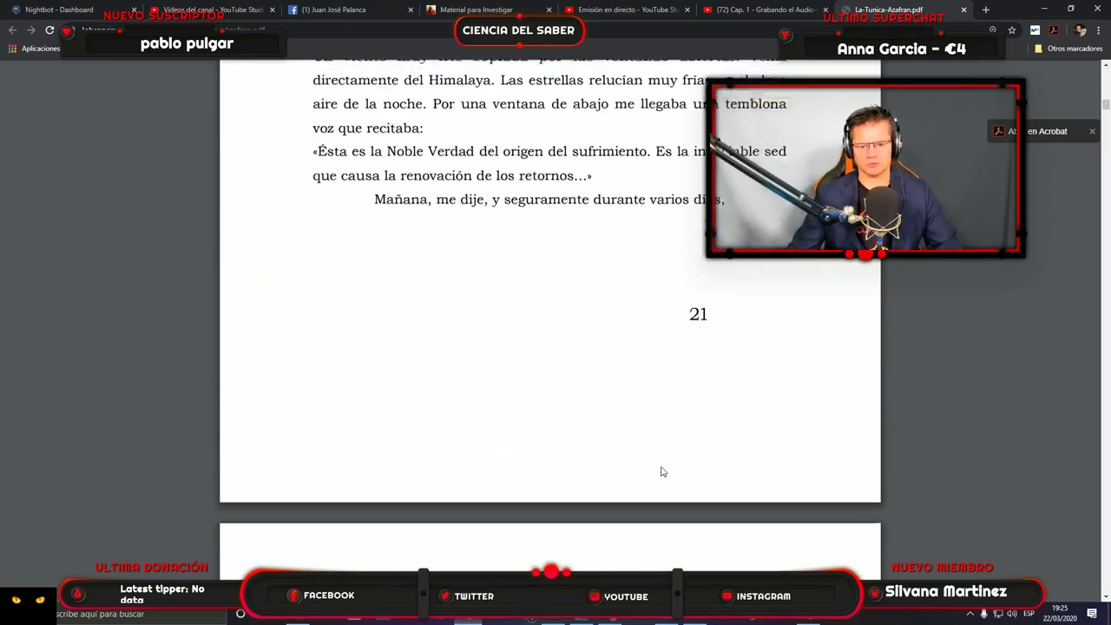
scroll(660, 471, up, 12)
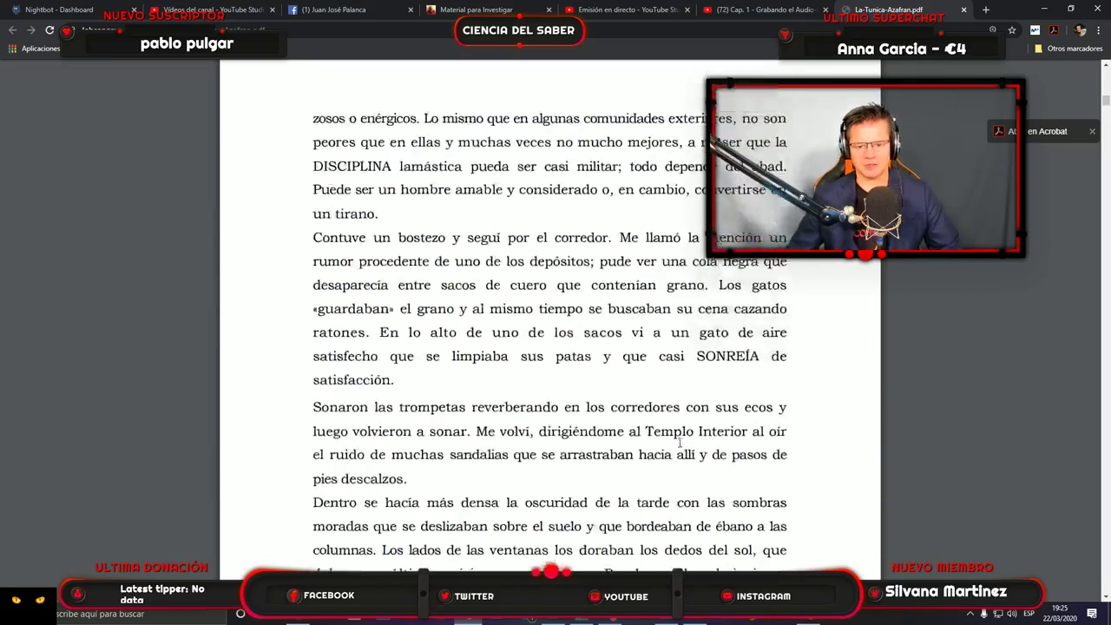
scroll(679, 443, up, 12)
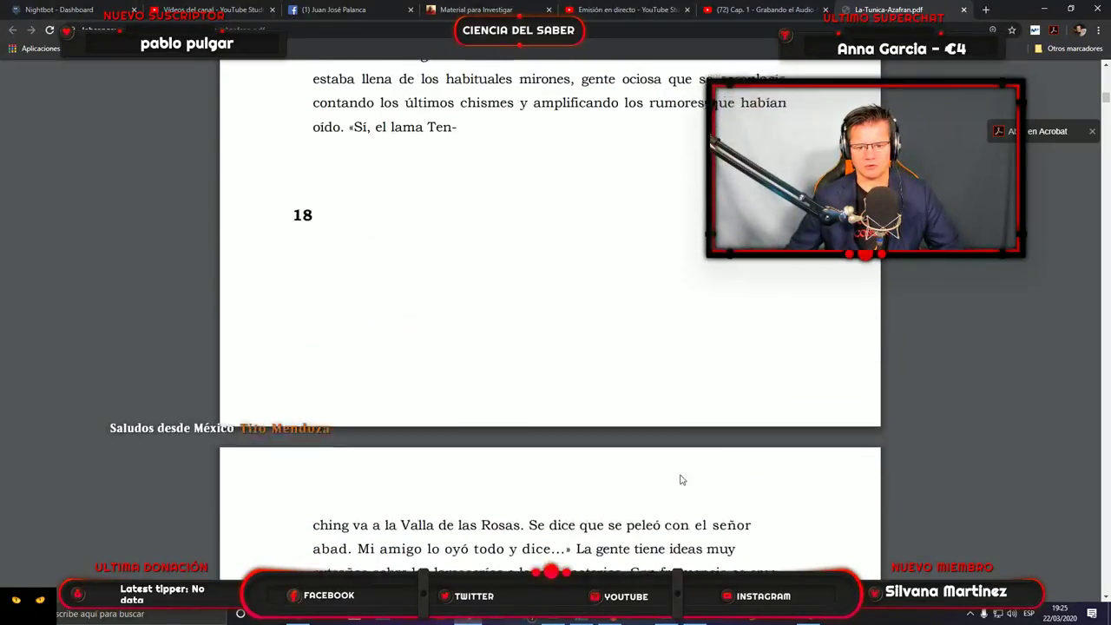
scroll(682, 480, up, 3)
scroll(682, 480, down, 3)
scroll(683, 480, up, 1)
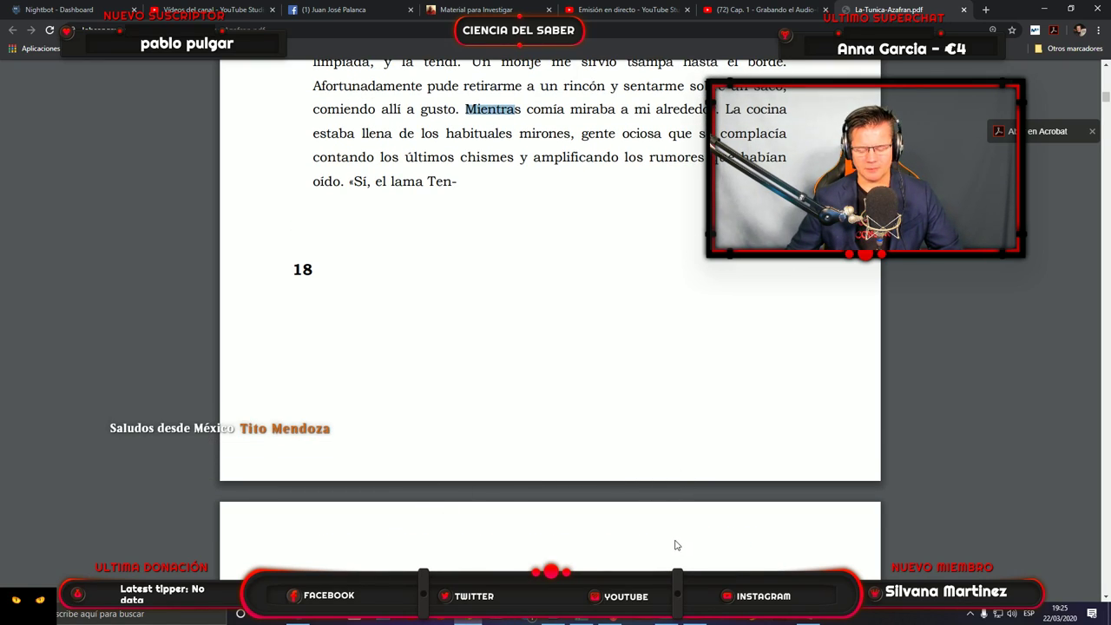
Start a new Host recording in Adobe Audition from 22:20.344 and return to the marked page of the PDF.
click(664, 619)
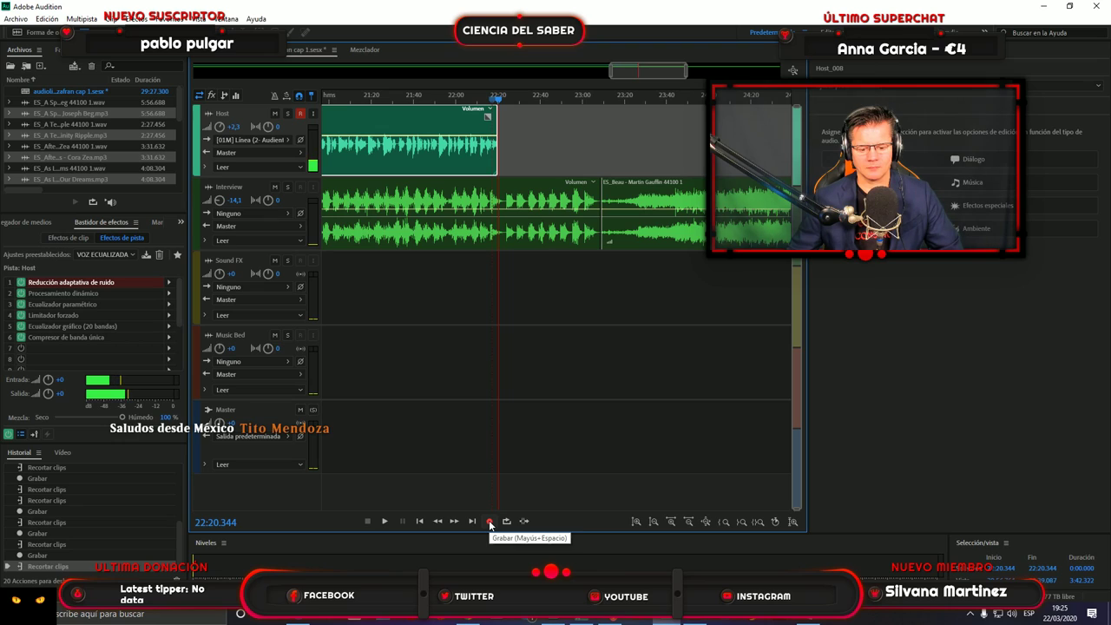
key(space)
key(alt+Tab)
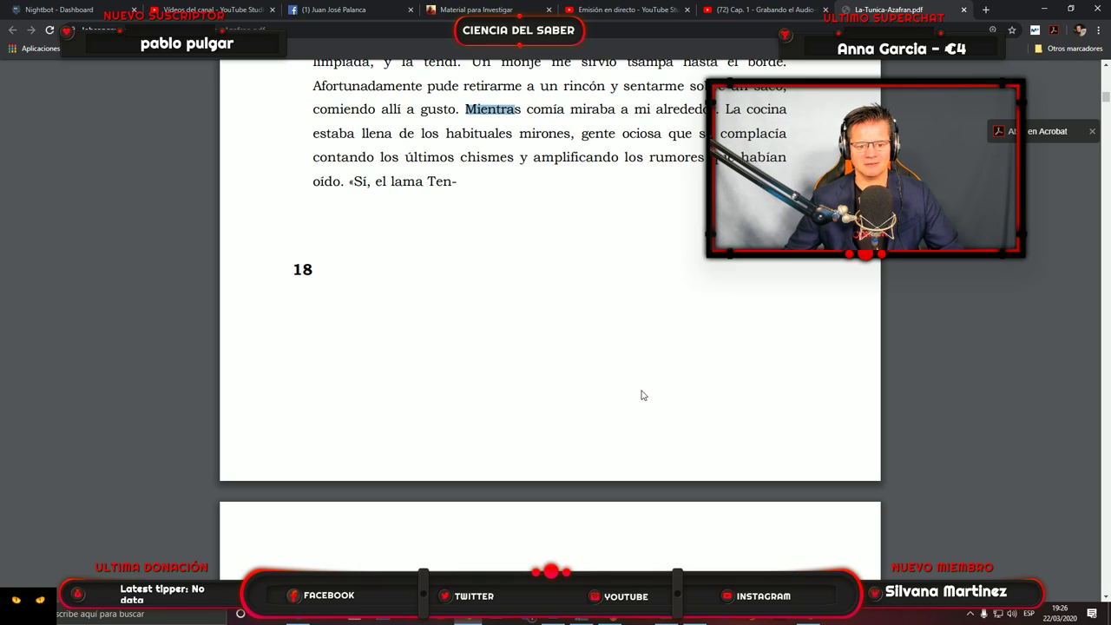
Follow the narration onto printed page 19 of the PDF and highlight "En una" after "hace al monje" as the restart point.
scroll(643, 396, down, 3)
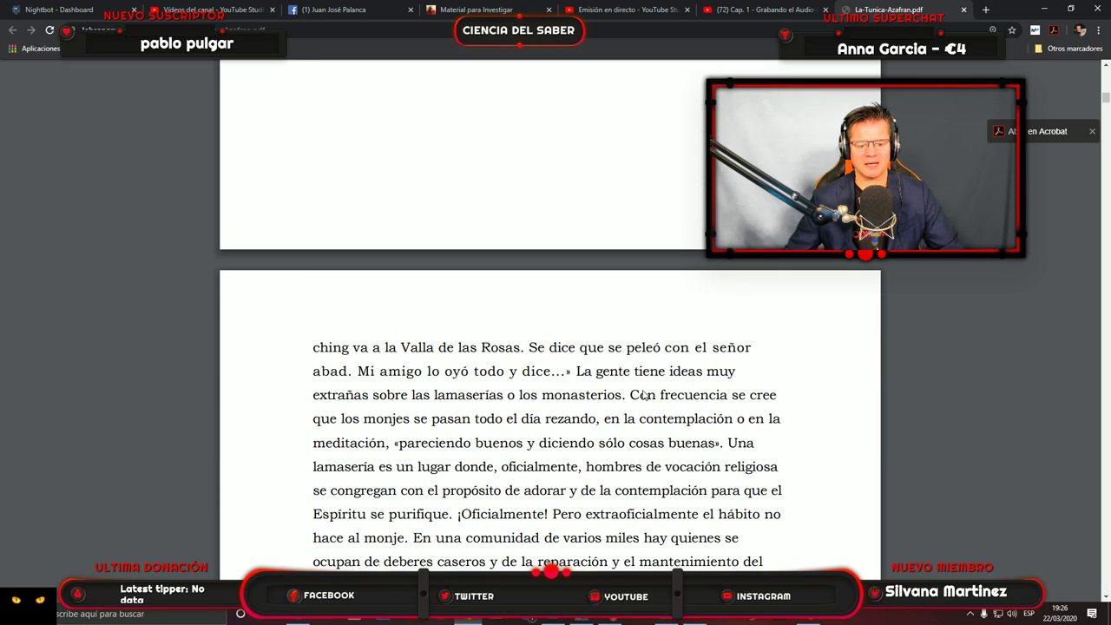
scroll(643, 391, down, 2)
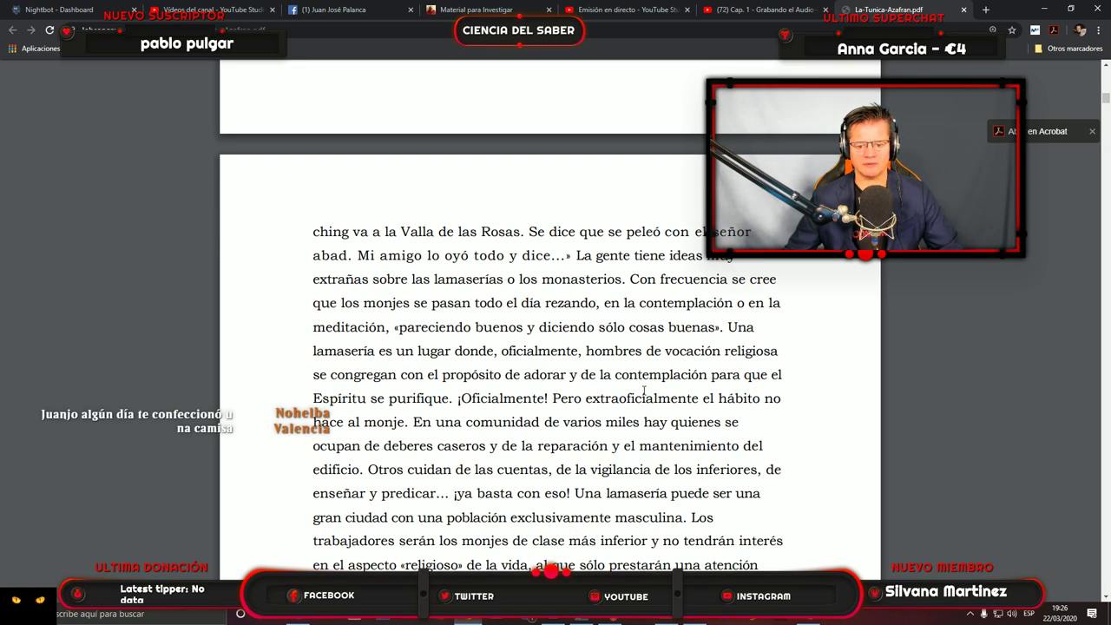
scroll(643, 390, down, 2)
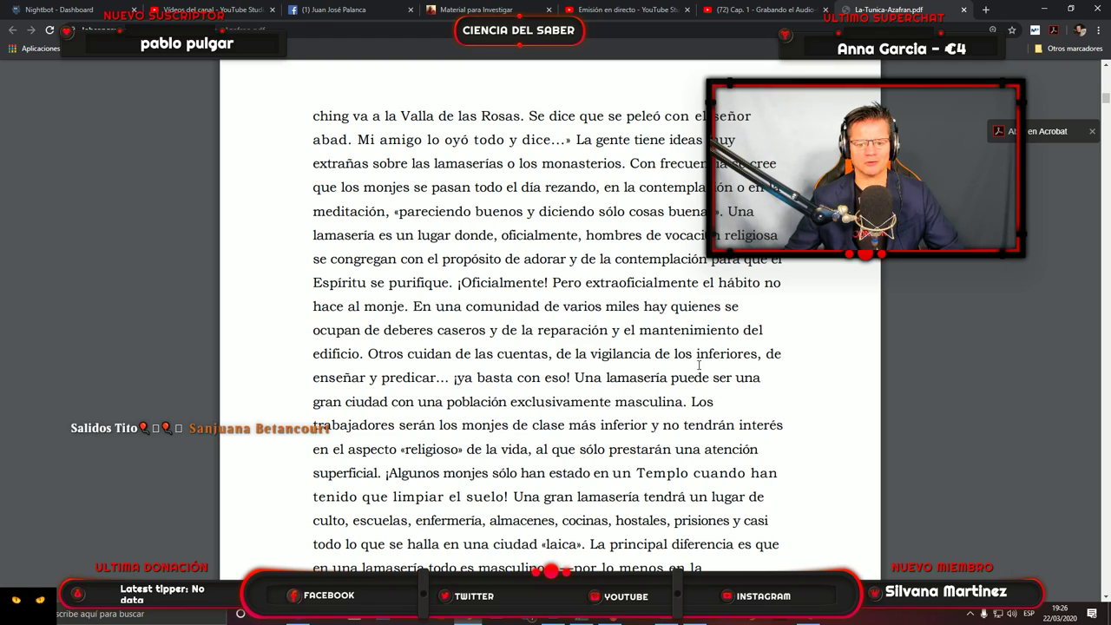
scroll(719, 363, down, 1)
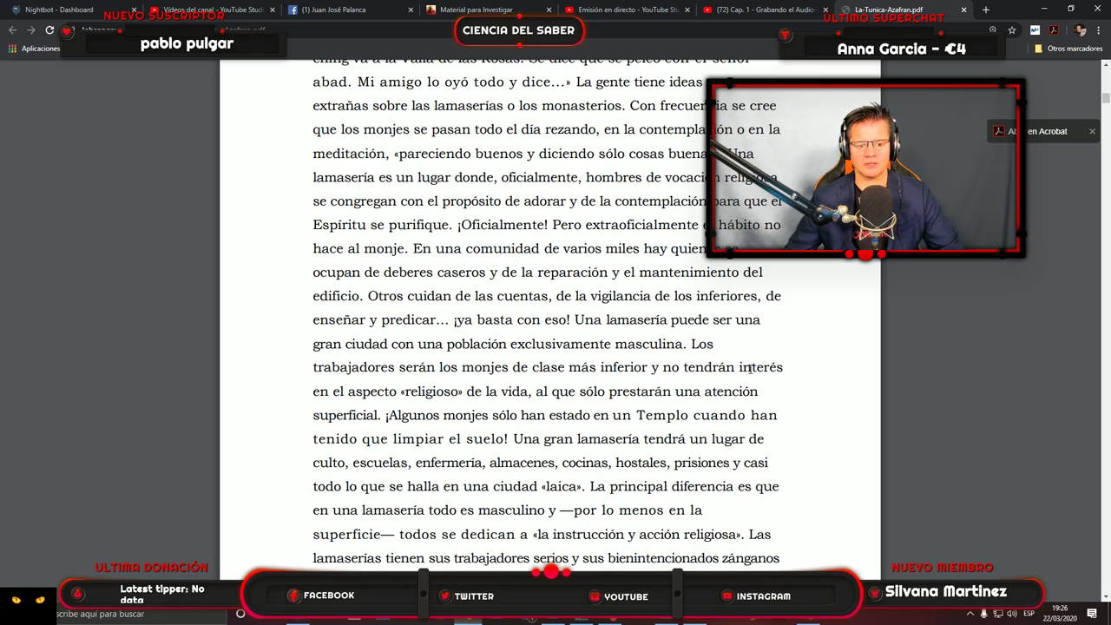
scroll(742, 369, down, 3)
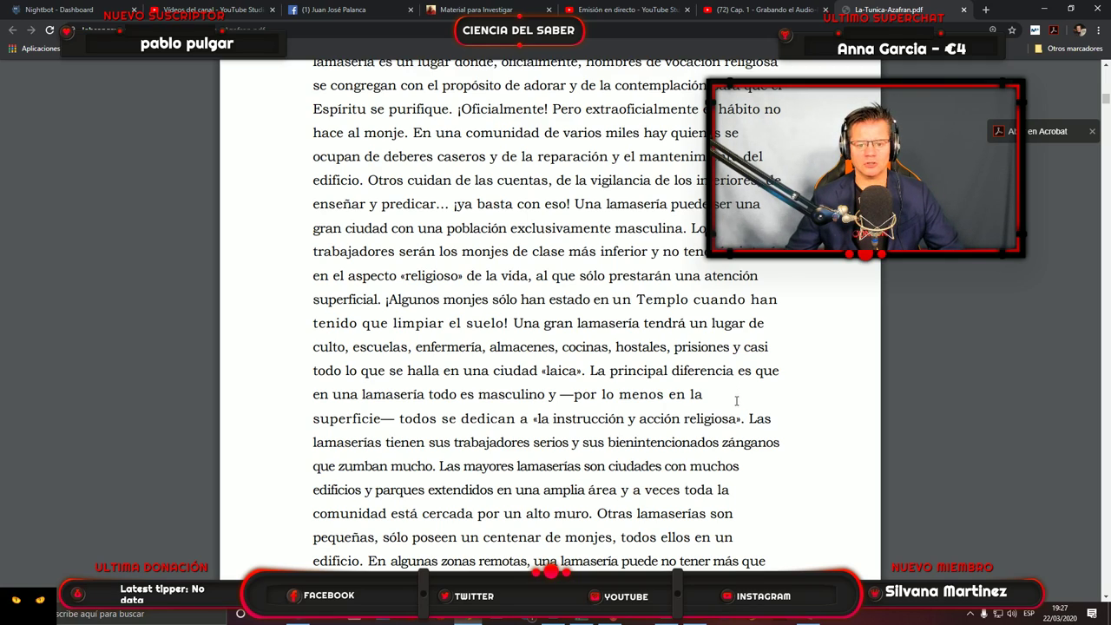
drag(408, 132, 461, 133)
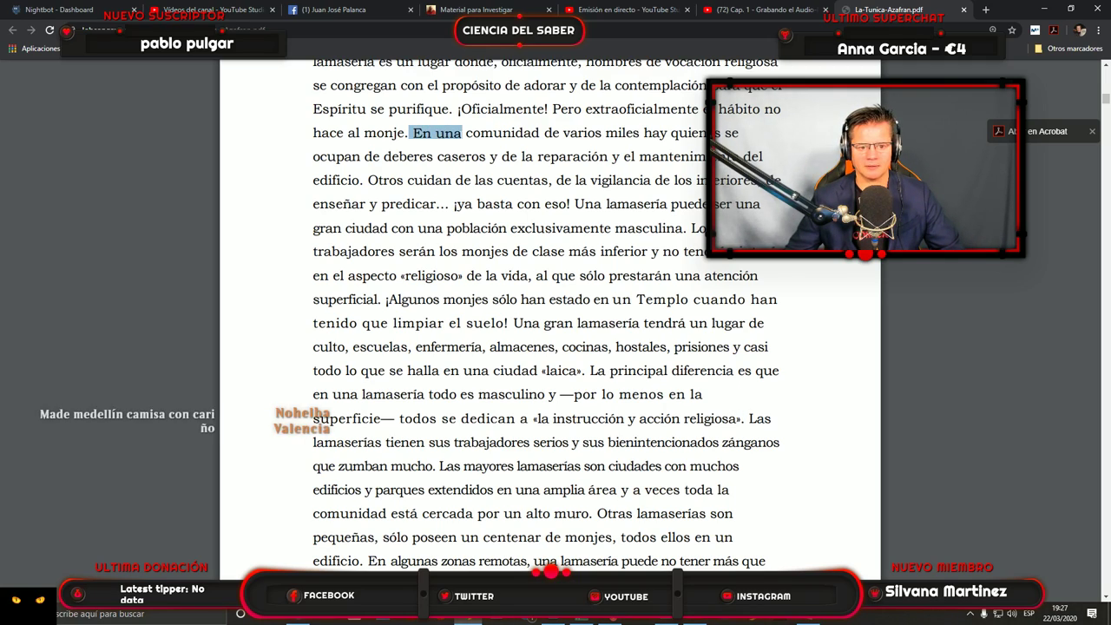
Switch to Adobe Audition, stop the Host recording and play back the end of the take from 23:26.990.
click(659, 622)
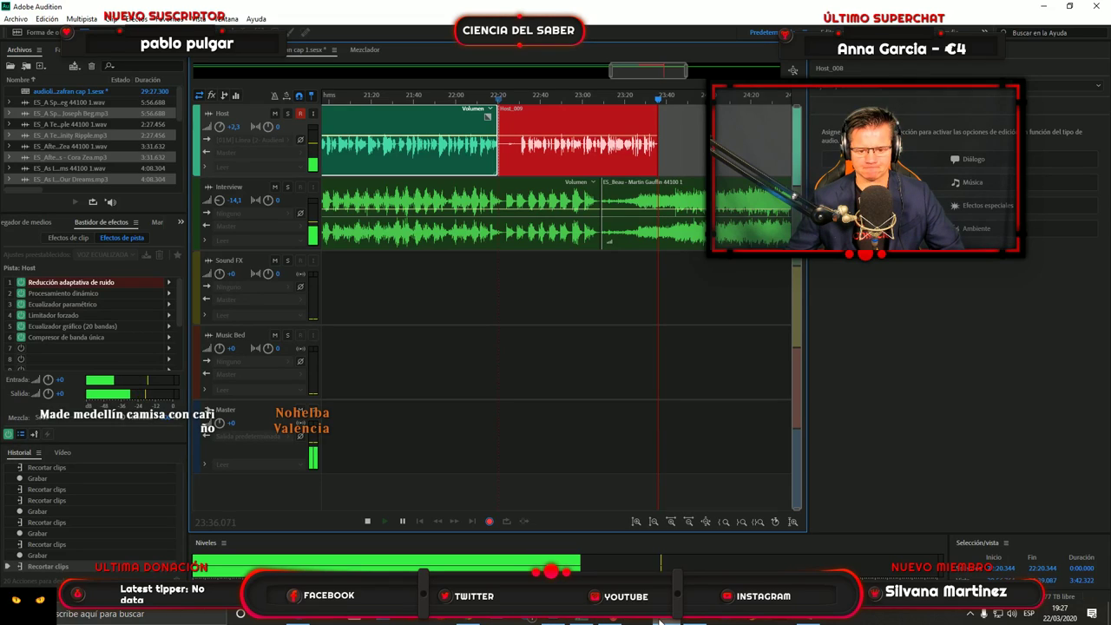
click(367, 521)
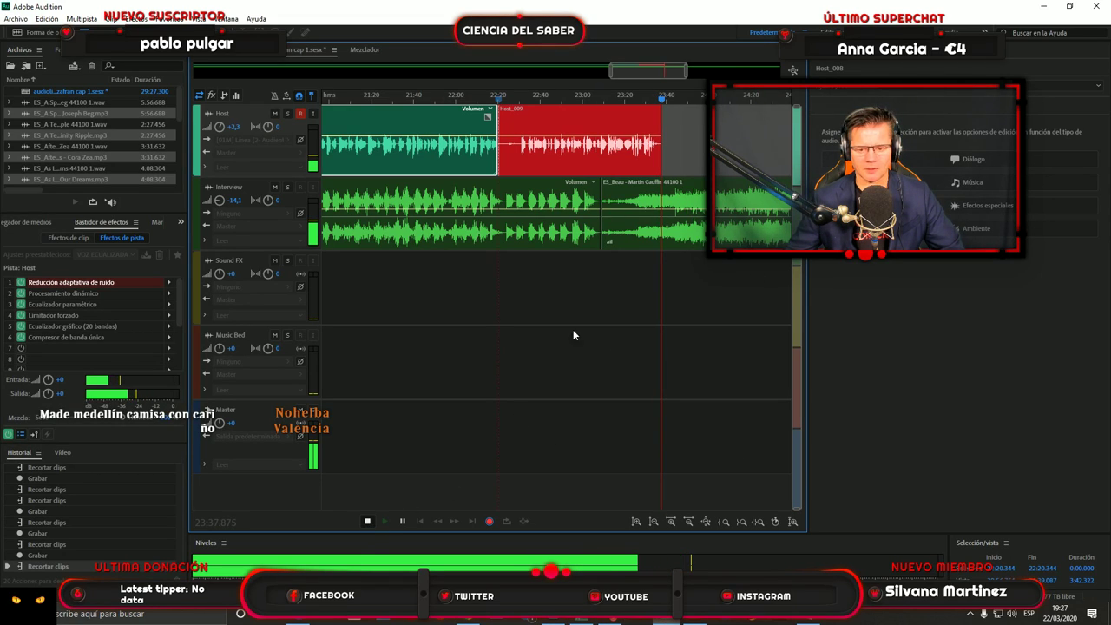
click(649, 99)
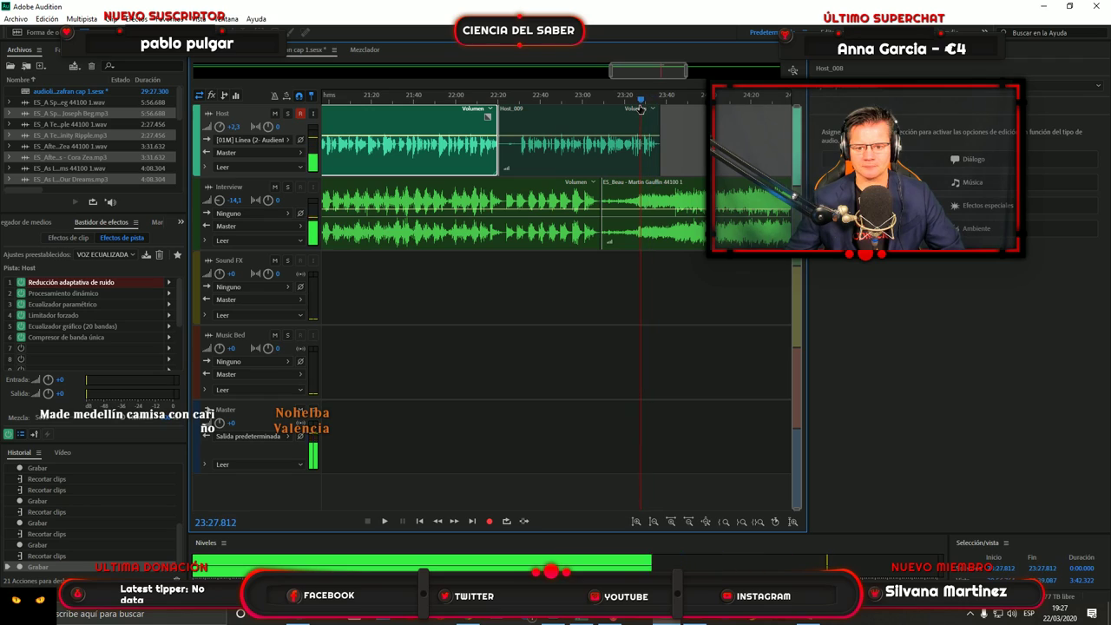
click(384, 522)
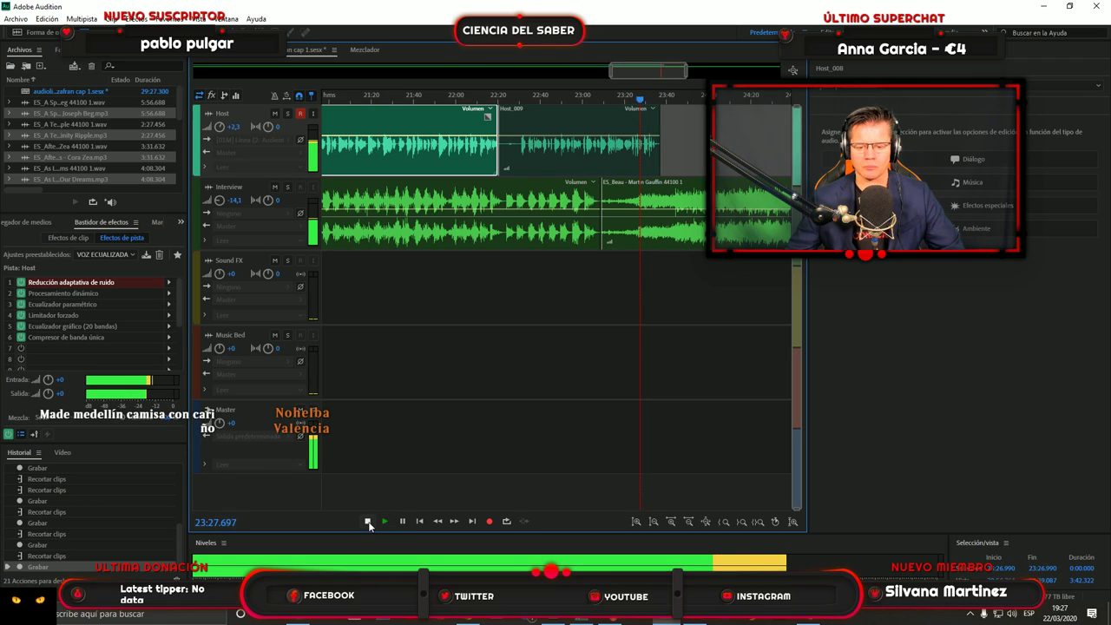
click(367, 520)
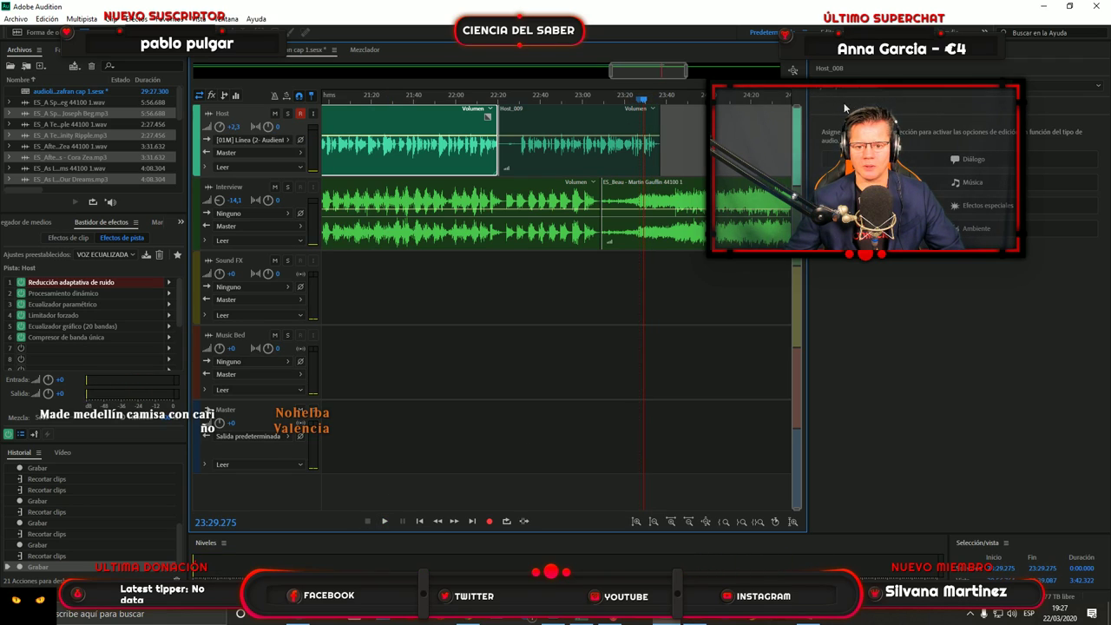
Replay the Host take from 23:26.990, stop at 23:28.703 and trim the end of the clip back to that point.
drag(643, 101, 641, 110)
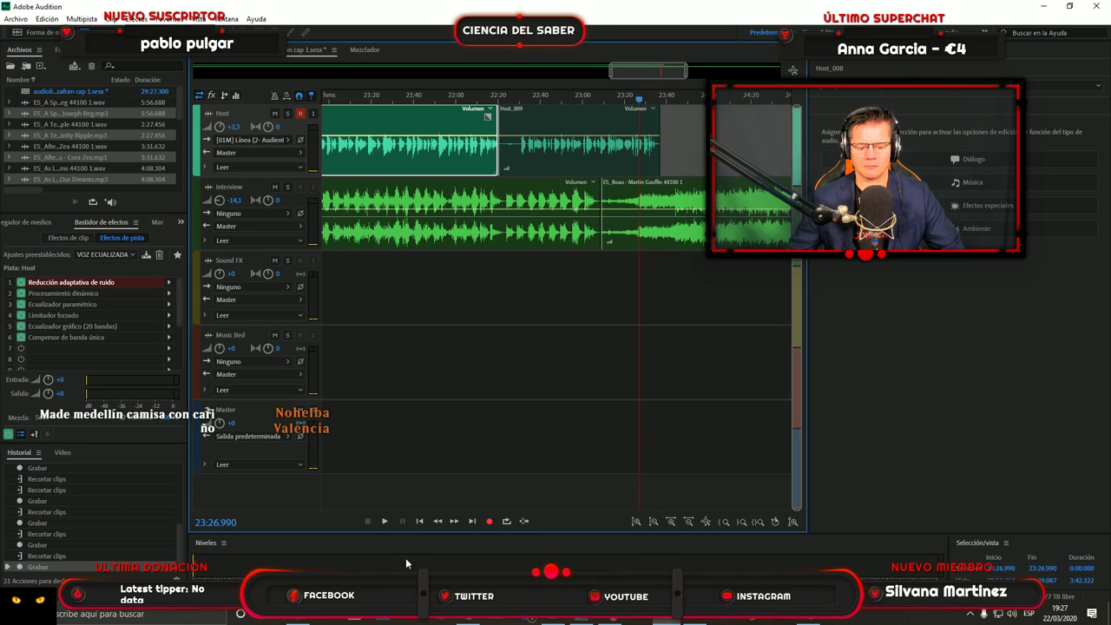
click(377, 523)
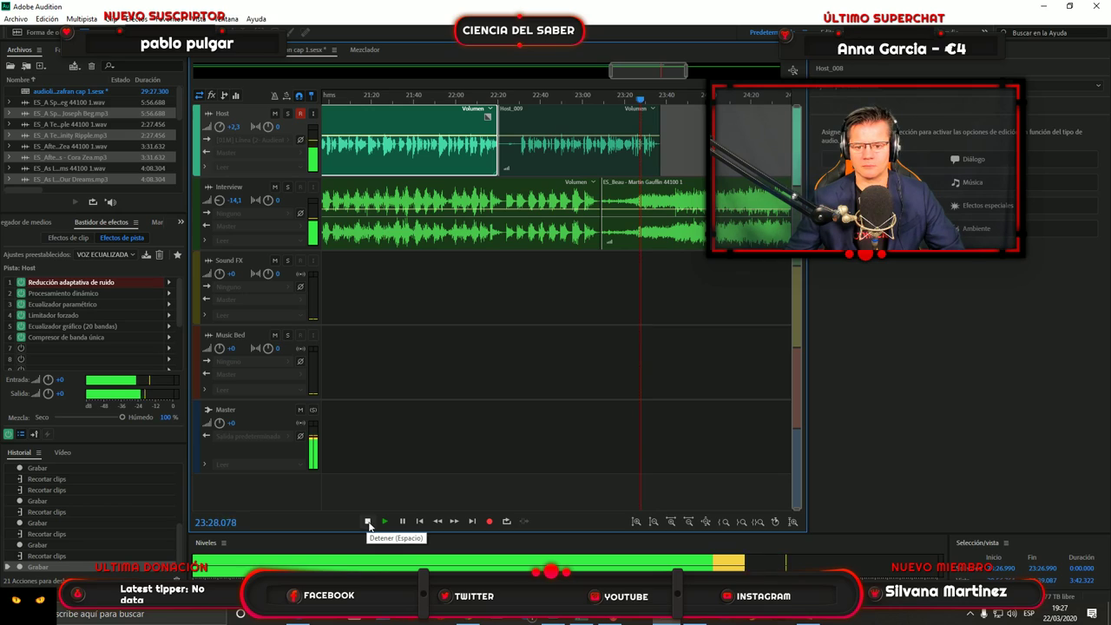
click(367, 522)
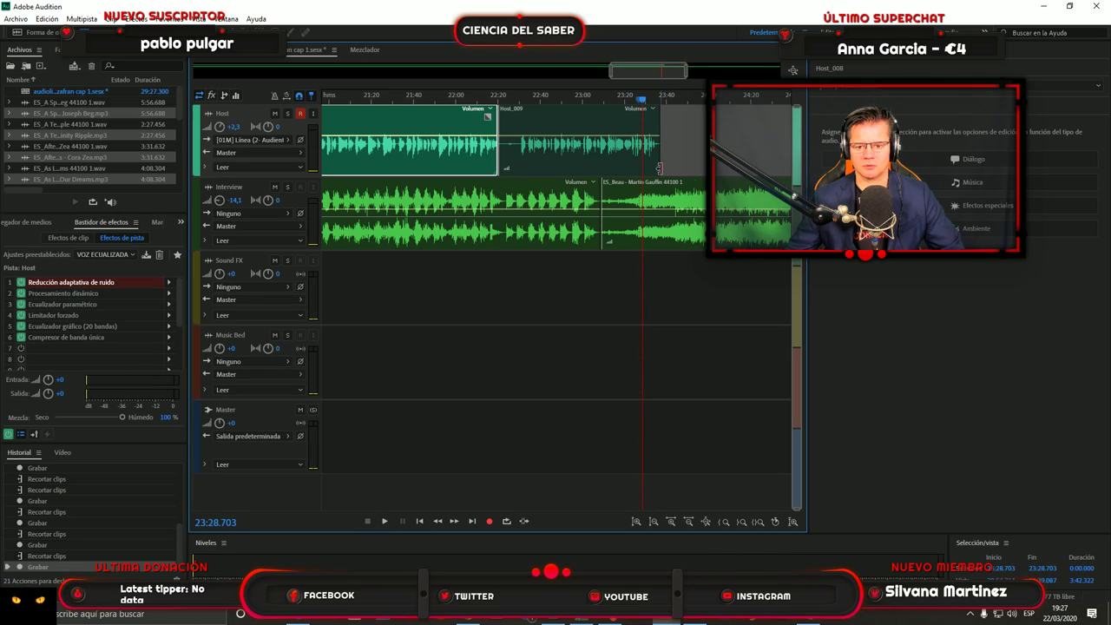
drag(659, 165, 650, 175)
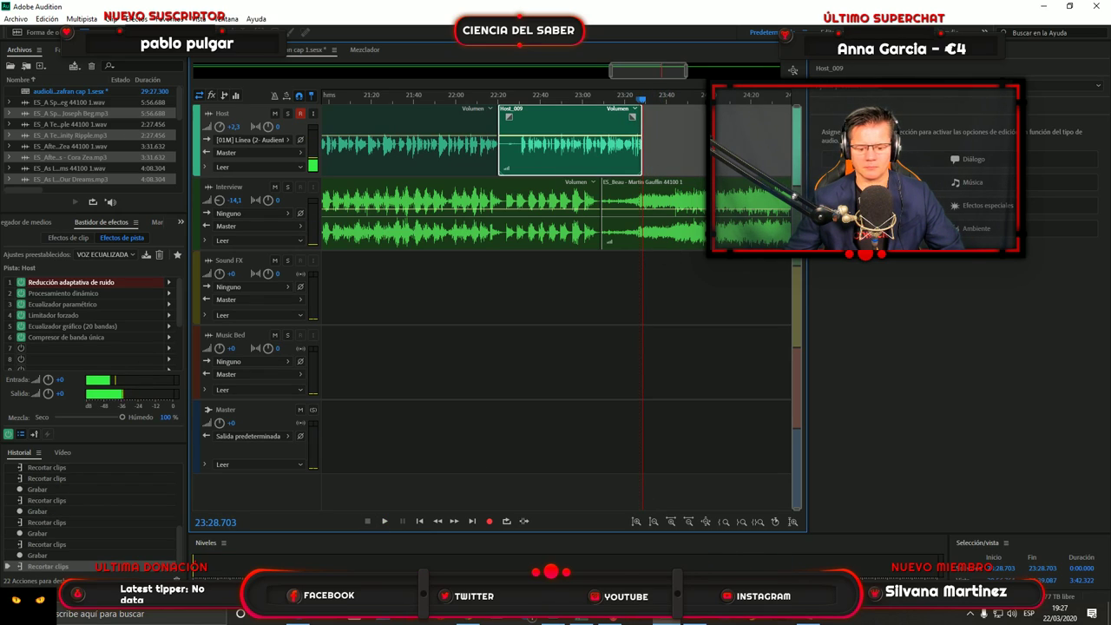
Return to the PDF, review the passage around the highlighted "En una" and briefly check the streaming program.
key(alt+Tab)
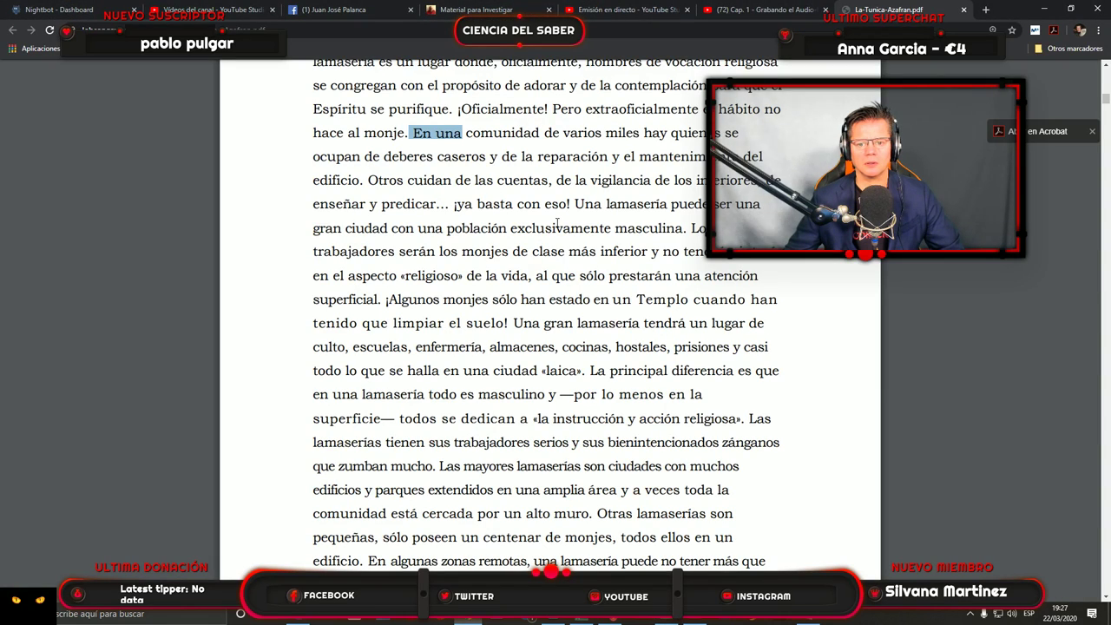
scroll(557, 223, up, 1)
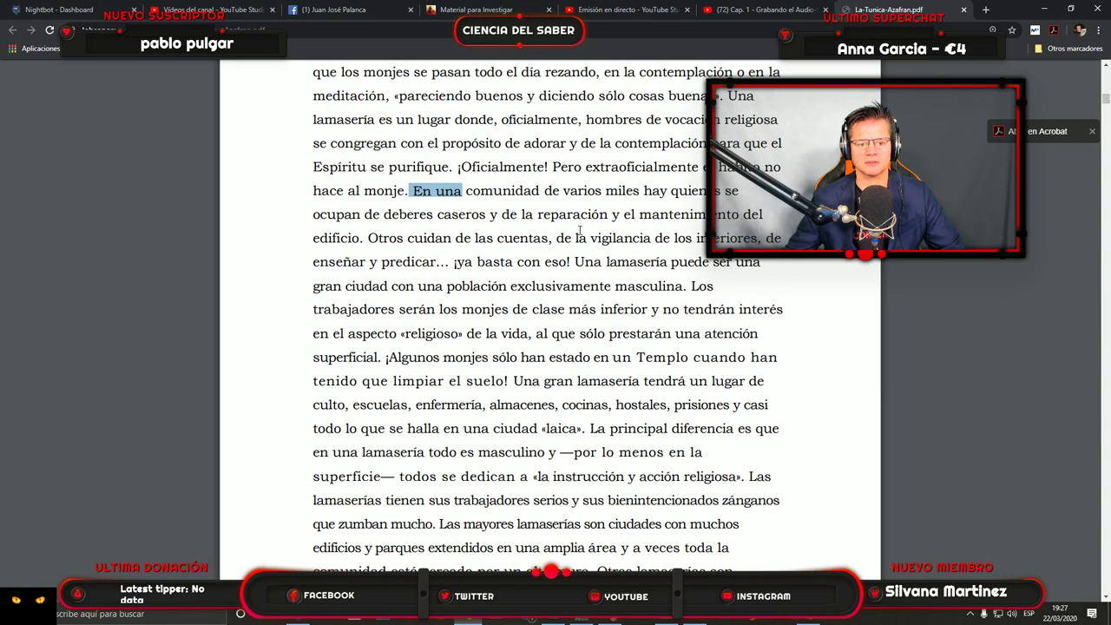
scroll(655, 271, up, 1)
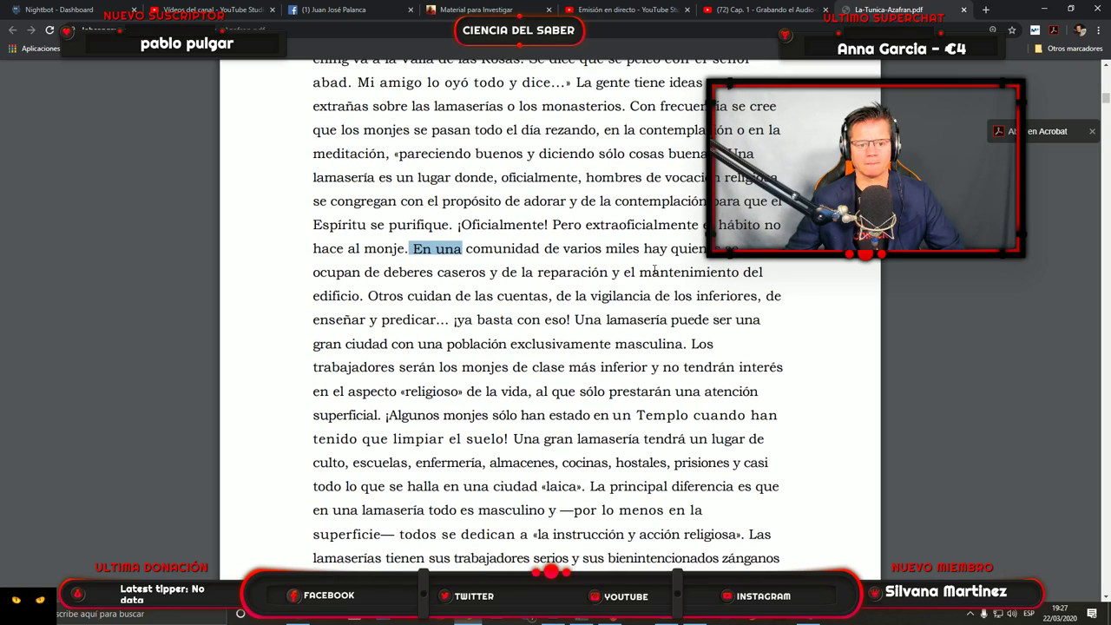
scroll(655, 270, up, 1)
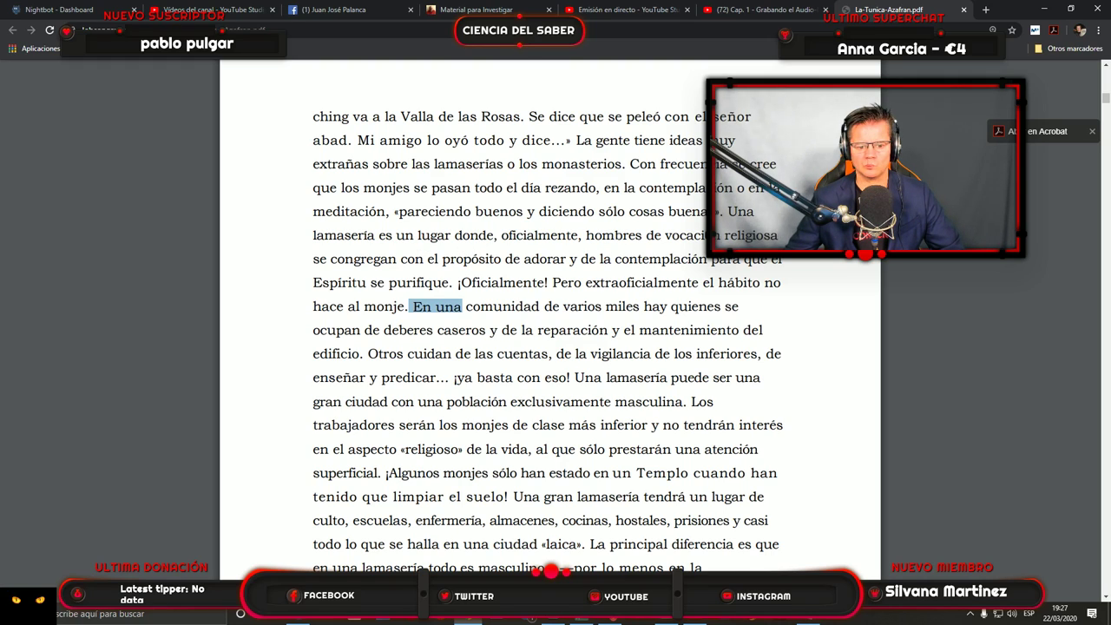
scroll(461, 310, down, 2)
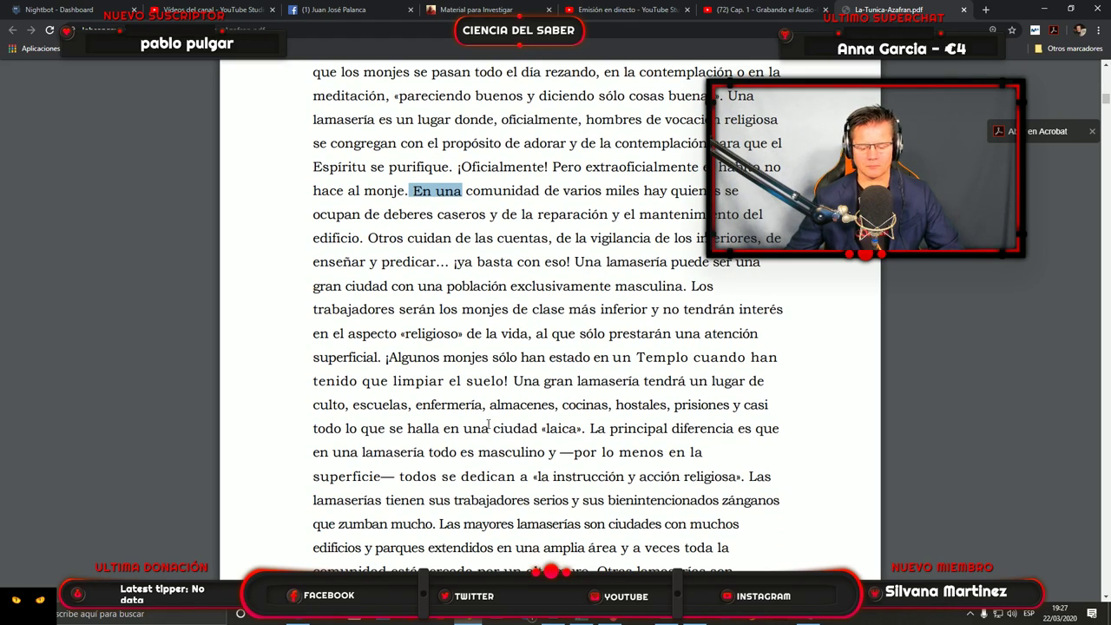
click(584, 618)
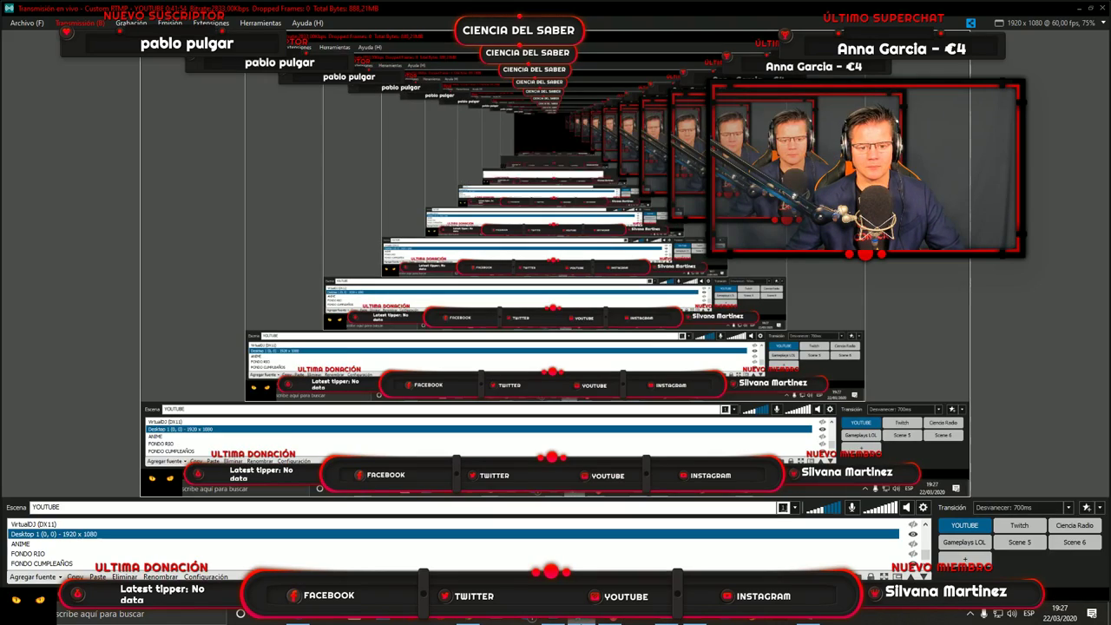
click(584, 617)
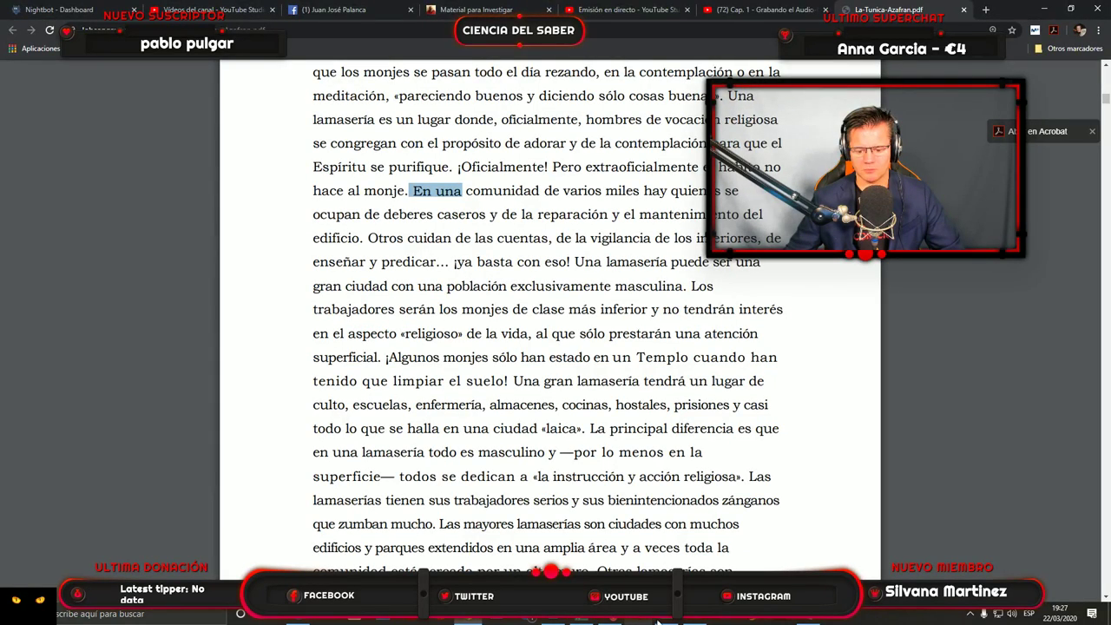
Start a new Host recording in Adobe Audition from 23:28.703 and return to the marked passage of the PDF.
click(667, 618)
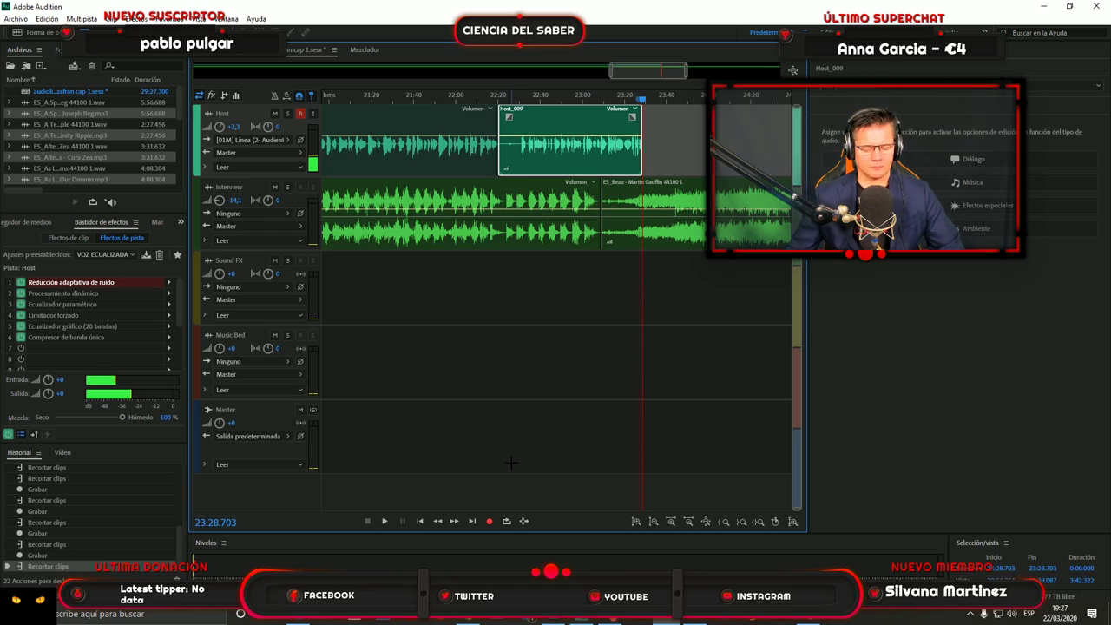
click(495, 523)
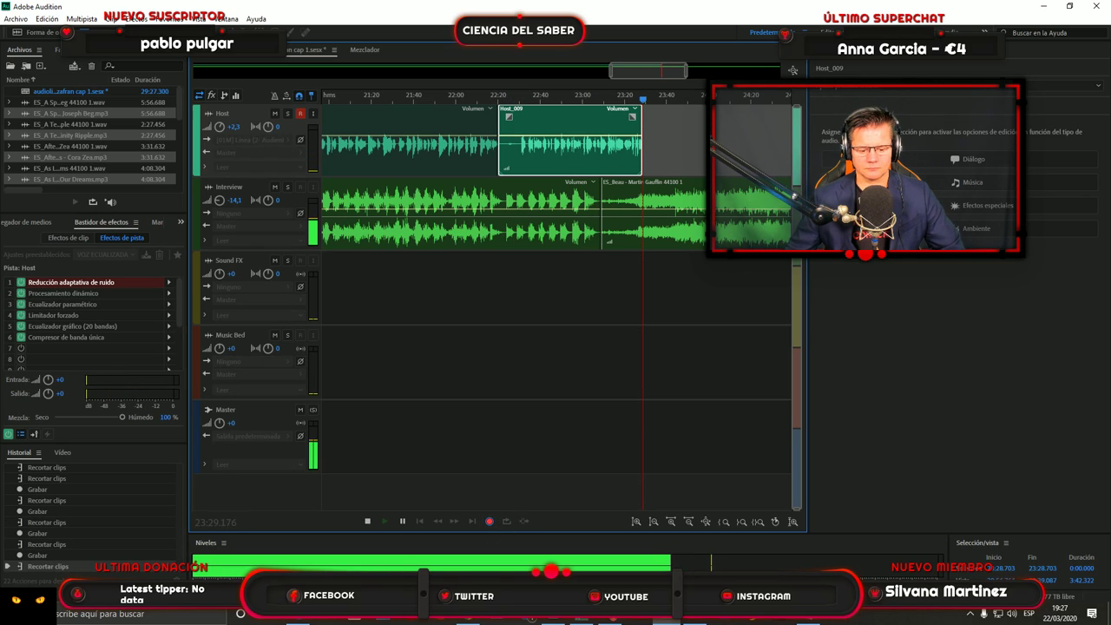
key(alt+Tab)
Follow the narration through the rest of printed page 19 and continue onto the page beginning "zosos o enérgicos".
scroll(625, 393, down, 3)
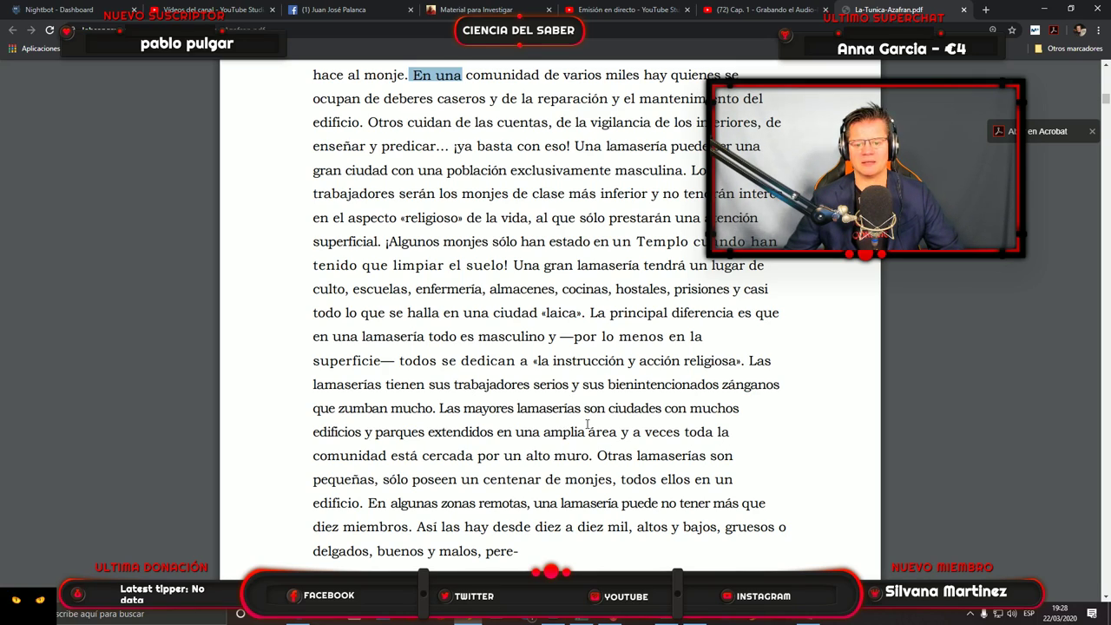
scroll(588, 424, down, 1)
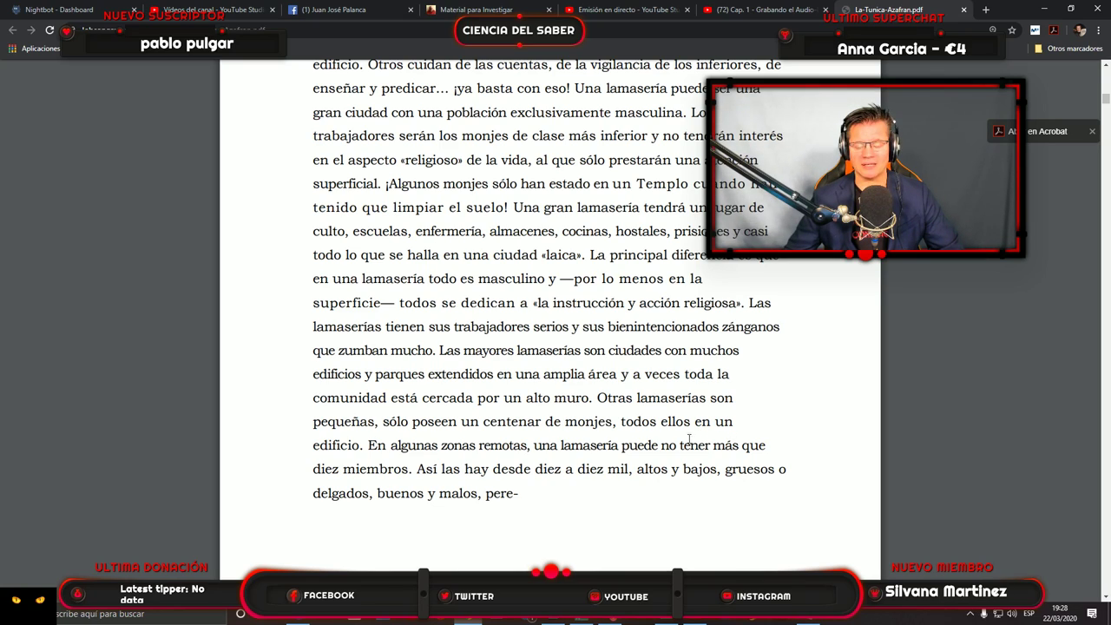
scroll(668, 437, down, 1)
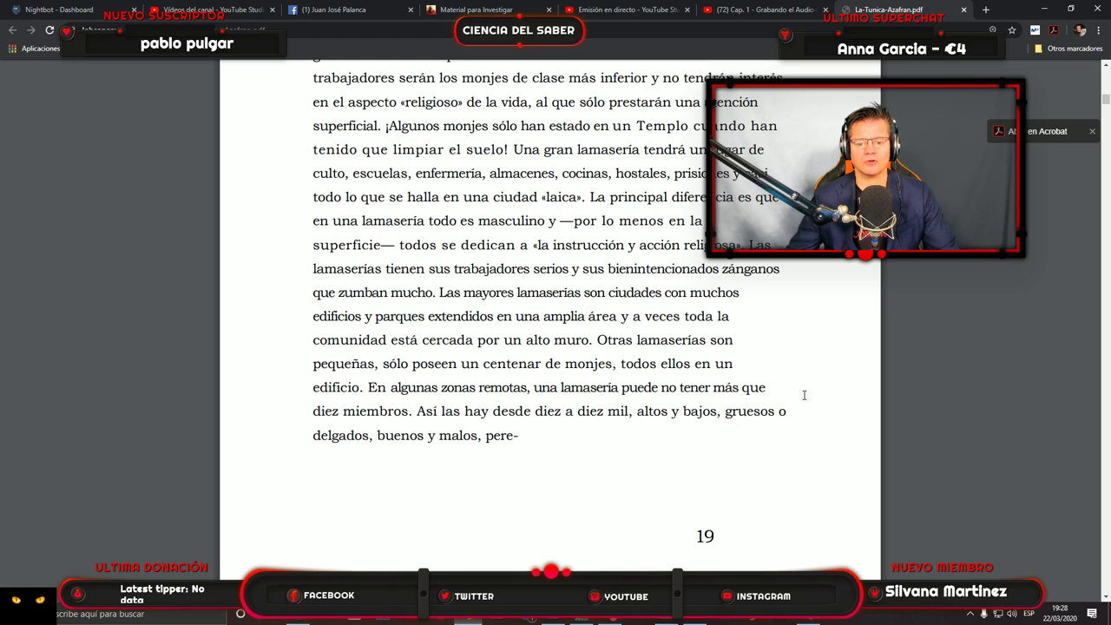
scroll(686, 404, down, 3)
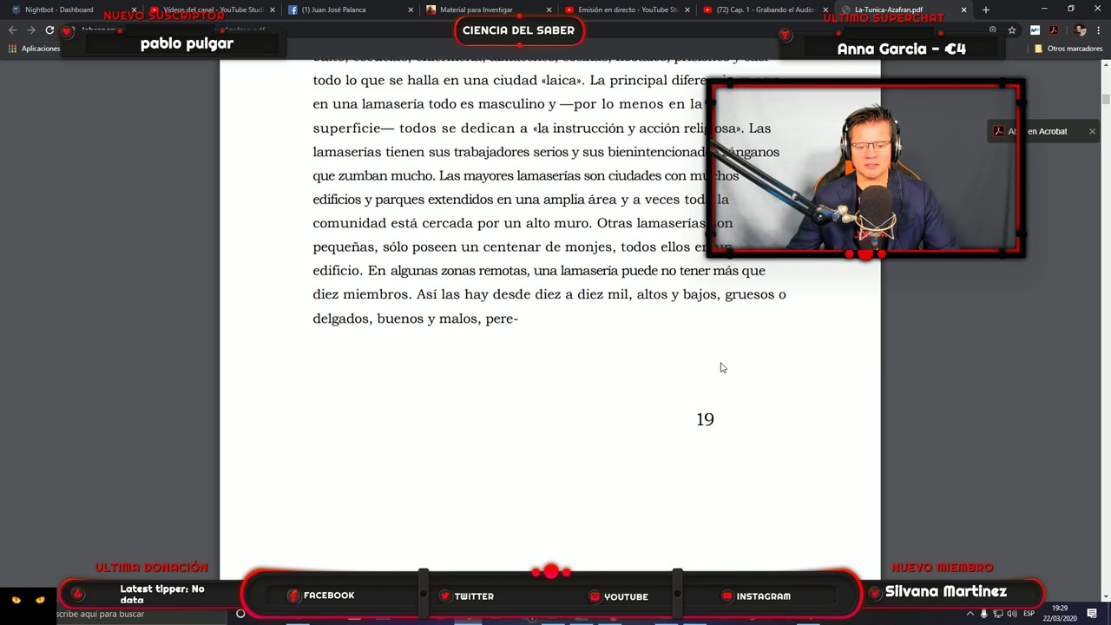
scroll(719, 368, down, 2)
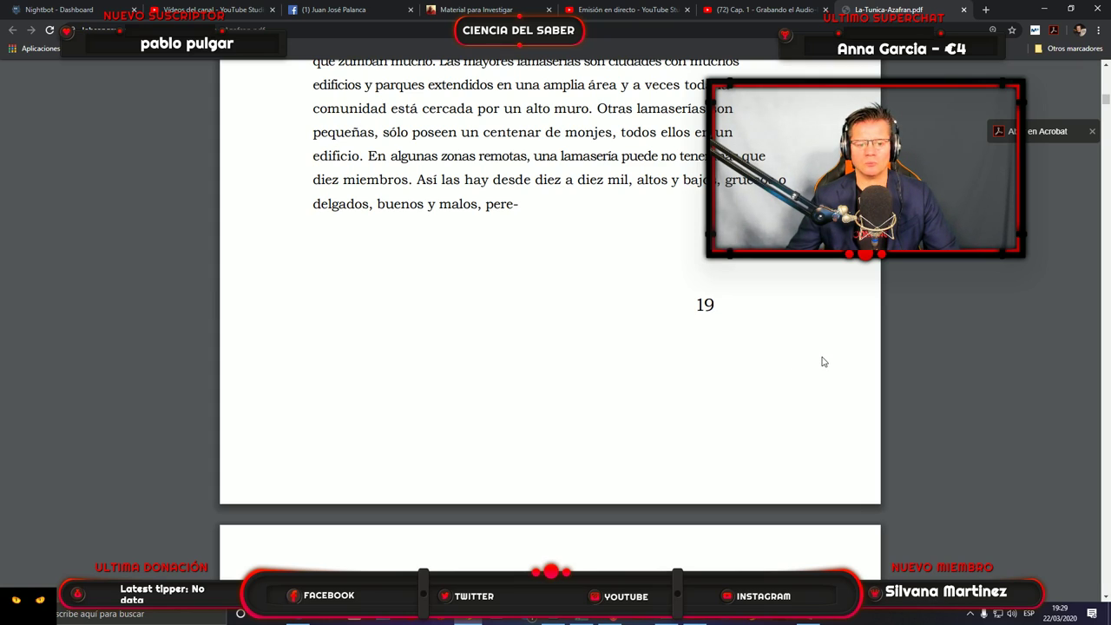
scroll(764, 349, down, 4)
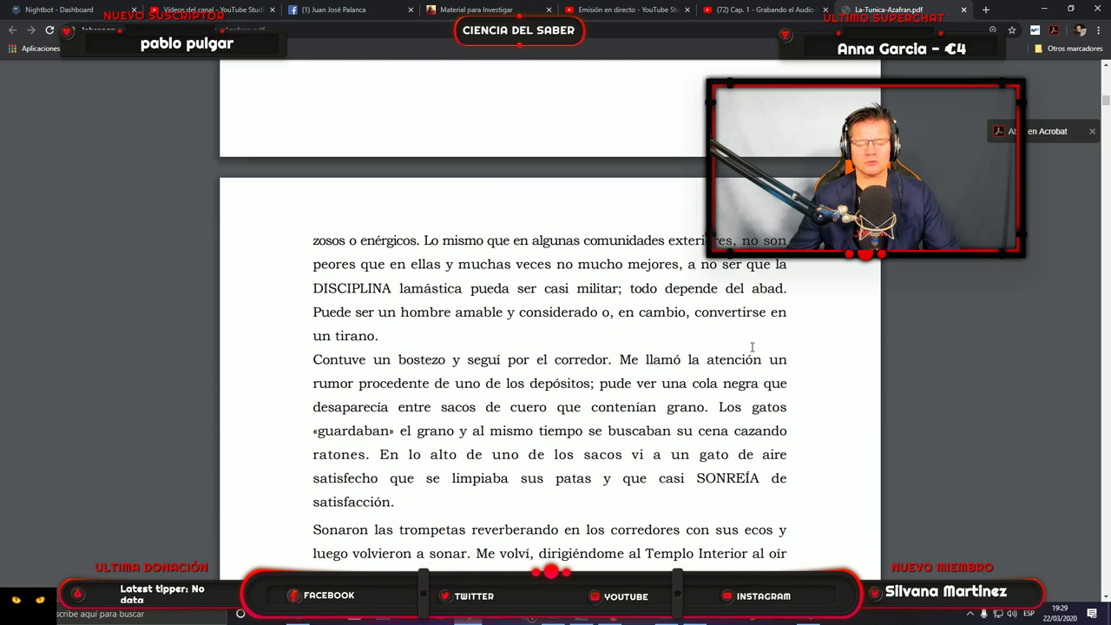
Follow the narration down to the "Sonaron las trompetas" paragraph and highlight "Me volví" as the restart point.
scroll(755, 351, down, 1)
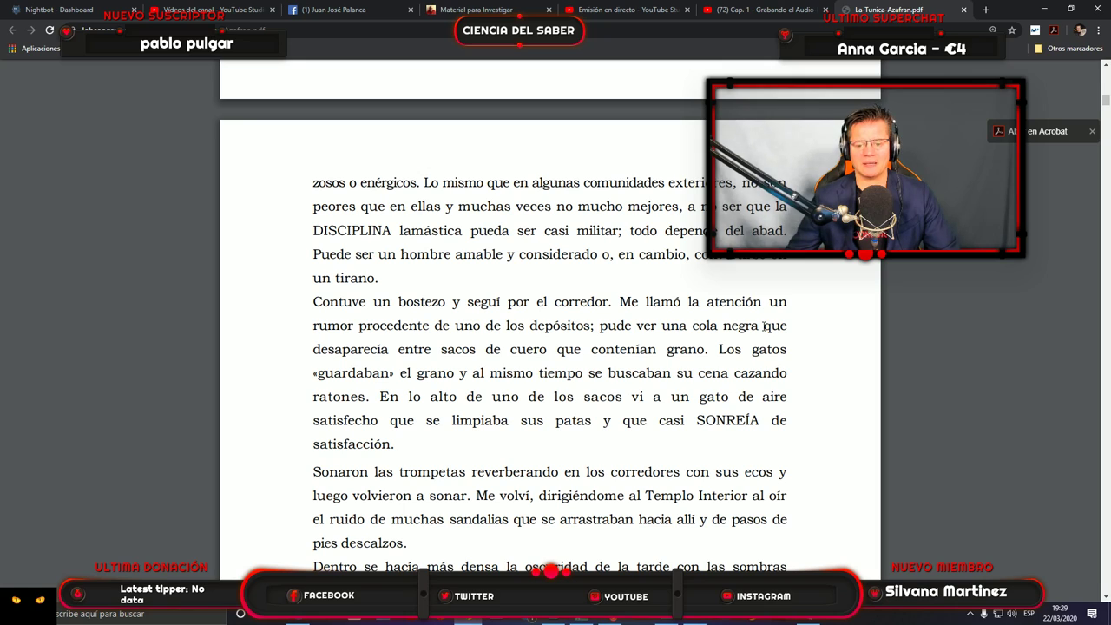
scroll(668, 349, down, 1)
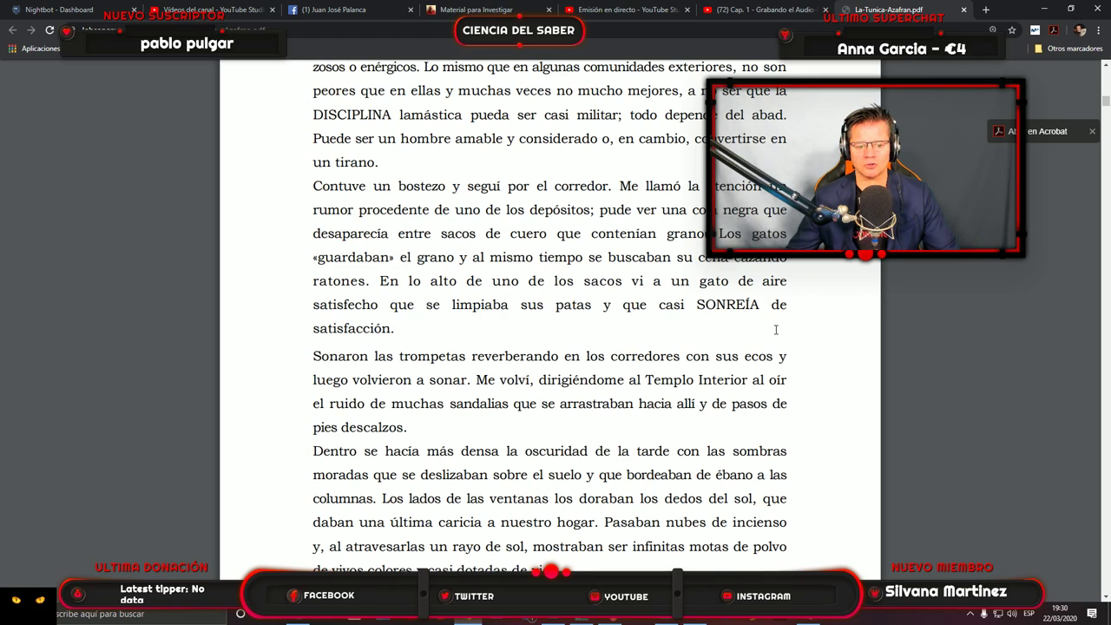
scroll(676, 334, down, 3)
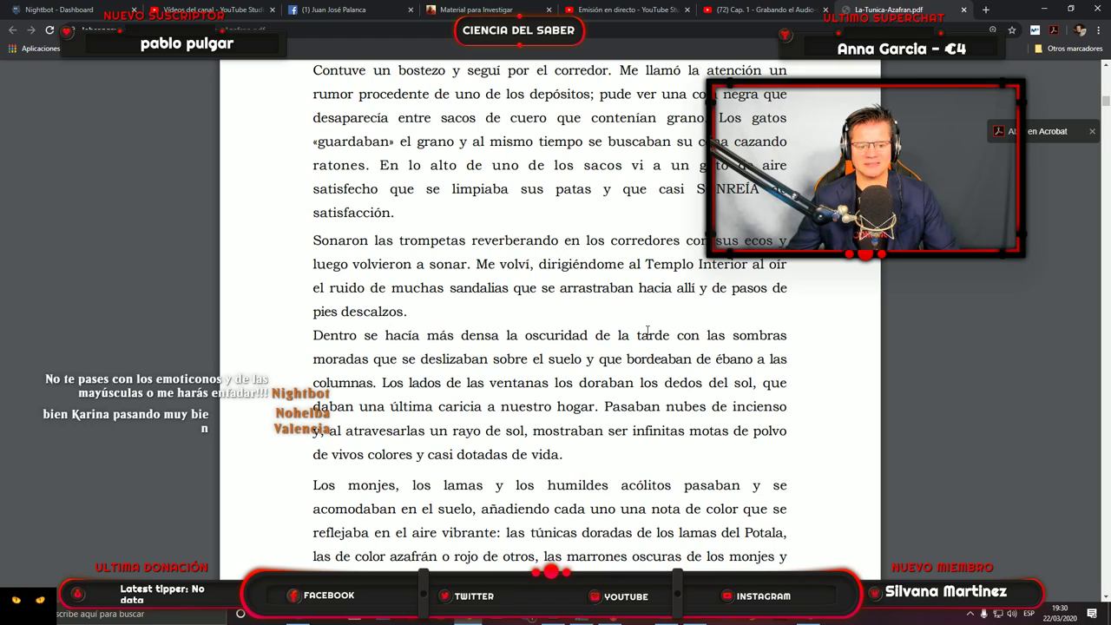
scroll(666, 317, down, 1)
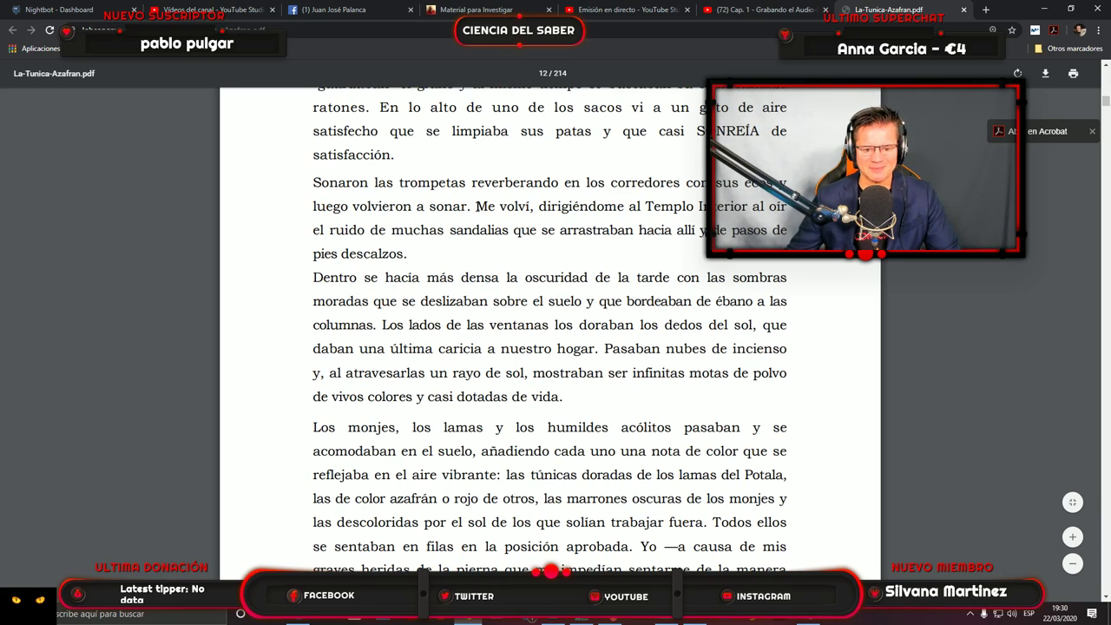
drag(471, 207, 531, 212)
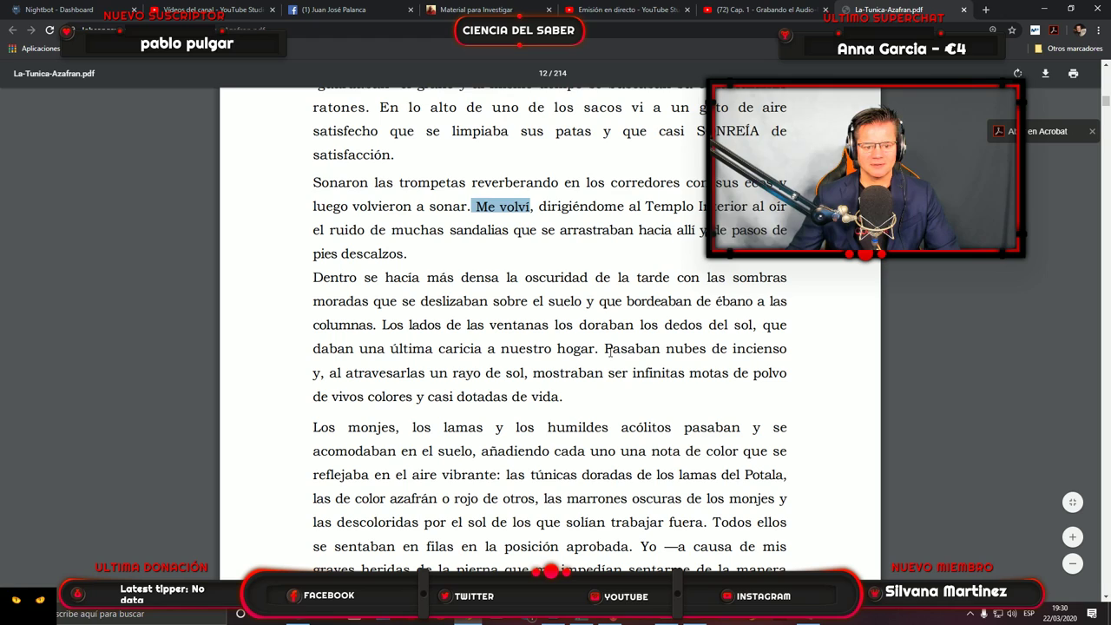
Switch to Adobe Audition, stop the Host recording and play back its last seconds to locate the cut point near 26:04.594.
click(666, 618)
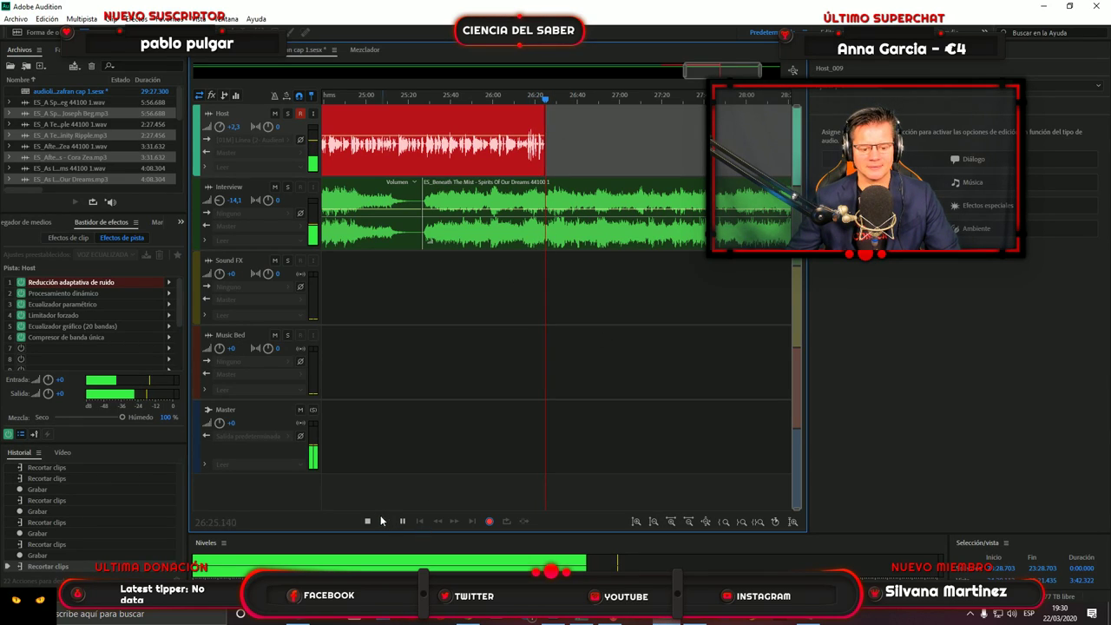
click(368, 522)
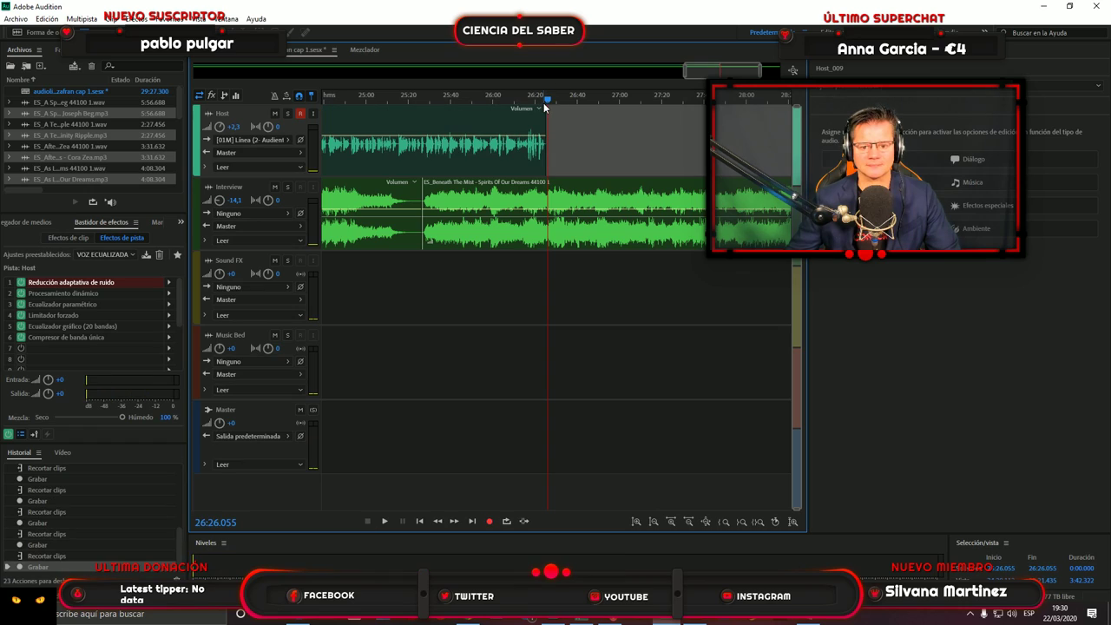
drag(548, 103, 512, 114)
click(385, 521)
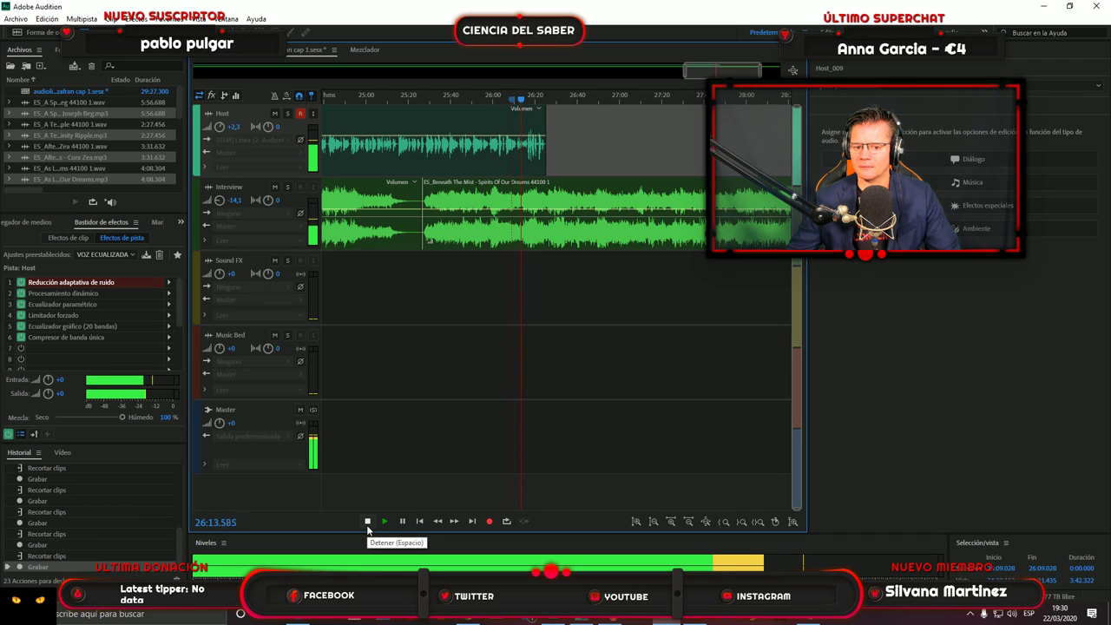
click(367, 522)
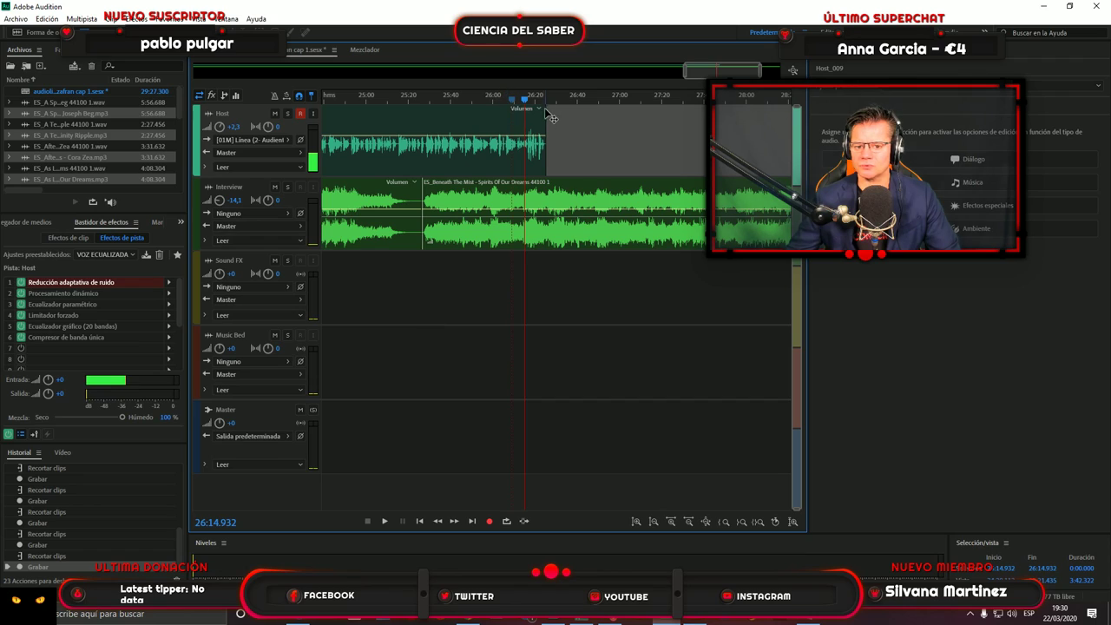
click(499, 95)
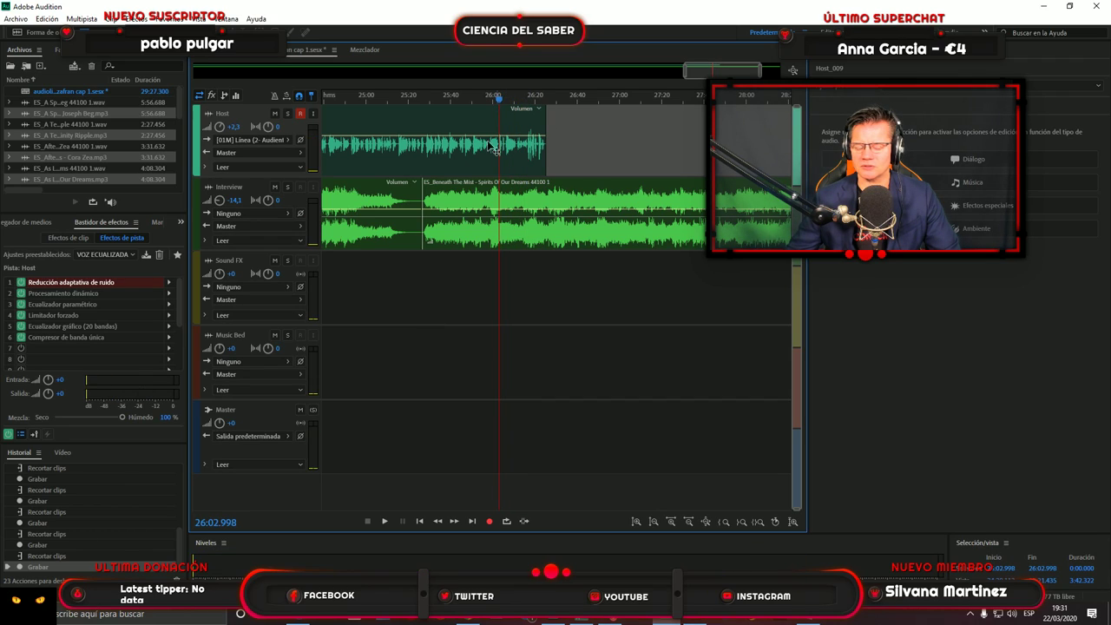
click(384, 521)
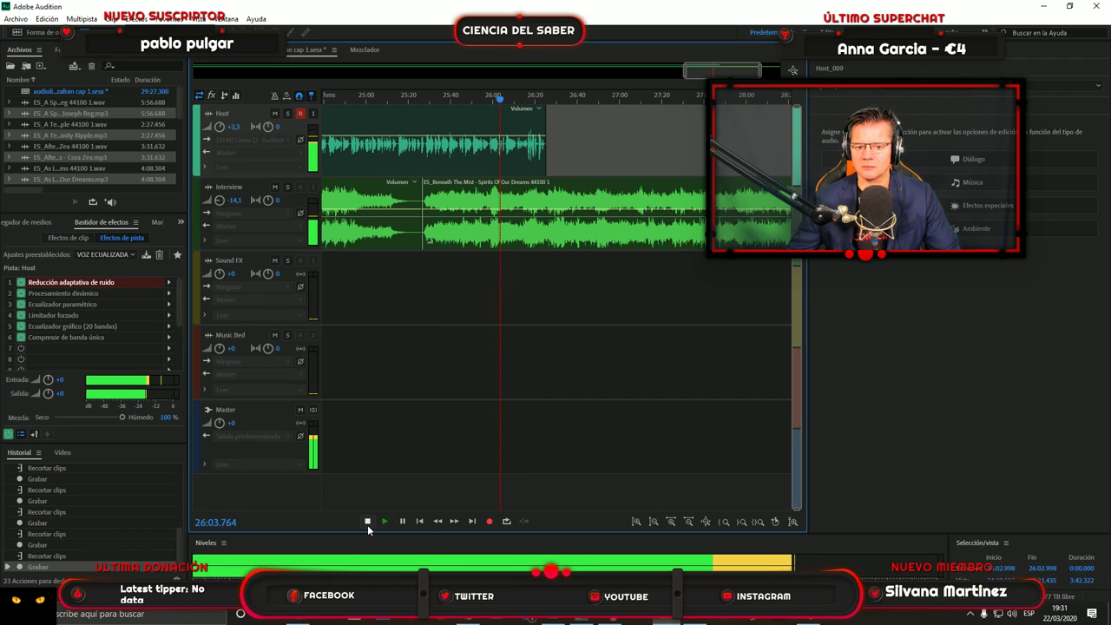
click(367, 522)
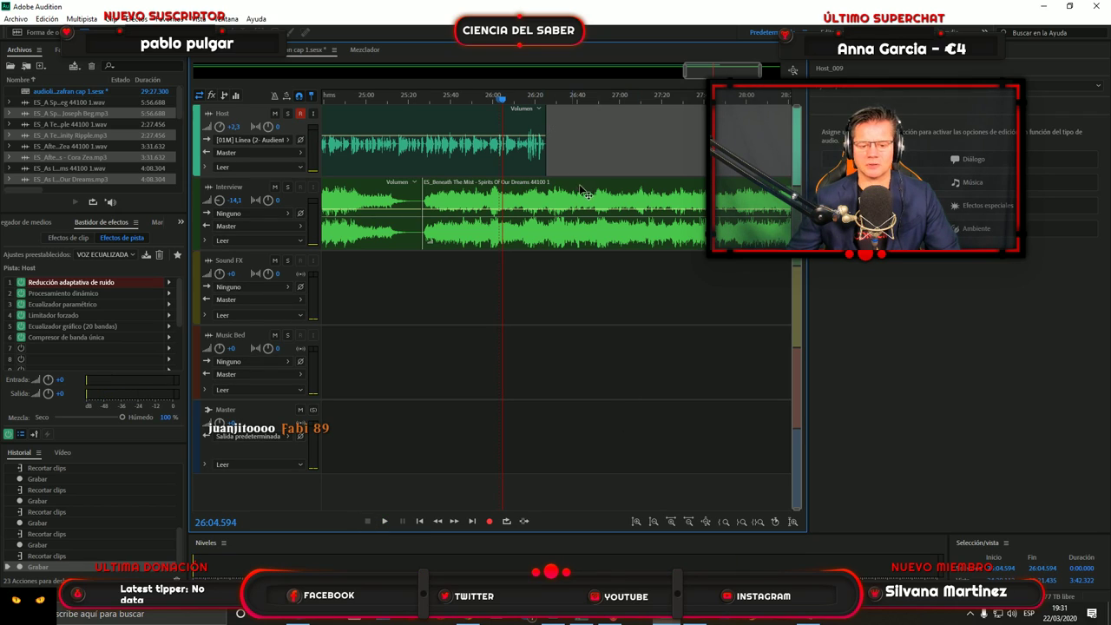
Trim the end of the Host clip back to 26:04.594 and play it from 26:02.449 to check the cut.
drag(549, 184, 503, 184)
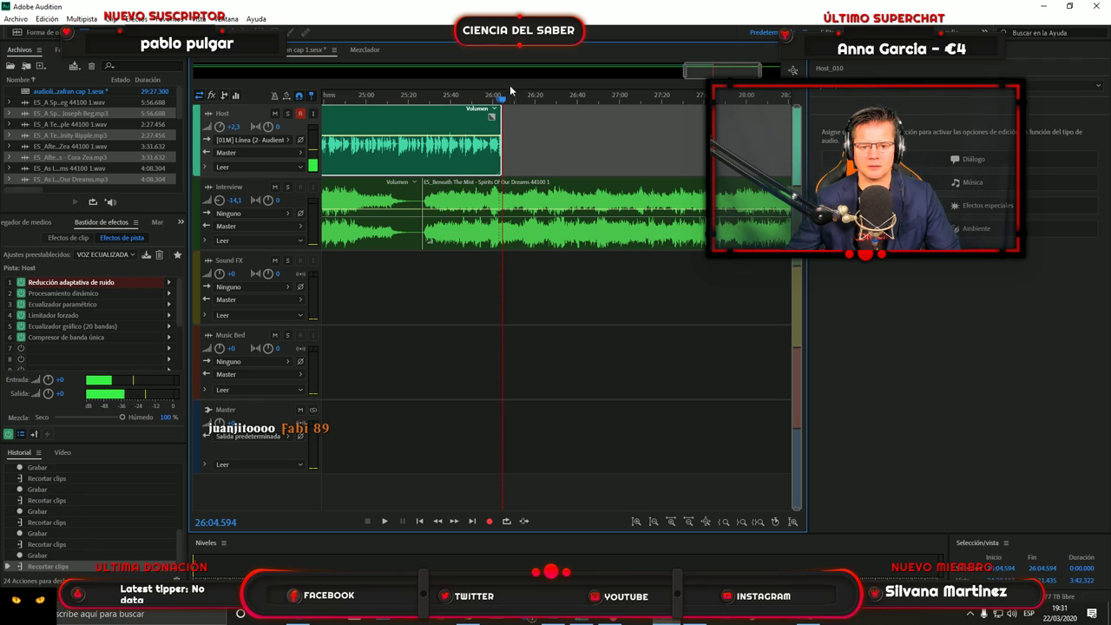
drag(502, 104, 499, 103)
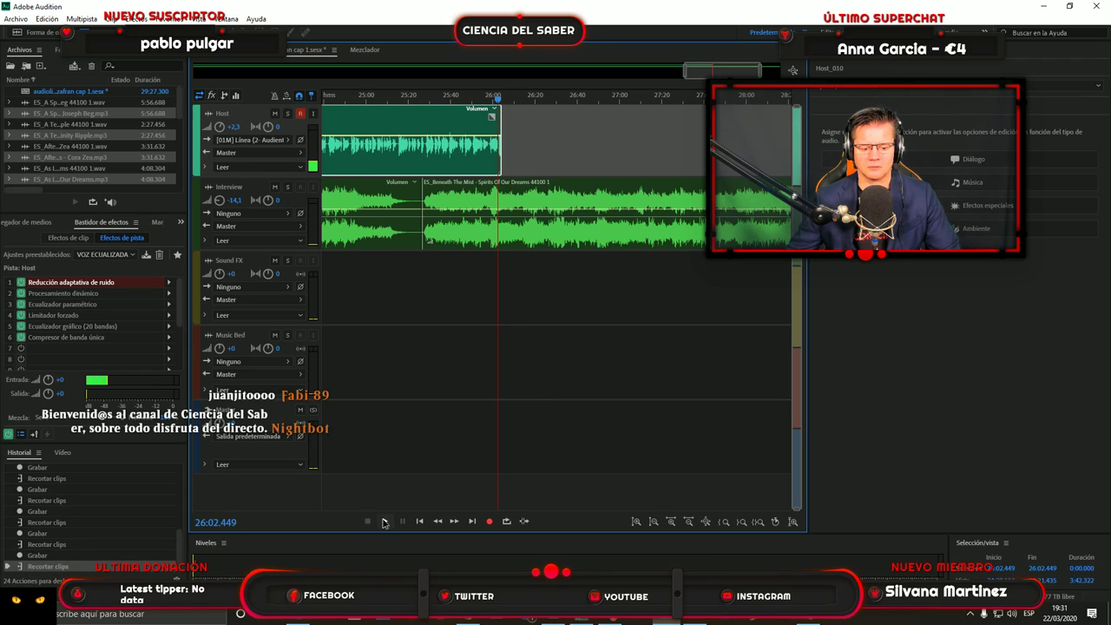
click(385, 521)
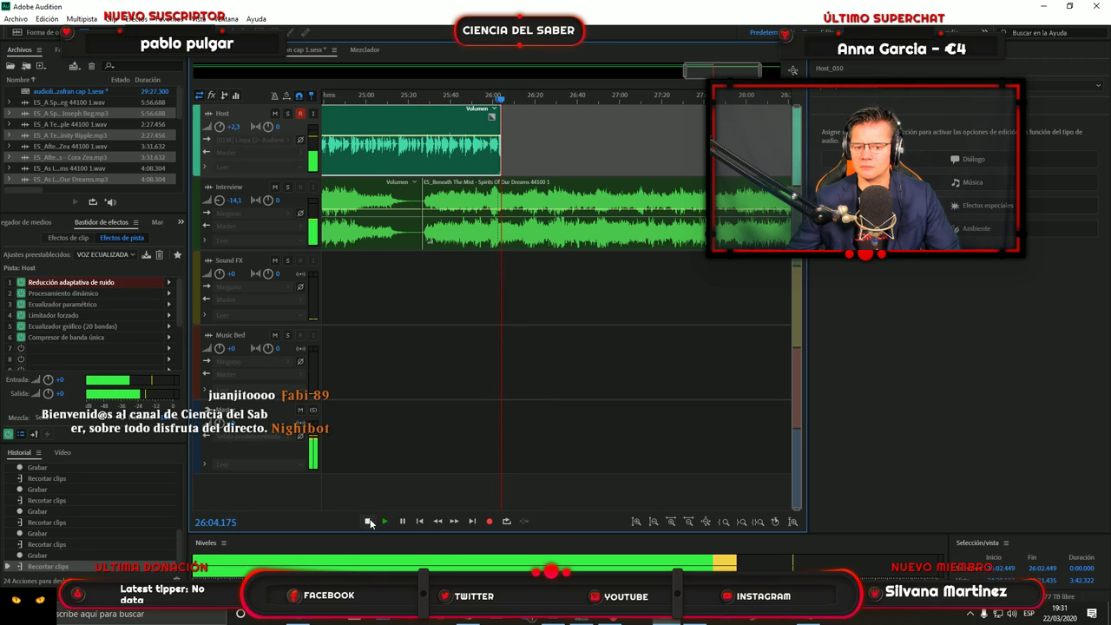
click(368, 521)
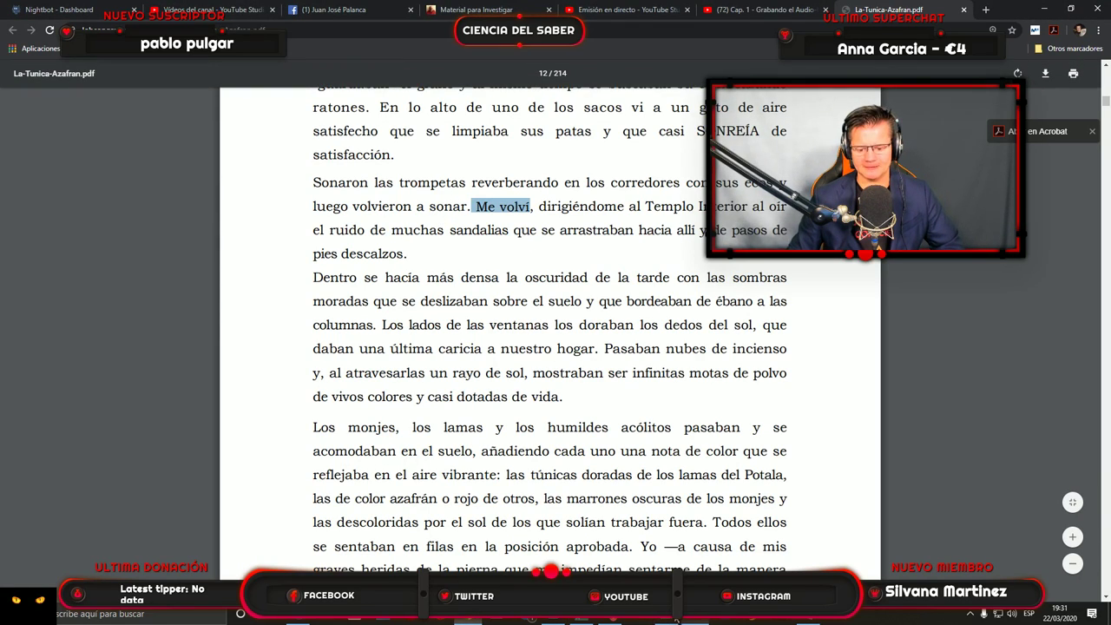
Record a new Host take from 26:04.478 while following the PDF through the end of printed page 20 onto the page beginning "dada—".
click(668, 621)
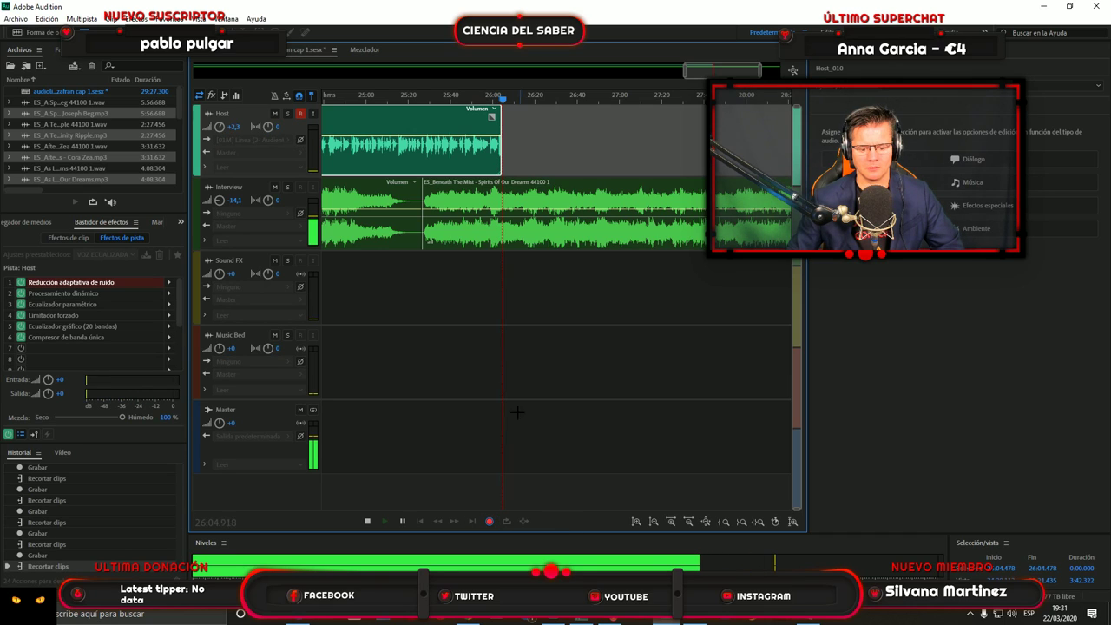
key(alt+Tab)
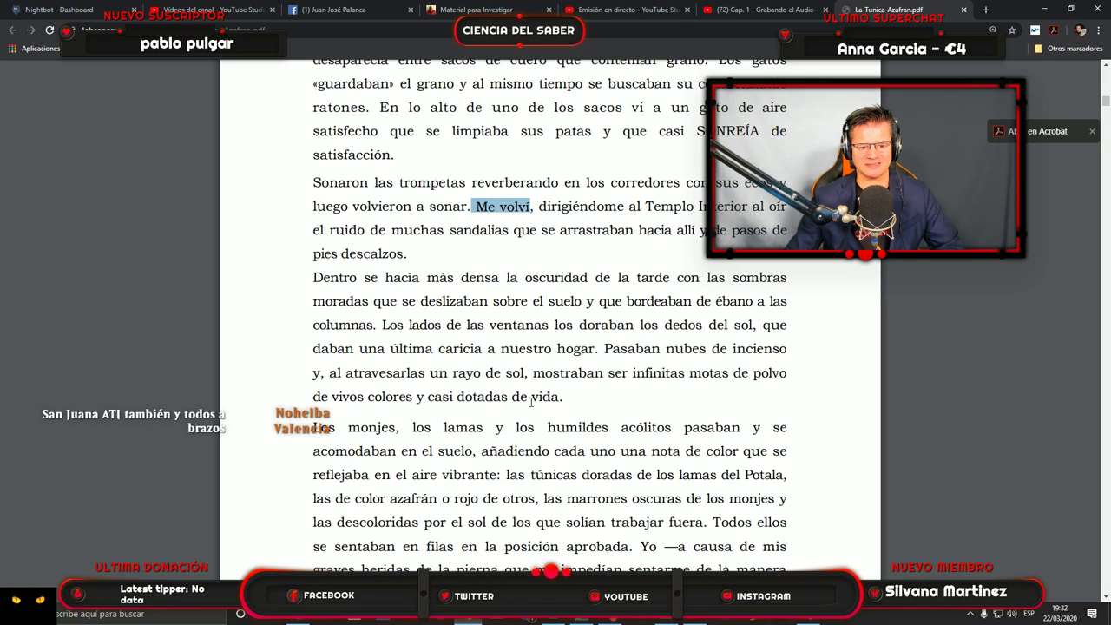
scroll(600, 403, down, 2)
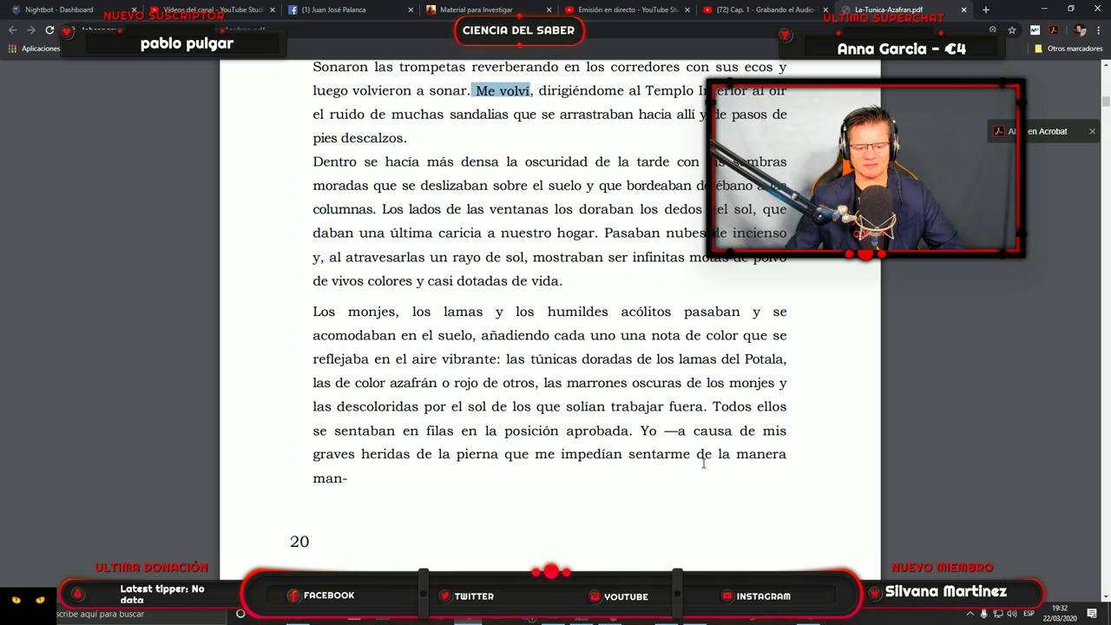
scroll(573, 443, down, 3)
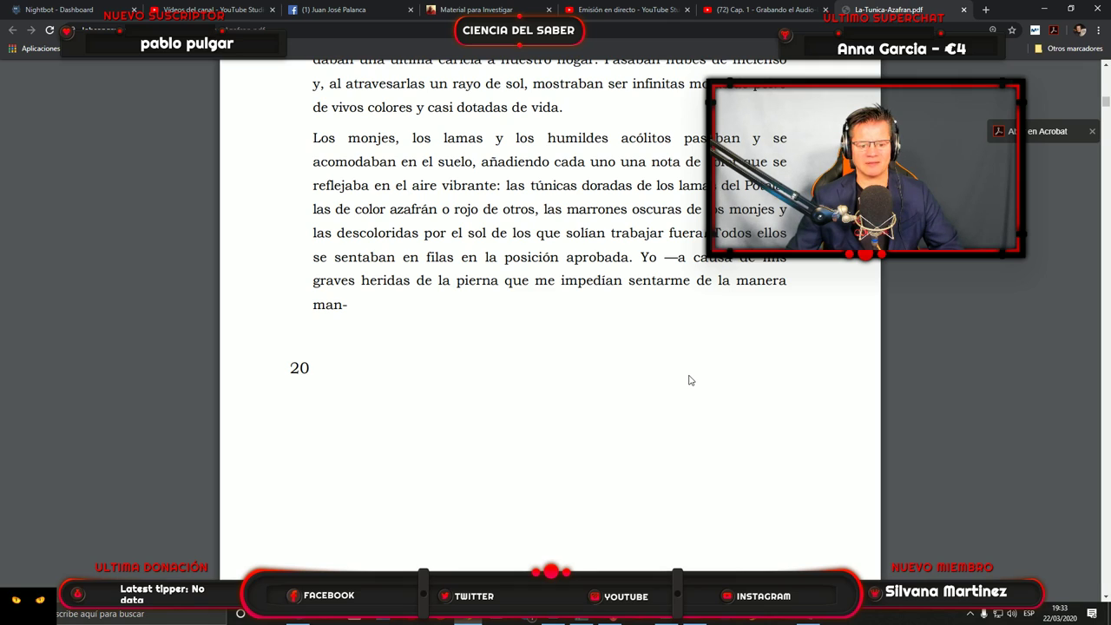
scroll(632, 377, down, 5)
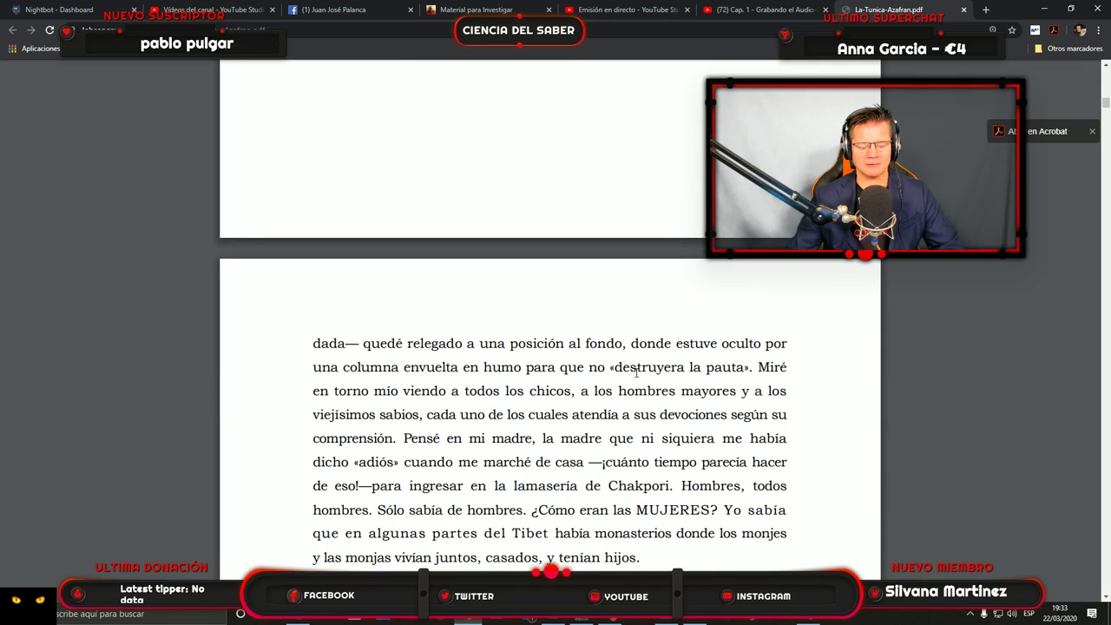
scroll(636, 373, down, 3)
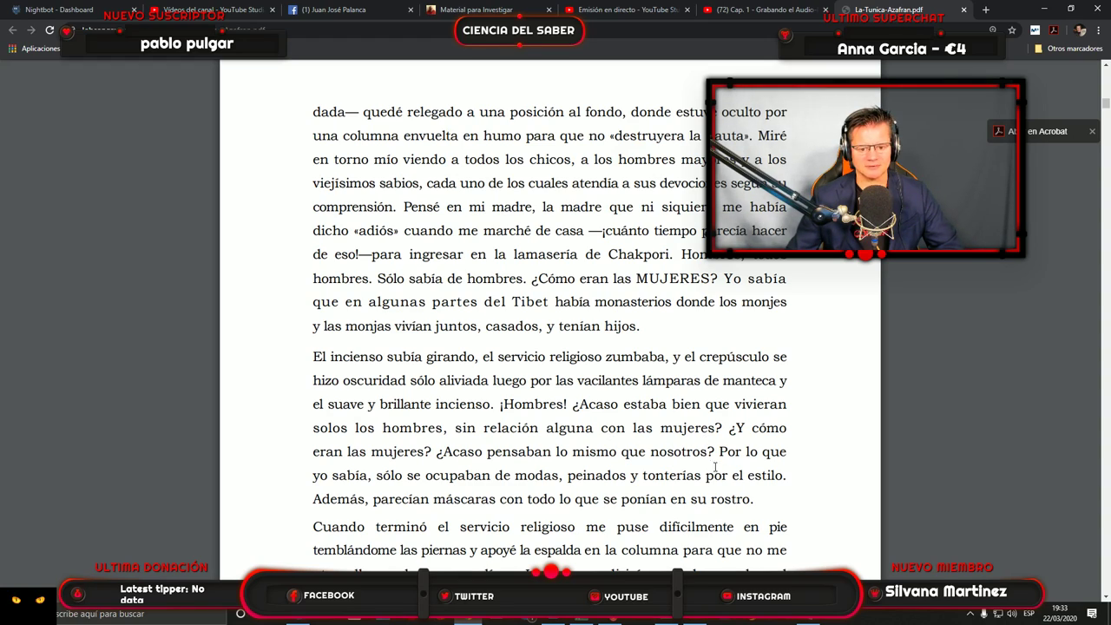
Stop the recording in Adobe Audition, locate the cut point near 27:55.997 by playback, and highlight "¿Cómo" in the PDF as the restart point.
key(alt+Tab)
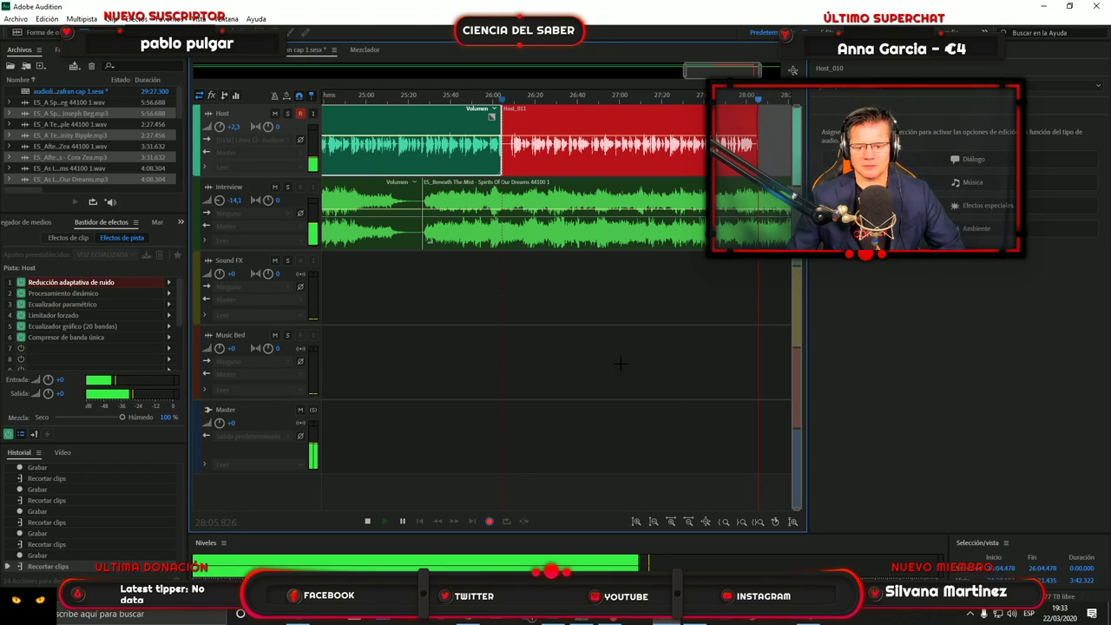
click(367, 521)
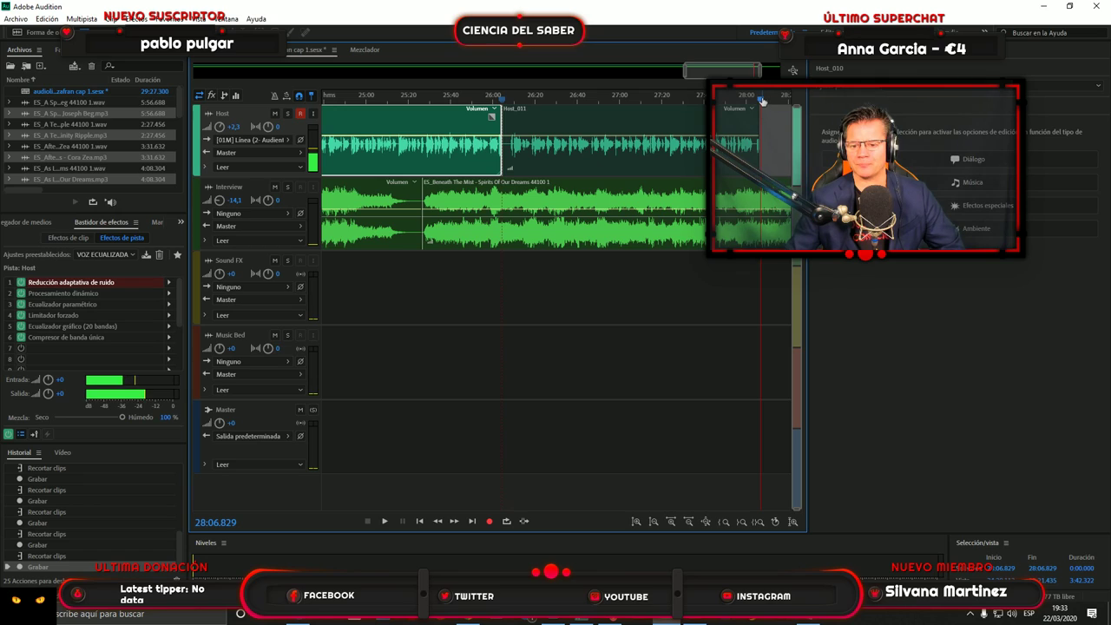
drag(760, 99, 732, 99)
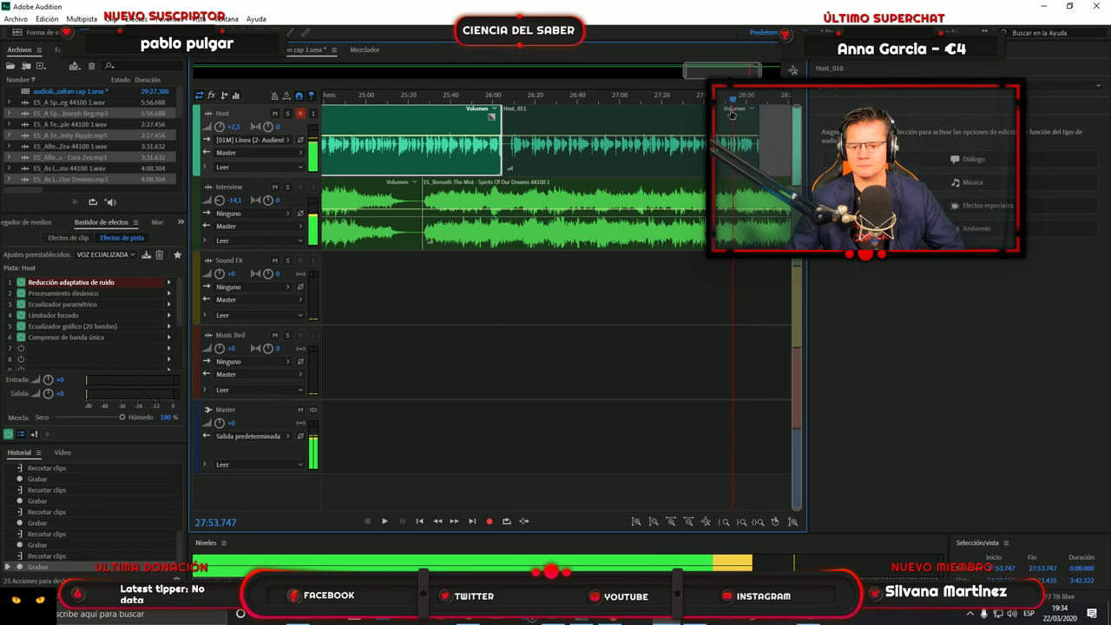
click(387, 521)
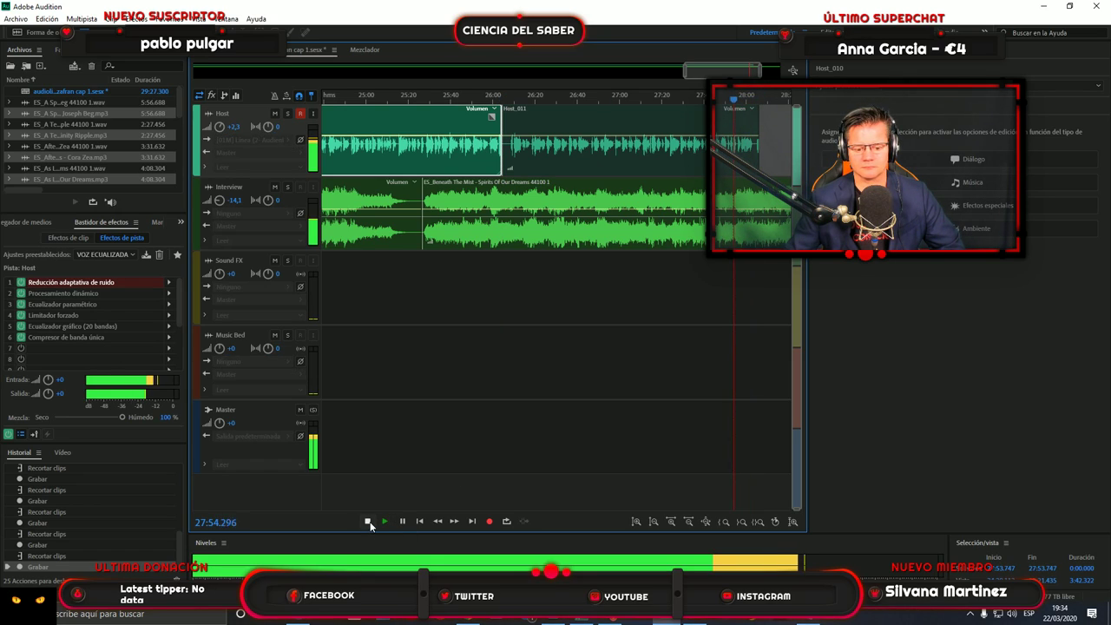
click(368, 521)
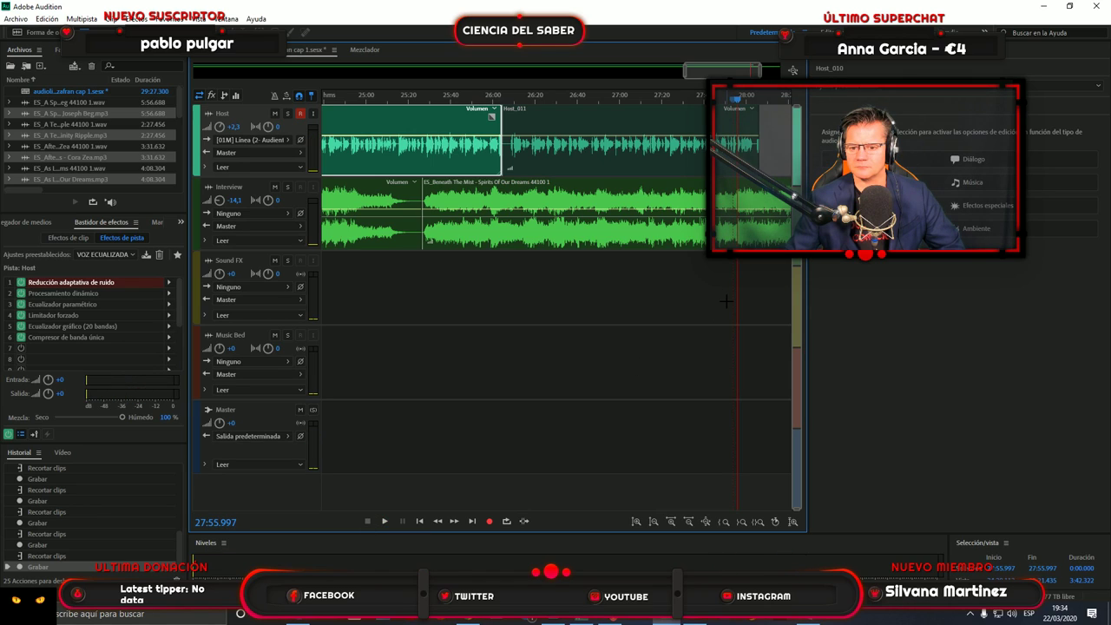
click(468, 618)
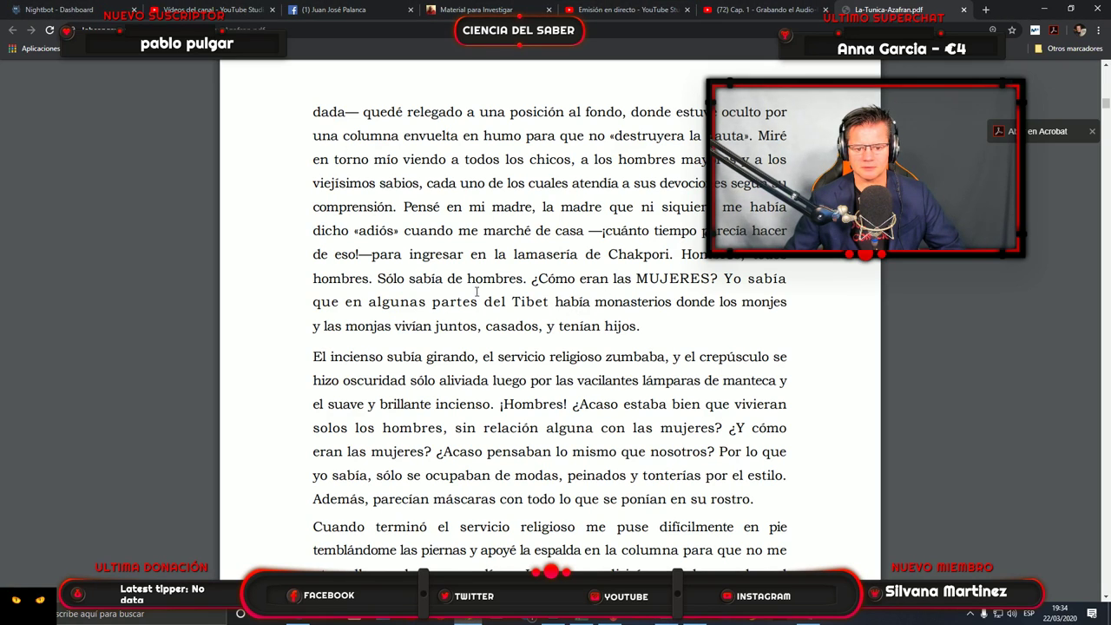
drag(532, 278, 575, 280)
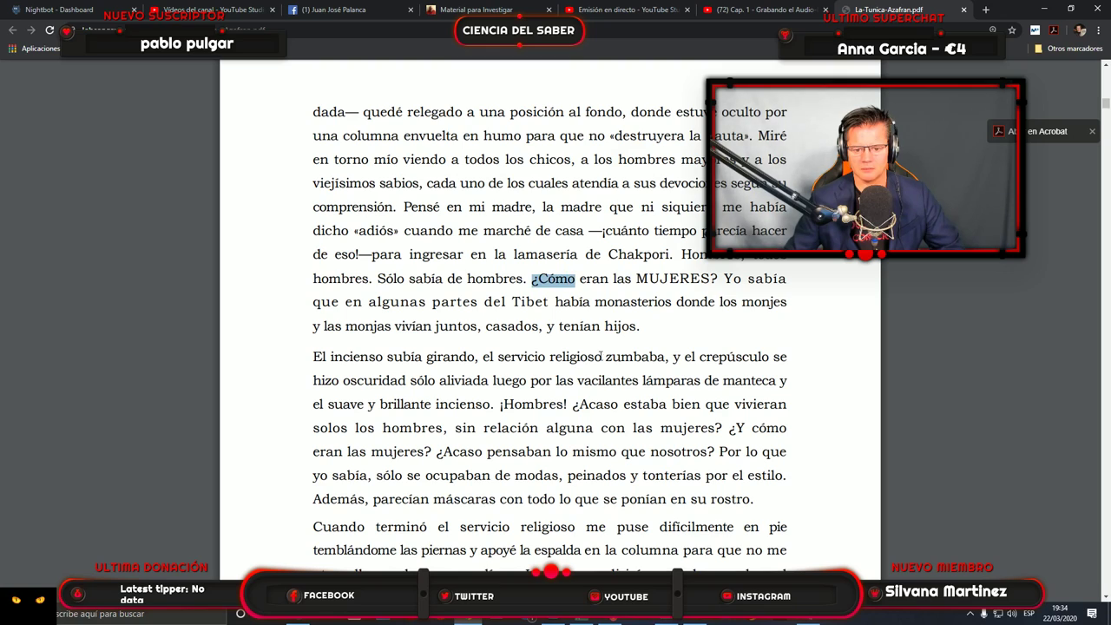
Back in Adobe Audition, trim the end of the Host_011 clip to the playhead at 27:55.997 and play back the cut.
key(alt+Tab)
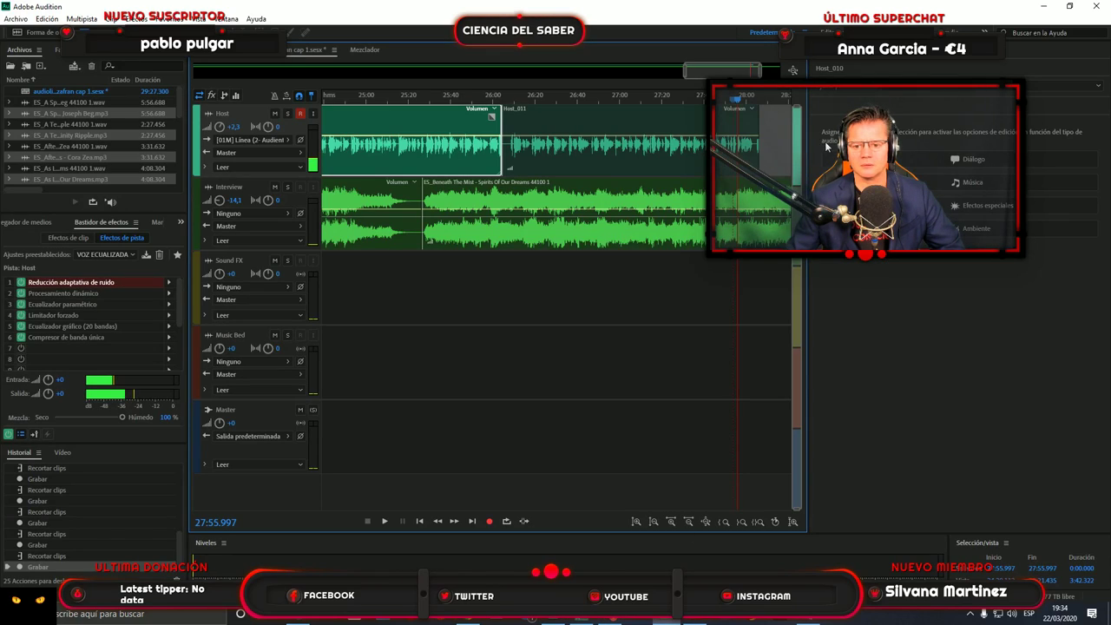
drag(761, 165, 736, 165)
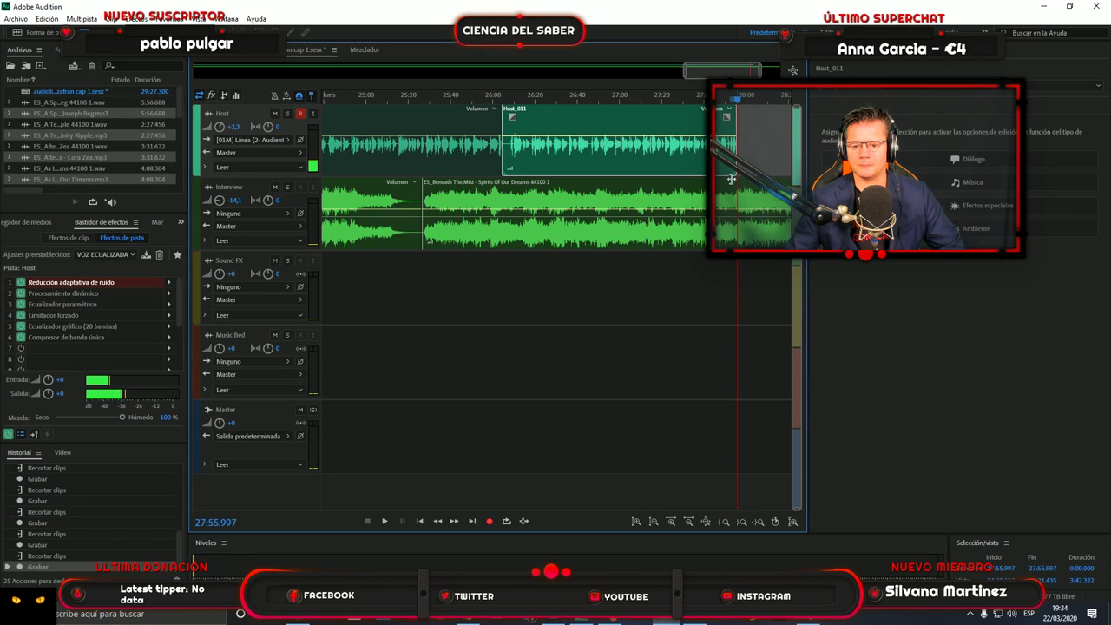
click(734, 93)
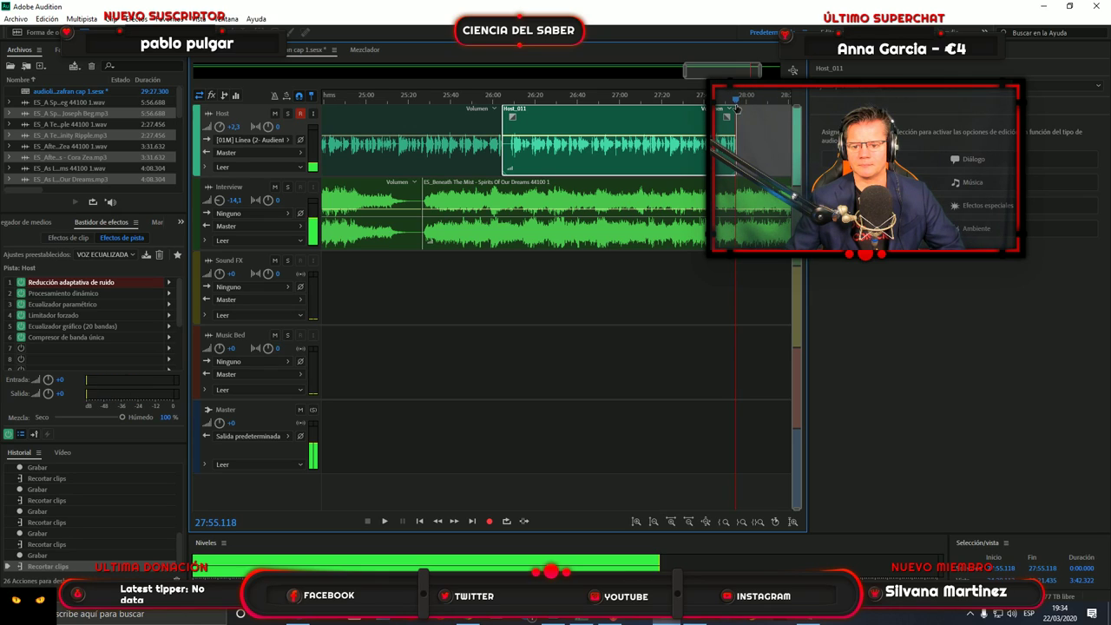
click(385, 520)
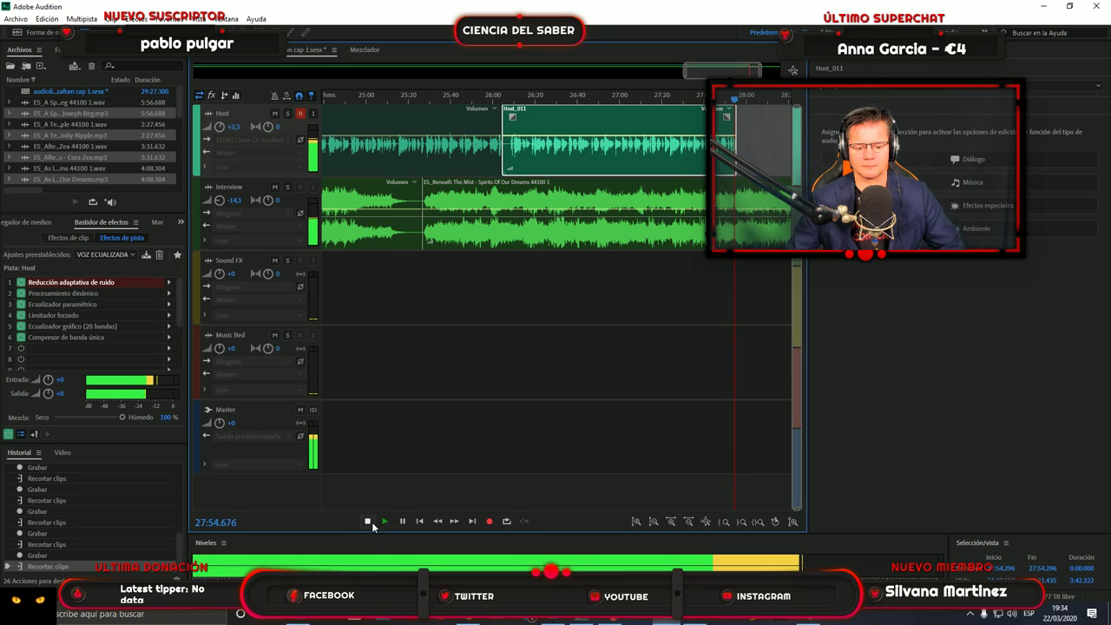
click(368, 521)
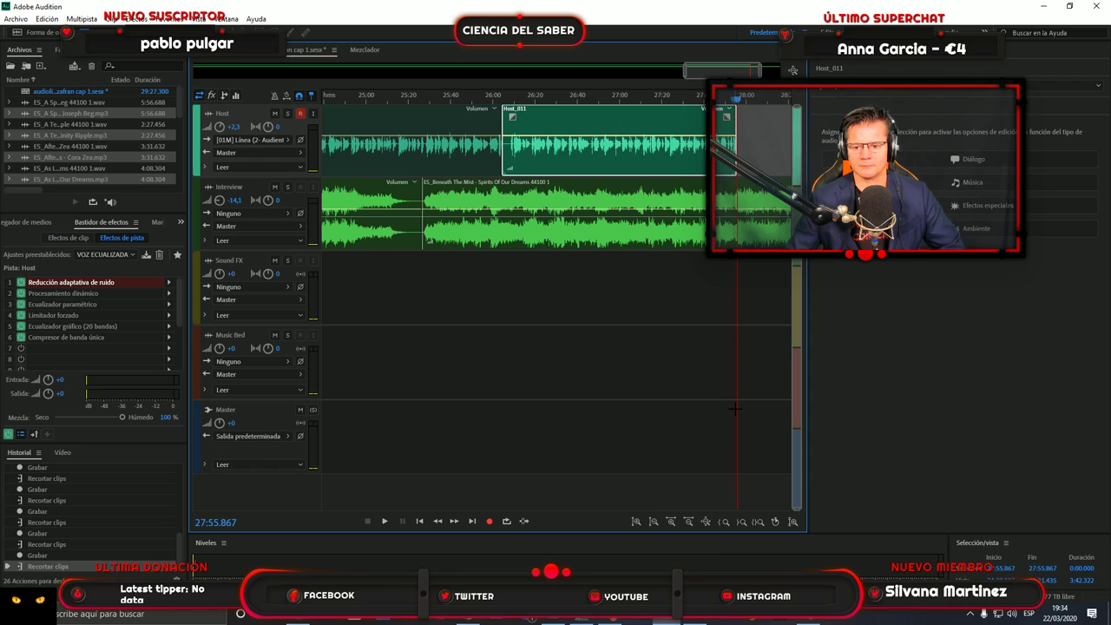
Record a new Host take from 27:55.867 while following the PDF from the highlighted "¿Cómo" to the end of printed page 21.
click(489, 521)
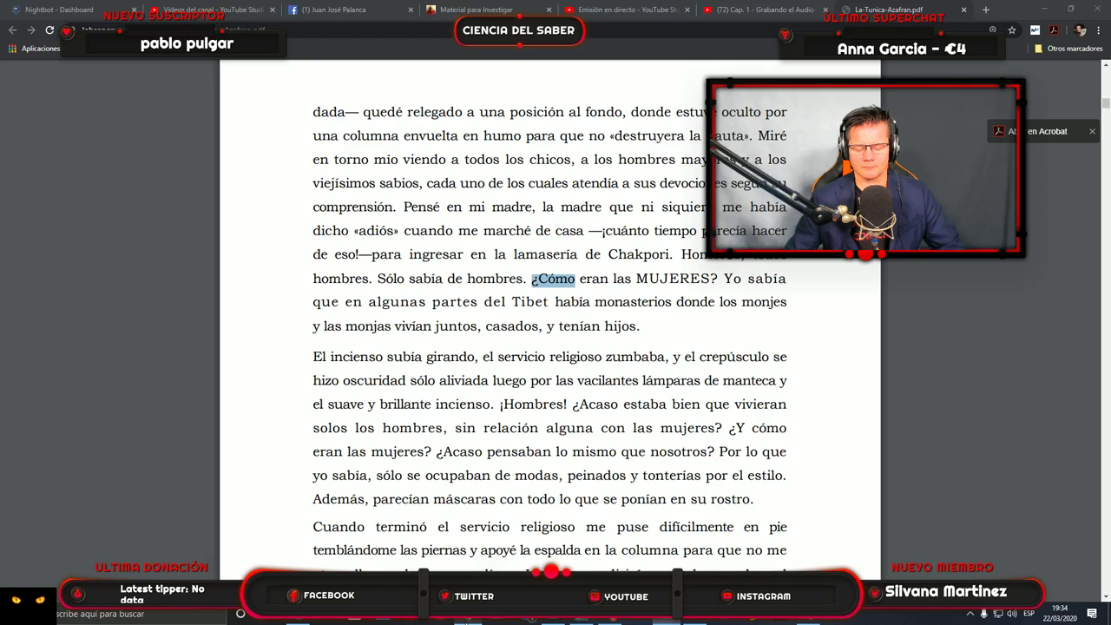
key(alt+Tab)
scroll(653, 386, down, 3)
scroll(642, 392, up, 1)
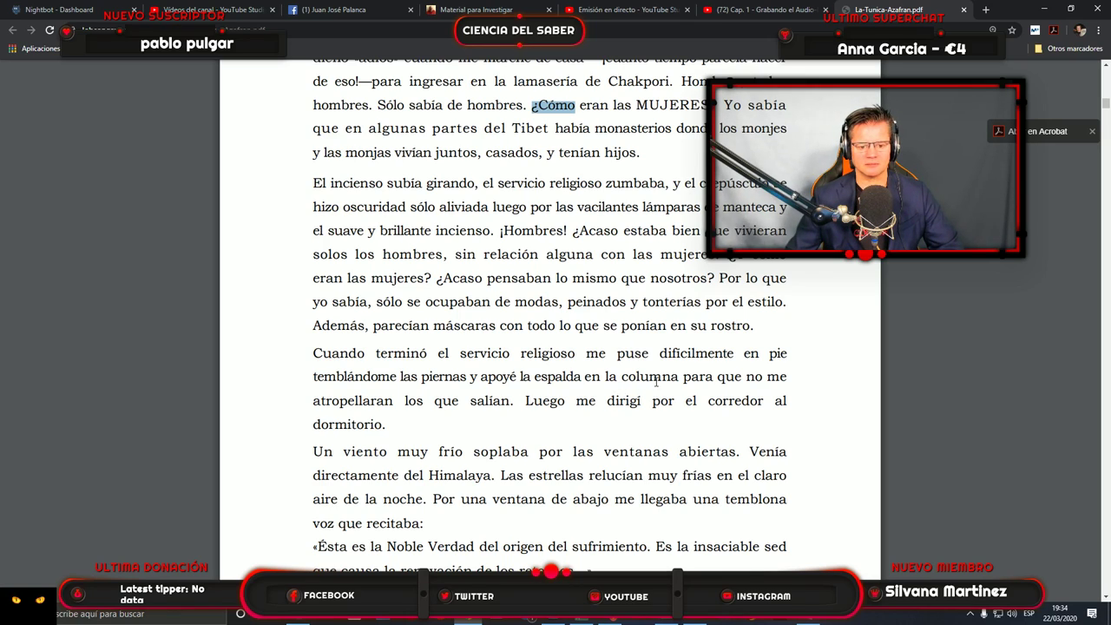
scroll(651, 381, down, 1)
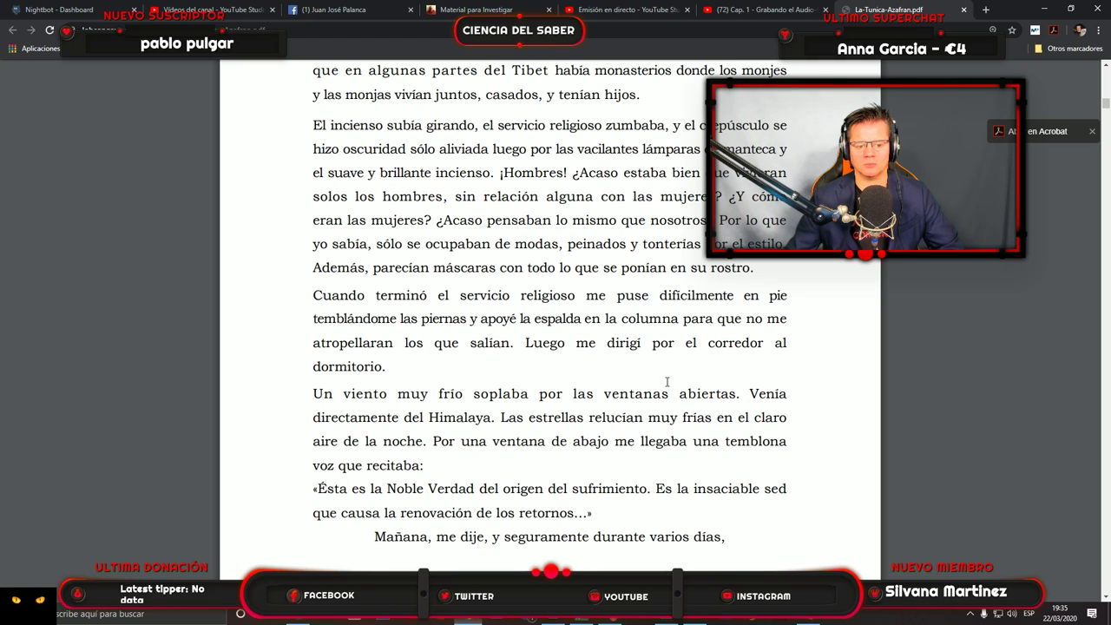
scroll(666, 382, down, 2)
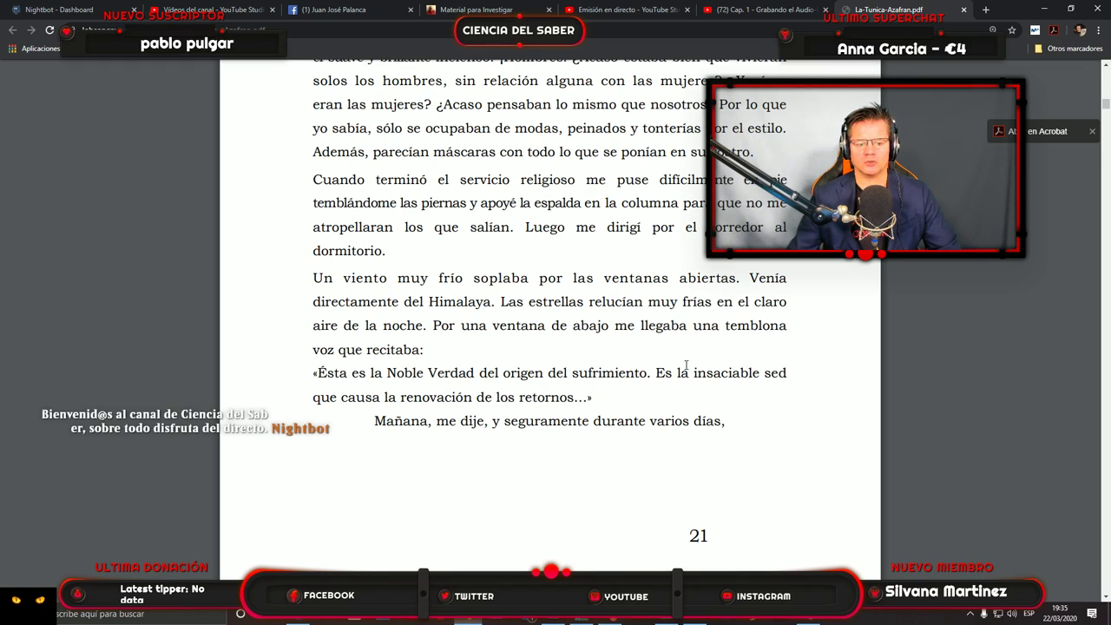
scroll(686, 365, down, 2)
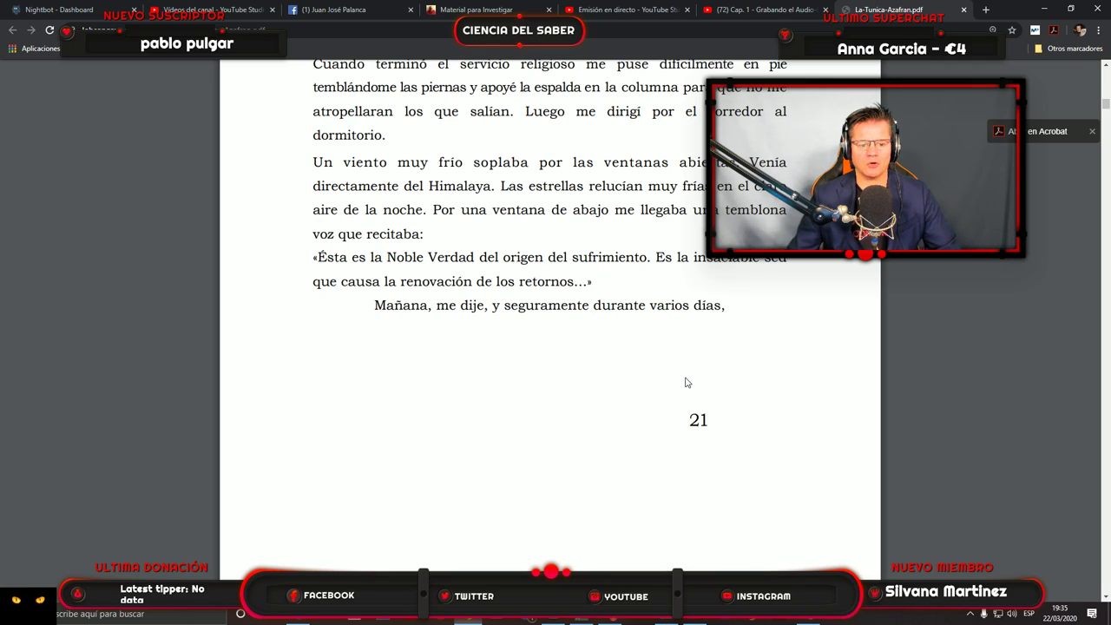
scroll(678, 367, down, 1)
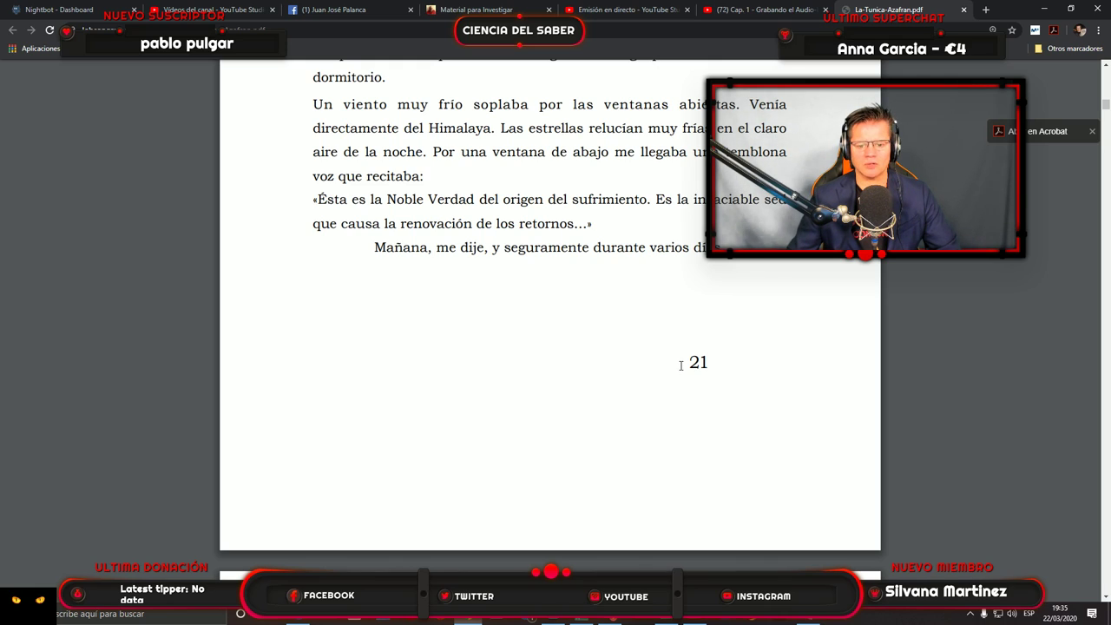
Follow the PDF through the end of chapter one on printed page 22 while recording, and stop the take in Adobe Audition.
scroll(681, 364, down, 5)
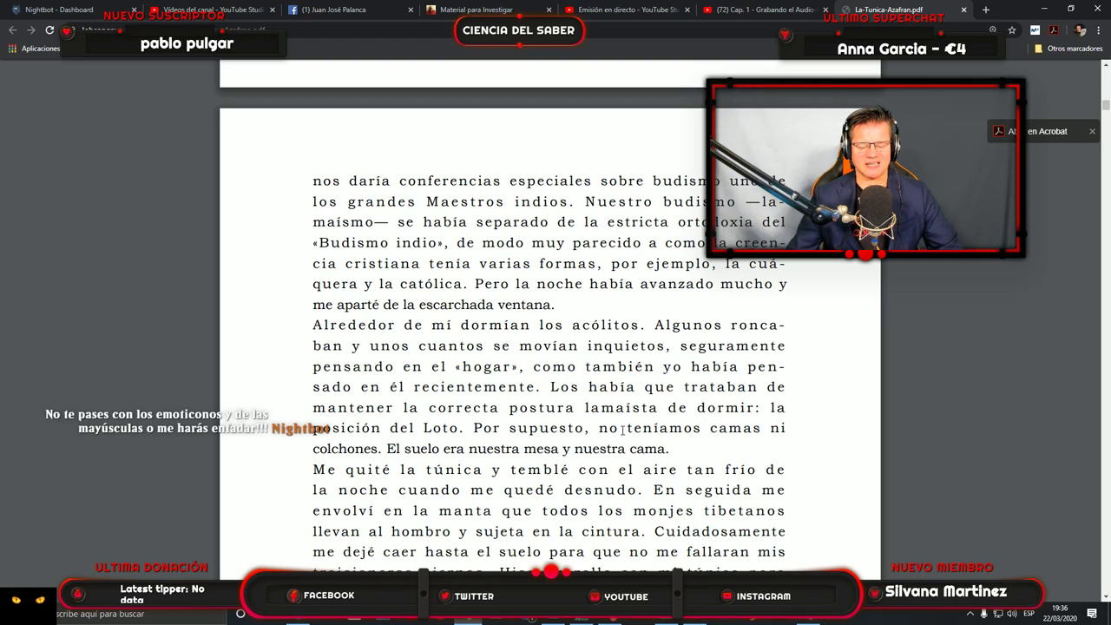
scroll(622, 429, down, 3)
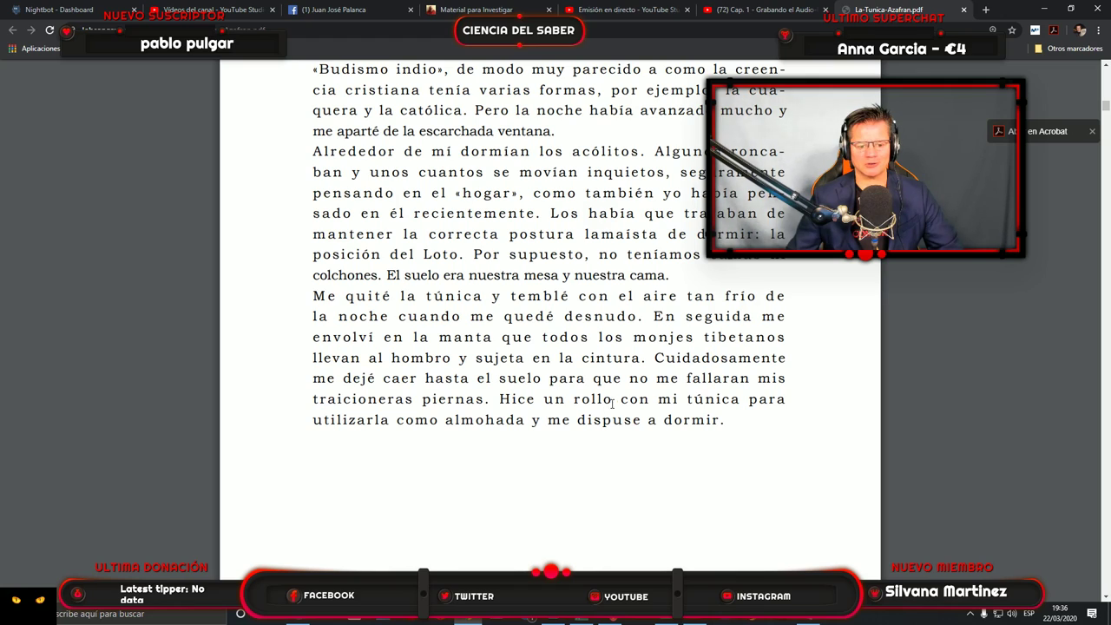
scroll(618, 402, down, 2)
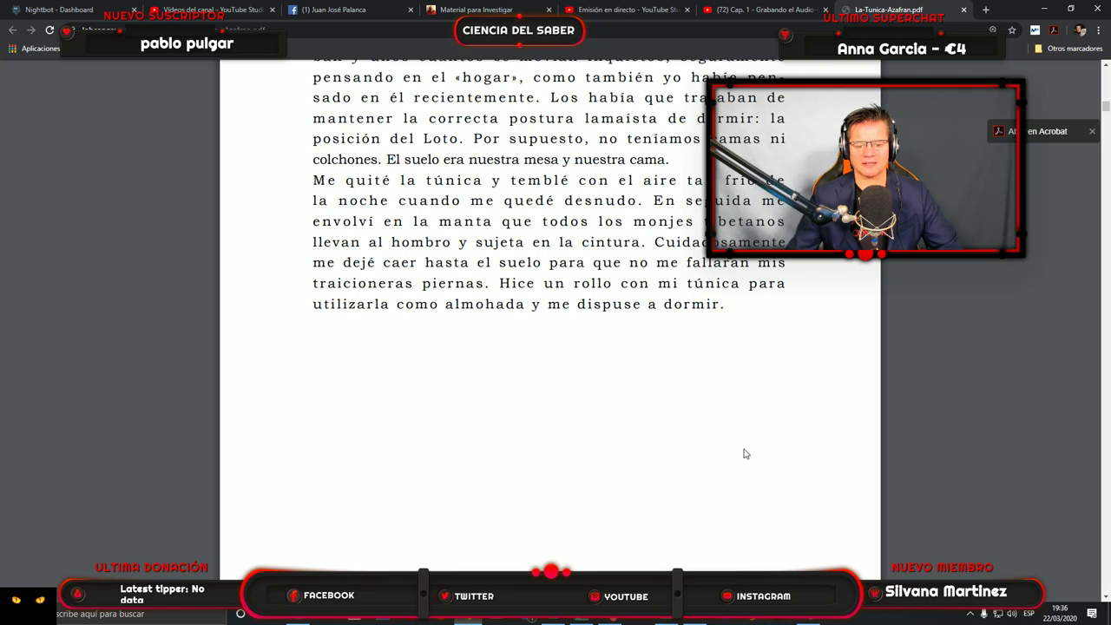
scroll(714, 423, down, 3)
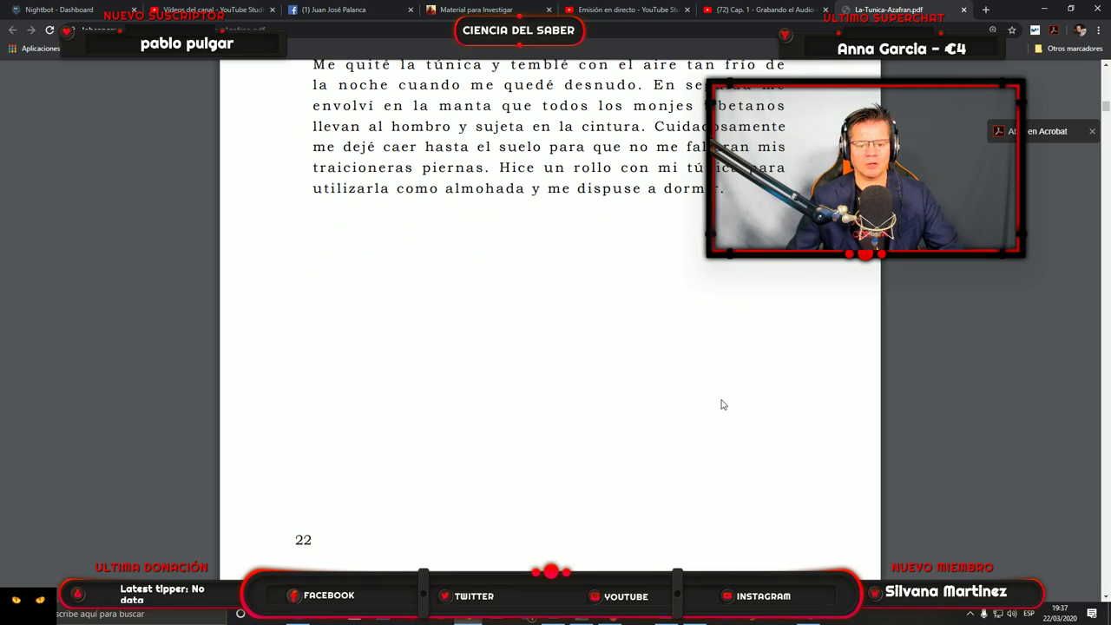
scroll(676, 411, down, 10)
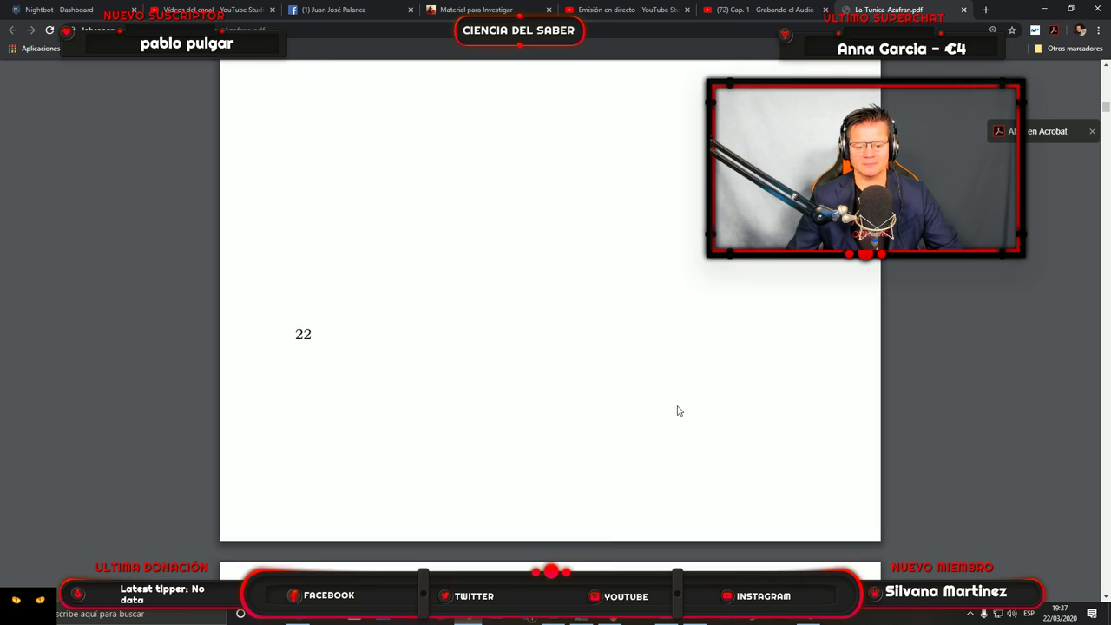
scroll(678, 409, down, 1)
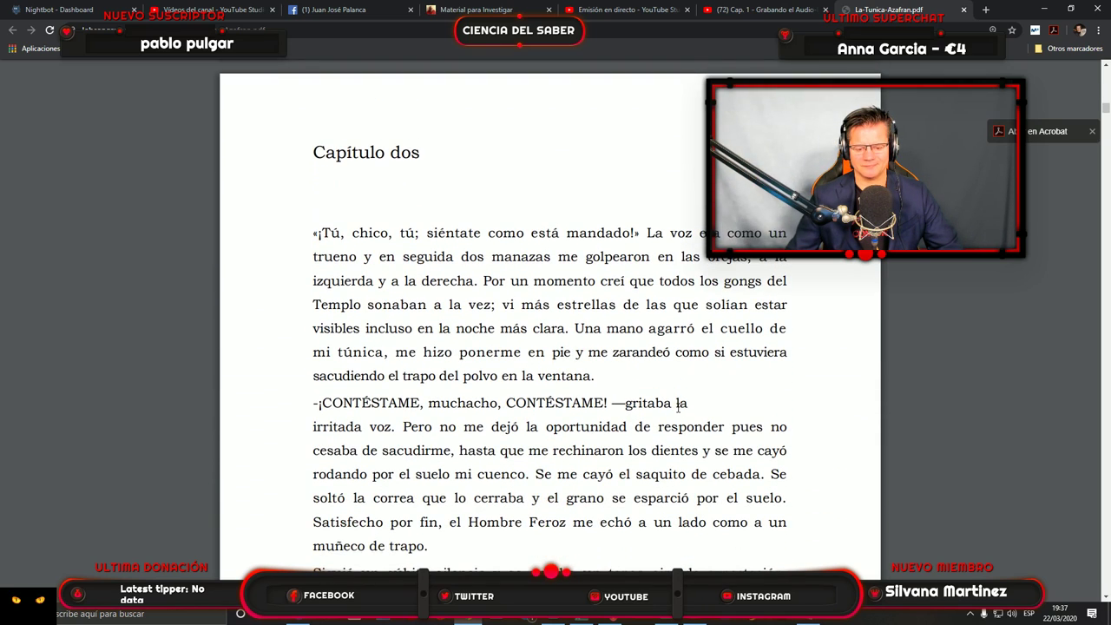
scroll(678, 408, up, 2)
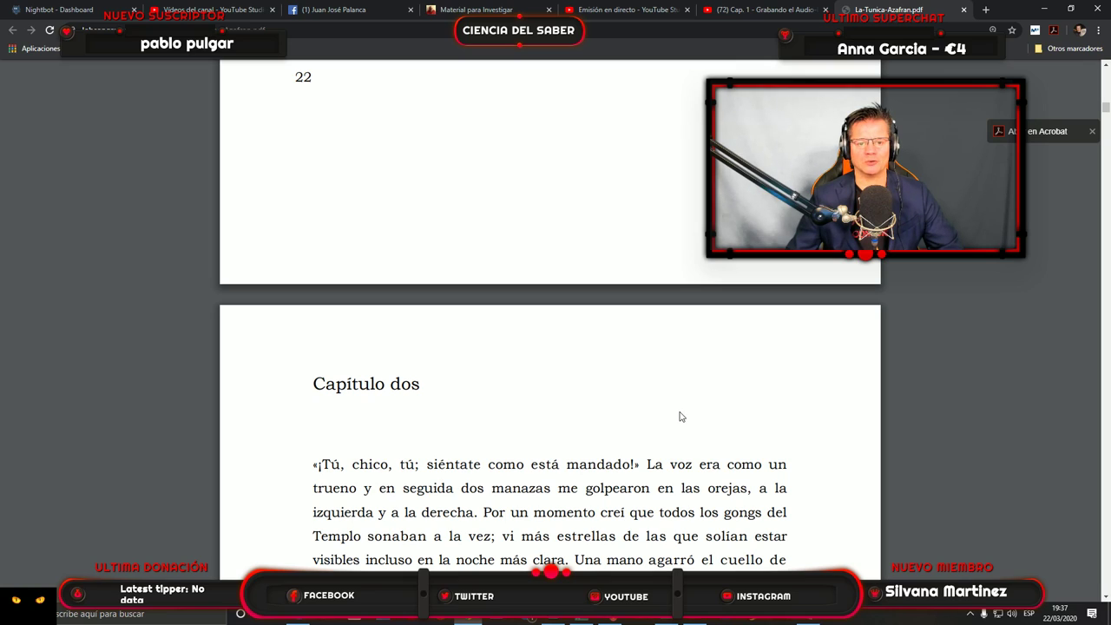
scroll(629, 425, down, 2)
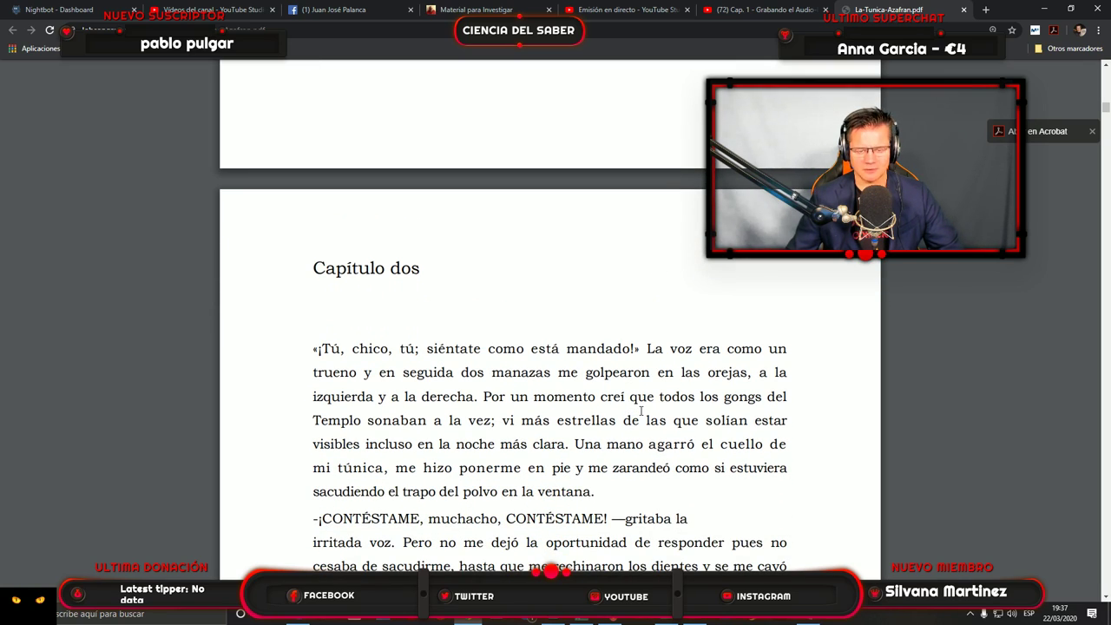
click(666, 618)
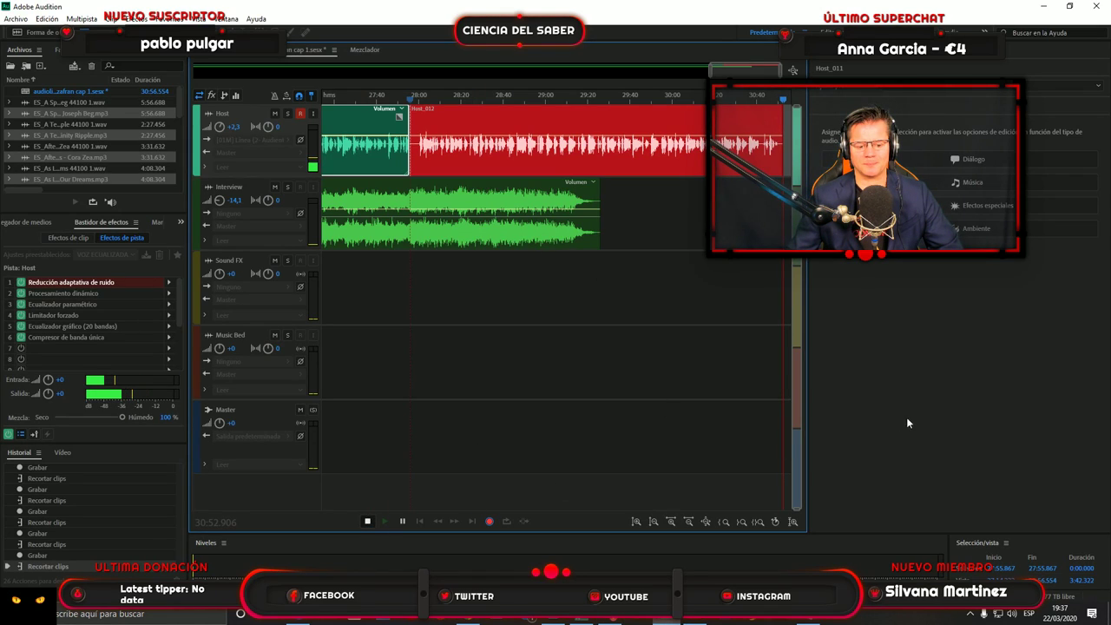
key(space)
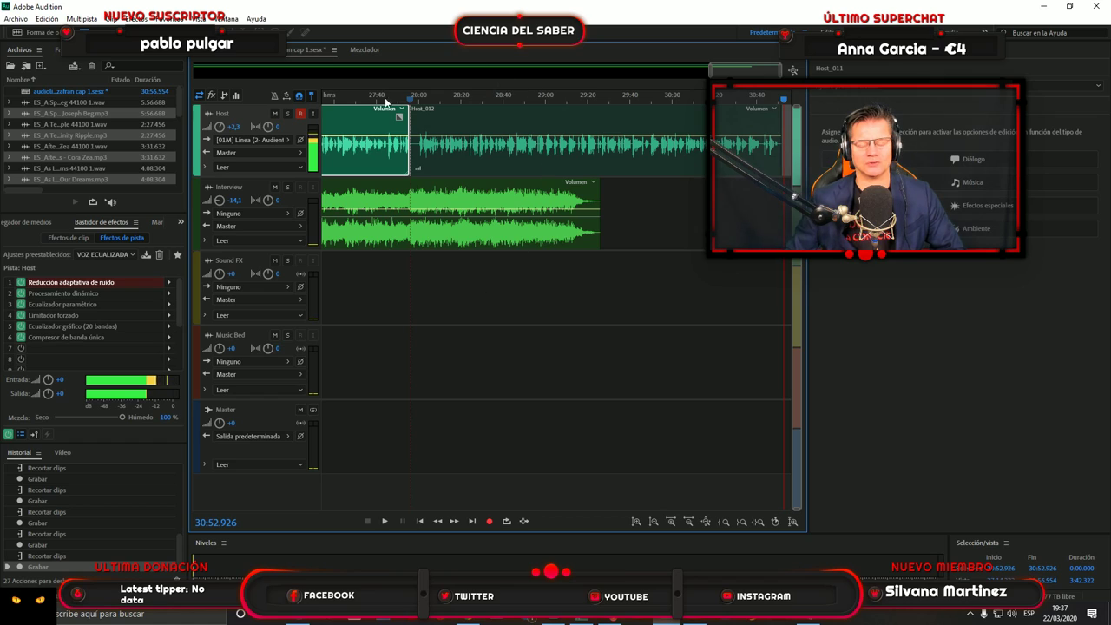
Delete the last three music clips from the Interview track, from Beneath the Mist back through Beau to the clip before it.
right_click(527, 224)
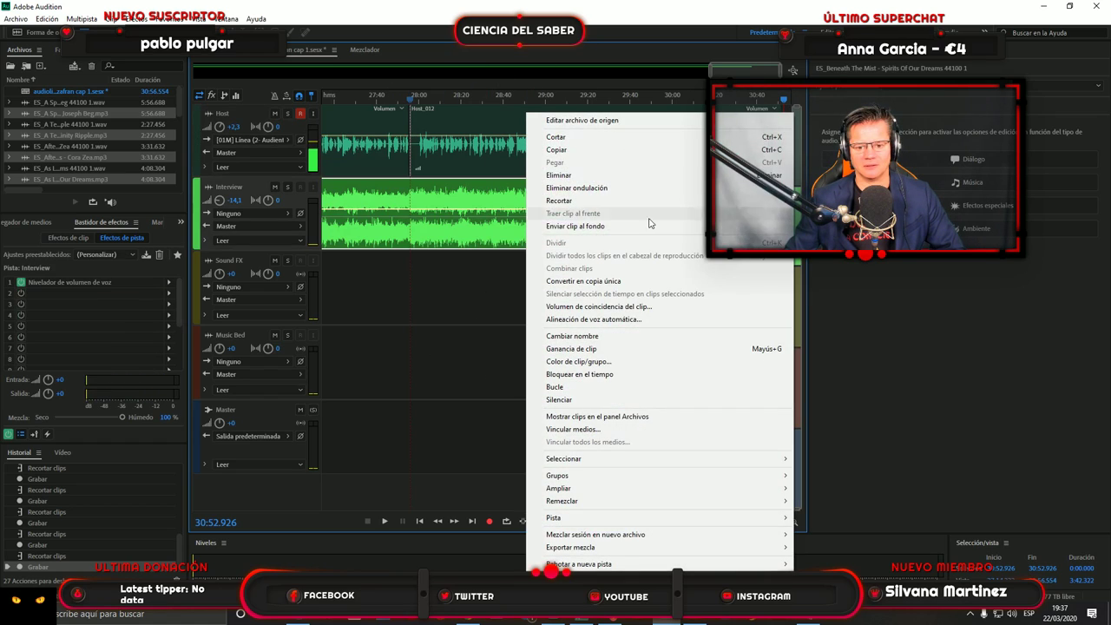
click(583, 176)
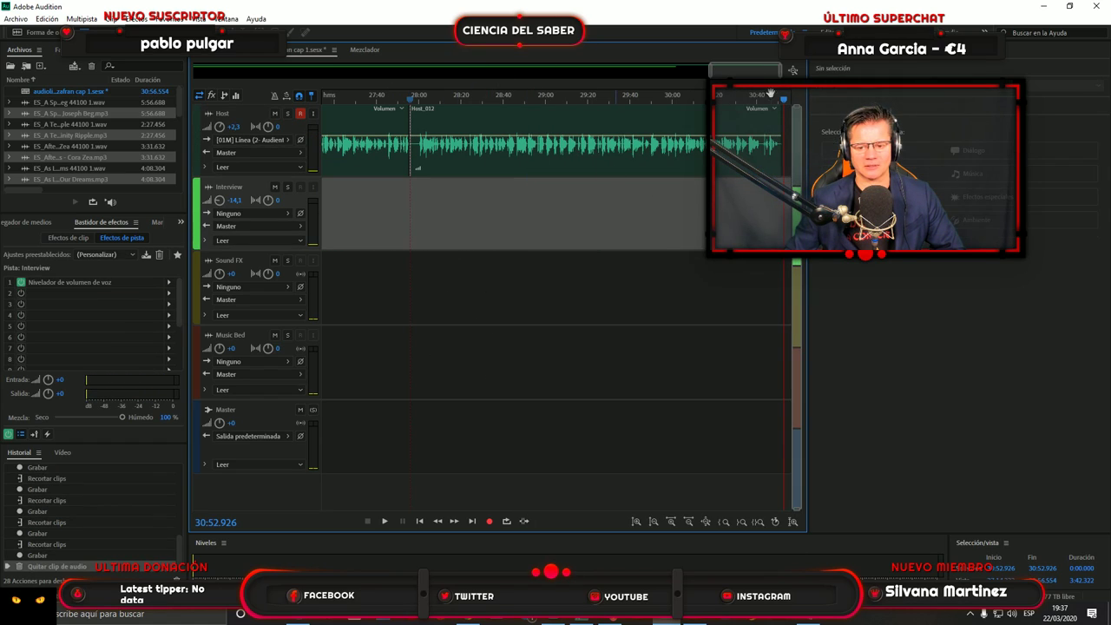
drag(770, 73, 668, 73)
right_click(647, 236)
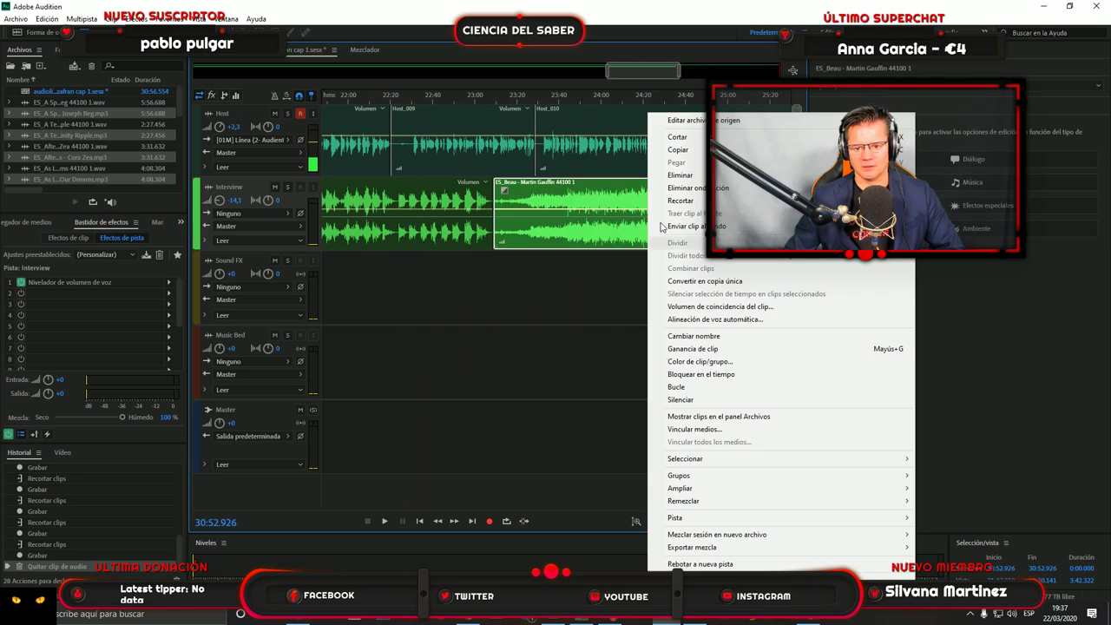
click(673, 175)
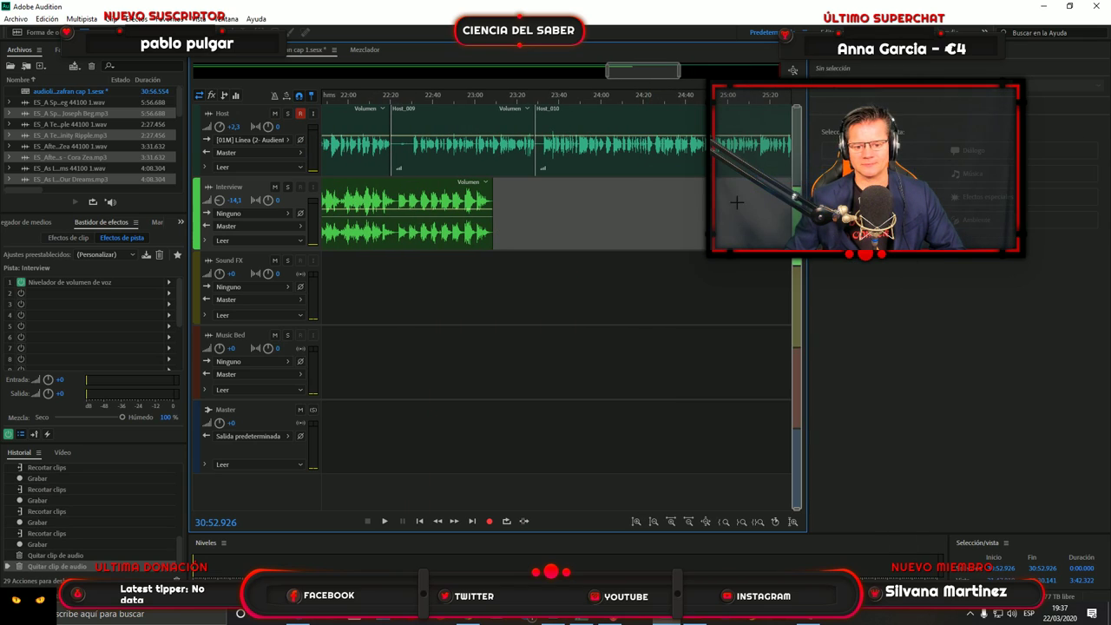
right_click(473, 224)
click(486, 176)
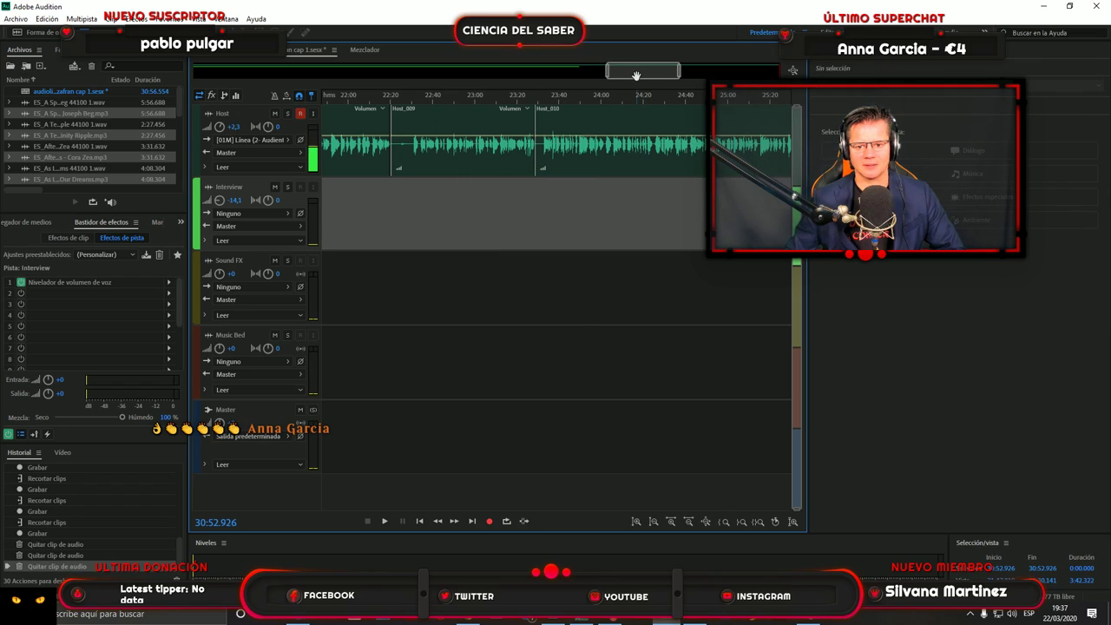
Delete the middle music clips of the Interview track, including Autumn Garden and As Life Decides.
drag(636, 76, 538, 76)
right_click(668, 232)
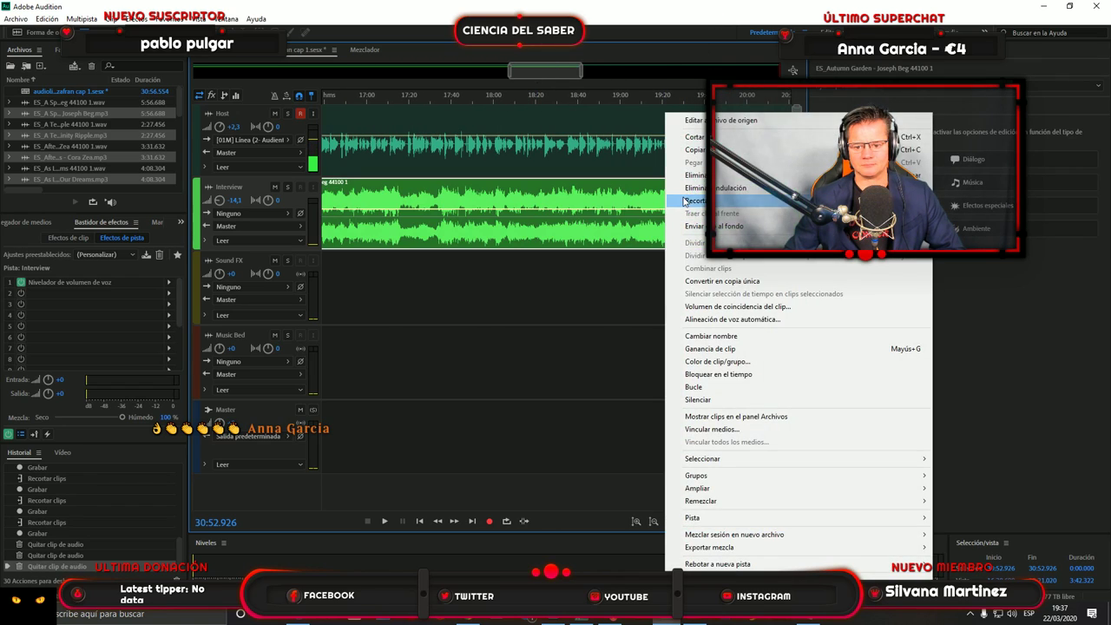
click(685, 201)
drag(549, 73, 479, 78)
right_click(580, 227)
click(617, 176)
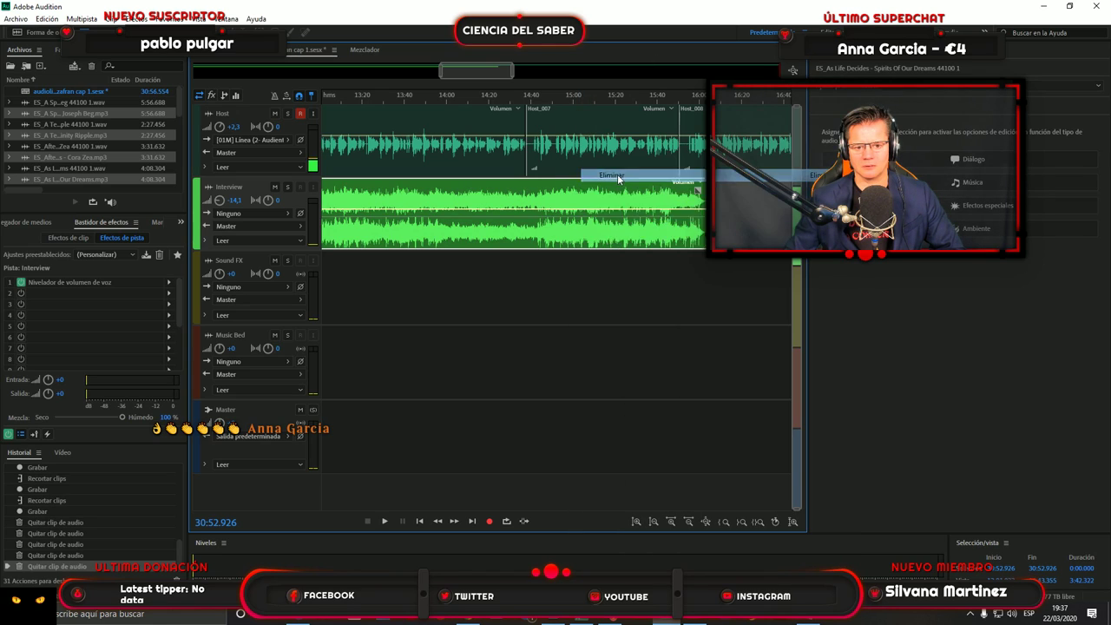
Delete the remaining early music clips from the Interview track, including A Spirit Level and A Temporary Solution.
drag(486, 76, 286, 73)
right_click(440, 210)
click(617, 174)
right_click(548, 229)
click(608, 175)
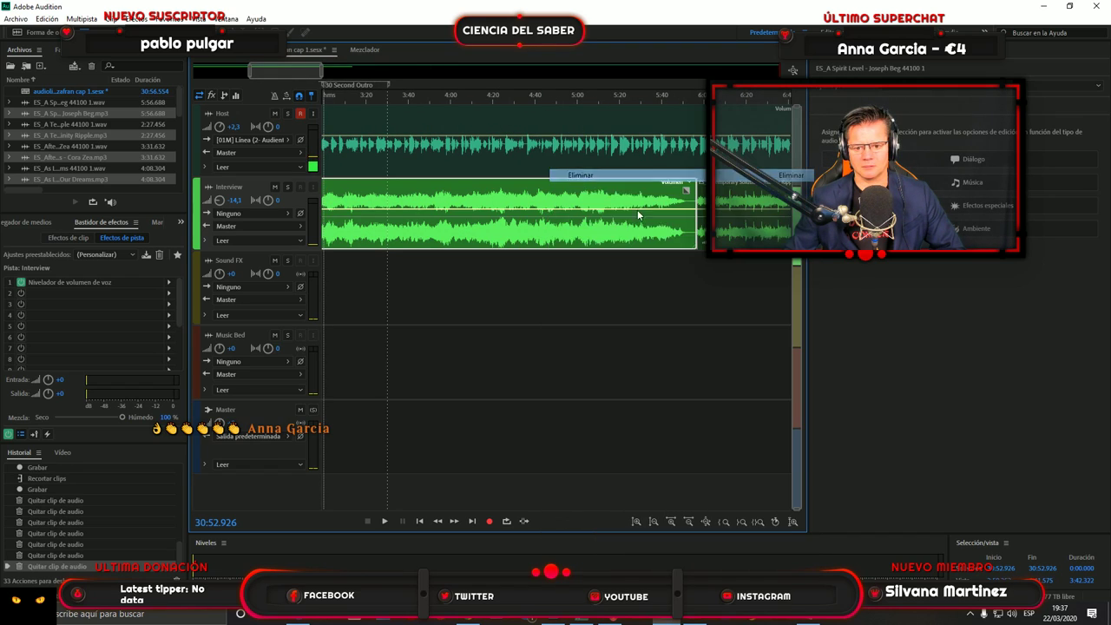
right_click(725, 234)
click(753, 177)
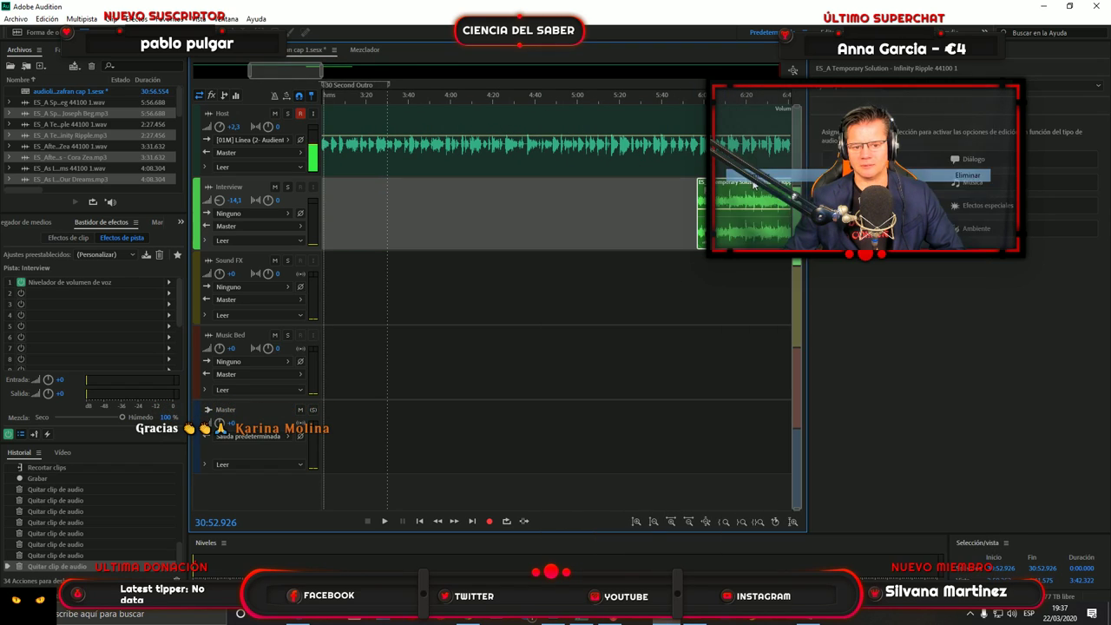
Trim the silent start of Host_002 to about 0:09, and trim the start of Host_004 and butt it against the preceding clip.
drag(284, 71, 230, 71)
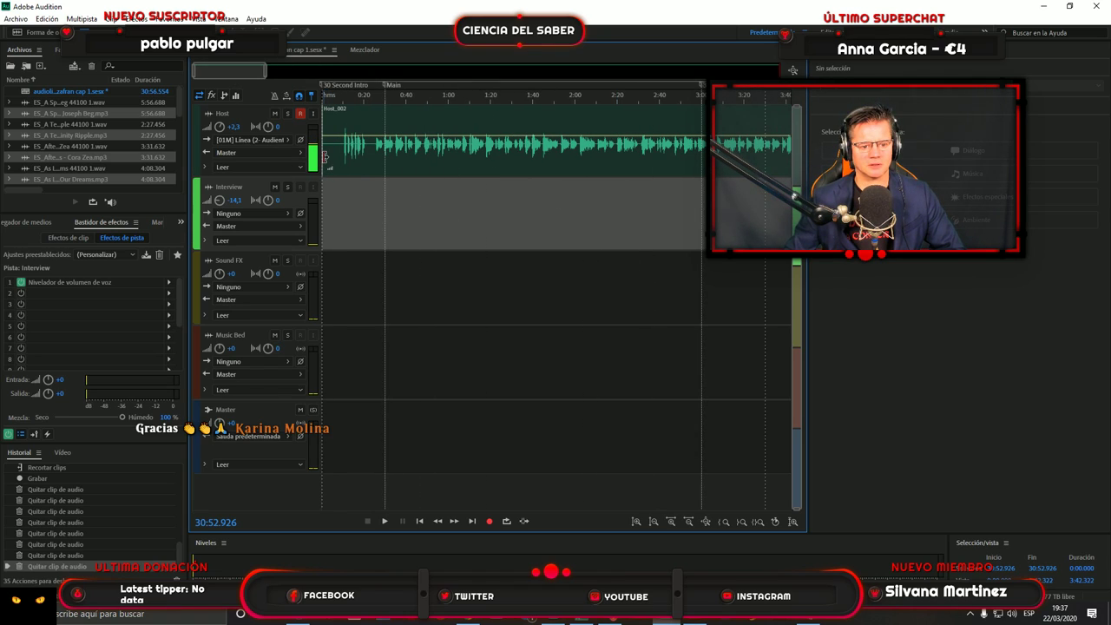
drag(324, 159, 343, 167)
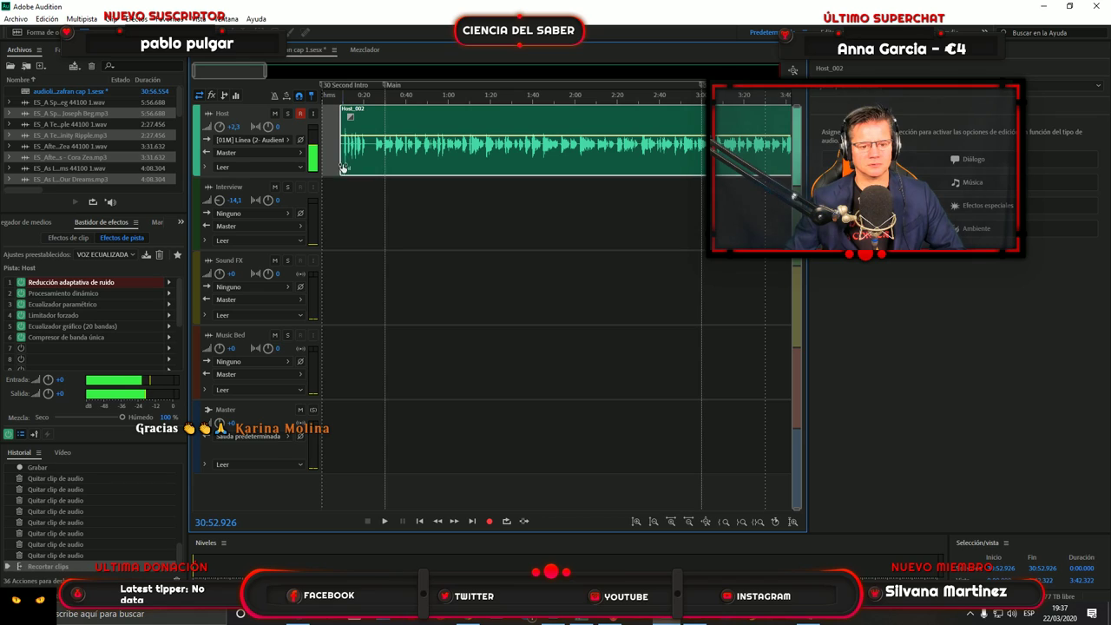
drag(225, 72, 328, 81)
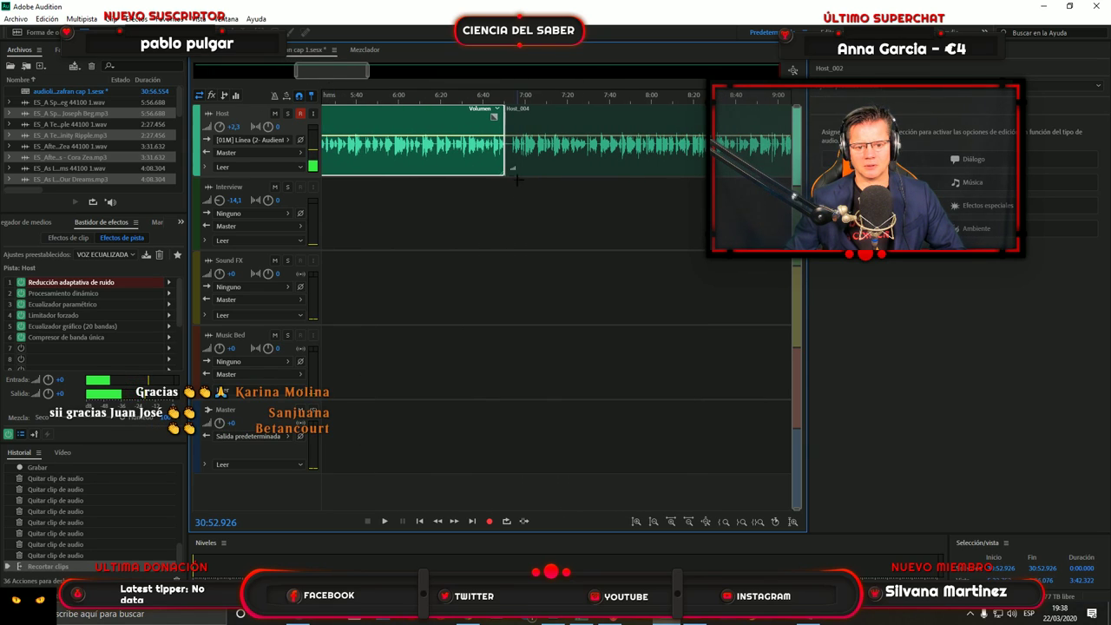
drag(505, 164, 505, 164)
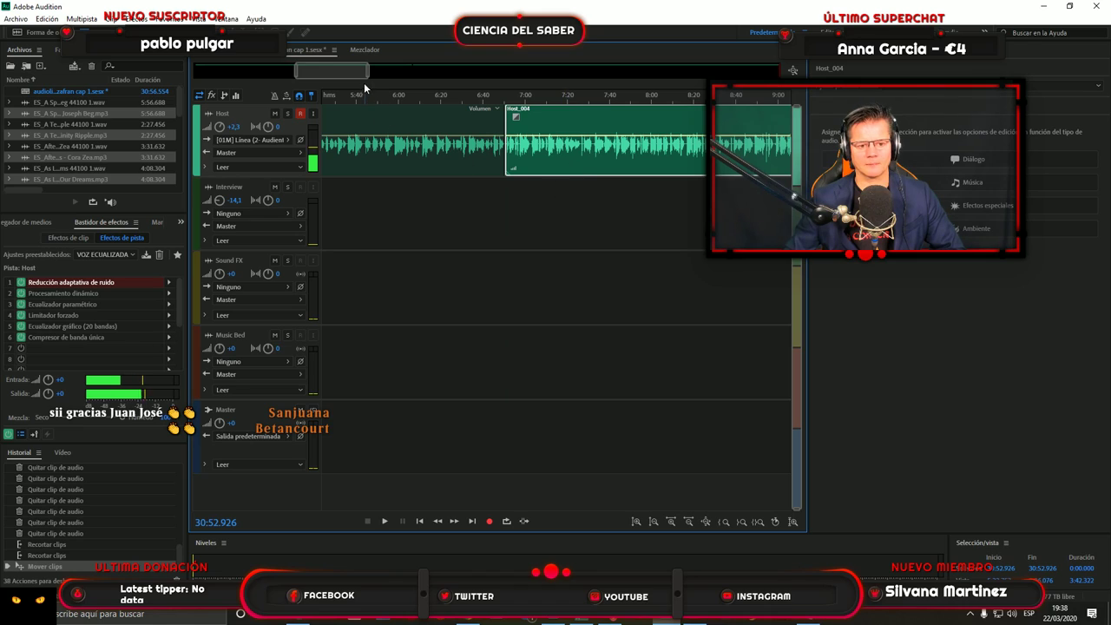
Trim the silent starts of Host_005 and Host_006 and move each clip back against the end of the preceding one.
drag(360, 72, 449, 71)
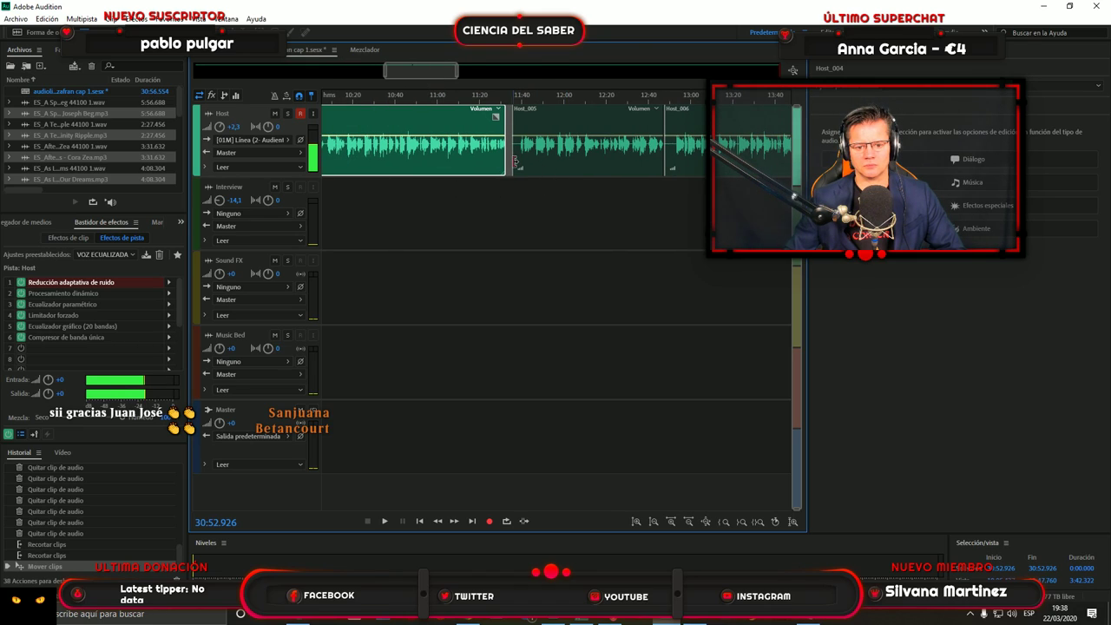
drag(514, 161, 567, 169)
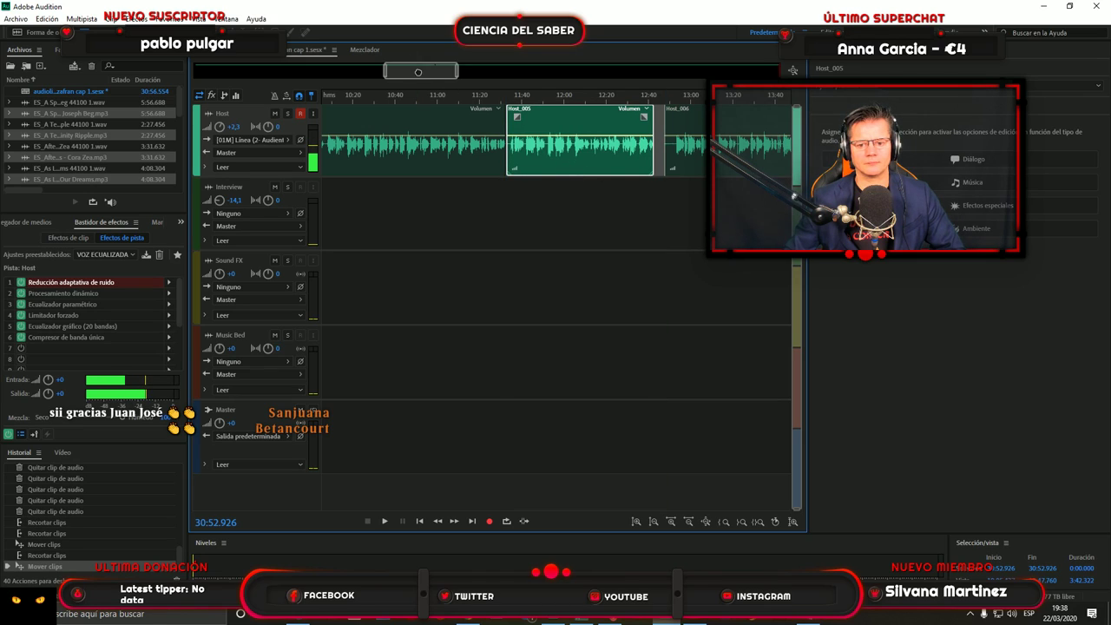
drag(418, 72, 448, 72)
click(469, 165)
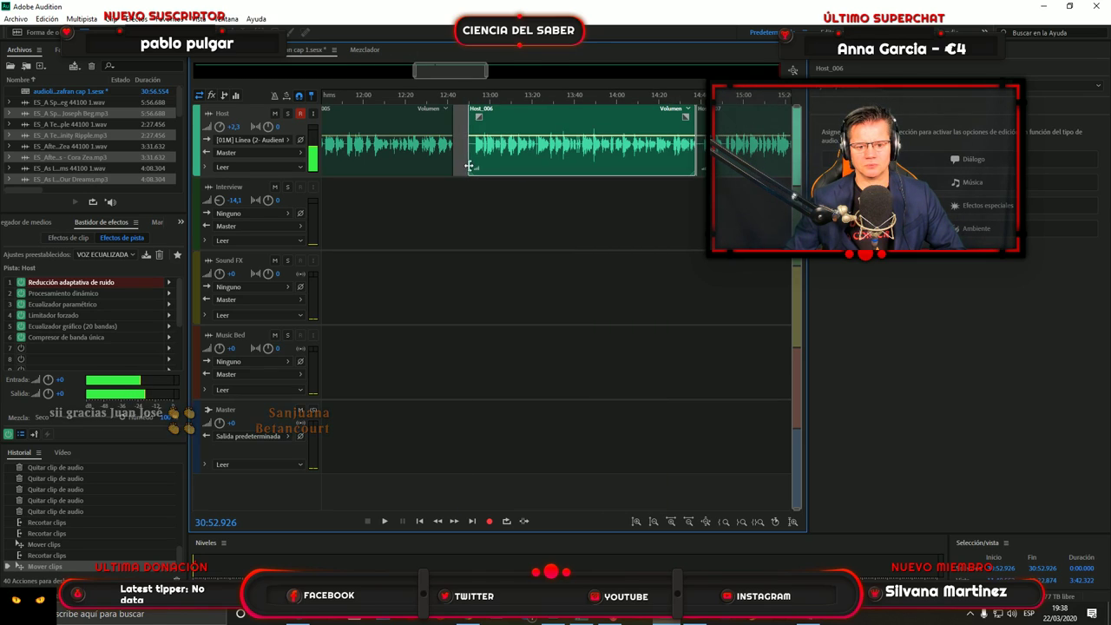
drag(469, 165, 473, 165)
drag(569, 174, 550, 173)
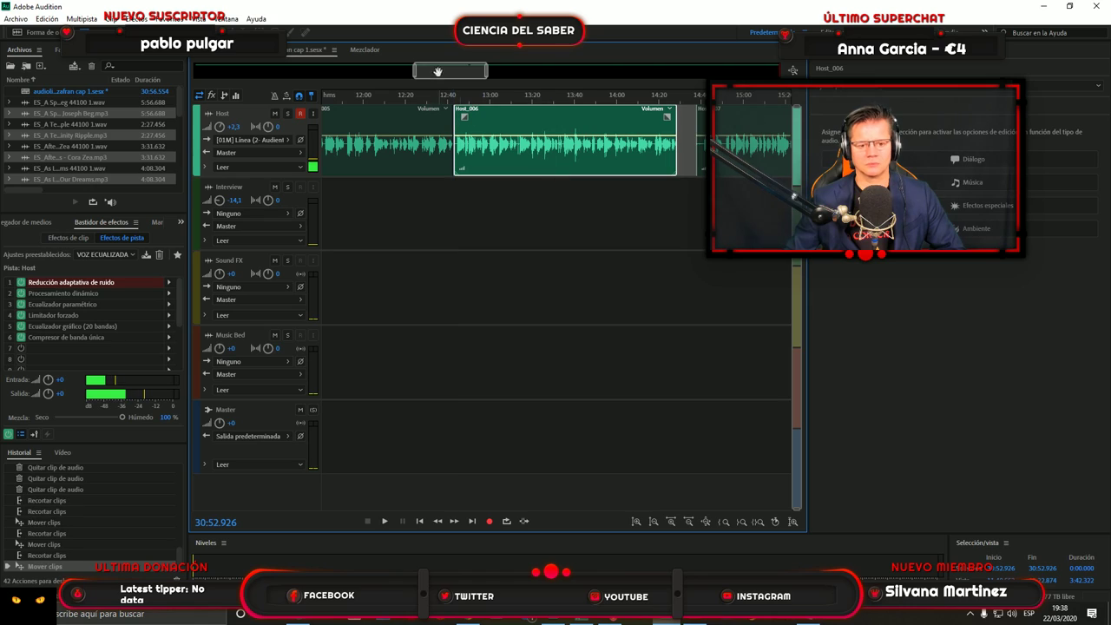
Trim the silent starts of Host_007 and Host_008 and move each clip back to close the gap before it.
drag(437, 71, 471, 71)
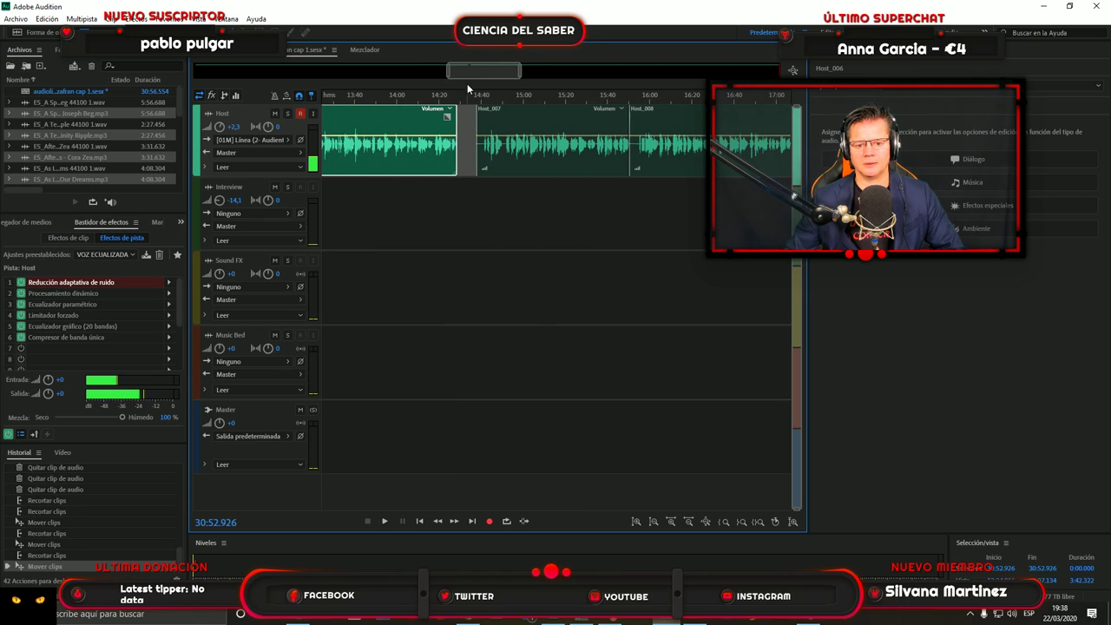
click(484, 167)
drag(548, 167, 523, 163)
drag(472, 73, 504, 84)
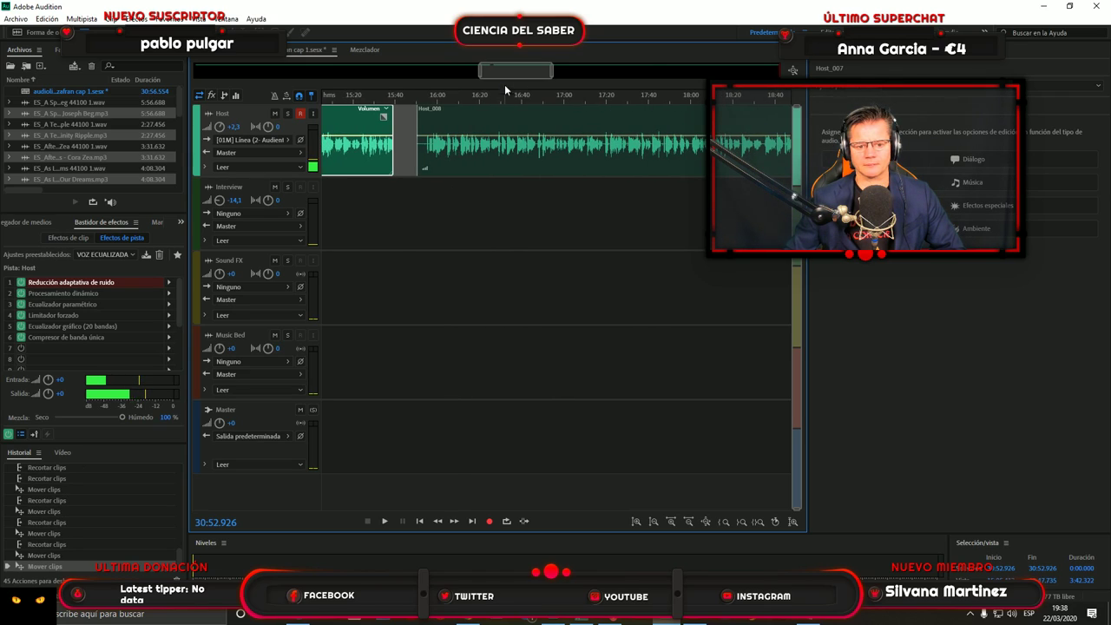
drag(419, 161, 424, 162)
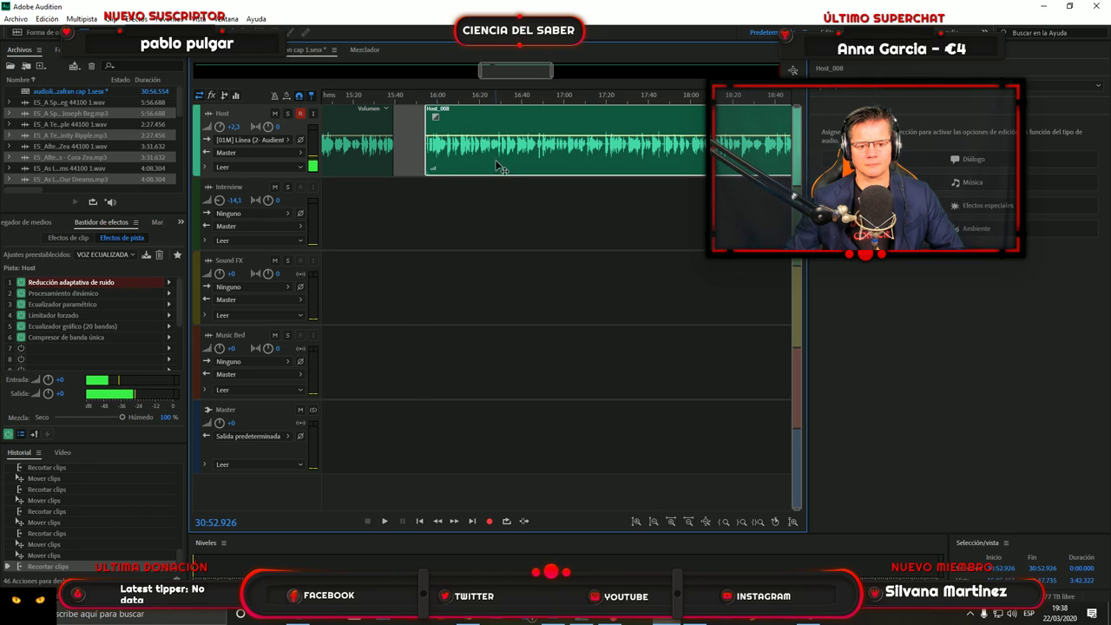
drag(496, 161, 463, 156)
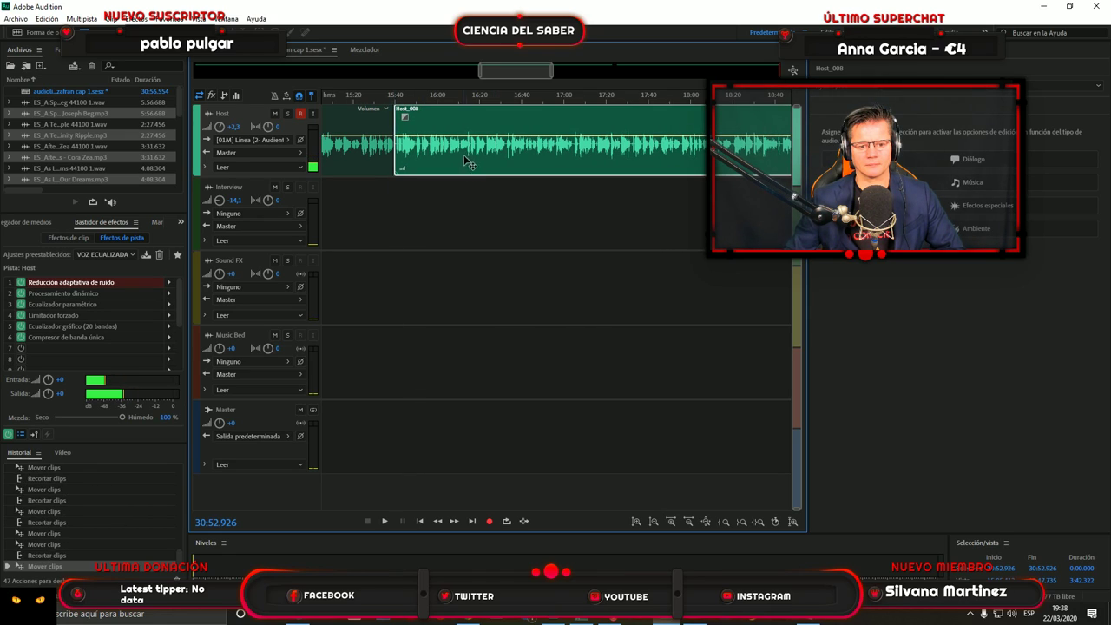
Trim the silent starts of Host_009 and Host_010 and move both clips back to join the preceding narration.
drag(507, 69, 598, 70)
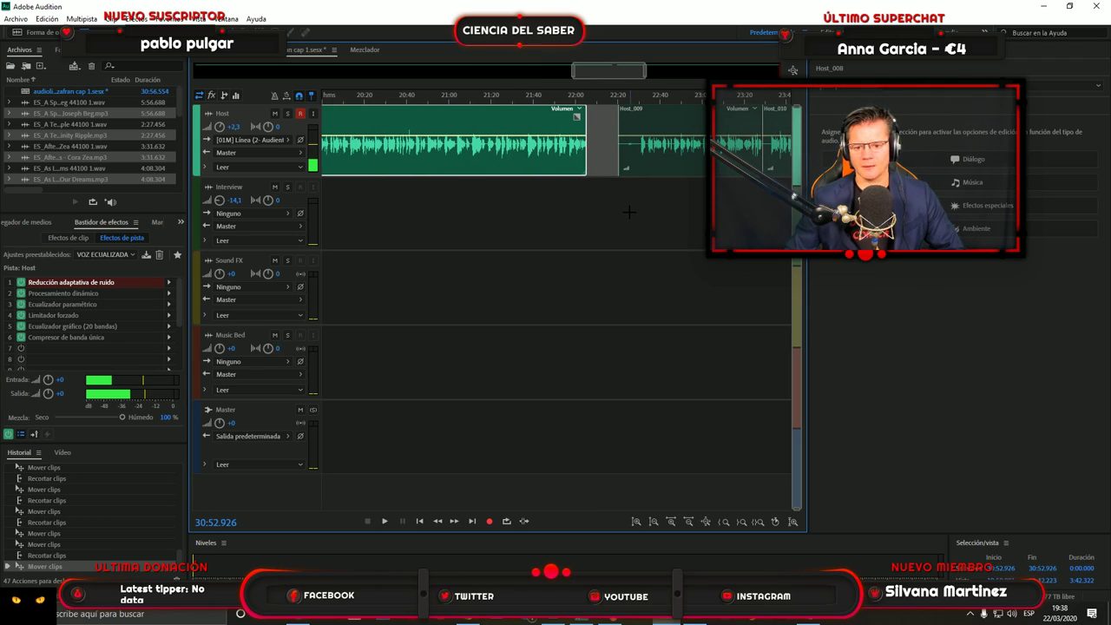
drag(618, 158, 622, 162)
drag(590, 71, 639, 84)
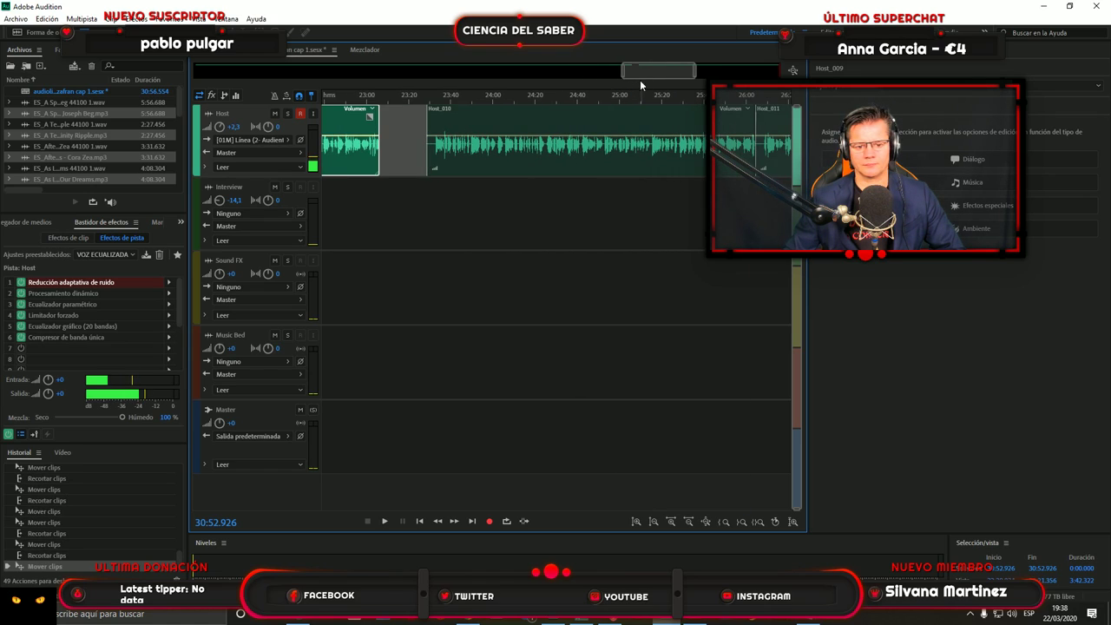
click(428, 158)
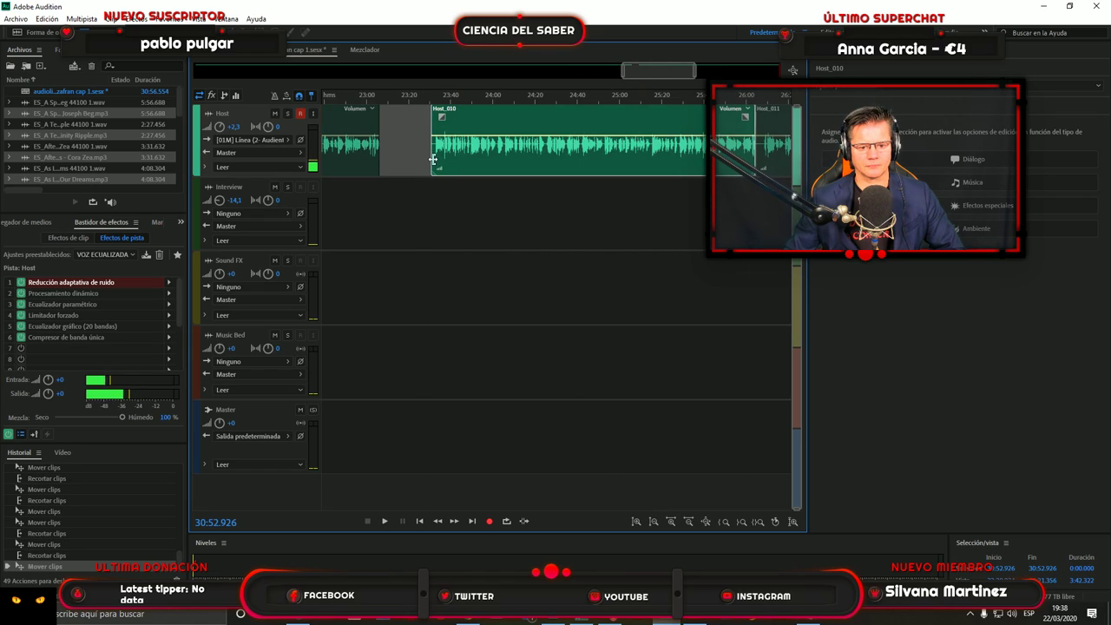
drag(429, 158, 401, 159)
drag(500, 169, 482, 170)
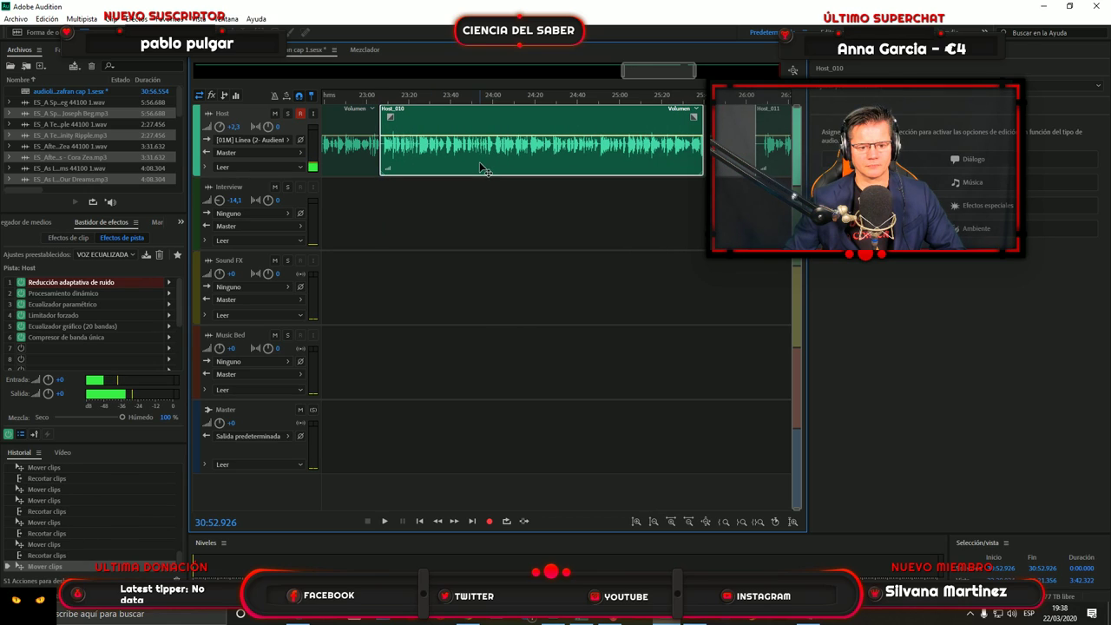
Trim the silent starts of Host_011 and Host_012 and move both clips back to close the gaps before them.
drag(640, 75, 672, 76)
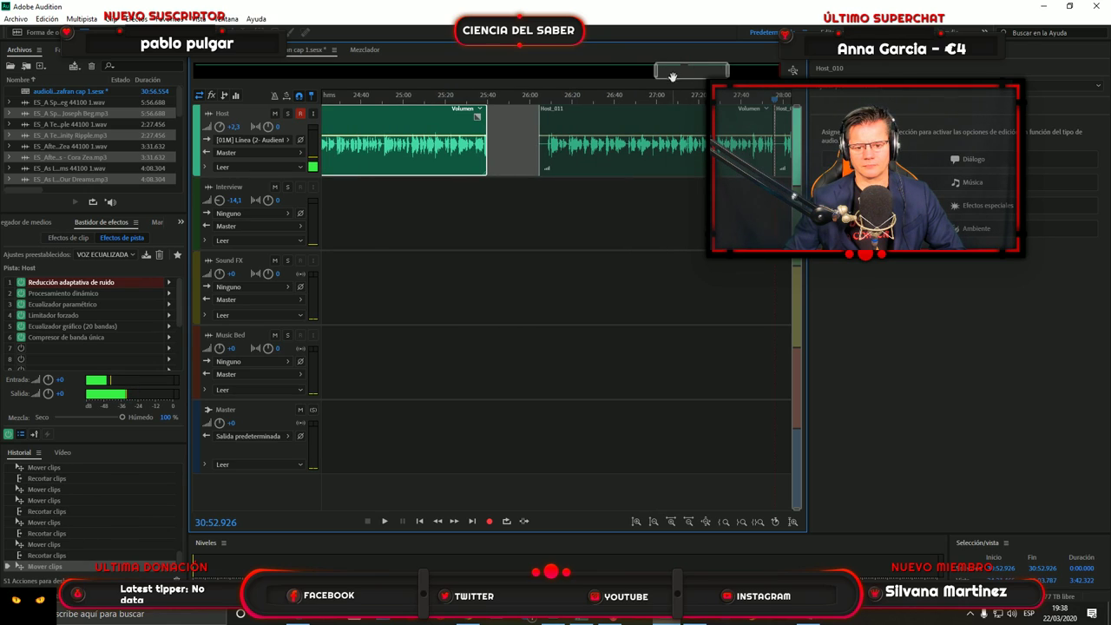
click(543, 162)
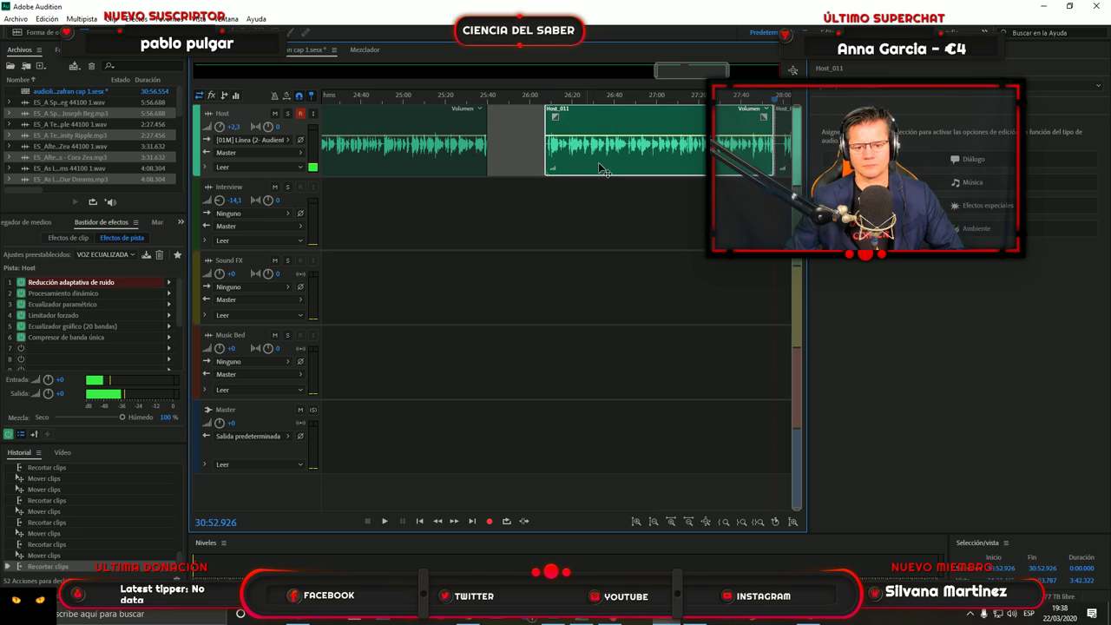
drag(598, 162, 545, 168)
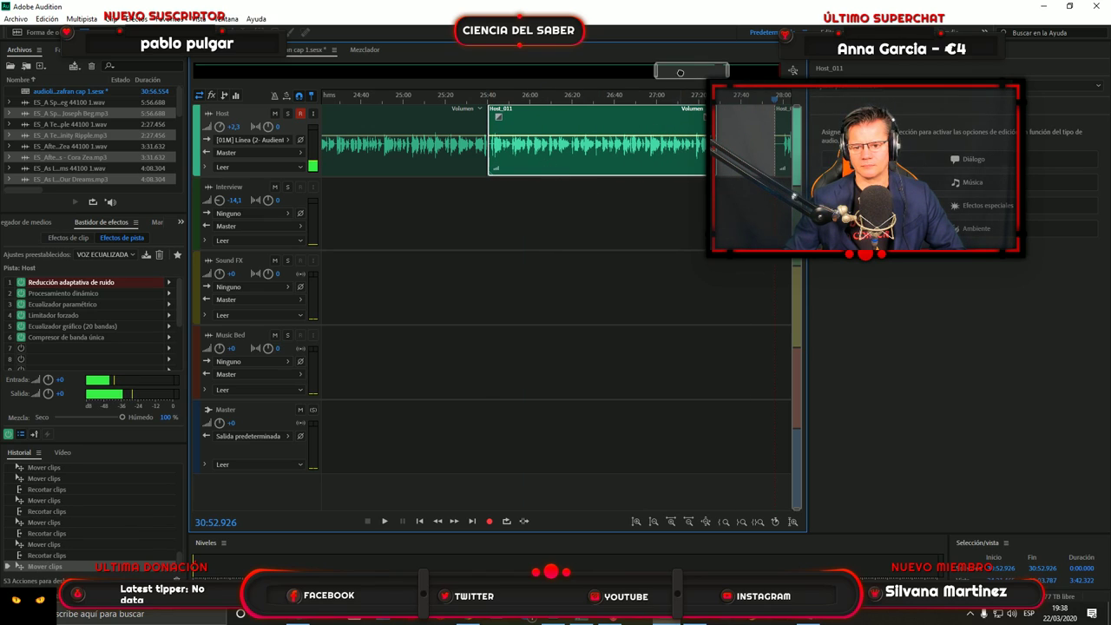
drag(681, 73, 708, 75)
drag(569, 160, 565, 162)
Play the last seconds of Host_012 and trim the clip's end to about 30:21.
drag(710, 73, 734, 76)
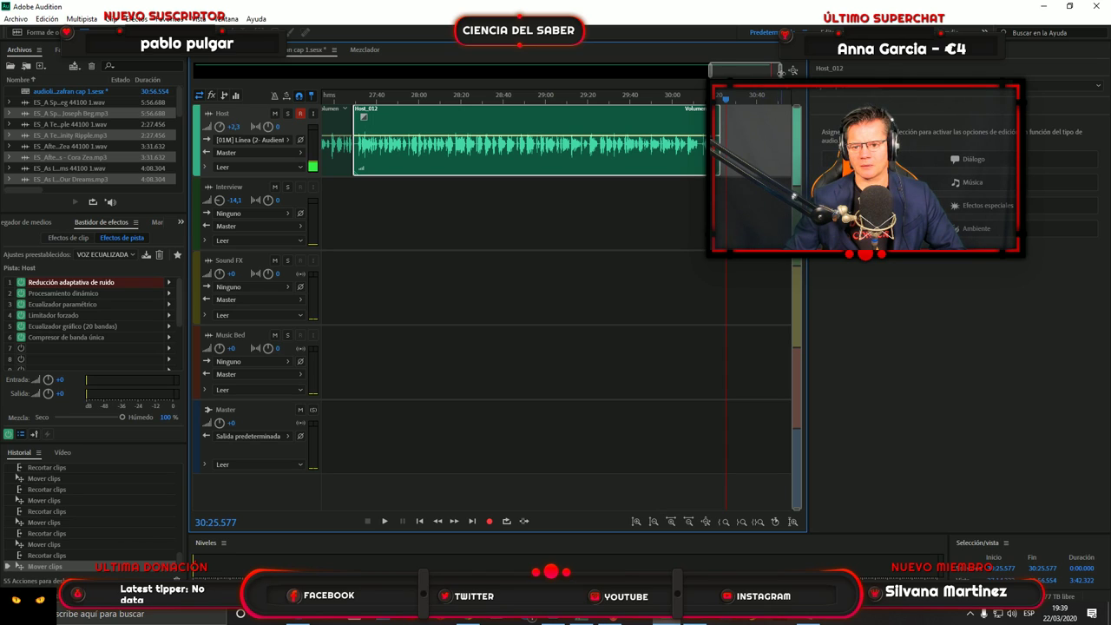
mouse_move(780, 70)
mouse_down()
mouse_move(729, 75)
mouse_move(764, 75)
mouse_up()
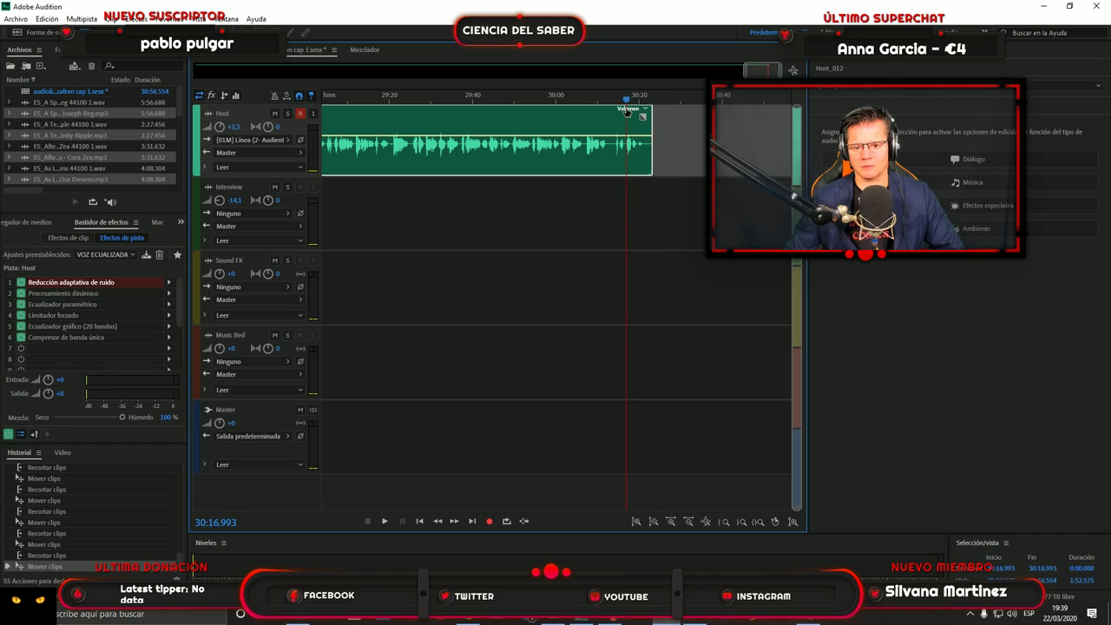
key(space)
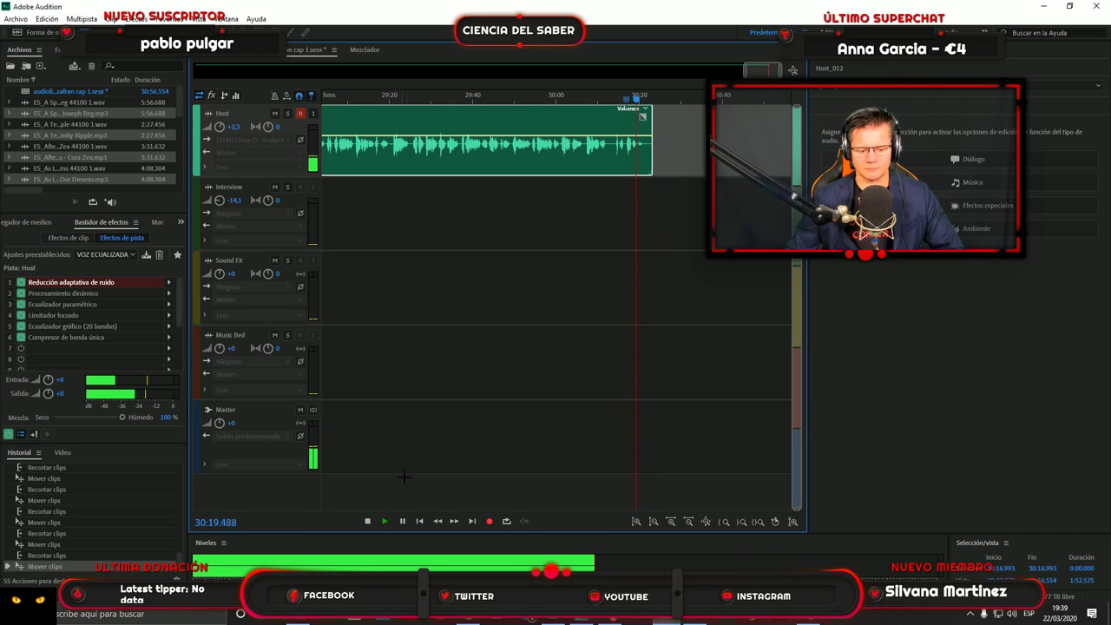
click(368, 522)
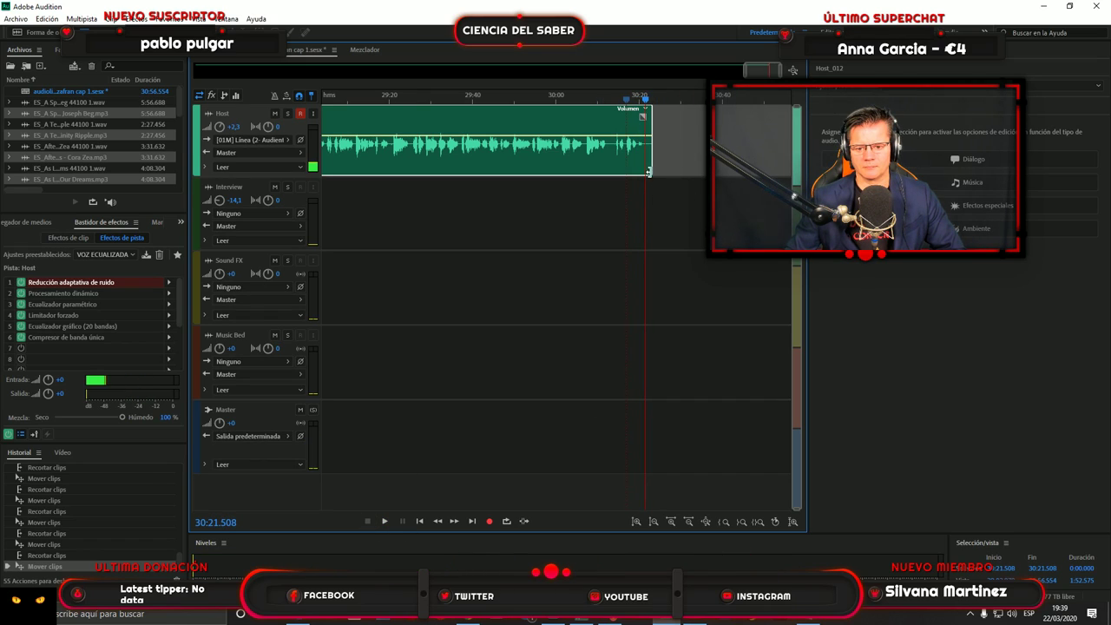
drag(647, 171, 645, 172)
mouse_move(761, 70)
mouse_down()
mouse_move(212, 70)
mouse_move(761, 71)
mouse_up()
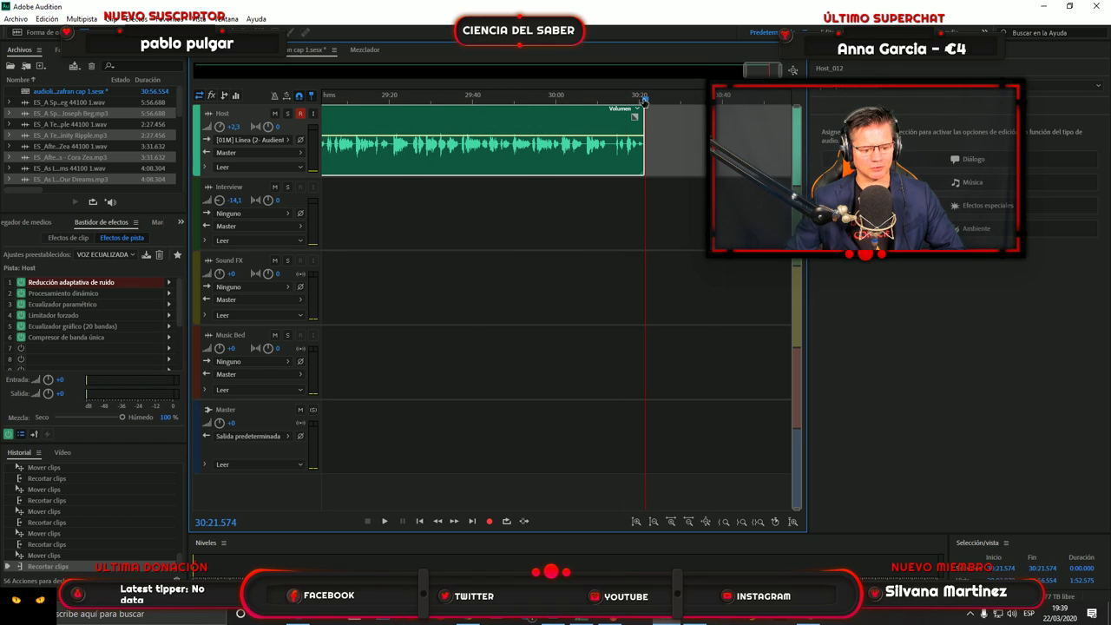
Return the playhead to the start of the session and begin exporting a multitrack mixdown of the entire session.
key(Home)
key(space)
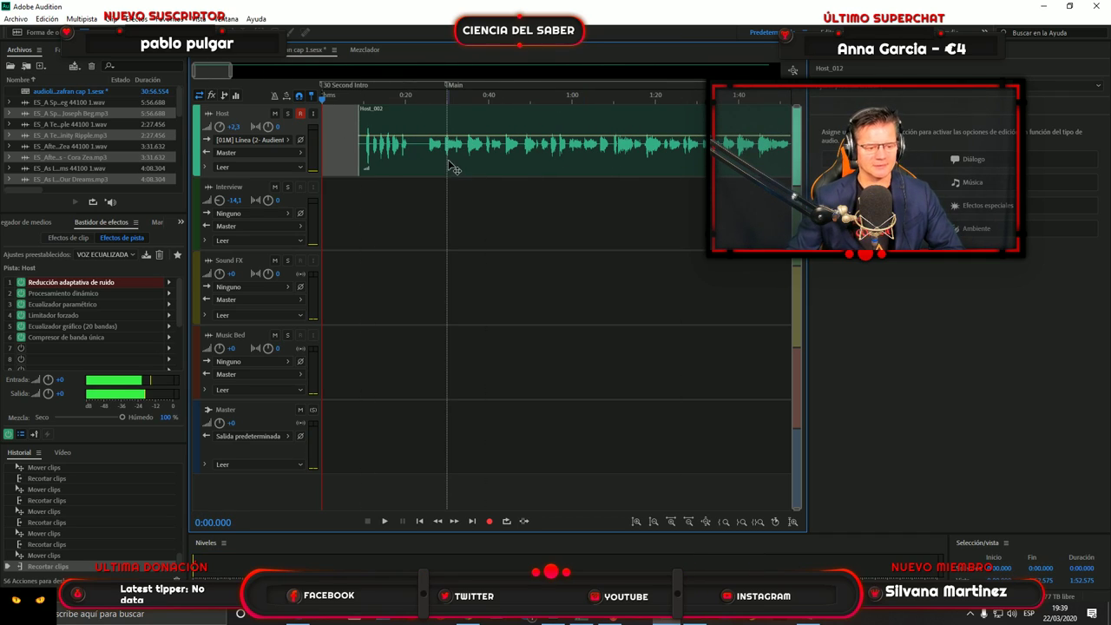
click(15, 19)
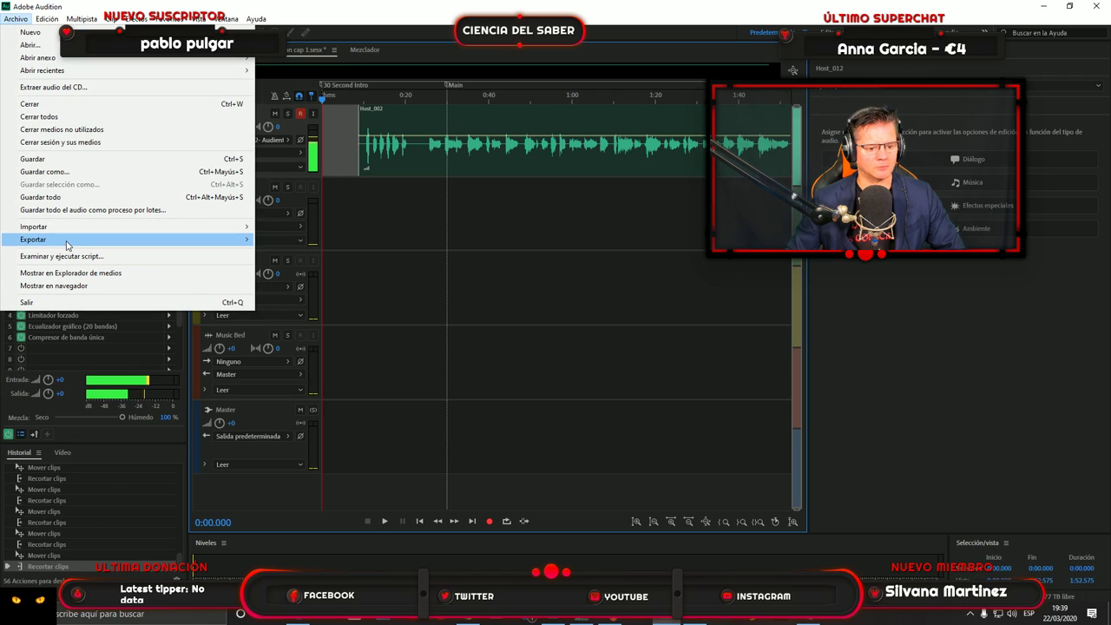
mouse_move(67, 246)
mouse_move(316, 294)
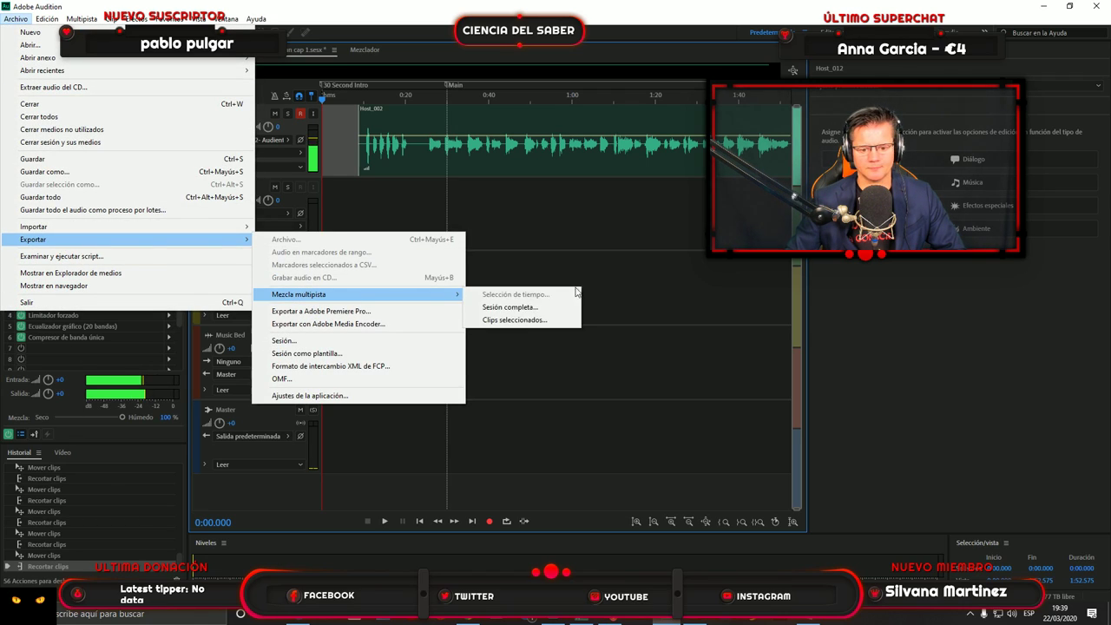
click(525, 307)
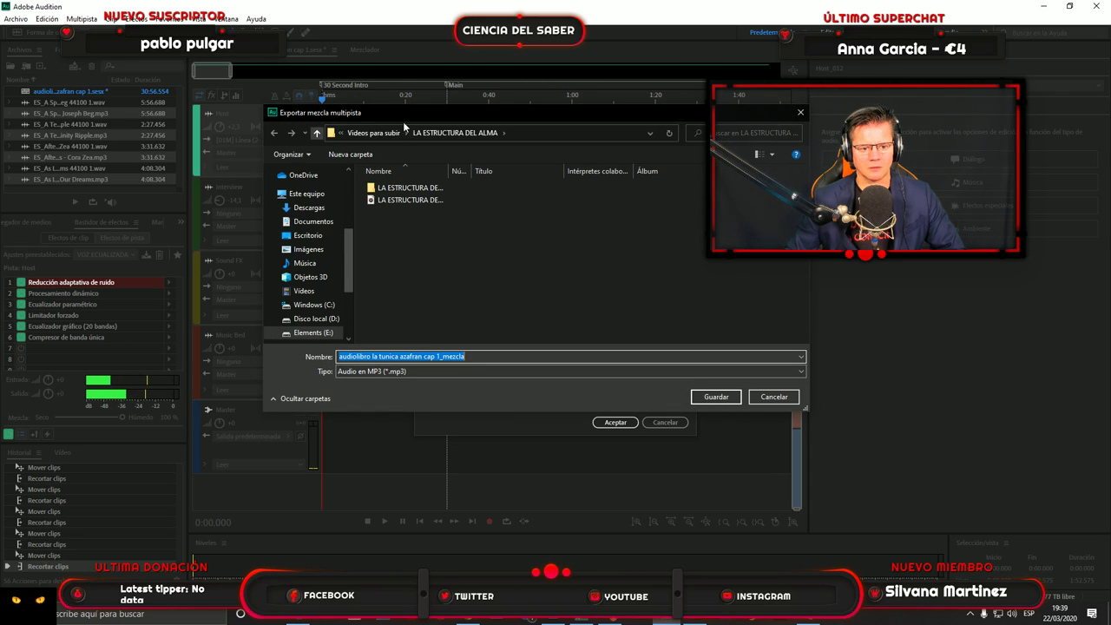
Set the MP3 mixdown's save location to the audiolibro la tunica azafran cap 1 folder inside AUDIOLIBRO LA TUNICA AZAFRAN.
click(382, 133)
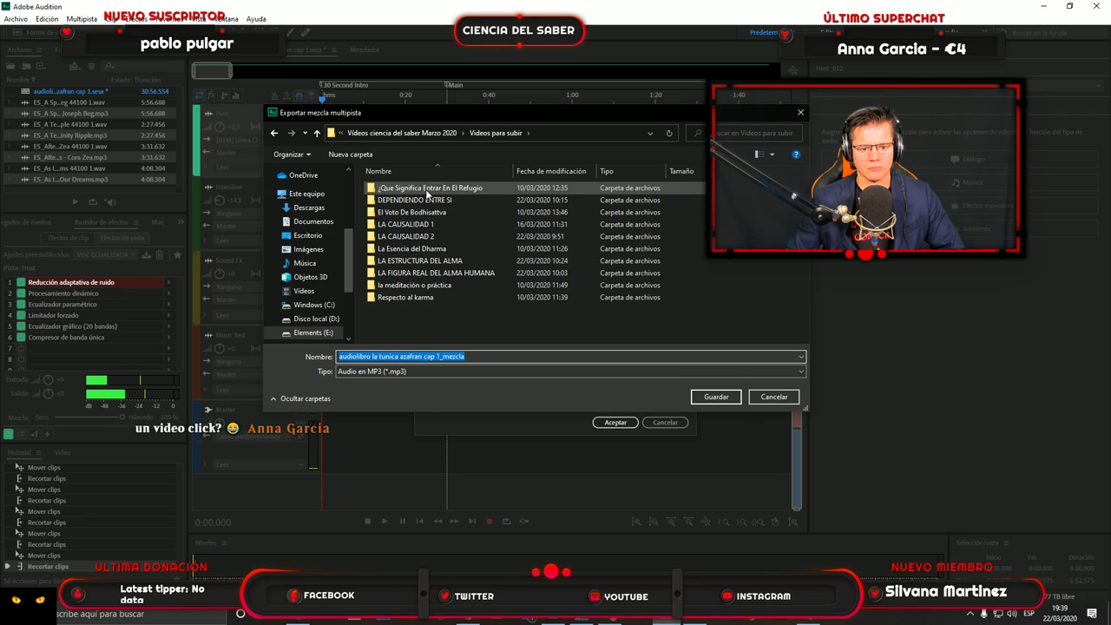
click(318, 133)
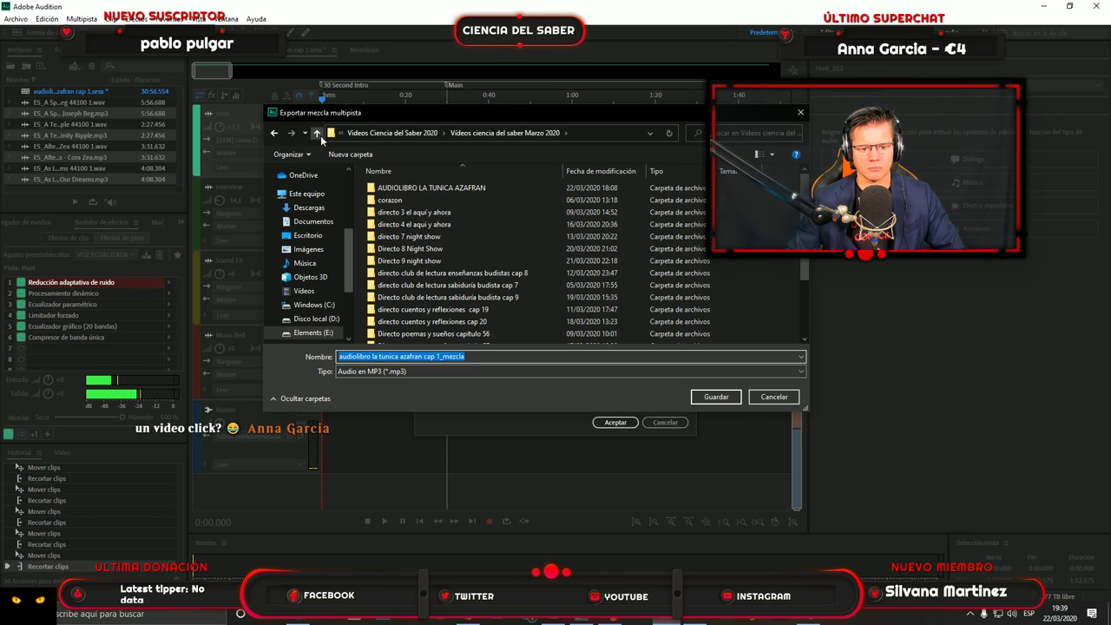
click(486, 197)
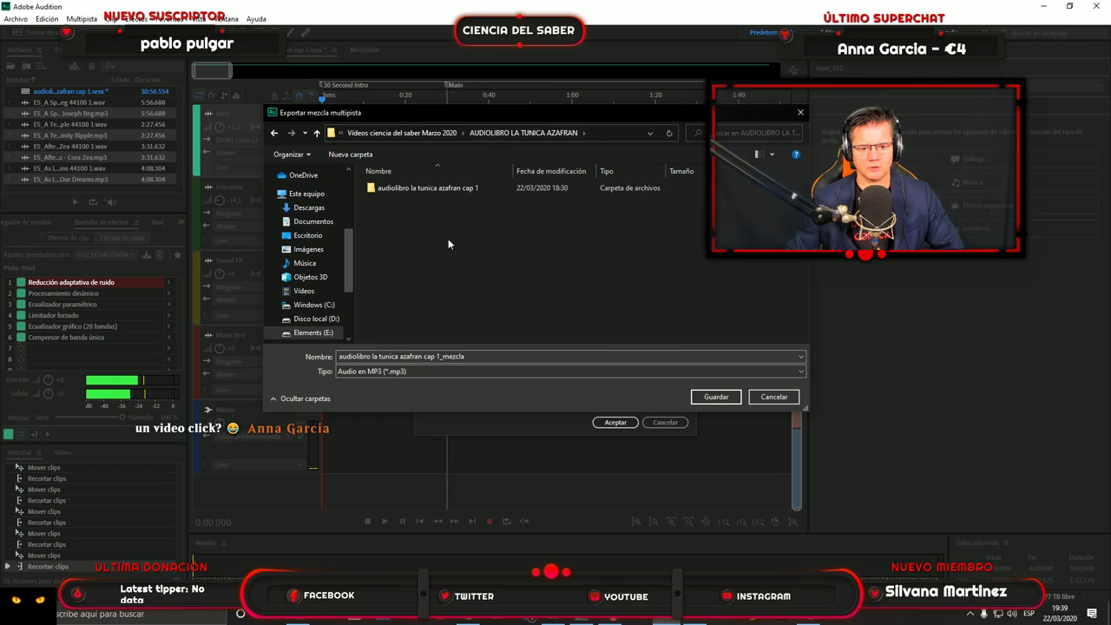
double_click(452, 186)
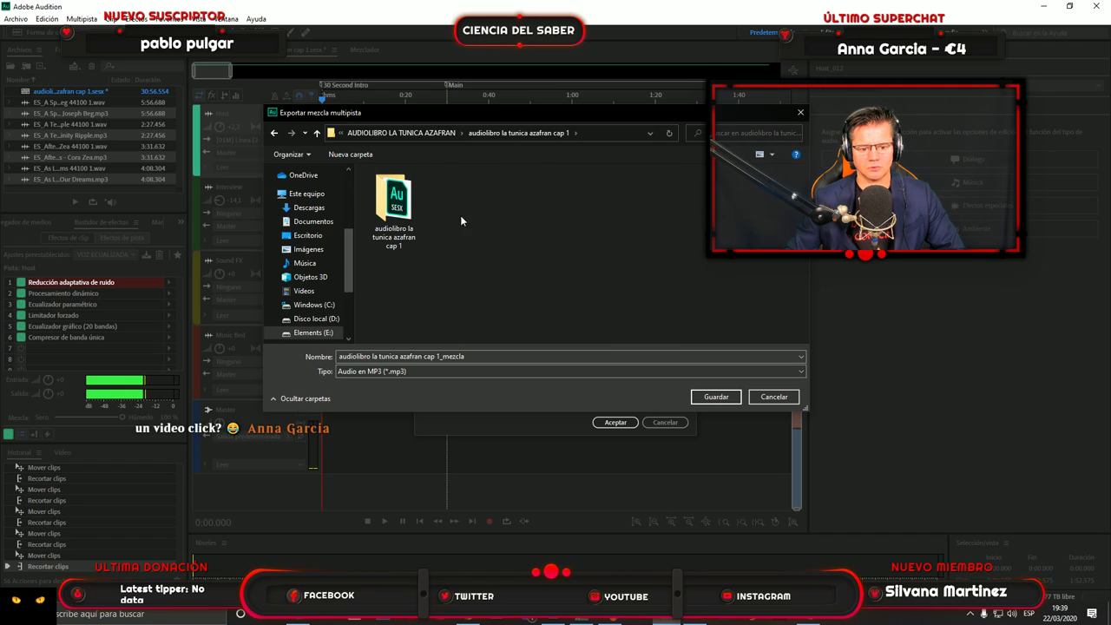
click(715, 397)
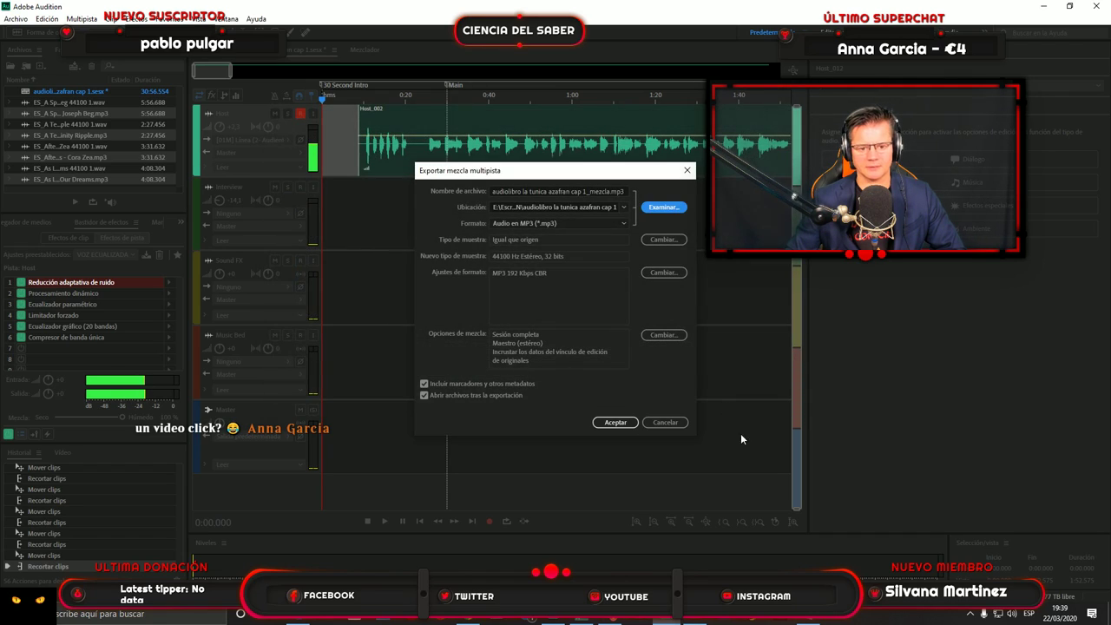
Set the MP3 bit rate to 320 Kbps (44100 Hz) and start exporting the mixdown.
click(672, 276)
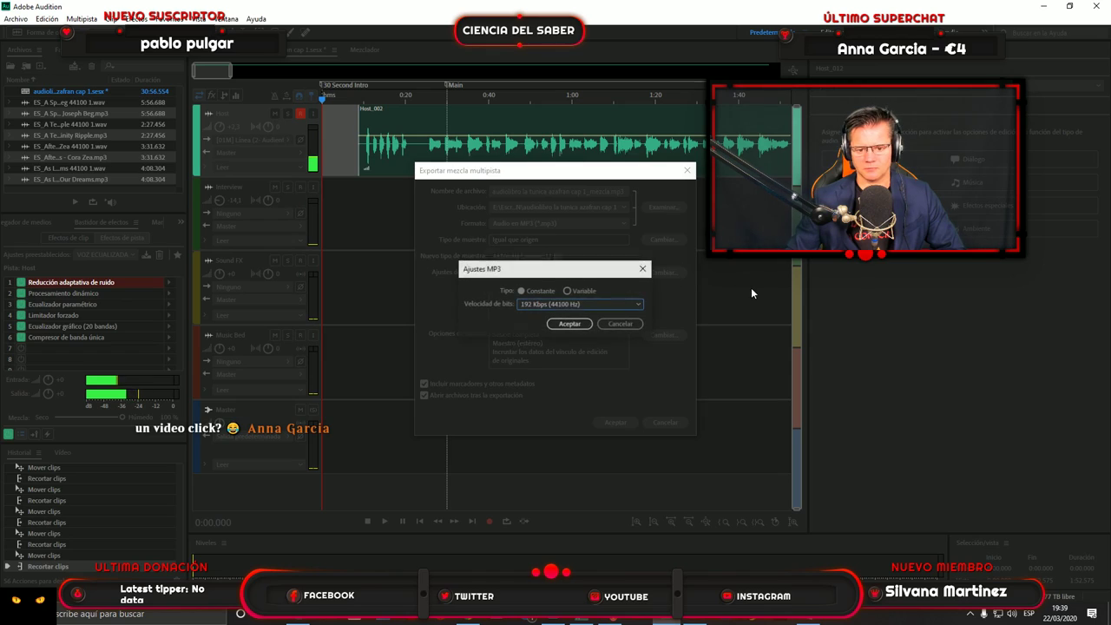
click(639, 304)
click(594, 407)
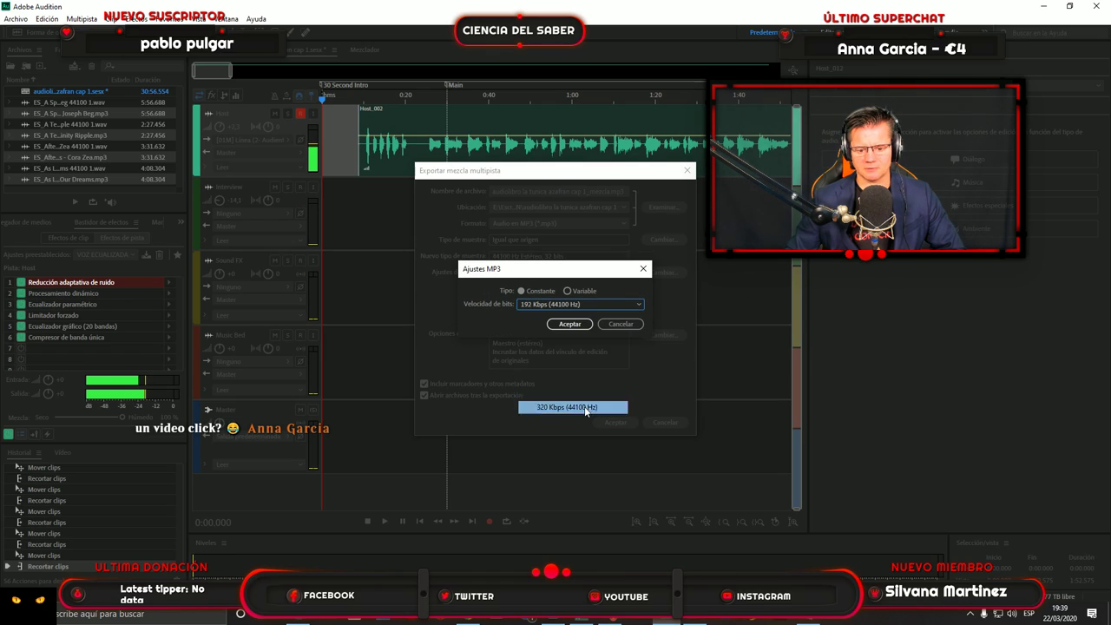
click(569, 323)
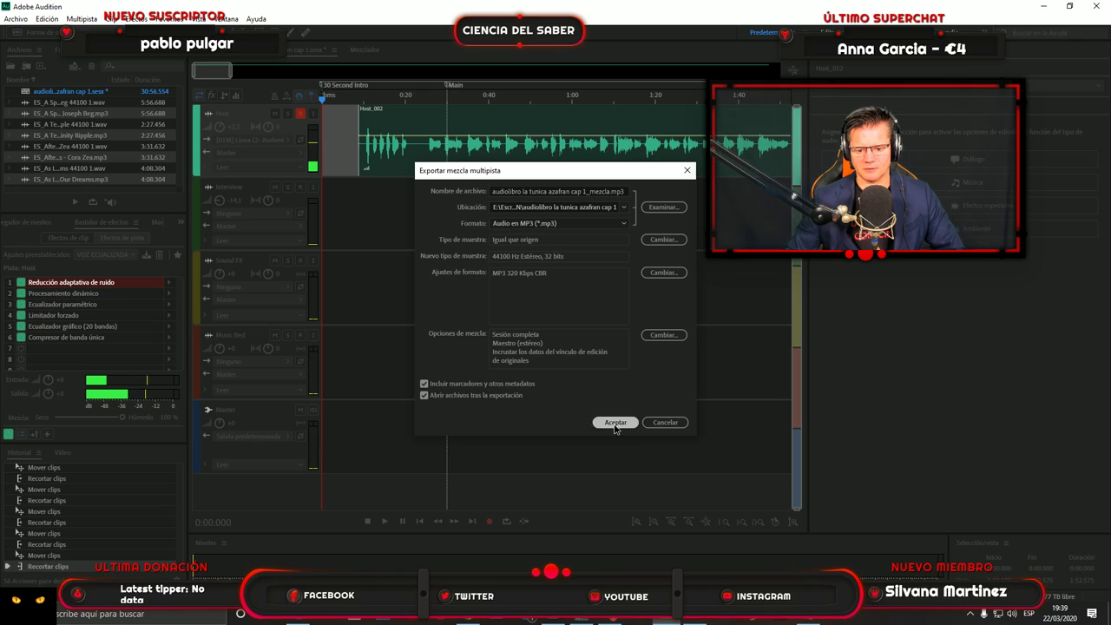
click(614, 421)
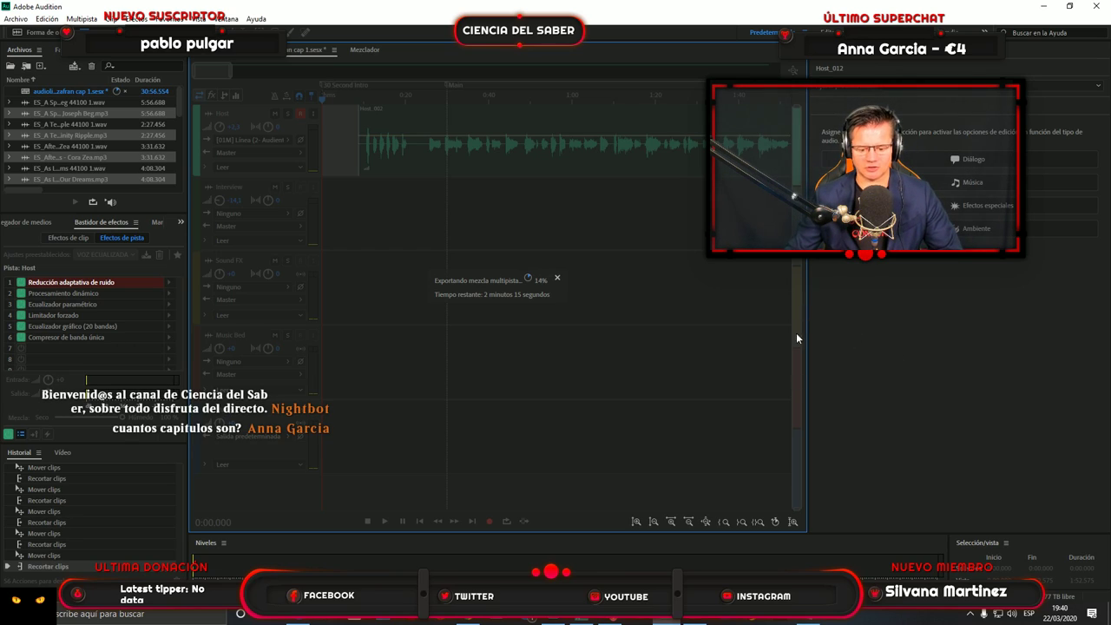
Switch to La-Tunica-Azafran.pdf in the browser and look through the book for its last chapter heading.
click(475, 620)
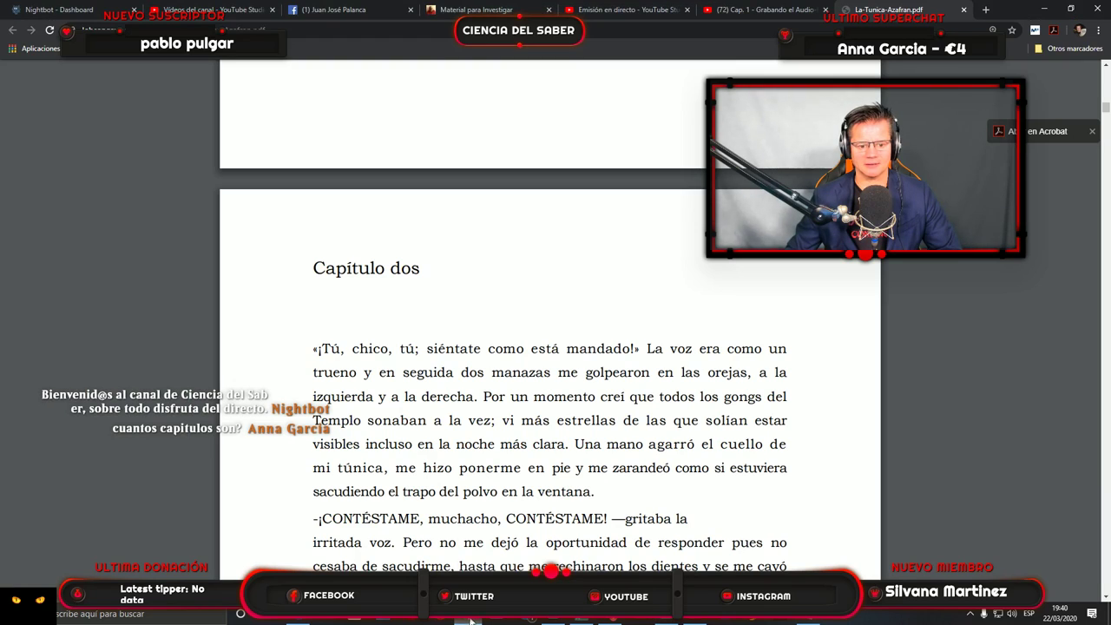
scroll(605, 317, down, 3)
scroll(604, 317, down, 7)
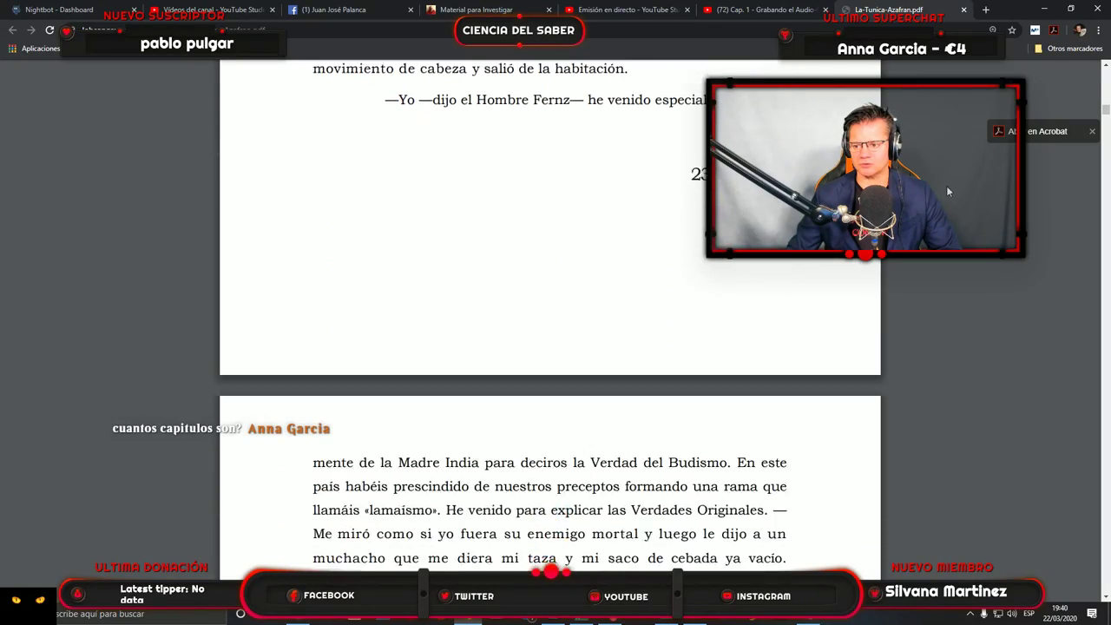
drag(1107, 113, 1106, 234)
scroll(590, 440, down, 15)
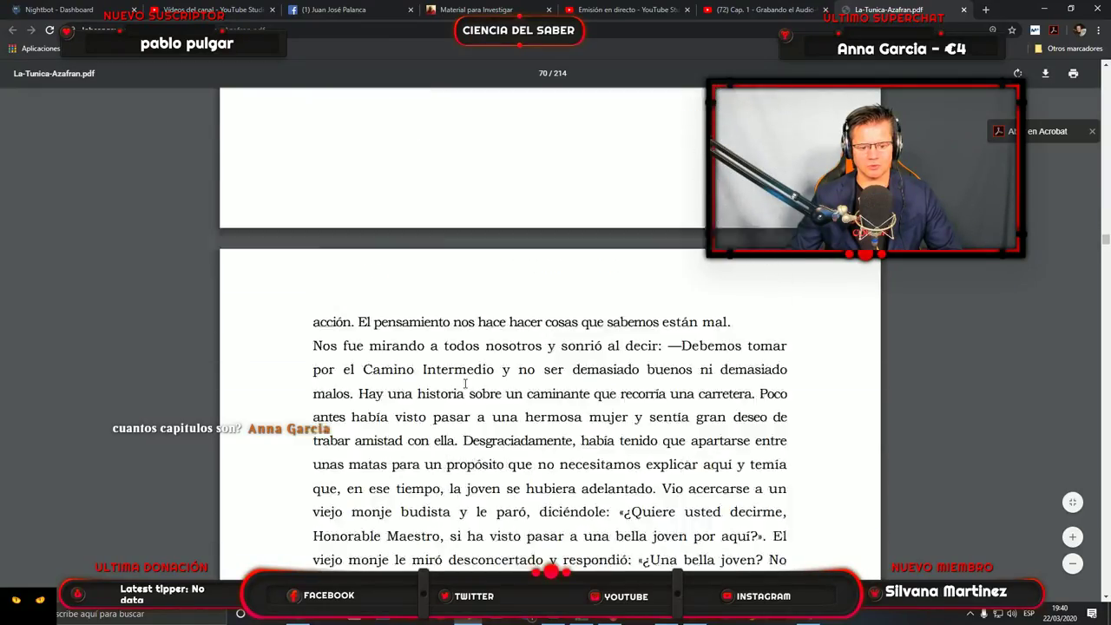
scroll(590, 440, down, 20)
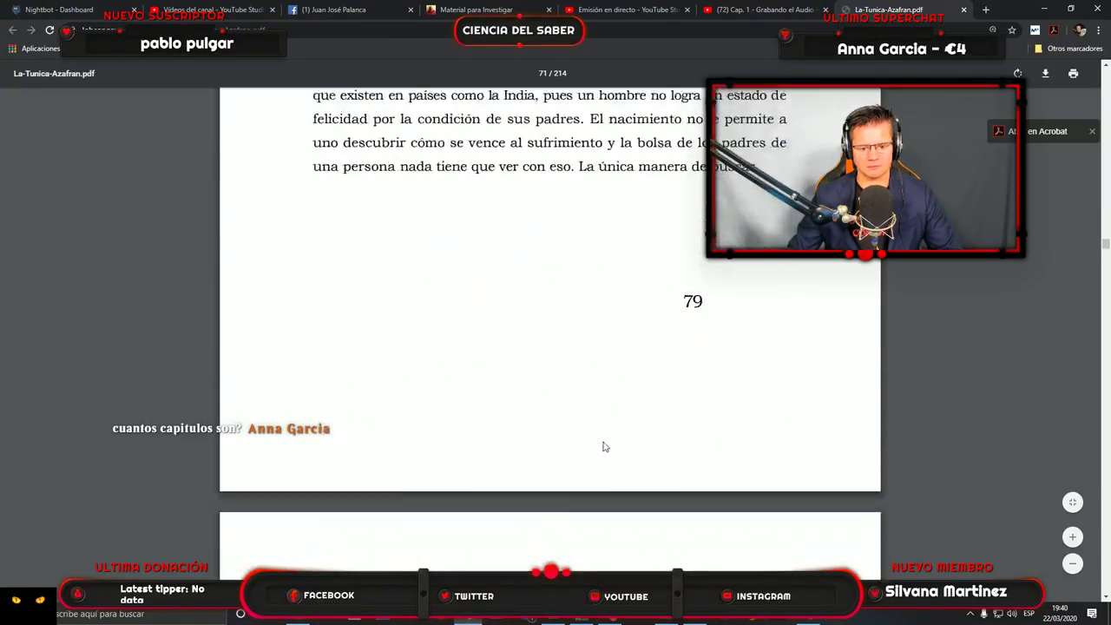
scroll(621, 456, down, 20)
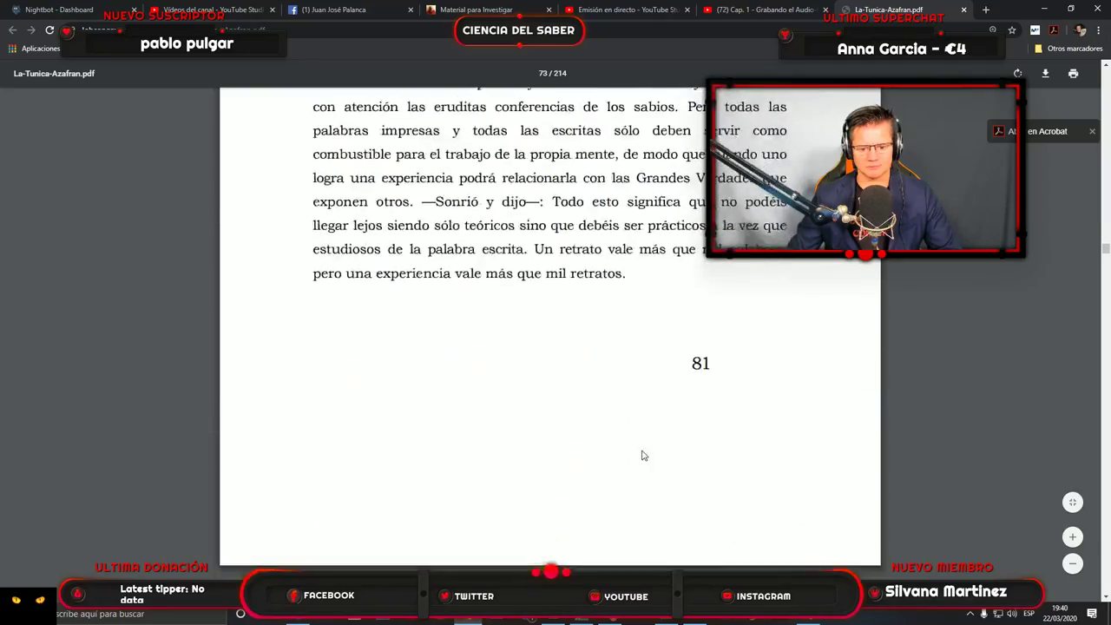
scroll(637, 456, down, 3)
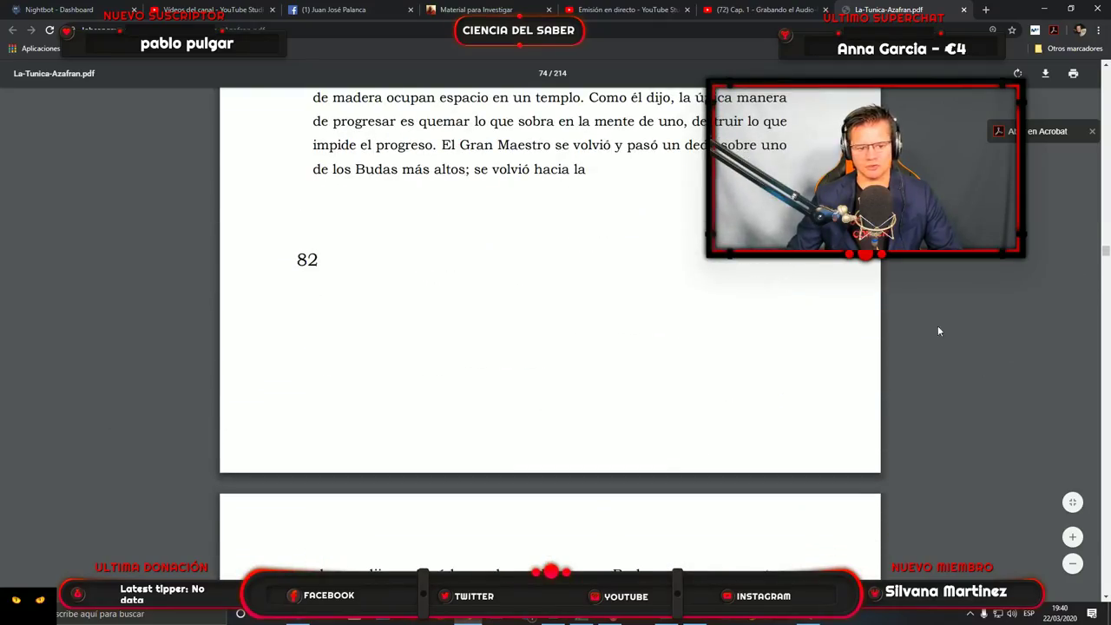
drag(1108, 253, 1106, 270)
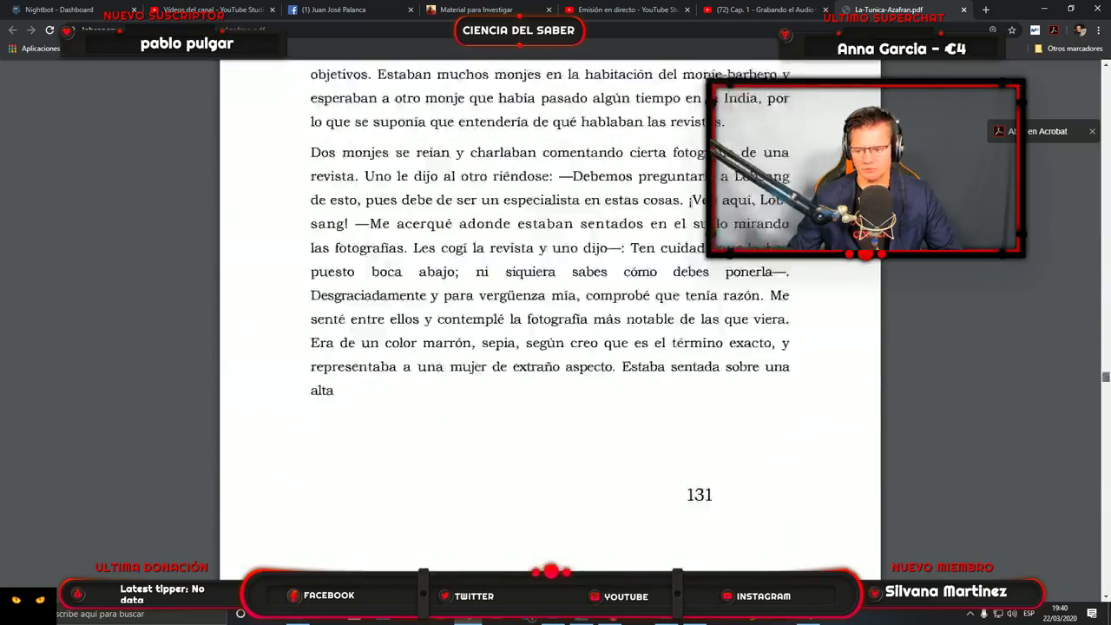
drag(1106, 376, 1105, 572)
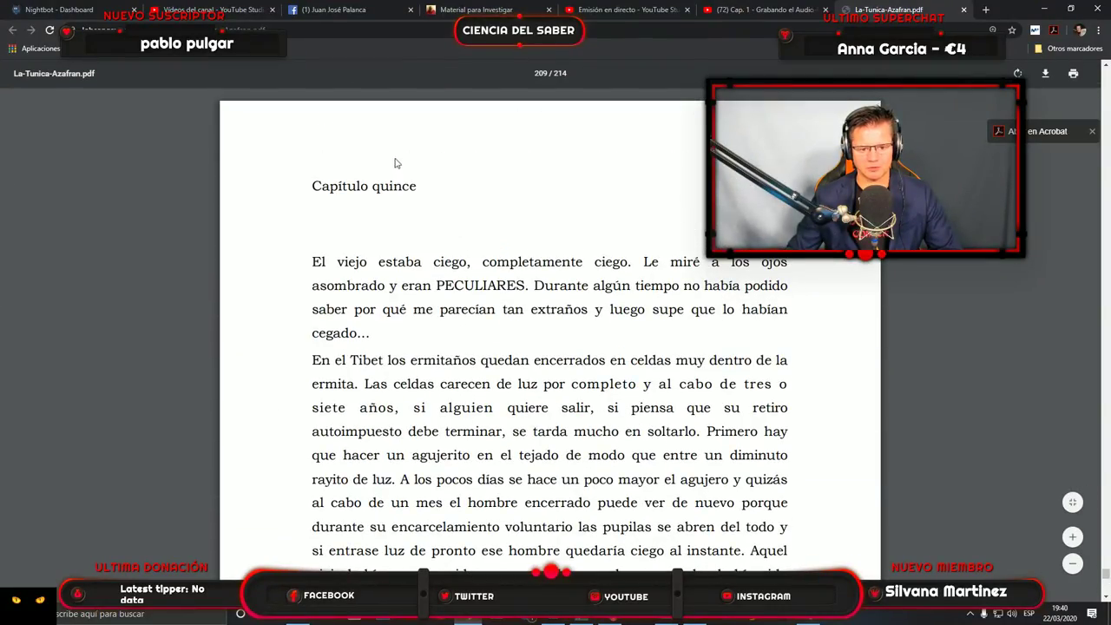
Look through the pages of Capítulo quince to the end of the PDF and back to check its length.
scroll(543, 314, down, 15)
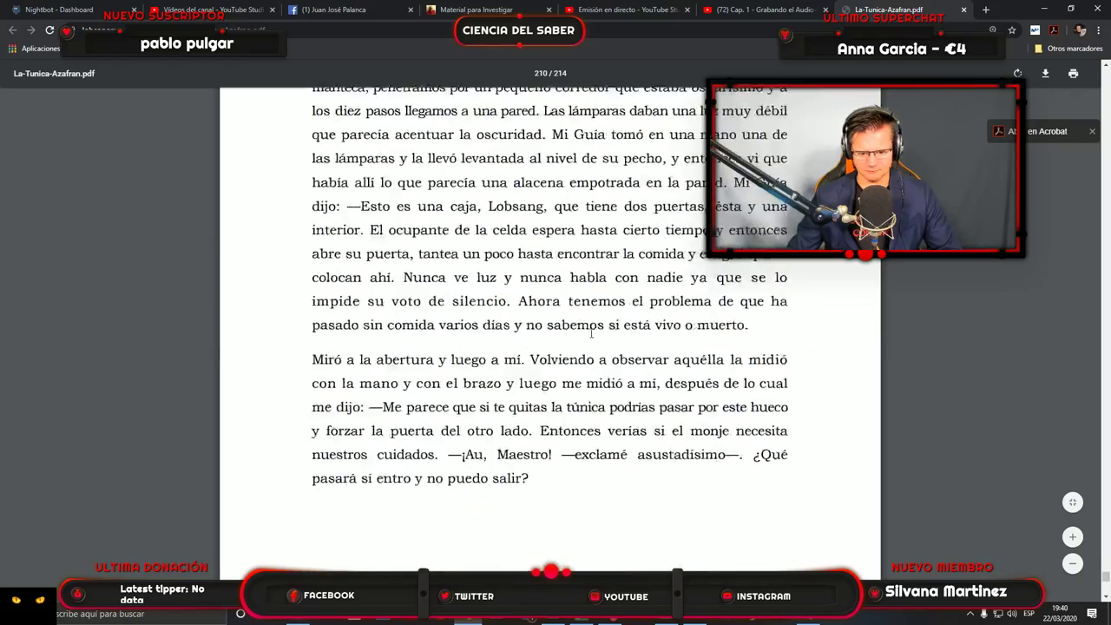
scroll(547, 334, down, 15)
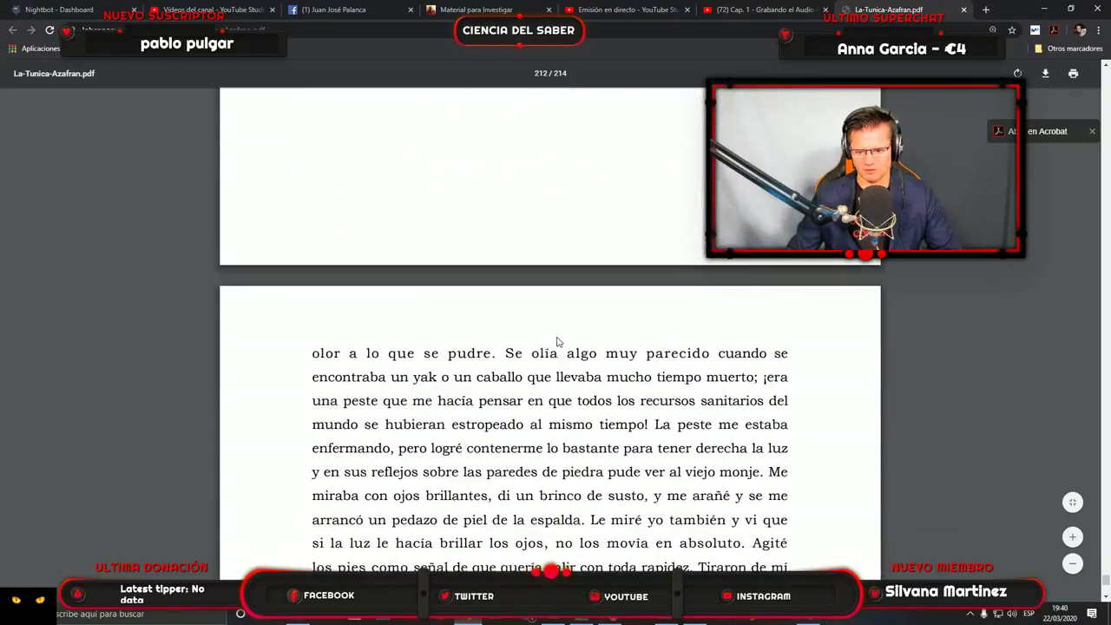
scroll(681, 402, down, 15)
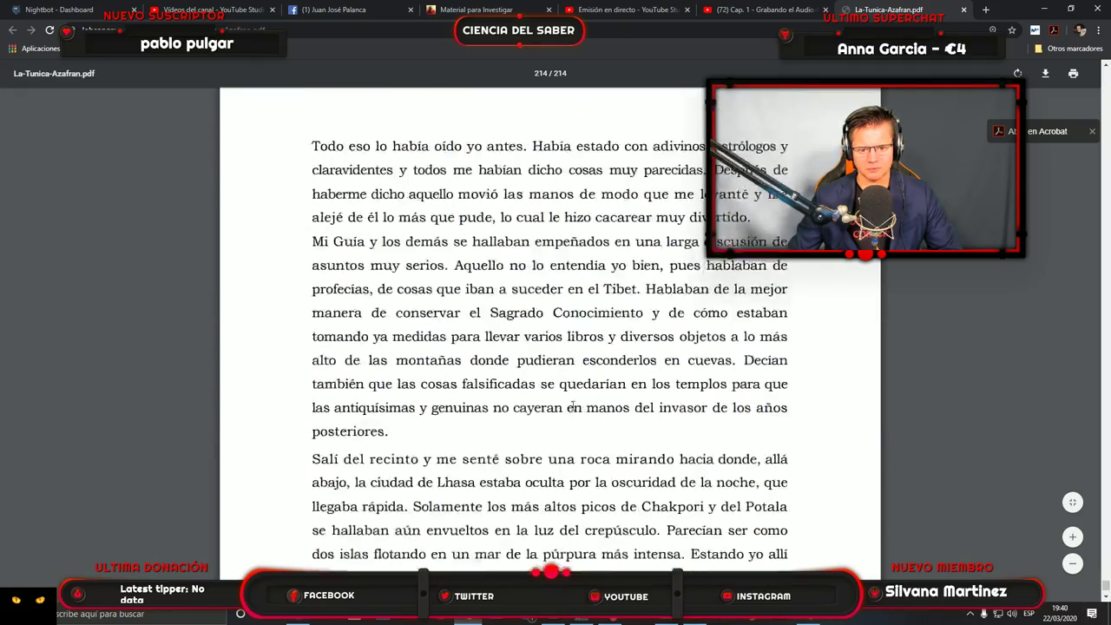
scroll(575, 410, up, 5)
scroll(580, 415, up, 15)
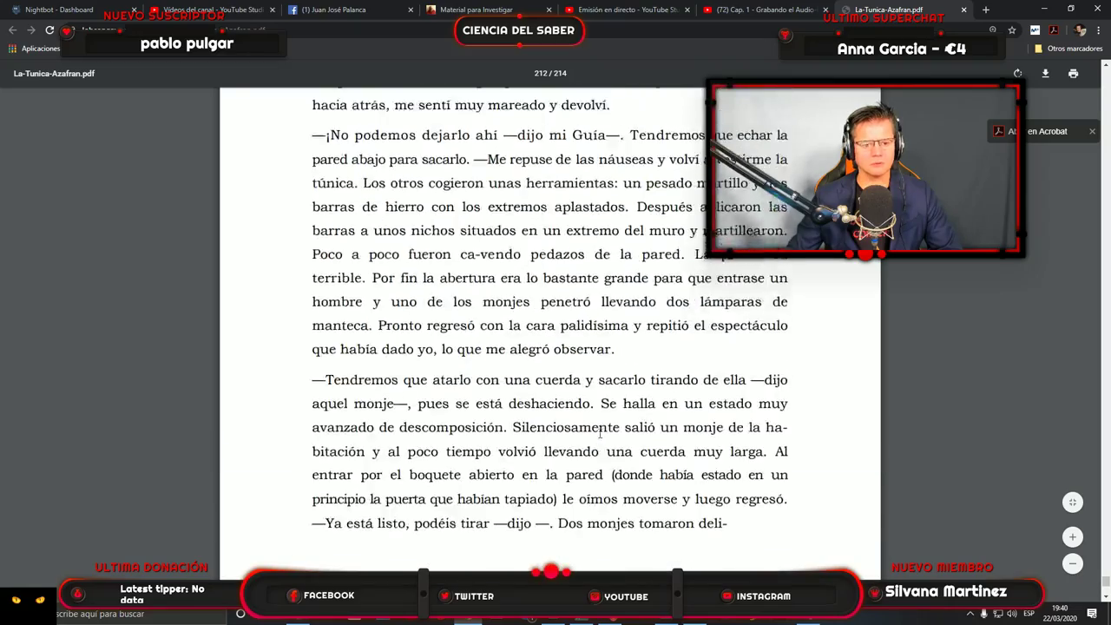
scroll(603, 449, up, 10)
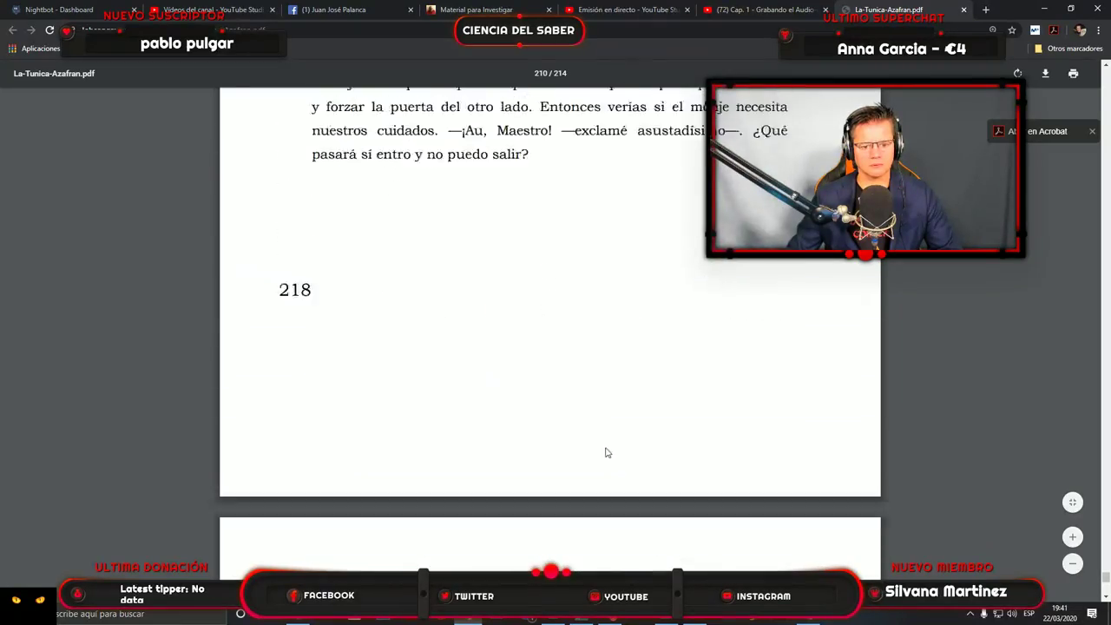
scroll(605, 448, up, 15)
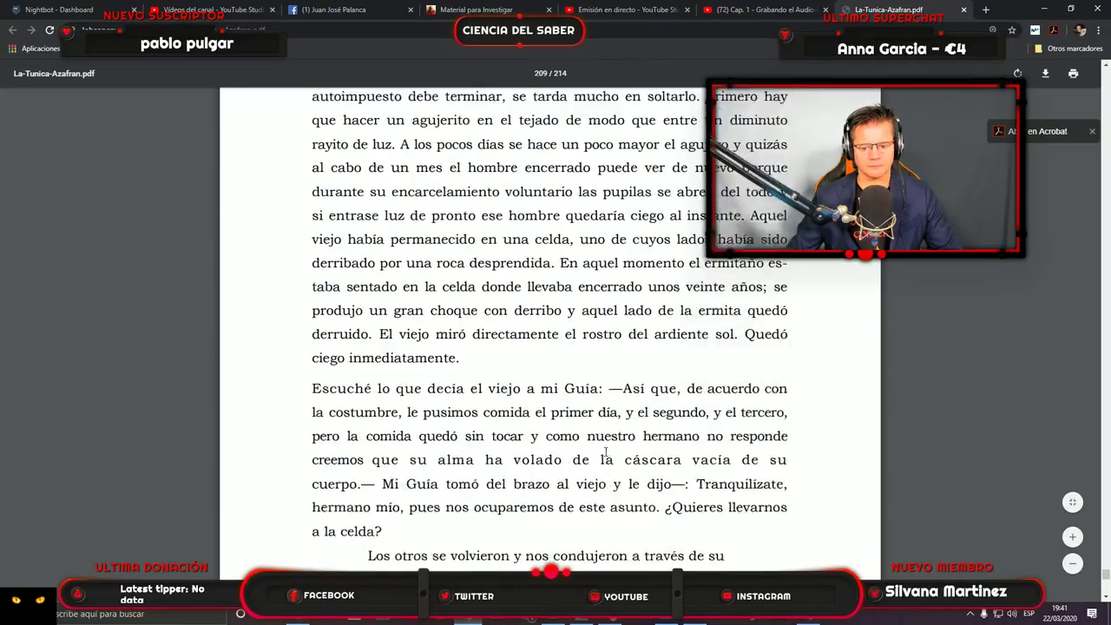
Return to the start of the PDF, look through chapter one up to the Capítulo dos heading to check its length, and switch back to Adobe Audition.
scroll(607, 455, down, 3)
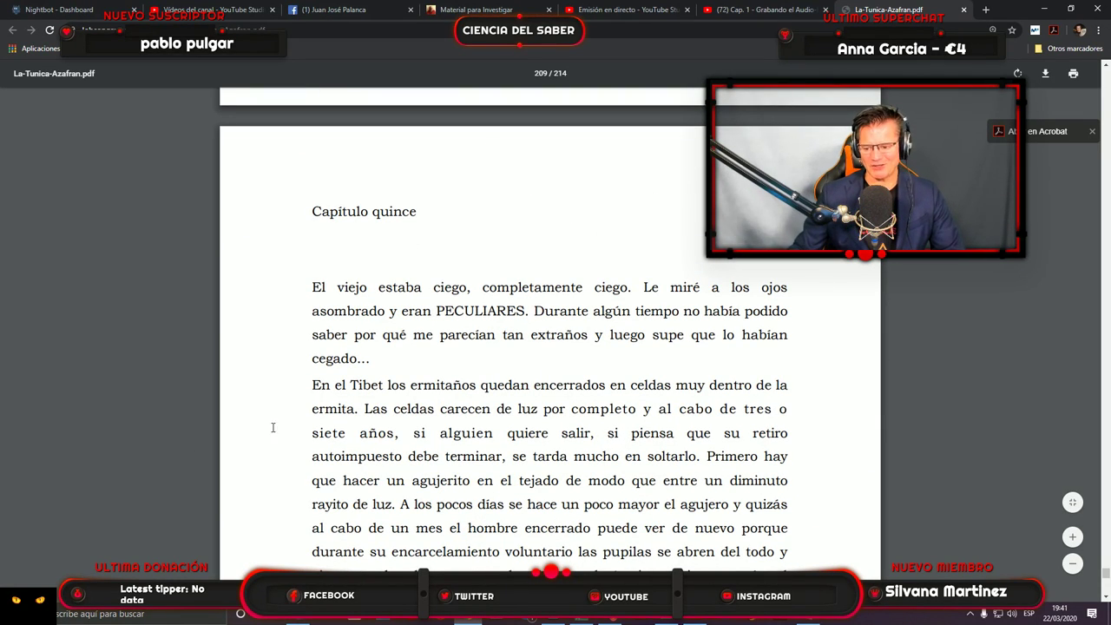
scroll(430, 404, up, 3)
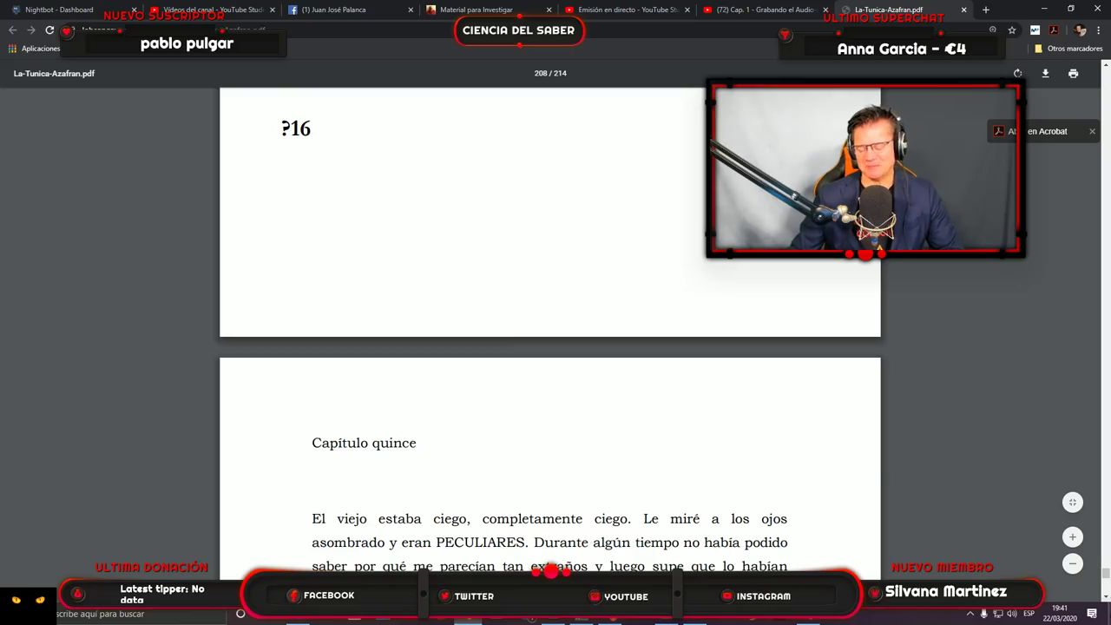
drag(1106, 572, 1085, 70)
scroll(607, 416, down, 15)
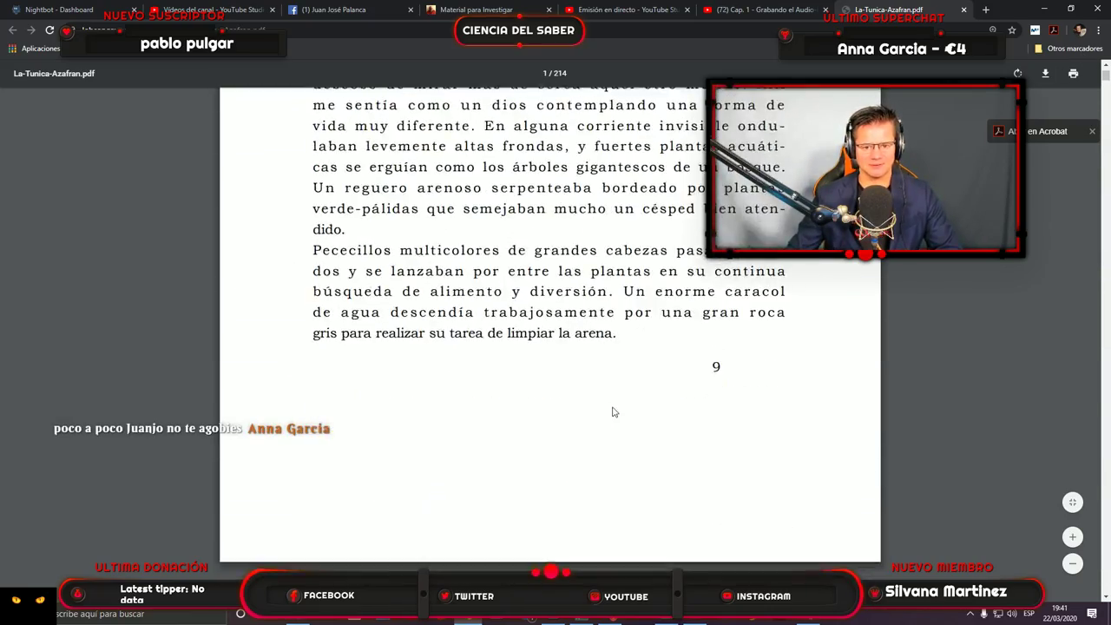
scroll(607, 465, down, 10)
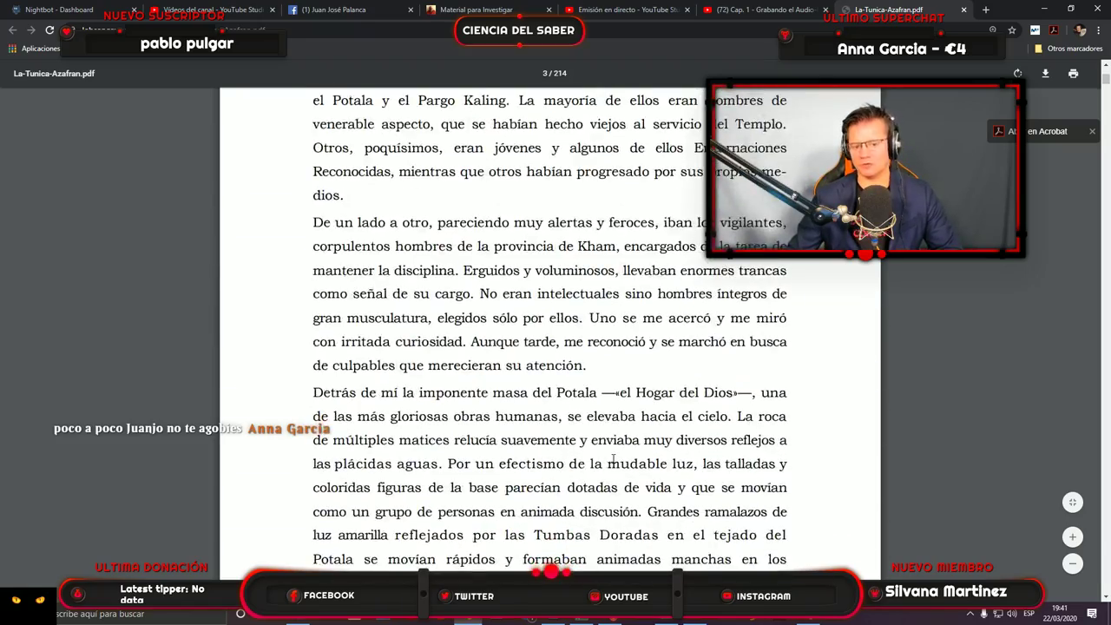
scroll(613, 459, down, 10)
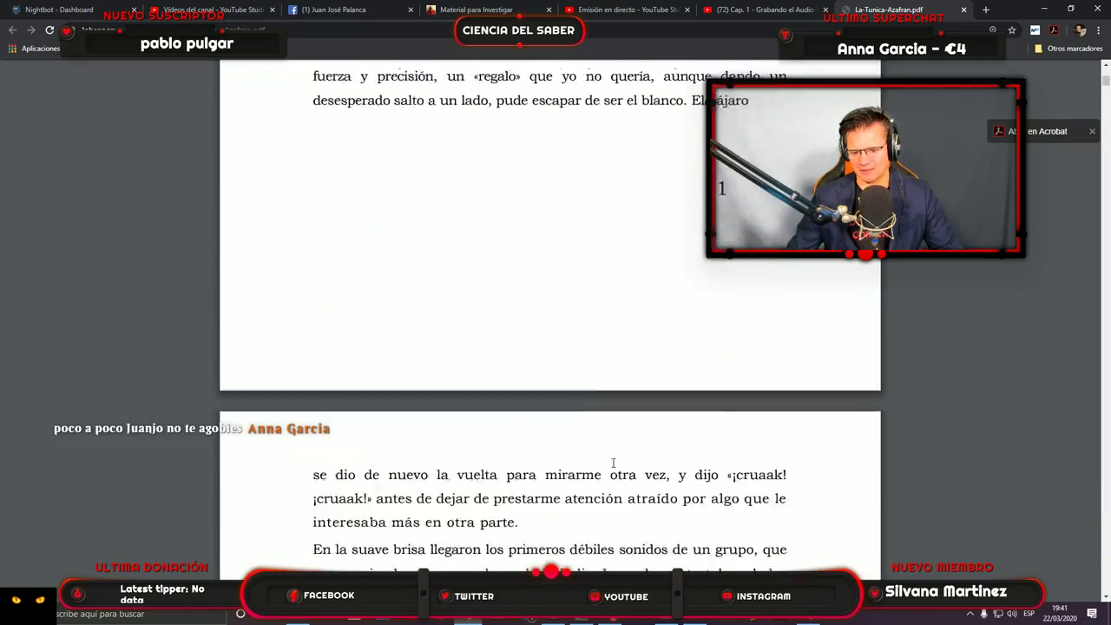
scroll(610, 468, down, 15)
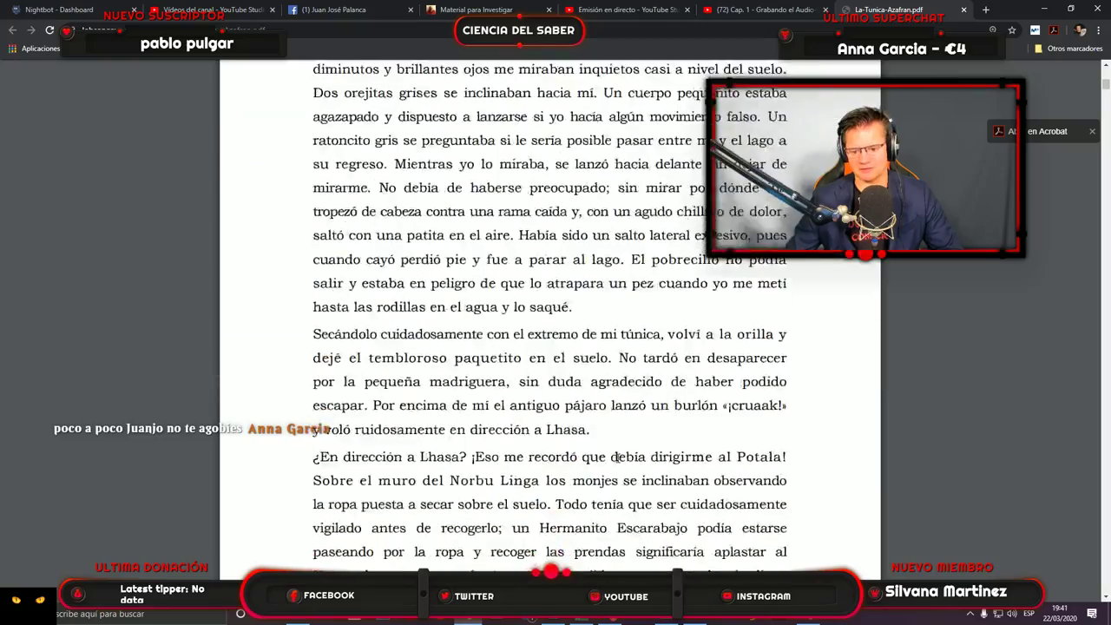
scroll(630, 454, down, 15)
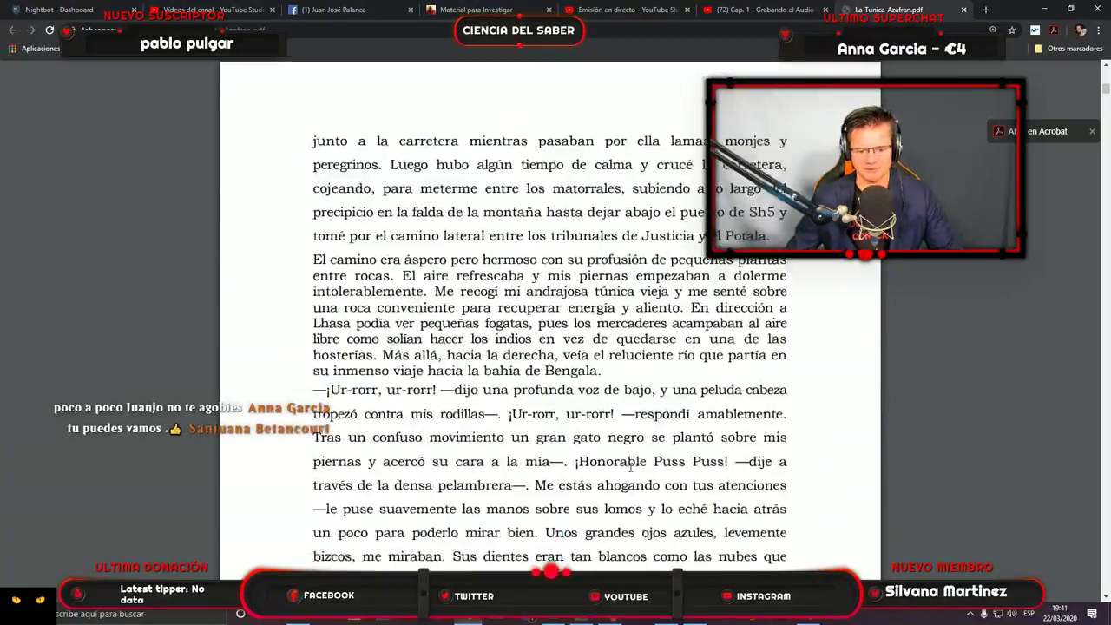
scroll(639, 467, down, 15)
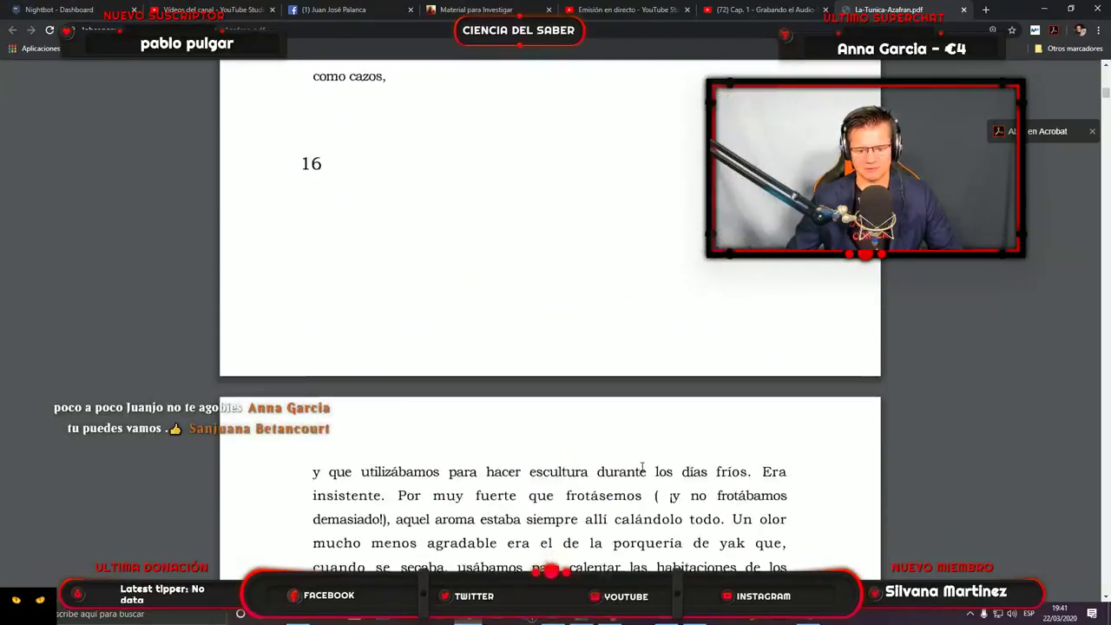
scroll(646, 476, down, 15)
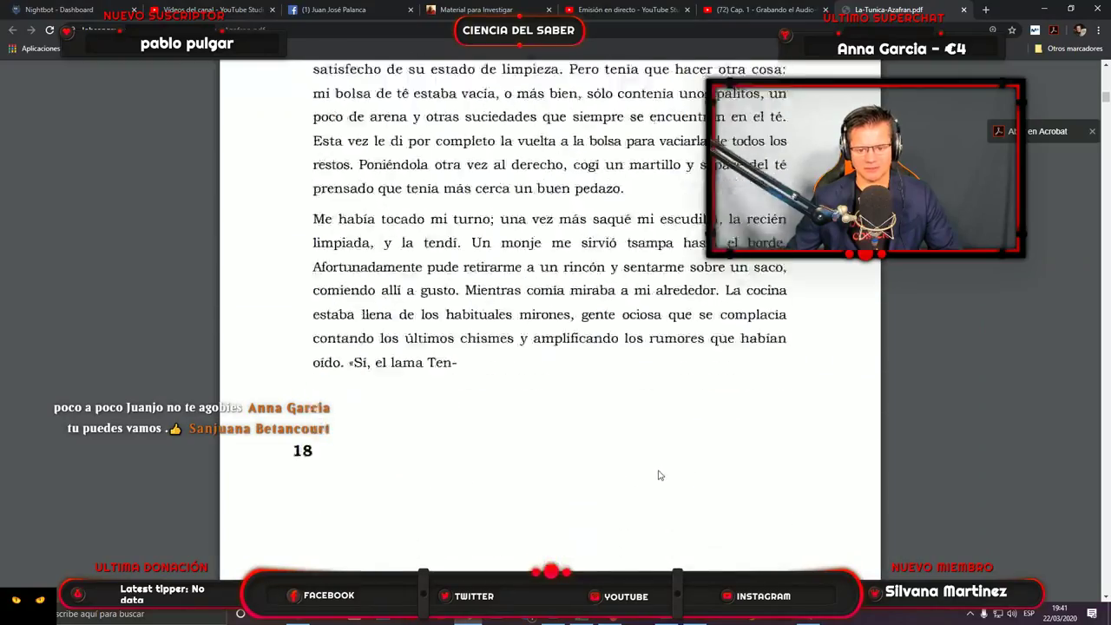
scroll(655, 471, down, 15)
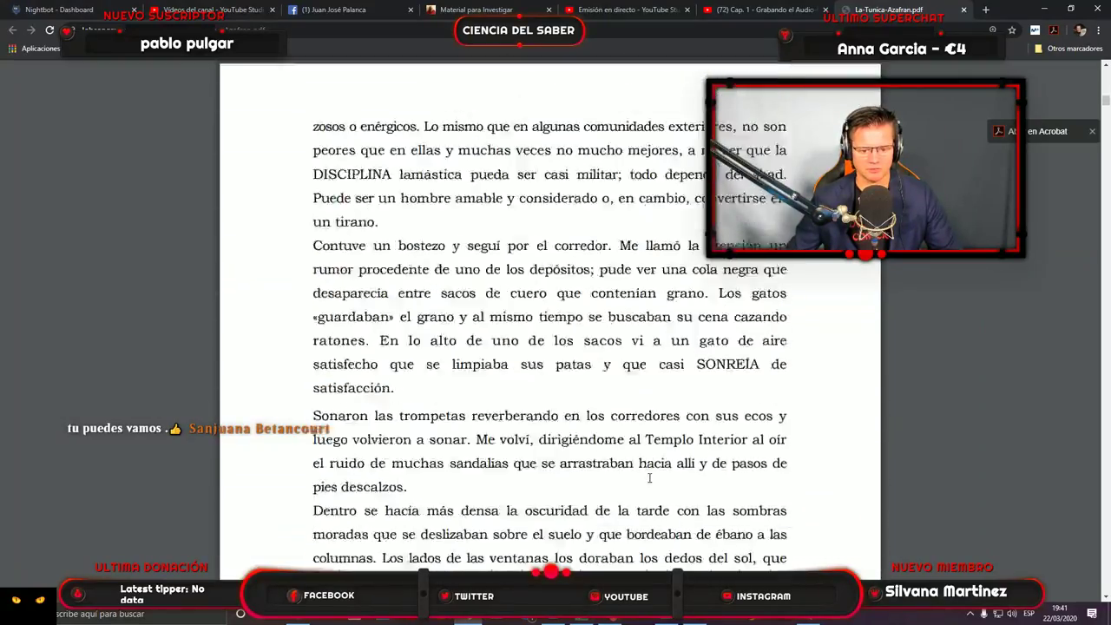
scroll(647, 477, down, 15)
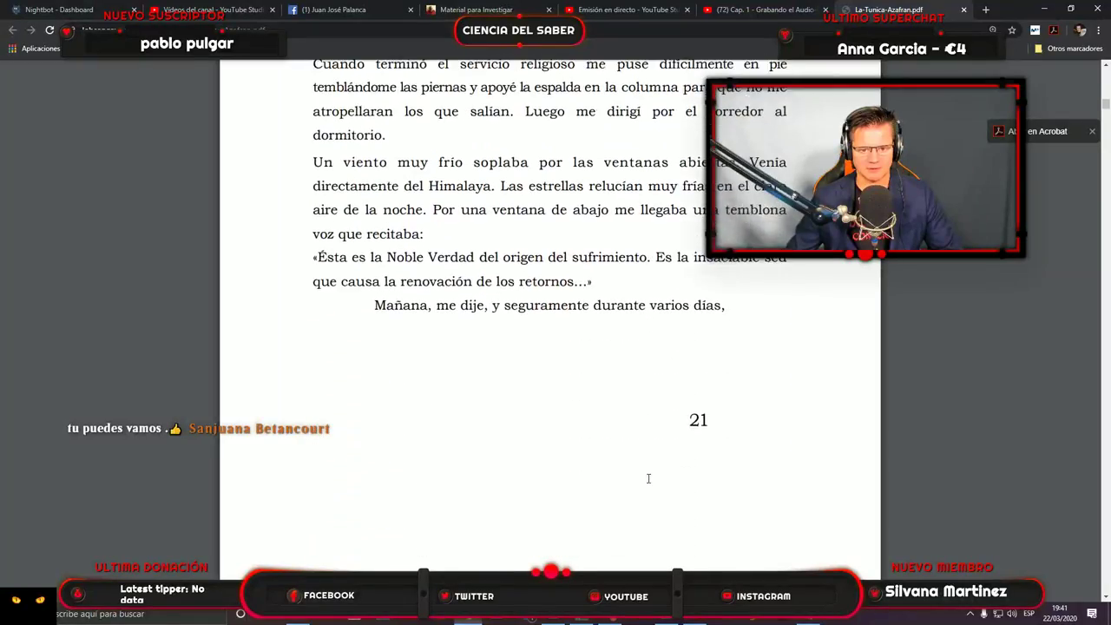
scroll(648, 478, down, 15)
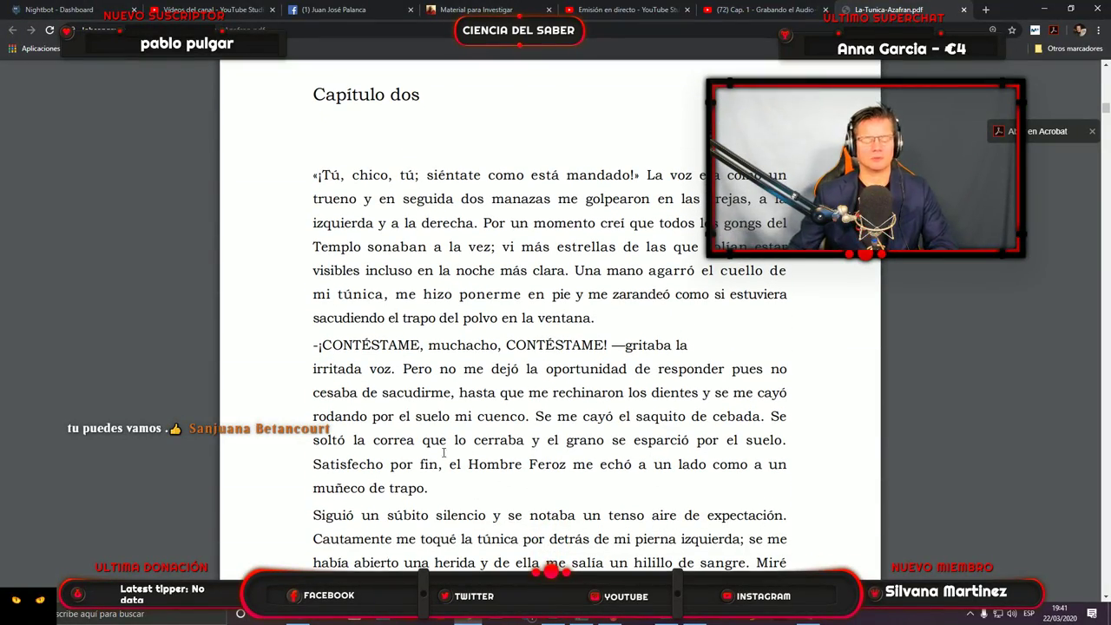
key(alt+Tab)
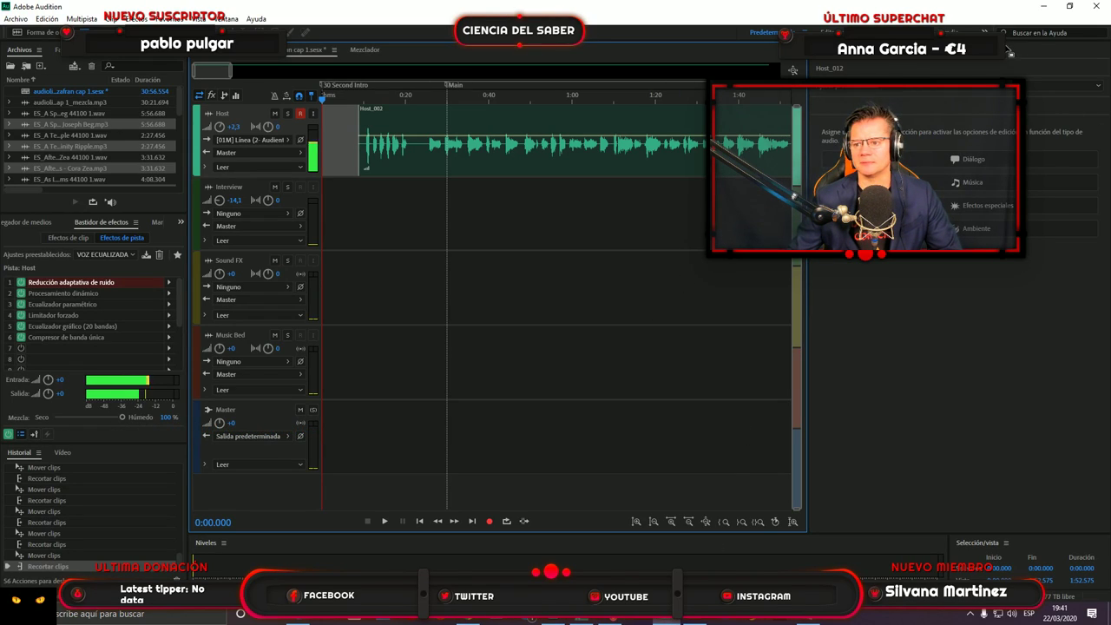
Save the multitrack audio session and minimize the audio editor.
click(14, 21)
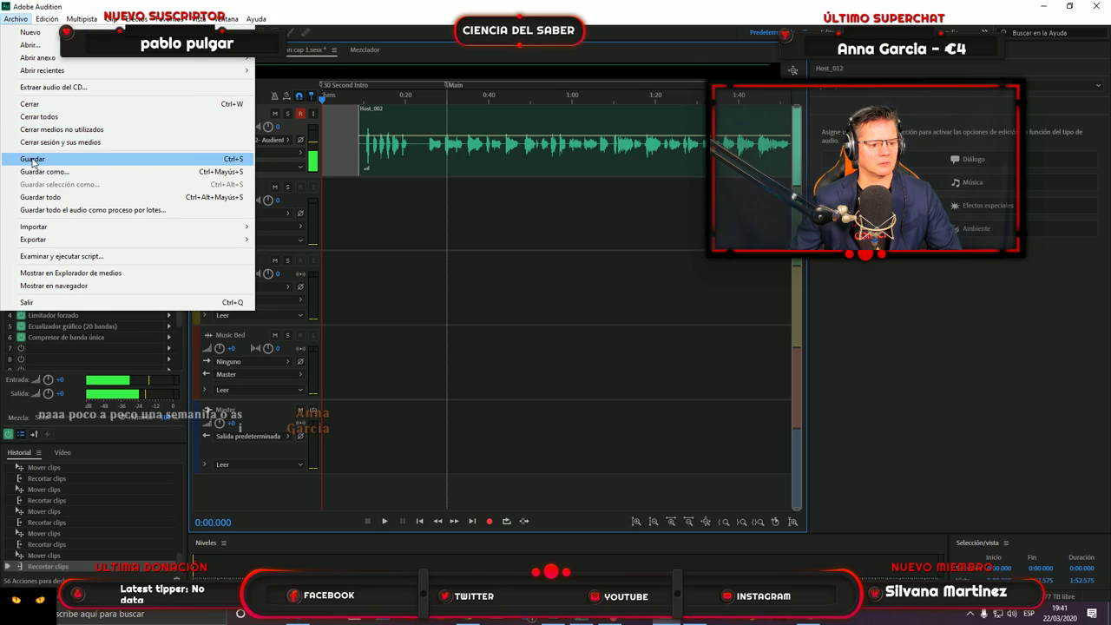
click(199, 160)
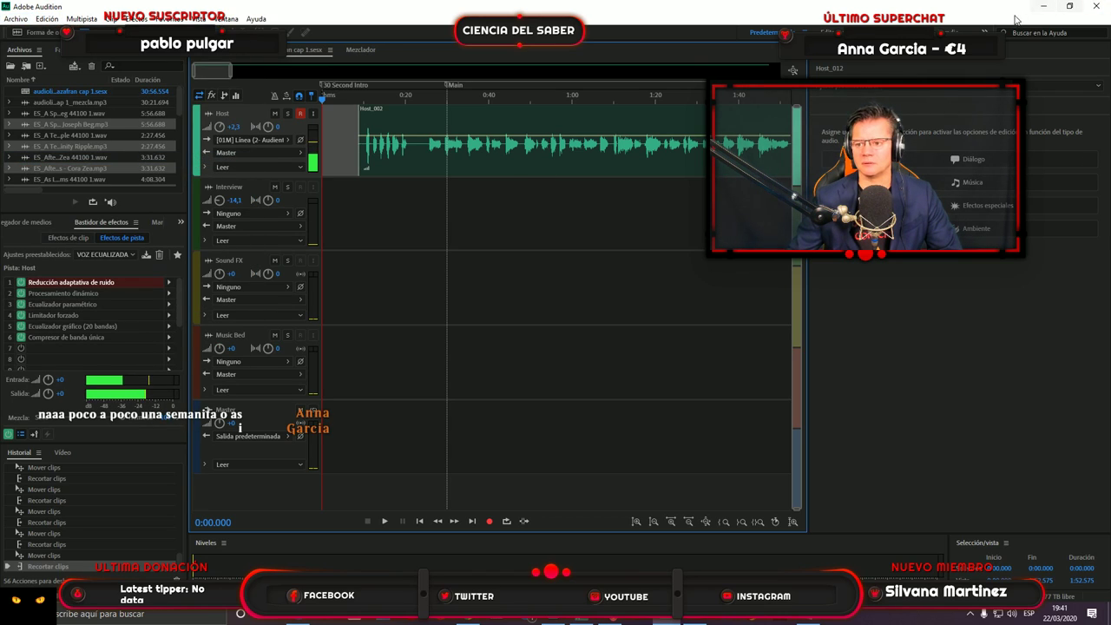
click(1041, 12)
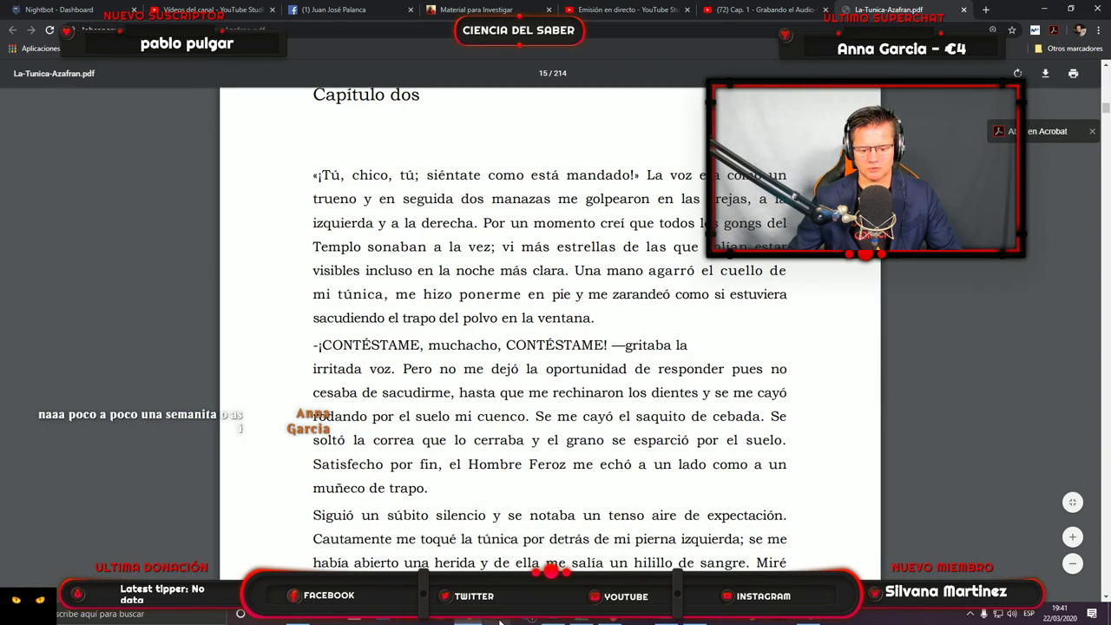
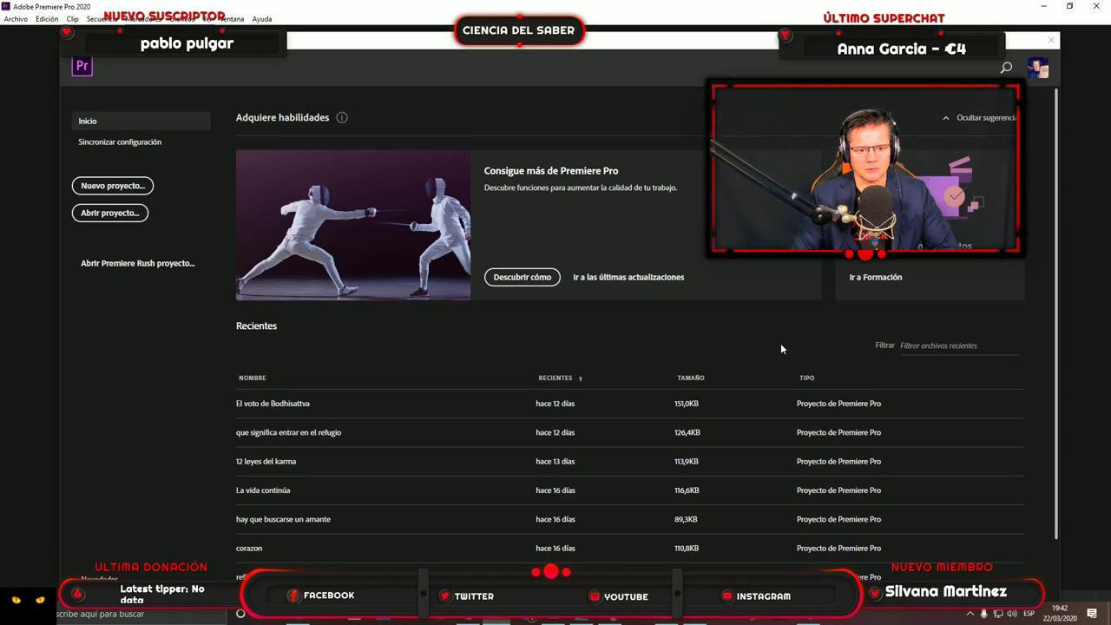
In Premiere Pro, start a new project and name it "audio libro la tunica azafran cap 1".
click(111, 186)
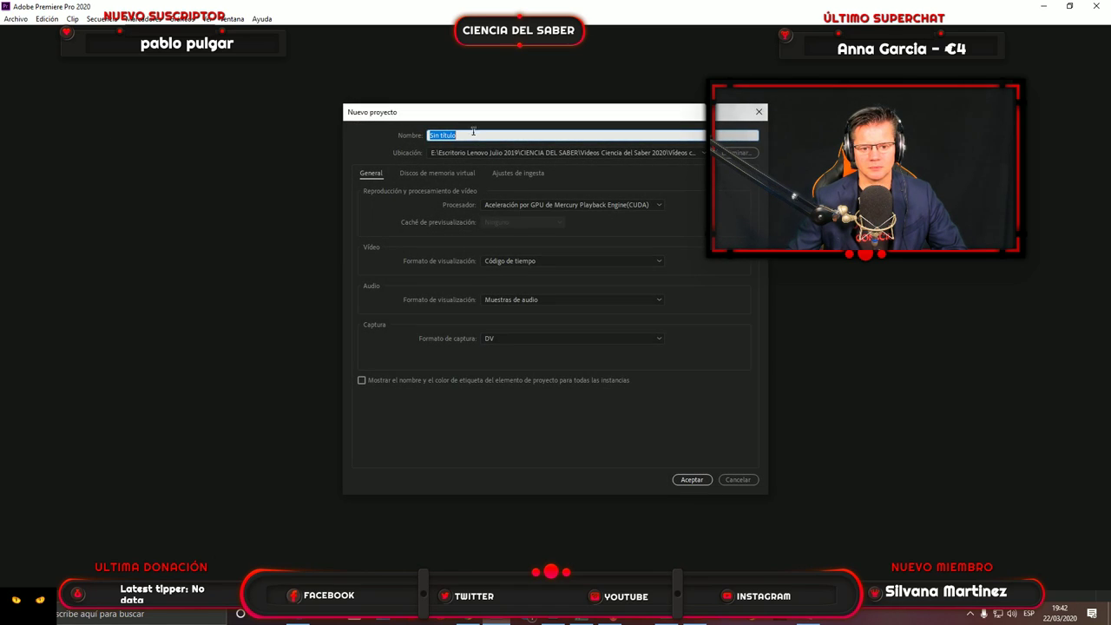
click(469, 140)
key(BackSpace)
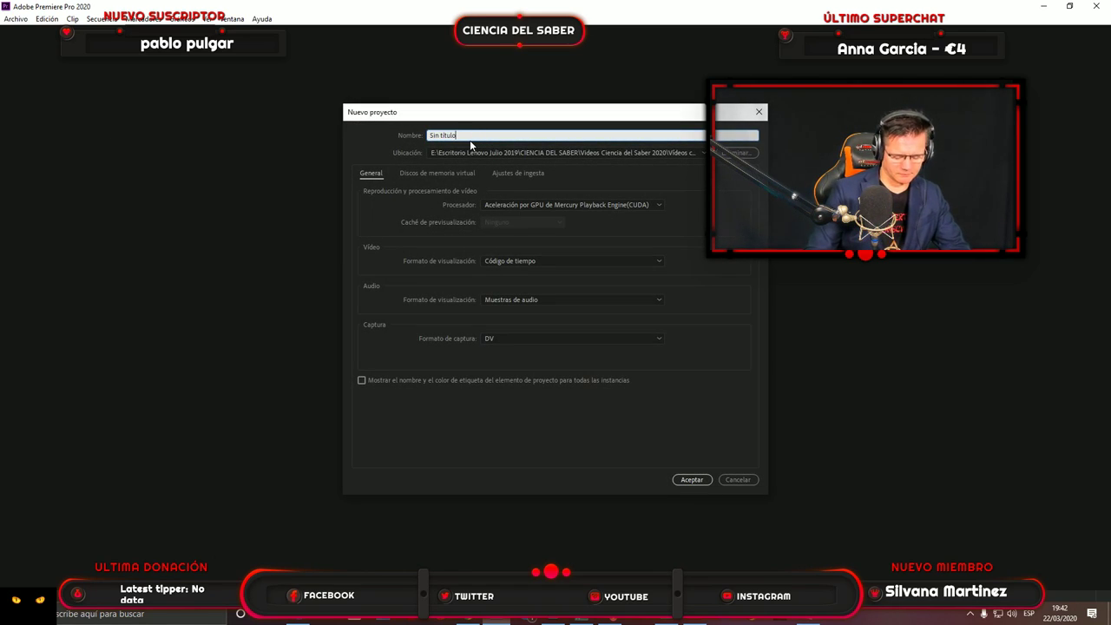
key(BackSpace)
key(BackSpace)
key(BackSpace)
key(BackSpace)
key(BackSpace)
key(BackSpace)
key(BackSpace)
key(BackSpace)
key(BackSpace)
text(au)
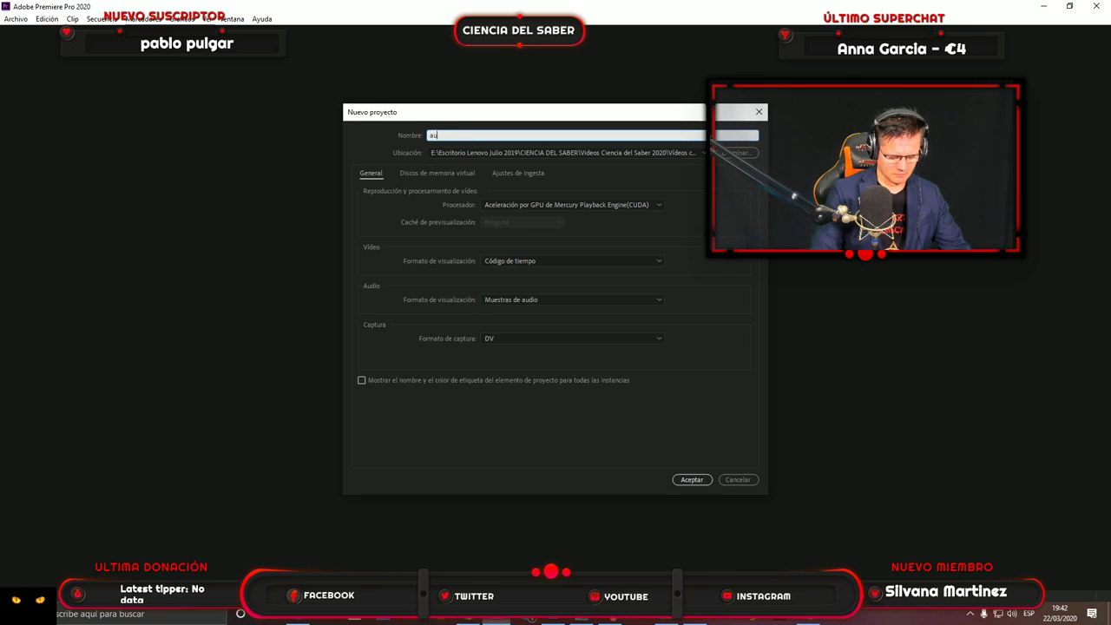
text(dio libr)
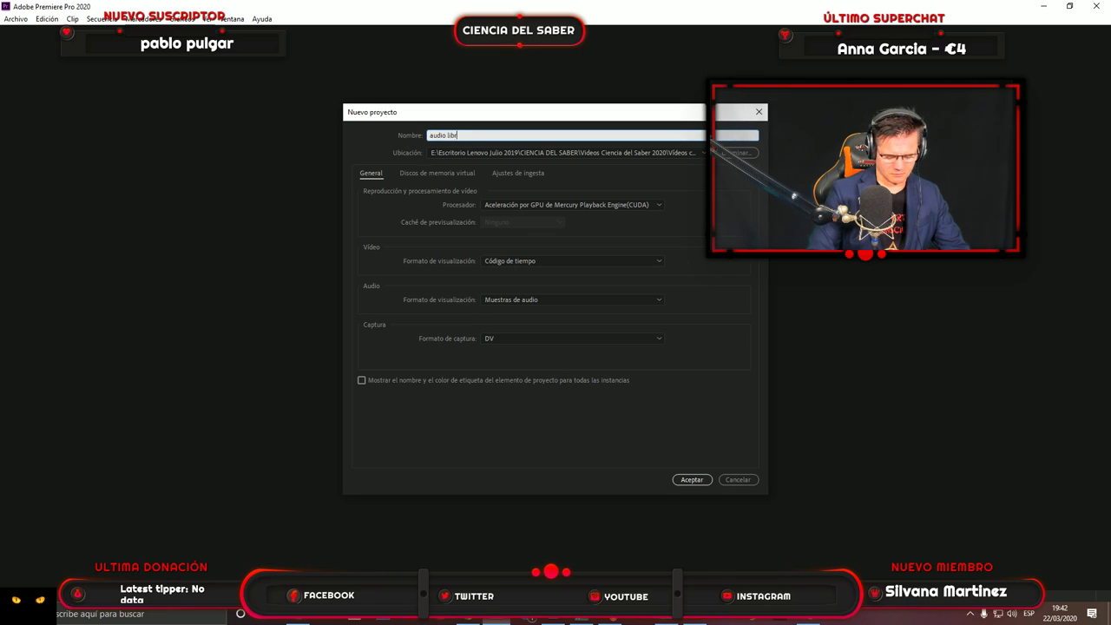
text(o)
text( la t)
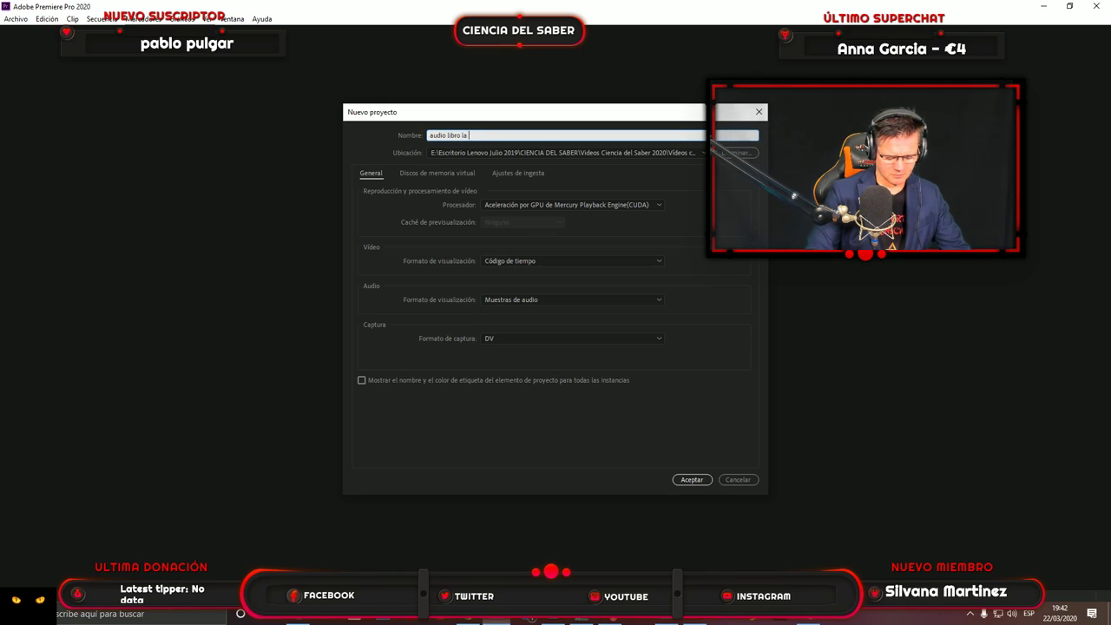
text(unica az)
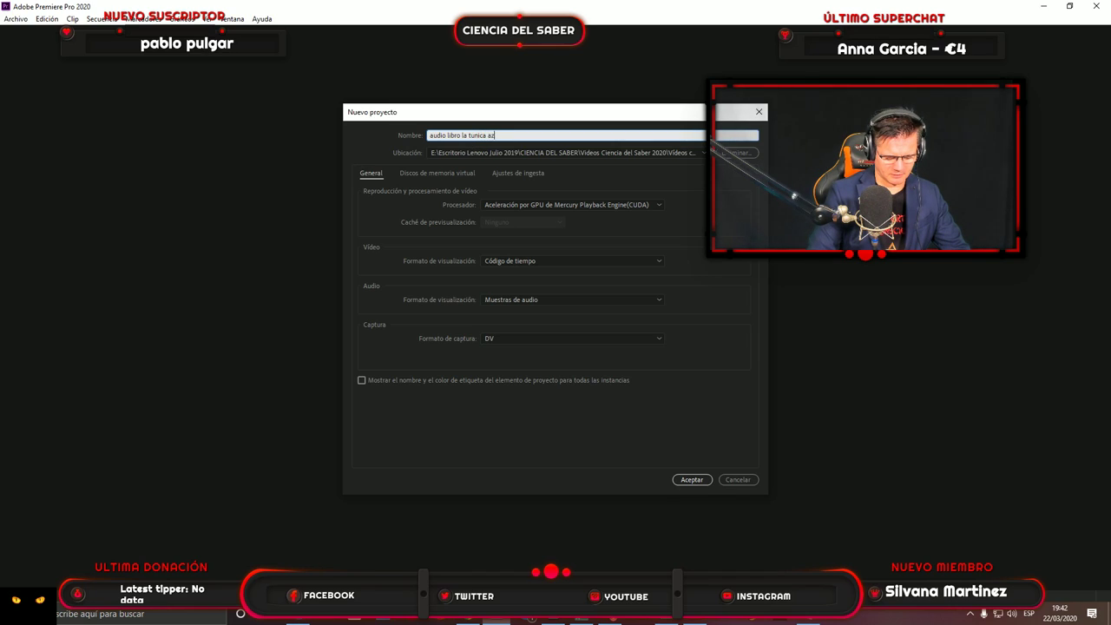
text(afran ca)
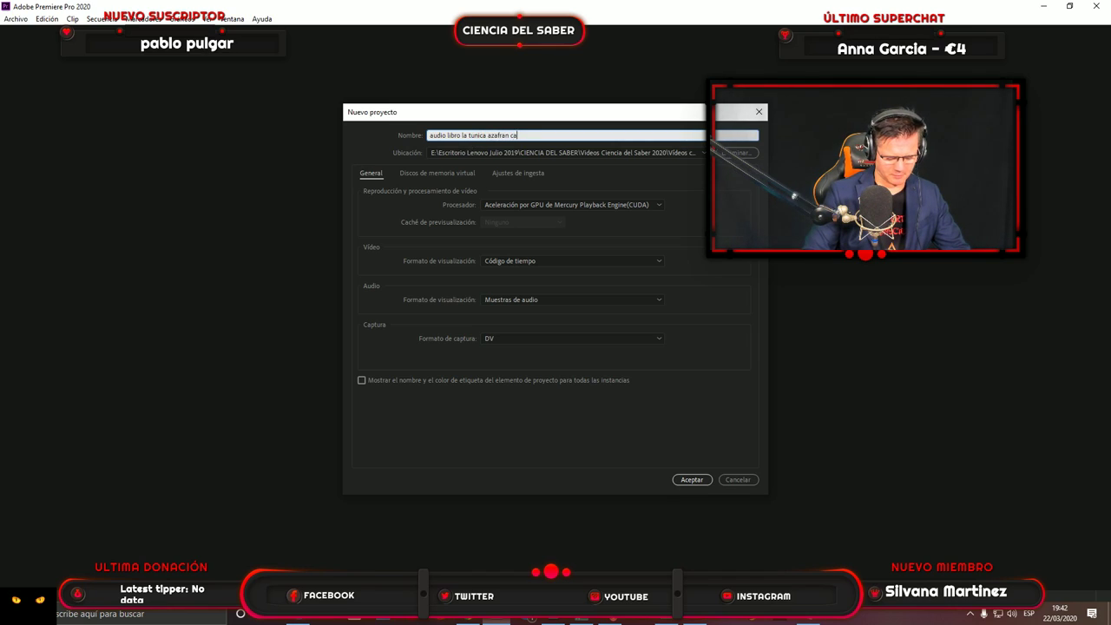
text(p 1)
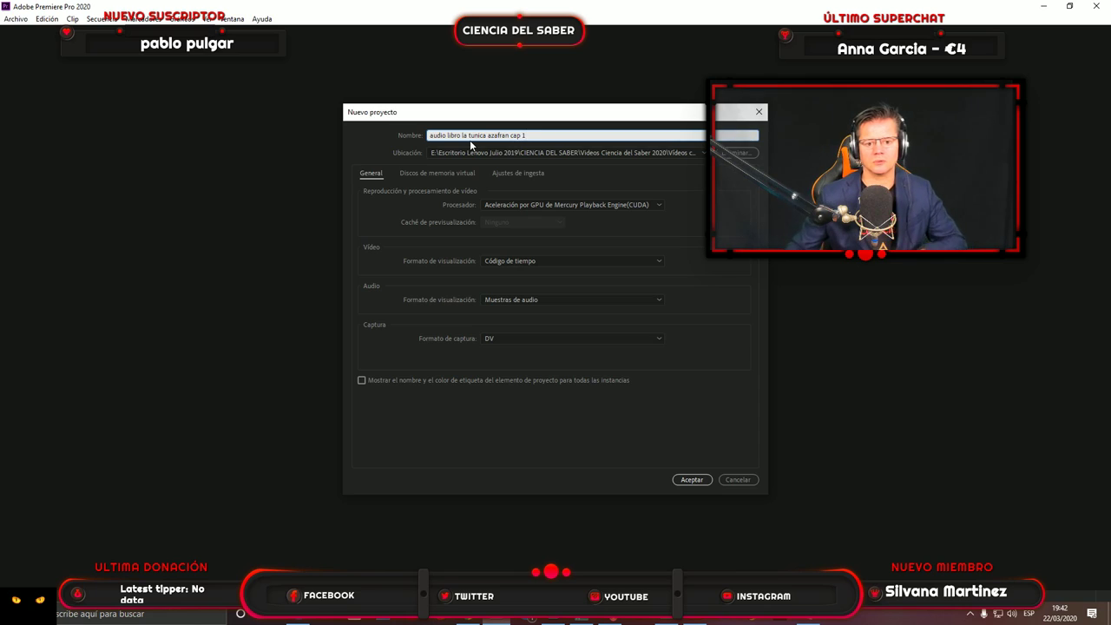
Set the project location to the "audiolibro la tunica azafran cap 1" folder inside AUDIOLIBRO LA TUNICA AZAFRAN on drive E and create the project.
click(738, 151)
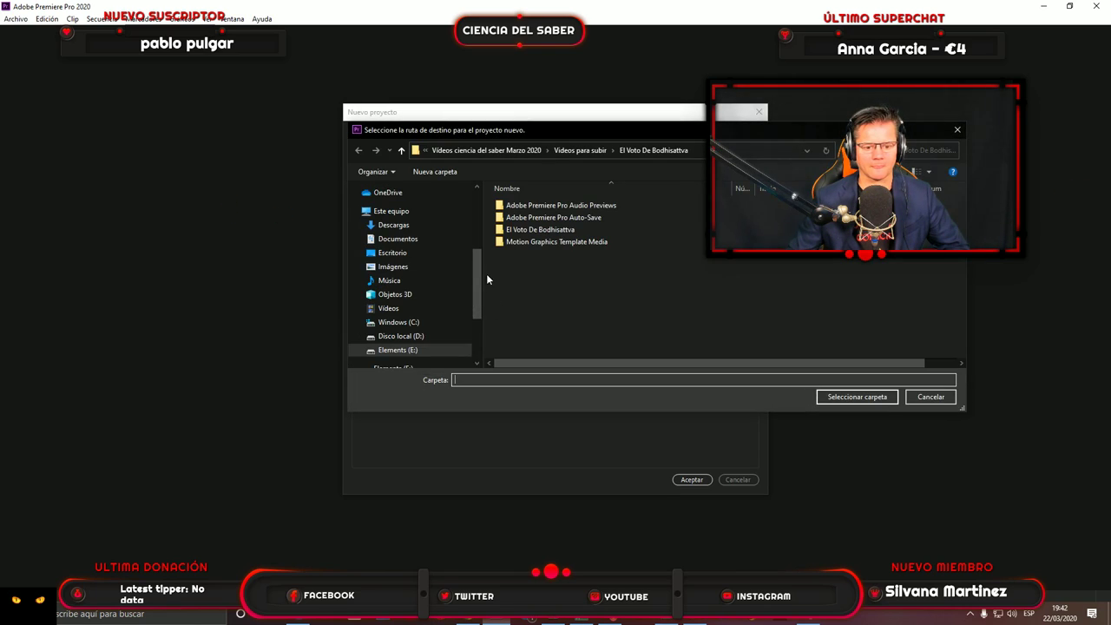
drag(475, 276, 475, 315)
click(403, 244)
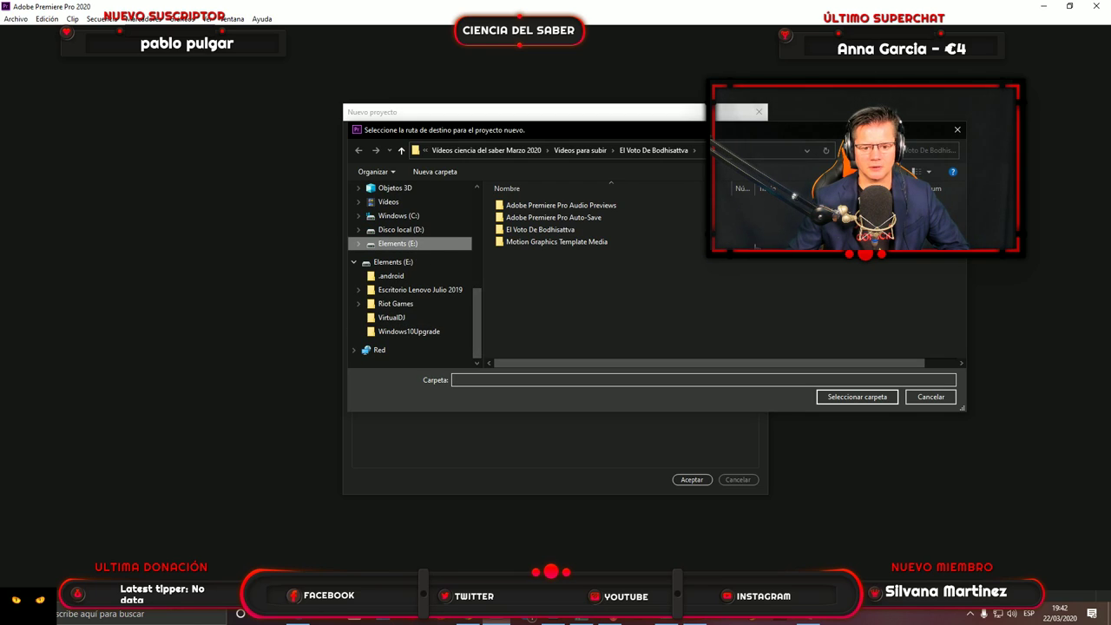
double_click(560, 217)
double_click(563, 219)
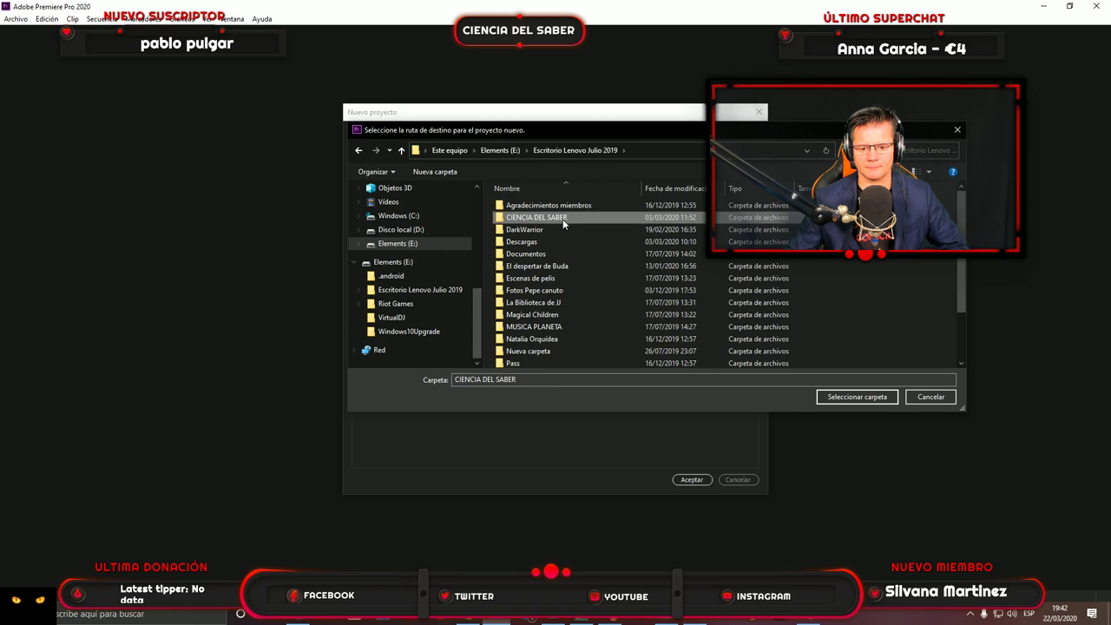
scroll(592, 254, down, 10)
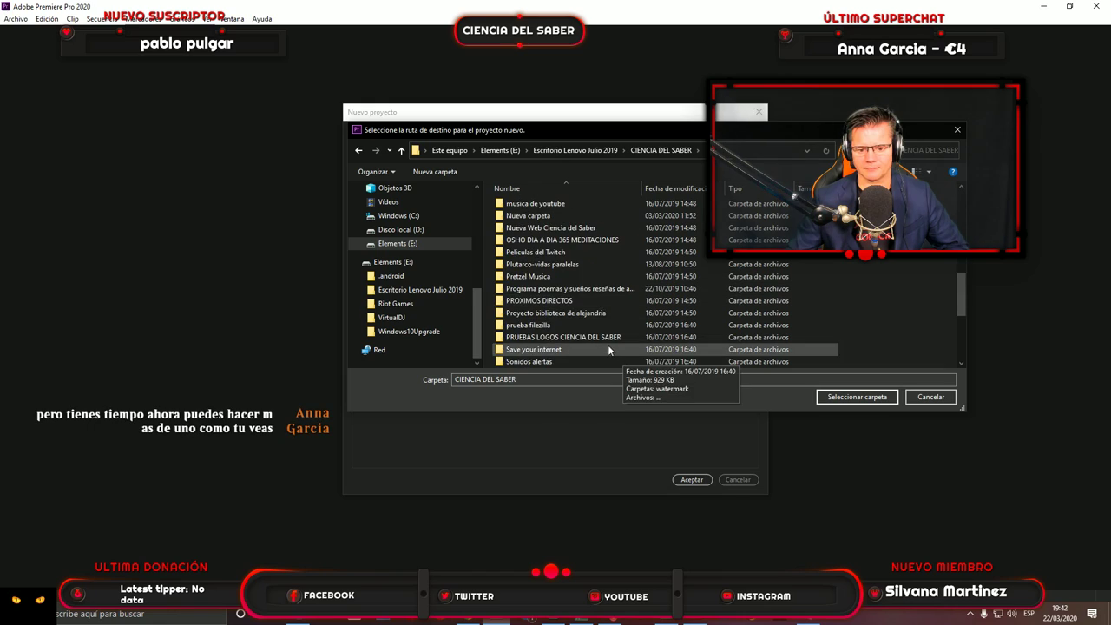
double_click(555, 312)
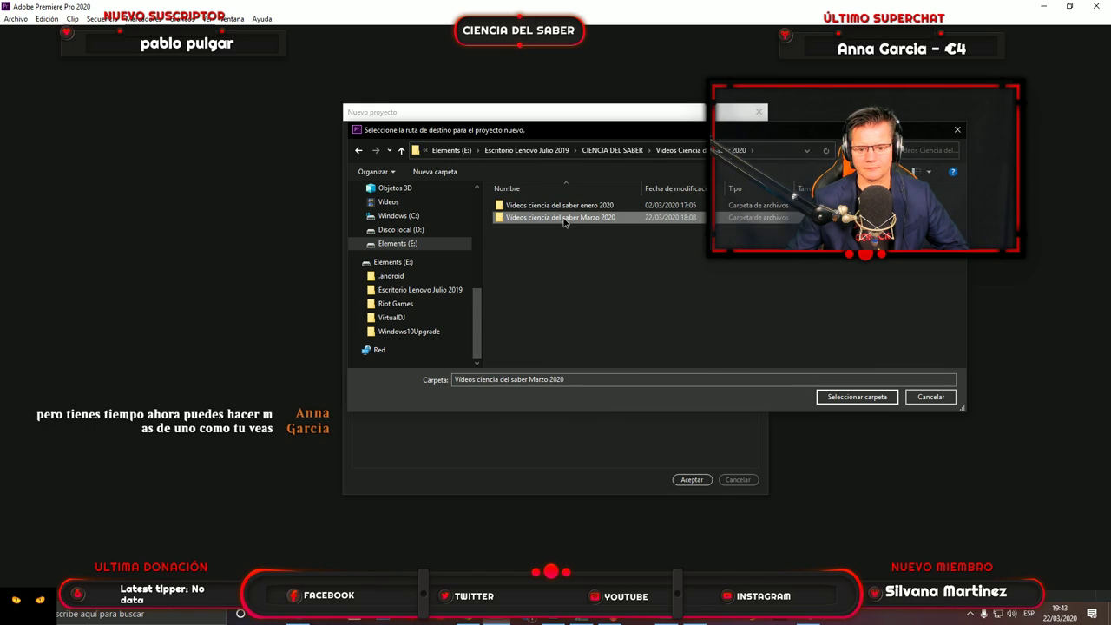
double_click(540, 218)
double_click(555, 205)
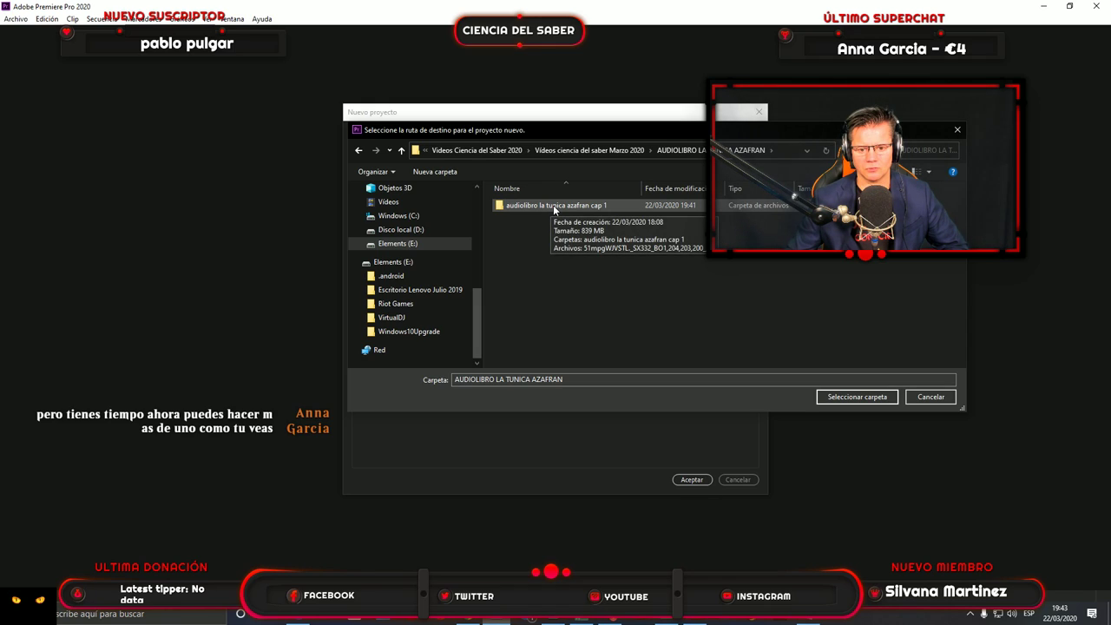
click(552, 205)
click(857, 397)
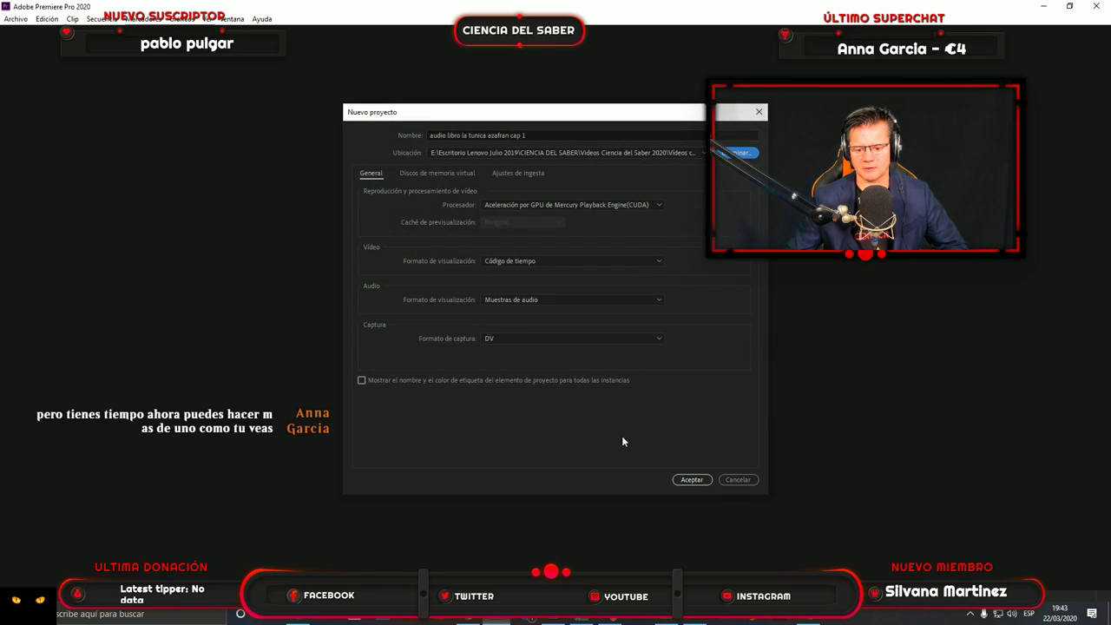
click(691, 479)
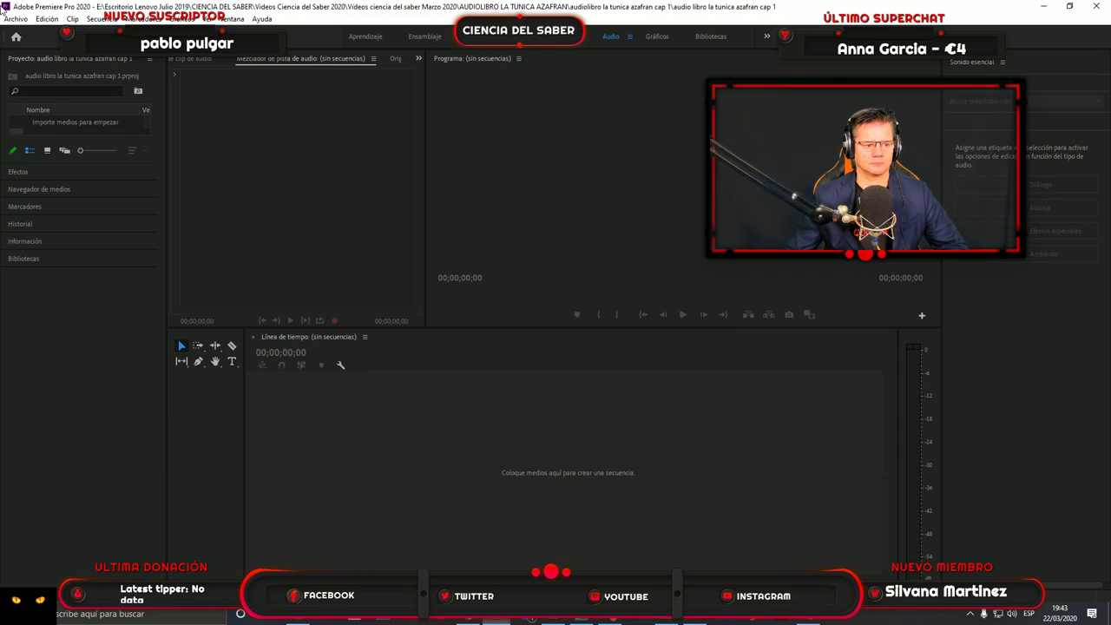
Import the audio file "audiolibro la tunica azafran cap 1_mezcla" from the "audiolibro la tunica azafran cap 1" folder on drive E.
click(15, 19)
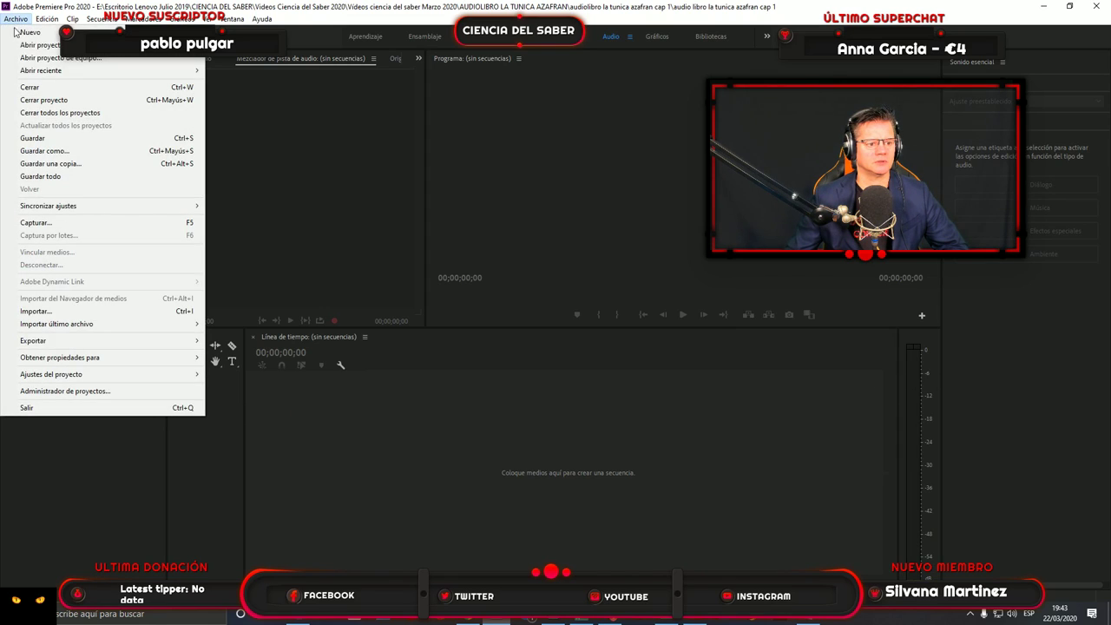
click(42, 316)
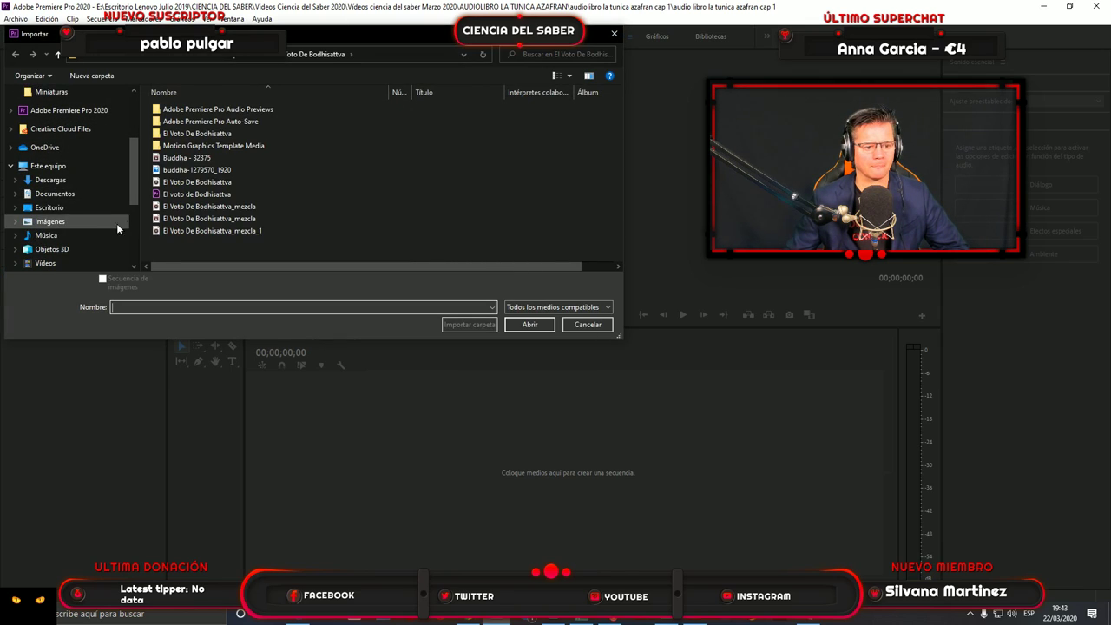
scroll(69, 222, down, 3)
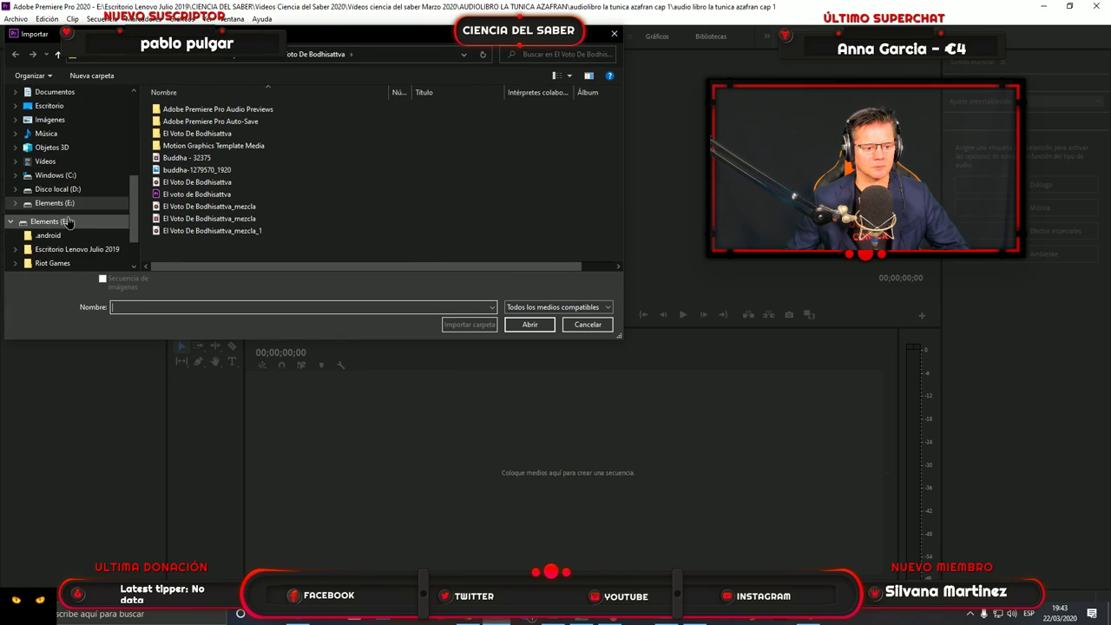
click(68, 222)
double_click(209, 118)
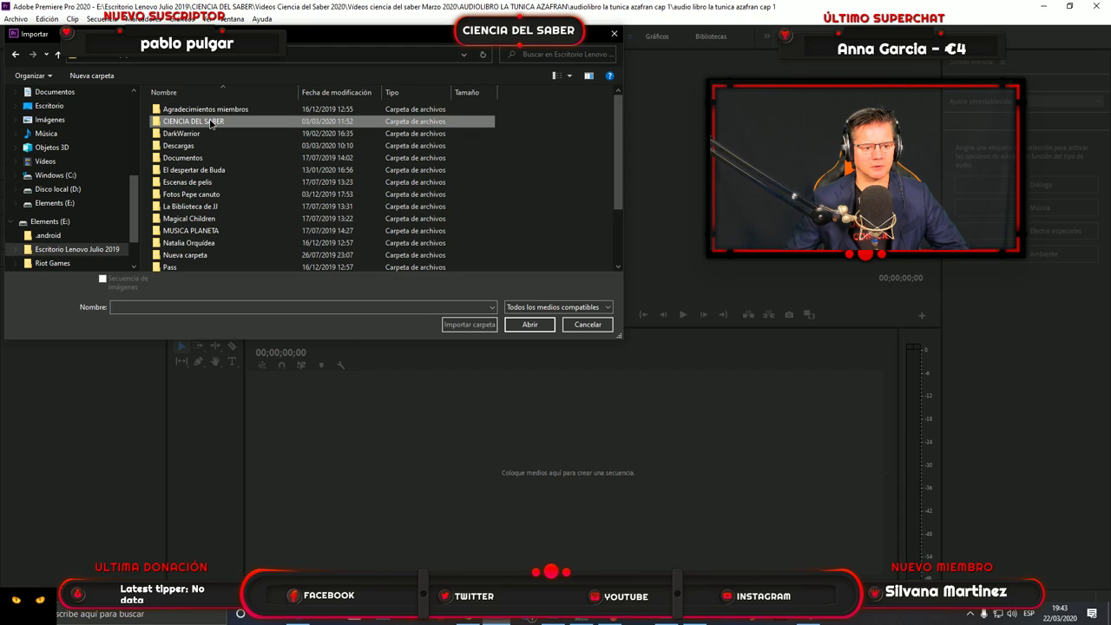
double_click(209, 121)
scroll(234, 190, down, 10)
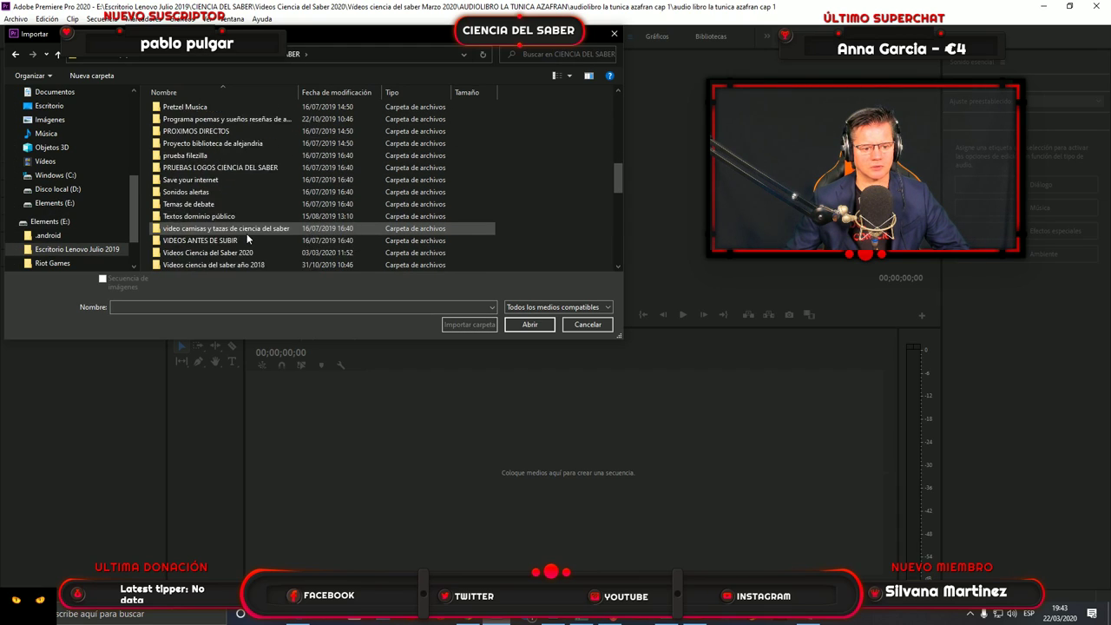
scroll(247, 230, down, 2)
double_click(230, 178)
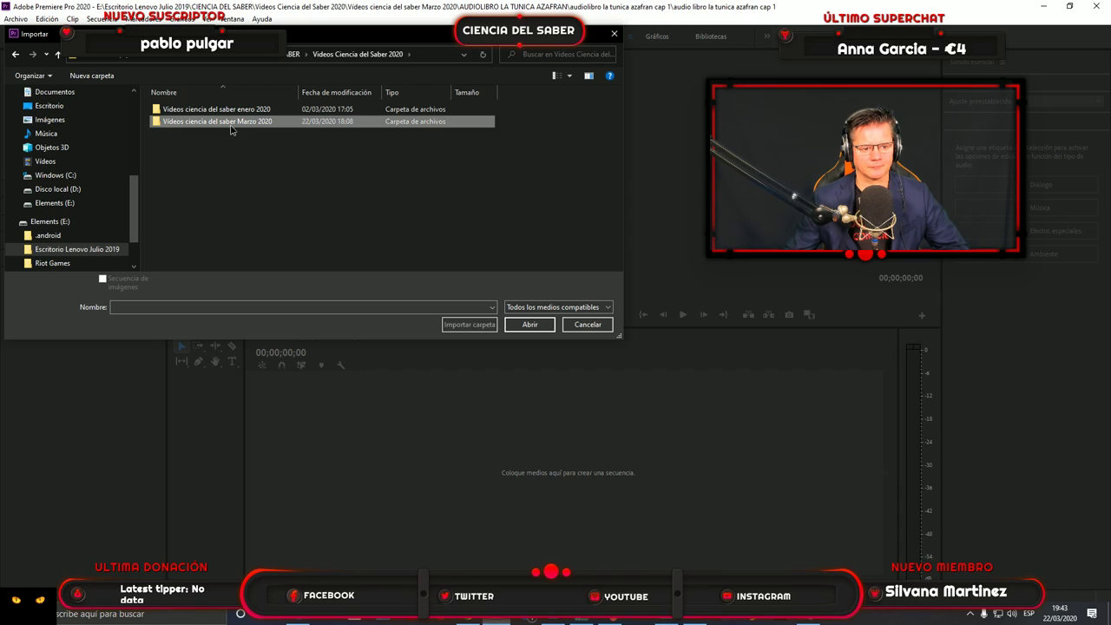
double_click(229, 125)
double_click(227, 111)
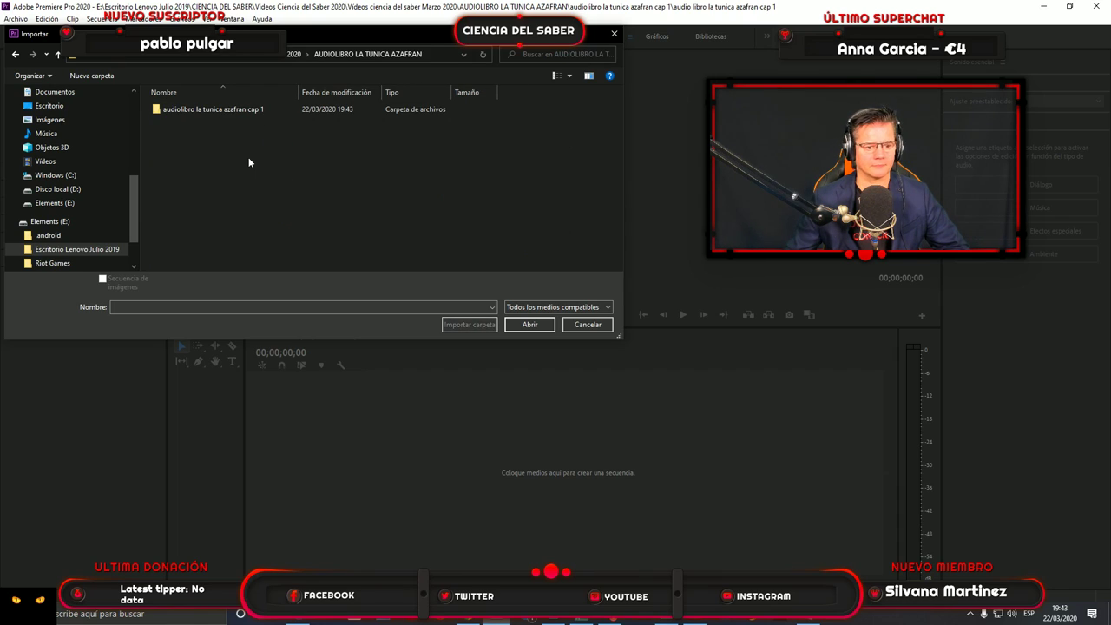
double_click(231, 113)
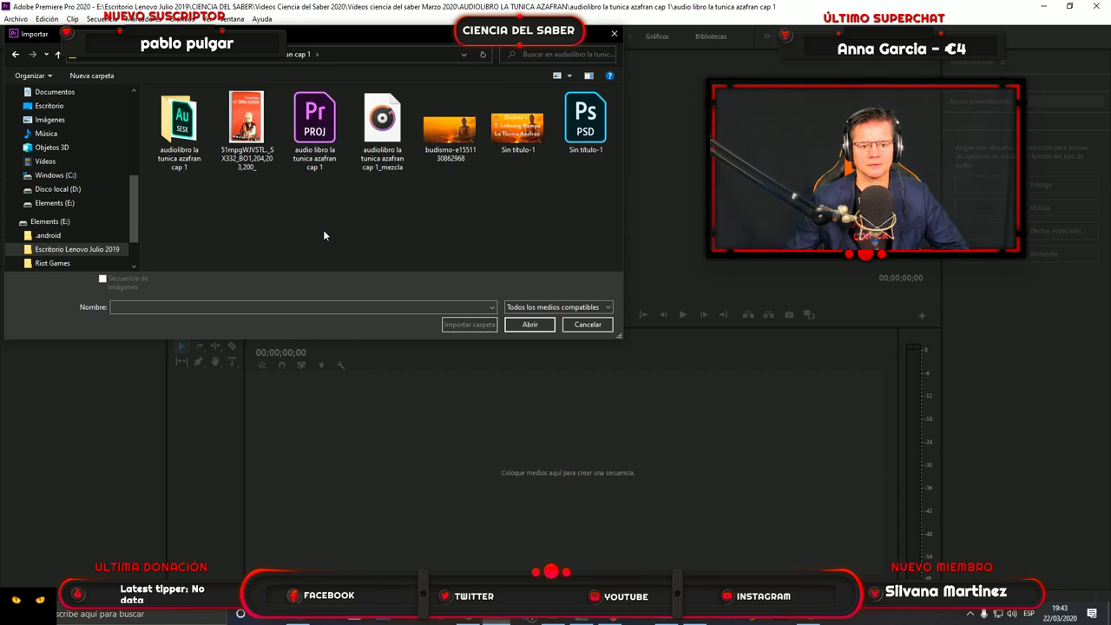
click(387, 121)
click(530, 324)
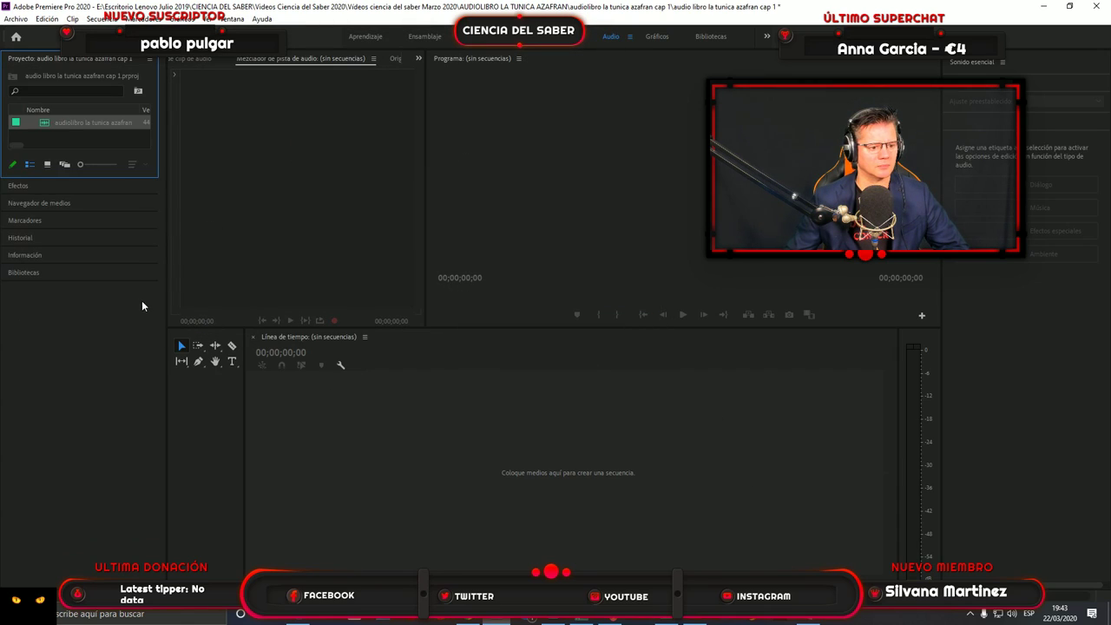
Create a sequence by placing the imported audio mix in the timeline, and raise the Audio 2 track volume to 4,1.
drag(765, 515, 638, 502)
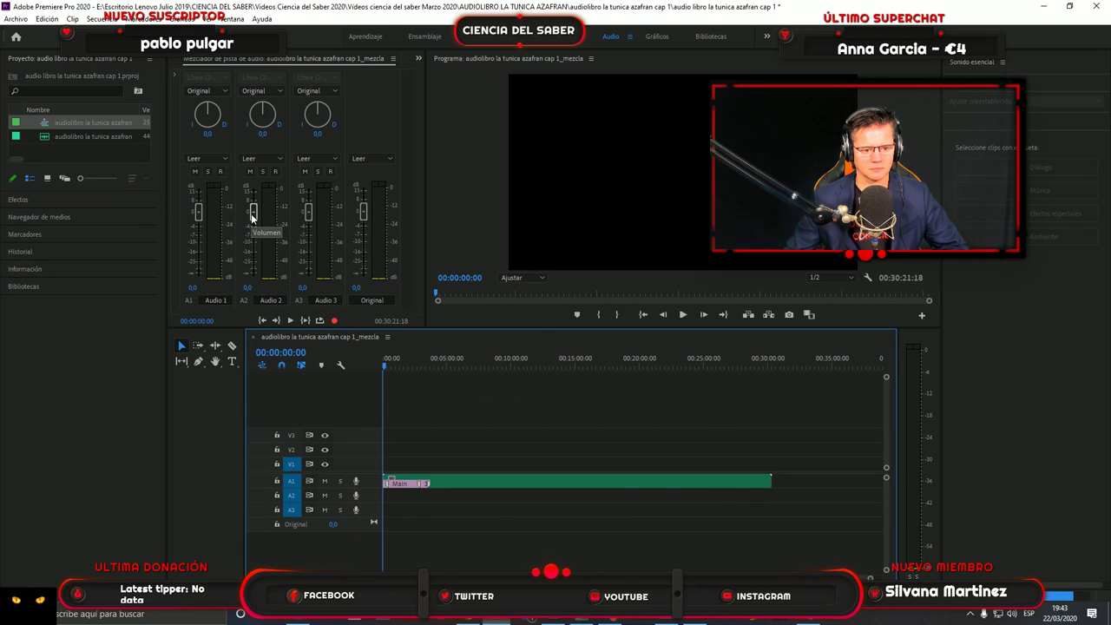
drag(253, 213, 253, 209)
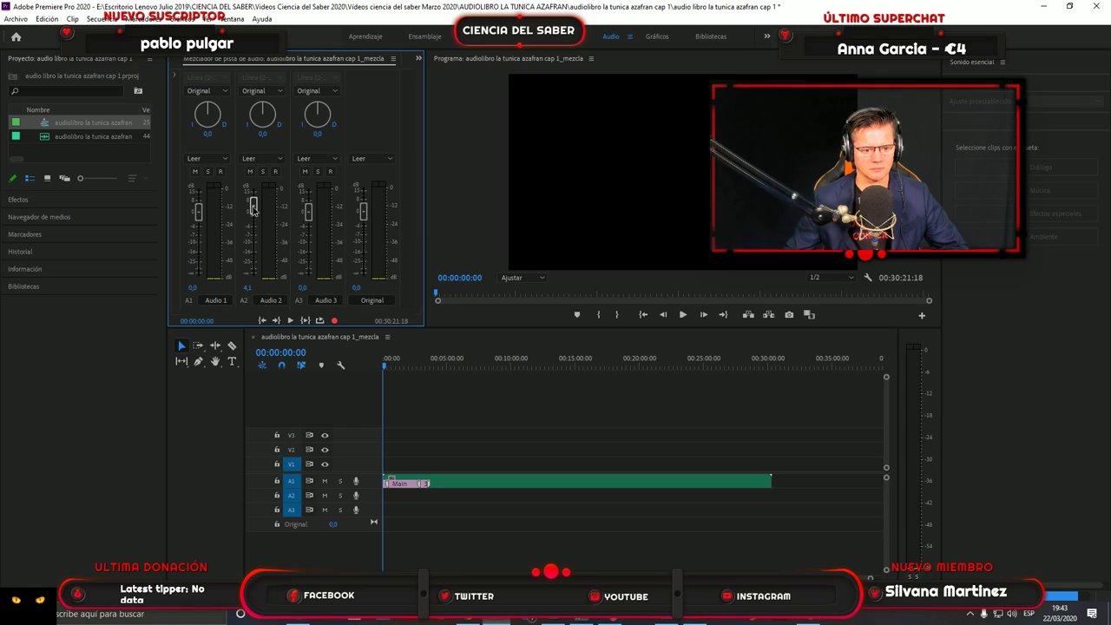
Apply the Dialogue preset "ajuste sonoidea" to the audio clip on A1 and play the sequence to listen to it.
click(496, 483)
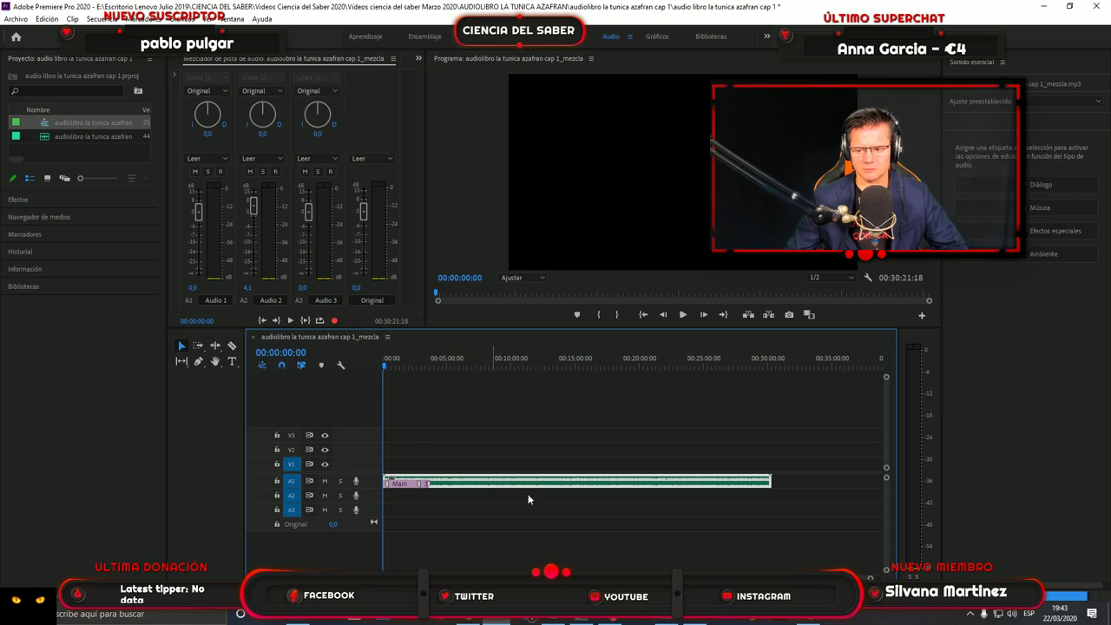
click(1081, 187)
click(1045, 121)
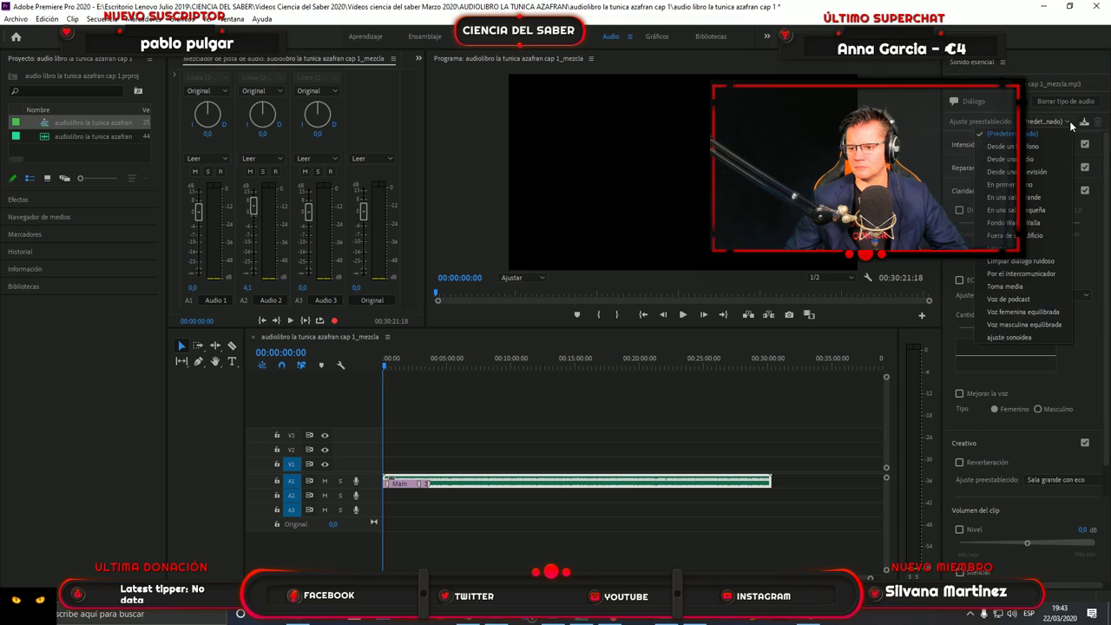
click(1052, 339)
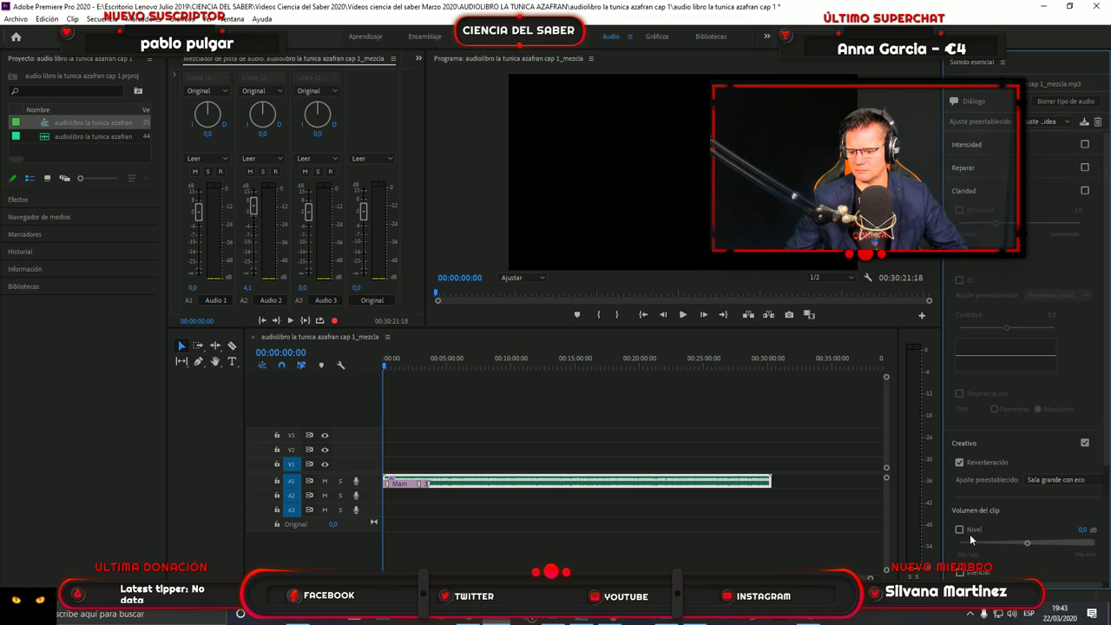
click(682, 316)
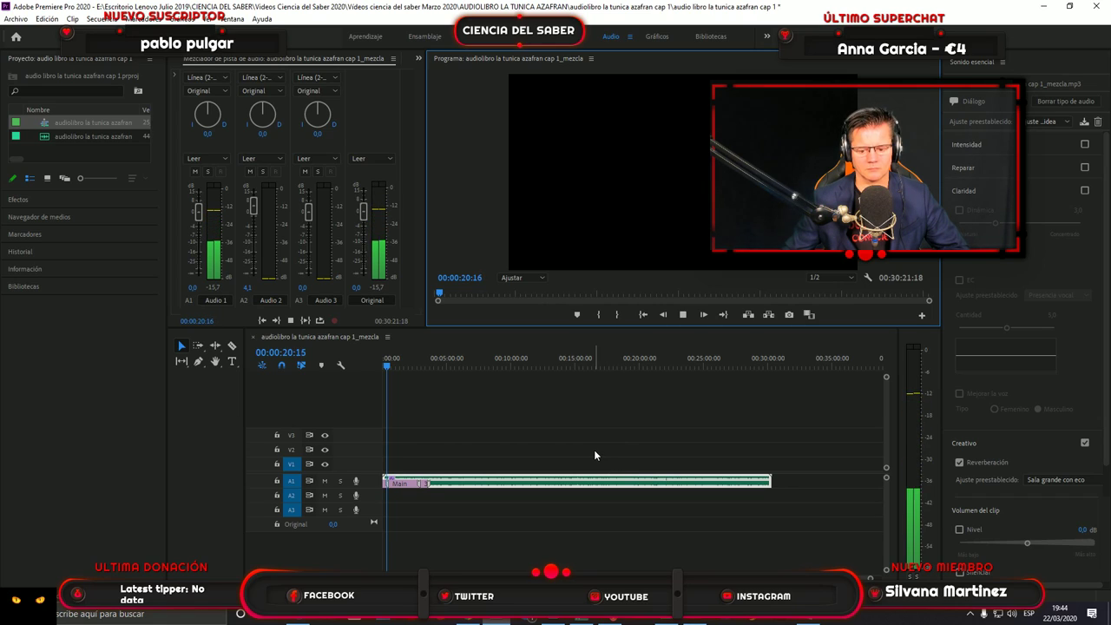
Stop playback, return the playhead to the start, and open the "Meditaciones" folder inside "Musica de EPIDEMUSIC SOUND" on drive E for importing.
click(683, 314)
click(386, 365)
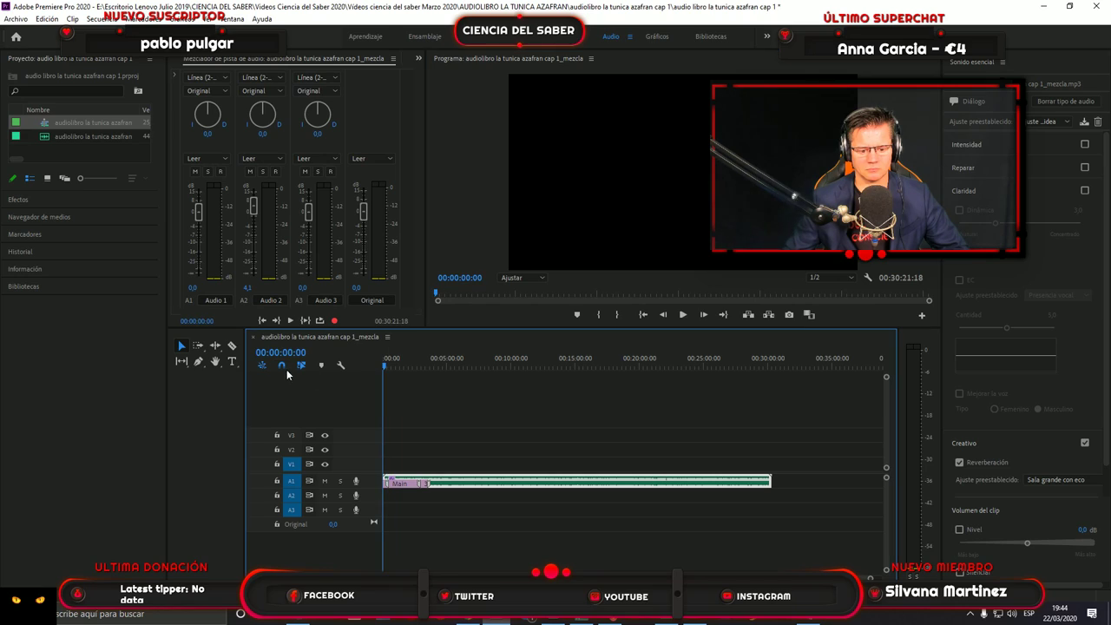
click(15, 19)
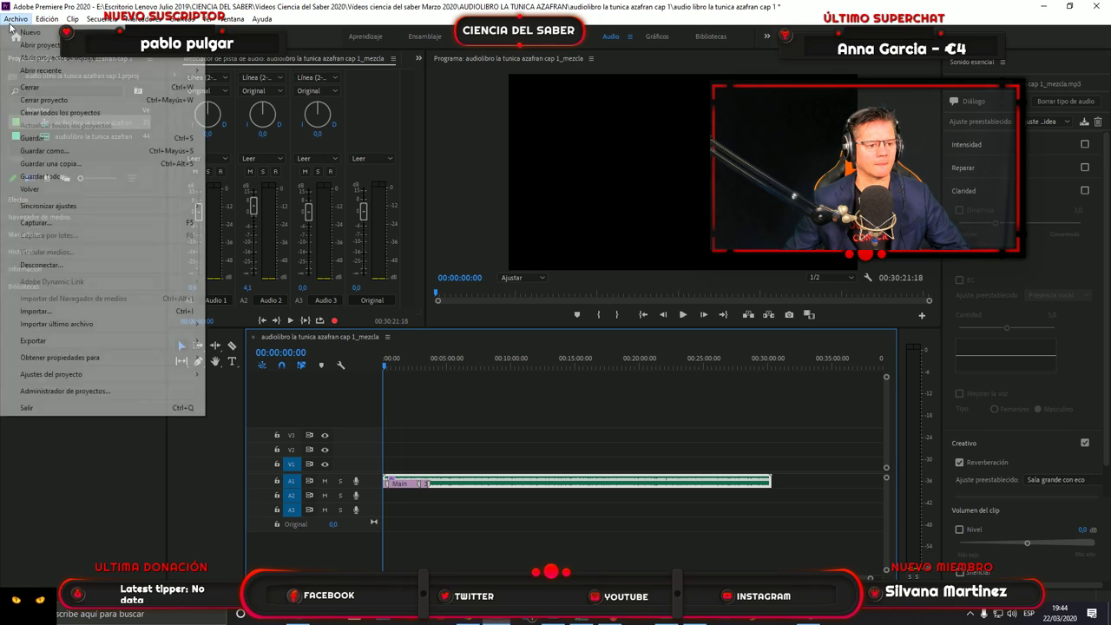
click(87, 311)
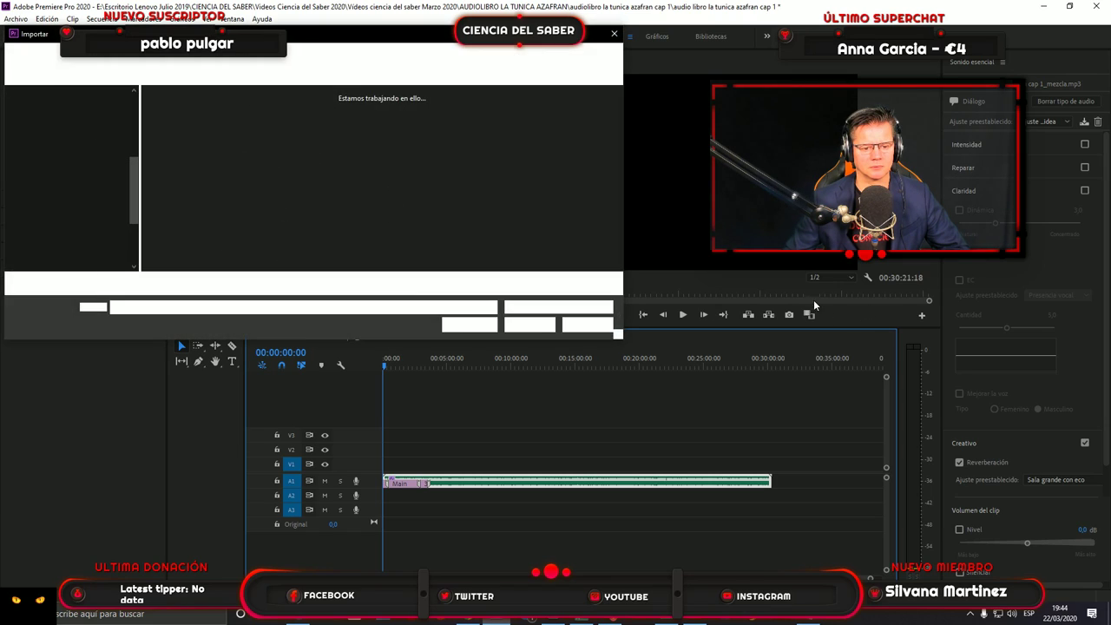
click(67, 255)
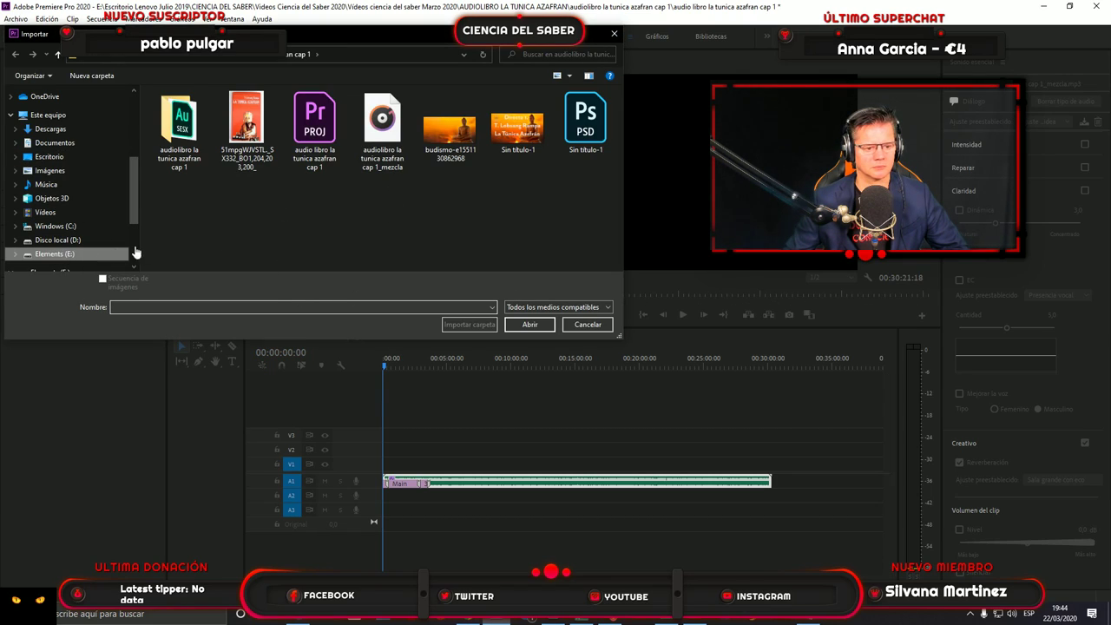
double_click(211, 121)
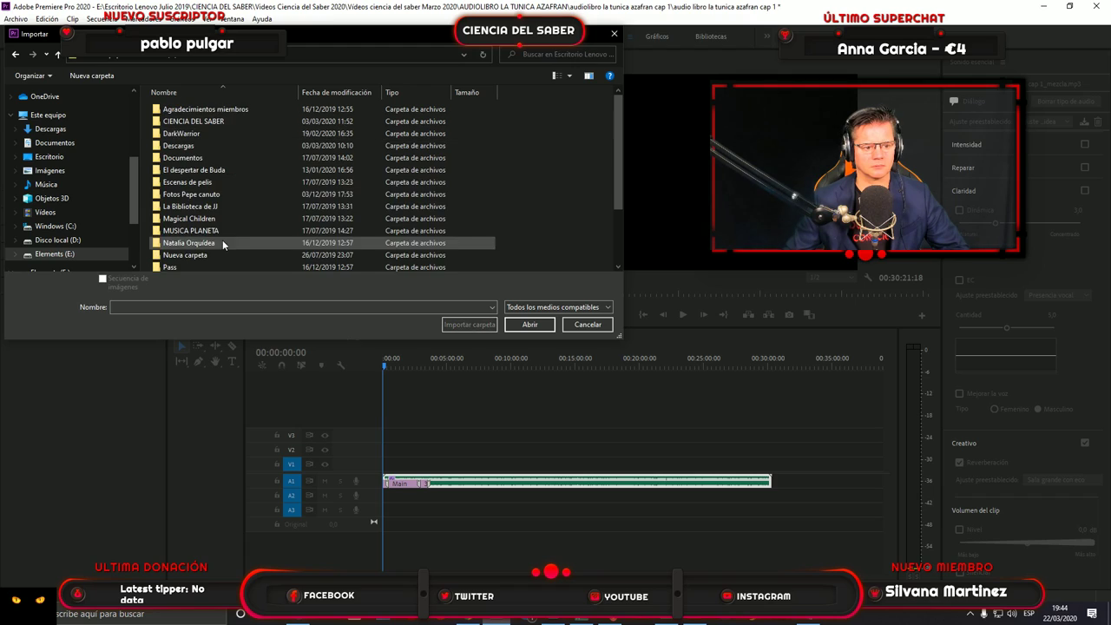
double_click(223, 242)
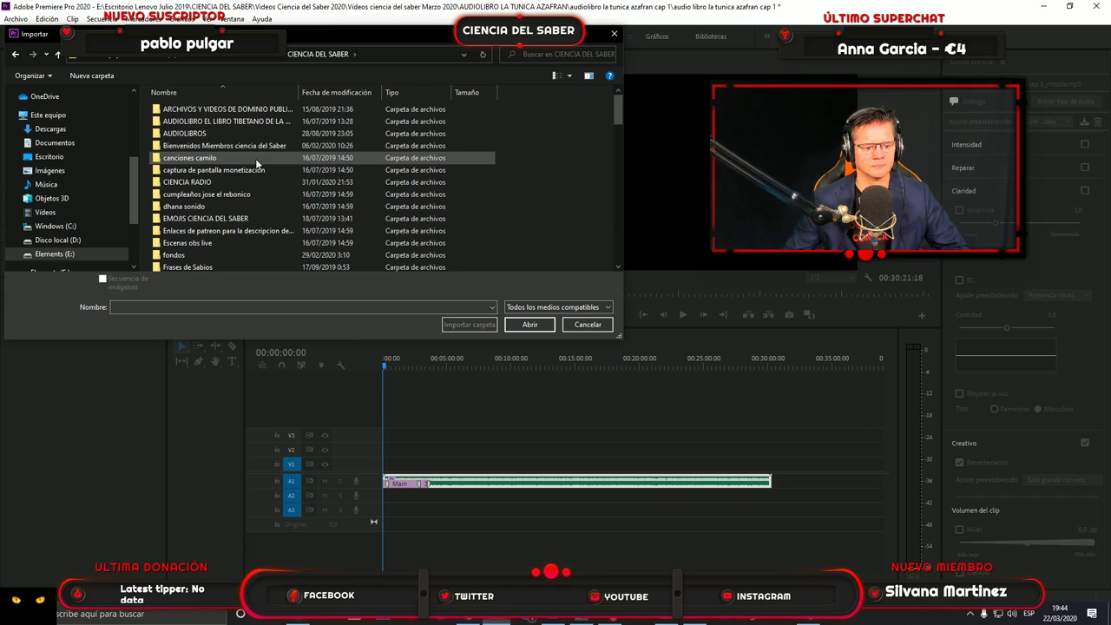
scroll(254, 160, down, 4)
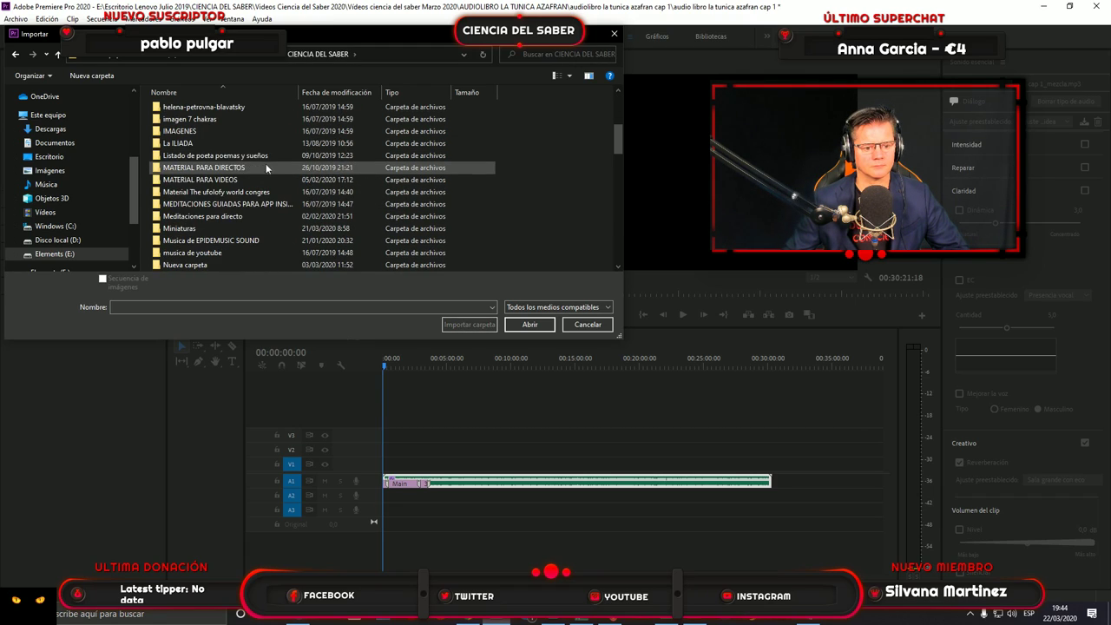
scroll(247, 208, down, 1)
double_click(239, 243)
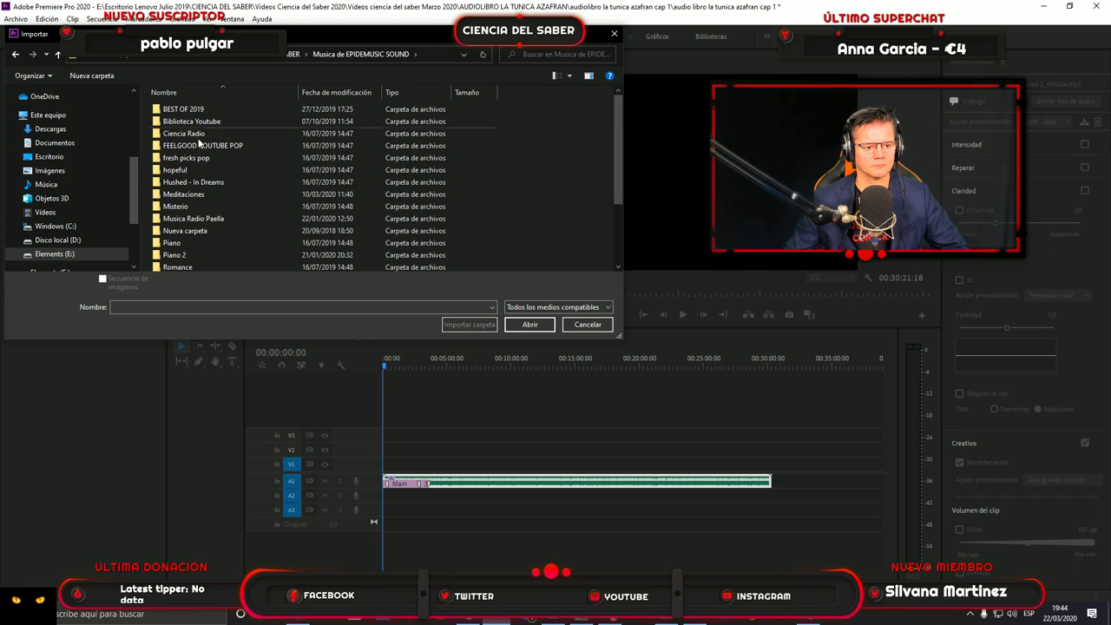
scroll(190, 179, down, 1)
scroll(190, 179, up, 1)
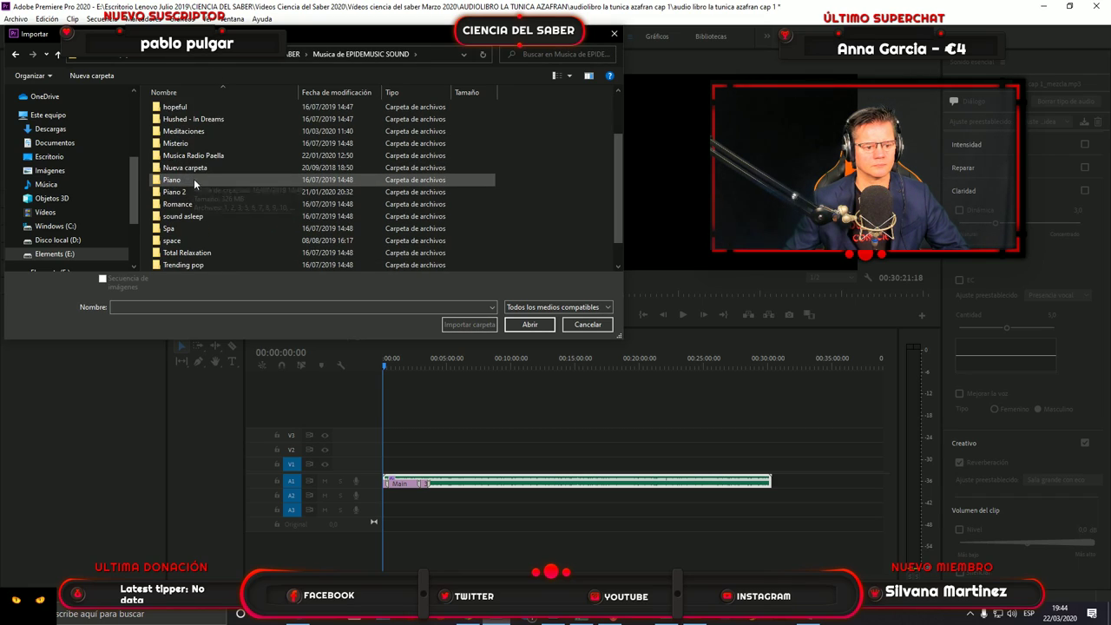
double_click(204, 195)
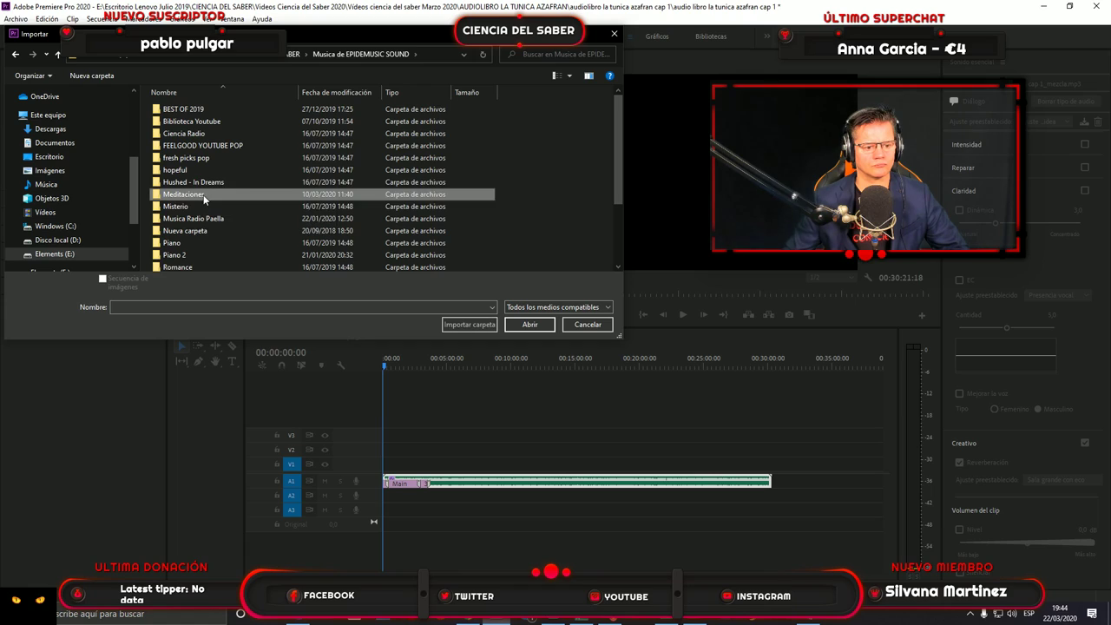
Import the eight music tracks from "ES_A Spirit Level" through "ES_Beneath The Mist" in the Meditaciones folder.
click(220, 110)
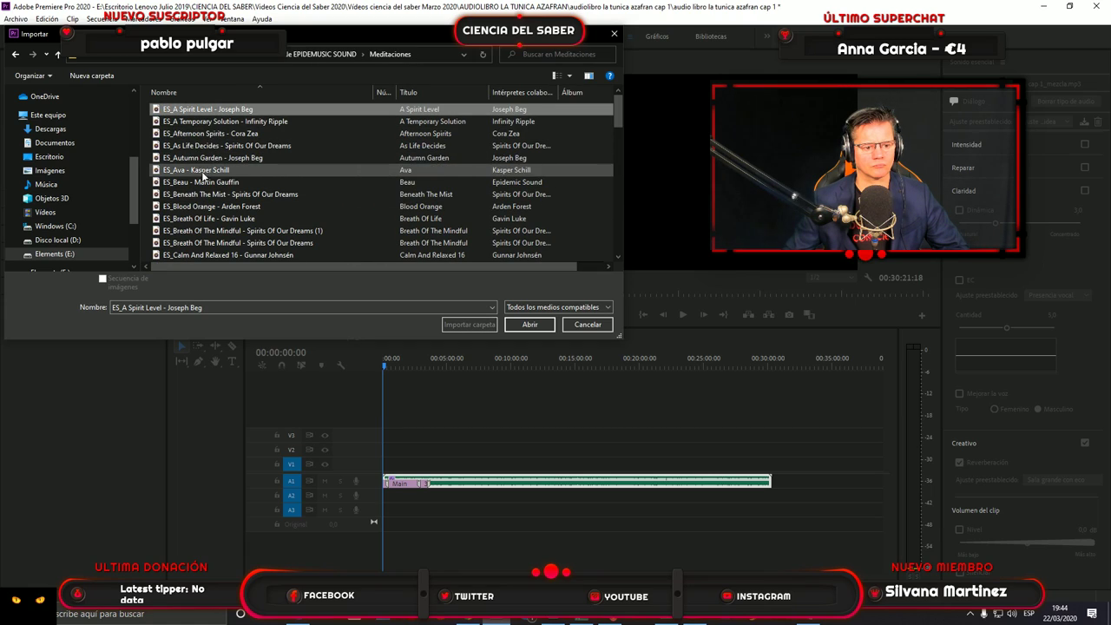
click(201, 194)
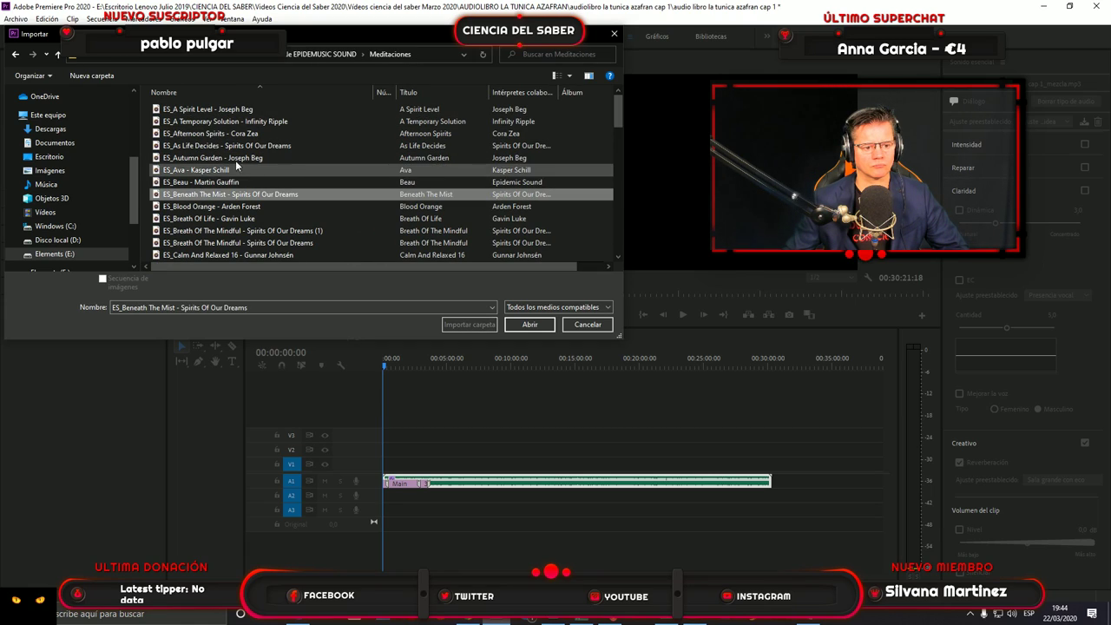
click(208, 110)
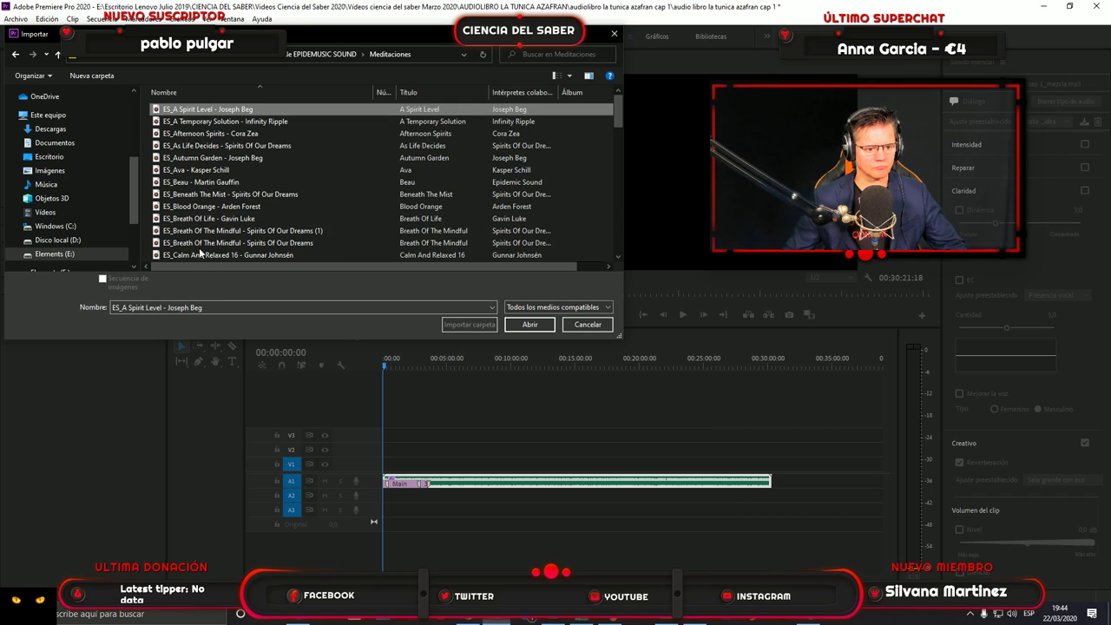
shift+click(200, 194)
click(522, 327)
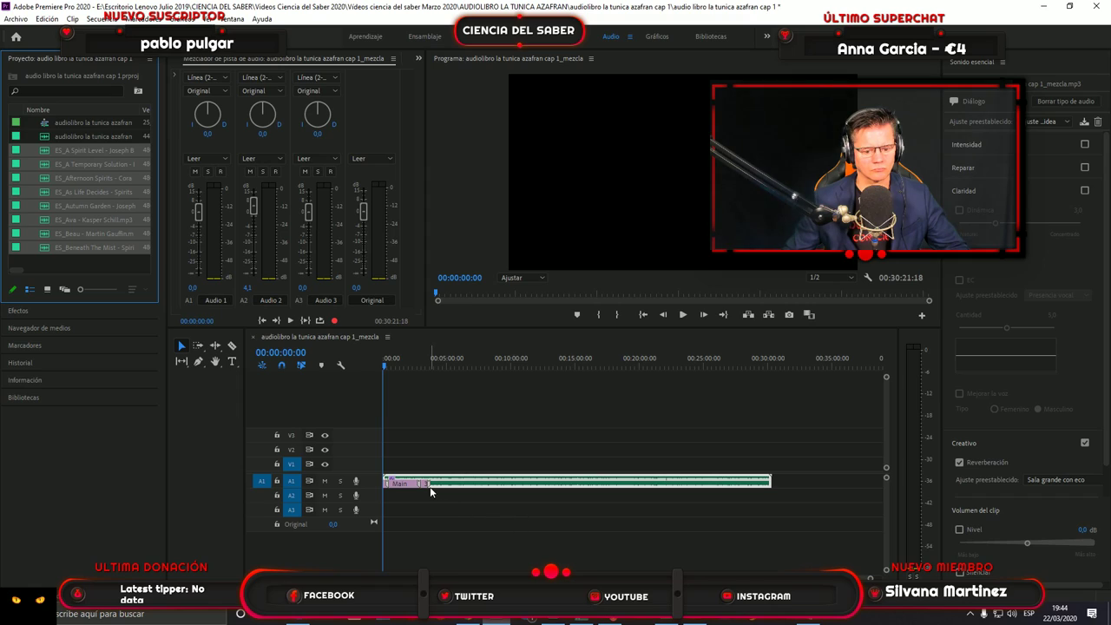
Move the narration clip from A1 to A2 and place the eight imported music tracks on A1 from the sequence start.
drag(439, 488, 438, 501)
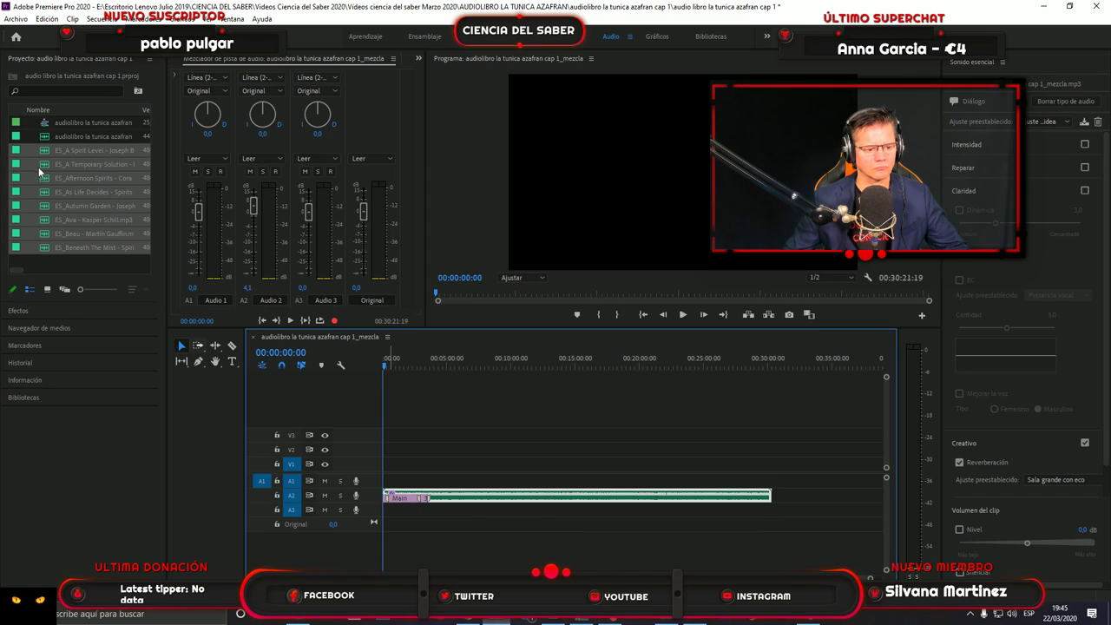
drag(407, 460, 386, 482)
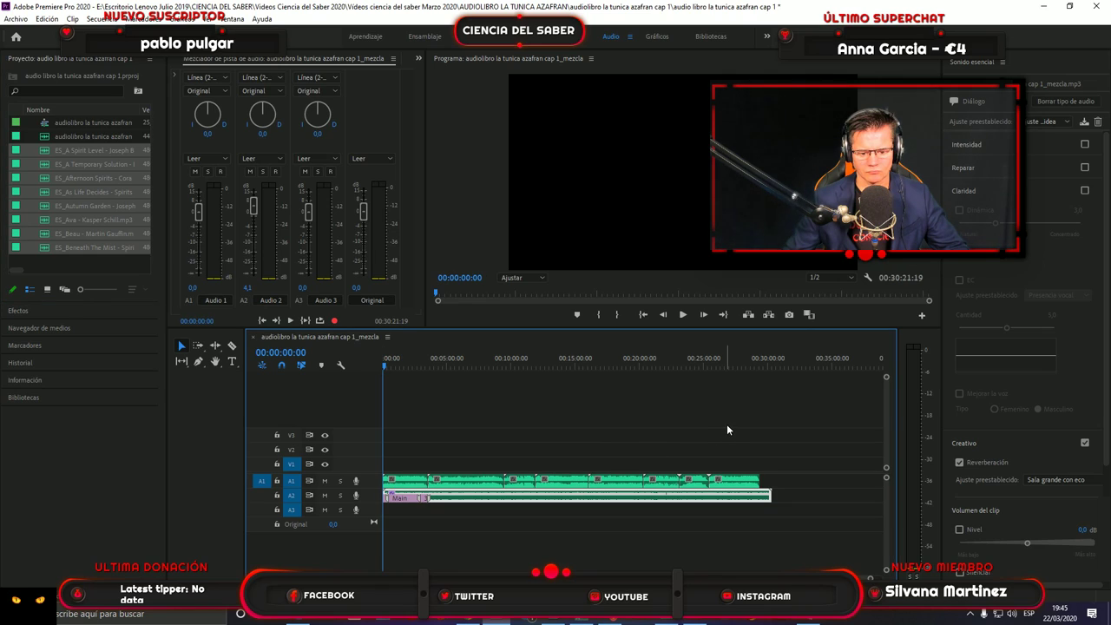
While playing the sequence, lower the Audio 1 track volume to -26,9 and Audio 2 to 0,7, then return the playhead to the start.
click(683, 315)
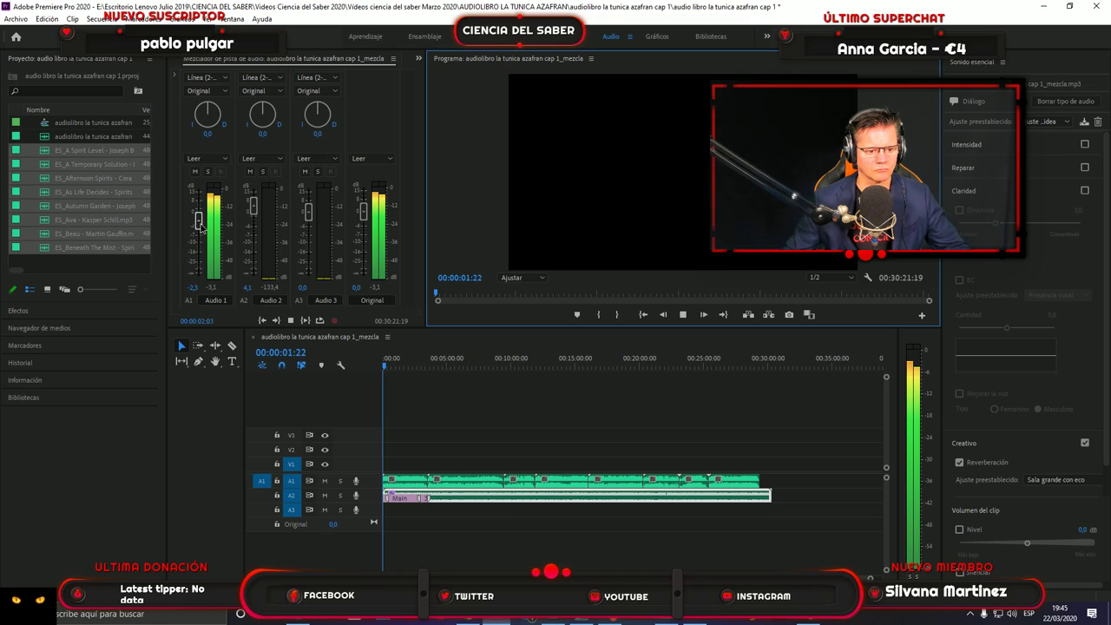
drag(199, 219, 219, 264)
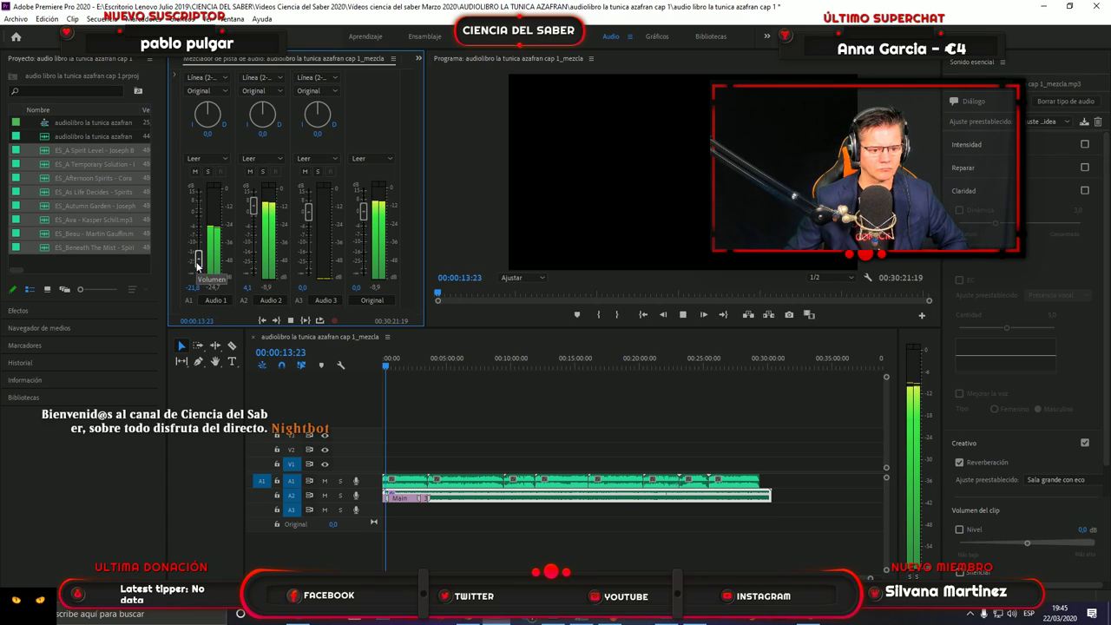
drag(194, 264, 197, 268)
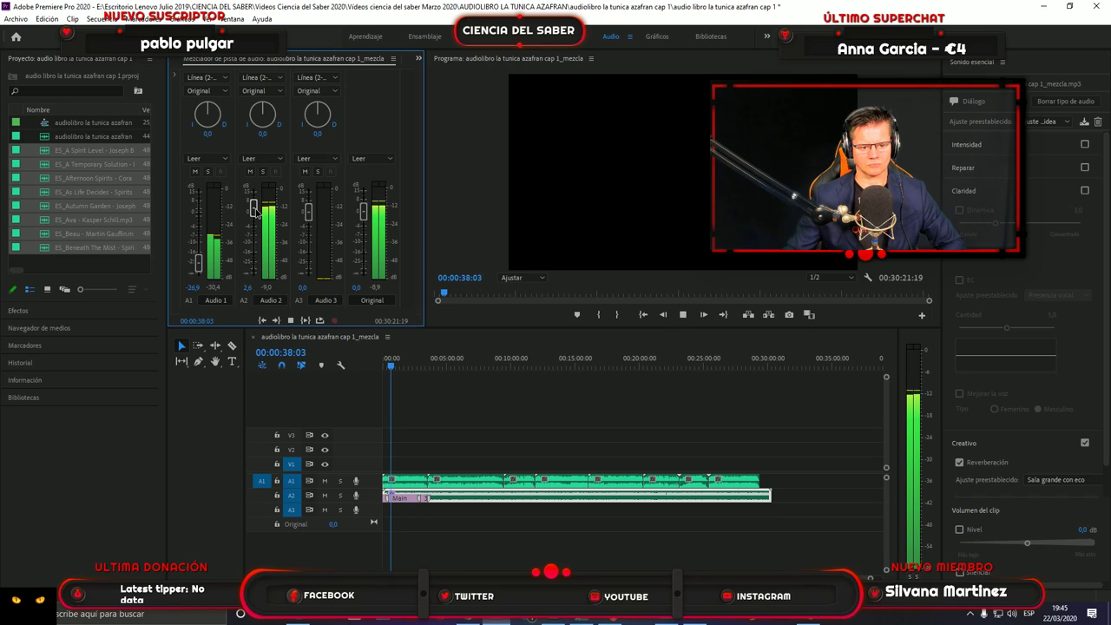
drag(253, 205, 253, 211)
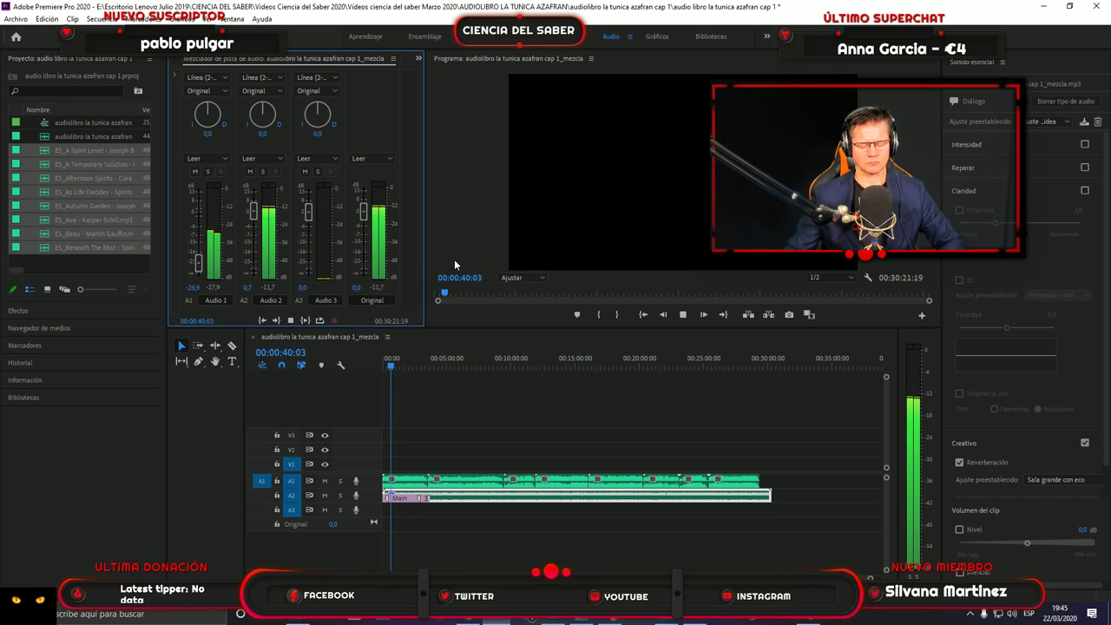
click(682, 314)
drag(390, 369, 385, 366)
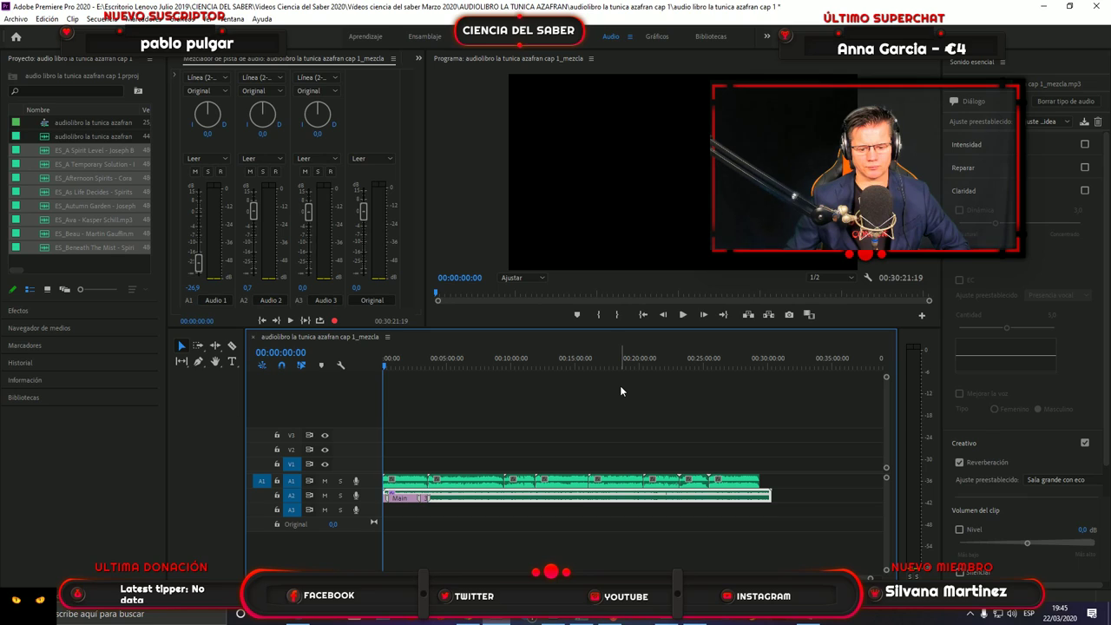
Switch to the Chrome browser and open the Pixabay website in a new tab through a Google search for "pixabay".
click(477, 620)
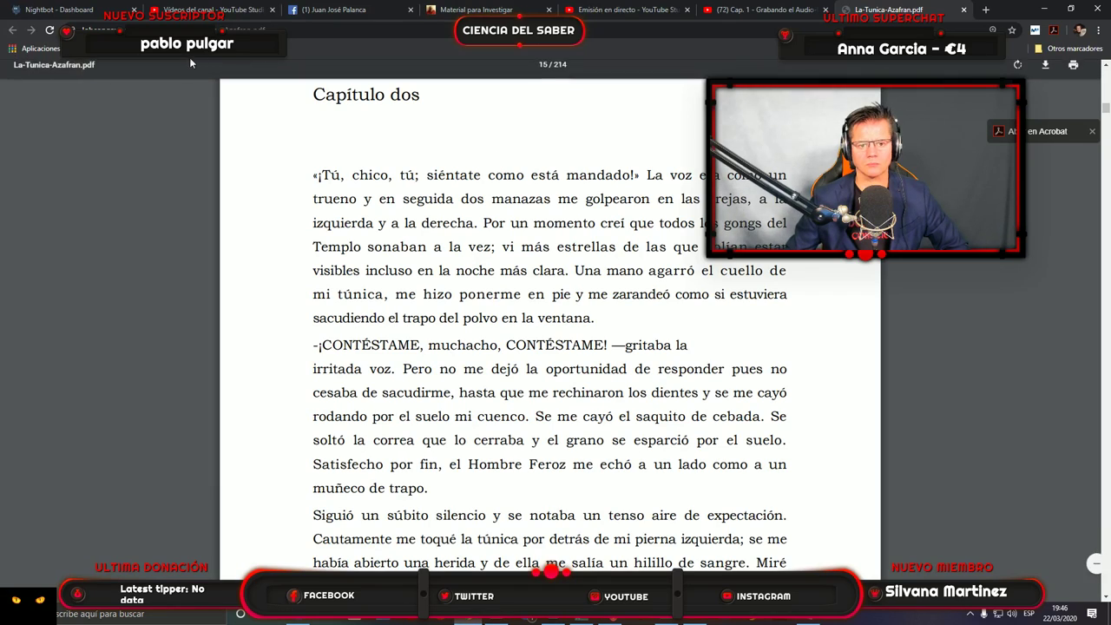
click(986, 9)
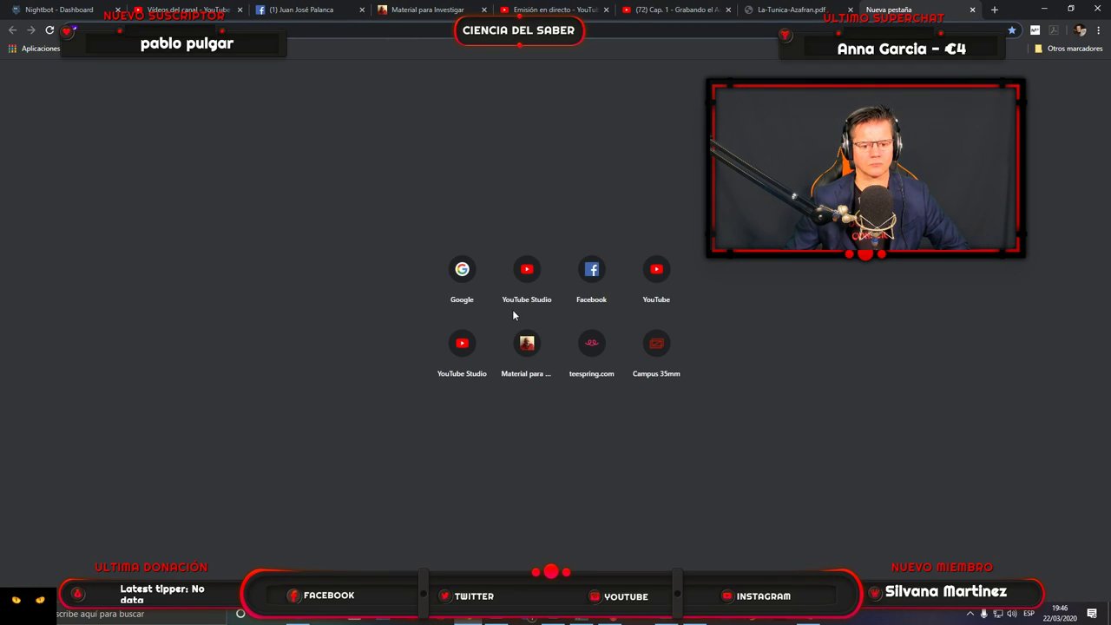
click(472, 290)
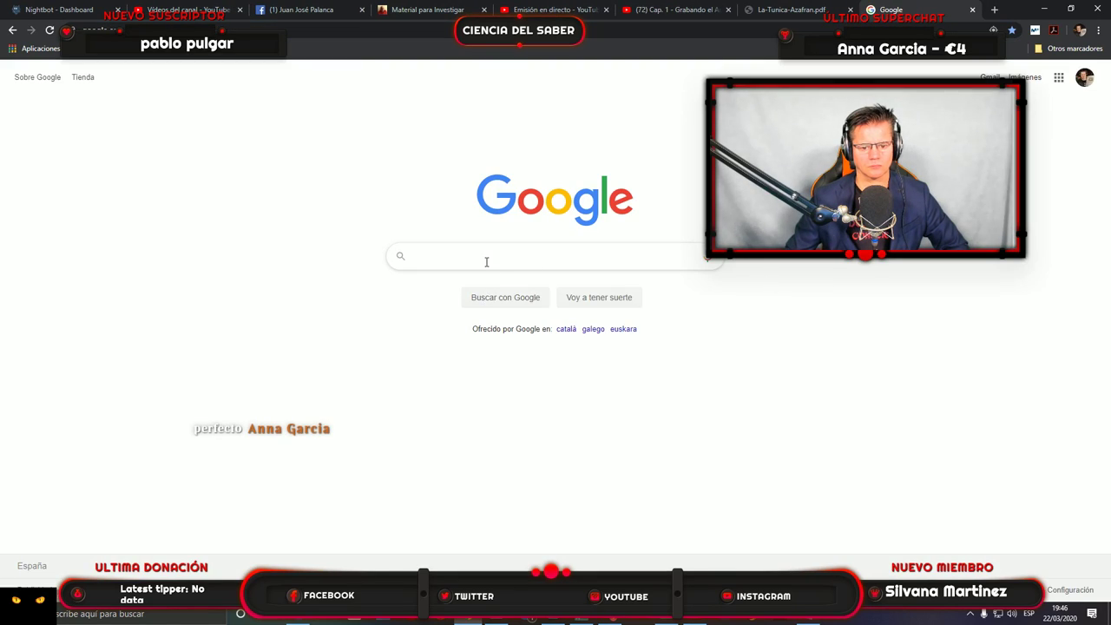
click(486, 258)
text(pixa)
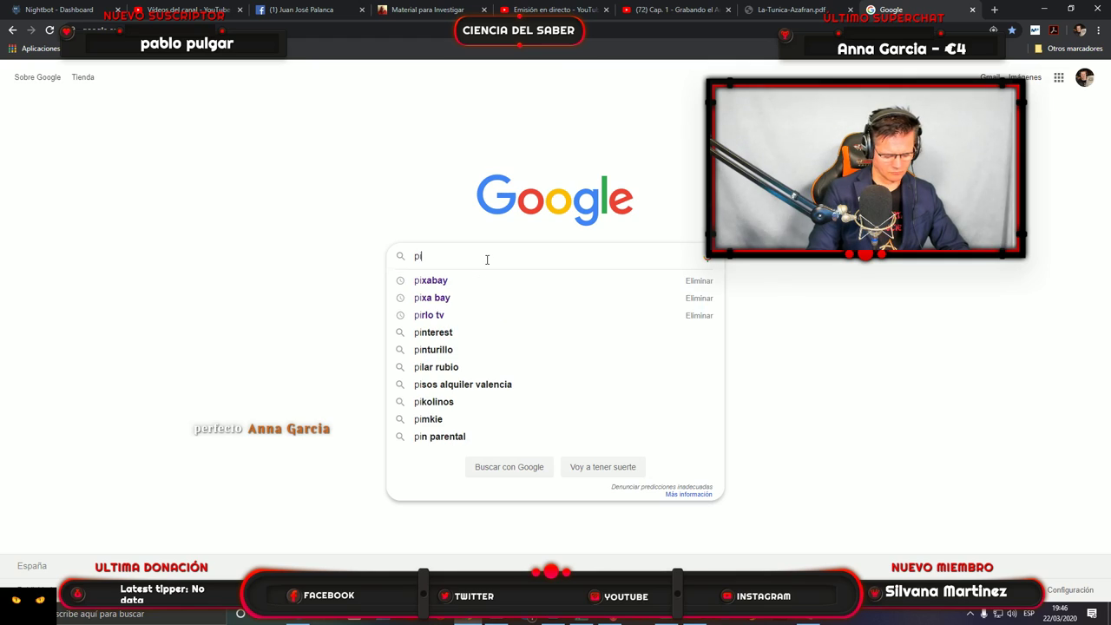
click(508, 280)
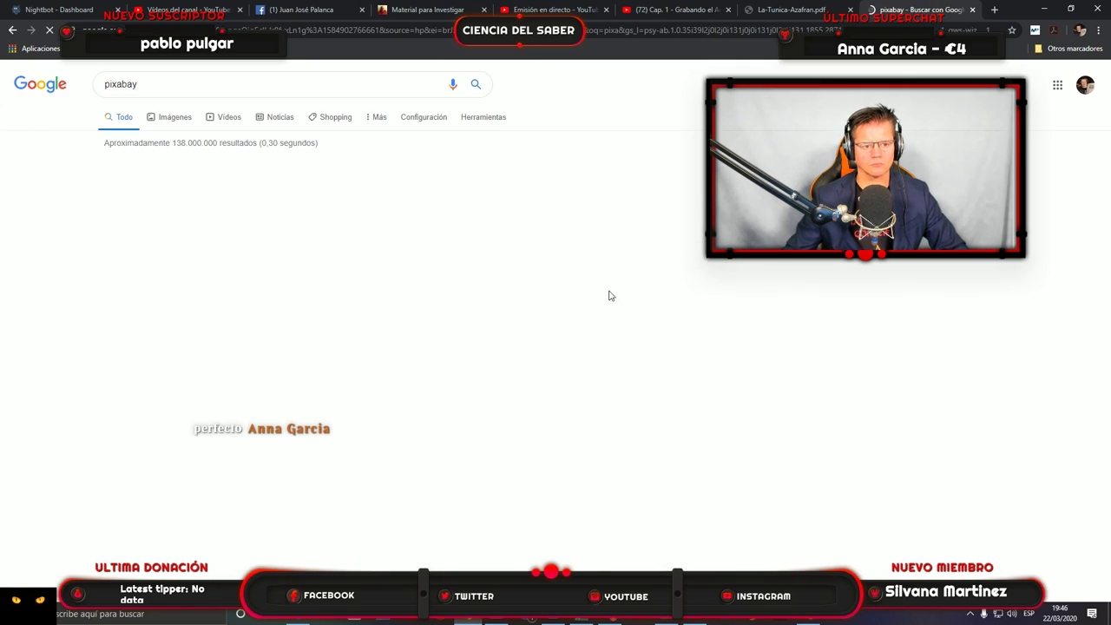
click(153, 180)
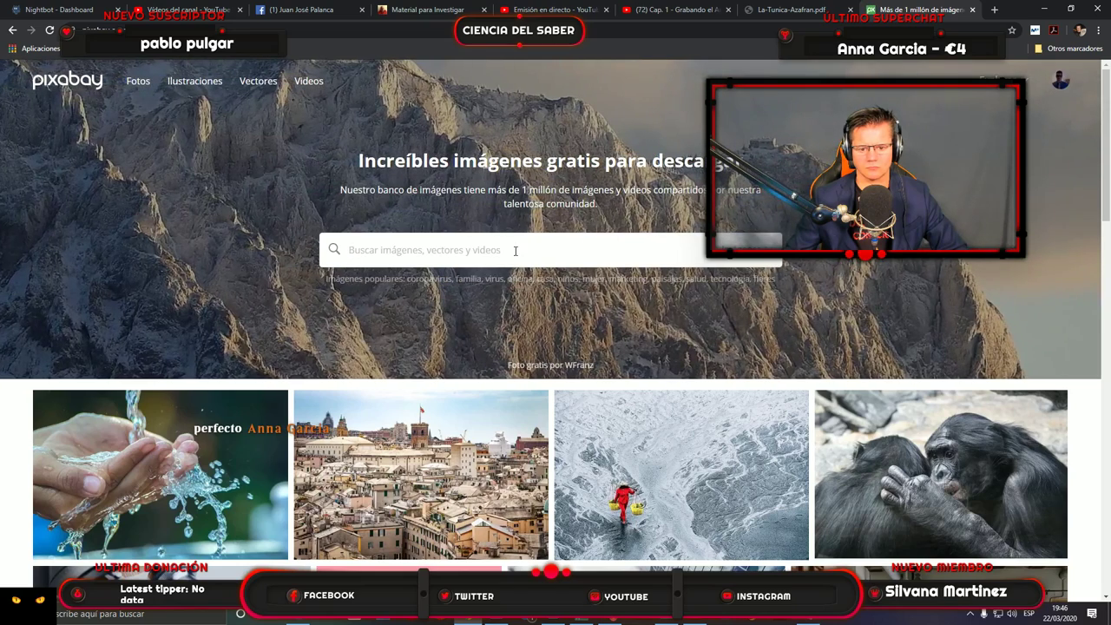
Search Pixabay for images matching "budismo".
click(514, 251)
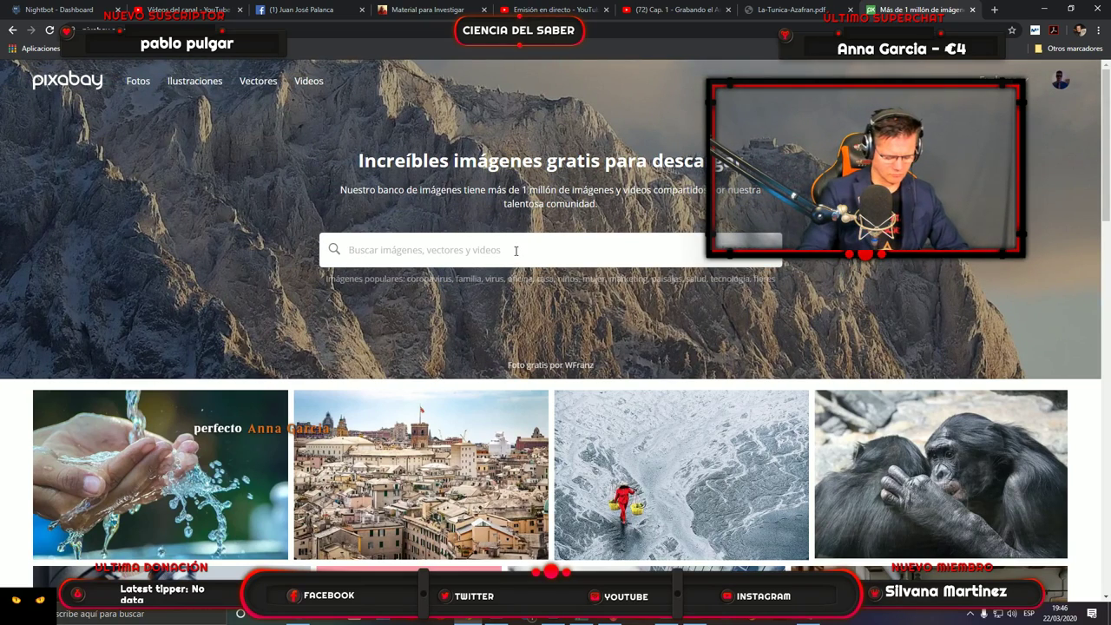
text(budismo)
key(Return)
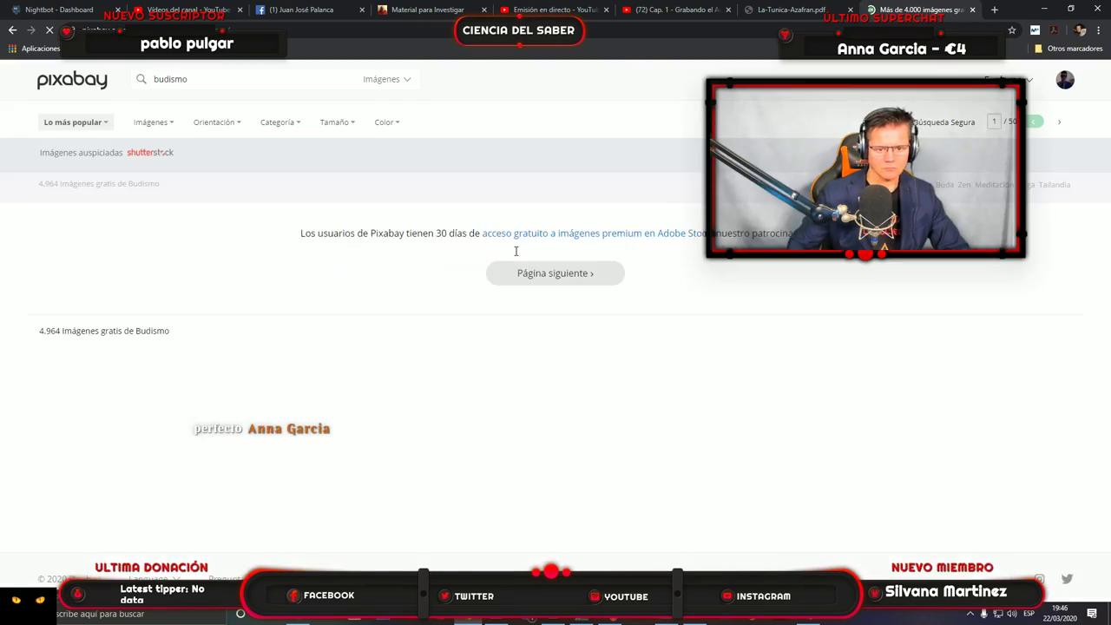
Look through the first two pages of Buddhism image results for pictures suited to the audiobook, and return to the top of page 2.
scroll(761, 395, down, 7)
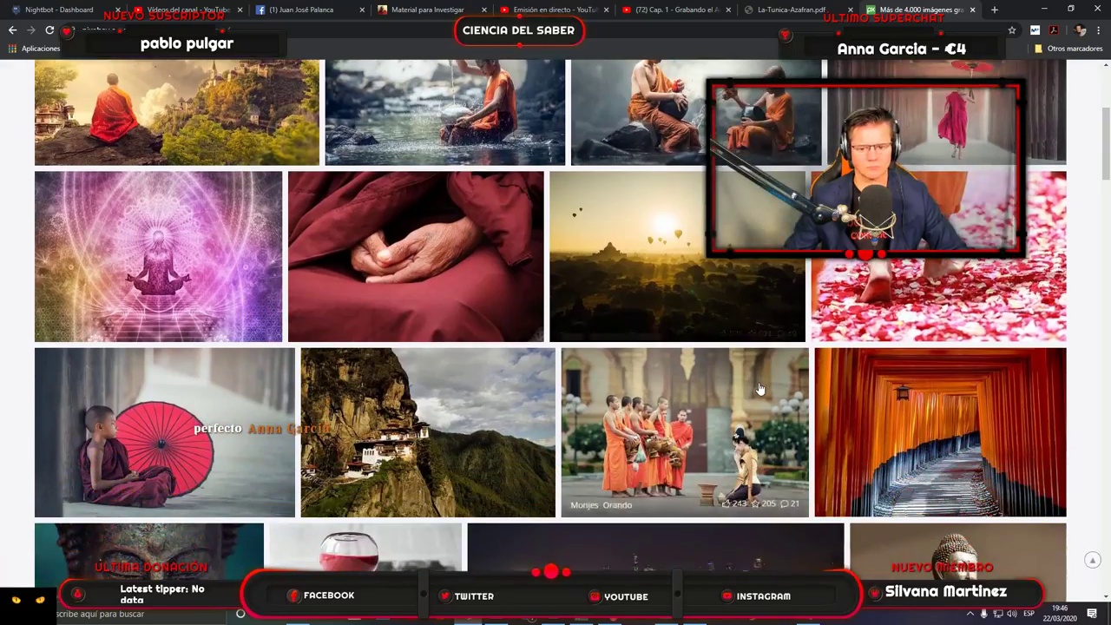
scroll(761, 385, down, 4)
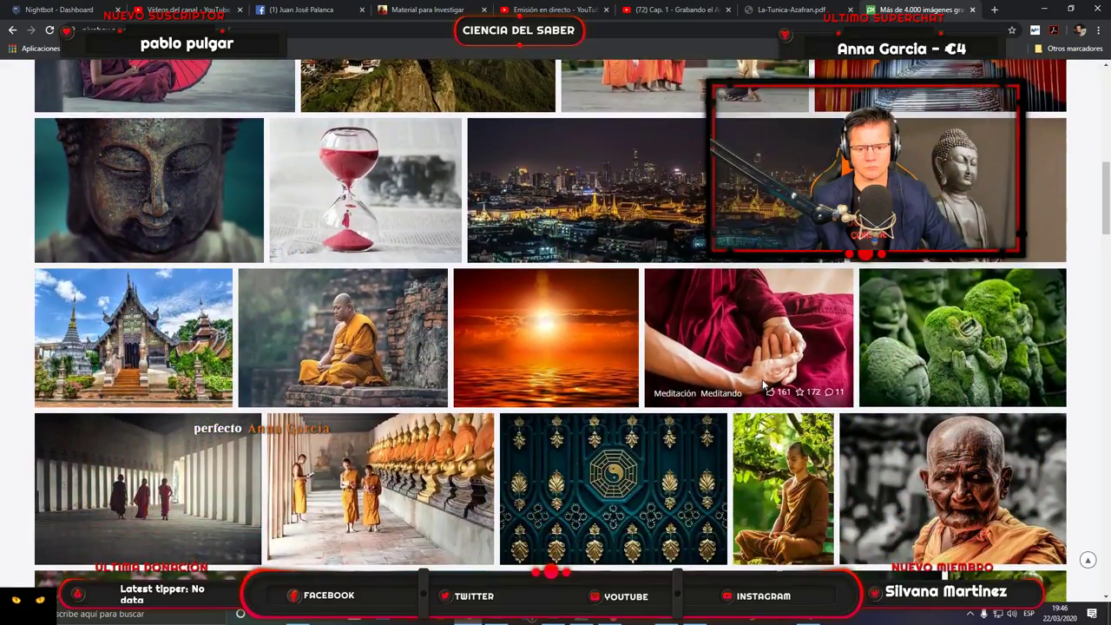
scroll(762, 385, down, 5)
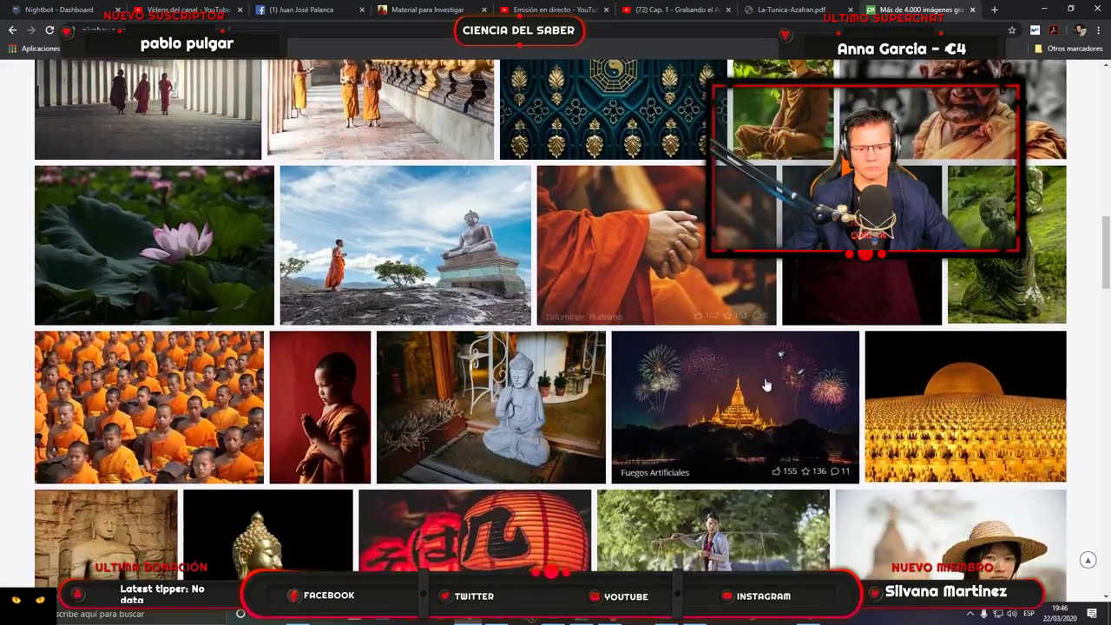
scroll(766, 384, down, 3)
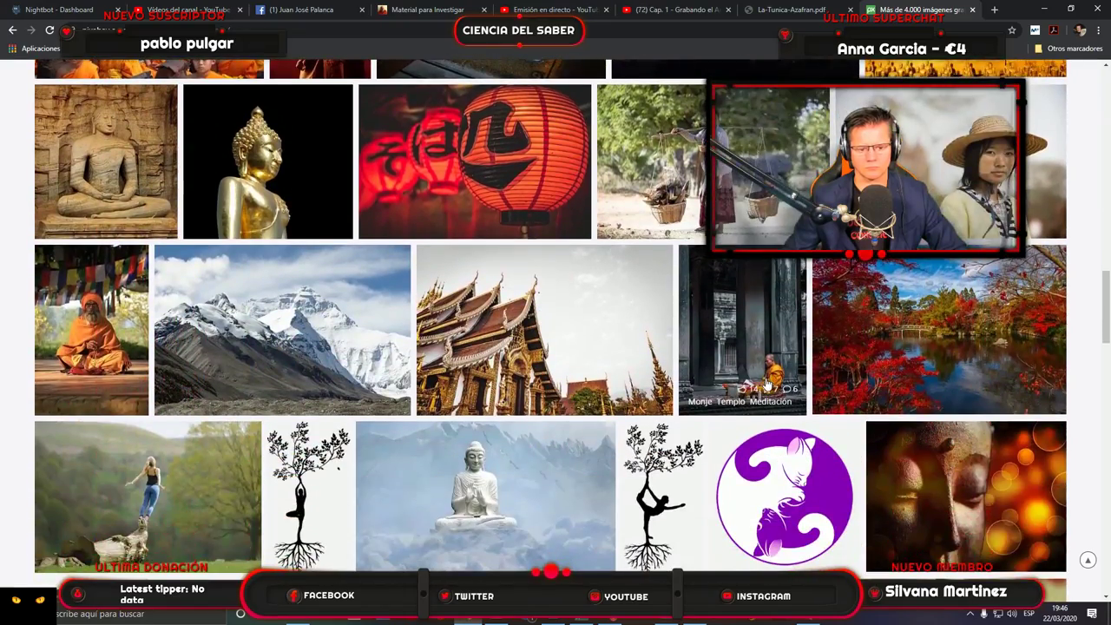
scroll(768, 379, down, 7)
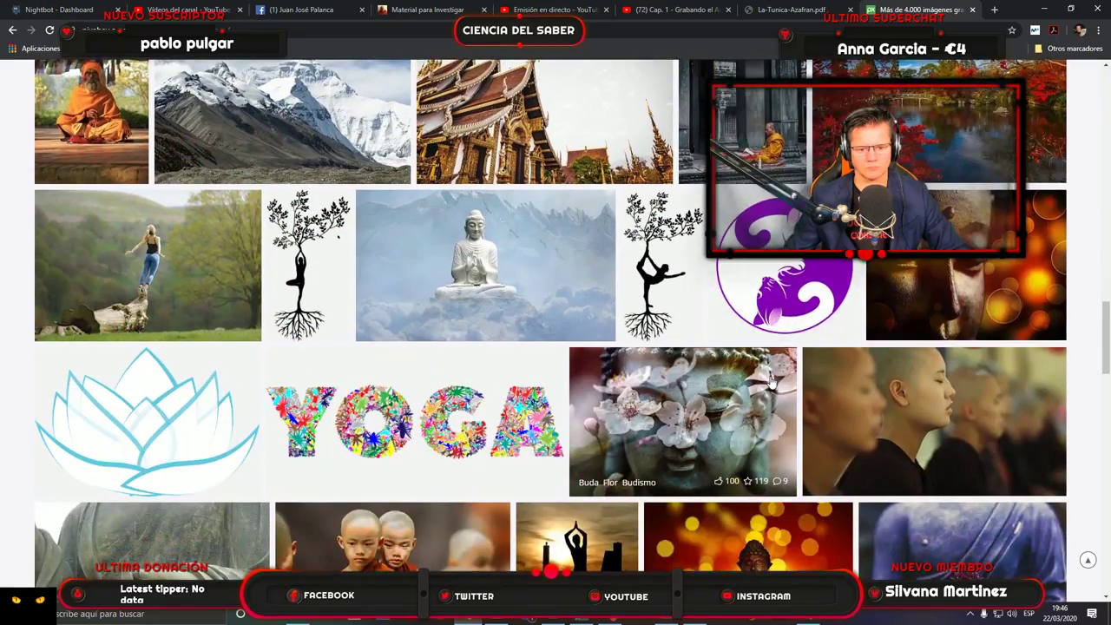
scroll(771, 382, down, 9)
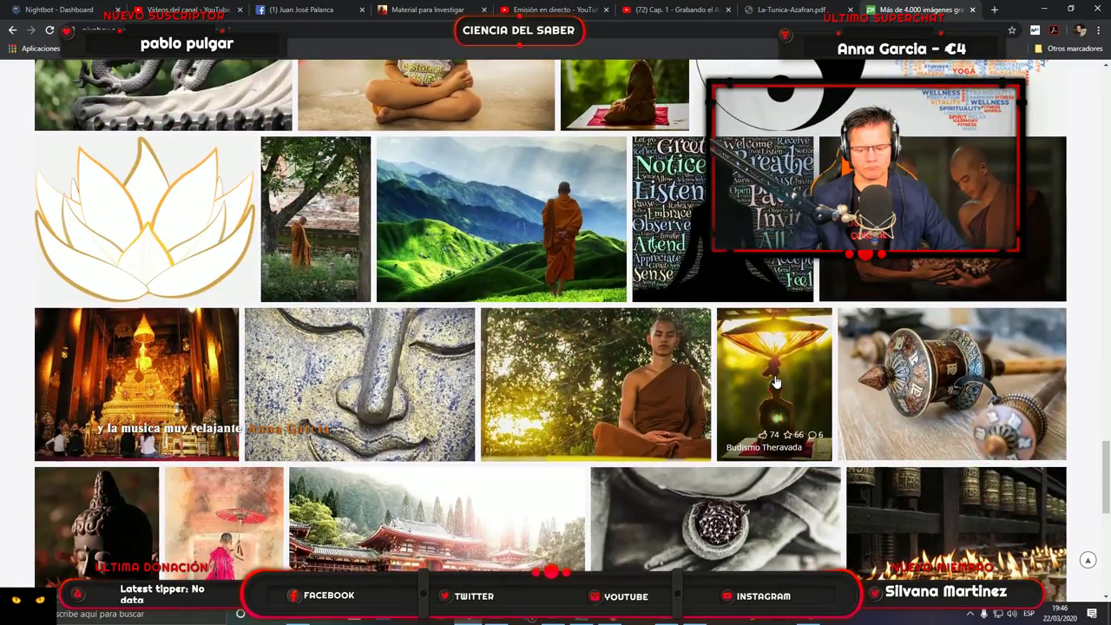
scroll(777, 382, down, 7)
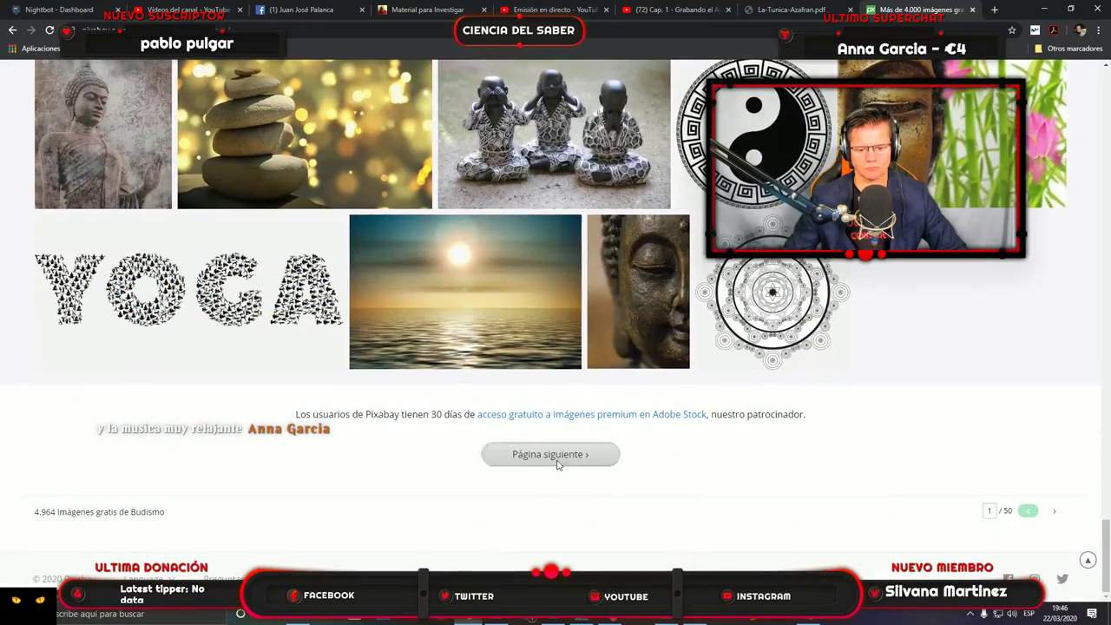
click(550, 454)
scroll(829, 362, down, 4)
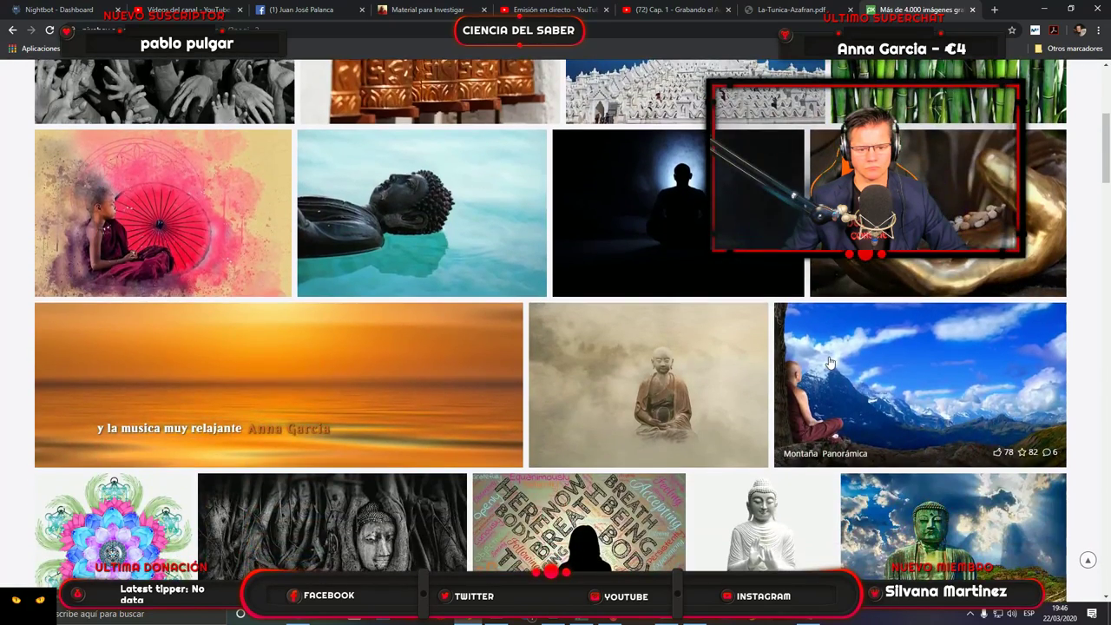
scroll(829, 363, down, 3)
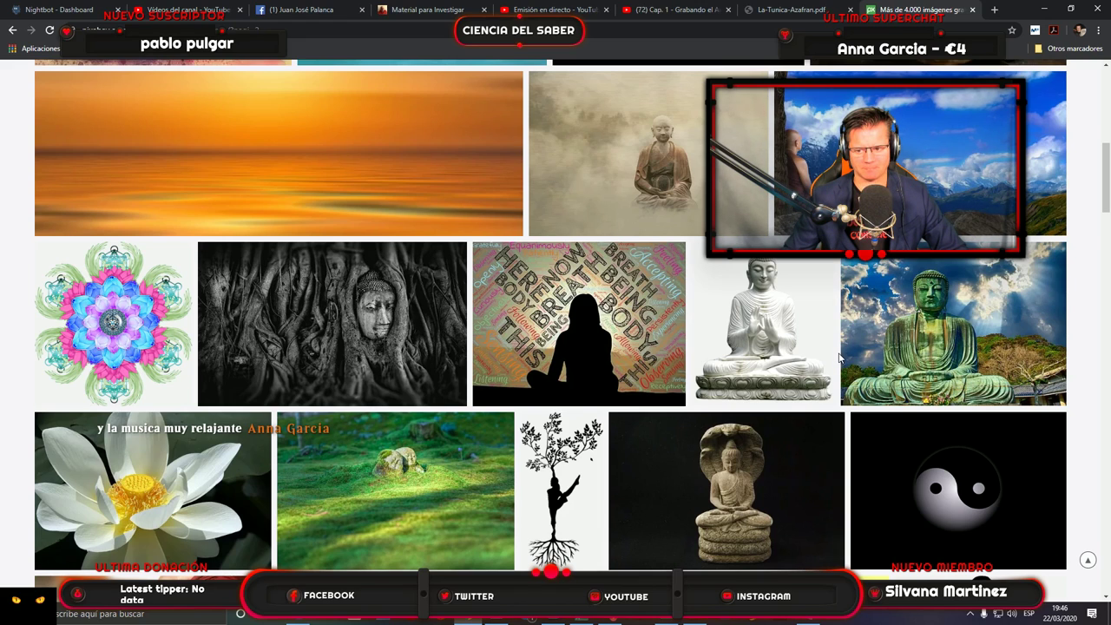
scroll(839, 356, down, 6)
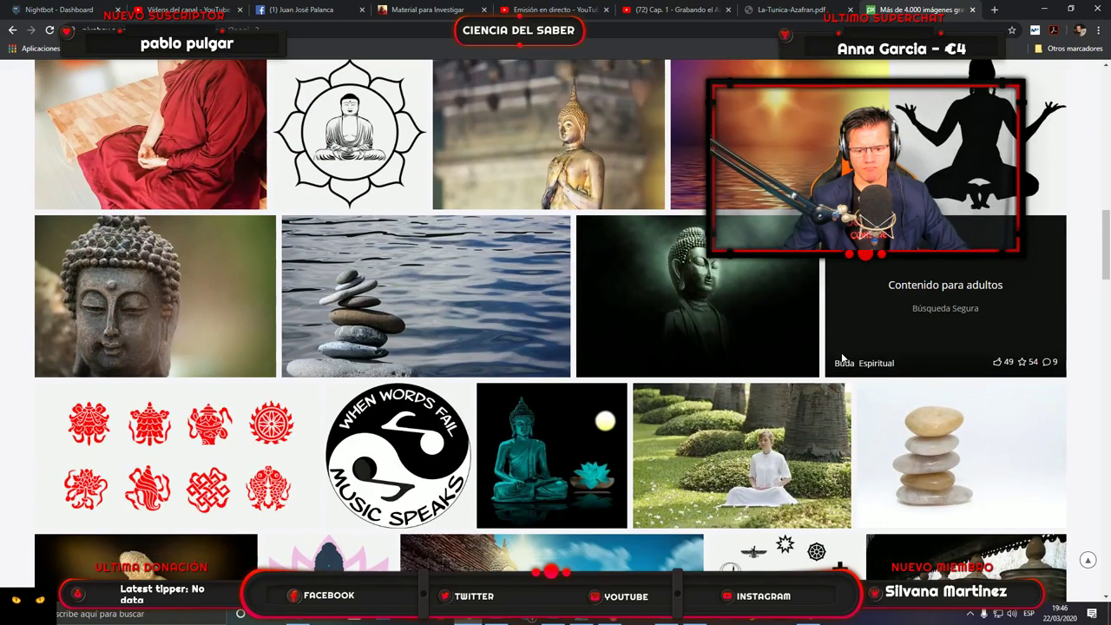
scroll(842, 358, up, 15)
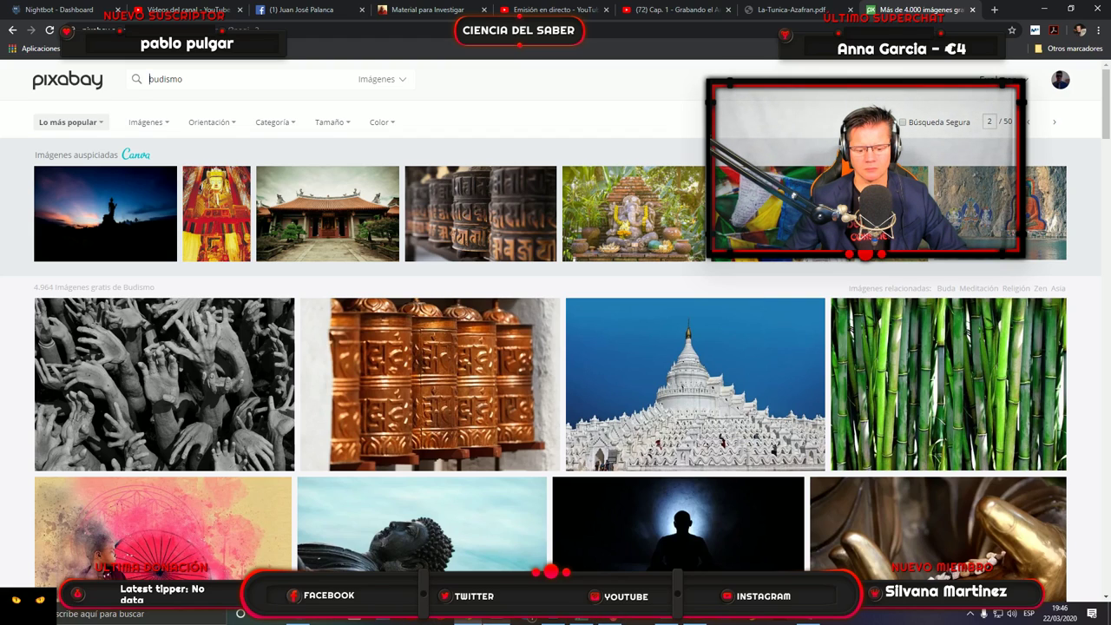
Switch to Photoshop and replace the title's first line, "Directo 1.-", with "Audio-Libro".
click(556, 618)
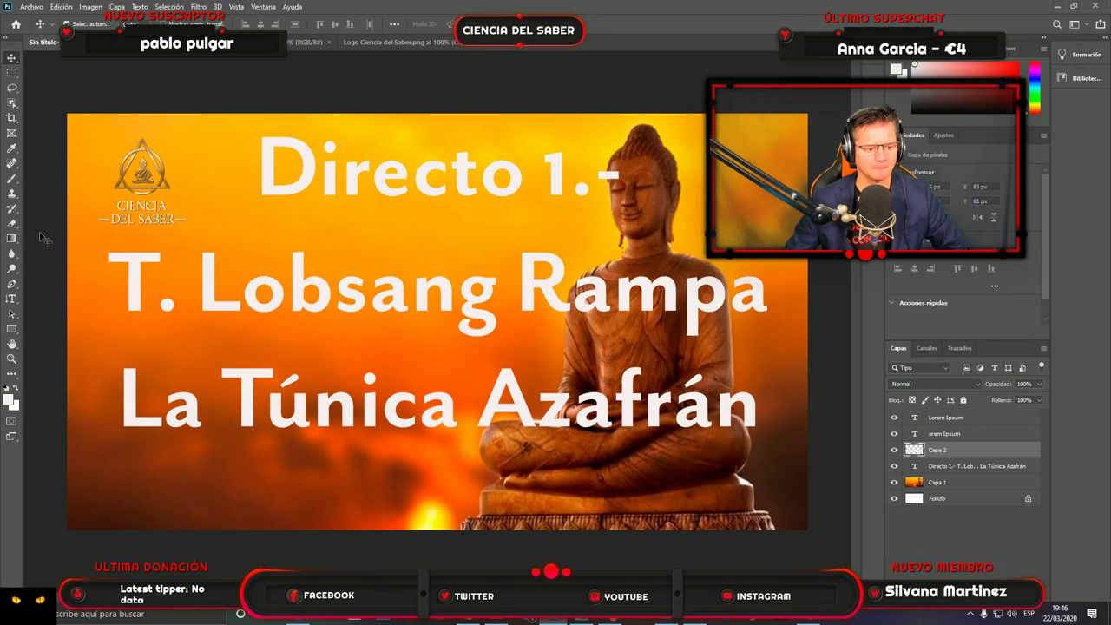
click(11, 298)
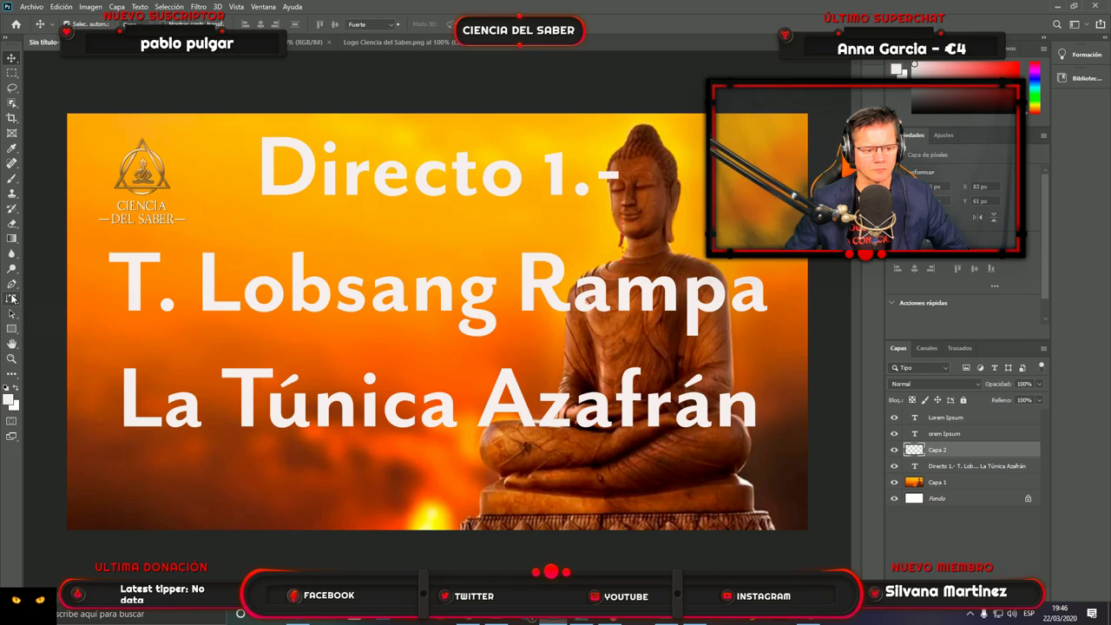
click(622, 176)
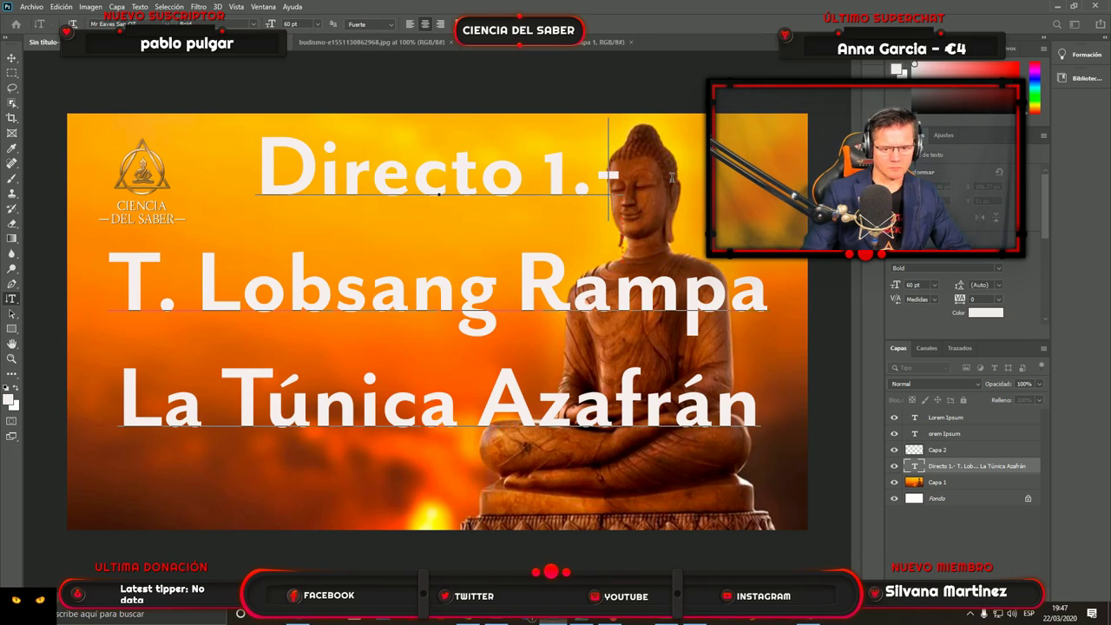
key(BackSpace)
key(BackSpace)
key(BackSpace)
key(BackSpace)
key(BackSpace)
key(BackSpace)
key(BackSpace)
key(BackSpace)
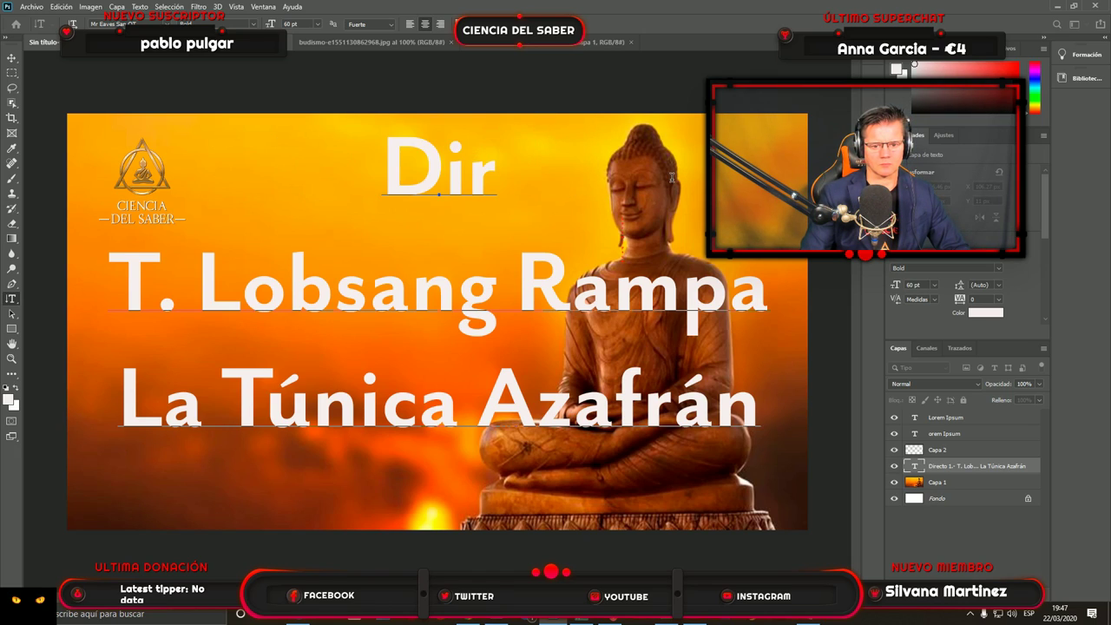
key(BackSpace)
key(BackSpace)
key(BackSpace)
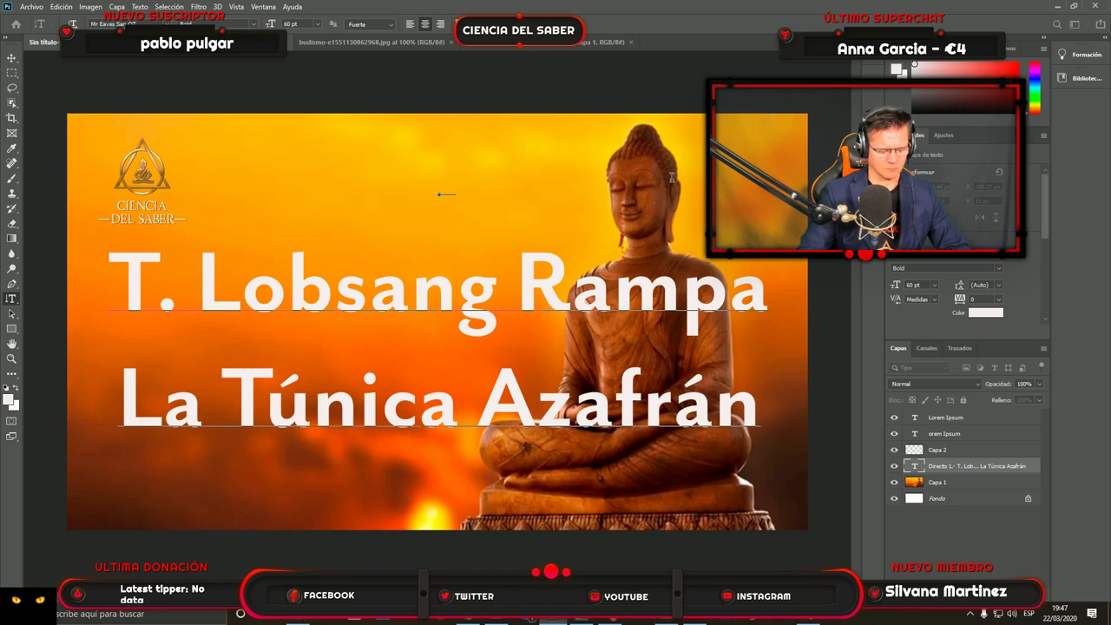
text(Audi)
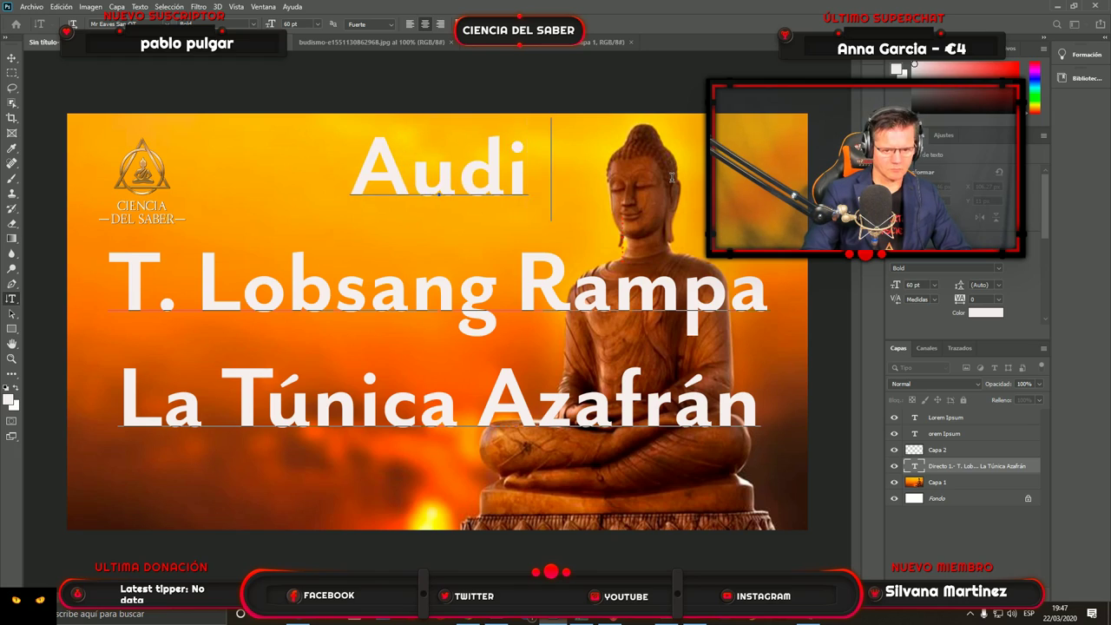
text(o-)
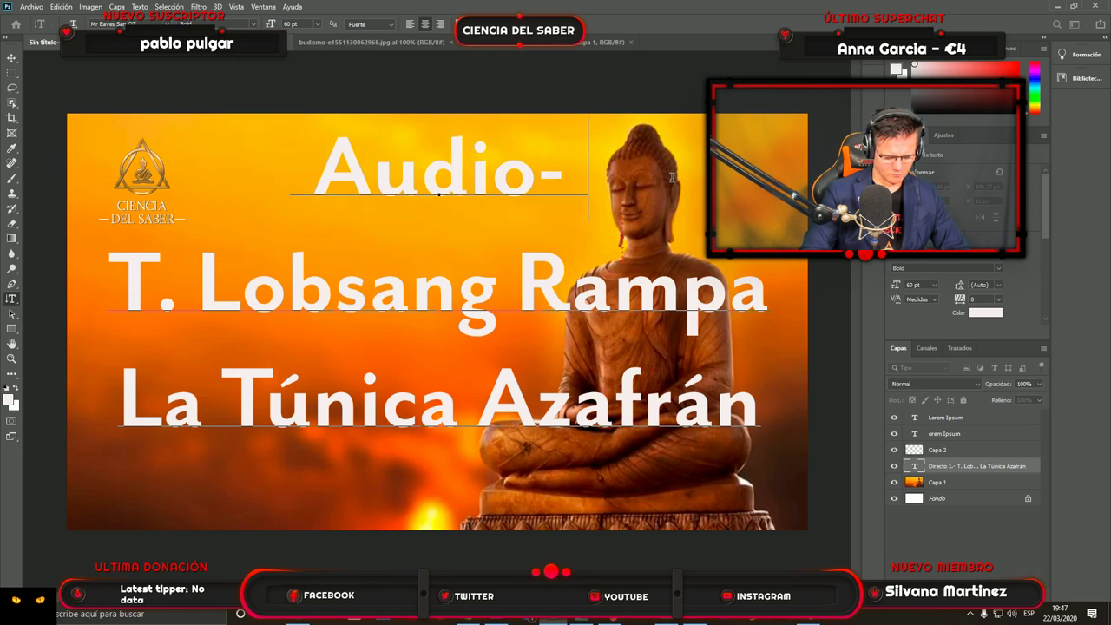
text(Libro)
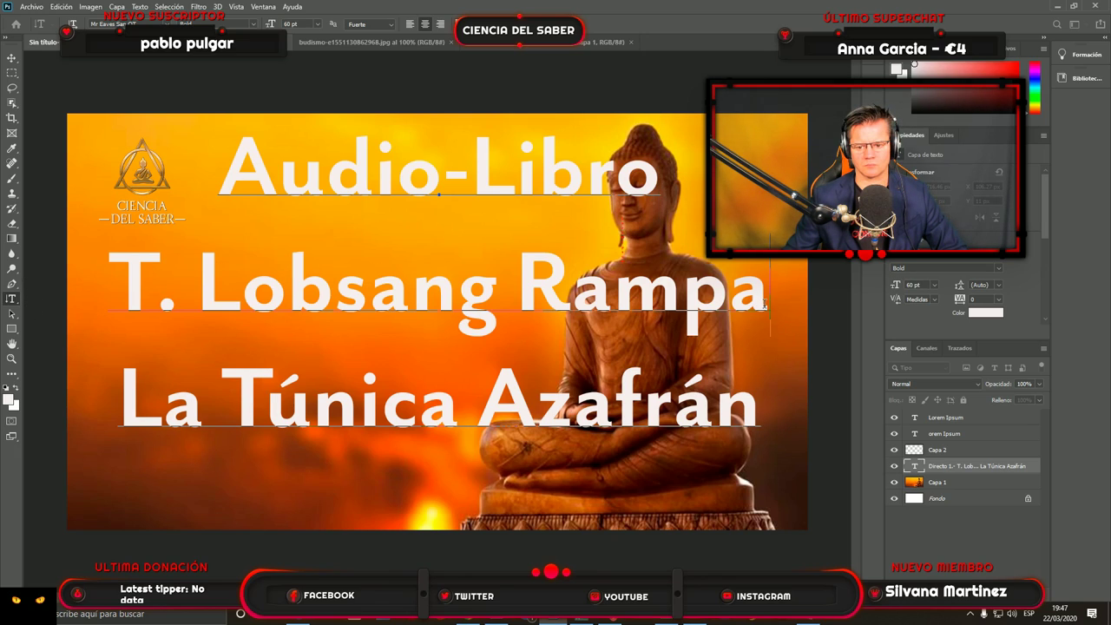
Delete the author's line from the title text so that "La Túnica Azafrán" follows directly below "Audio-Libro".
click(771, 321)
key(BackSpace)
key(BackSpace)
key(BackSpace)
key(BackSpace)
key(BackSpace)
key(BackSpace)
key(BackSpace)
key(BackSpace)
key(BackSpace)
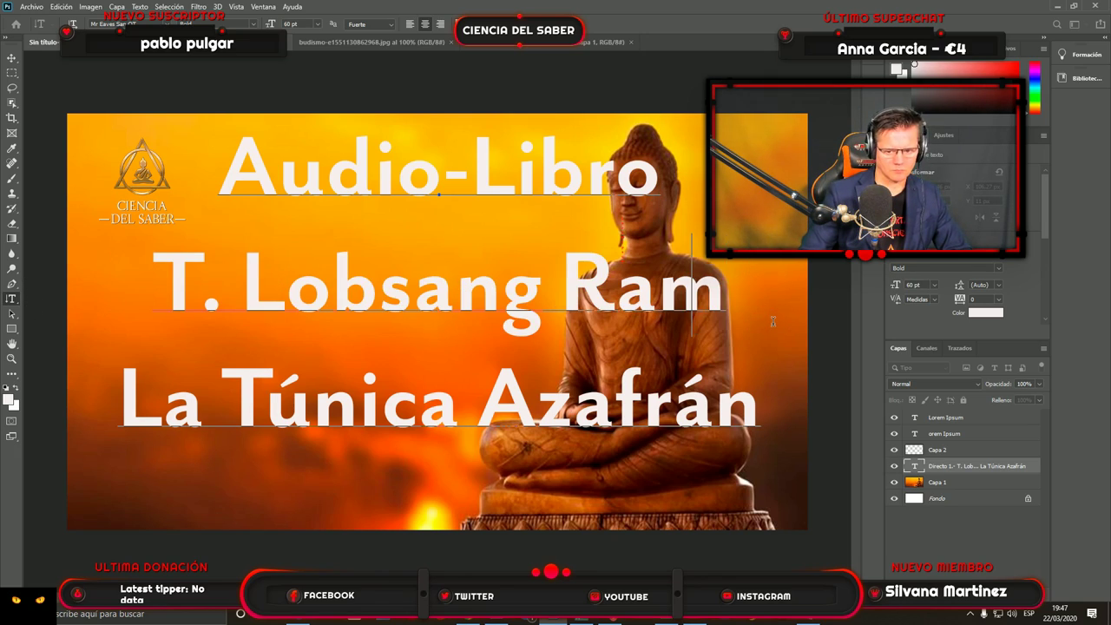
key(BackSpace)
key(BackSpace)
key(BackSpace)
key(BackSpace)
key(BackSpace)
key(BackSpace)
key(BackSpace)
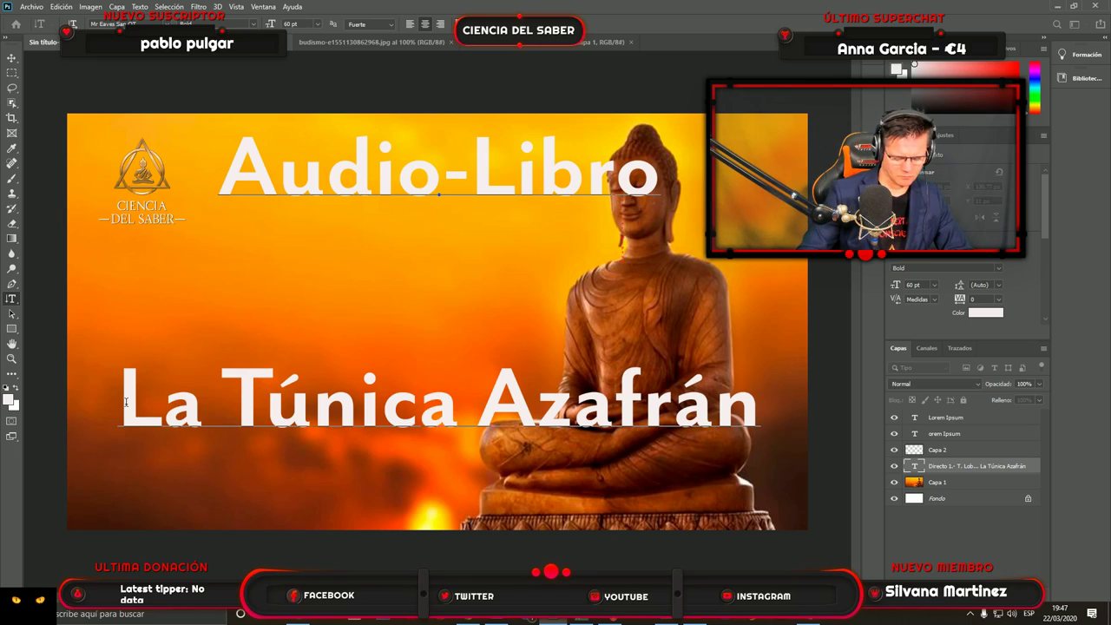
key(BackSpace)
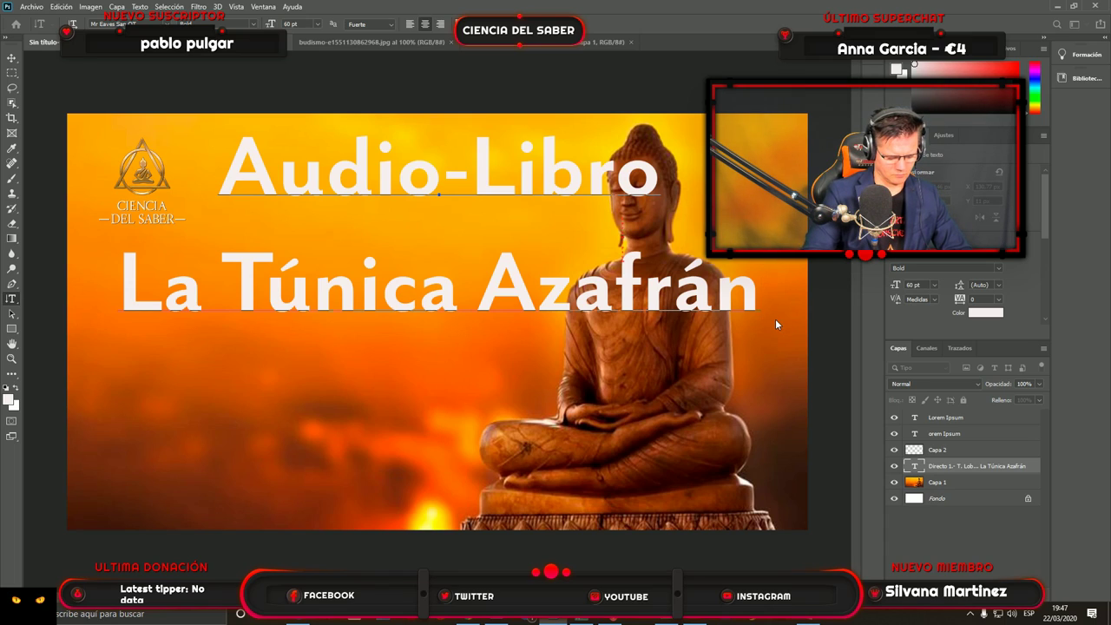
Add a third title line reading "Capítulo 1.-" below "La Túnica Azafrán" and finish editing the text.
key(Return)
text(Cap)
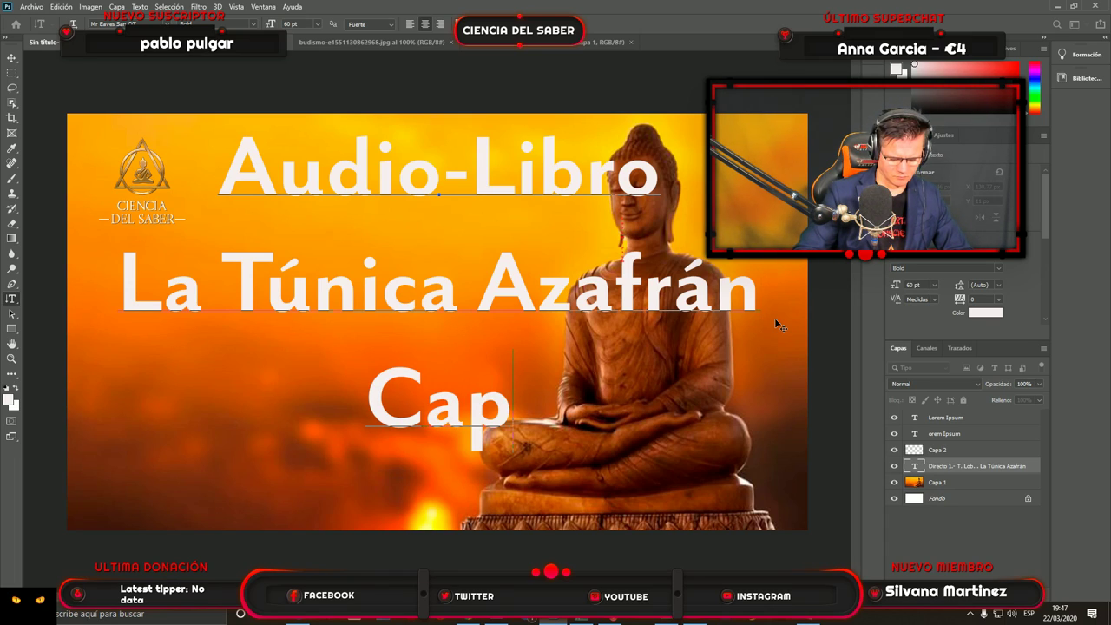
text(ítulo º)
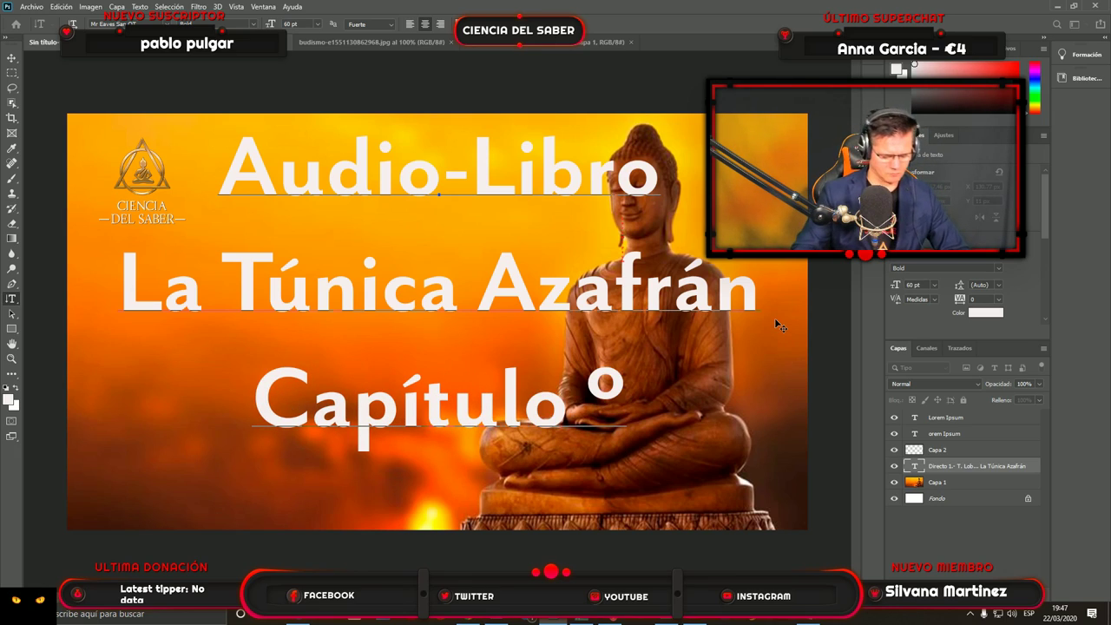
key(BackSpace)
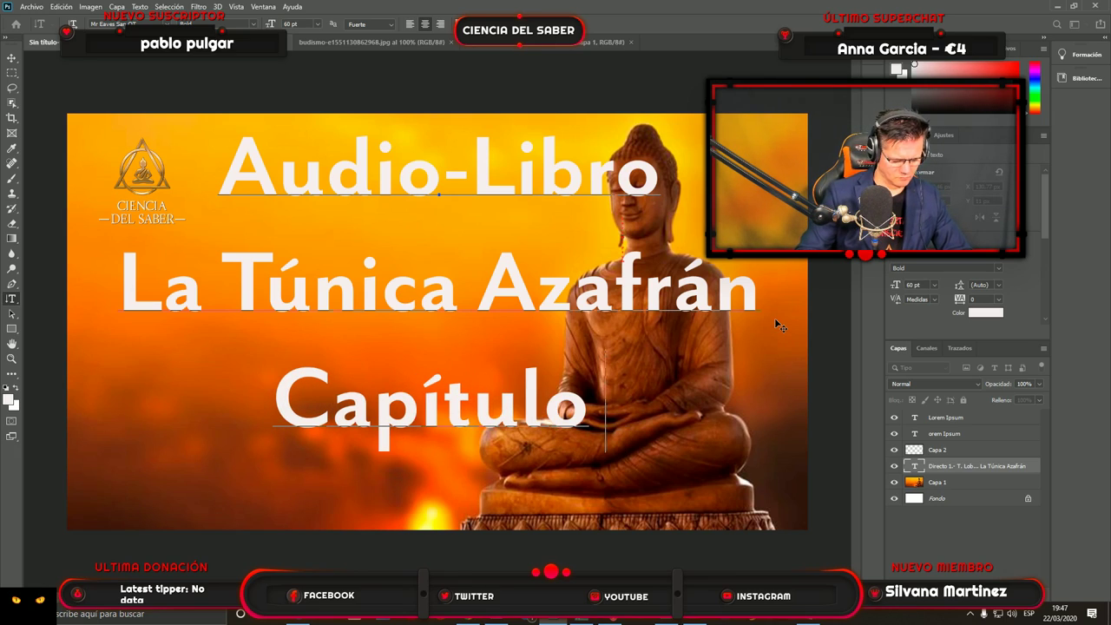
text(1.-)
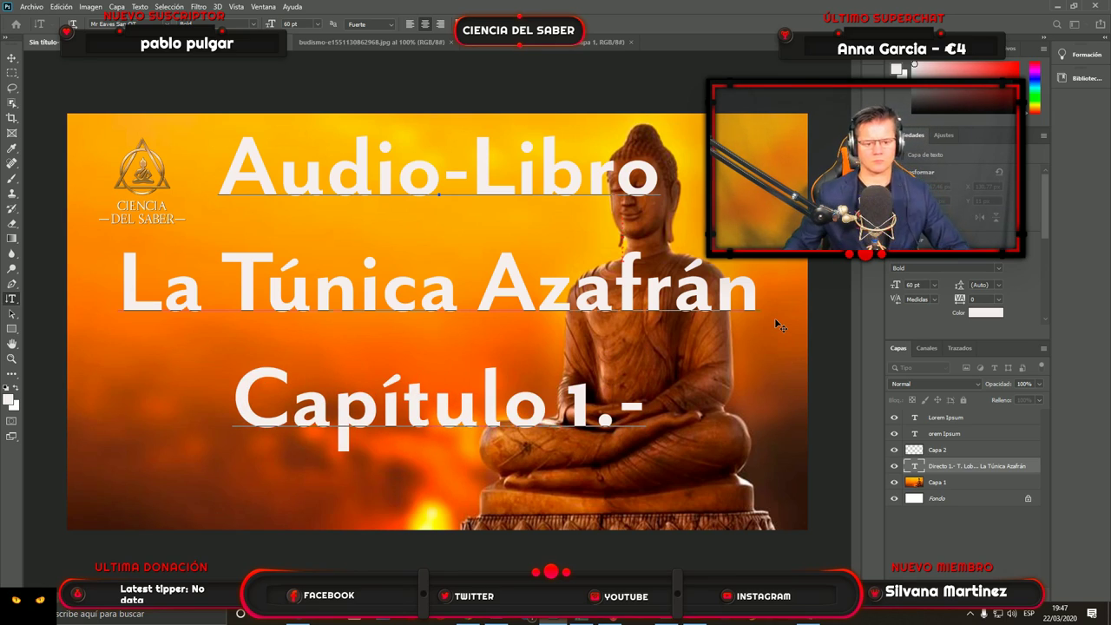
click(983, 473)
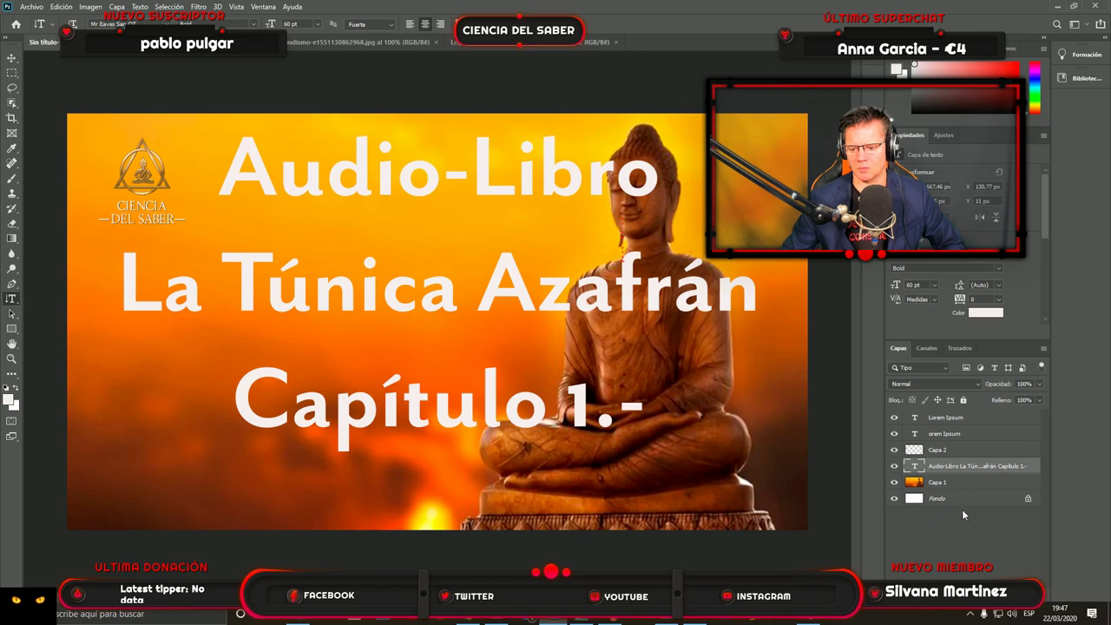
Open the title text layer's blending options and turn on Bevel & Emboss with its Contour and Texture sub-effects.
right_click(960, 473)
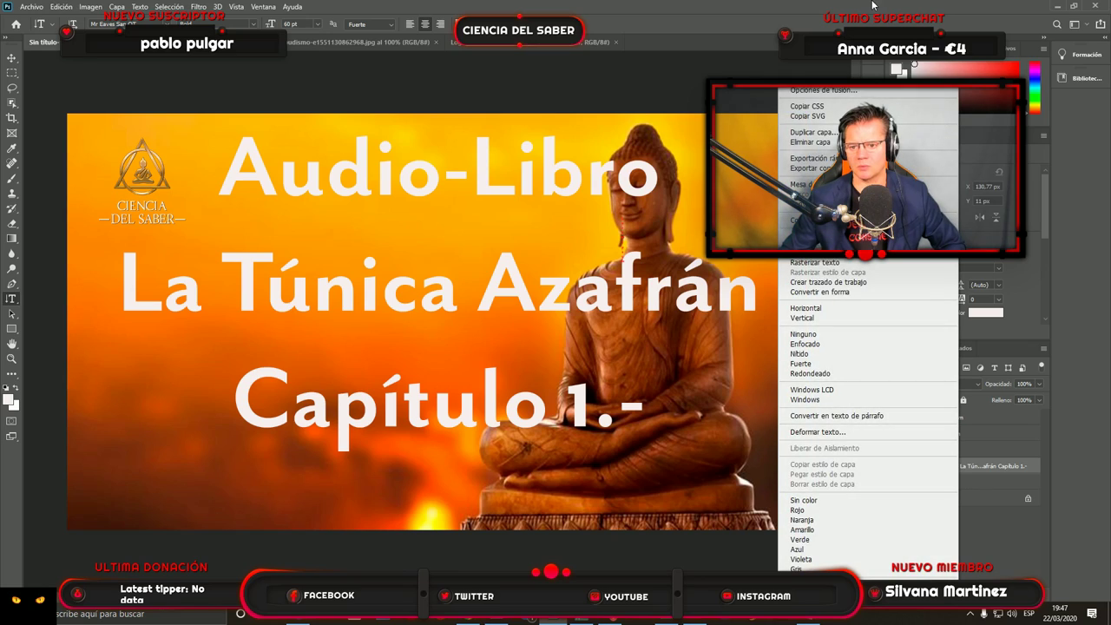
click(629, 238)
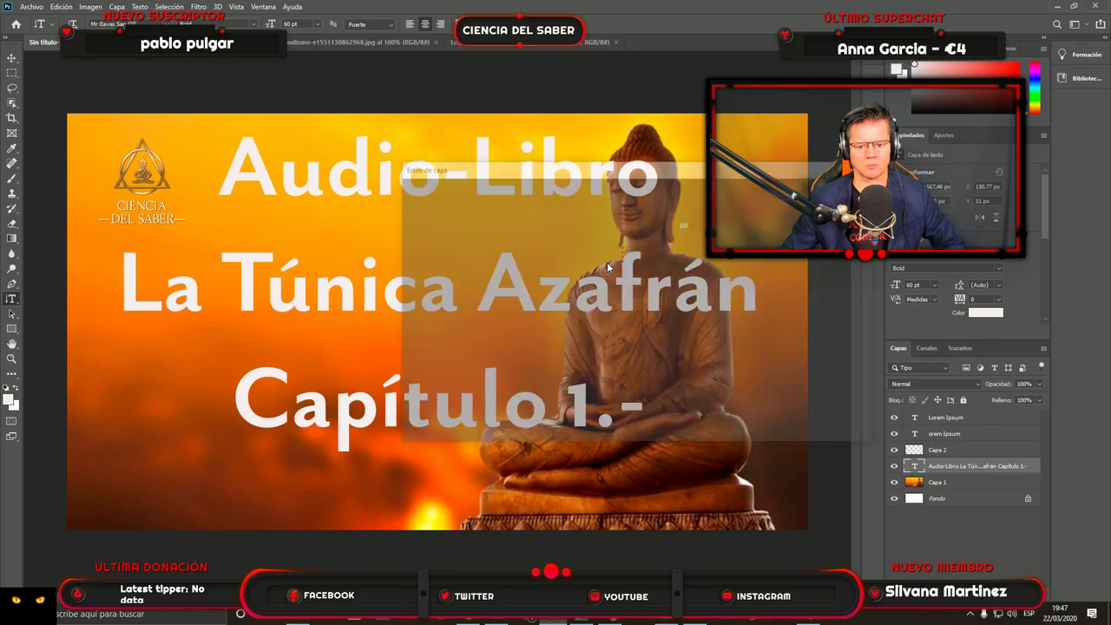
drag(610, 156, 823, 139)
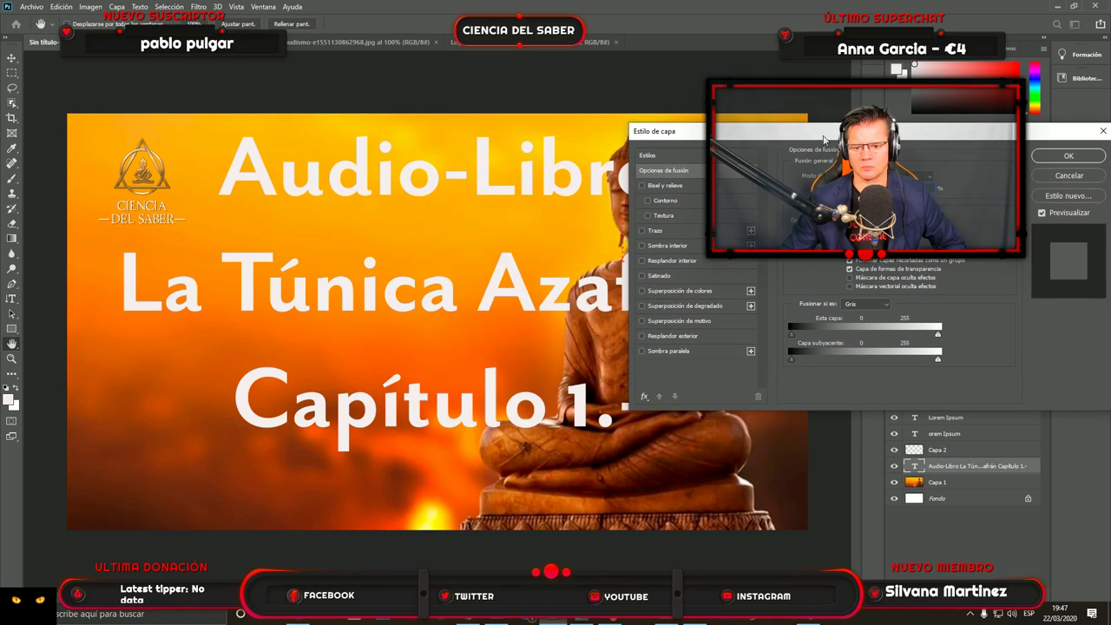
click(642, 186)
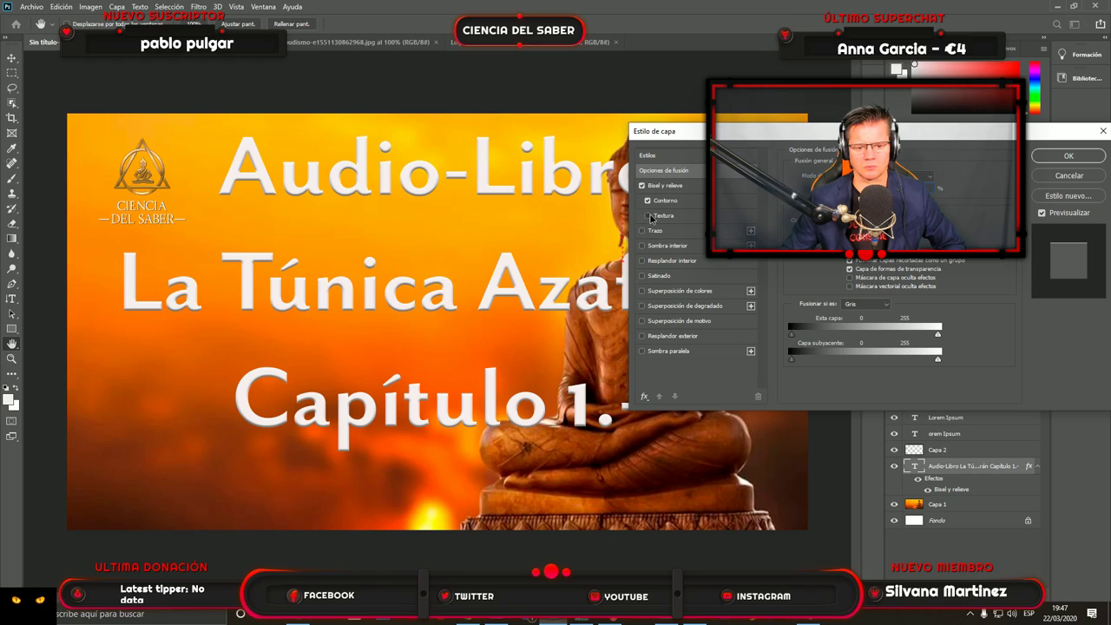
click(647, 215)
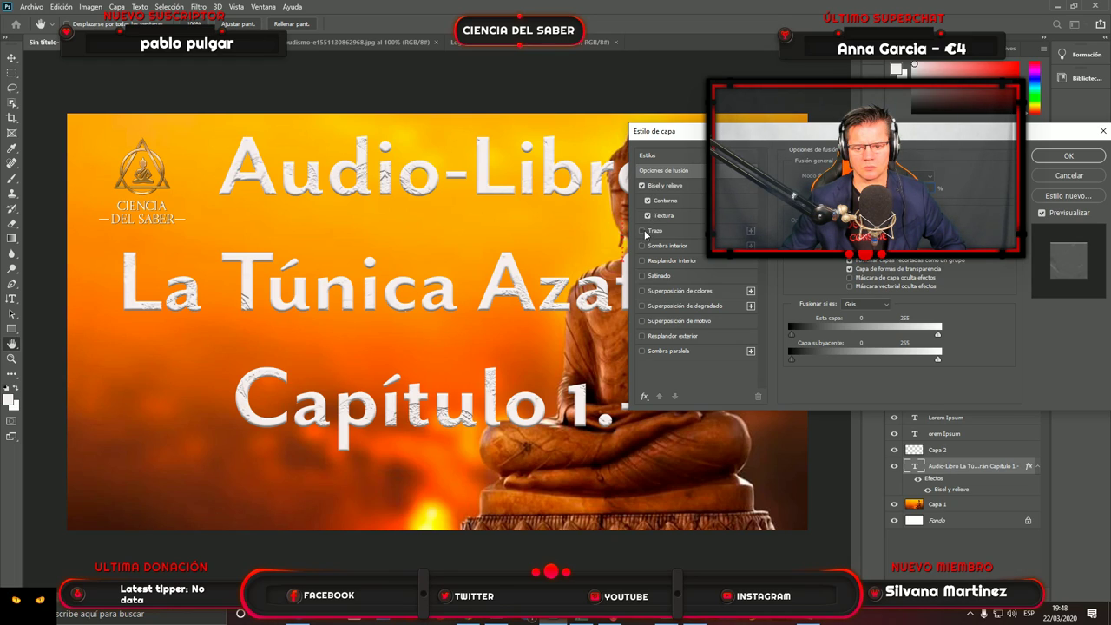
Try the Stroke, Inner Shadow, Inner Glow and Satin effects on the title text, turning each one off again.
click(642, 231)
click(642, 231)
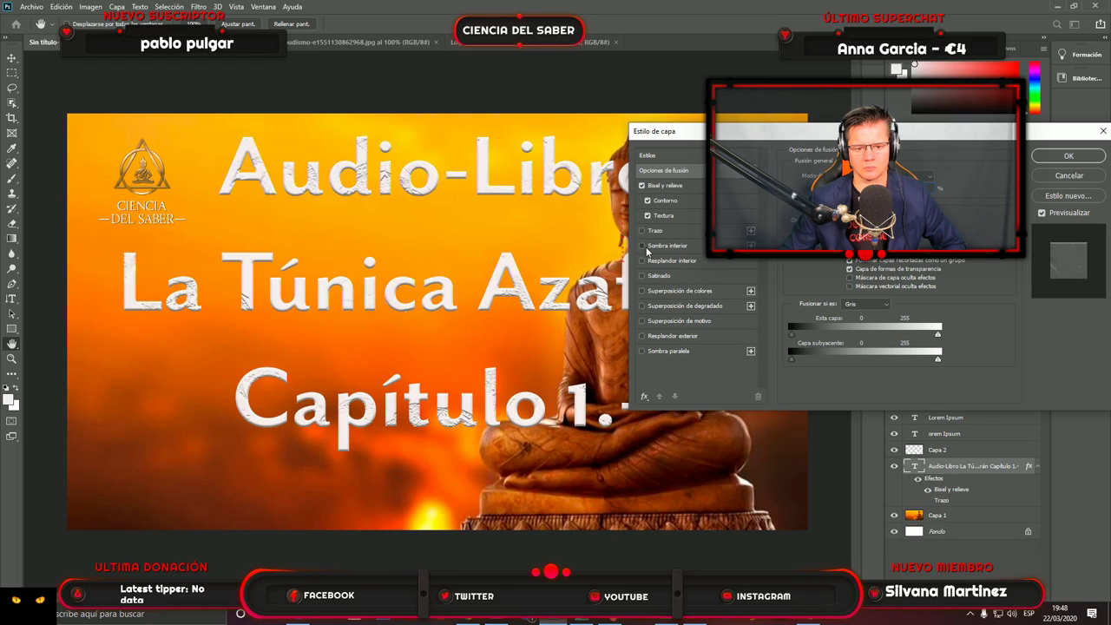
click(647, 251)
click(642, 261)
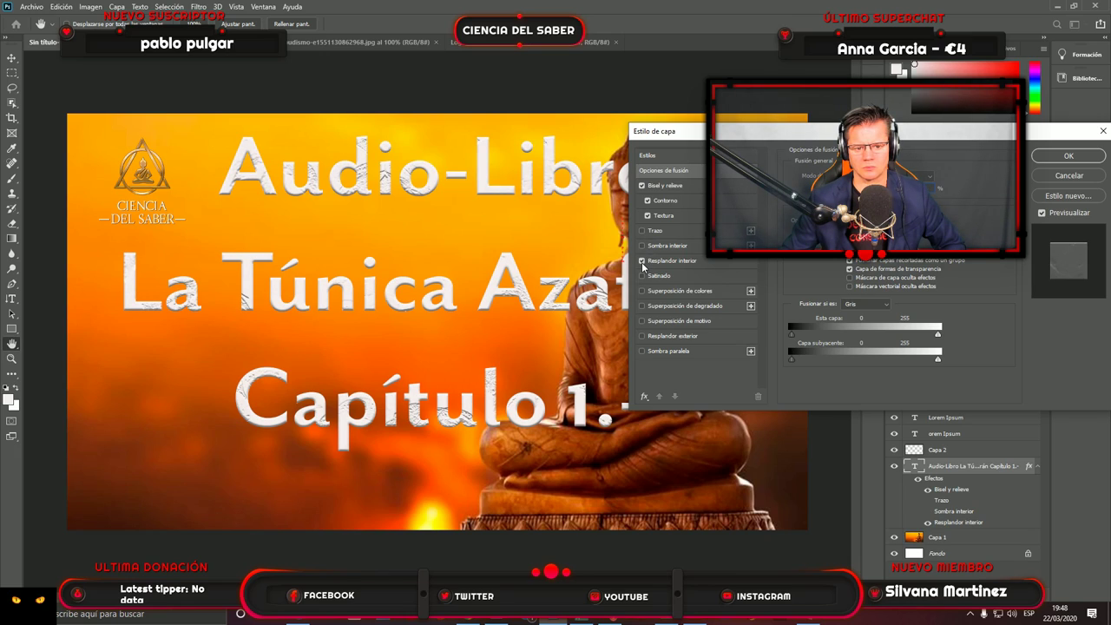
click(643, 276)
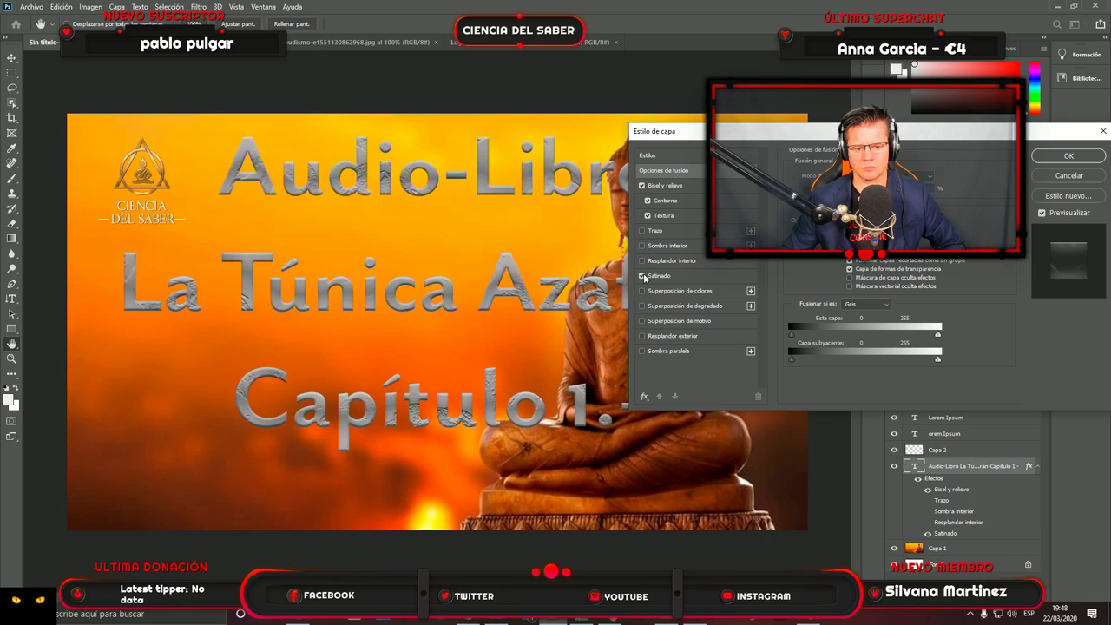
click(642, 276)
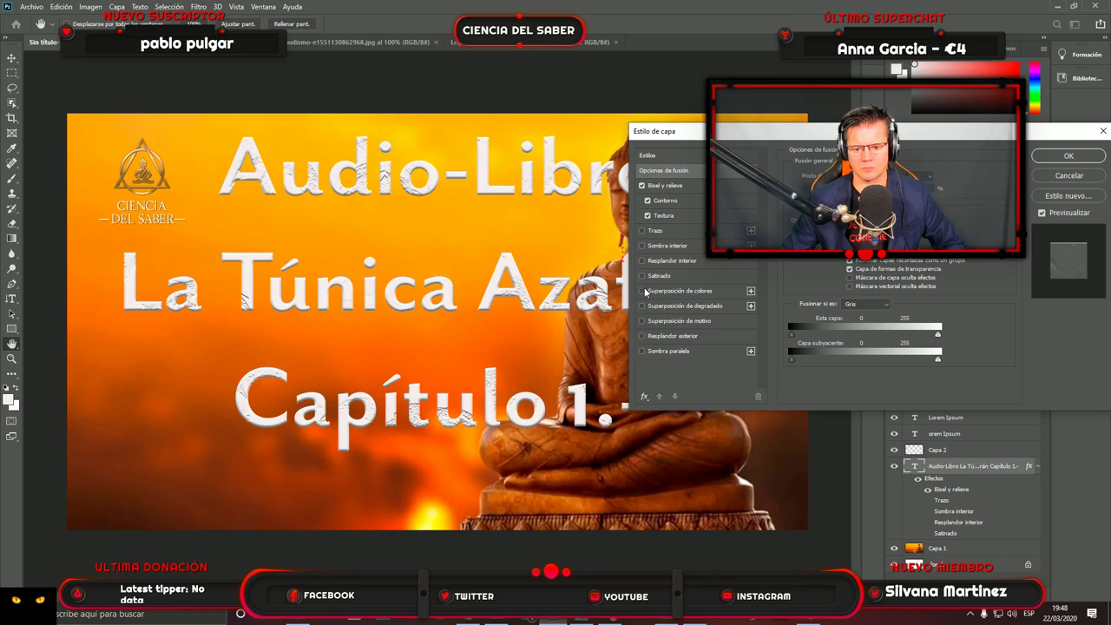
Try the Color, Gradient and Pattern Overlays and Outer Glow, turn each off, and apply the layer style with only the bevel.
click(642, 291)
click(642, 291)
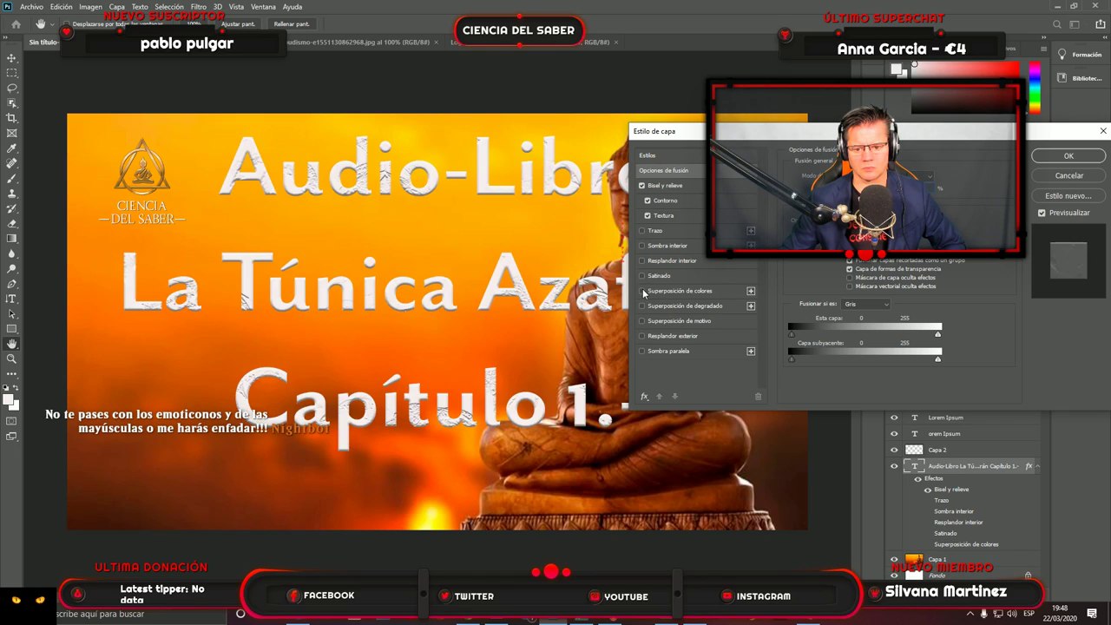
click(642, 306)
click(642, 305)
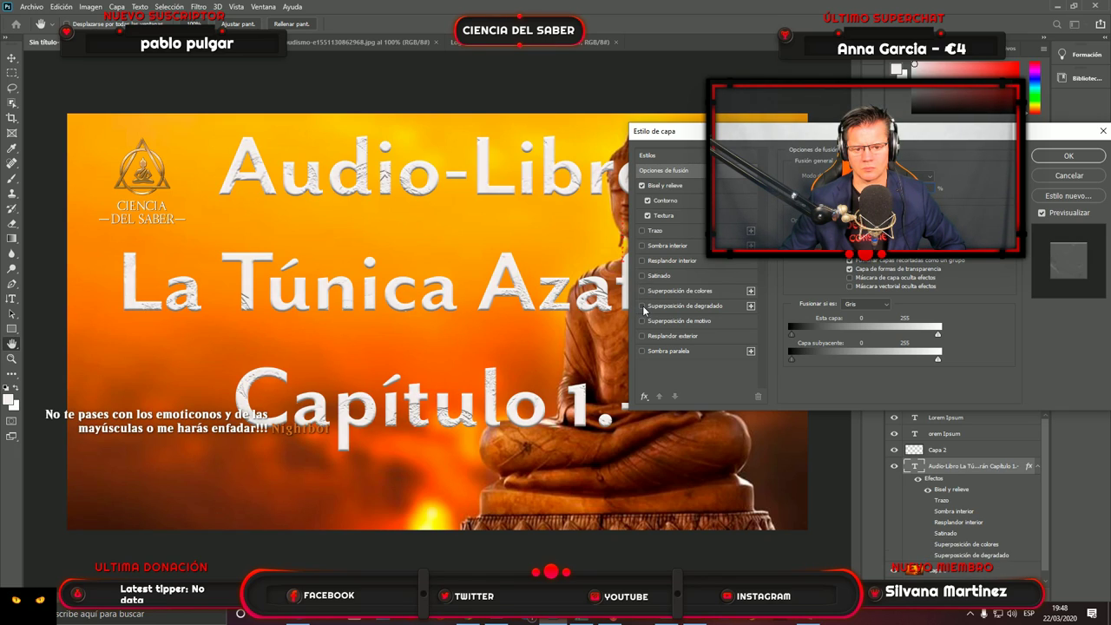
click(642, 321)
click(642, 321)
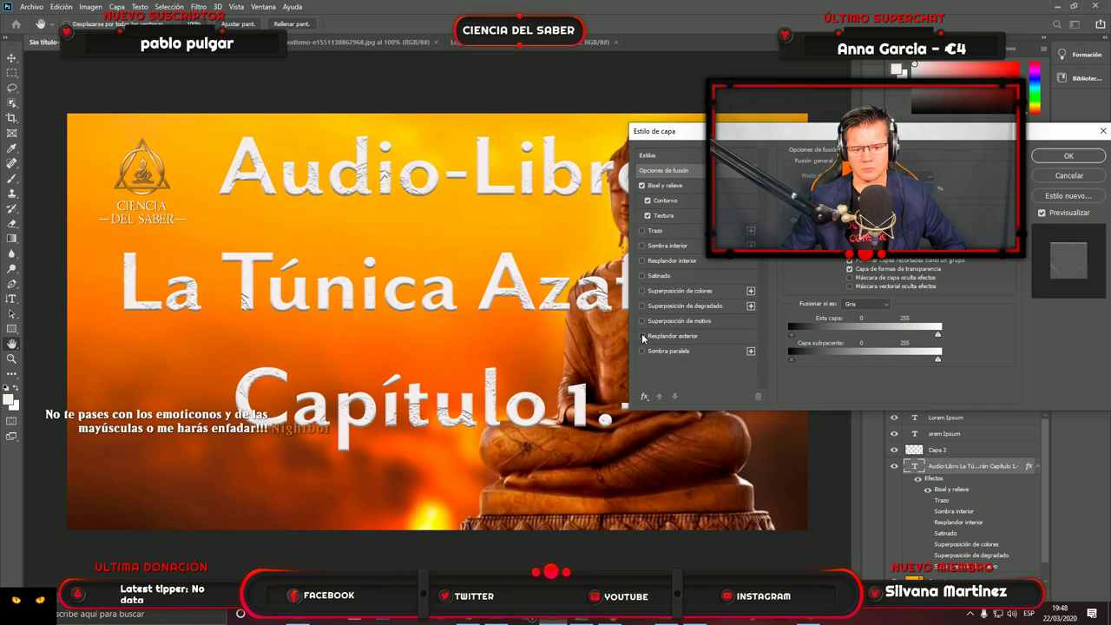
click(643, 336)
click(642, 337)
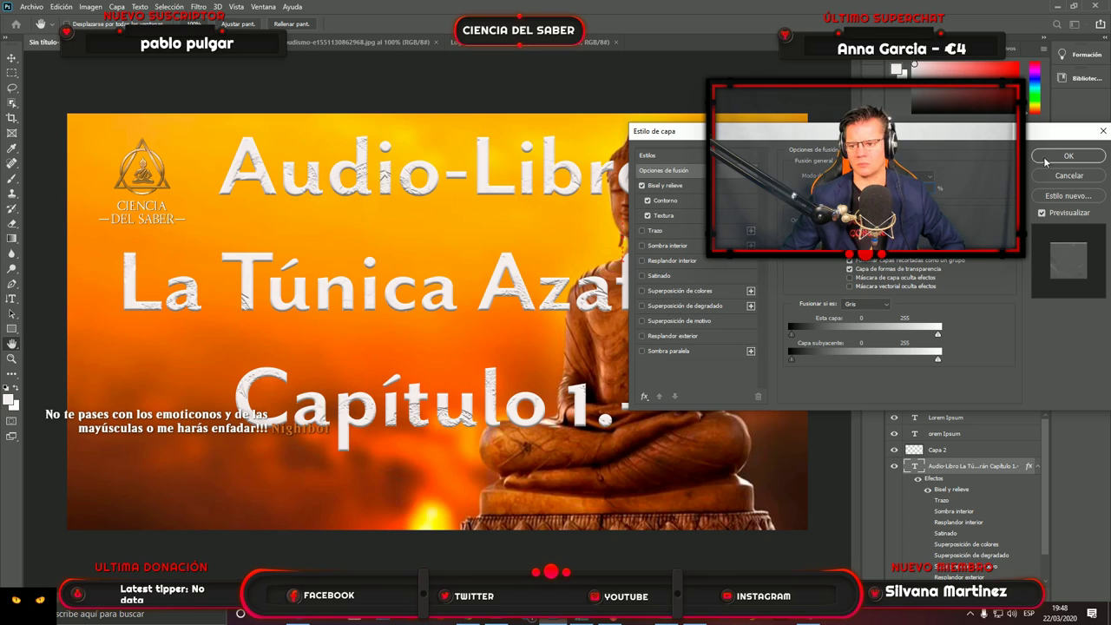
key(Return)
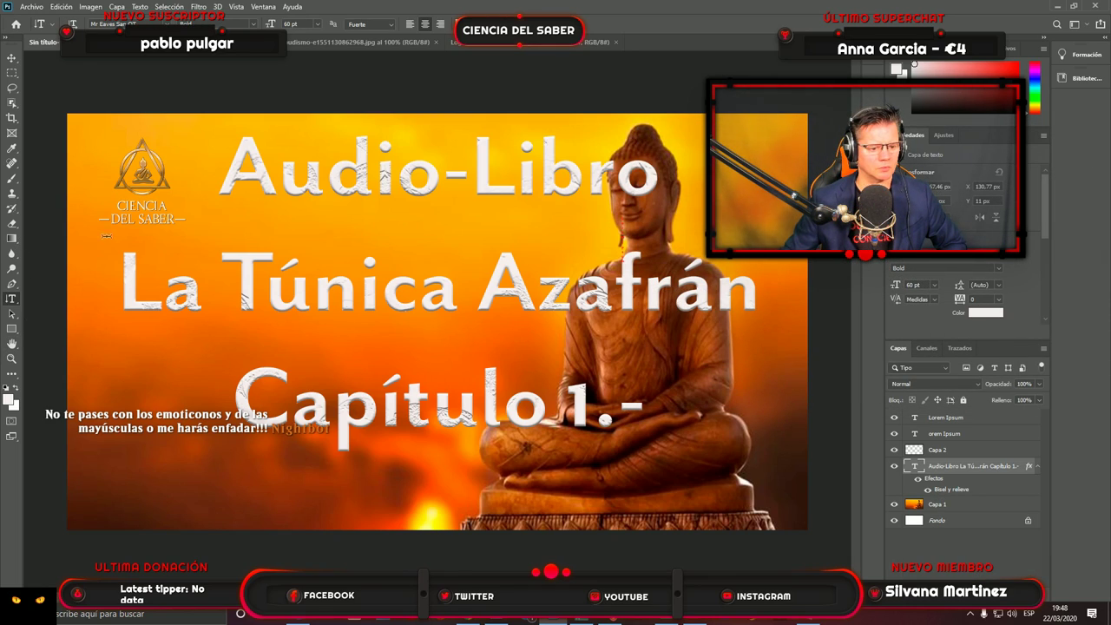
Try to enlarge the three-line title text to 66 pt and to 70 pt.
drag(233, 171, 675, 402)
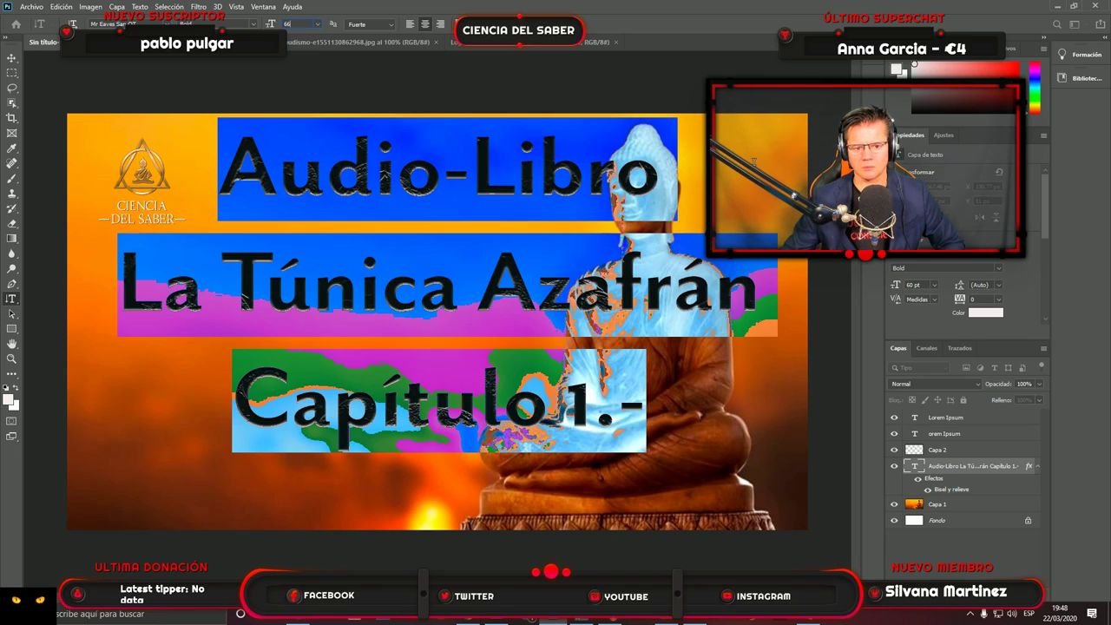
key(Return)
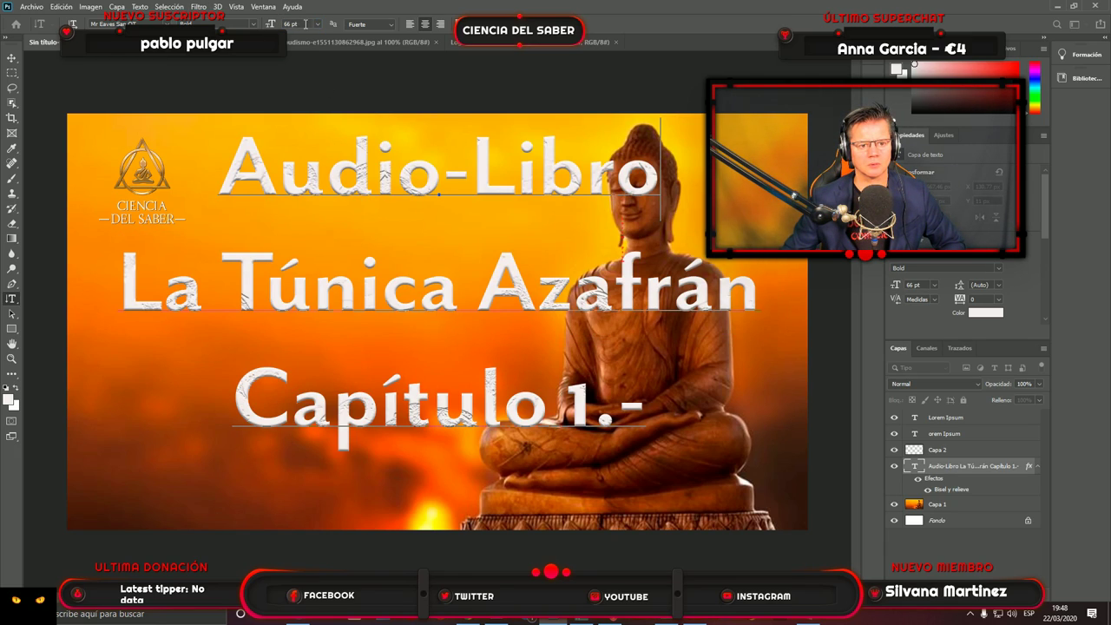
text(0)
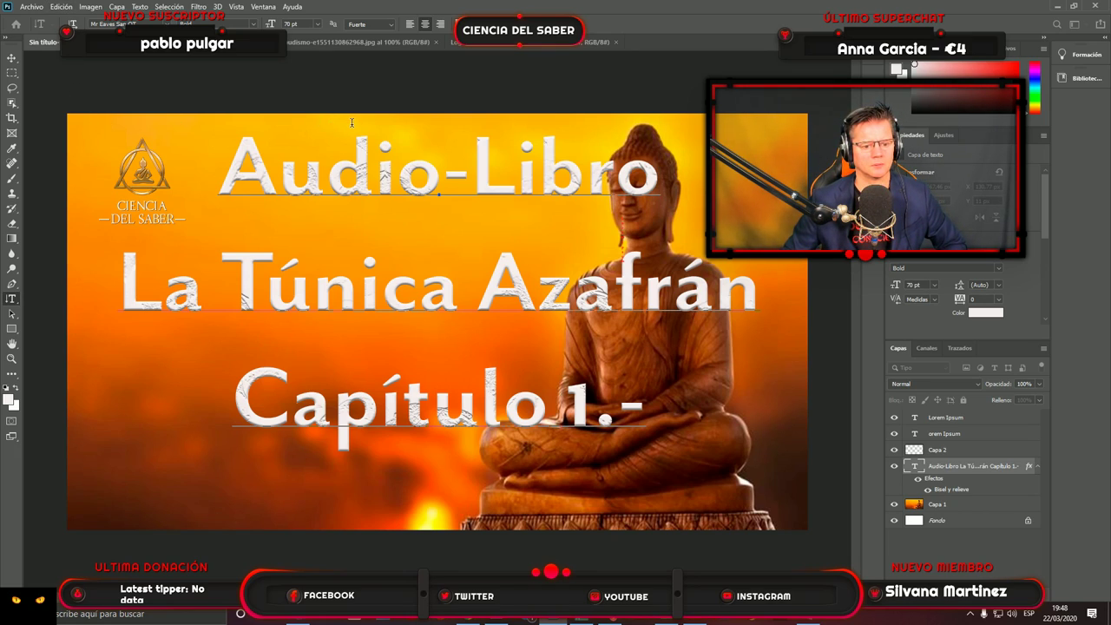
Start saving the image under a new name and browse from the Elements (E:) drive to the folder "audiolibro la tunica azafran cap 1".
click(31, 7)
click(52, 146)
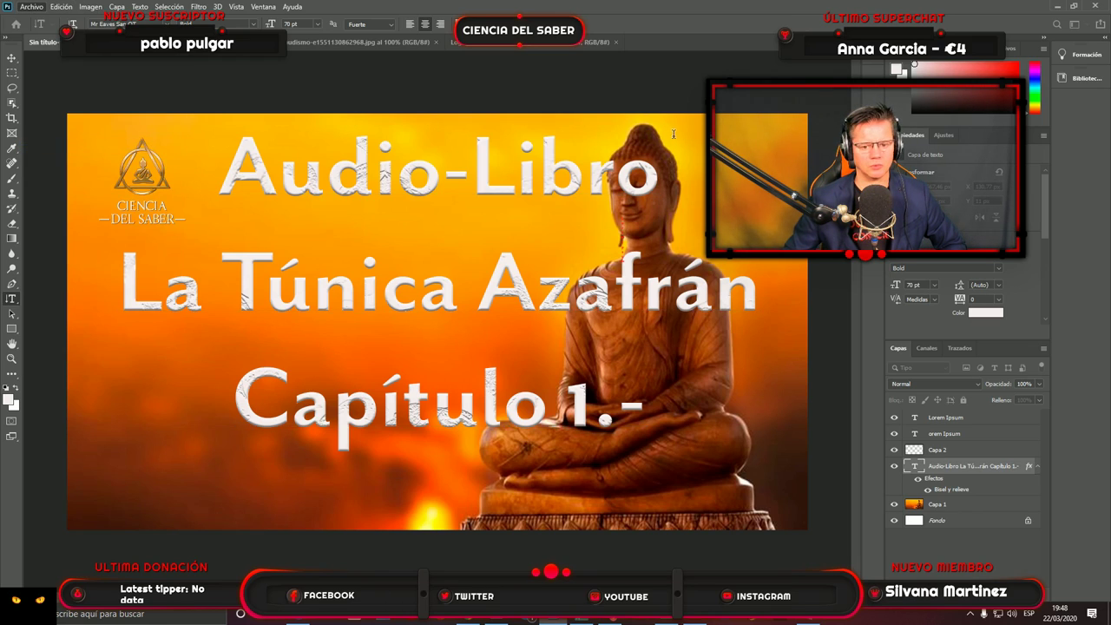
click(630, 413)
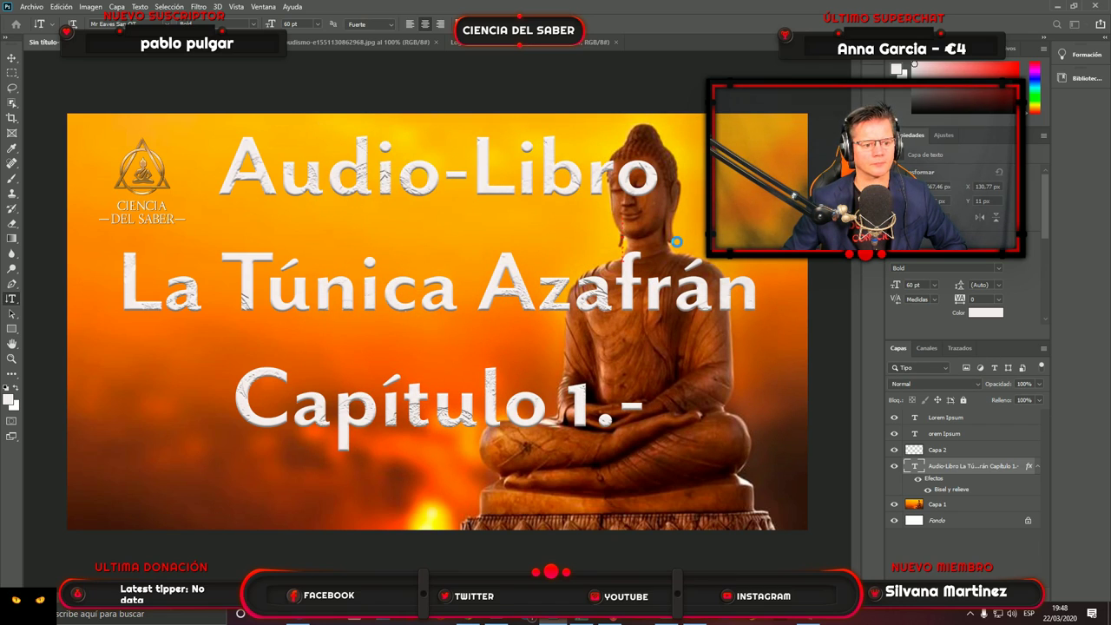
drag(237, 309, 241, 369)
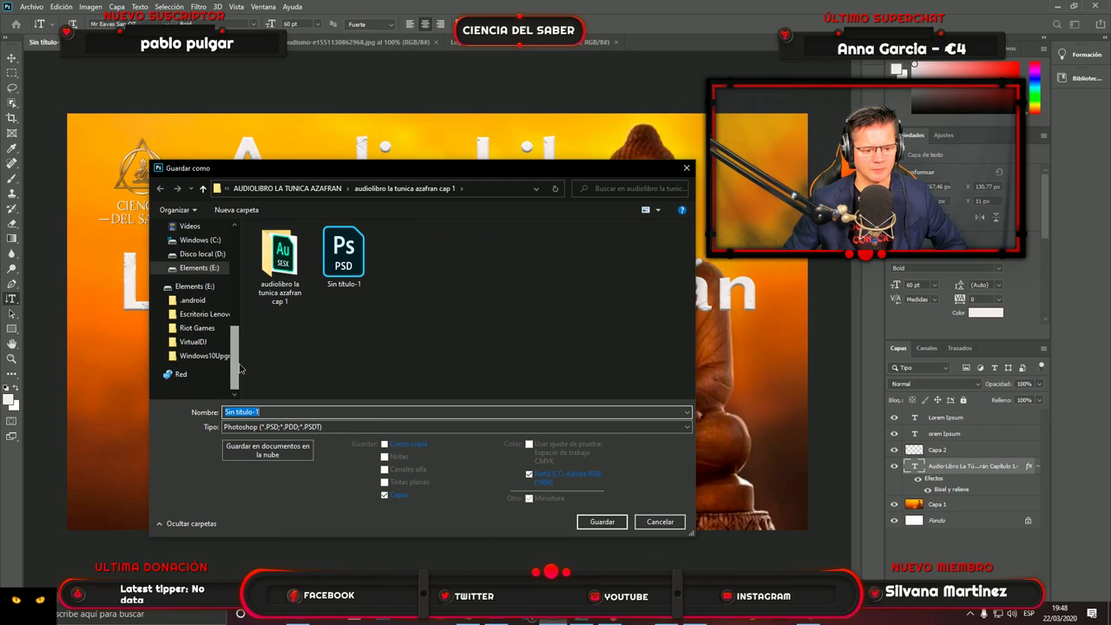
click(192, 269)
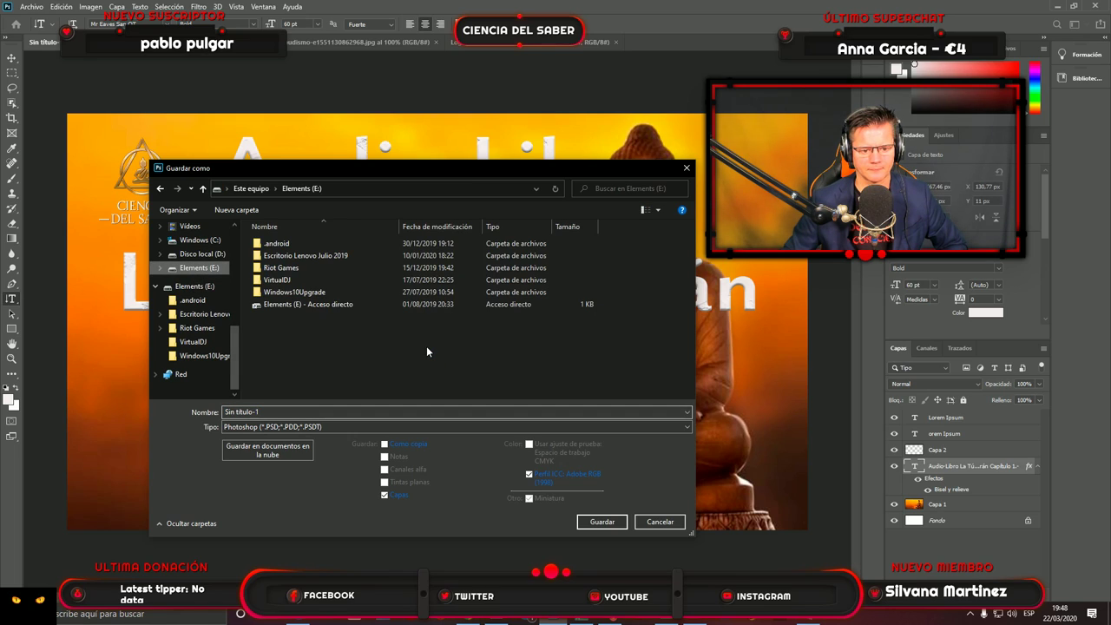
double_click(312, 256)
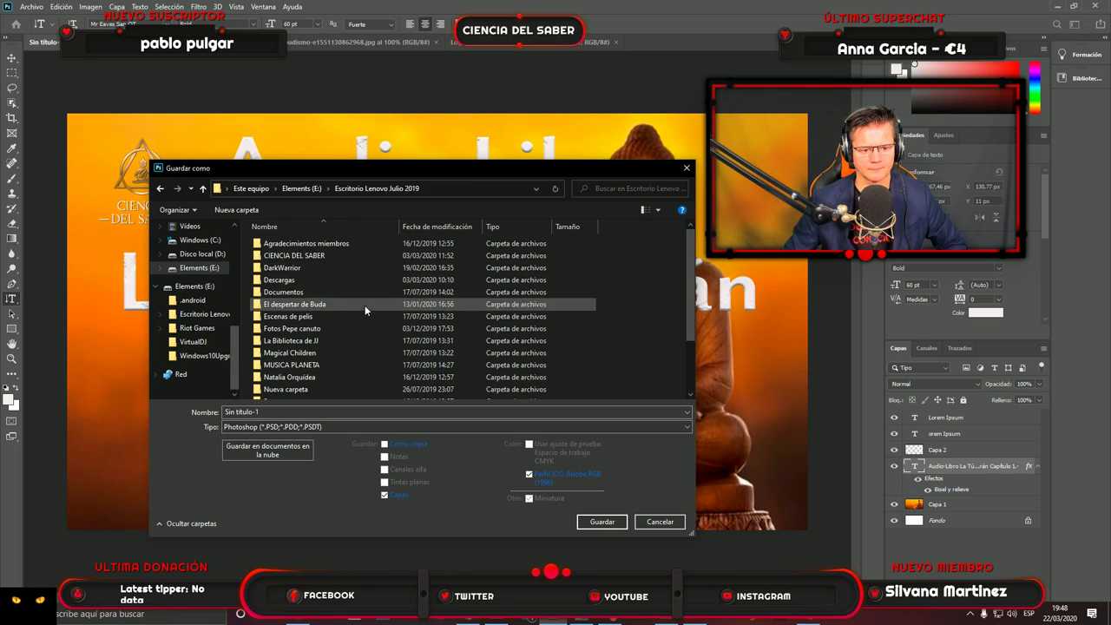
double_click(320, 254)
scroll(389, 280, down, 5)
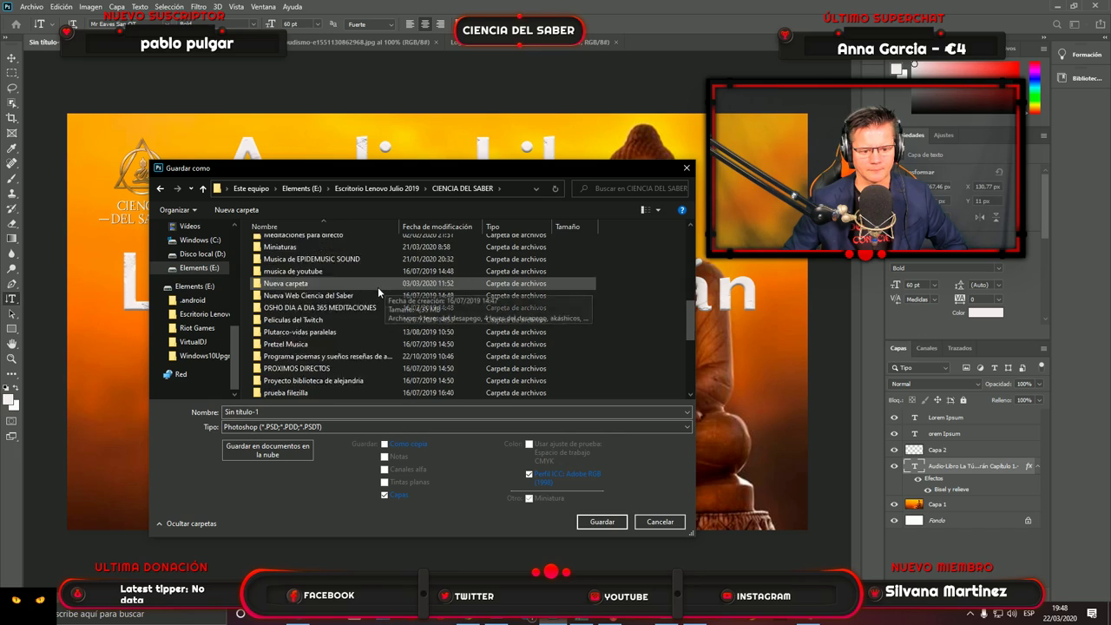
scroll(365, 391, down, 4)
click(341, 343)
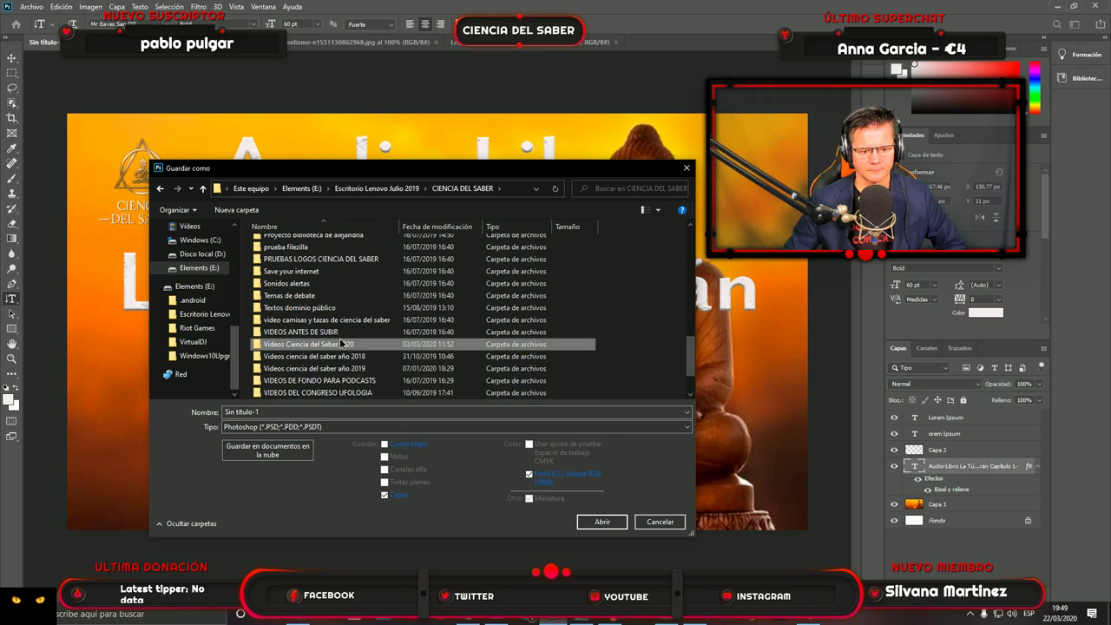
double_click(341, 344)
double_click(315, 255)
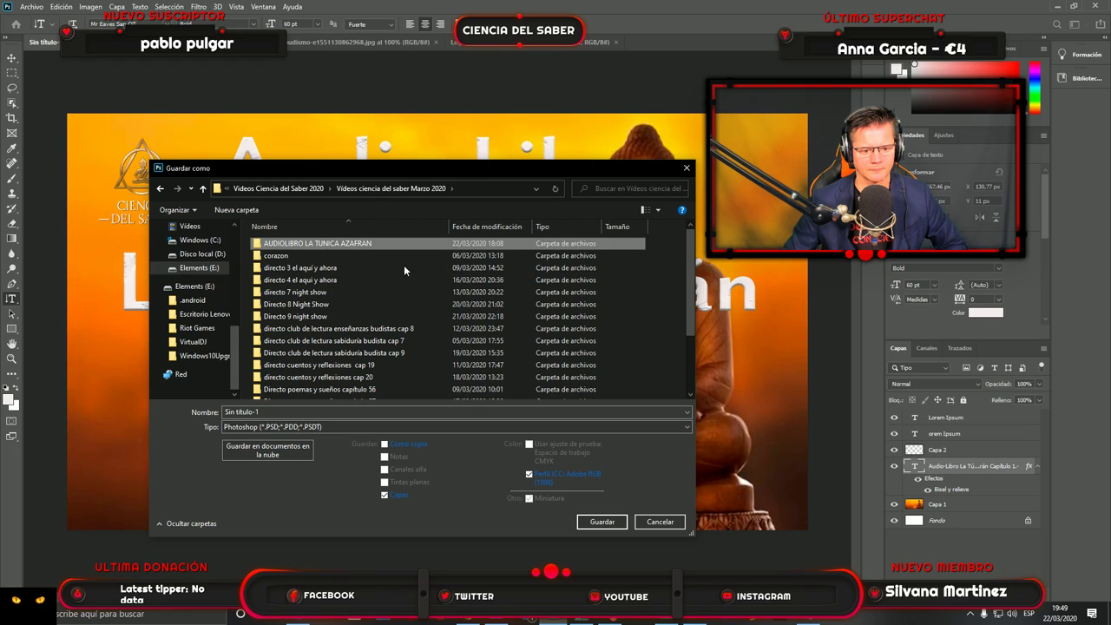
double_click(320, 244)
click(330, 247)
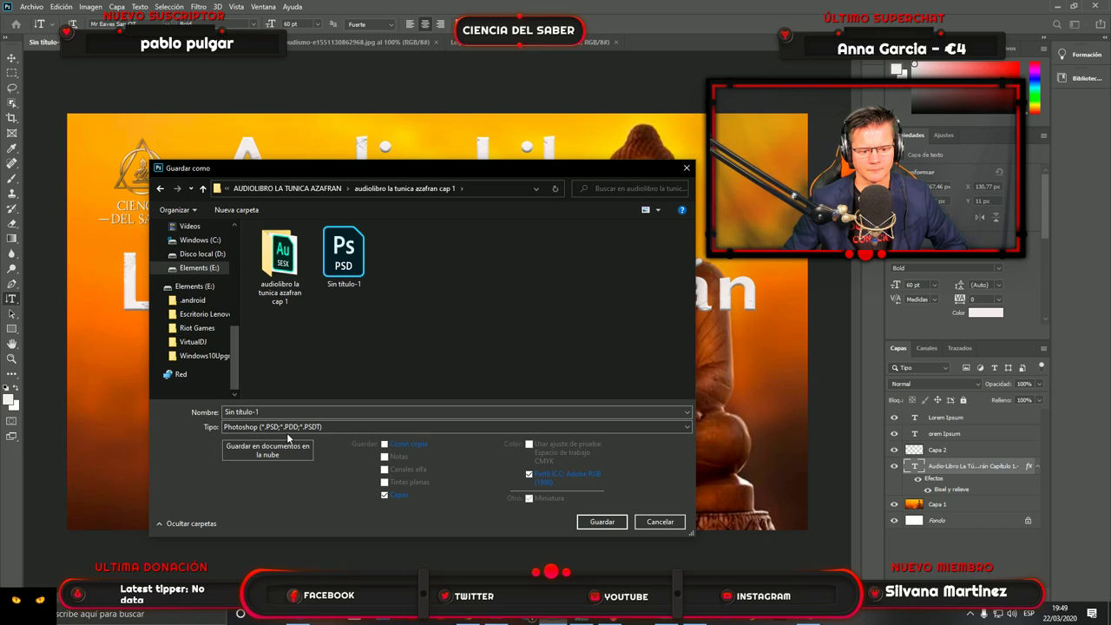
Decline reusing the file name "Sin título-1" and save the image in Photoshop format as "capitulo 1".
click(611, 524)
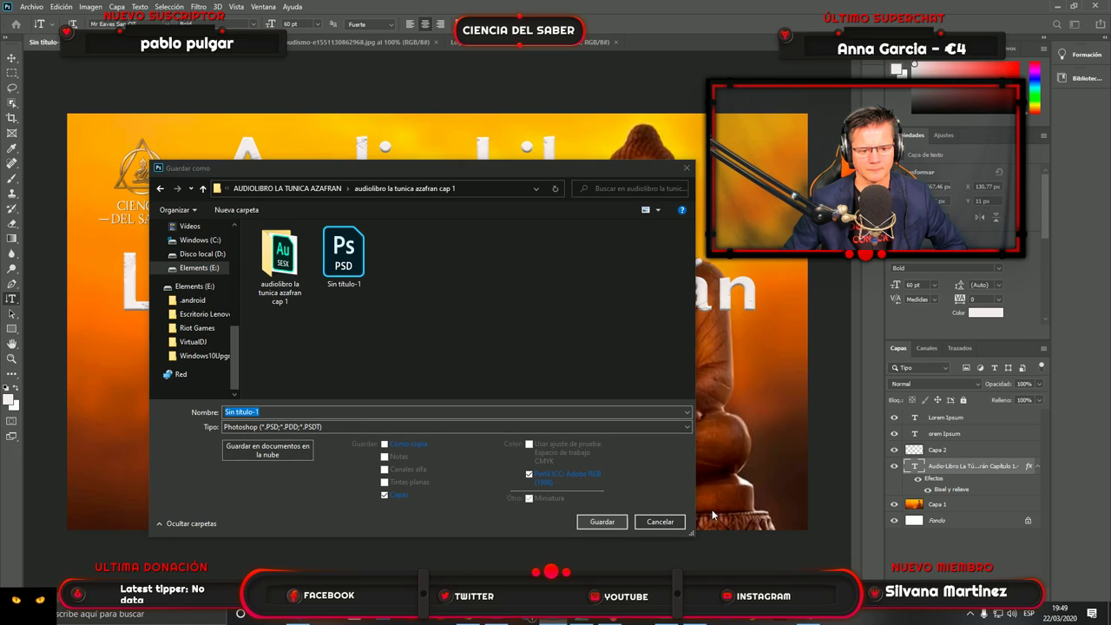
click(625, 307)
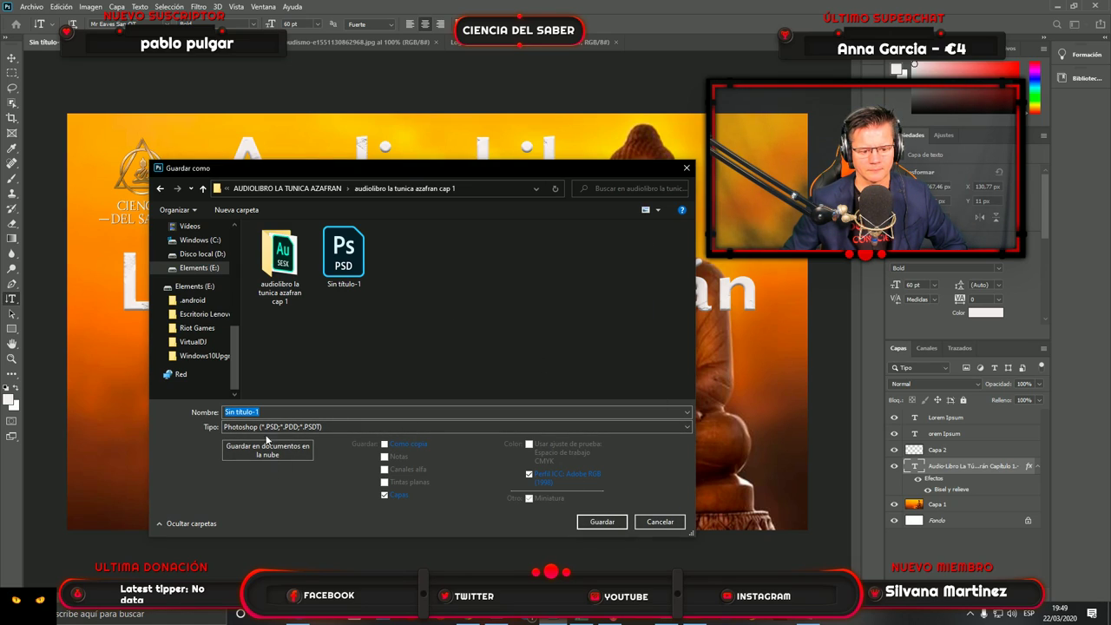
text(ca)
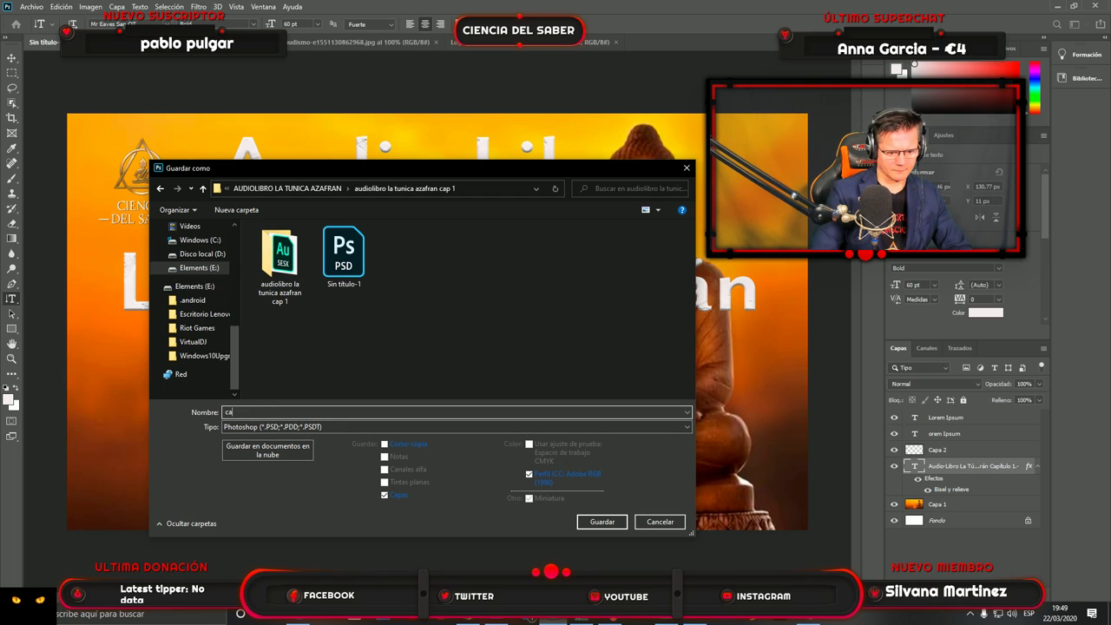
text(pitu)
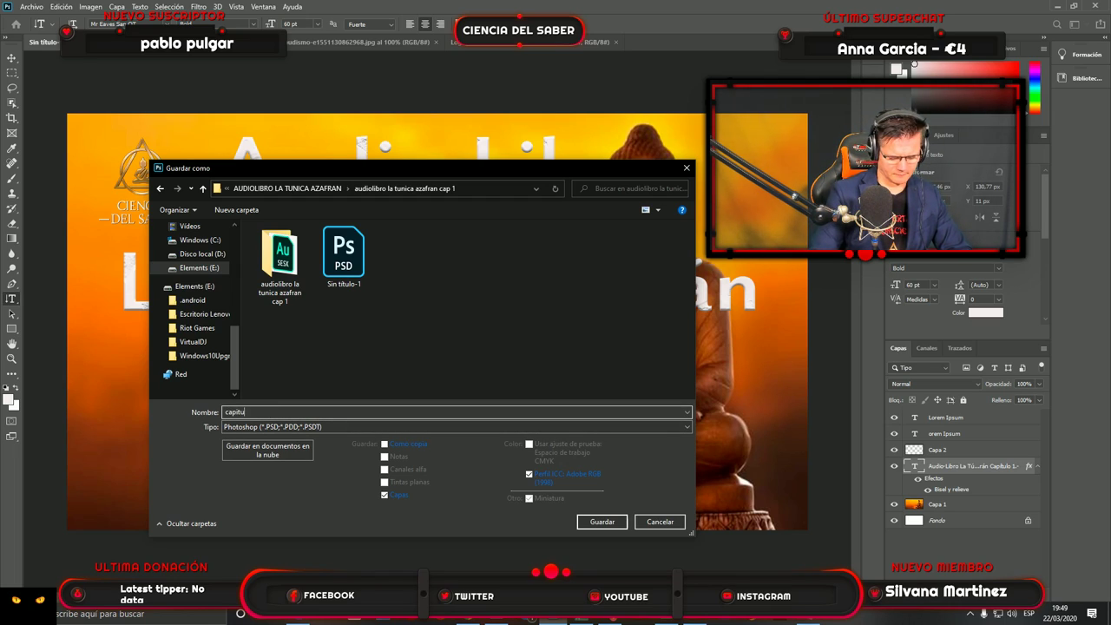
text(lo 1)
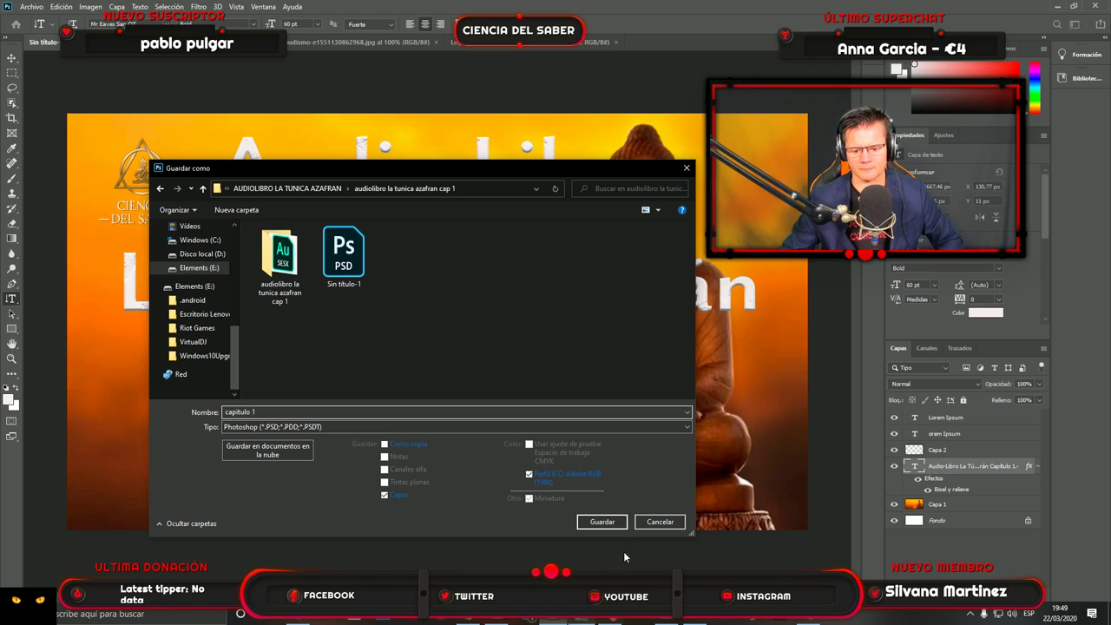
click(604, 525)
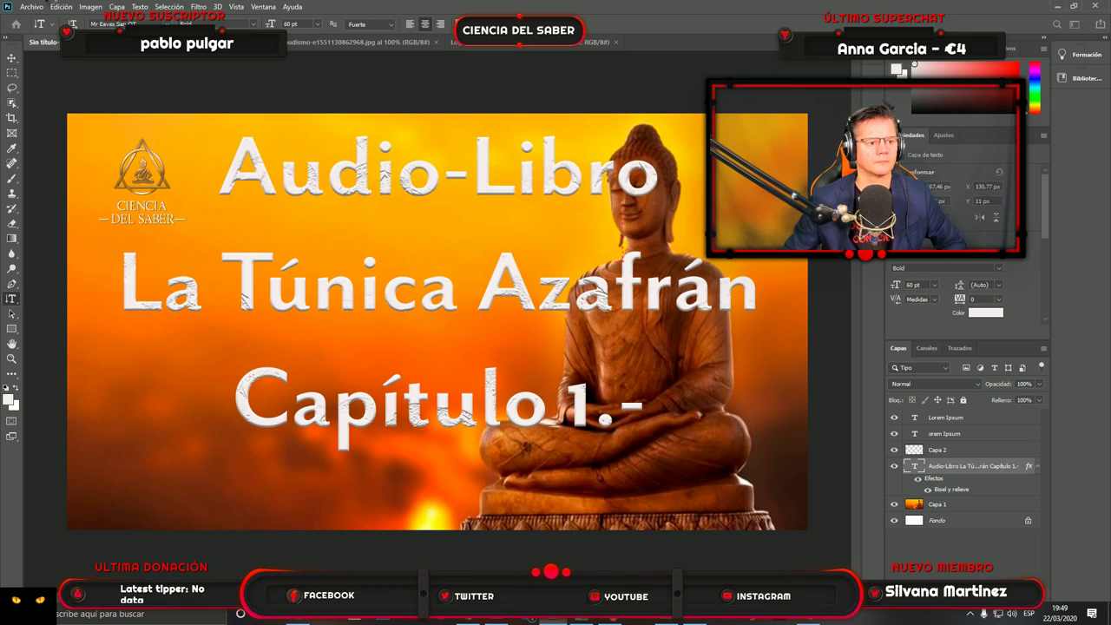
Export the title image as a JPG named "capitulo 1" into the folder "audiolibro la tunica azafran cap 1".
click(33, 7)
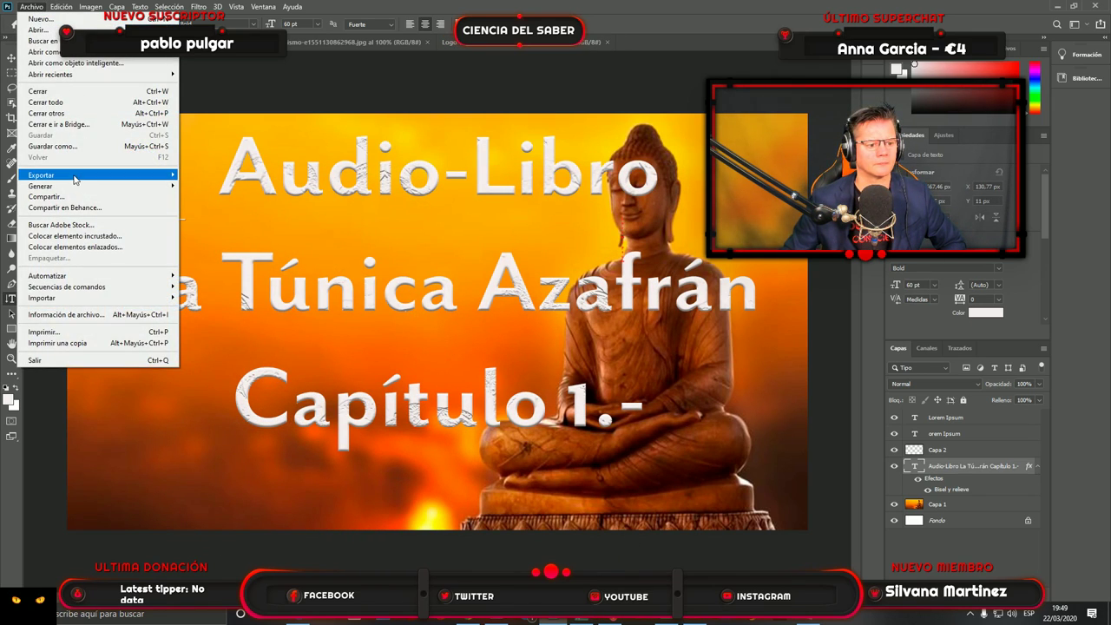
mouse_move(78, 178)
click(230, 186)
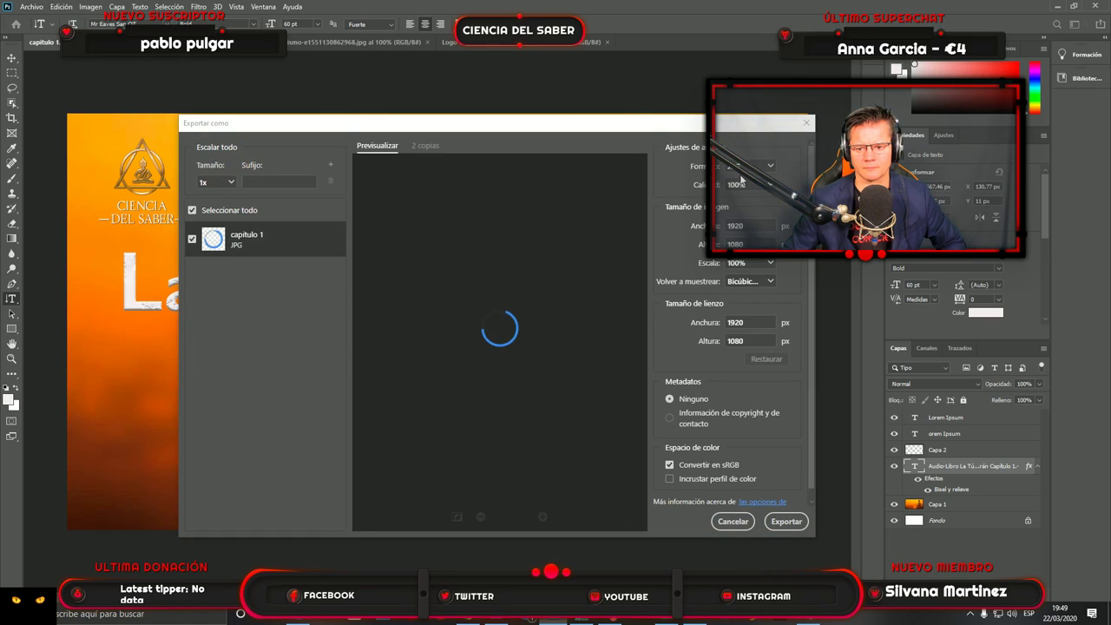
click(796, 528)
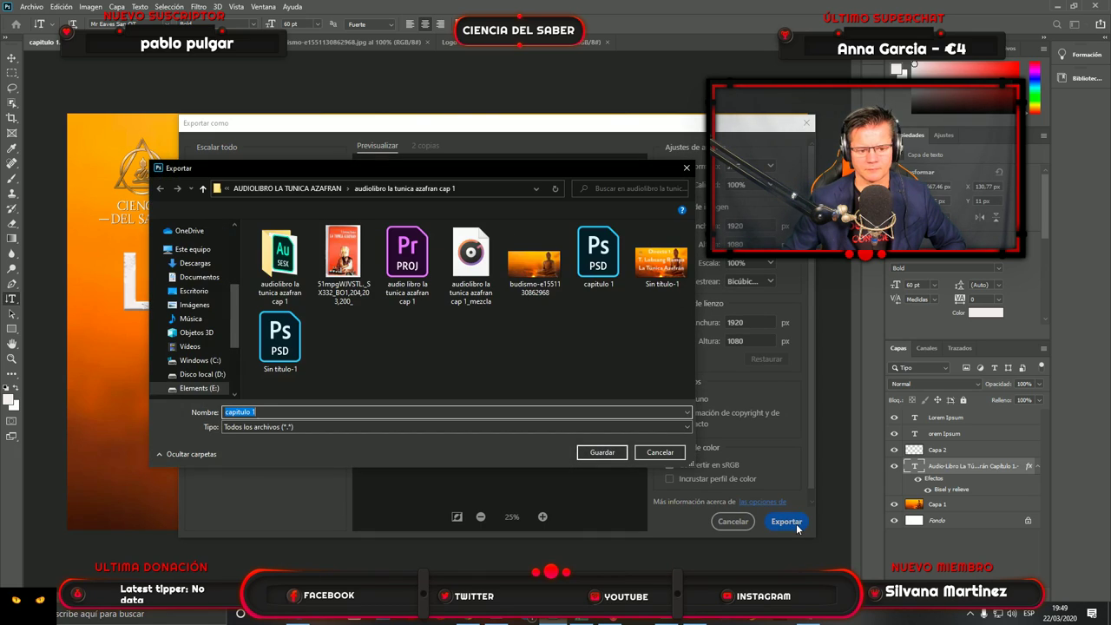
click(602, 452)
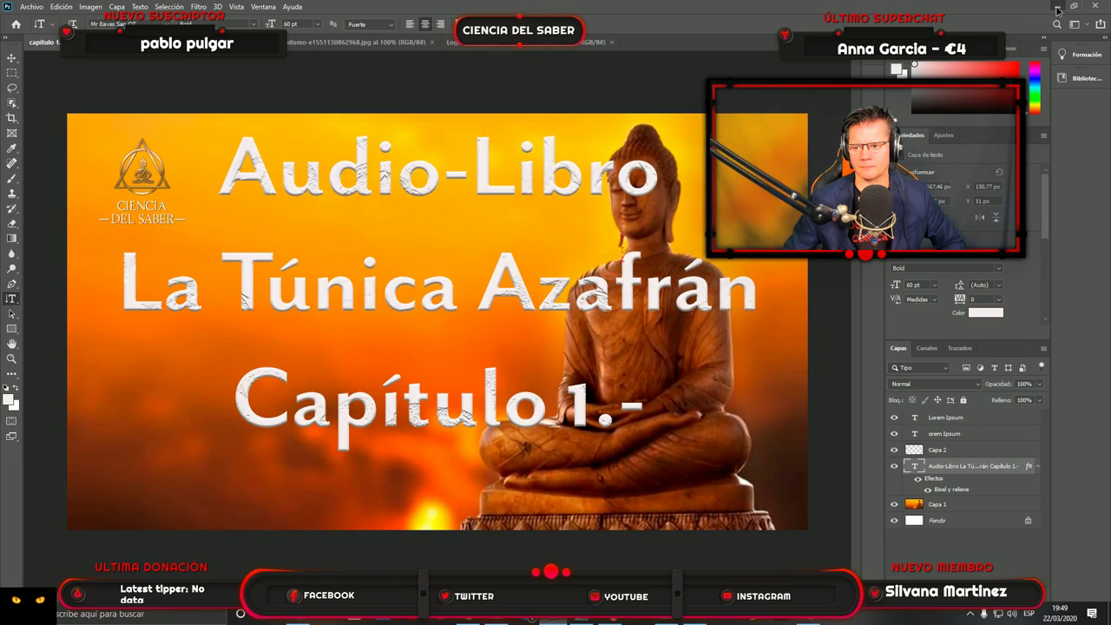
Switch to Premiere Pro, start a media import and browse from Elements (E:) through "CIENCIA DEL SABER" to the folder "Videos Ciencia del Saber 2020".
click(1057, 7)
click(496, 620)
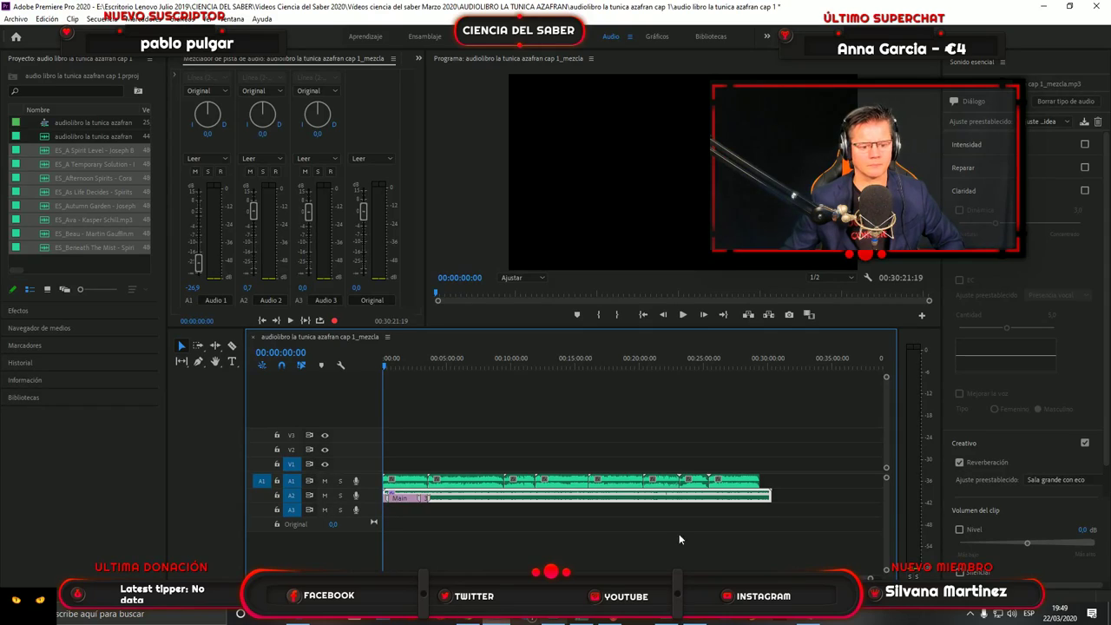
click(72, 19)
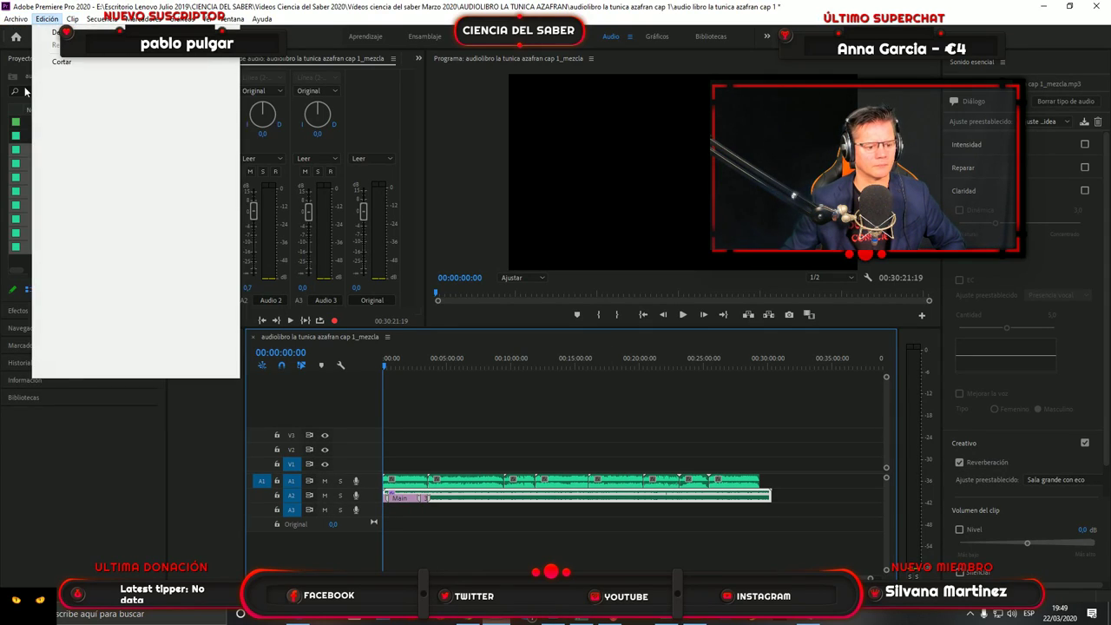
click(16, 18)
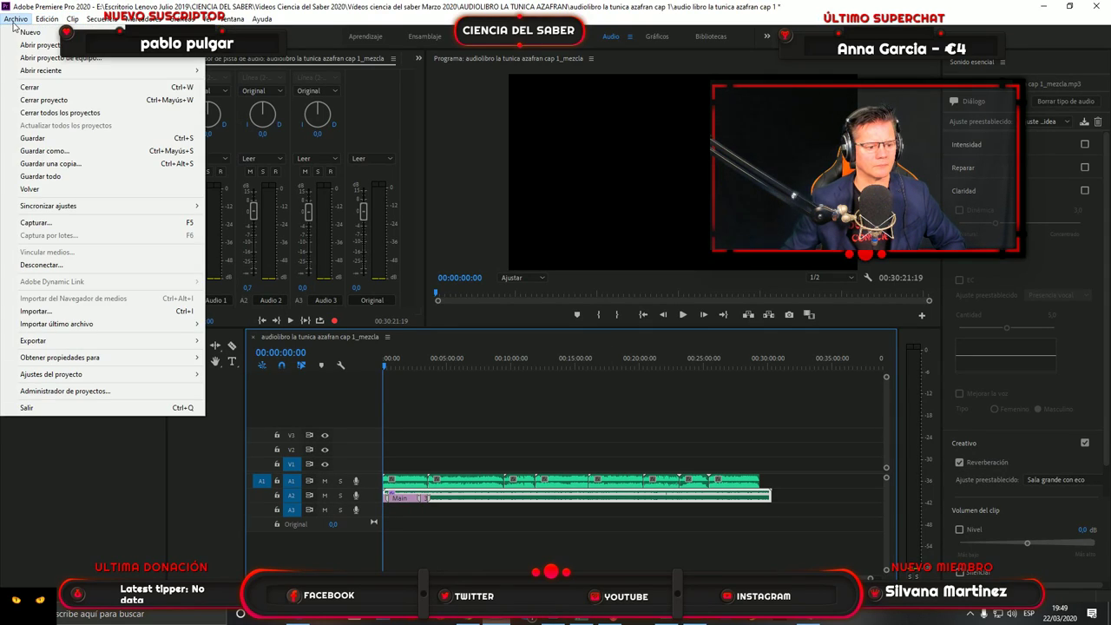
click(33, 312)
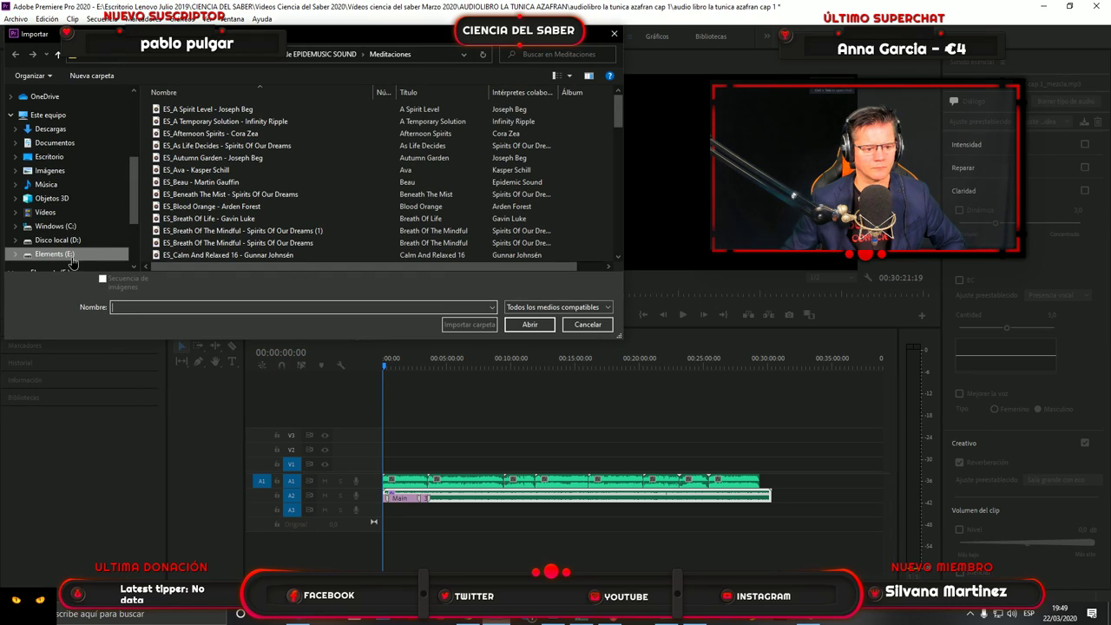
click(72, 257)
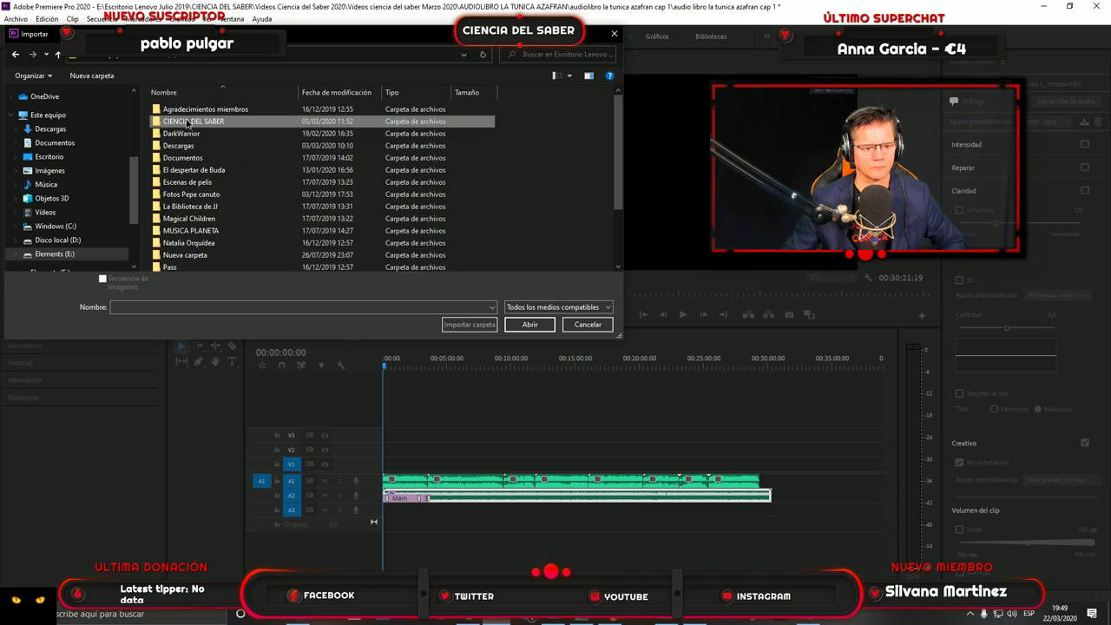
double_click(186, 122)
scroll(243, 243, down, 10)
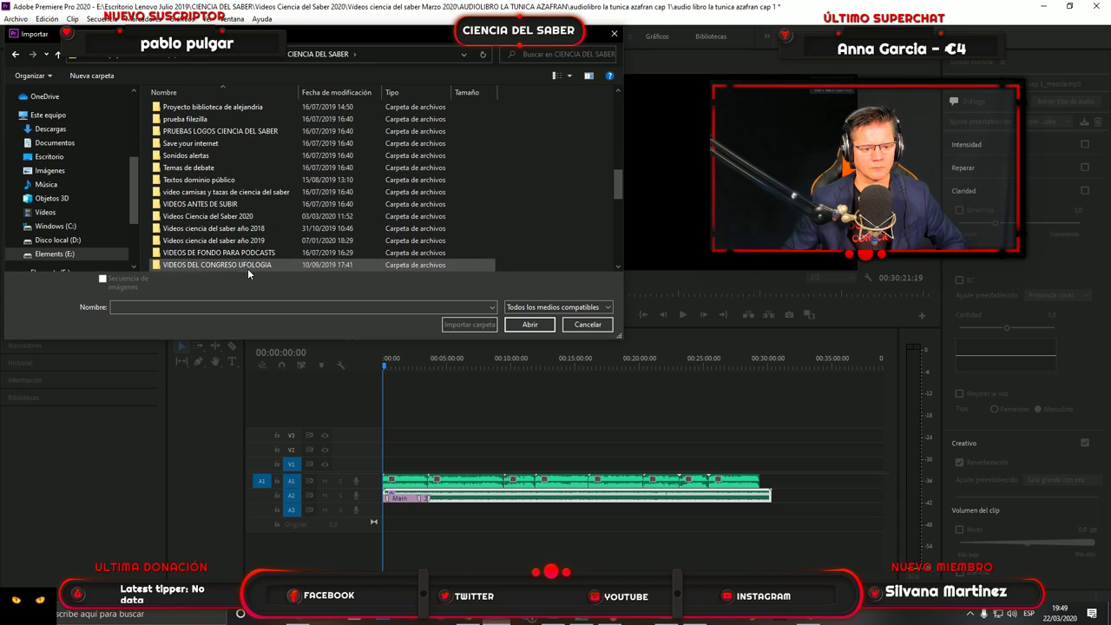
double_click(248, 216)
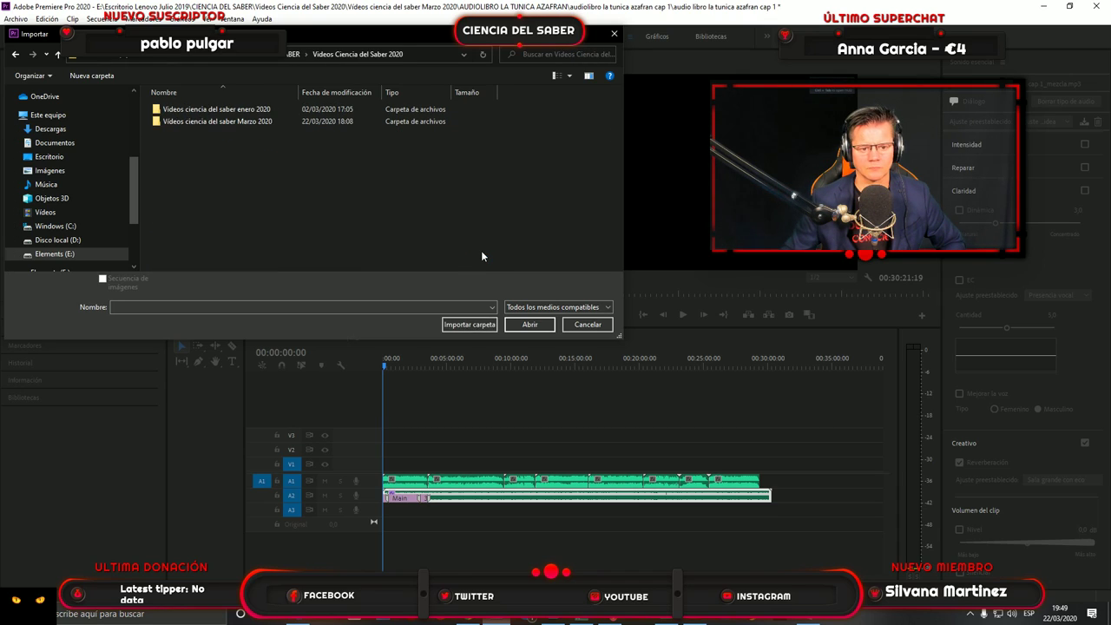
Import the "capitulo 1" JPG from the March 2020 videos, in AUDIOLIBRO LA TUNICA AZAFRAN, subfolder "audiolibro la tunica azafran cap 1".
double_click(248, 122)
scroll(283, 187, down, 5)
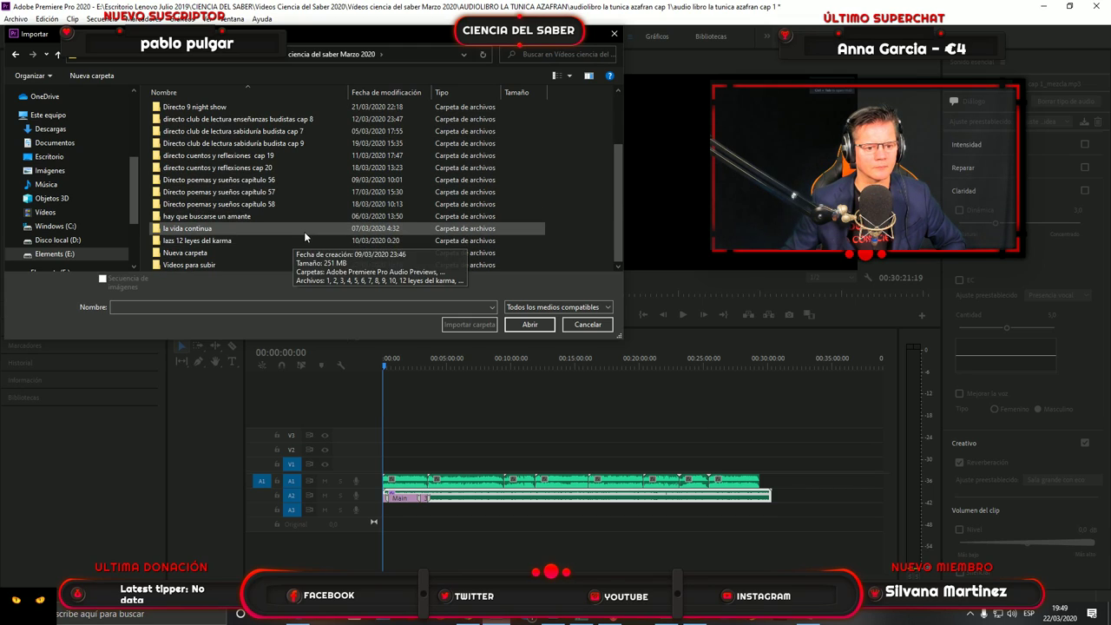
scroll(304, 231, up, 5)
double_click(303, 109)
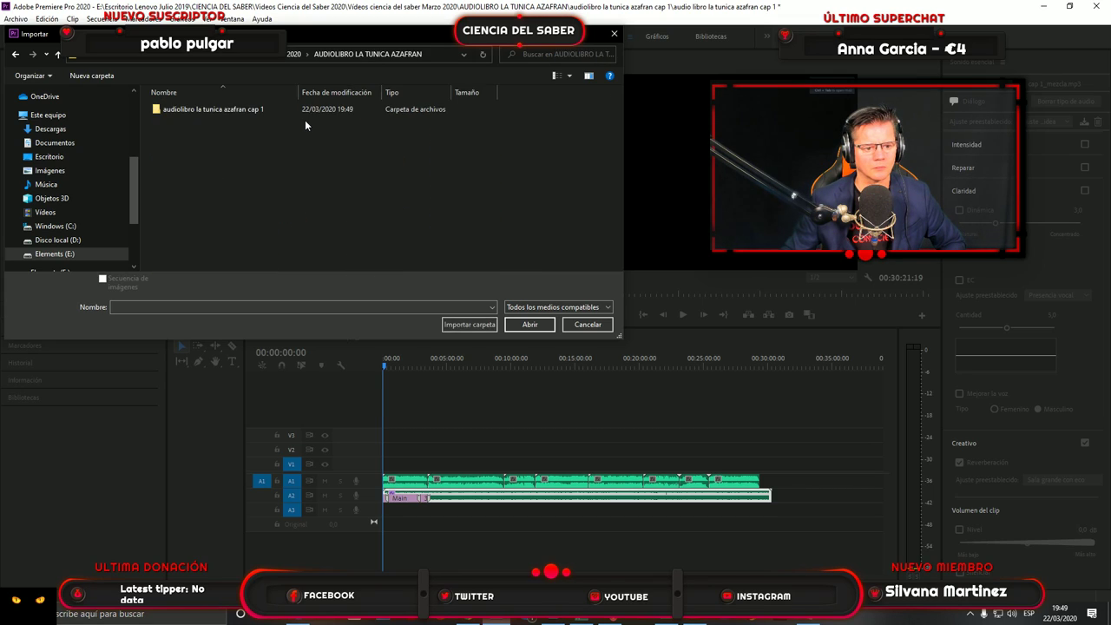
double_click(247, 111)
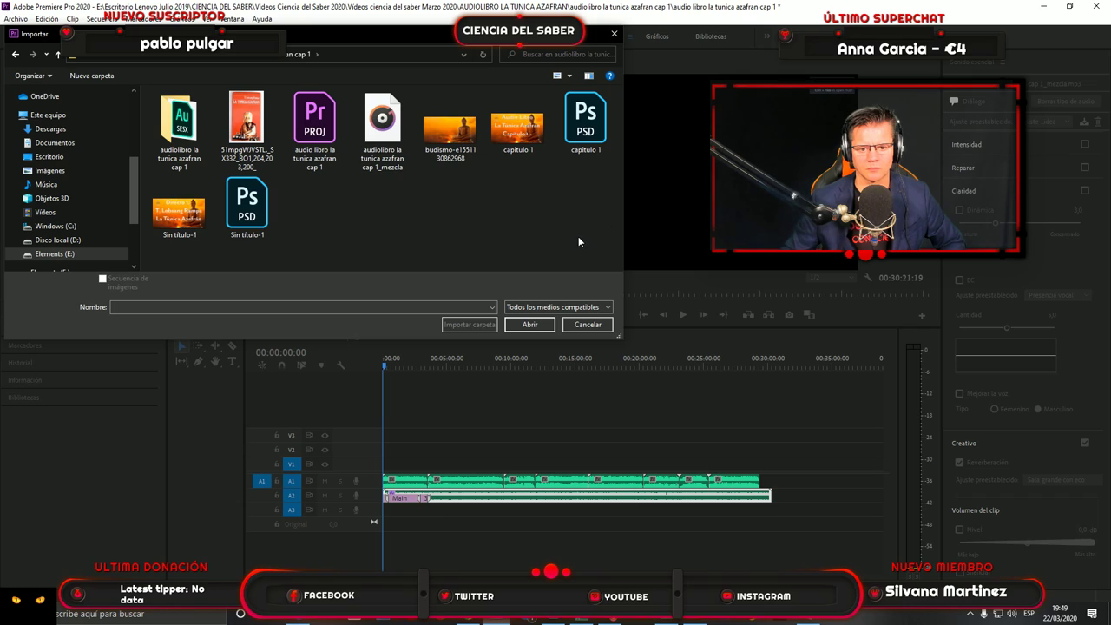
click(524, 134)
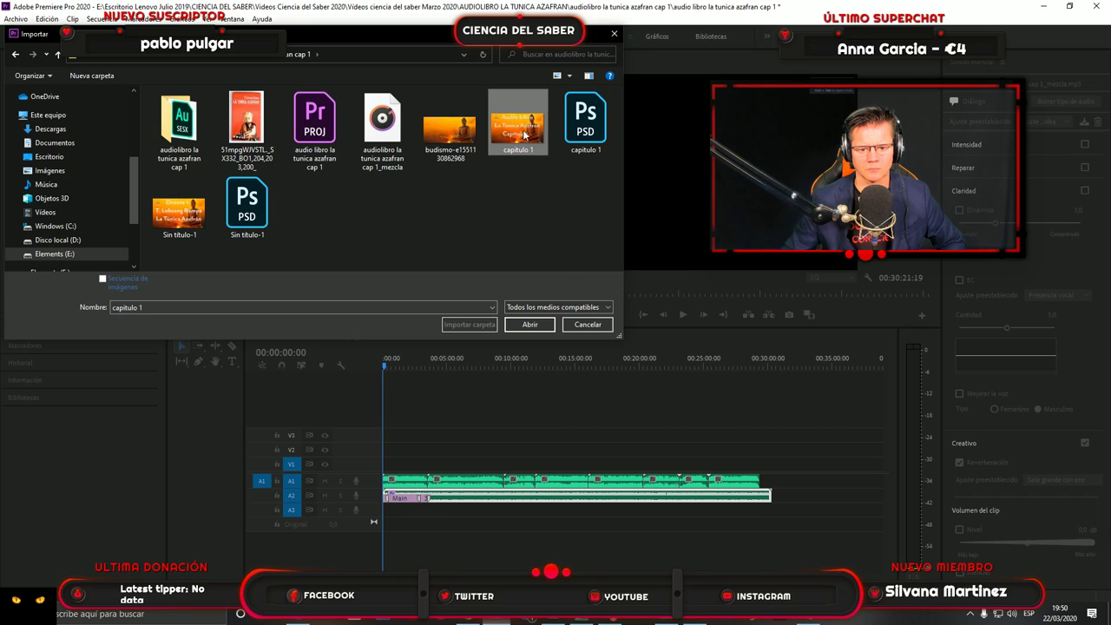
click(529, 325)
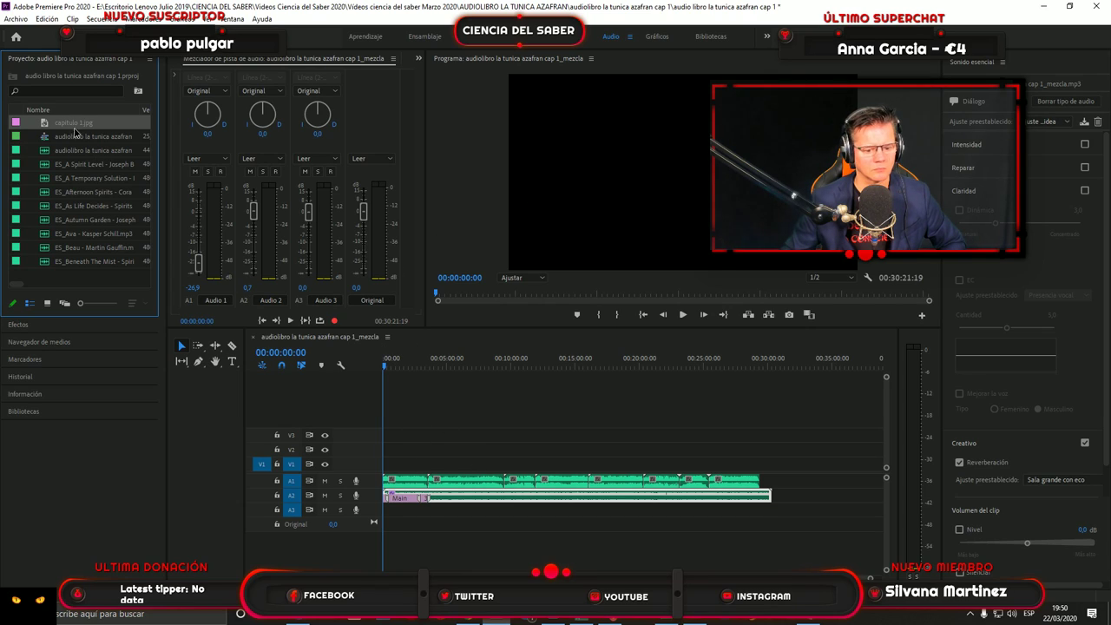
Place capitulo 1.jpg on video track V1 along the full length of the narration and set its scale to 72.
drag(75, 130, 779, 473)
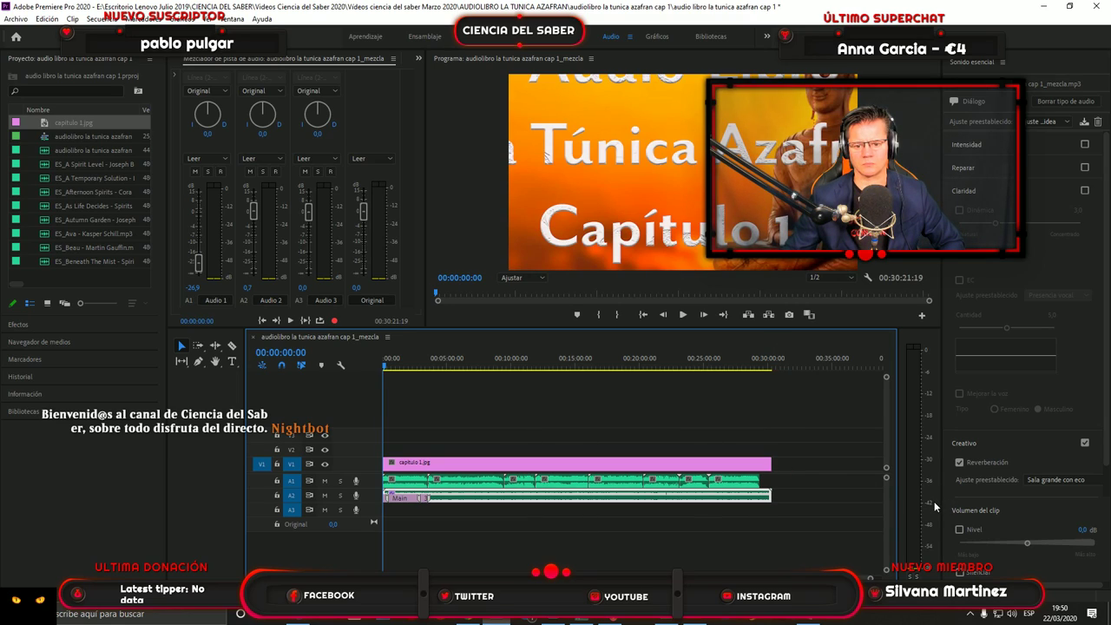
click(547, 462)
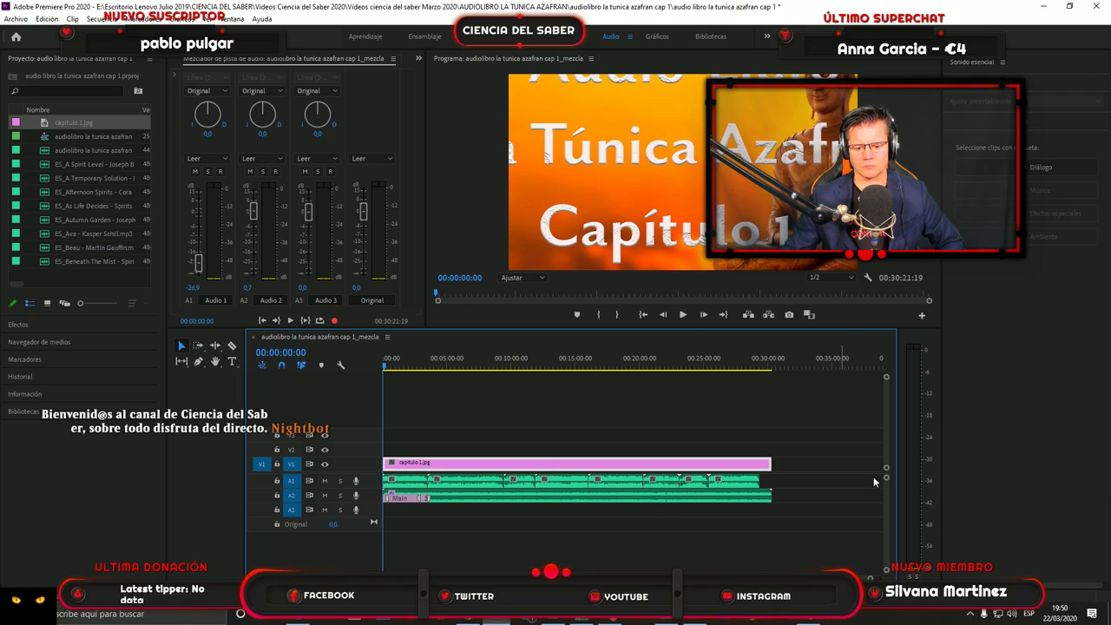
click(655, 37)
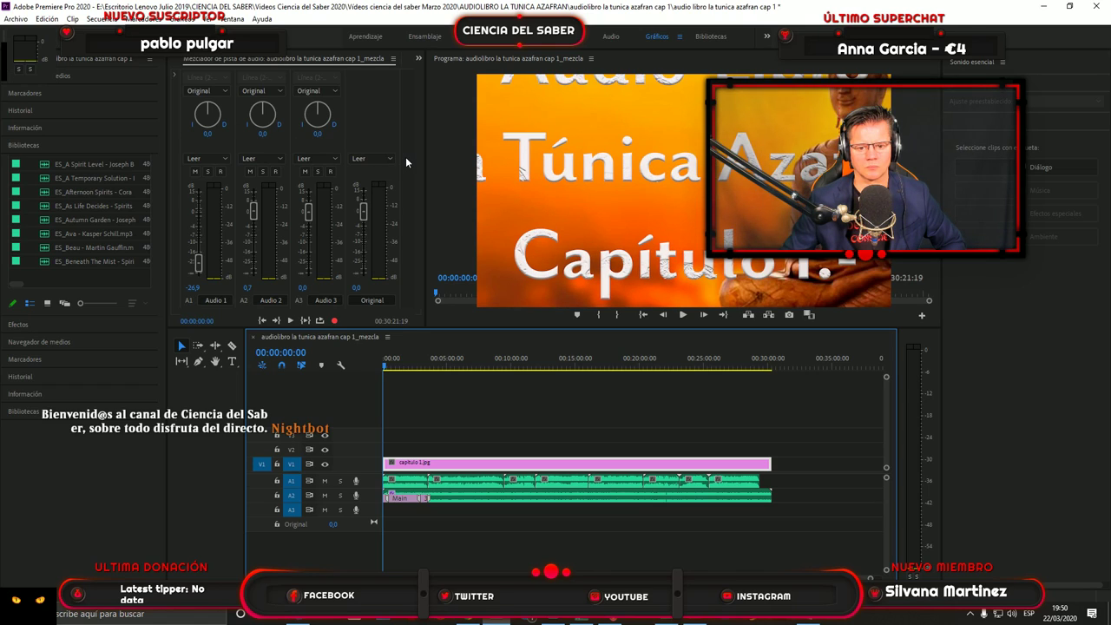
click(223, 132)
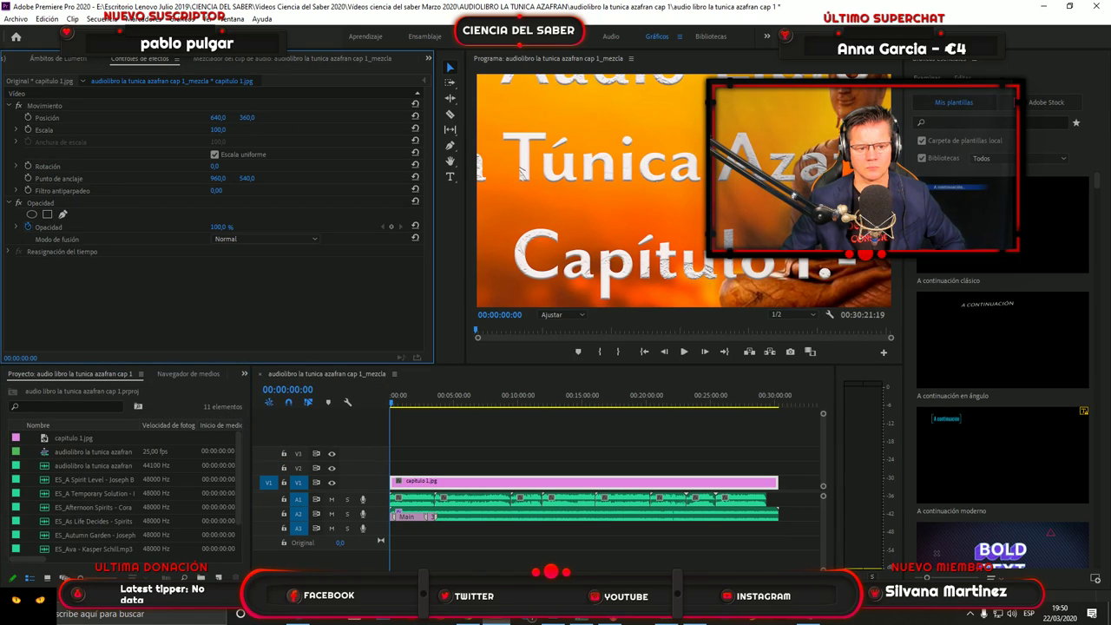
drag(217, 129, 247, 130)
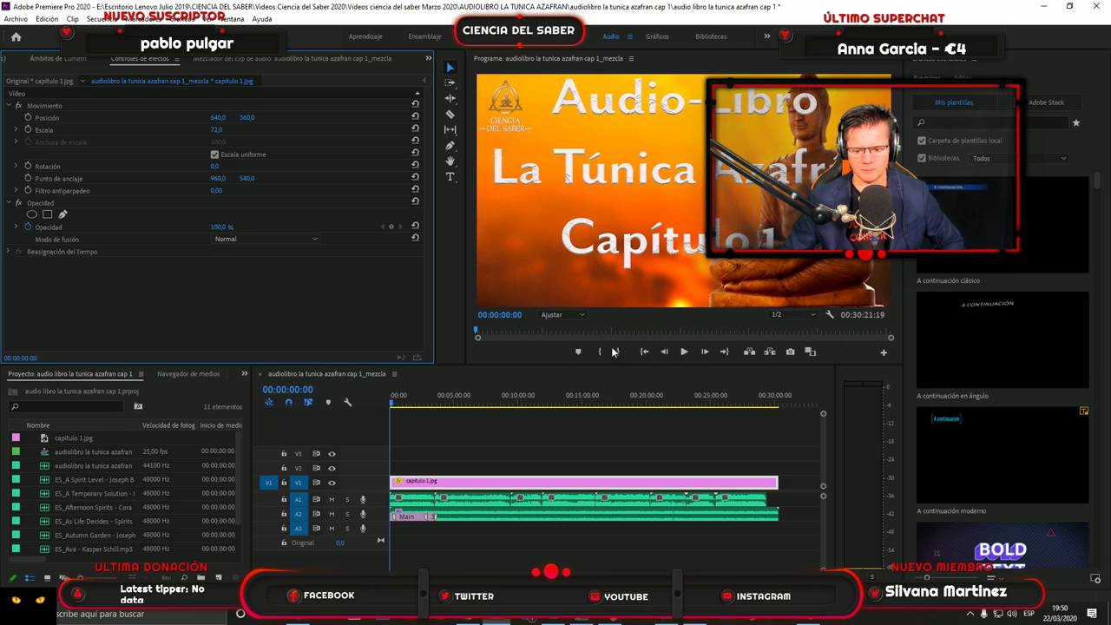
click(612, 36)
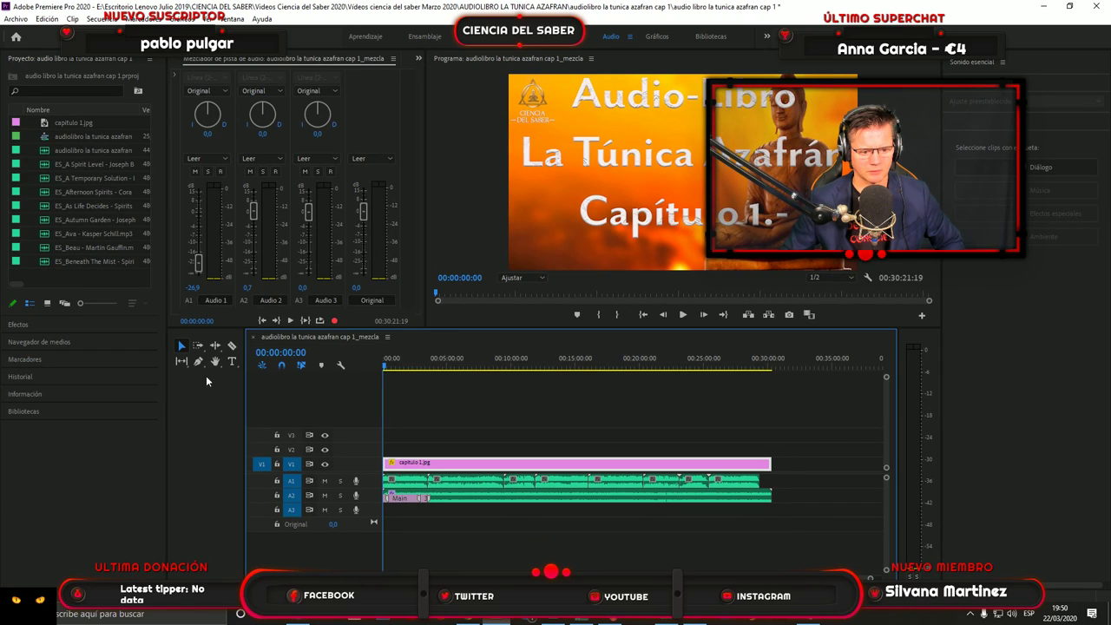
Adjust the closing music clip on audio track A1 so the music runs to the end of the narration.
click(233, 347)
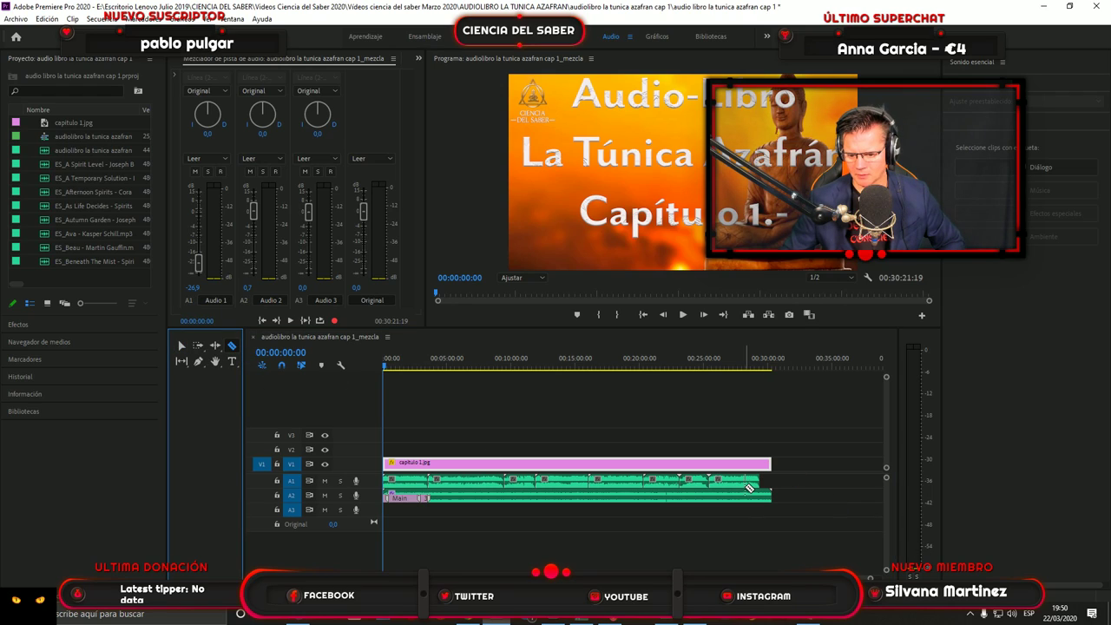
click(181, 345)
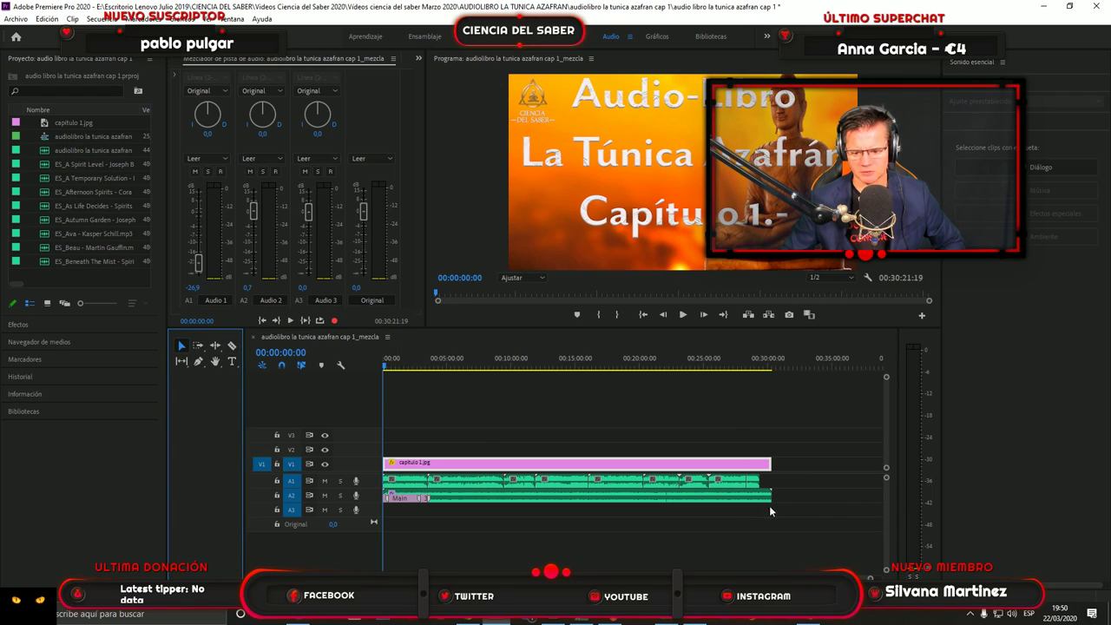
click(763, 483)
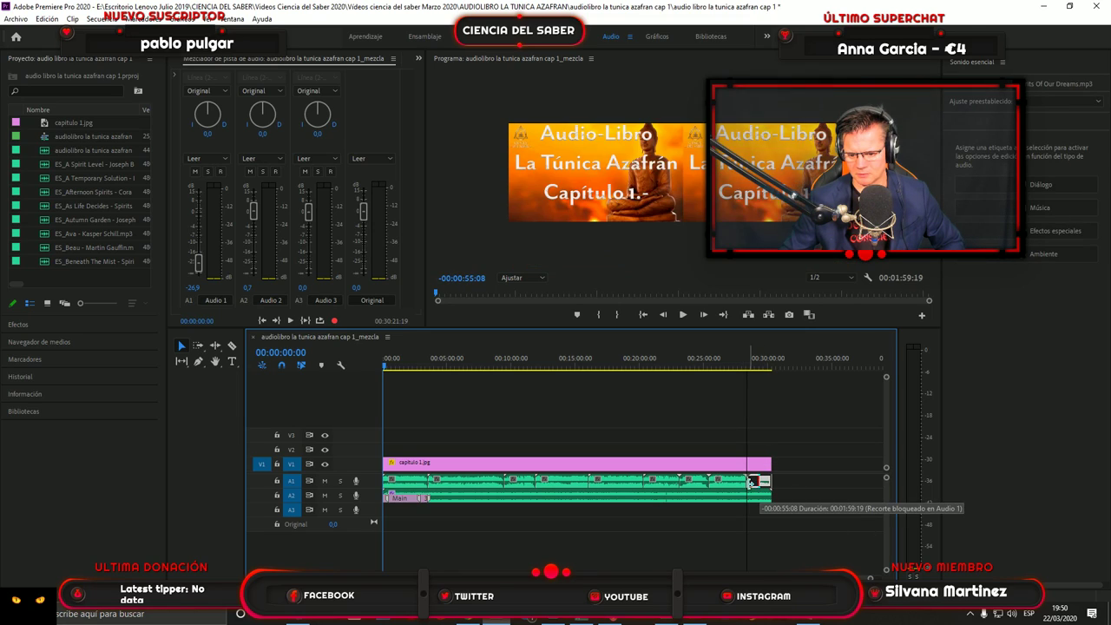
drag(763, 482, 752, 481)
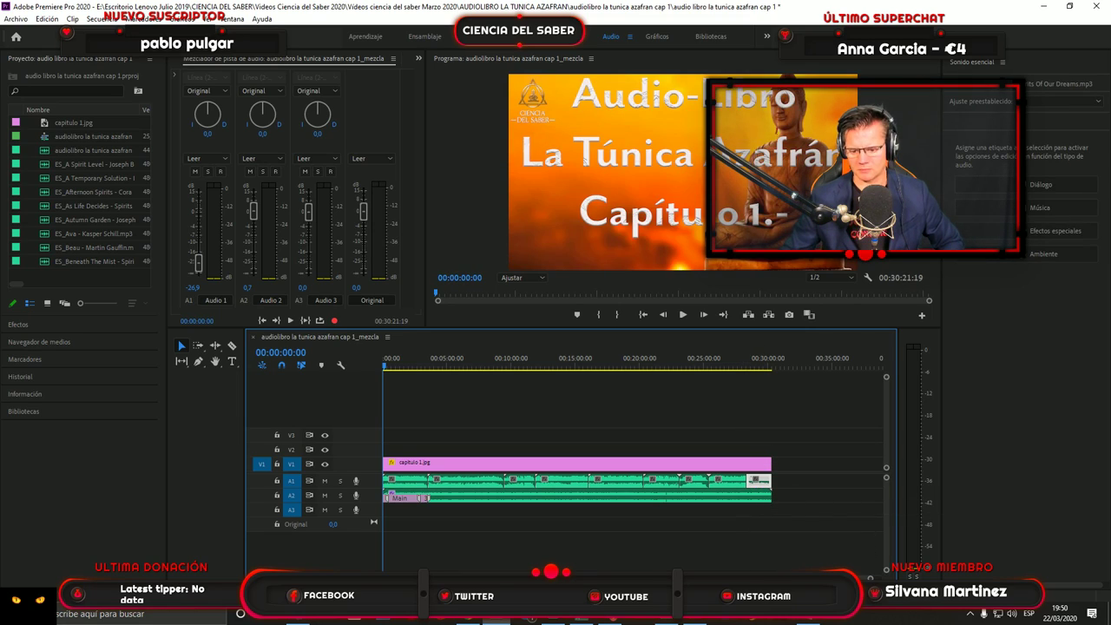
Start another media import and browse from Elements (E:) through "Escritorio Lenovo Julio 2019" to the folder "CIENCIA DEL SABER".
click(16, 18)
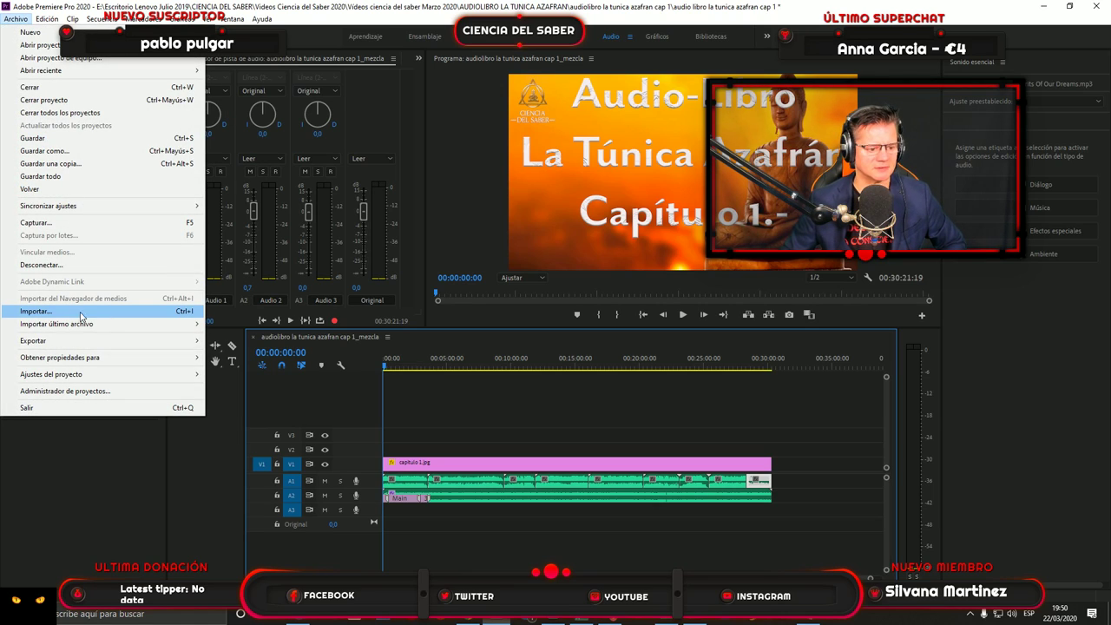
click(47, 312)
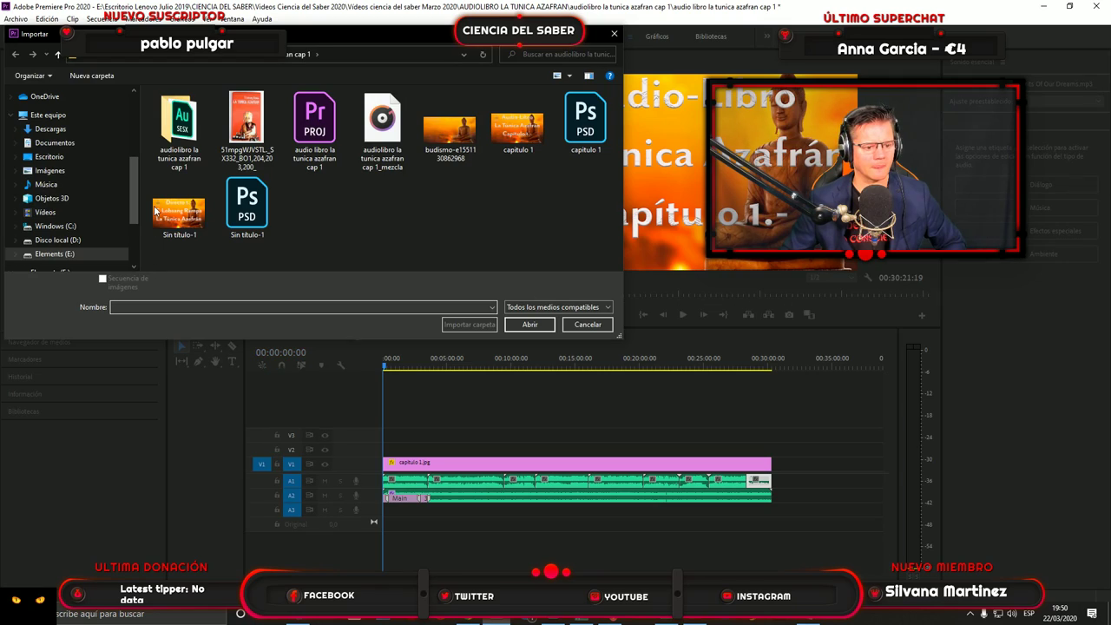
drag(137, 197, 139, 216)
click(97, 190)
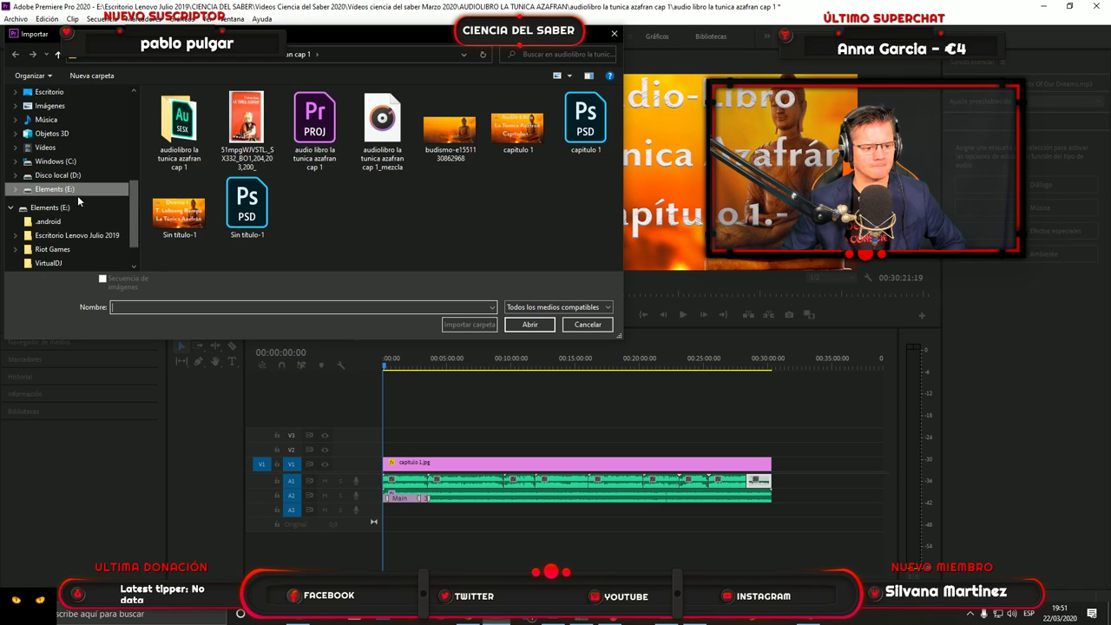
double_click(200, 122)
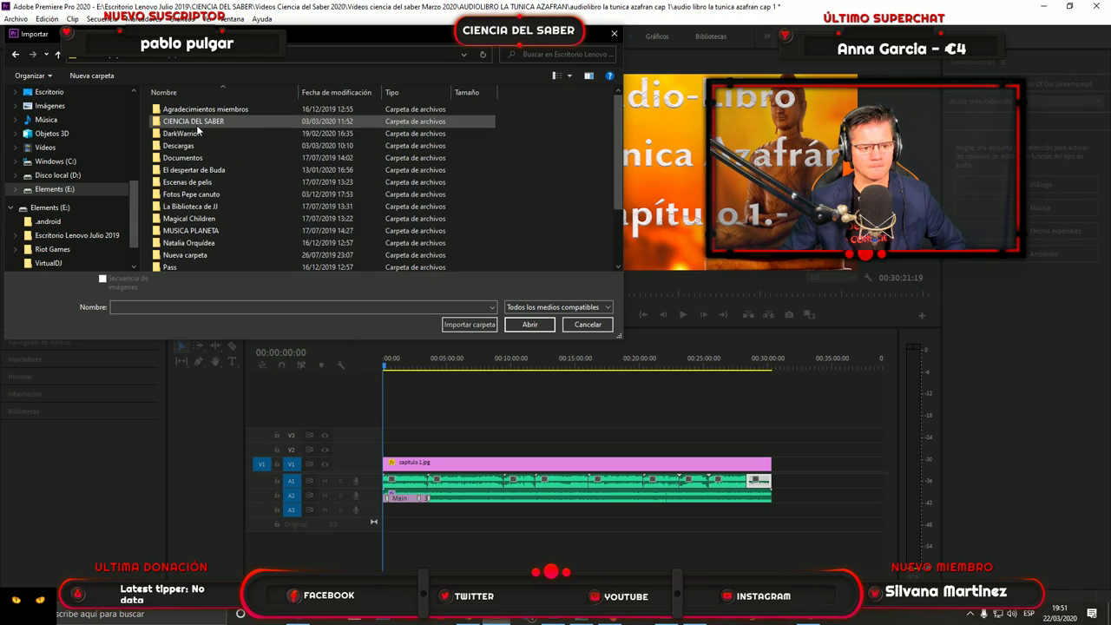
double_click(196, 122)
Import the video 599687_abstract_01 from "Logo buda" inside "prueba filezilla" and add it to the timeline right after the title image.
scroll(186, 160, down, 10)
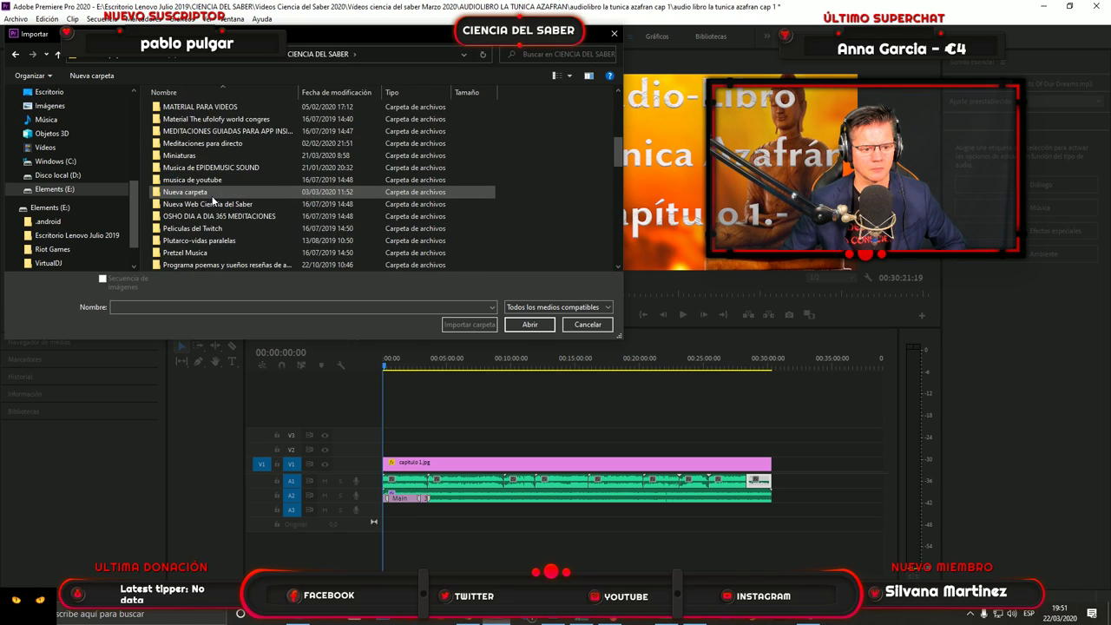
double_click(171, 228)
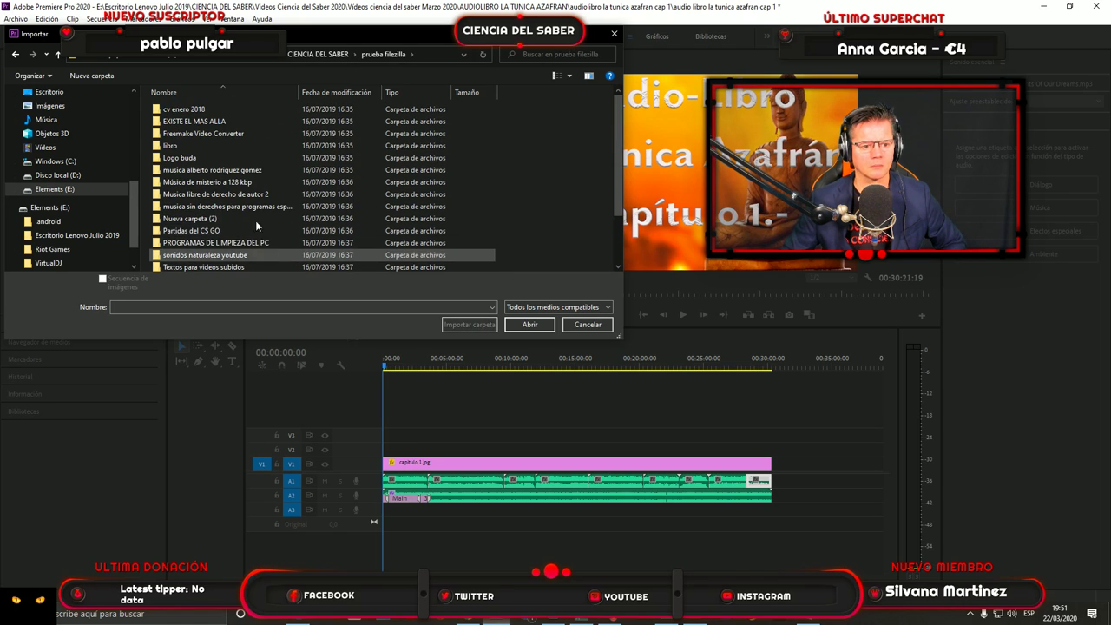
double_click(170, 163)
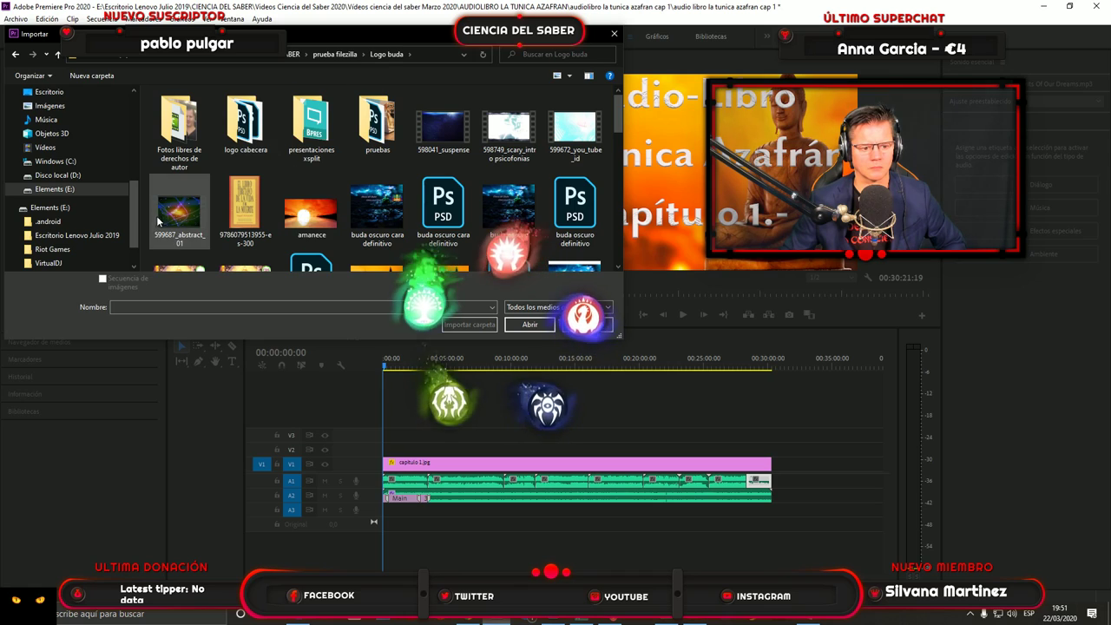
key(Return)
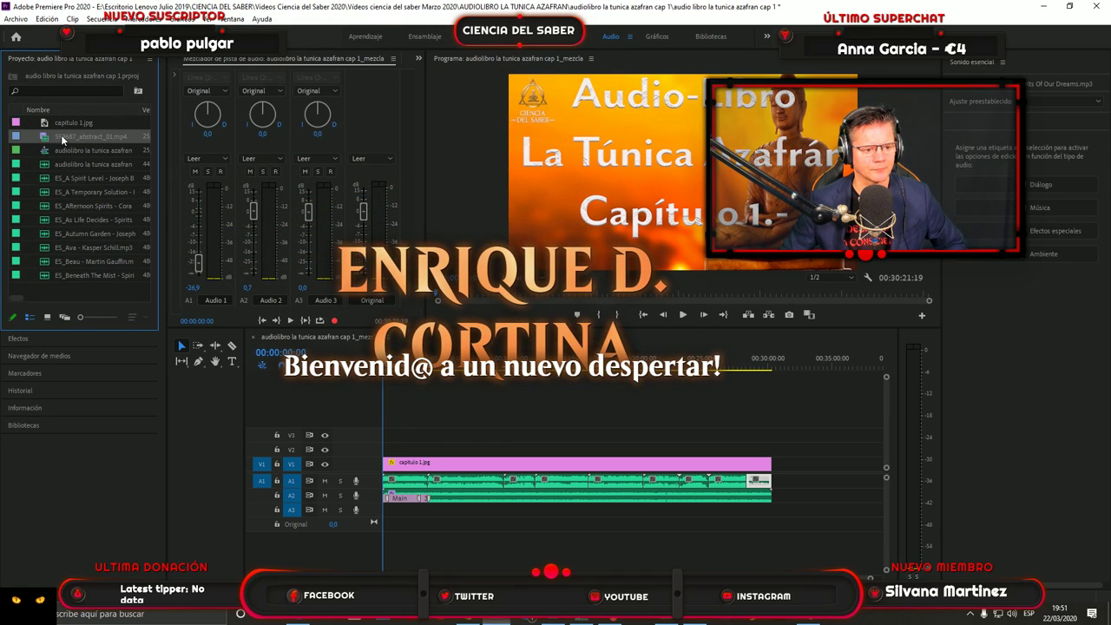
drag(63, 138, 682, 174)
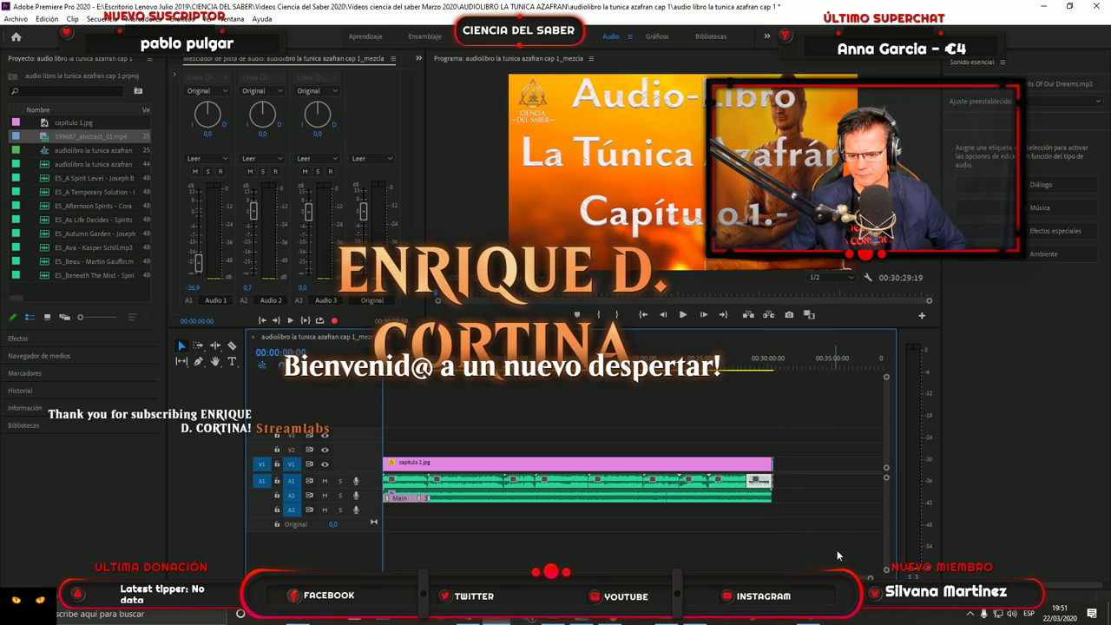
Apply the Barrido aleatorio video transition at the cut between capitulo 1.jpg and the closing clip 599687_abstract_01 on track V1.
key(=)
key(=)
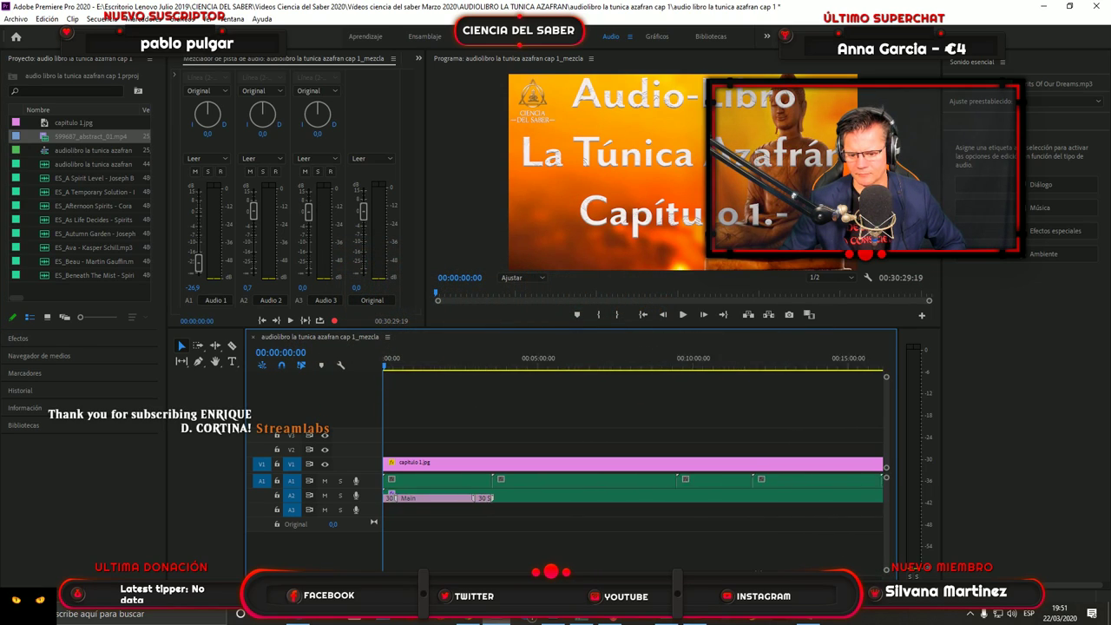
scroll(724, 569, down, 10)
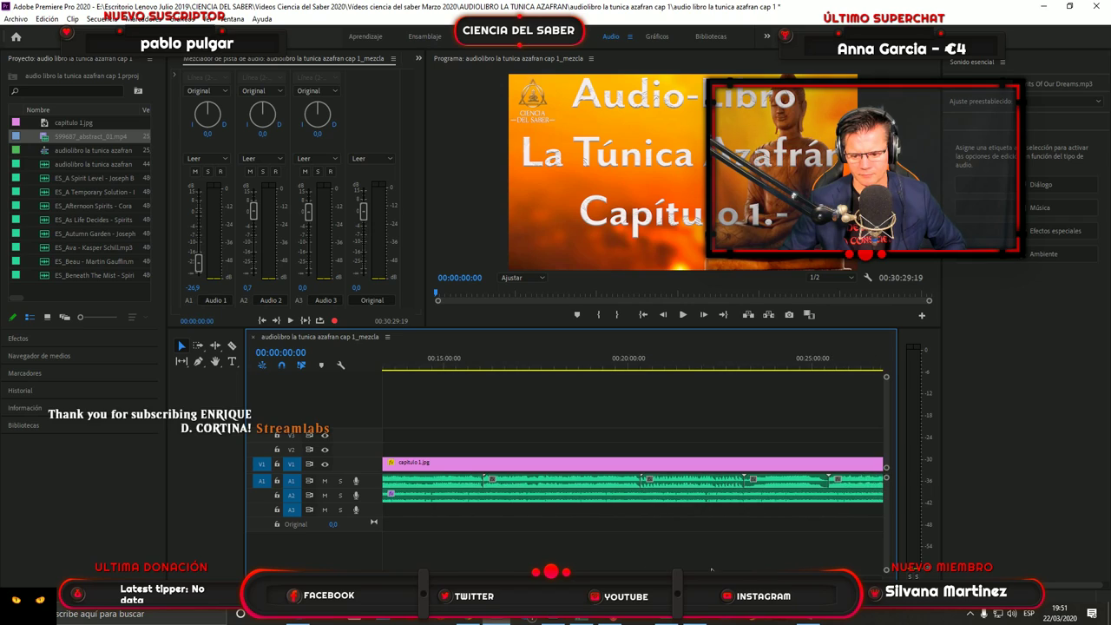
scroll(725, 568, down, 2)
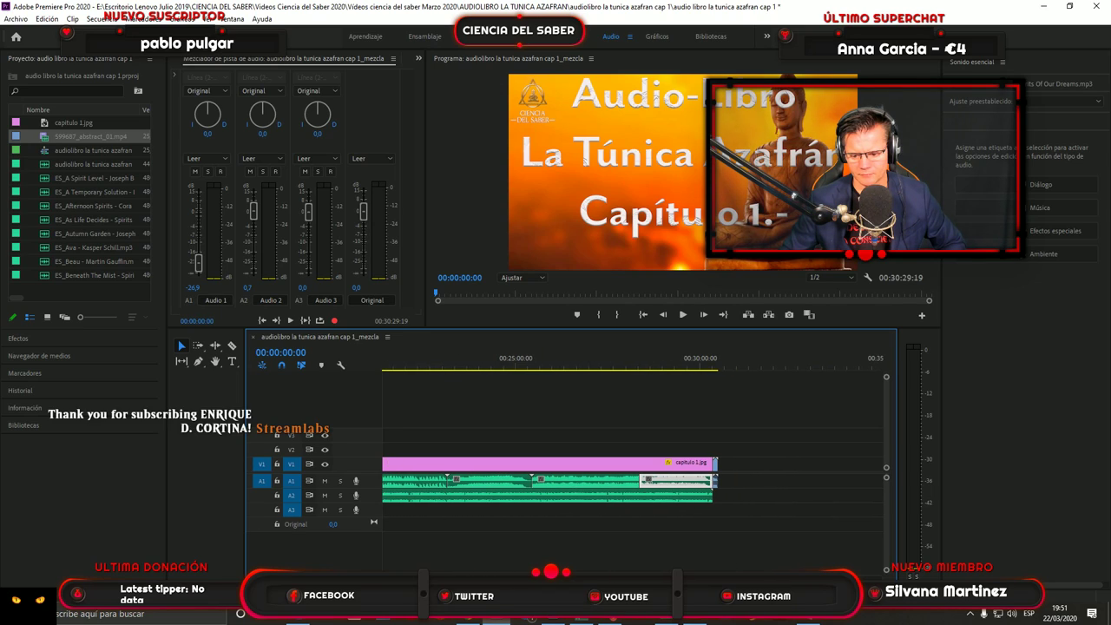
key(=)
key(=)
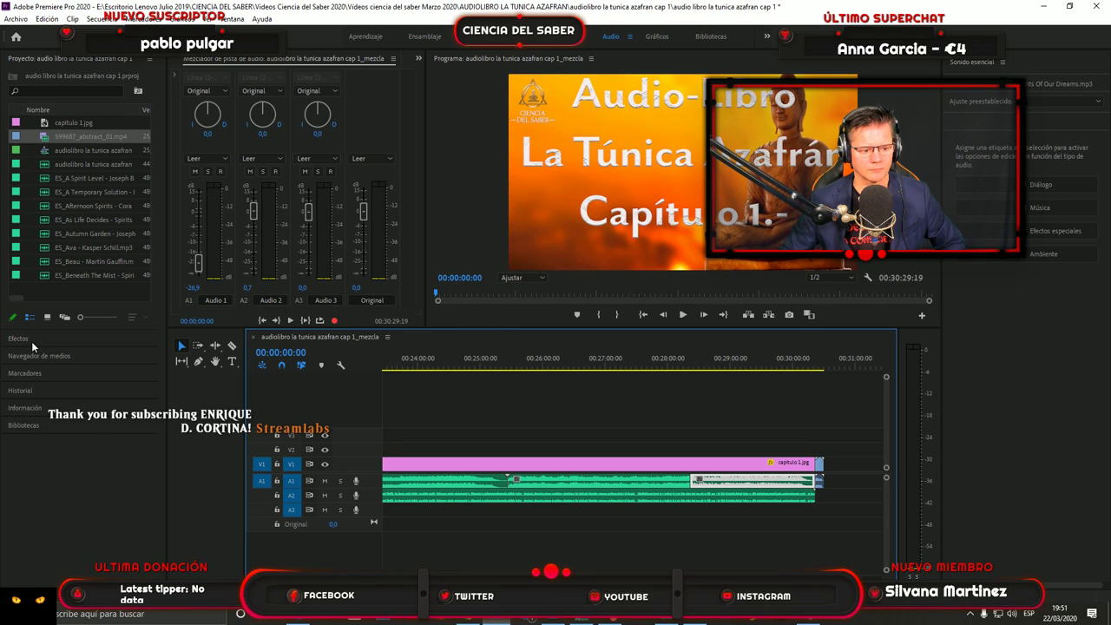
click(19, 338)
click(9, 164)
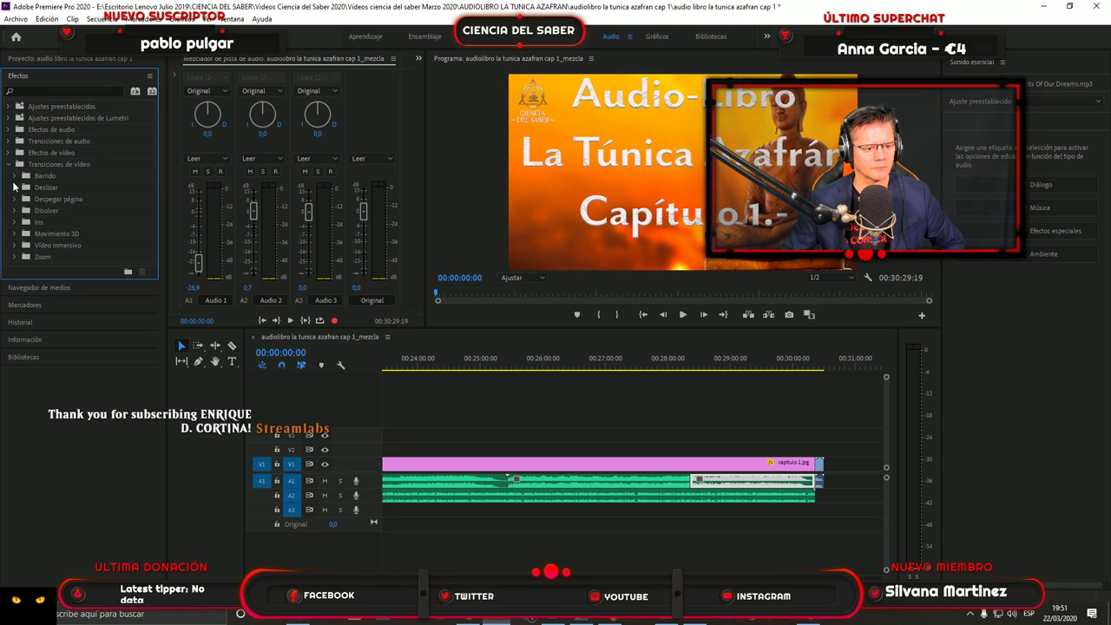
click(14, 176)
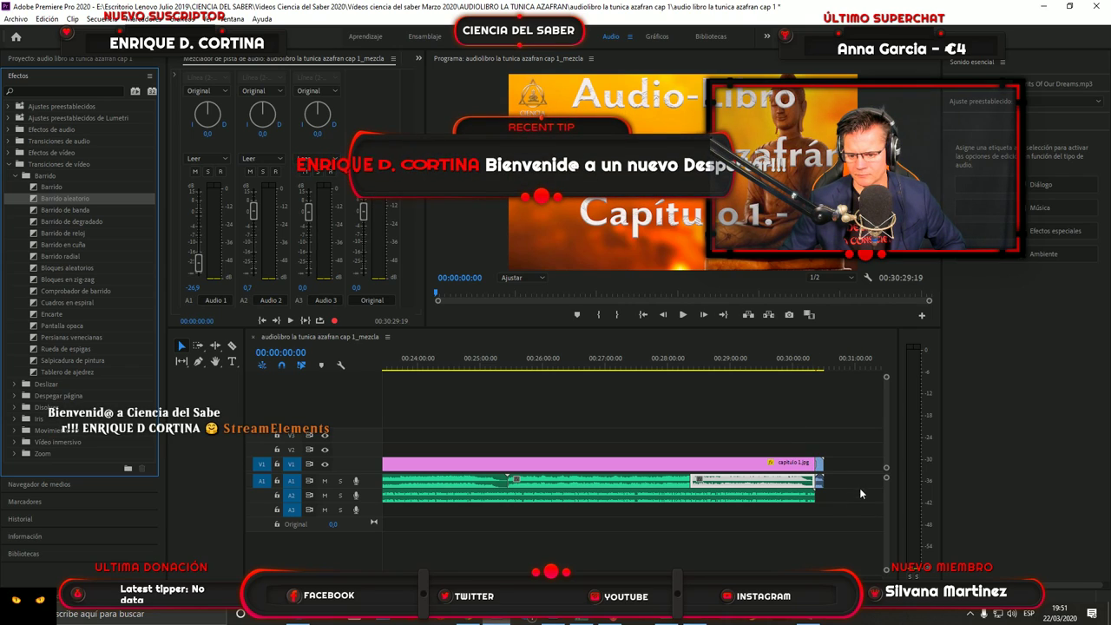
click(817, 467)
Set the scale of the closing clip 599687_abstract_01 to 284 so it fills the frame.
key(equal)
key(equal)
key(equal)
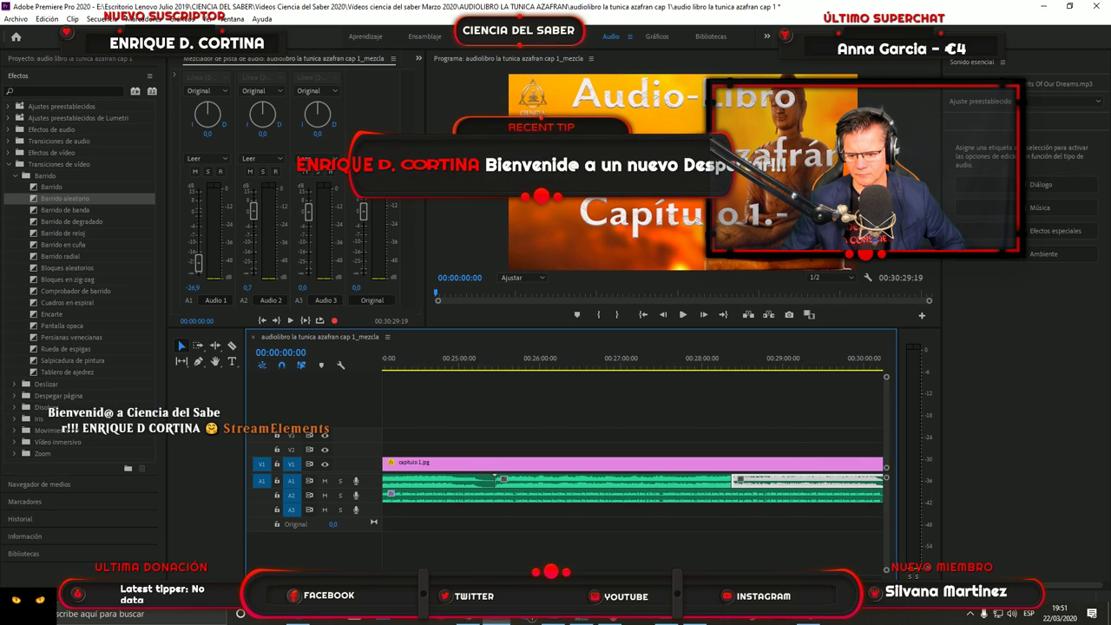
scroll(439, 480, down, 10)
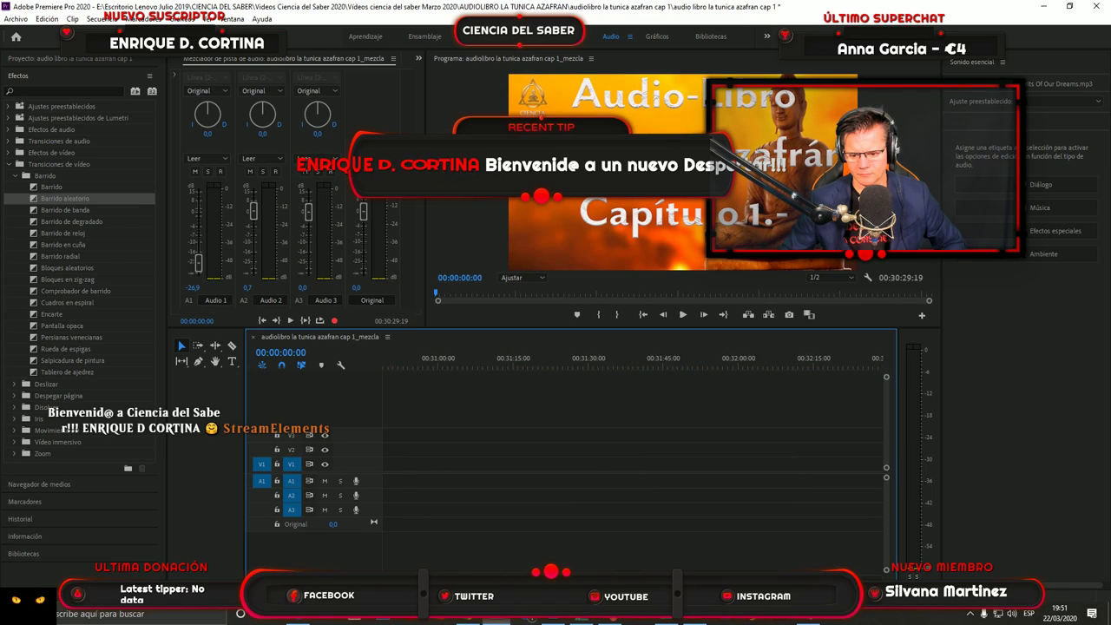
scroll(555, 483, up, 3)
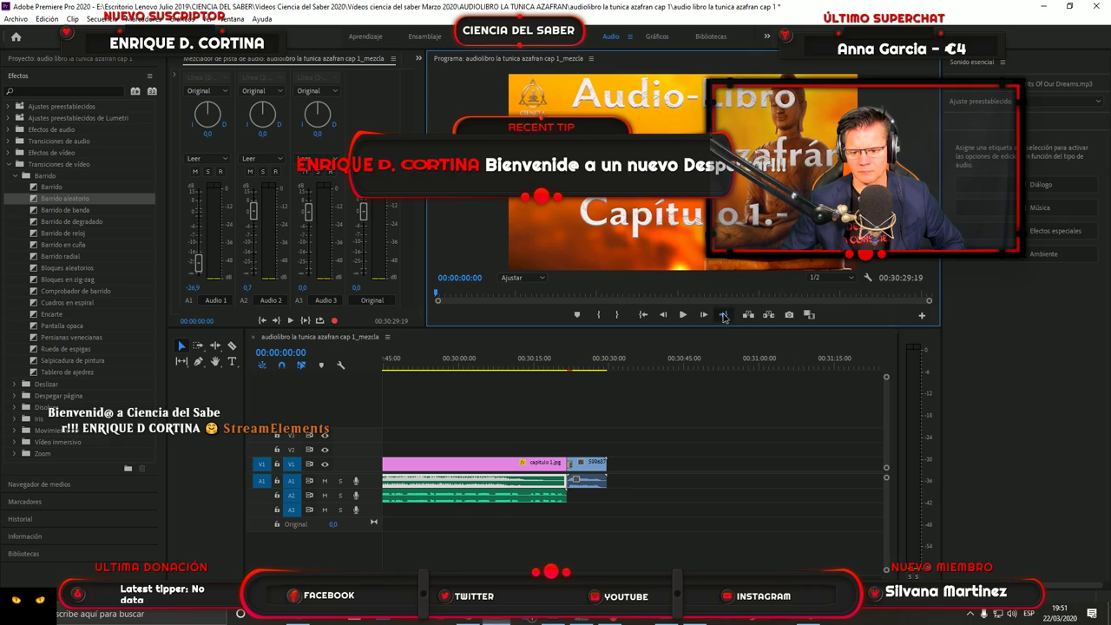
click(605, 366)
drag(605, 367, 586, 367)
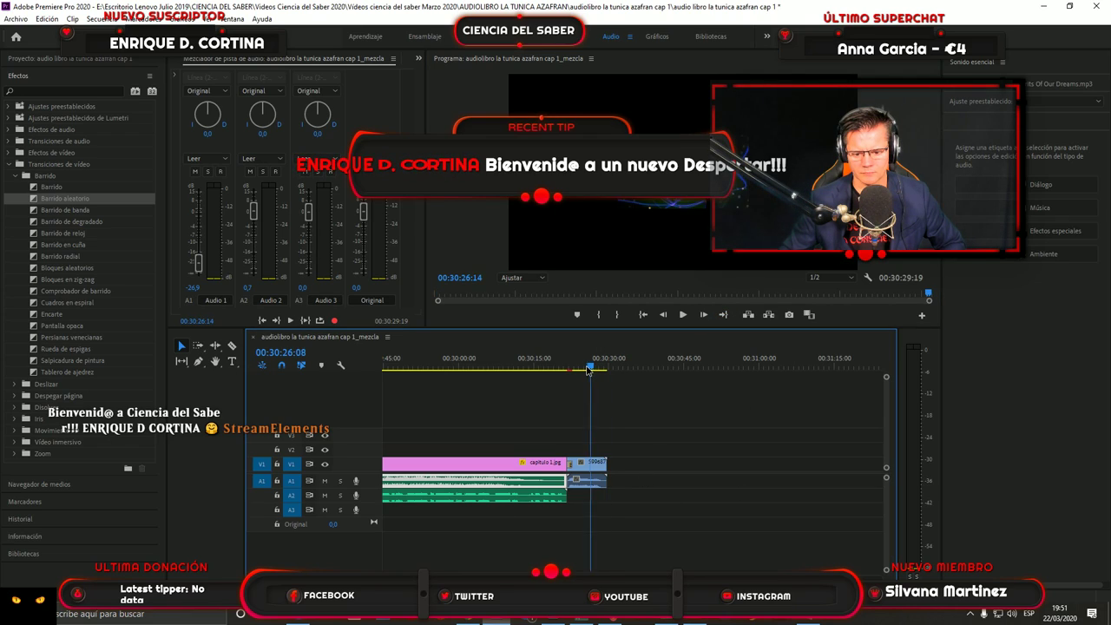
click(587, 477)
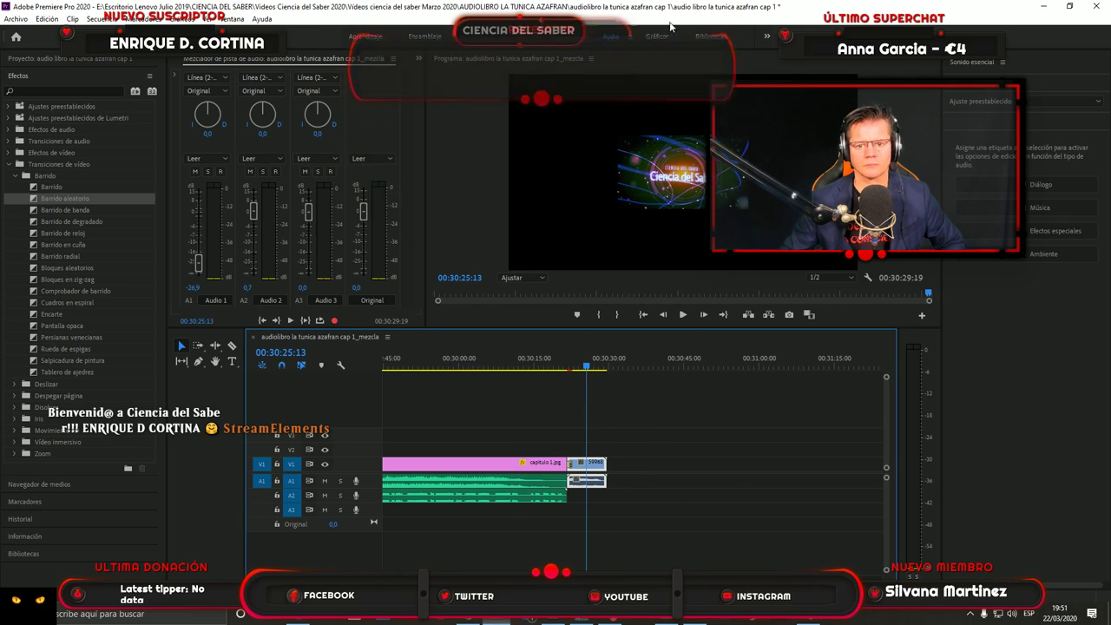
click(657, 37)
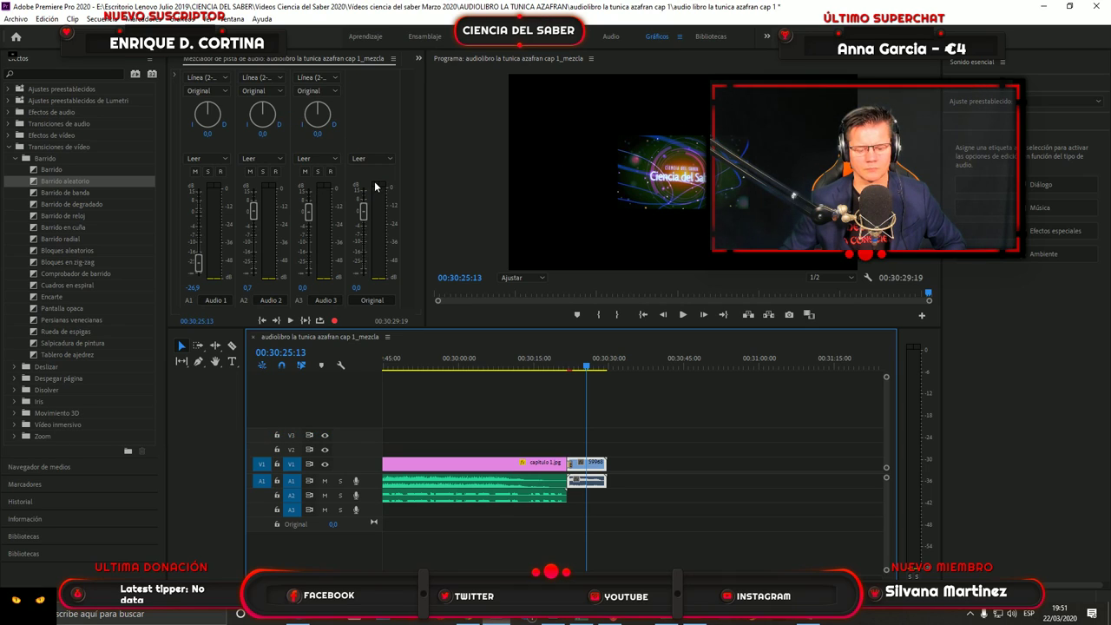
click(668, 39)
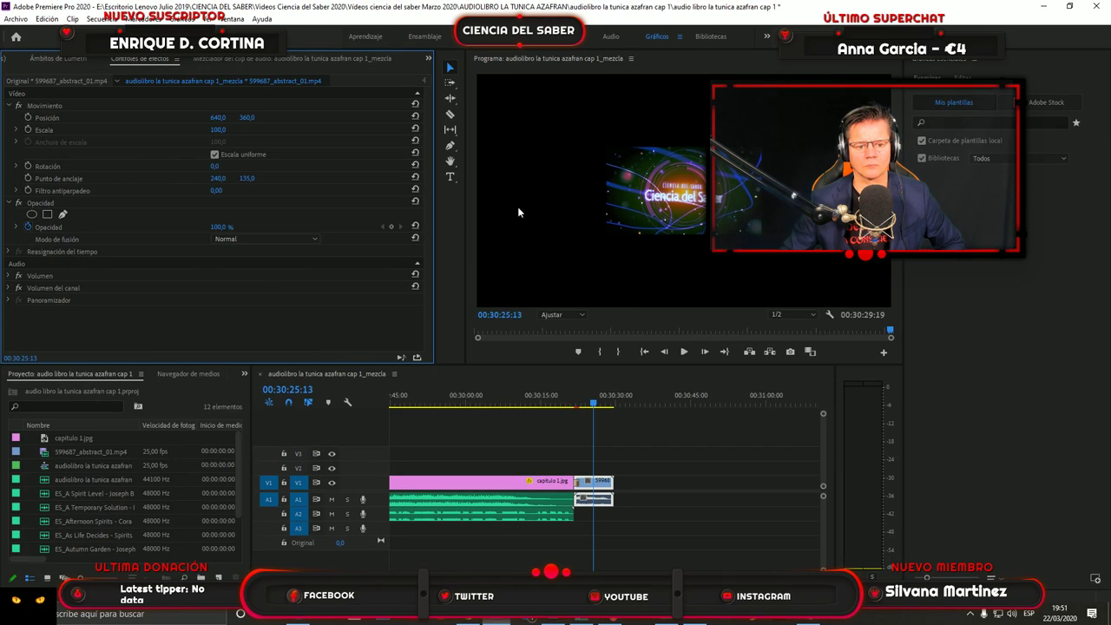
drag(218, 129, 463, 255)
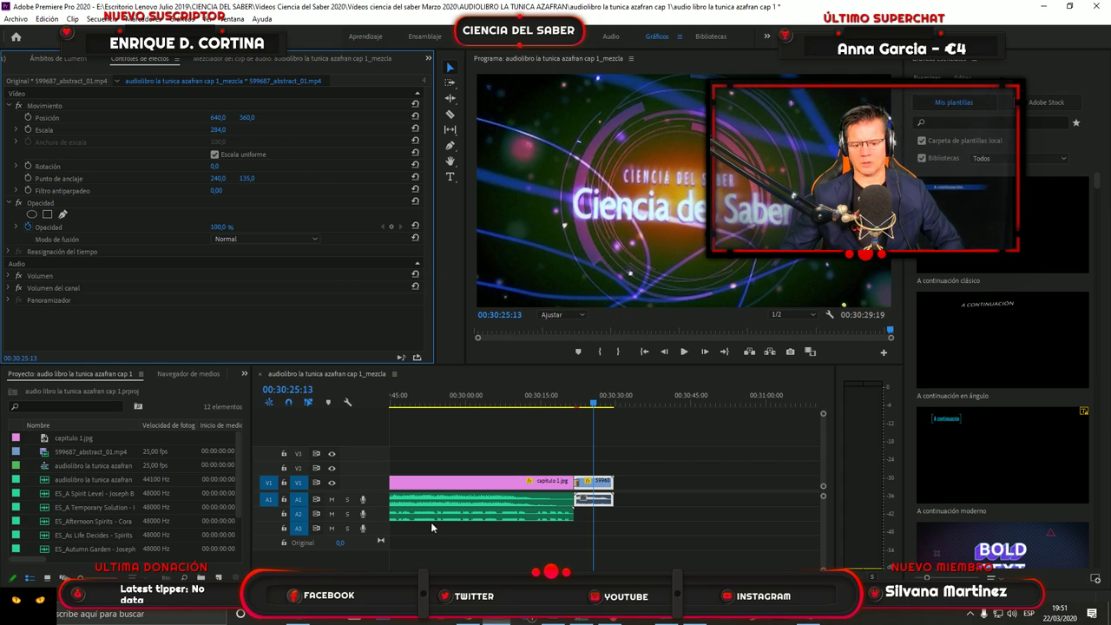
Play back the ending from the title image into the closing clip and return the playhead to the sequence start.
click(565, 410)
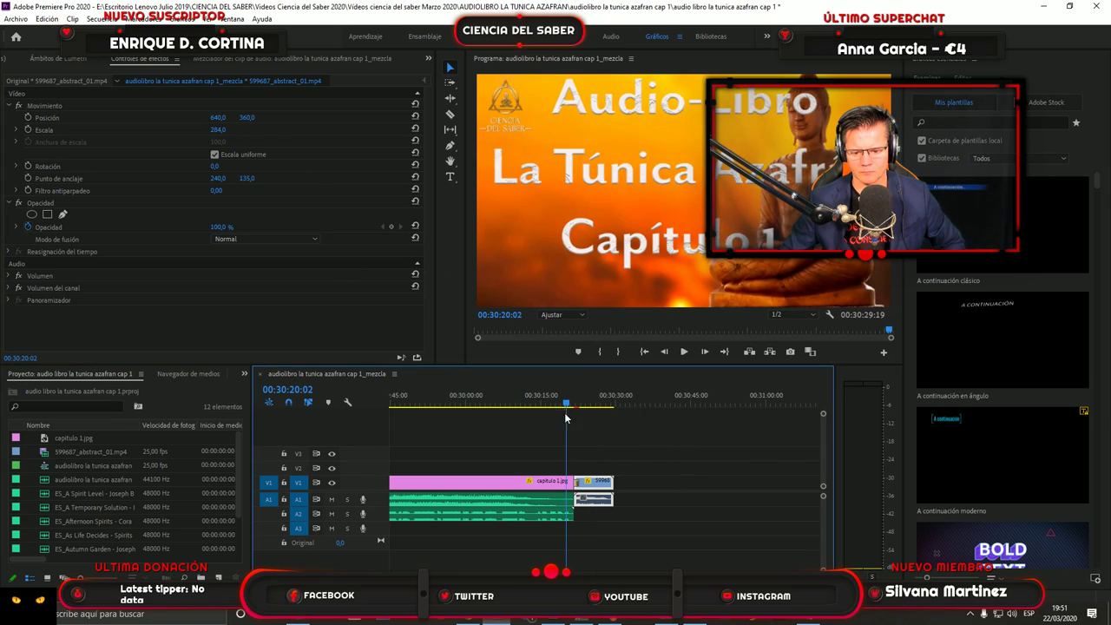
key(space)
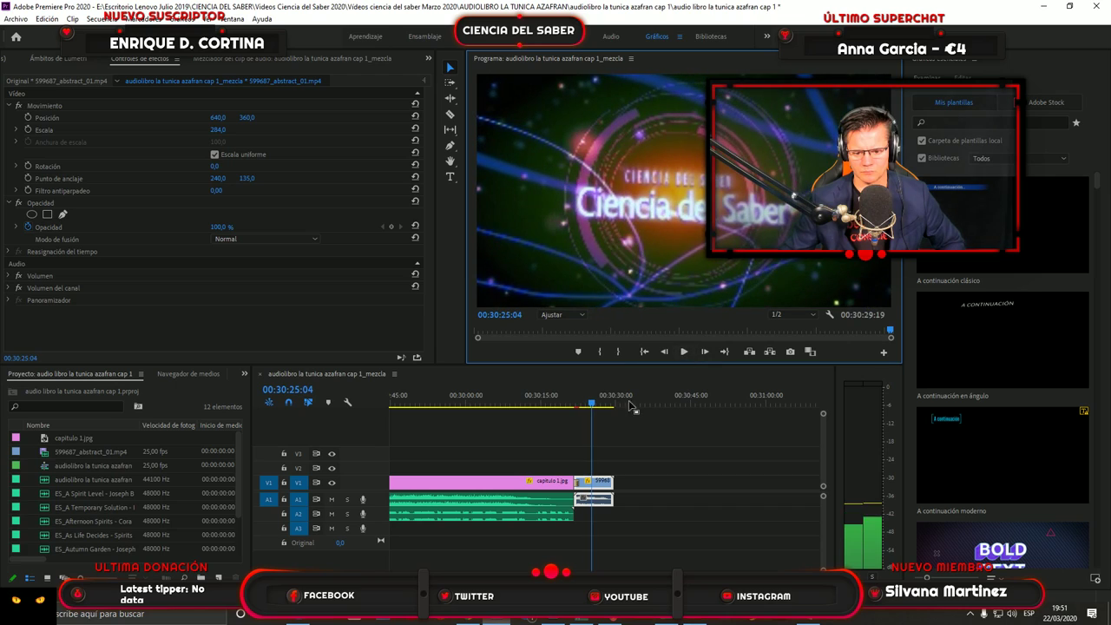
click(683, 352)
click(507, 405)
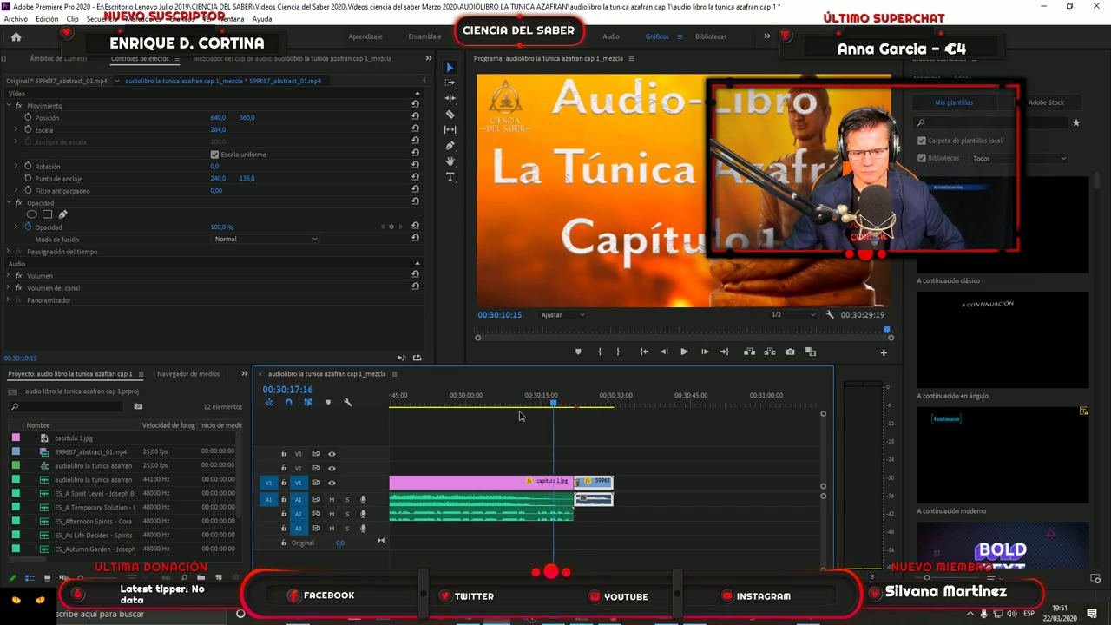
click(683, 352)
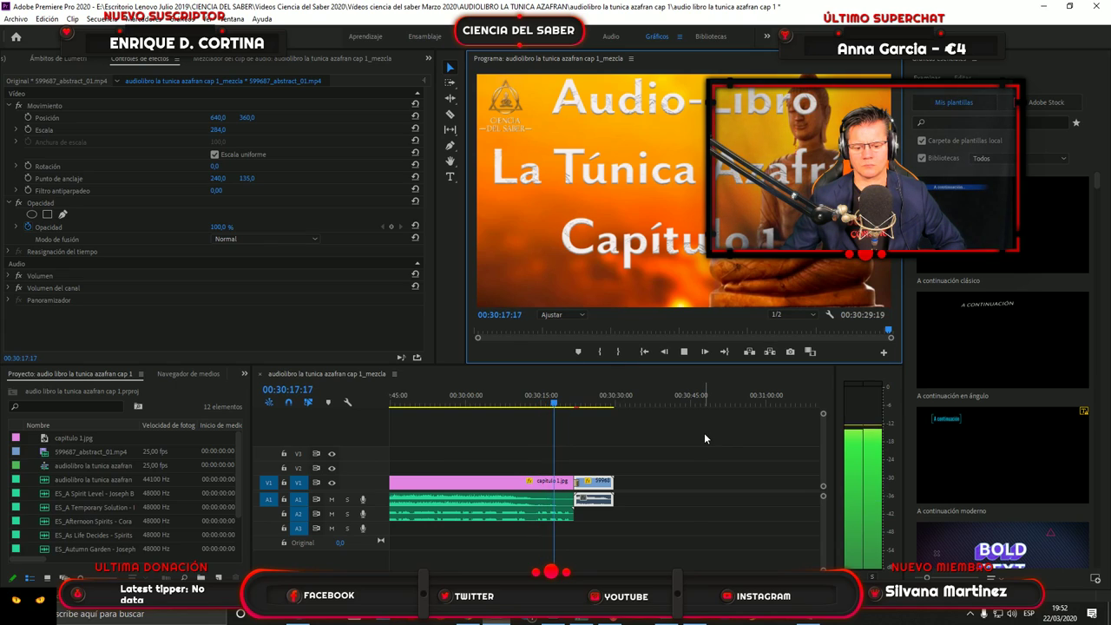
click(684, 352)
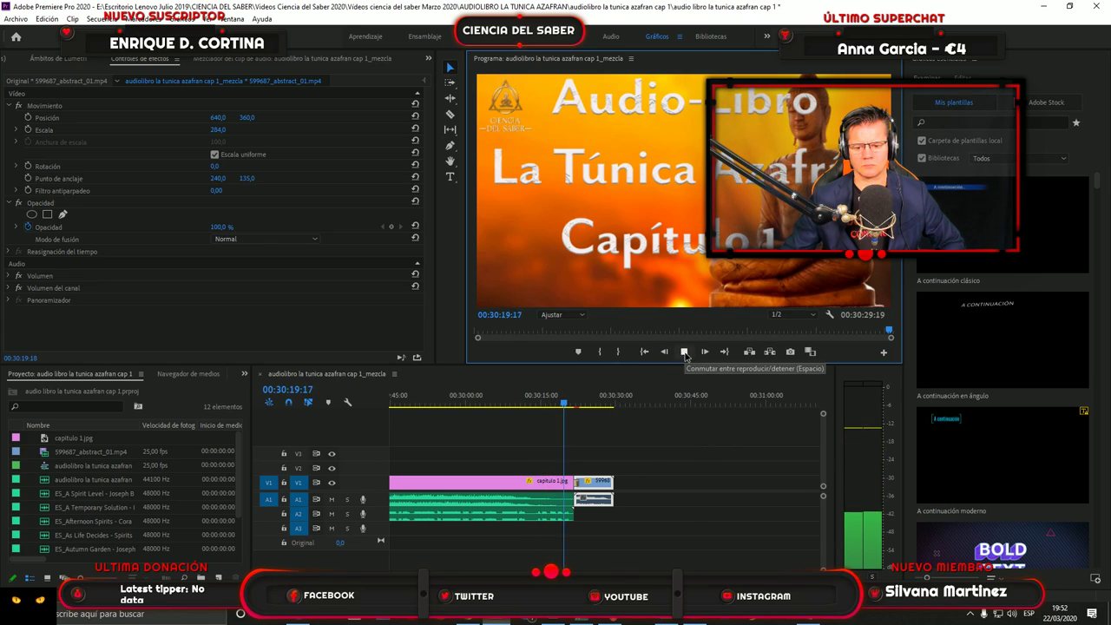
click(645, 351)
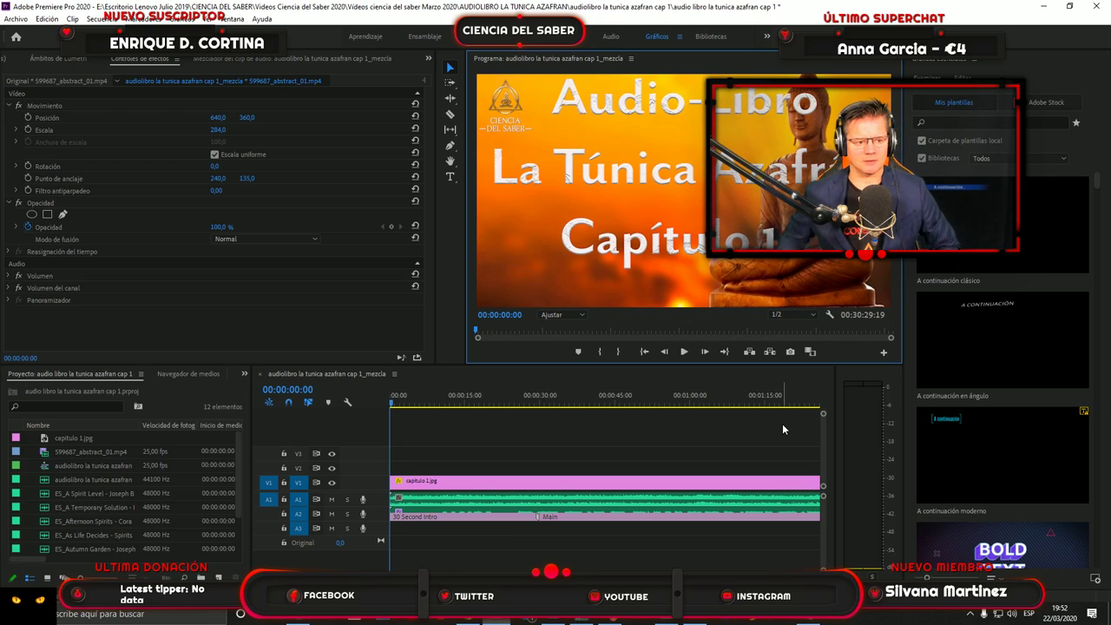
Save the project over the existing file "audio libro la tunica azafran cap 1".
click(15, 18)
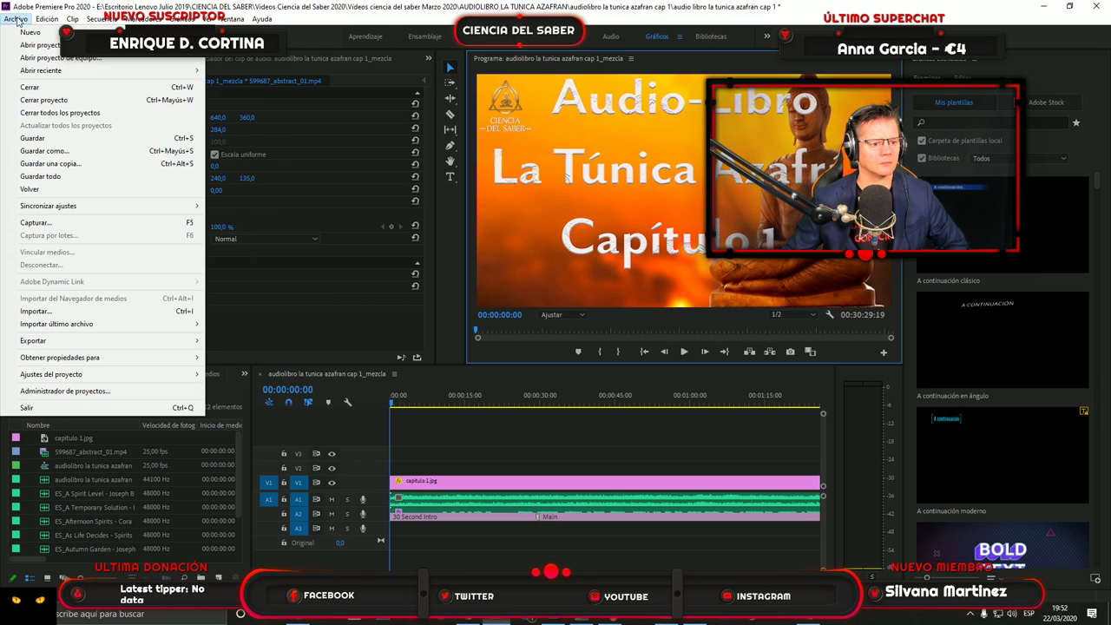
click(43, 150)
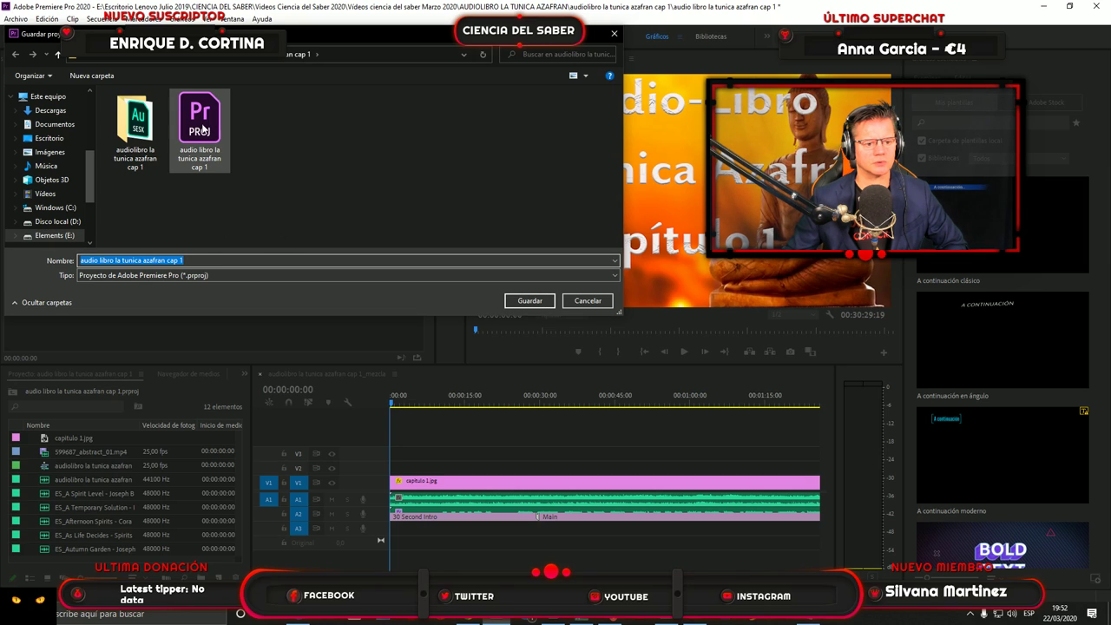
click(204, 128)
click(529, 300)
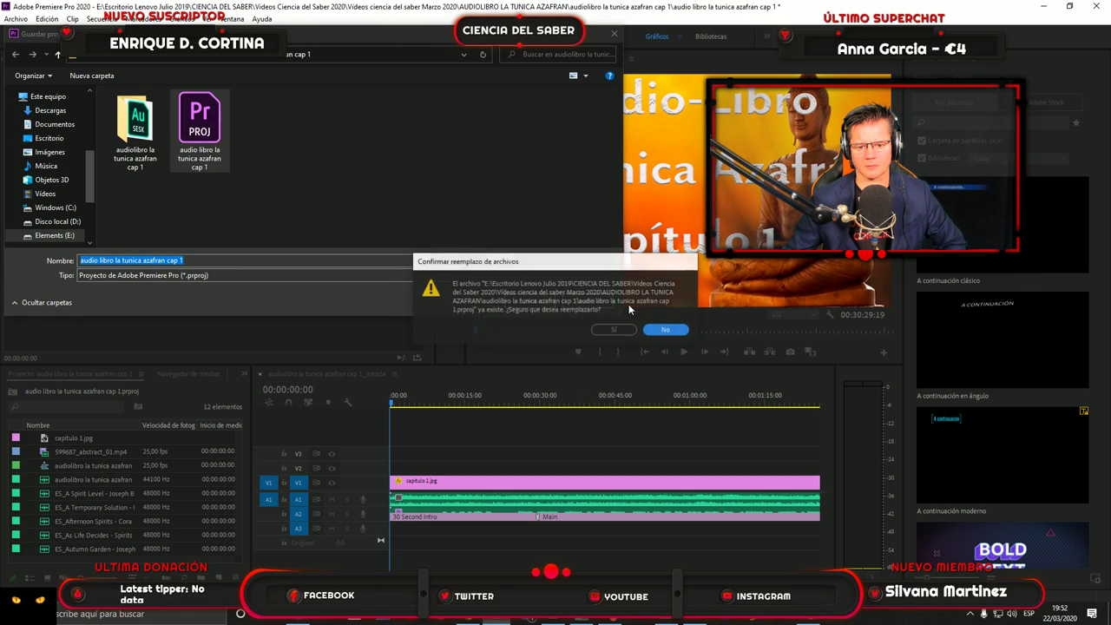
click(613, 330)
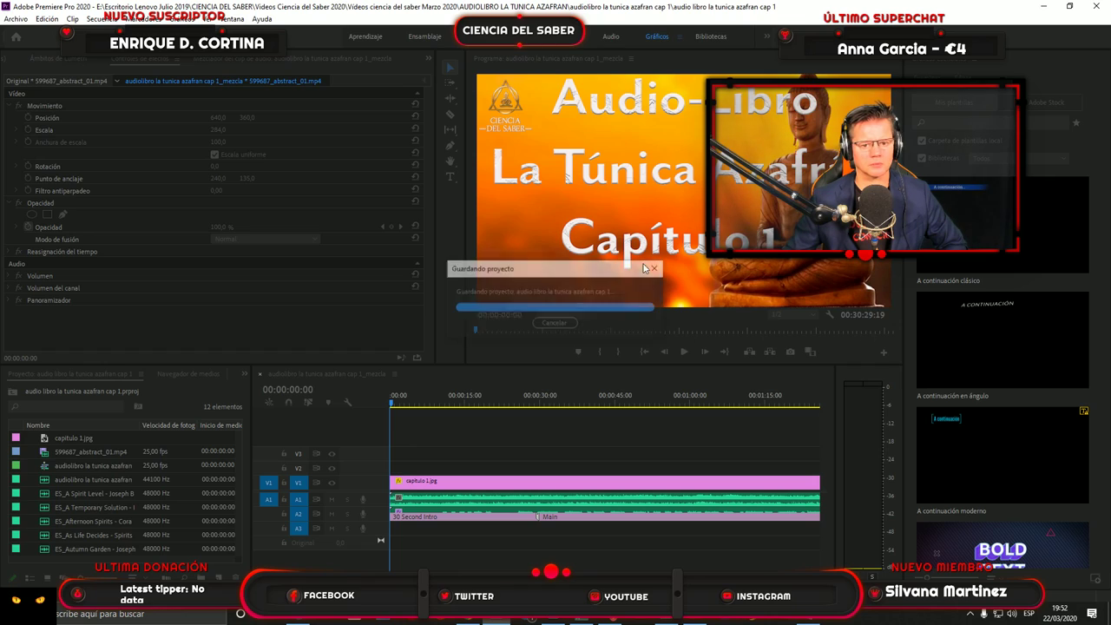
Open the media export settings for the sequence and set the format to HEVC (H.265).
click(15, 18)
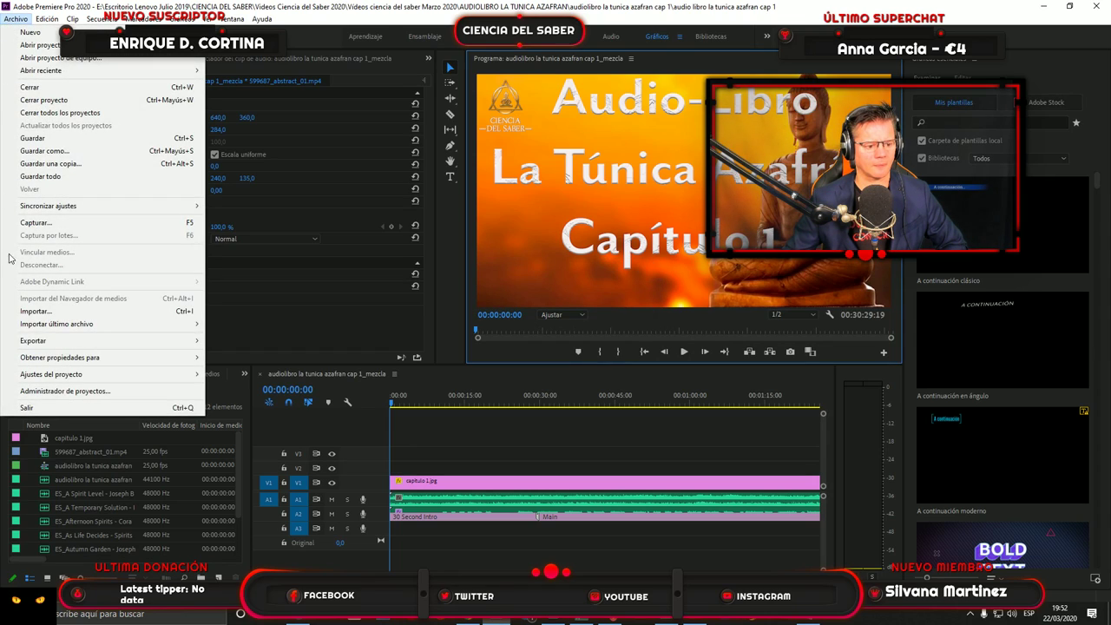
mouse_move(52, 340)
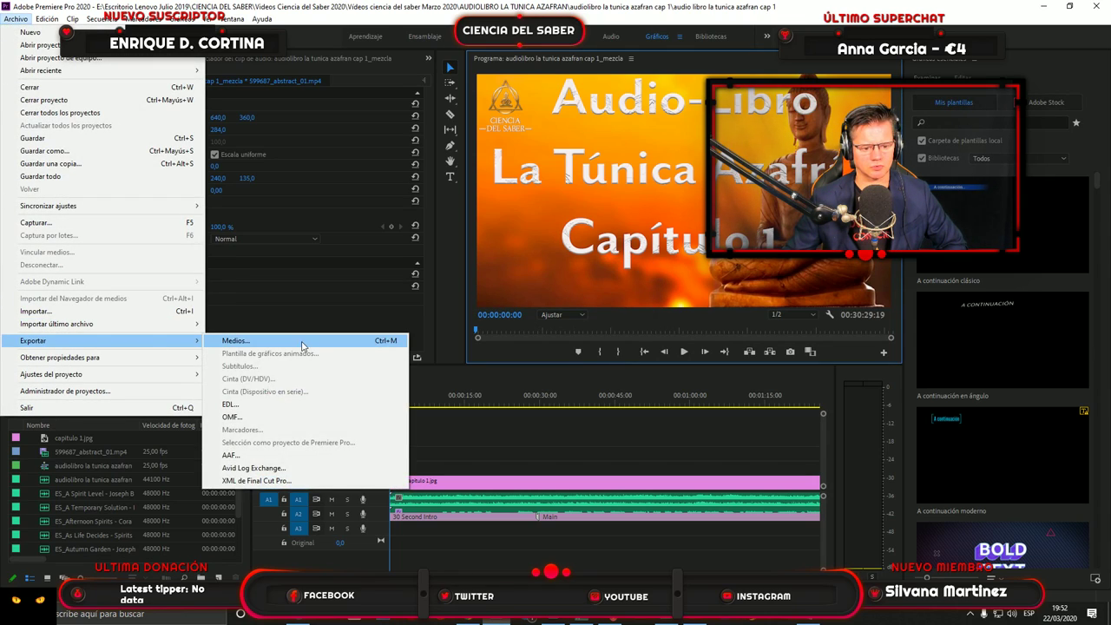
click(260, 341)
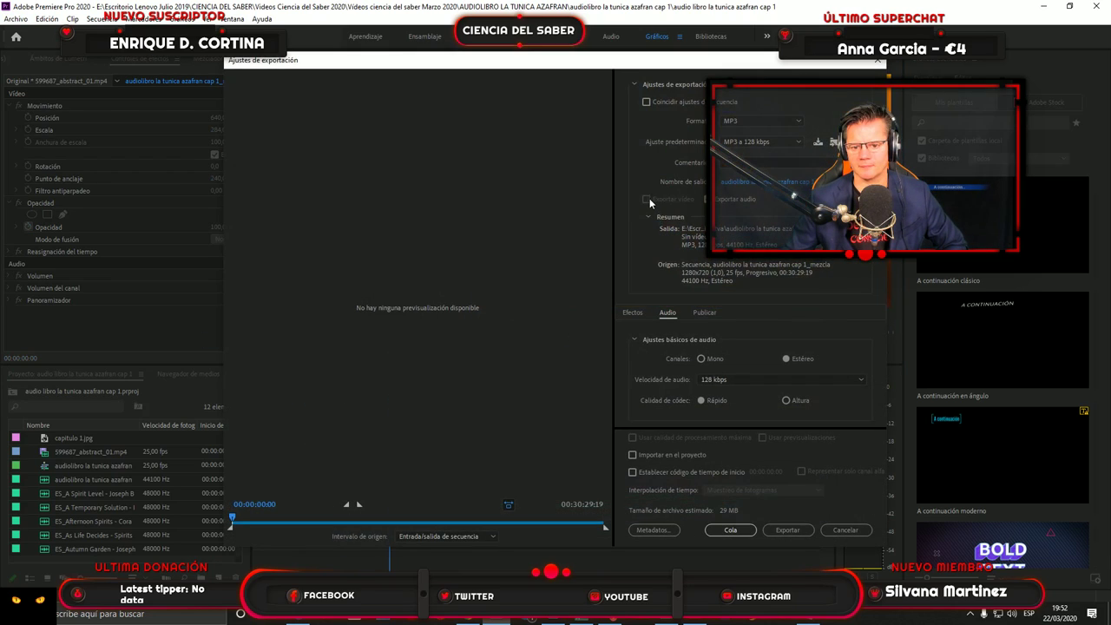
click(783, 144)
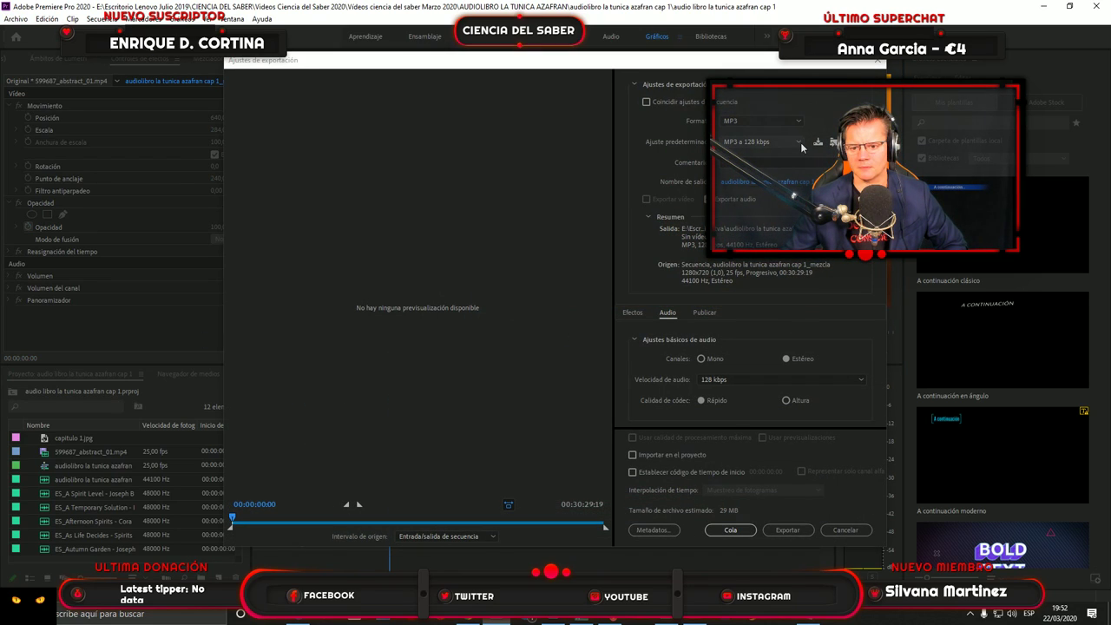
click(762, 122)
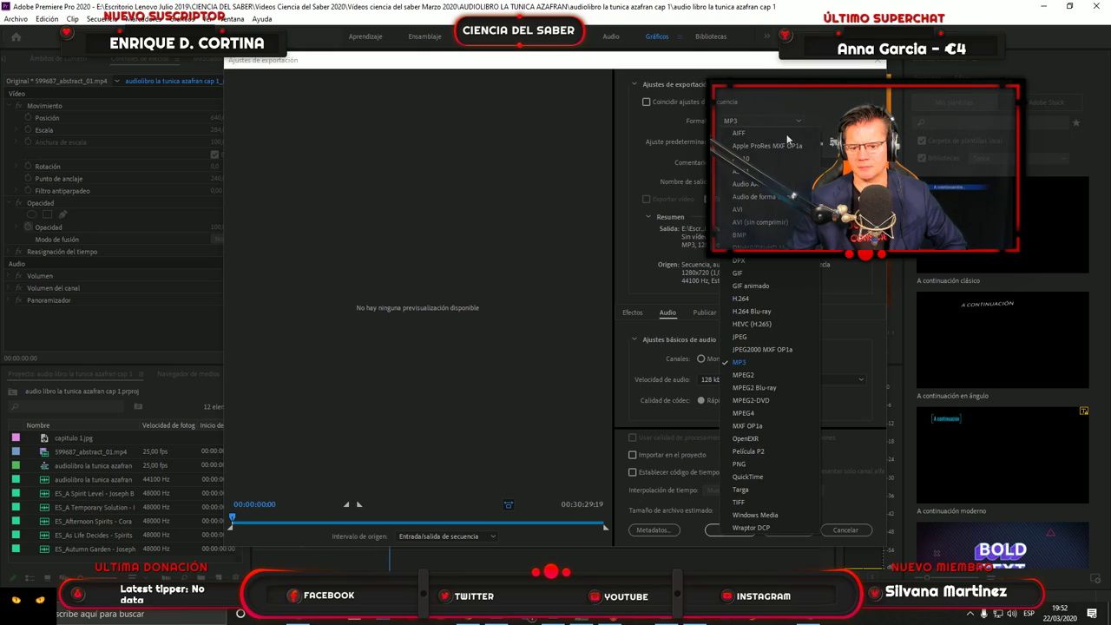
click(762, 361)
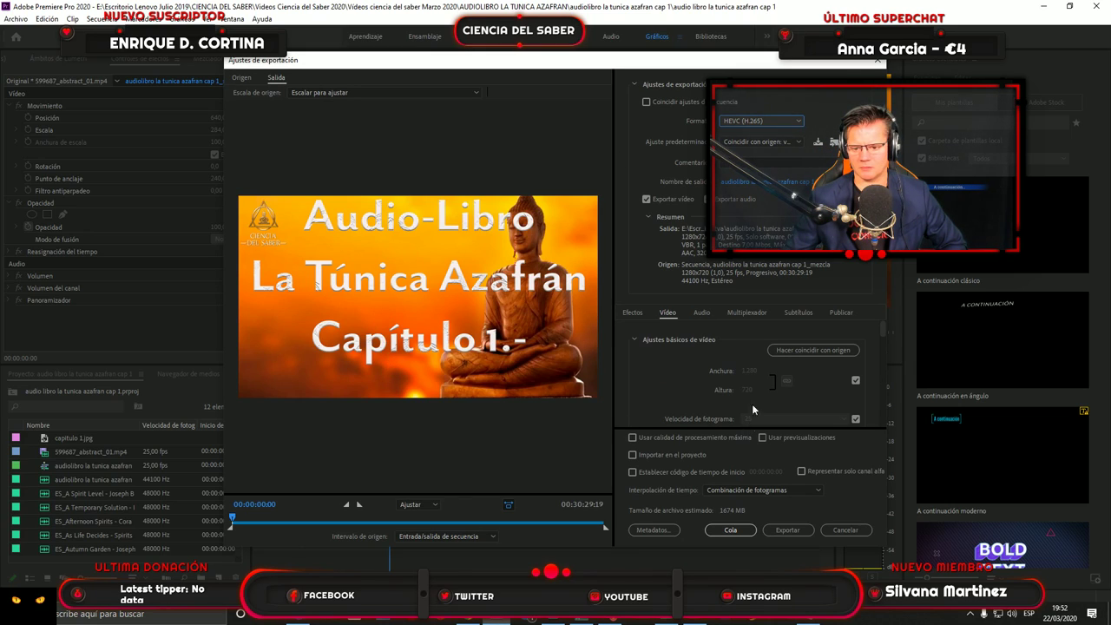
Set the output folder to "audiolibro la tunica azafran cap 1" inside AUDIOLIBRO LA TUNICA AZAFRAN on drive E: and export the sequence.
click(739, 181)
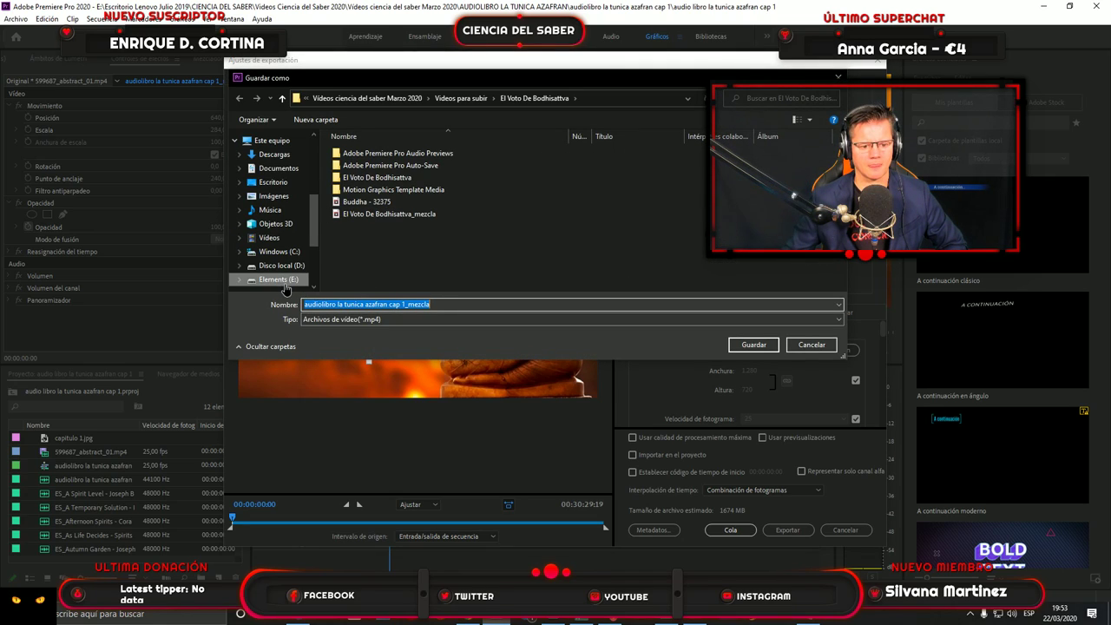
click(279, 280)
double_click(400, 167)
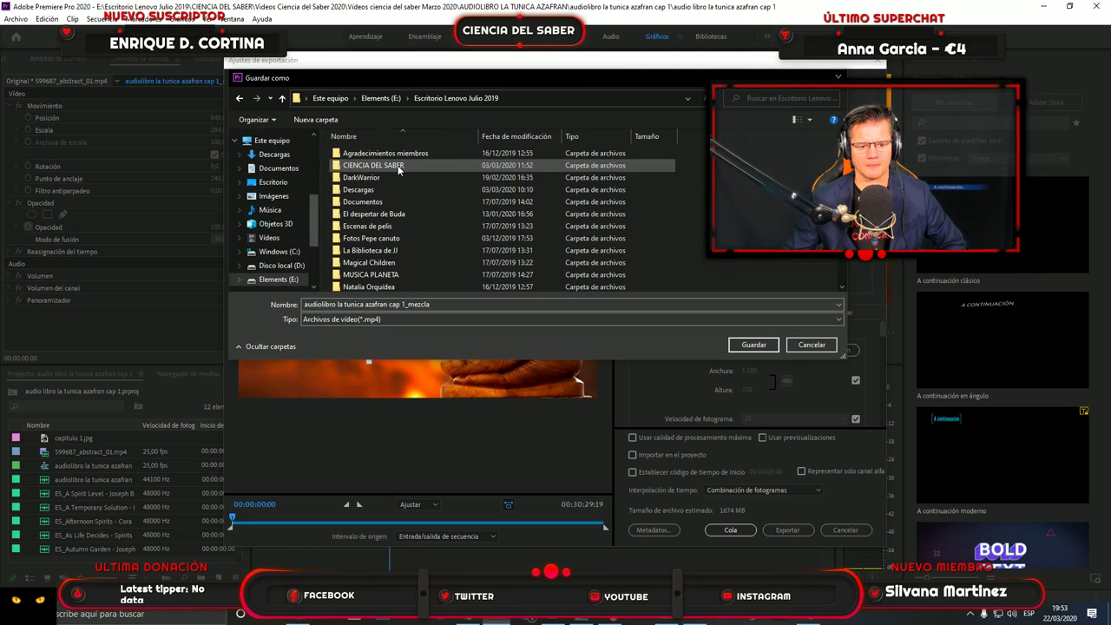
double_click(399, 166)
scroll(430, 225, down, 10)
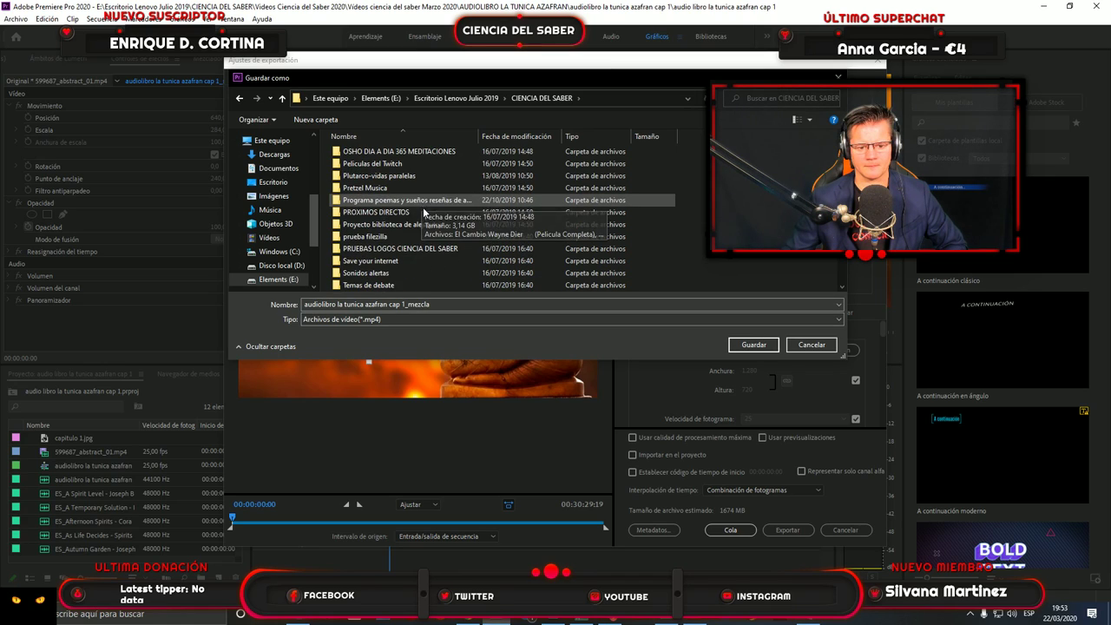
scroll(430, 247, down, 3)
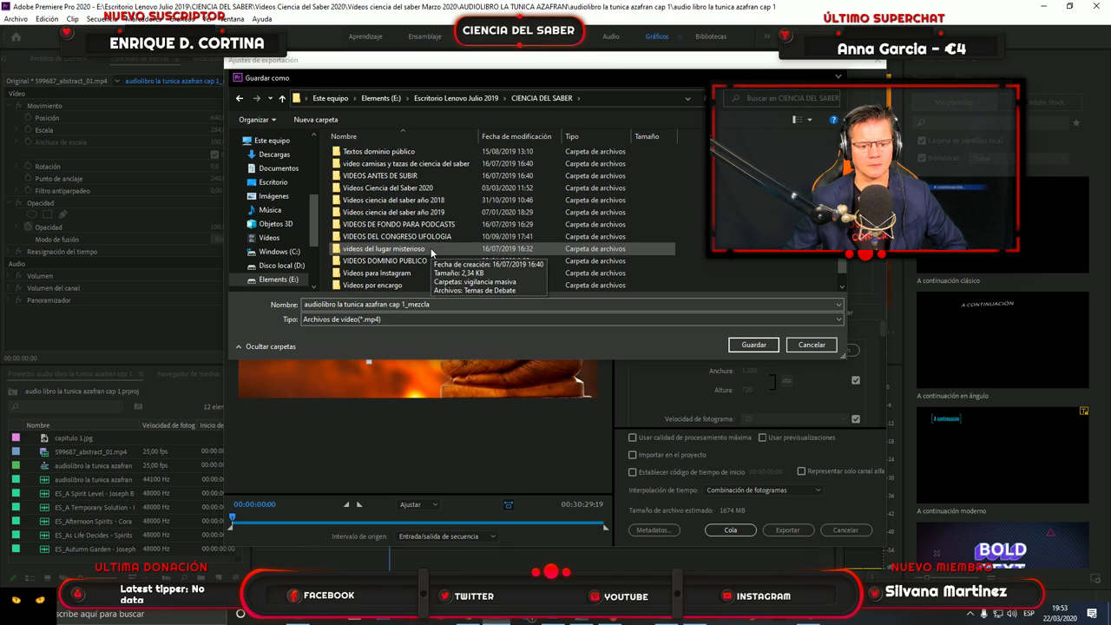
double_click(399, 187)
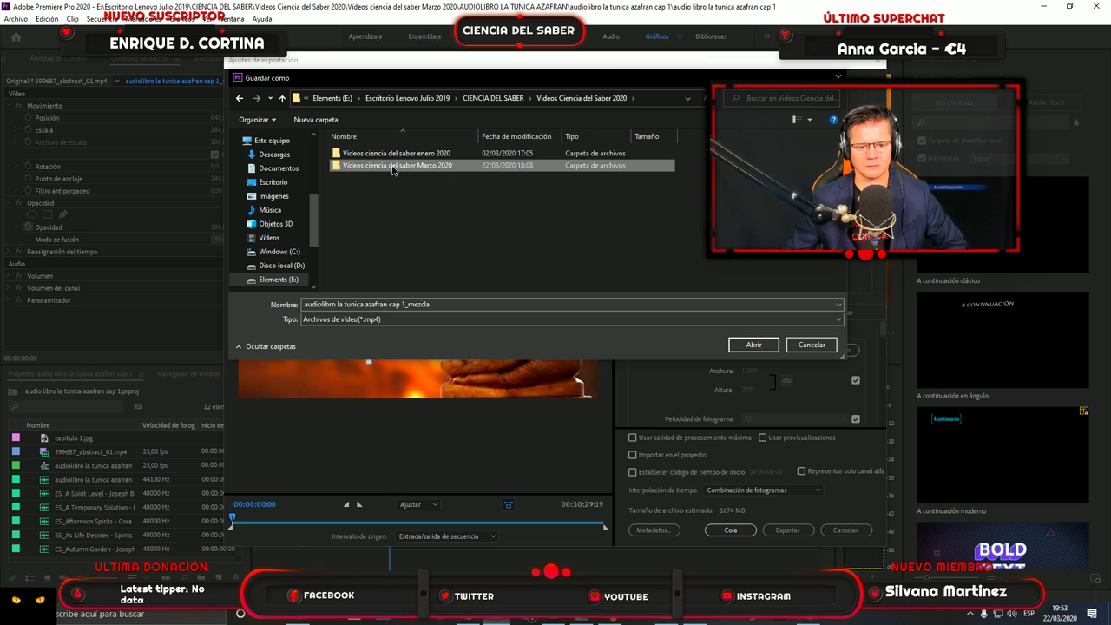
double_click(395, 168)
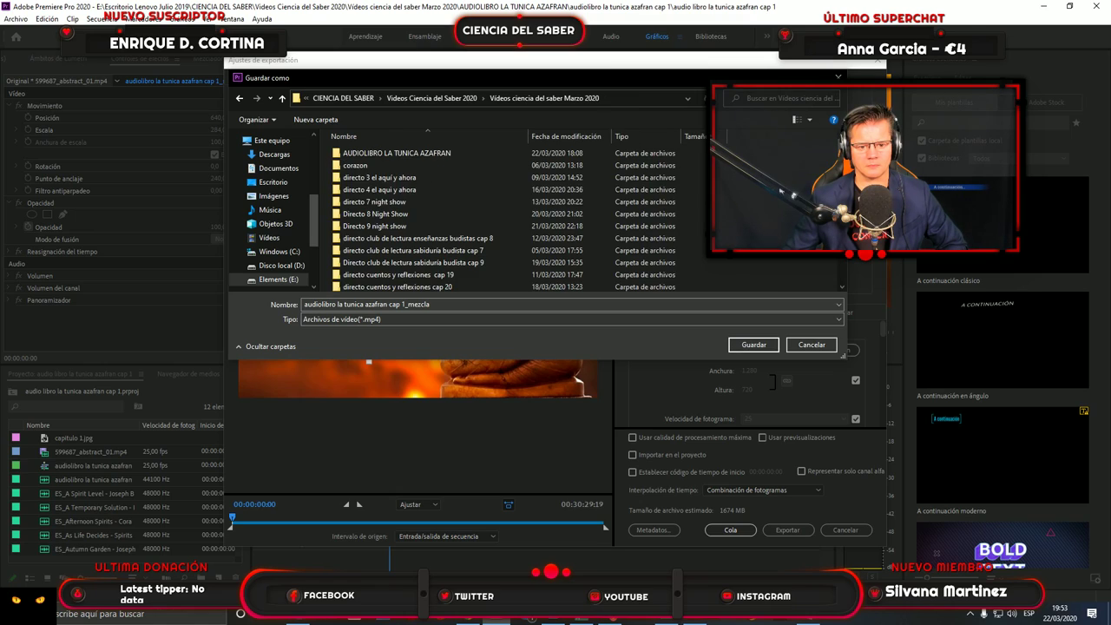
double_click(395, 153)
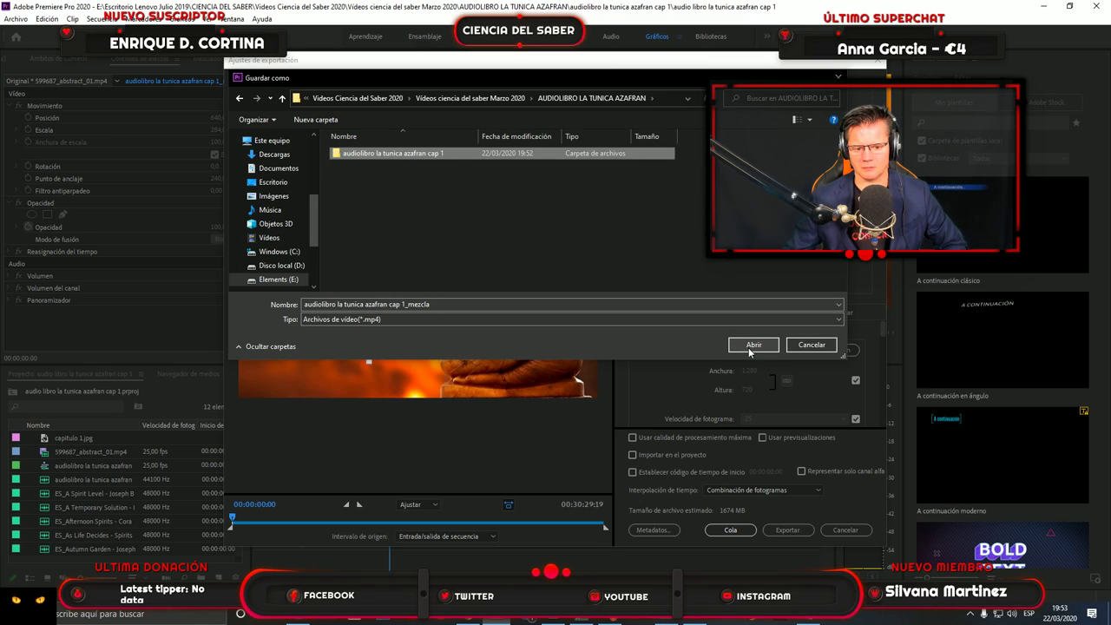
click(749, 345)
click(751, 347)
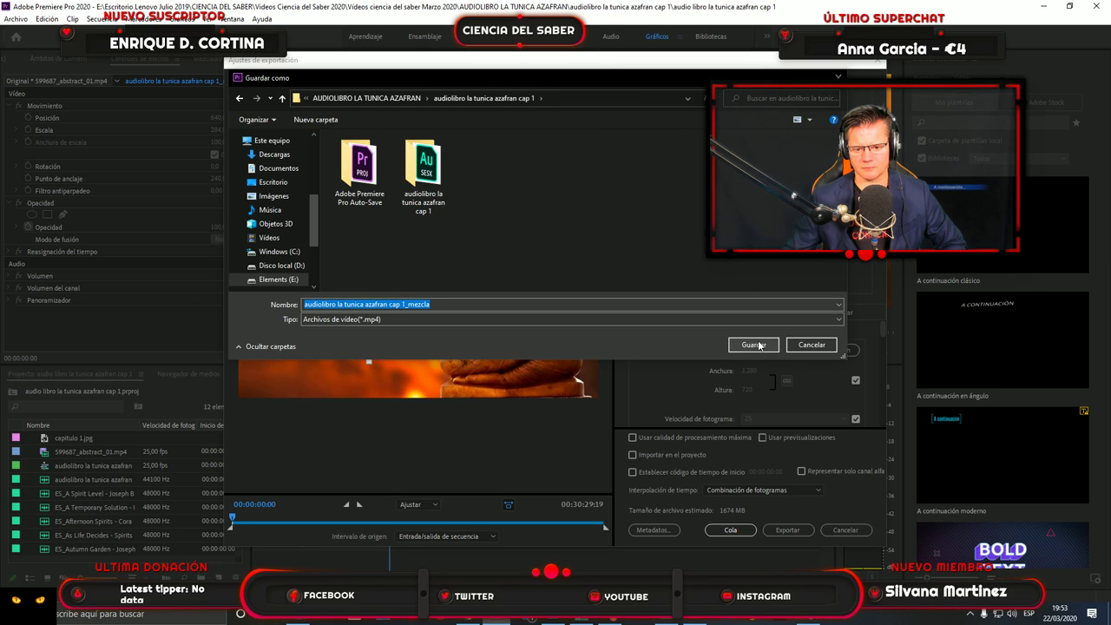
click(779, 531)
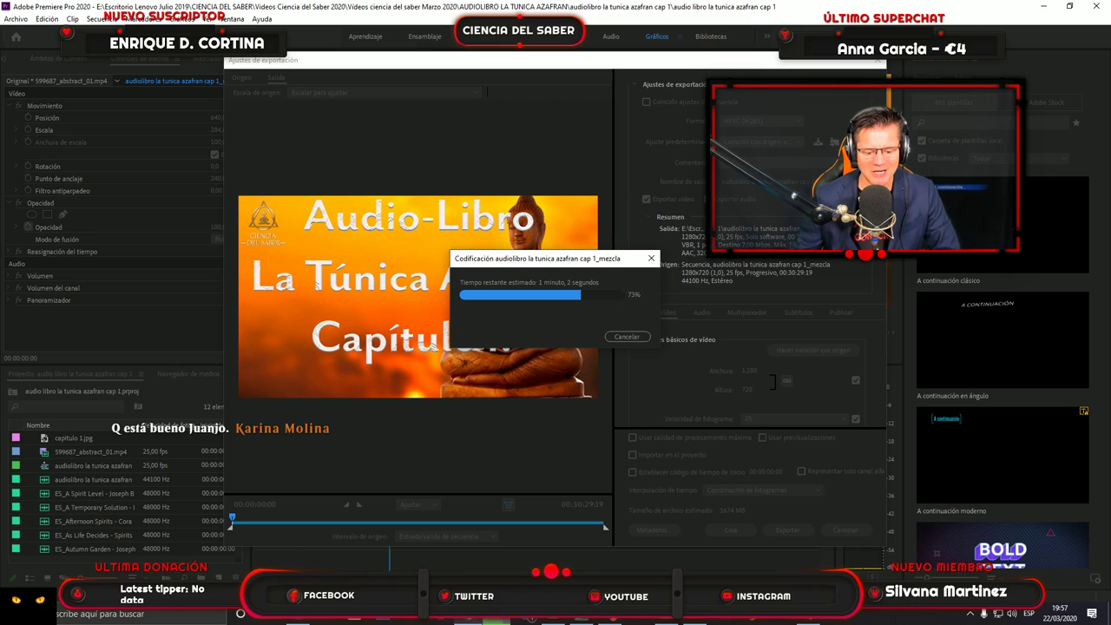
Switch to the browser and open the Ciencia del Saber channel page from YouTube Studio.
mouse_move(464, 621)
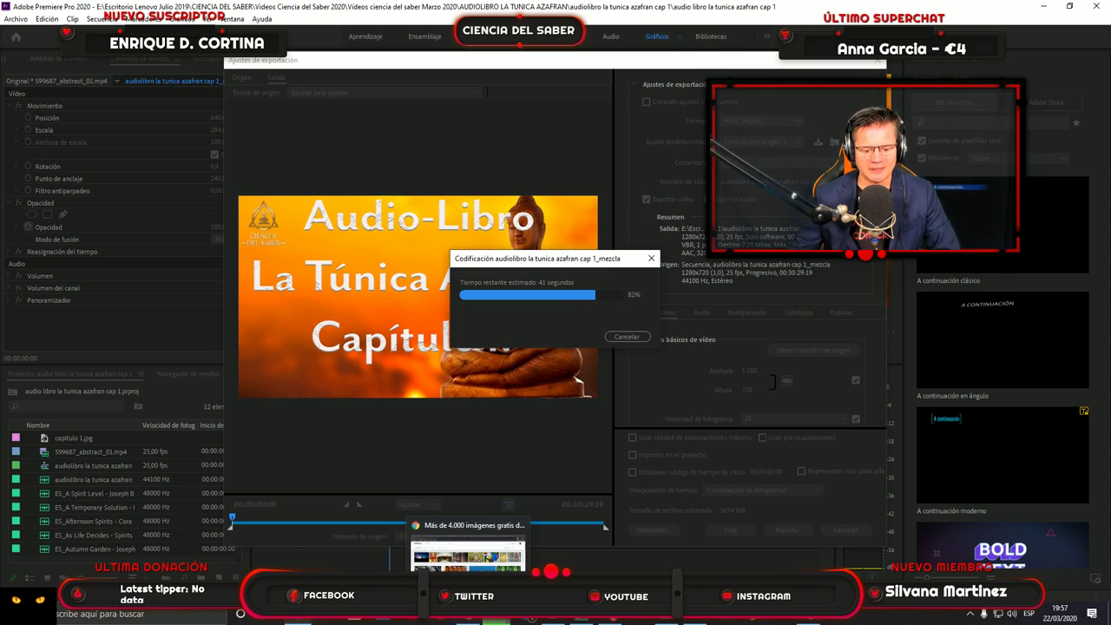
click(467, 620)
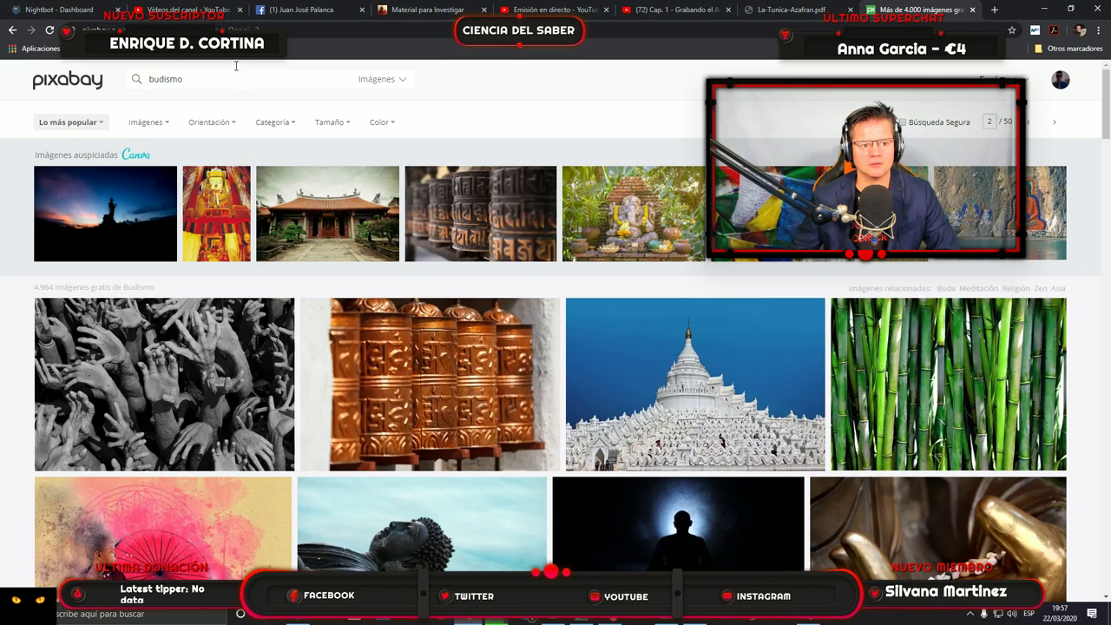
click(215, 10)
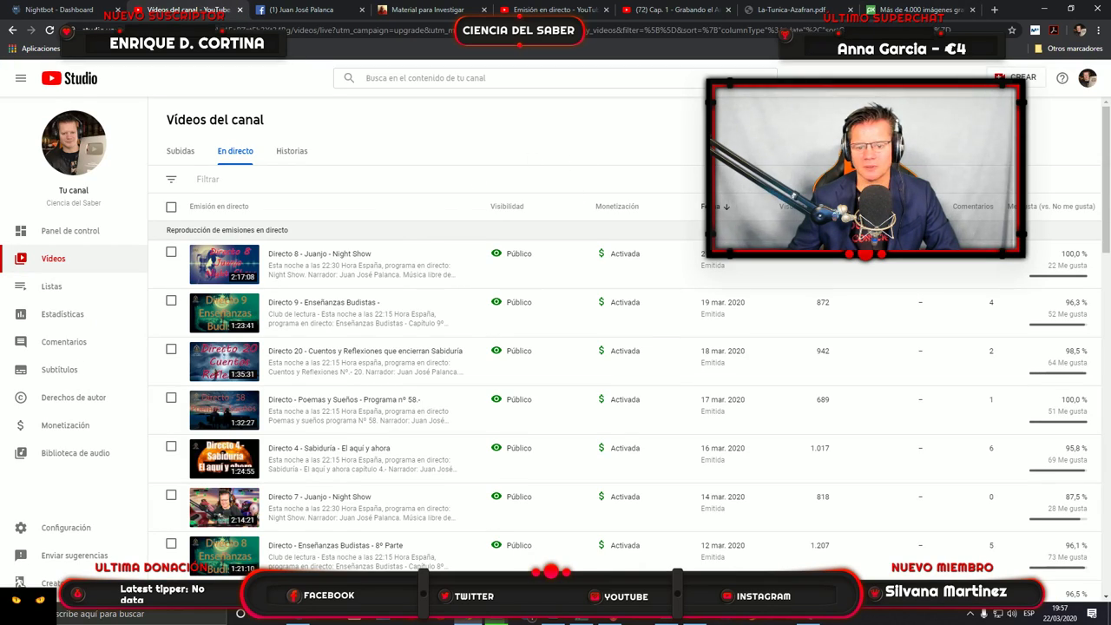
mouse_move(223, 324)
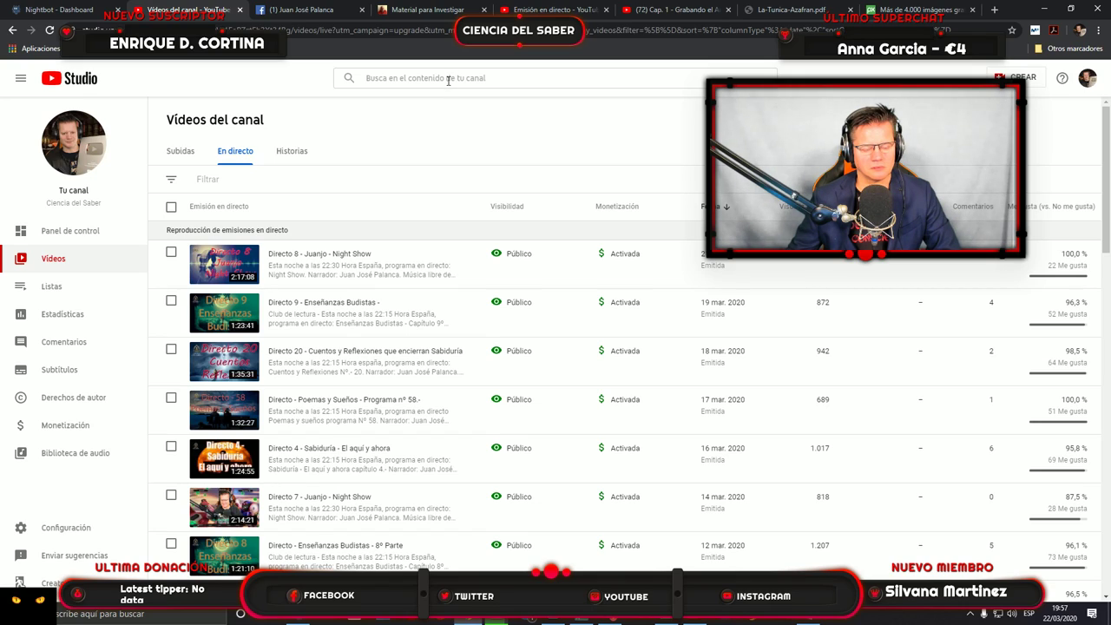
click(74, 143)
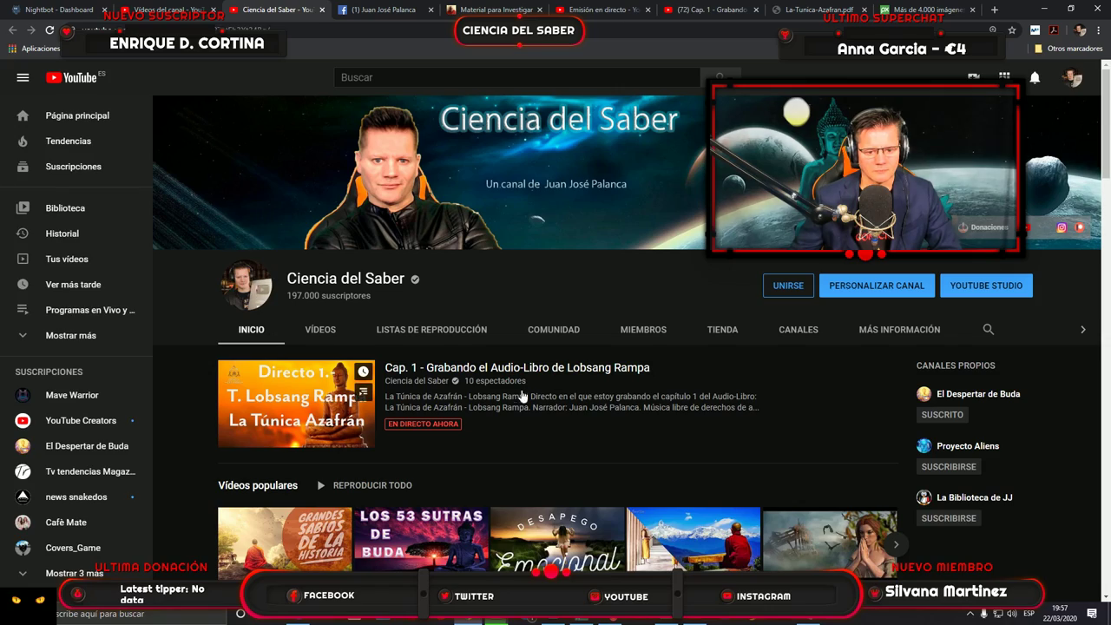
Find the "Audio-Libros - Voz Humana" section on the channel page and open its playlist.
scroll(521, 396, down, 10)
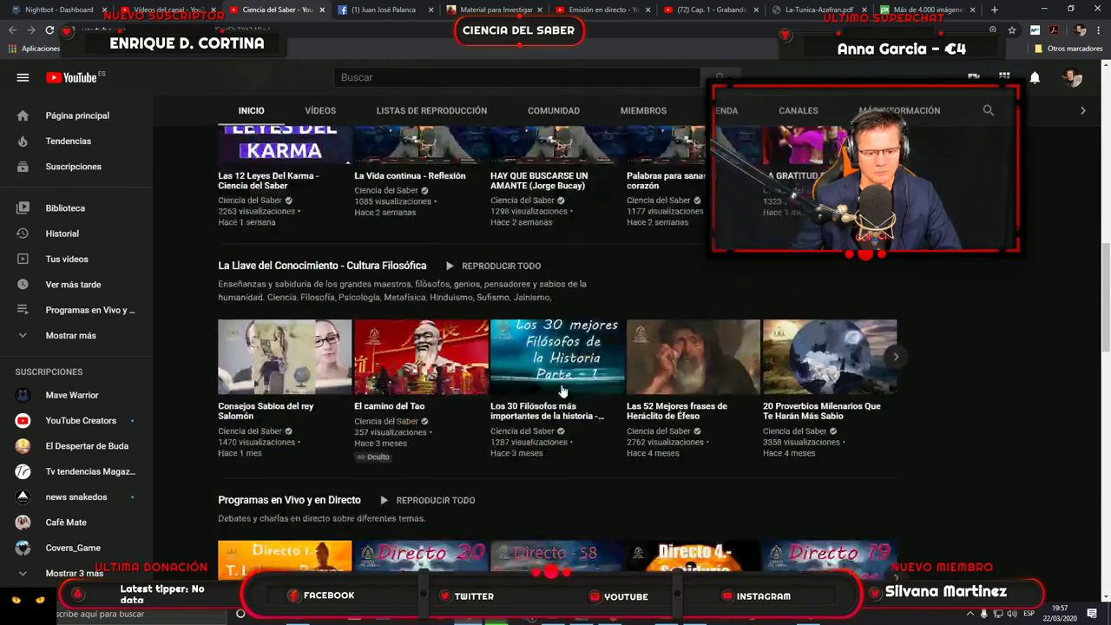
scroll(563, 391, down, 2)
scroll(565, 389, down, 2)
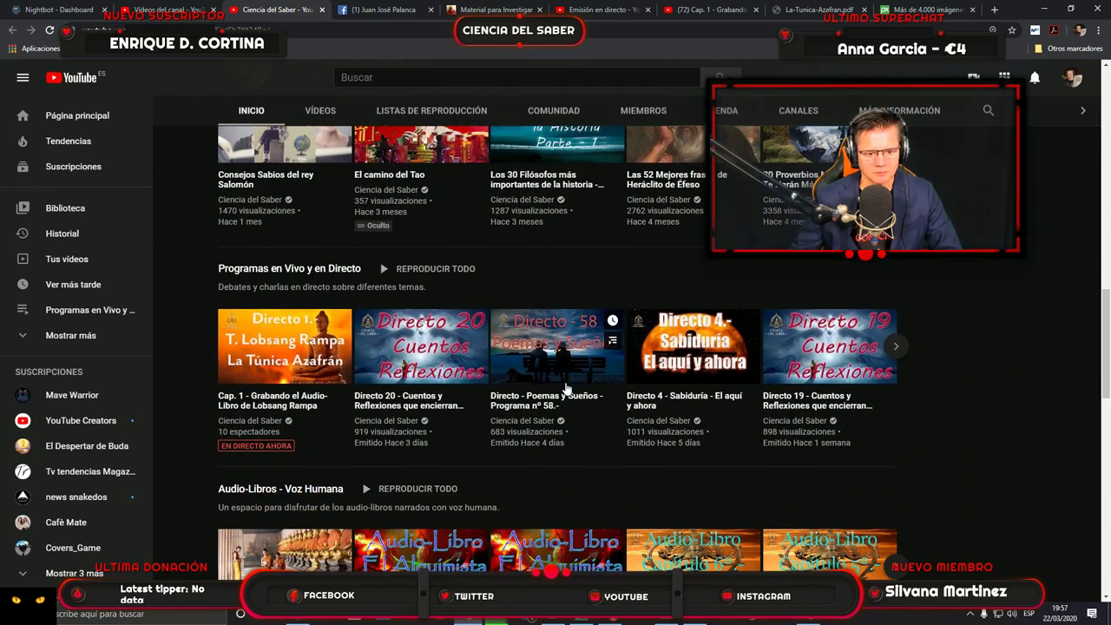
scroll(566, 389, down, 3)
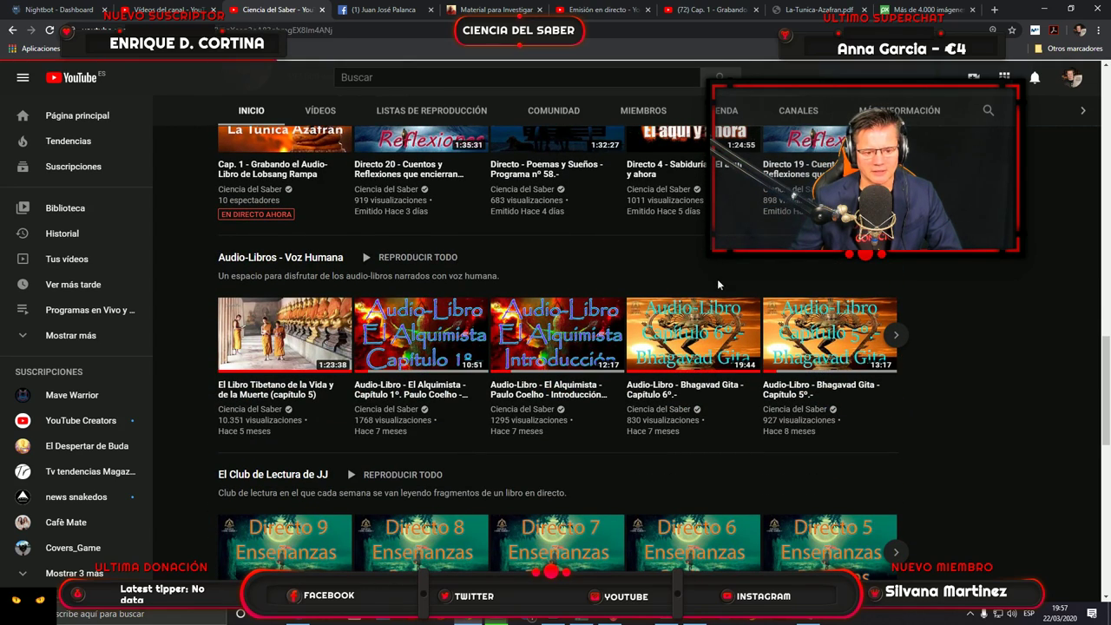
click(847, 417)
Look through the audiobooks in the "Audio-Libros - Voz Humana" playlist, including the Lobsang Rampa titles and El Libro Tibetano de la Vida y de la Muerte.
scroll(743, 410, down, 2)
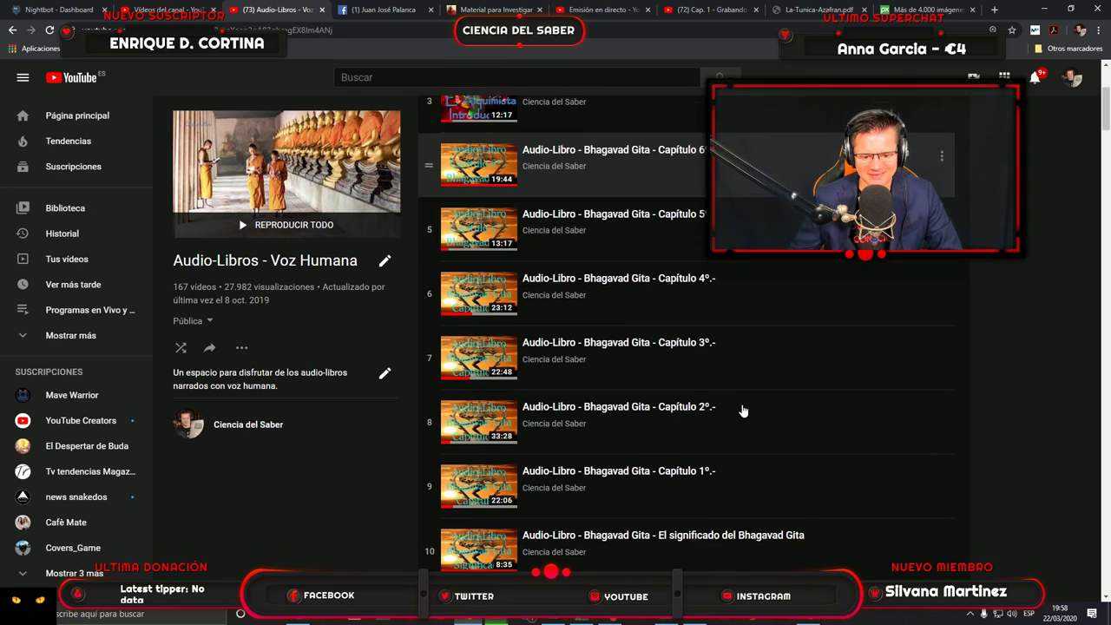
scroll(743, 410, down, 10)
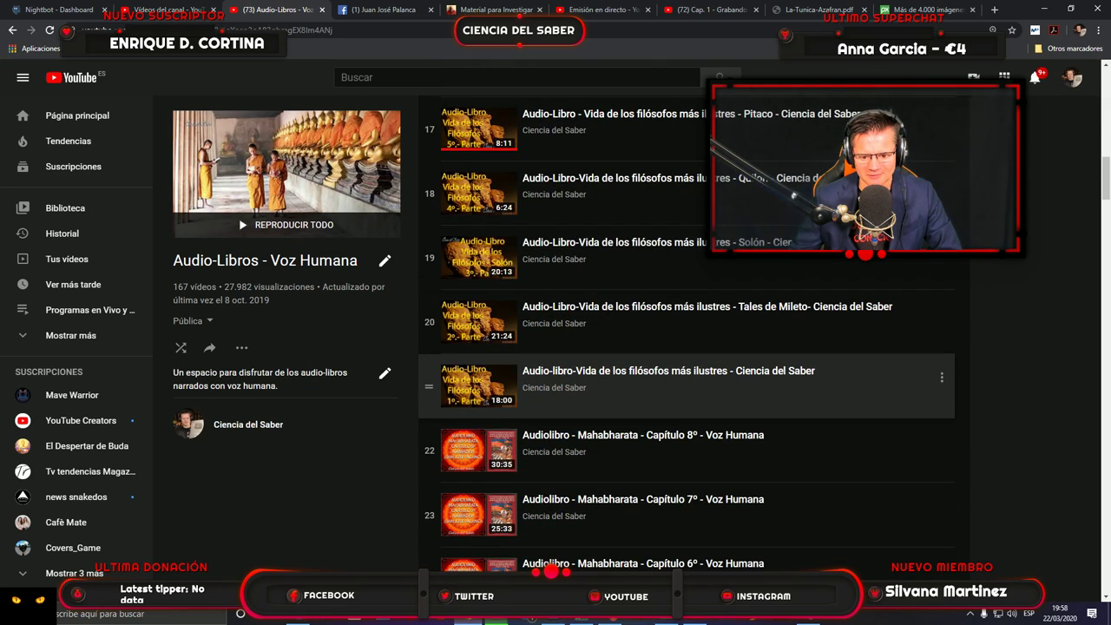
scroll(713, 393, down, 8)
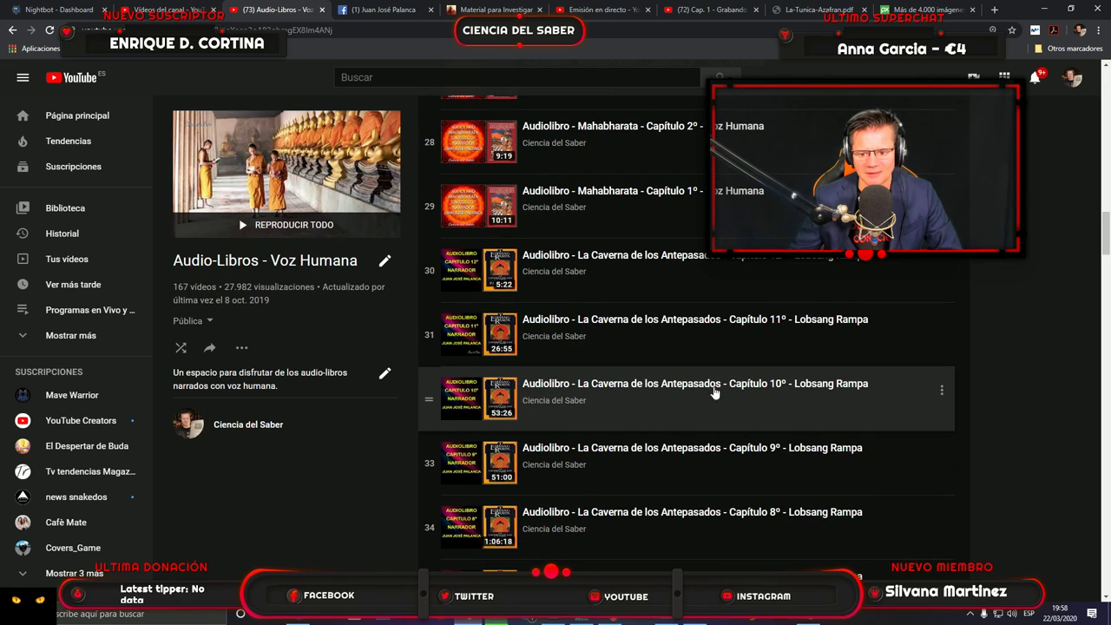
scroll(788, 292, down, 7)
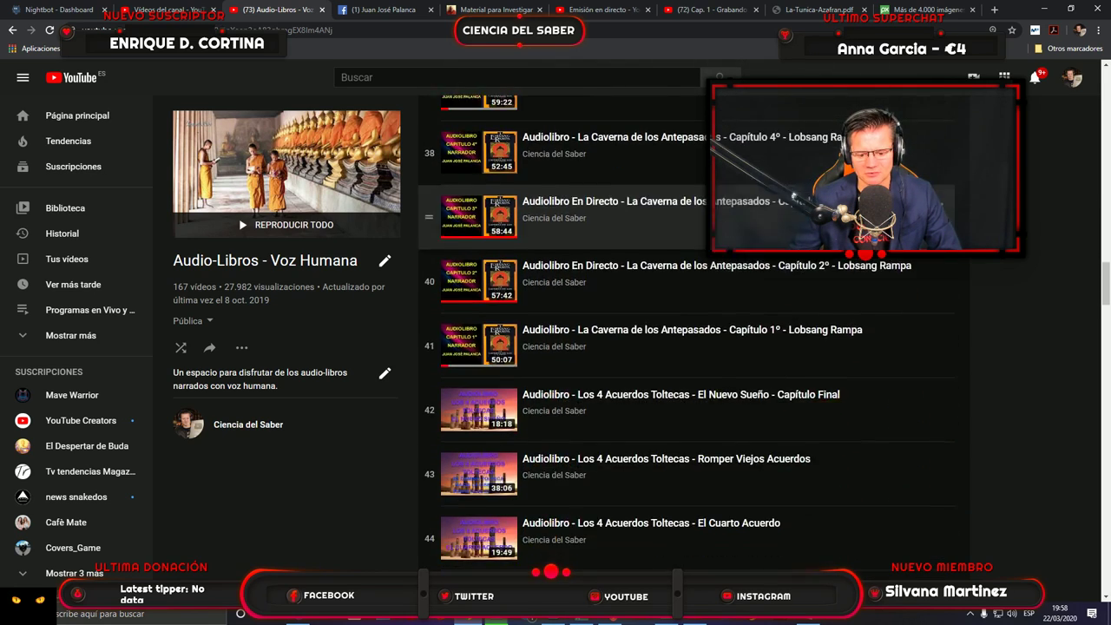
scroll(694, 334, down, 9)
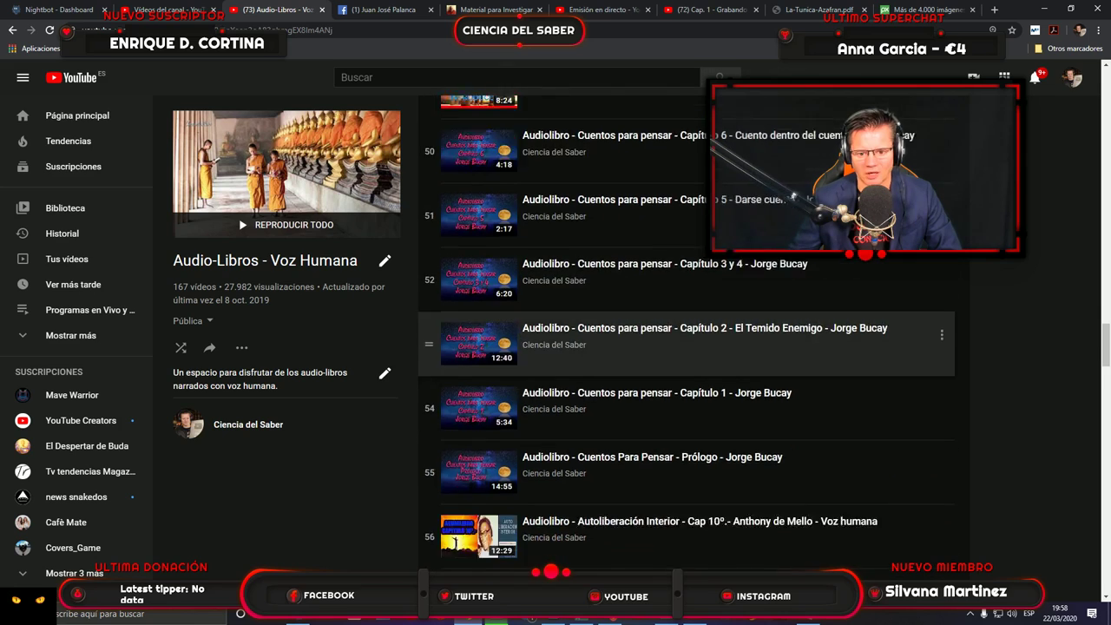
scroll(792, 395, down, 8)
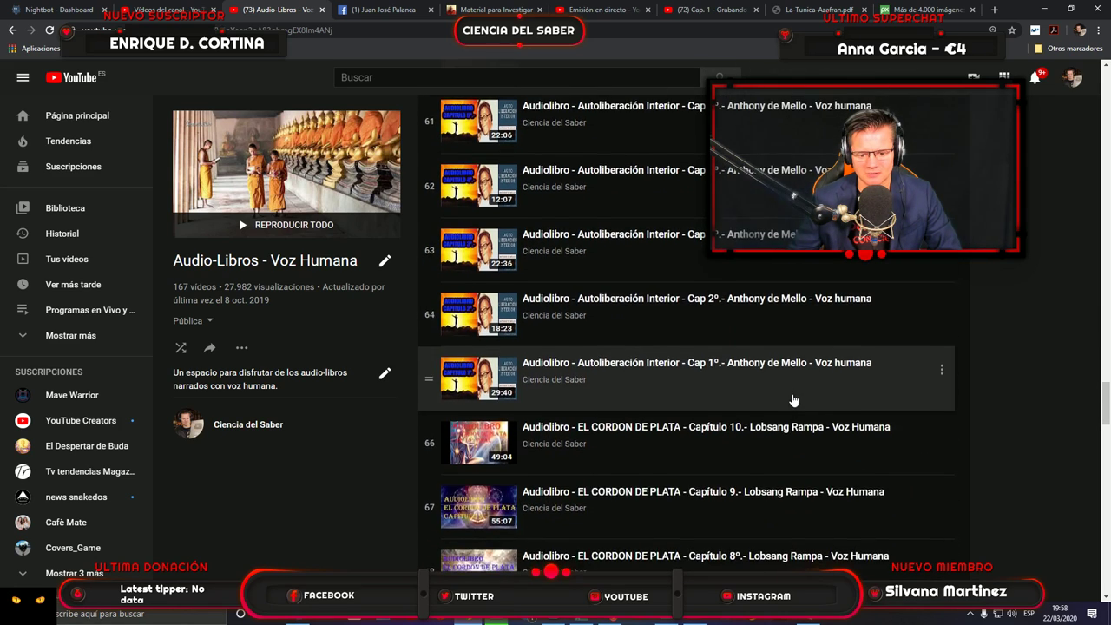
scroll(793, 400, down, 3)
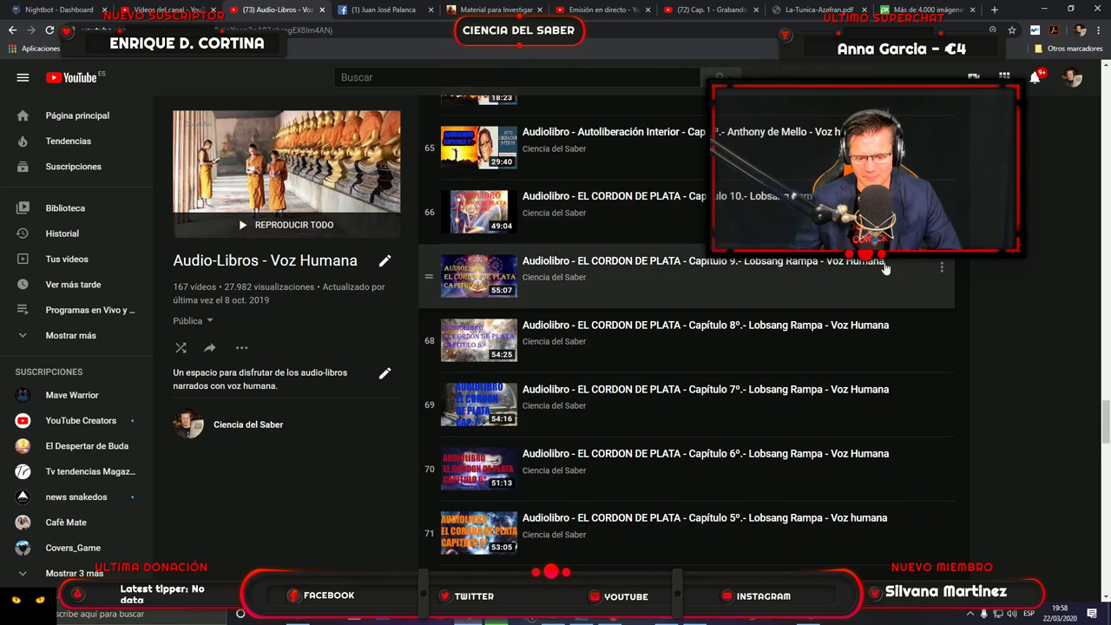
scroll(867, 330, down, 5)
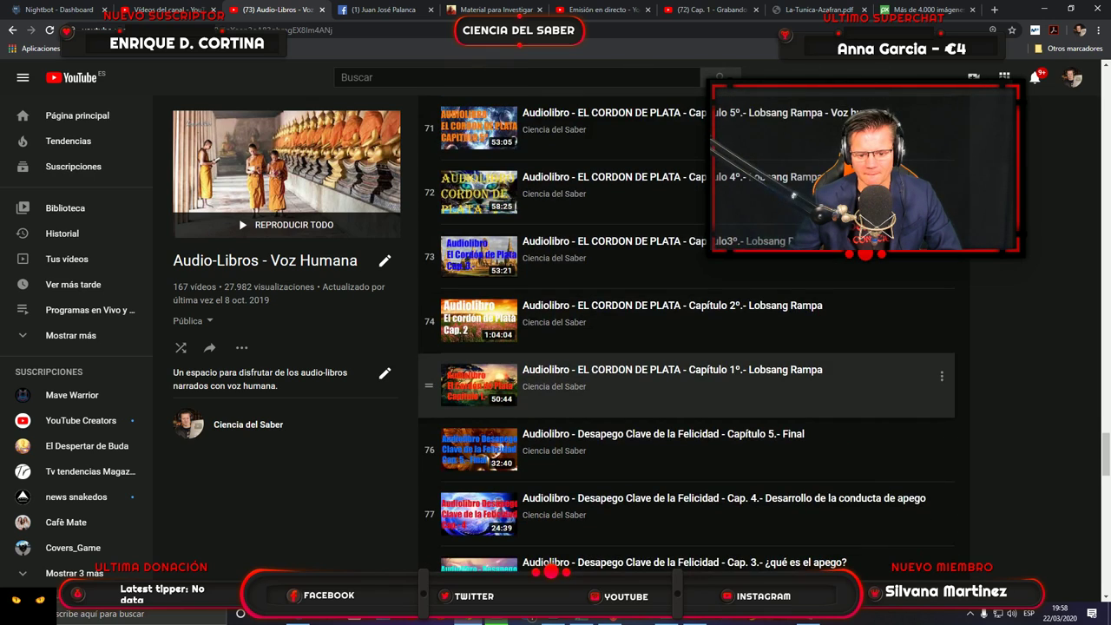
scroll(686, 413, down, 5)
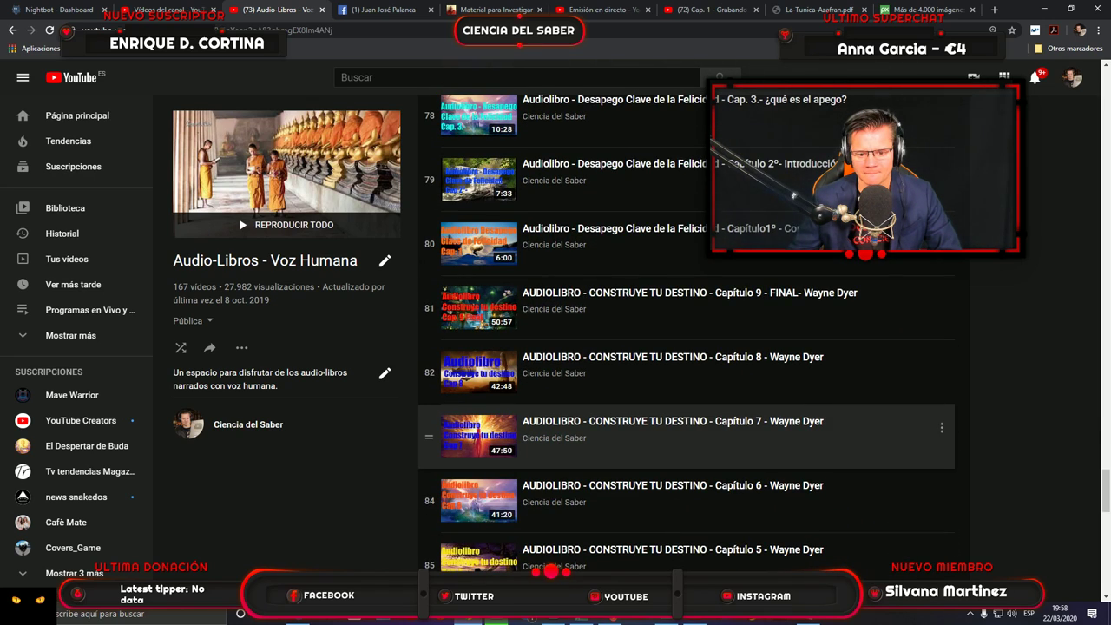
scroll(814, 415, down, 5)
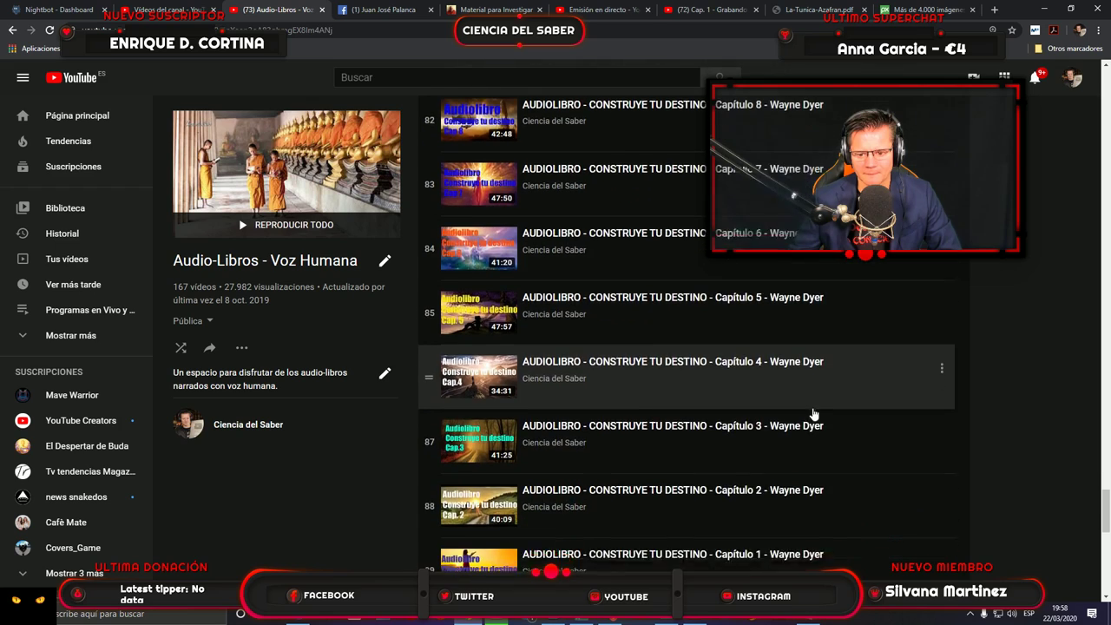
scroll(814, 415, down, 5)
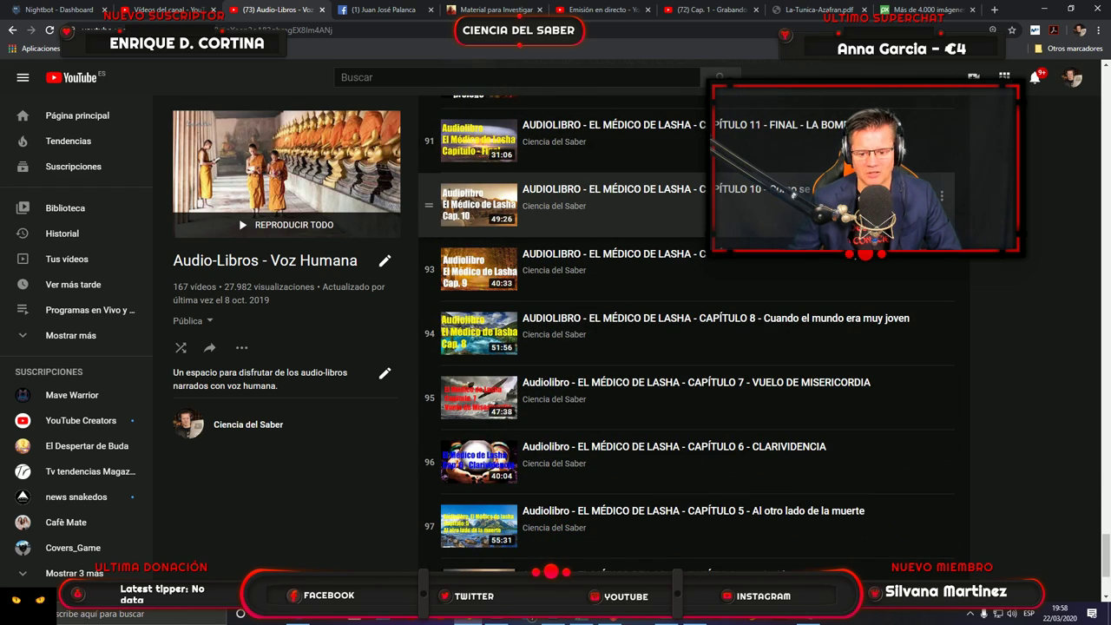
scroll(767, 387, down, 2)
scroll(767, 387, down, 4)
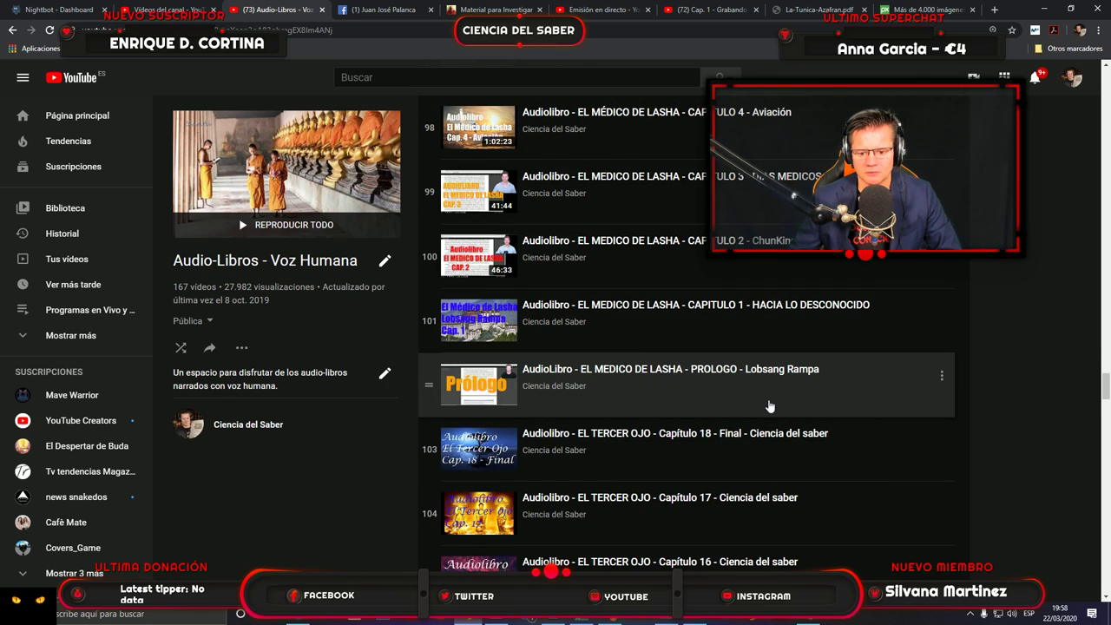
scroll(767, 405, down, 2)
scroll(761, 339, down, 3)
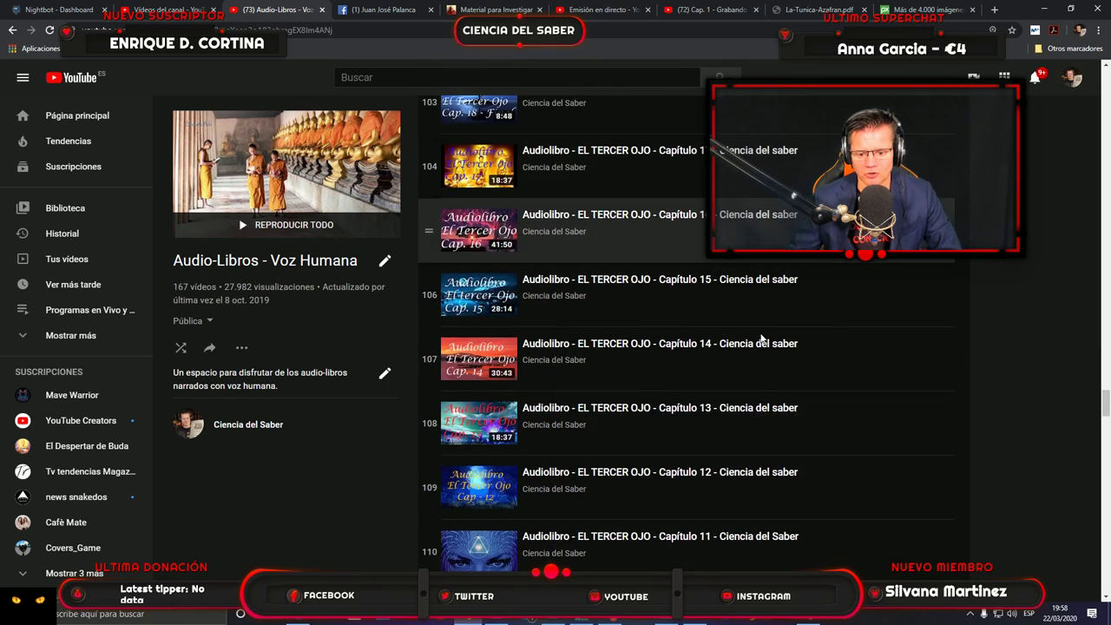
scroll(761, 339, down, 3)
scroll(761, 336, down, 6)
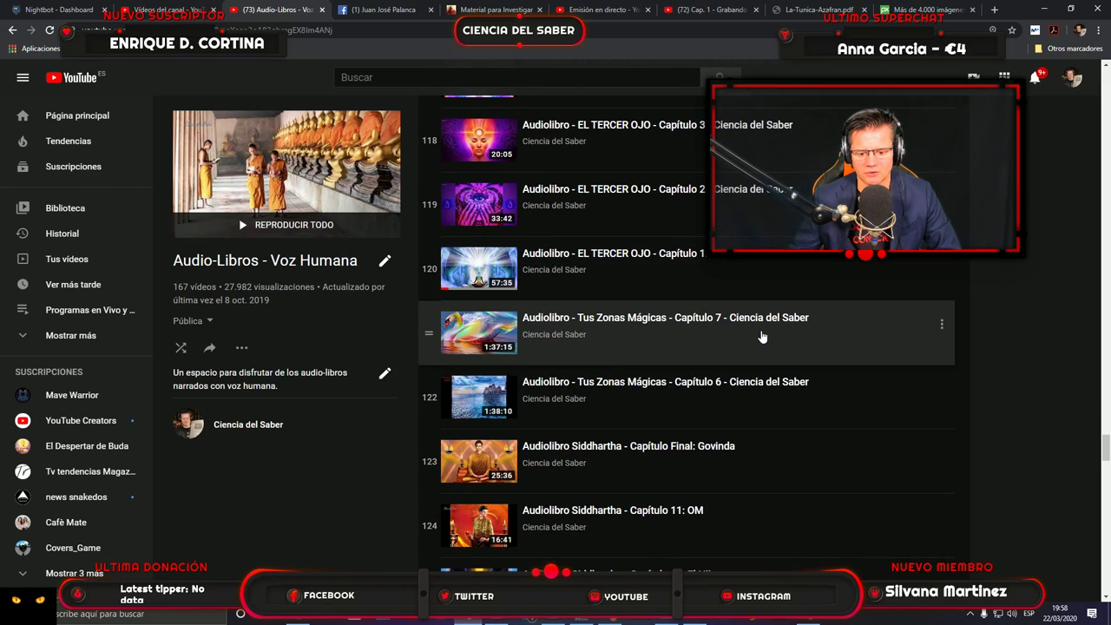
scroll(761, 335, down, 10)
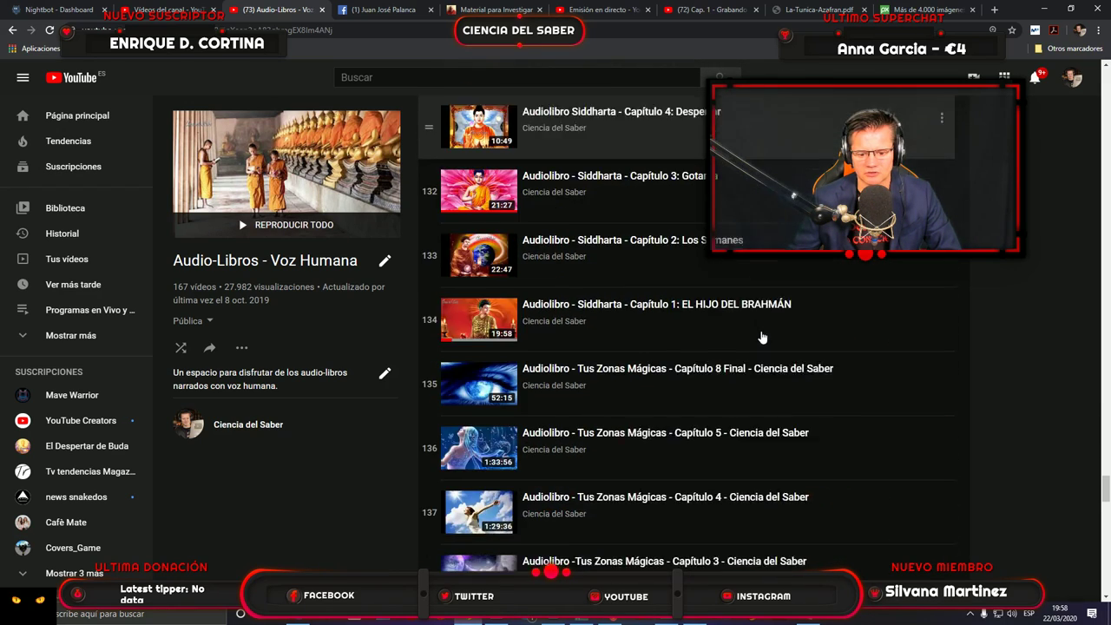
scroll(761, 335, down, 7)
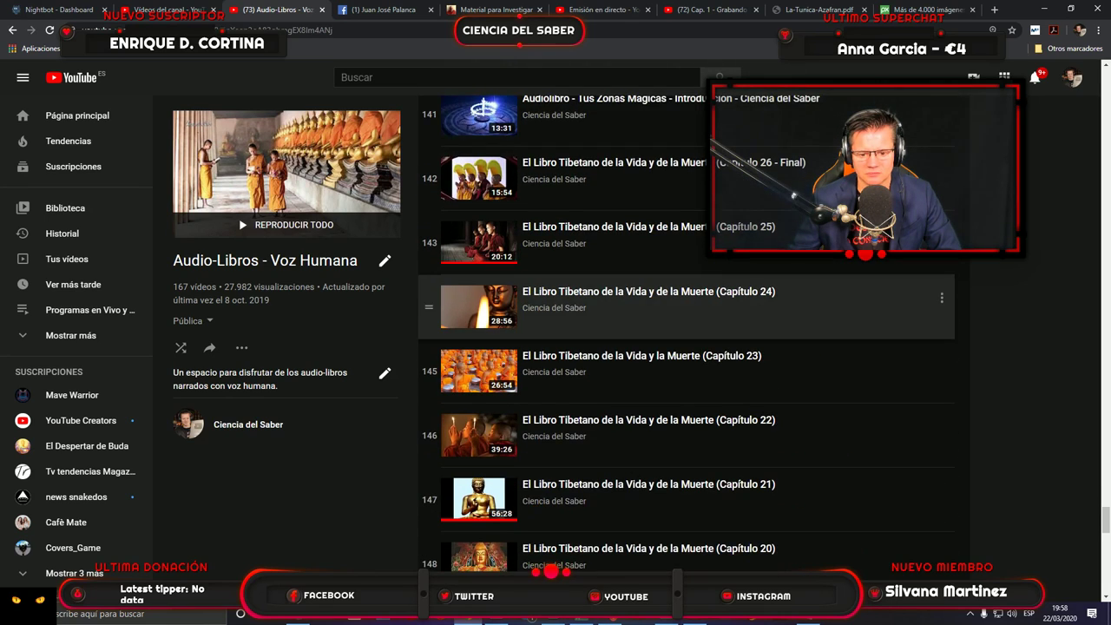
scroll(676, 347, down, 14)
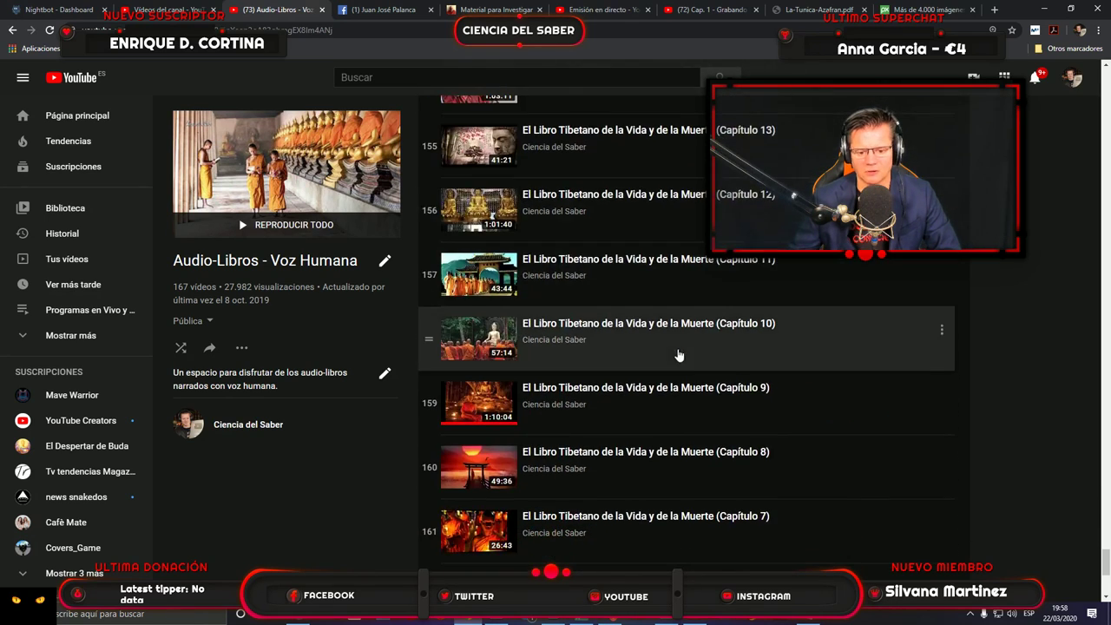
scroll(678, 355, up, 19)
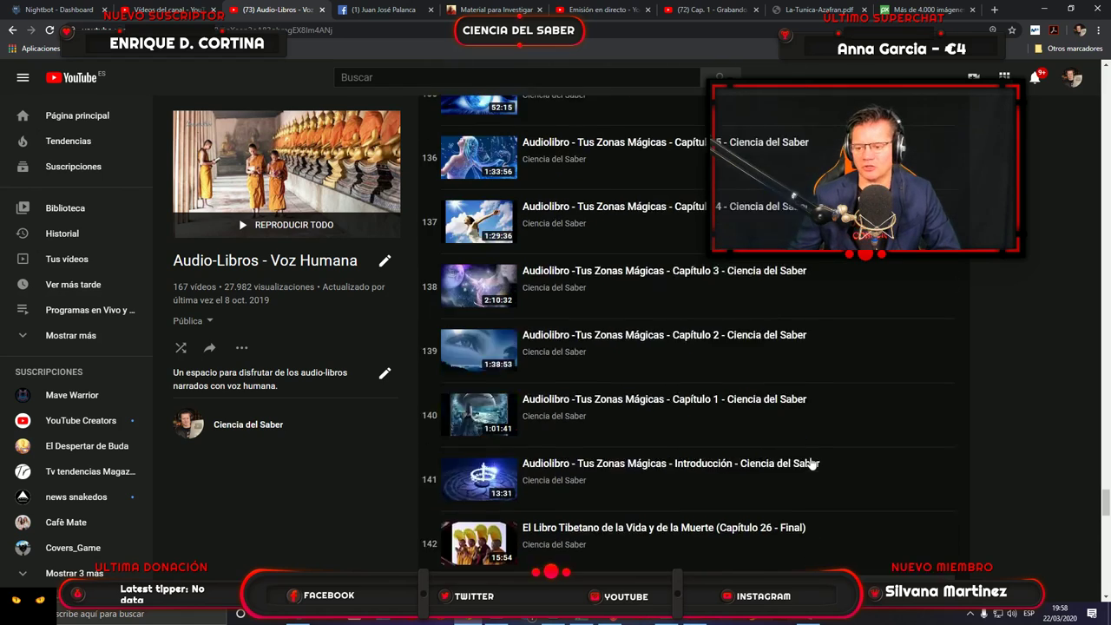
Return to the start of the playlist and bring up chapter two in the La-Tunica-Azafran PDF.
scroll(811, 464, up, 5)
drag(1104, 490, 1104, 91)
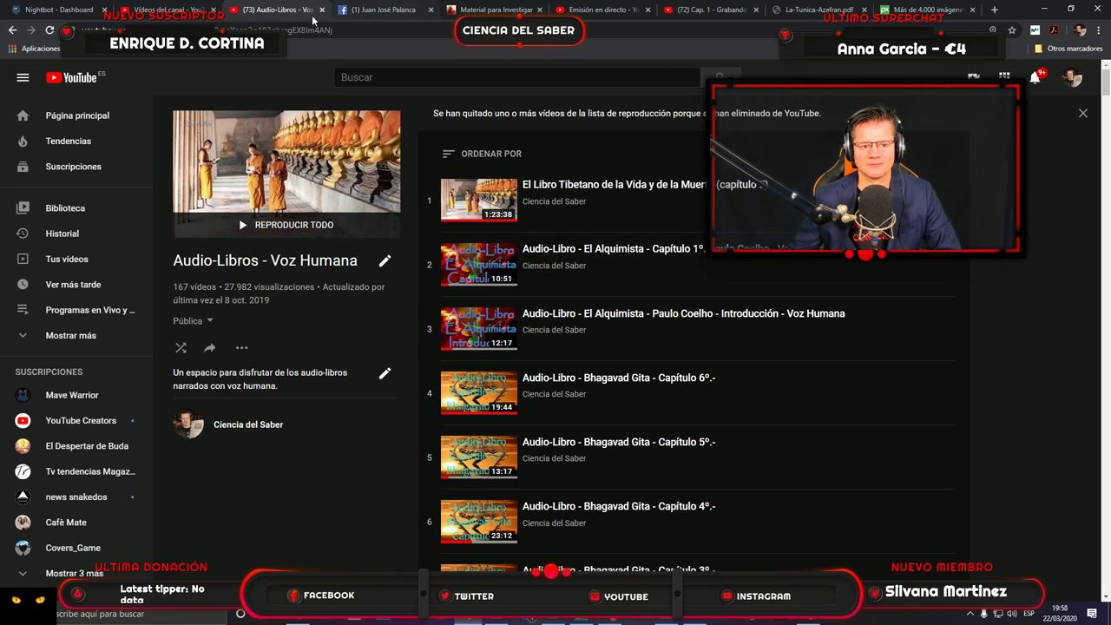
click(833, 17)
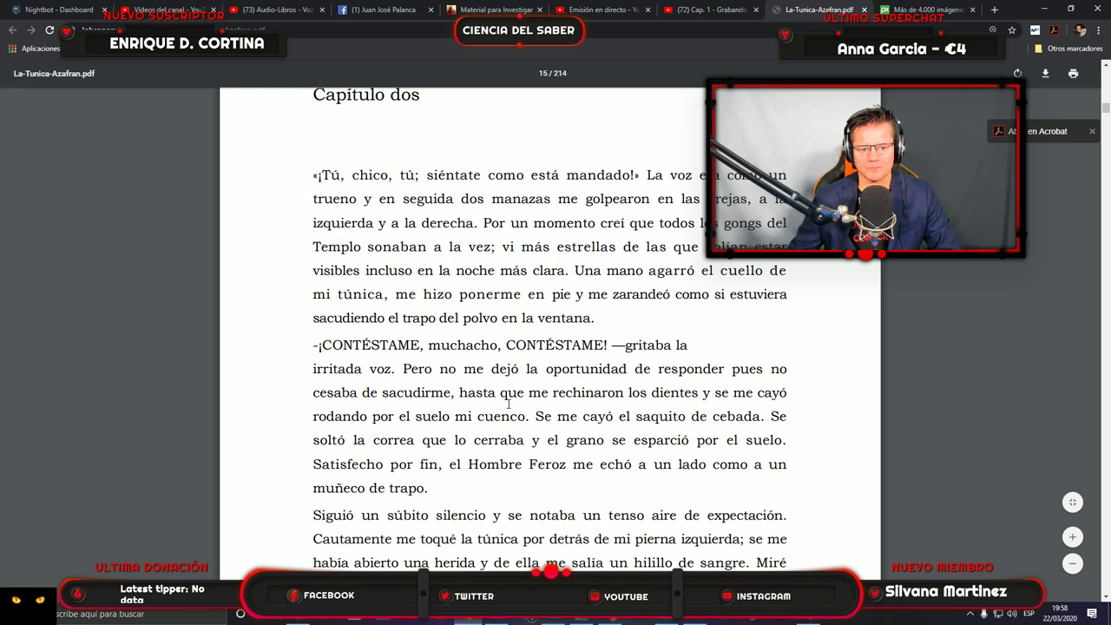
scroll(508, 403, up, 1)
Switch to Premiere Pro, save the chapter 1 project and close the program.
key(alt+Tab)
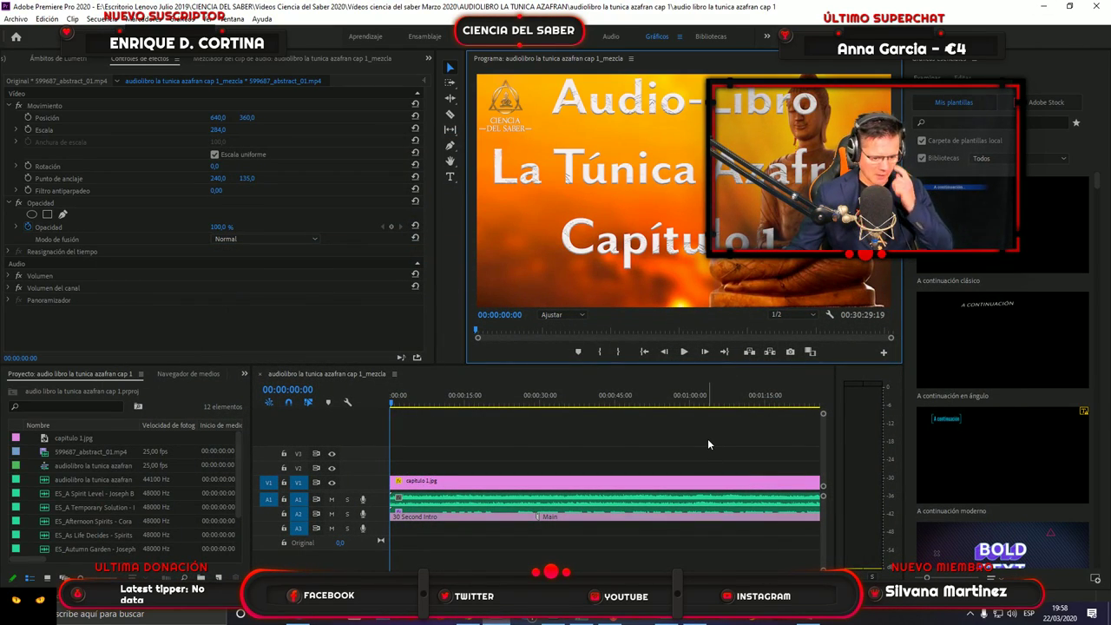
click(14, 20)
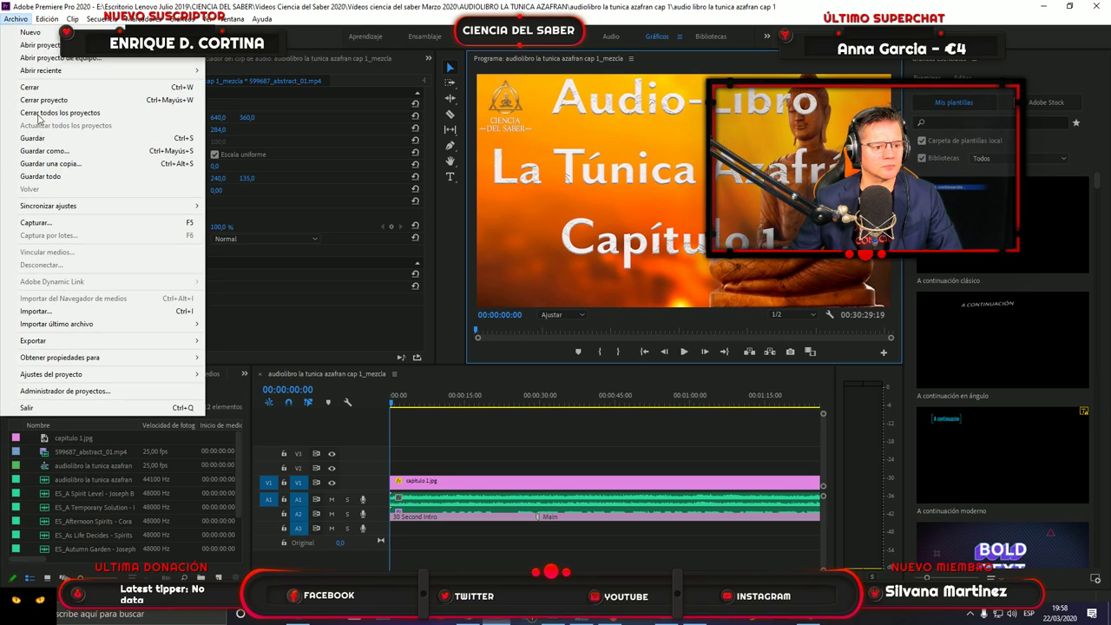
click(35, 138)
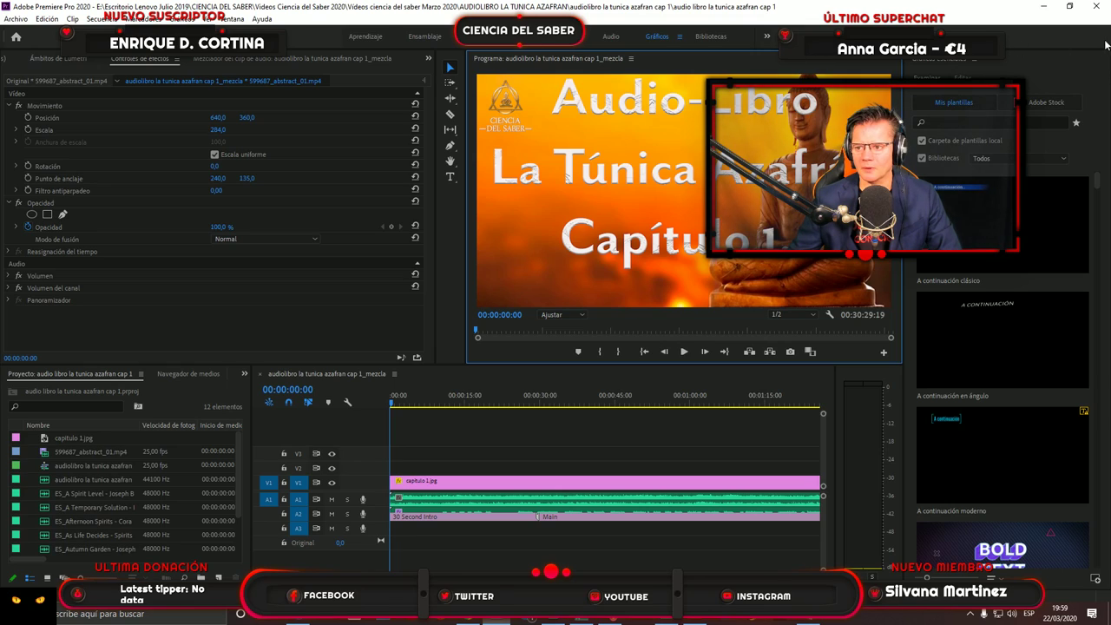
click(1099, 7)
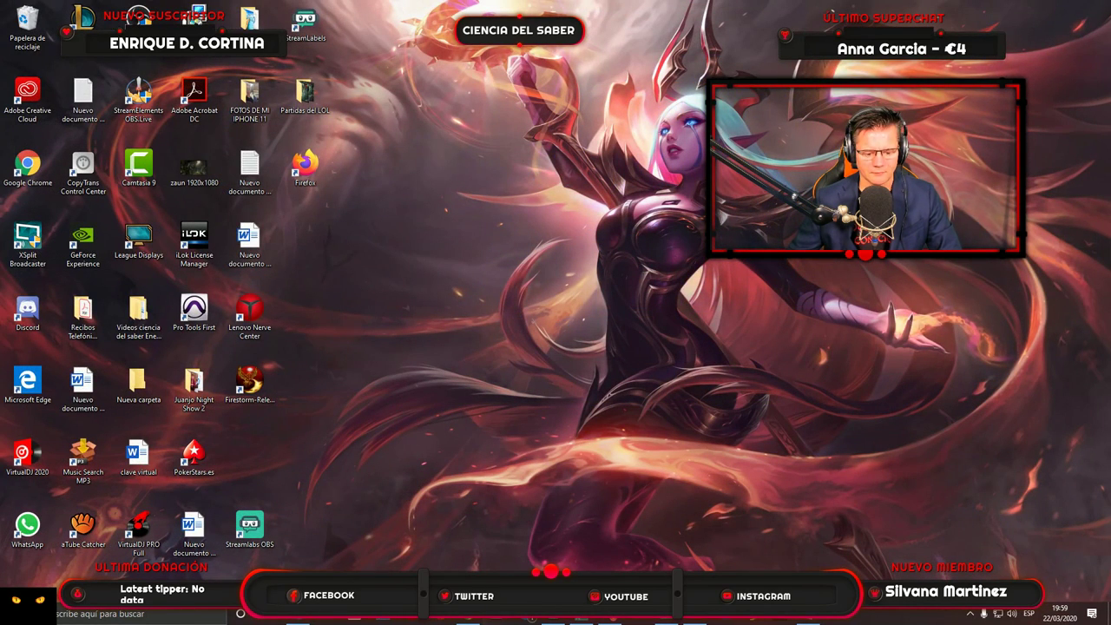
Open File Explorer and go to AUDIOLIBRO LA TUNICA AZAFRAN inside "Videos ciencia del saber Marzo 2020", under CIENCIA DEL SABER on drive E:.
key(super+e)
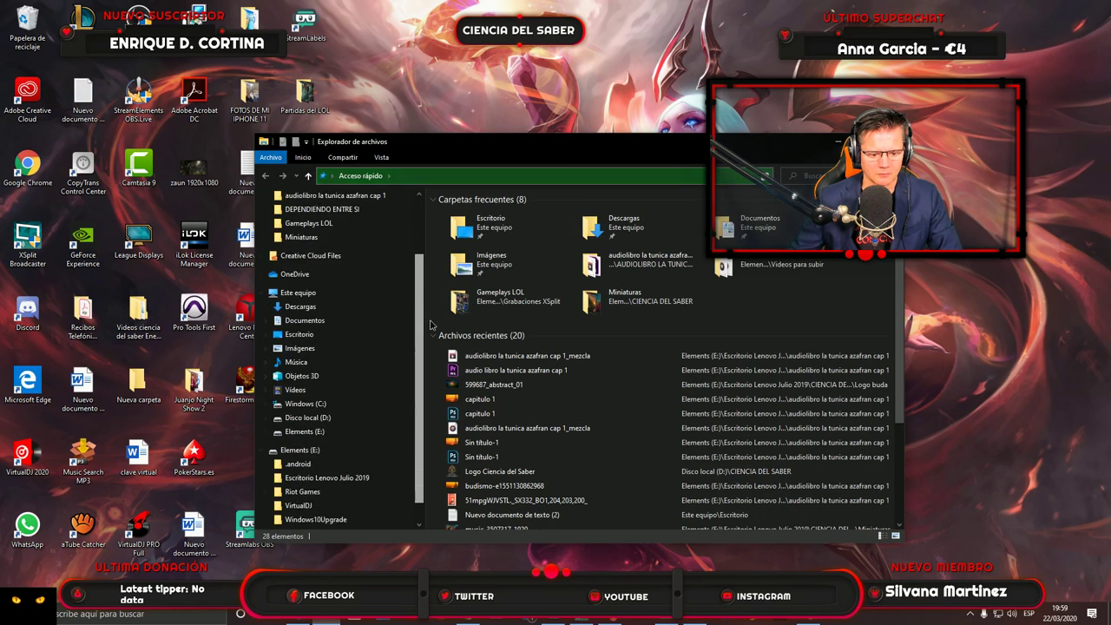
scroll(347, 364, down, 3)
click(304, 404)
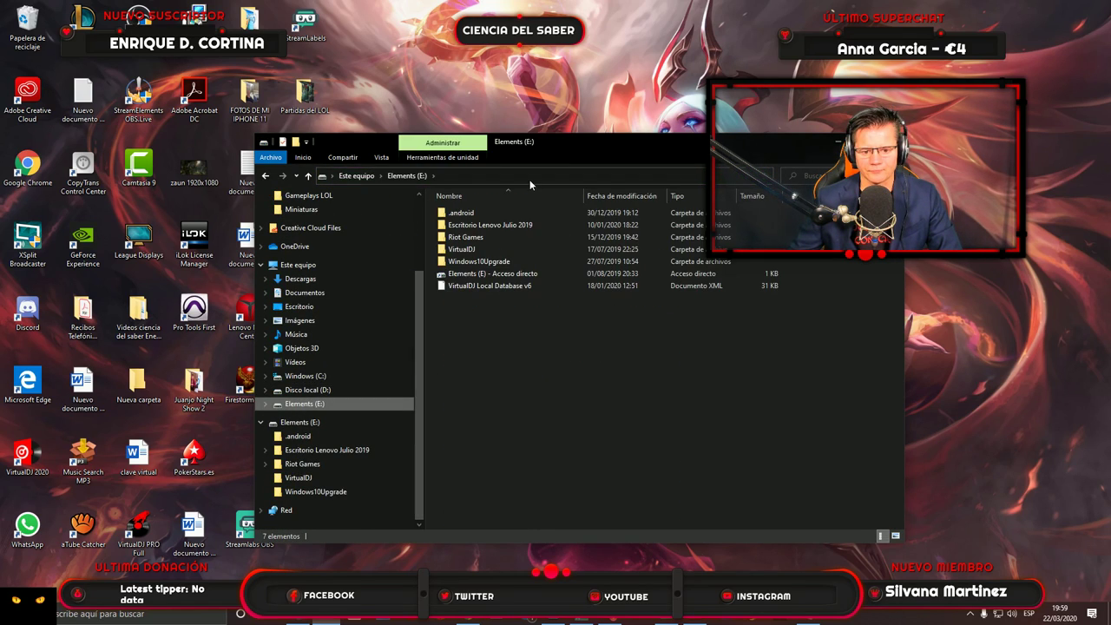
double_click(487, 225)
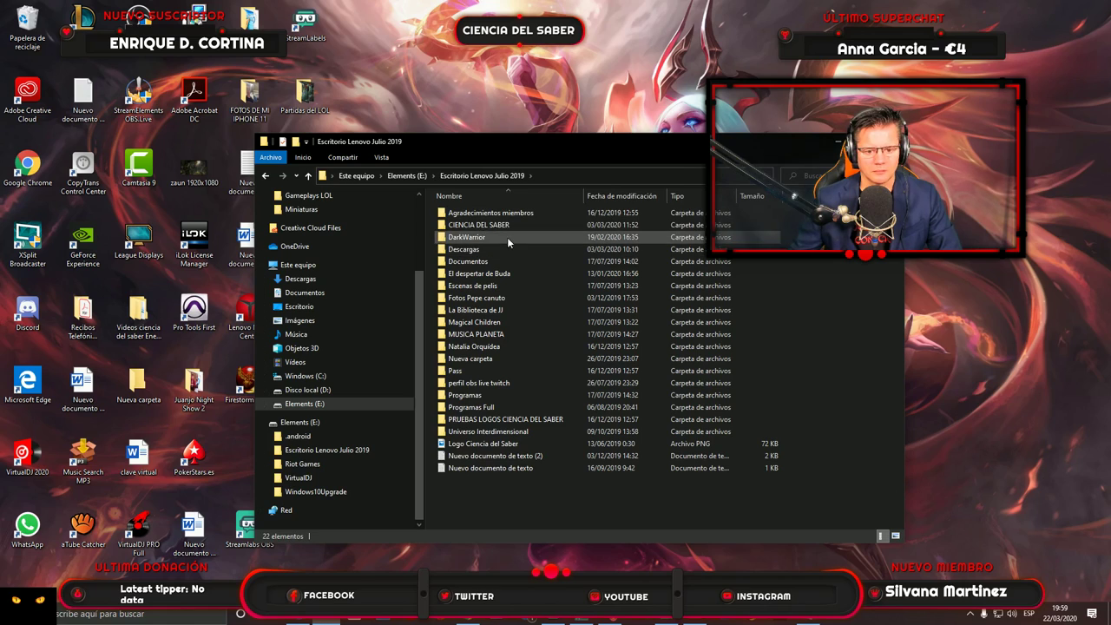
double_click(479, 225)
scroll(587, 350, down, 10)
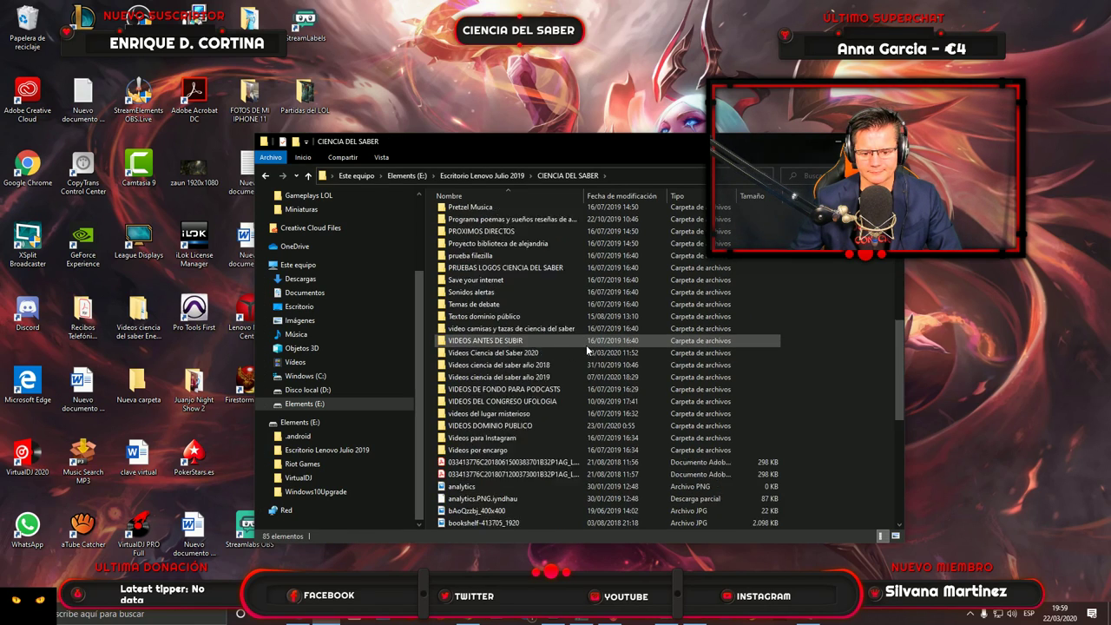
scroll(587, 350, down, 1)
double_click(521, 315)
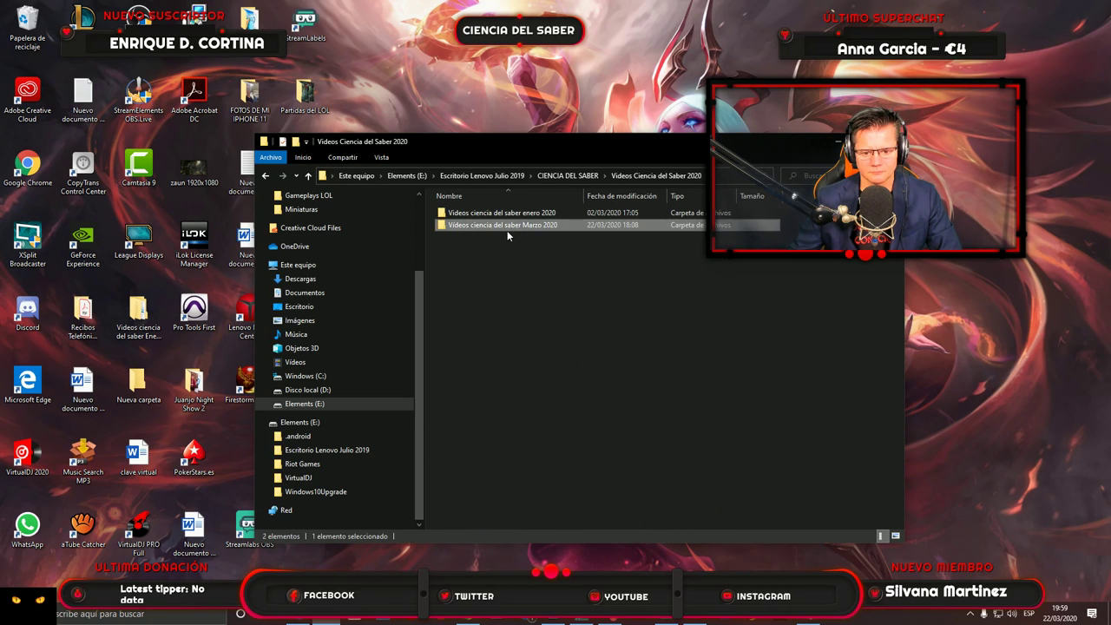
double_click(507, 230)
double_click(499, 213)
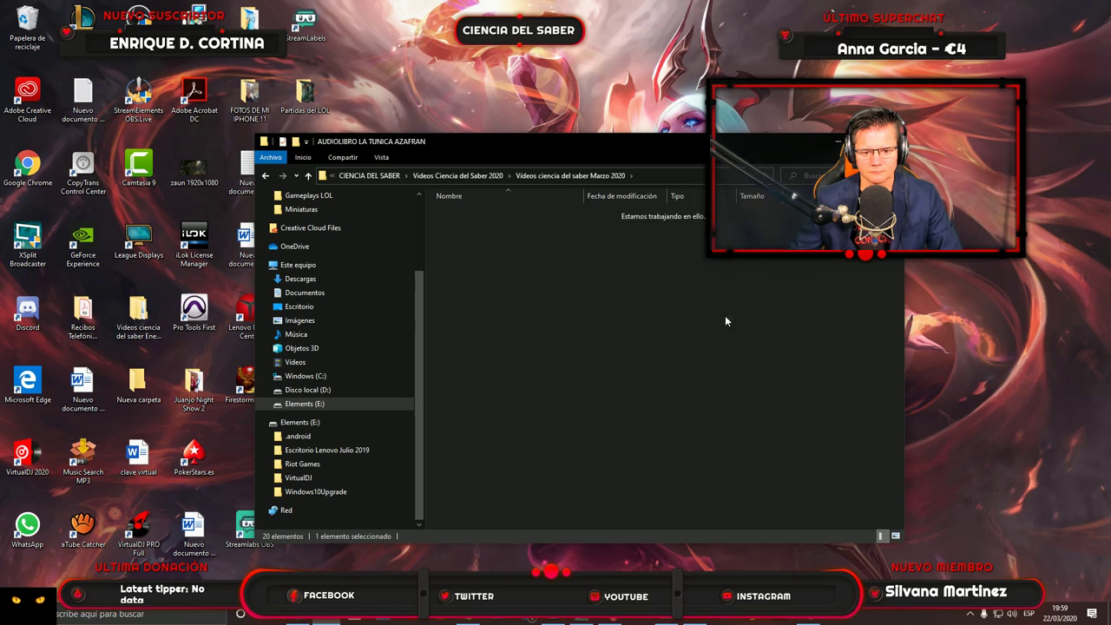
Create a folder named "audiolibro la tunica azafran cap 2" inside AUDIOLIBRO LA TUNICA AZAFRAN.
right_click(487, 327)
mouse_move(540, 459)
click(716, 461)
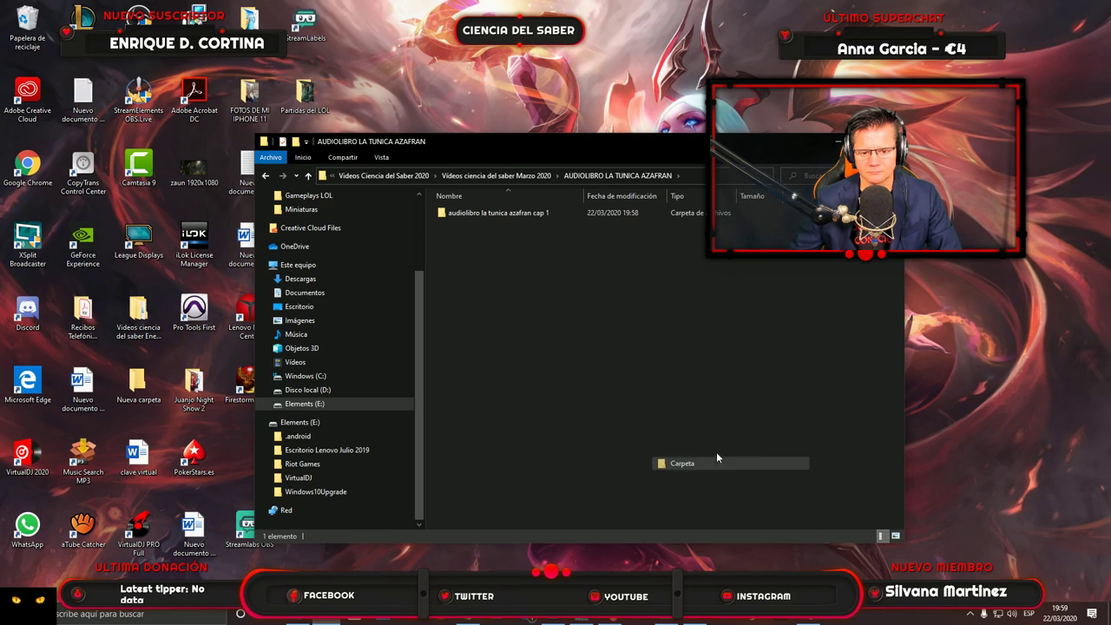
text(aud)
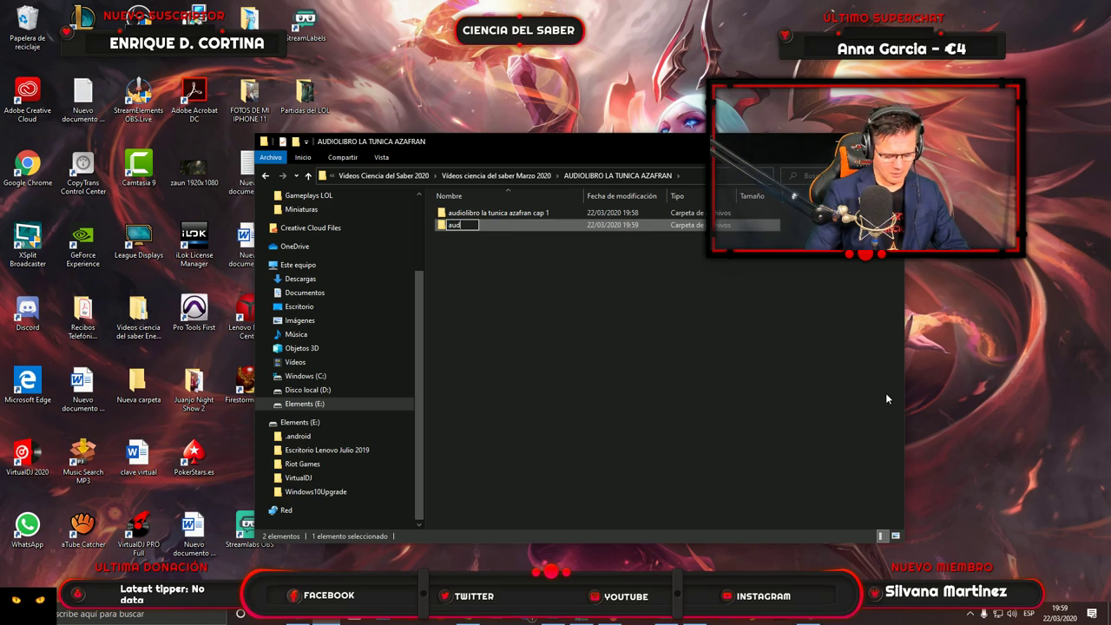
text(io)
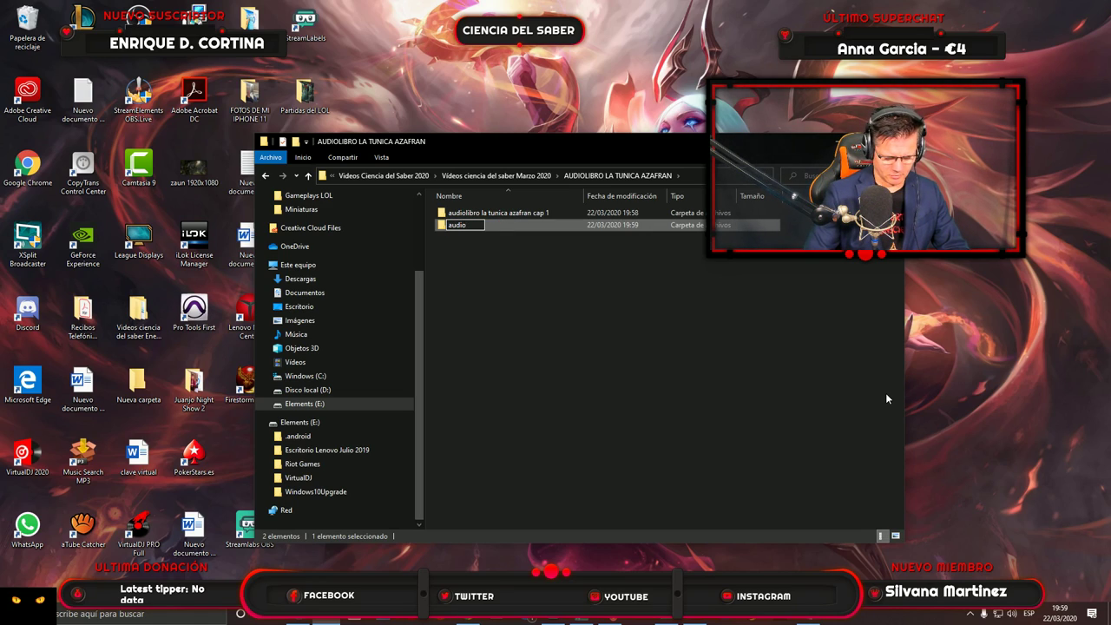
text(libro)
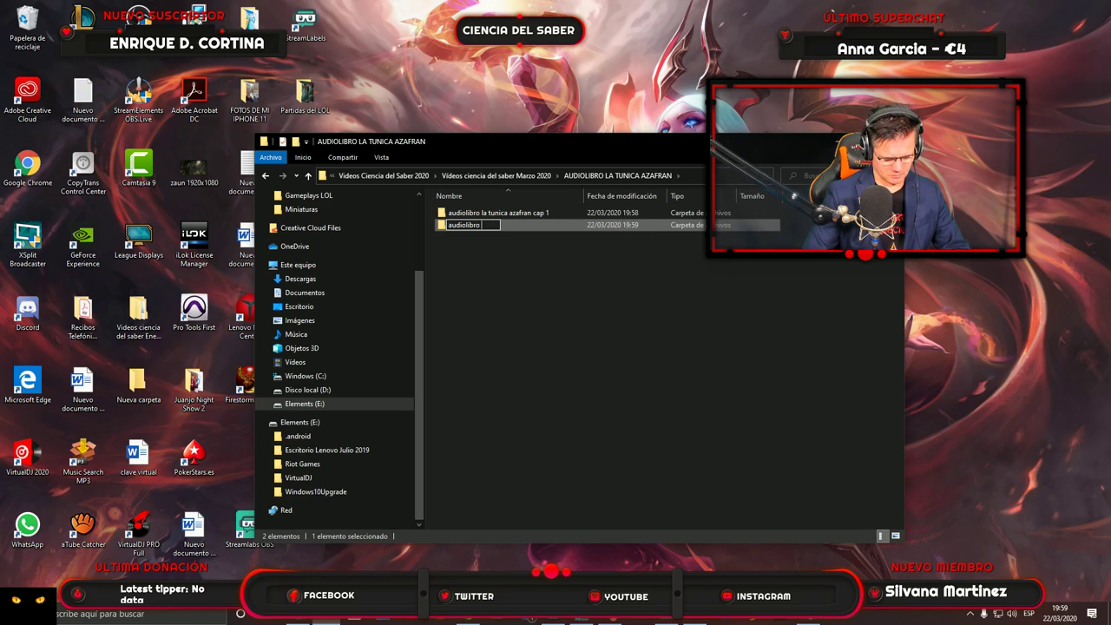
text( la tunica az)
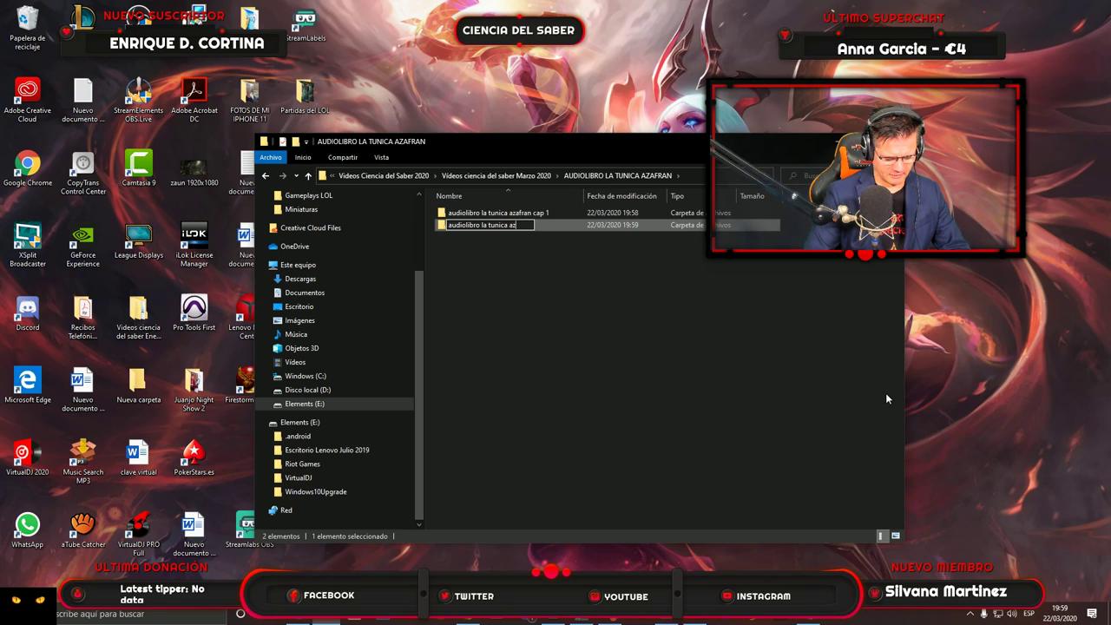
text(afran ca)
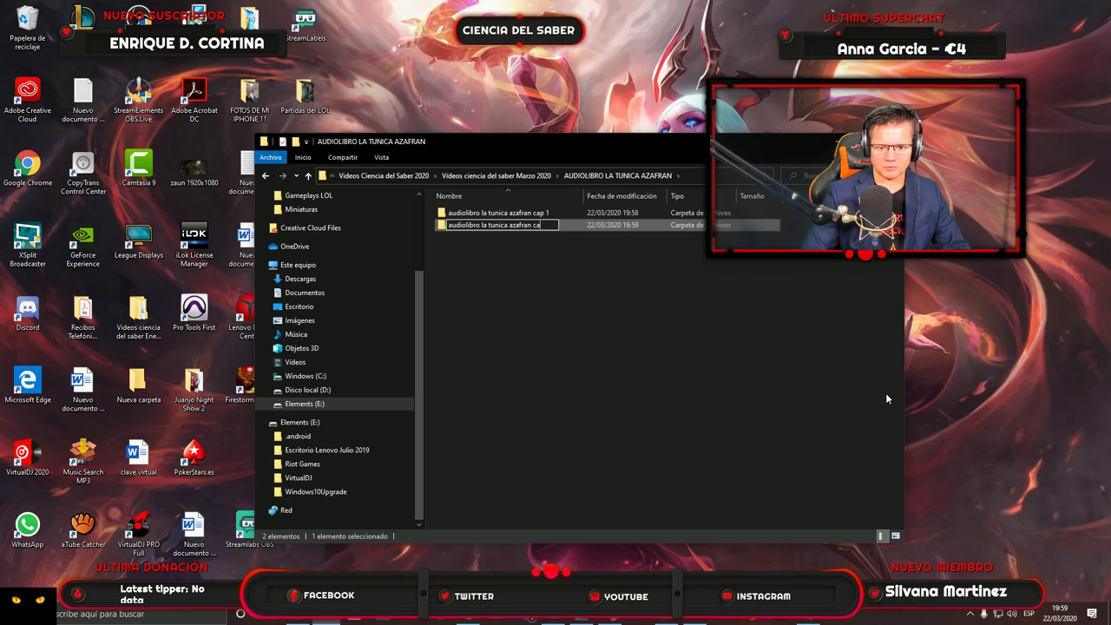
text(p)
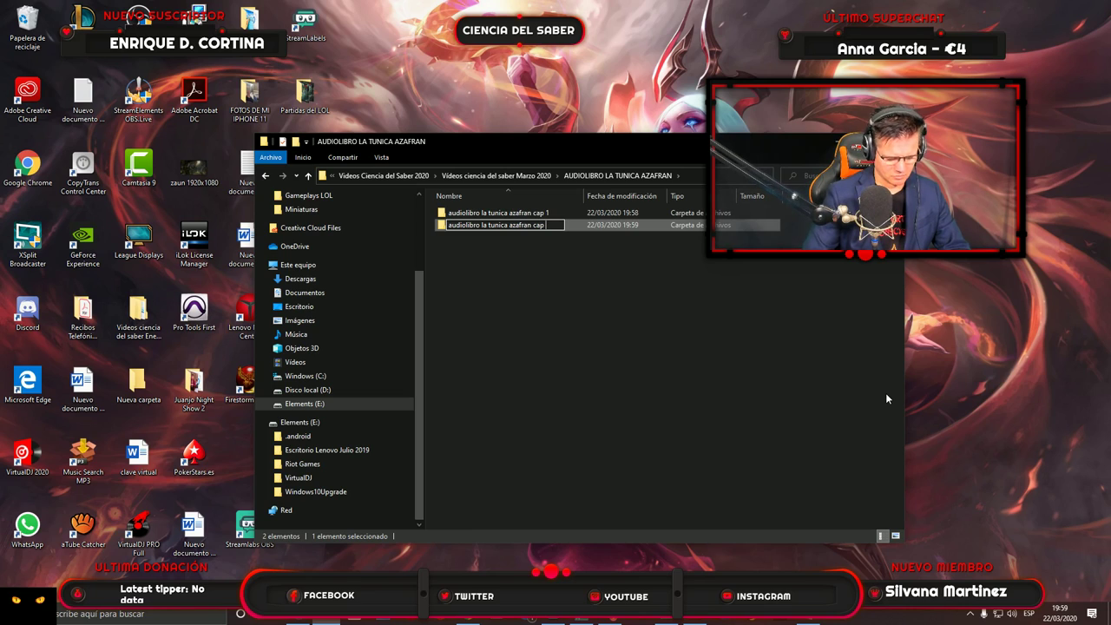
text( 2)
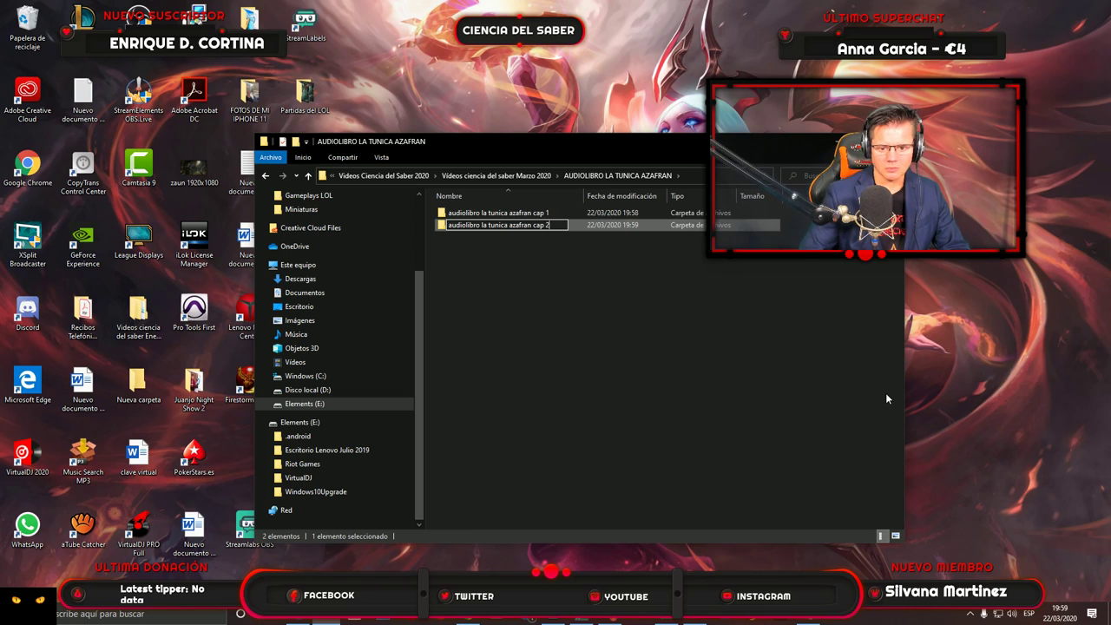
click(651, 380)
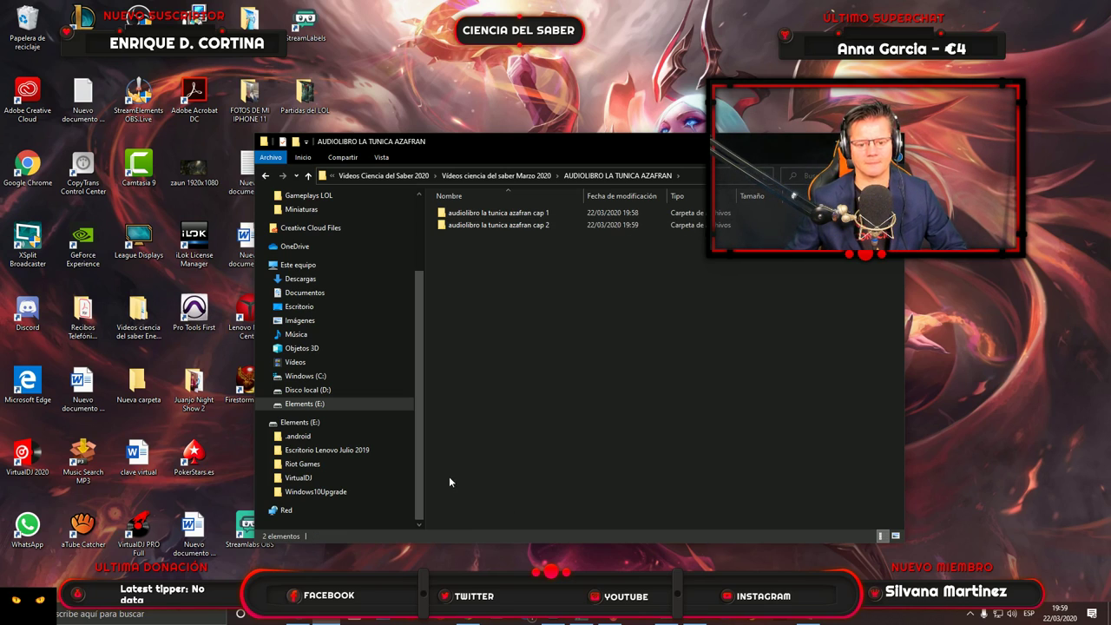
Switch to Audition, save the chapter 1 session and close the program.
click(666, 621)
click(15, 19)
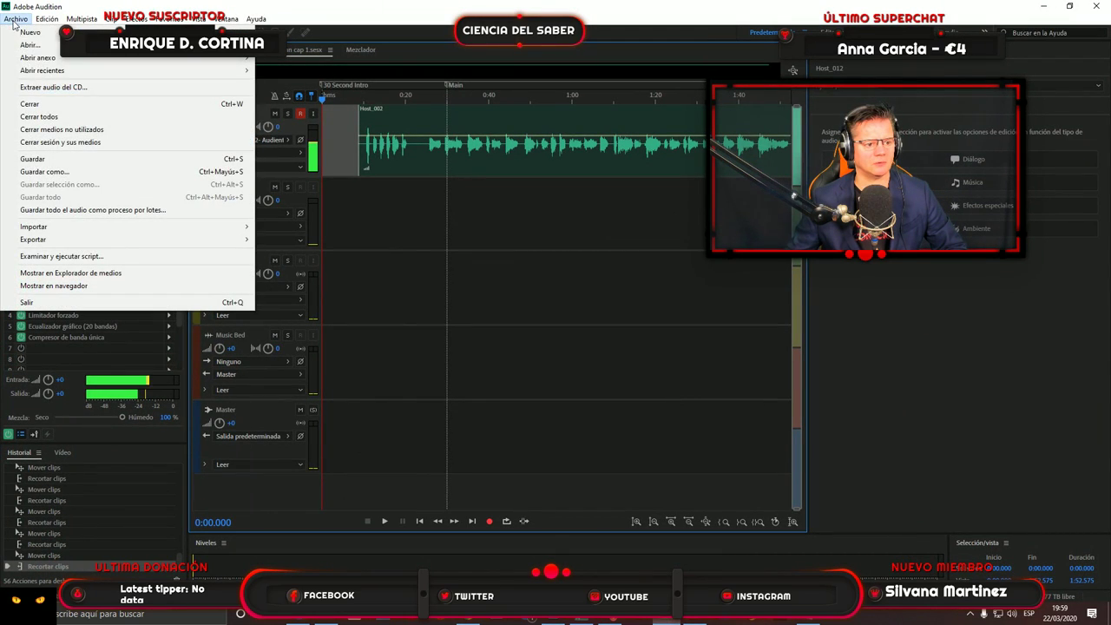
click(32, 159)
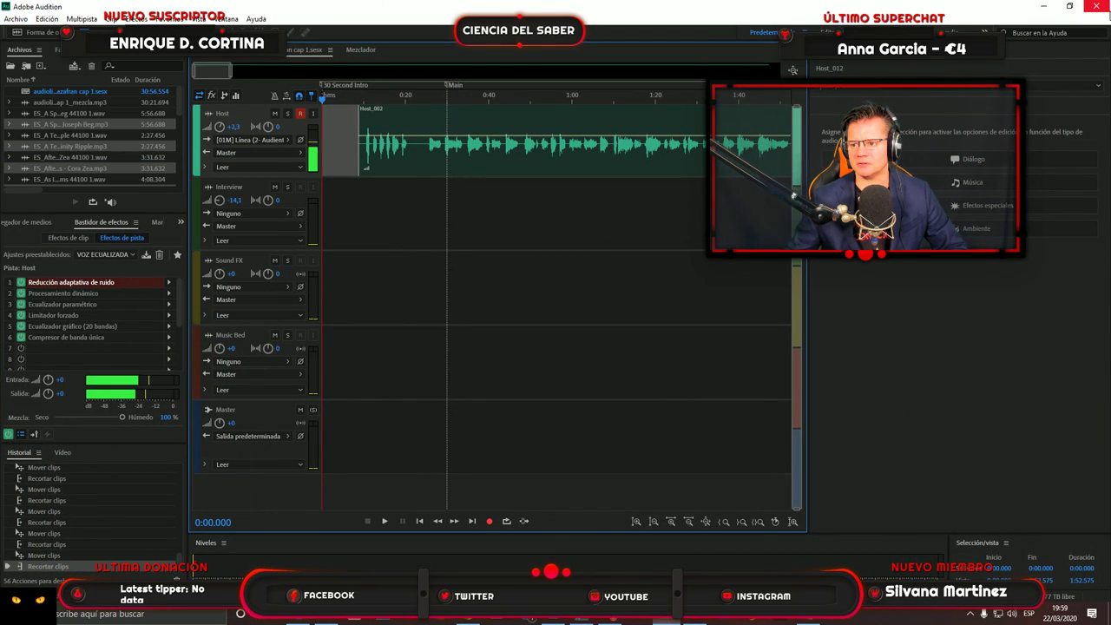
click(665, 622)
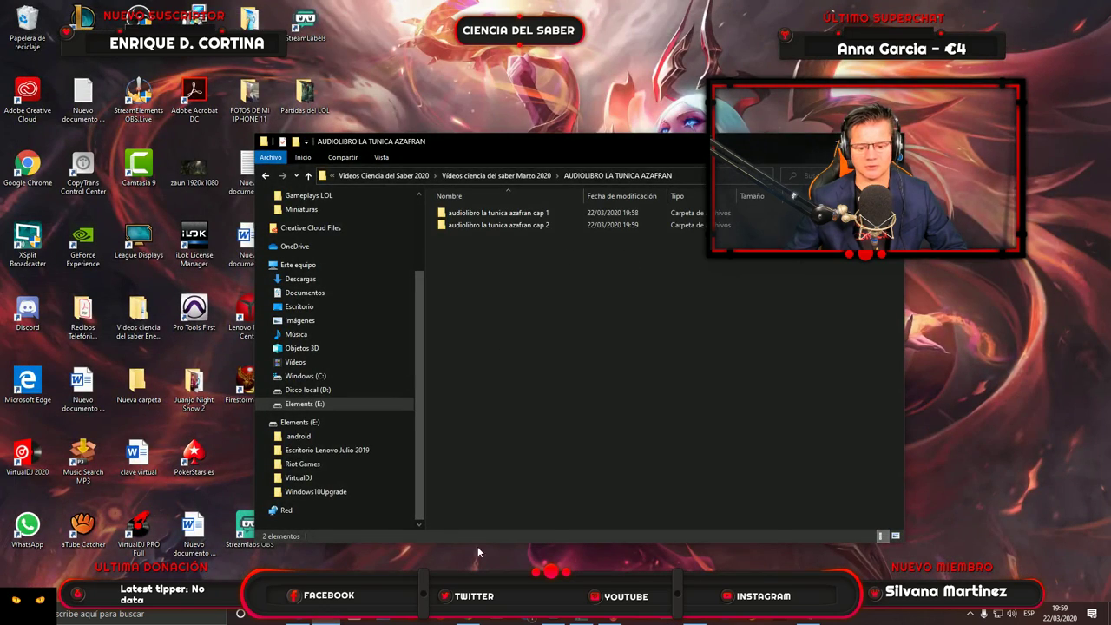
Relaunch Audition and start a new multitrack session named "audiolibro la tunica azafran cap 2".
drag(605, 153, 636, 122)
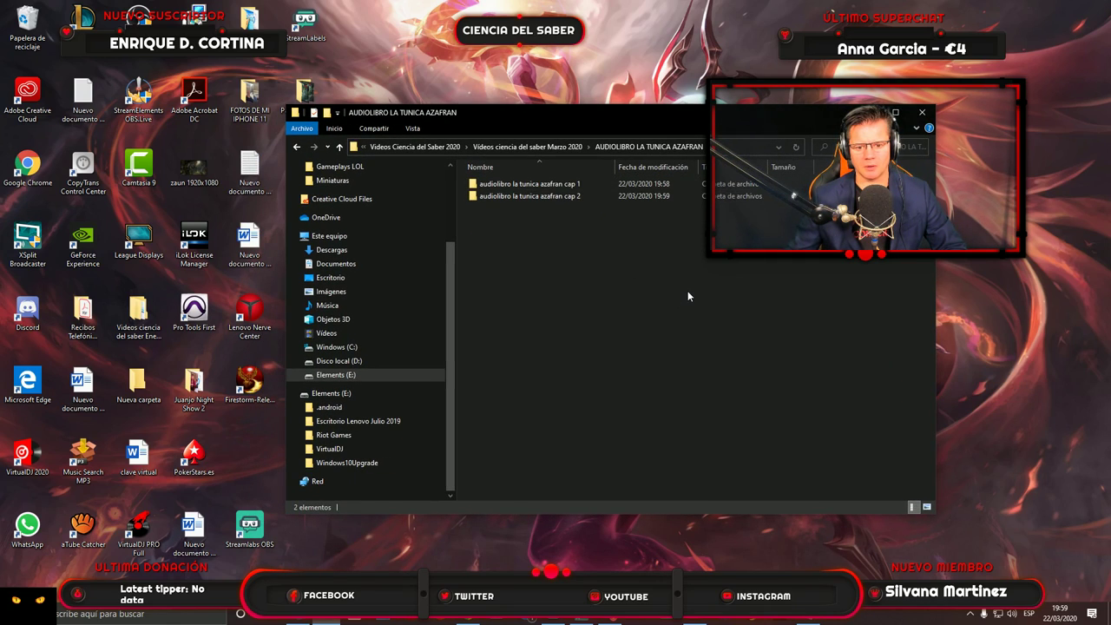
click(670, 621)
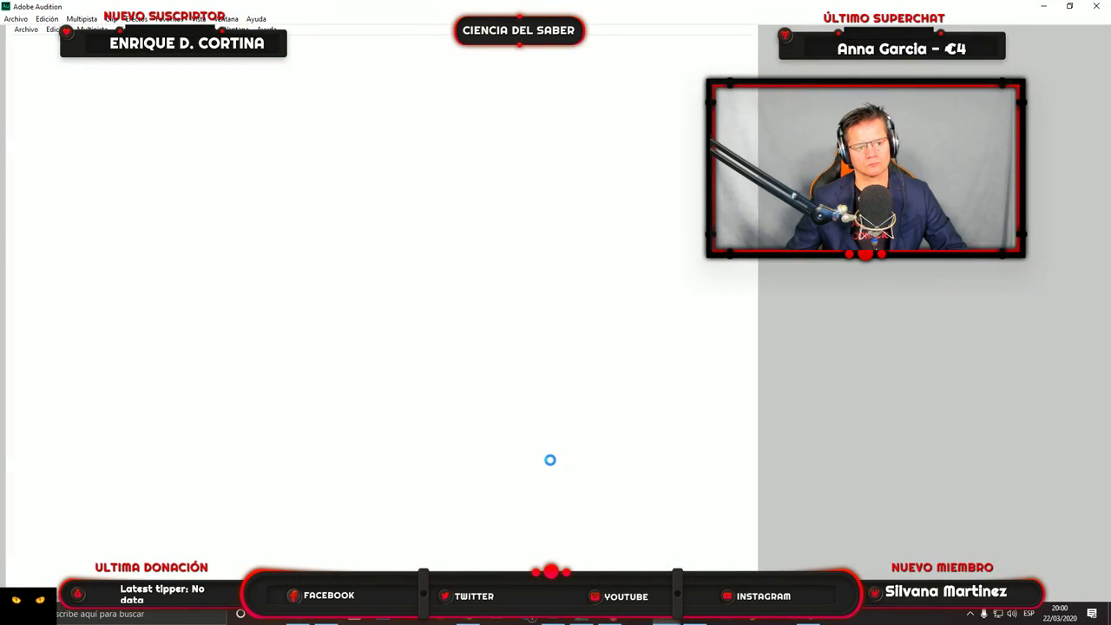
key(ctrl+n)
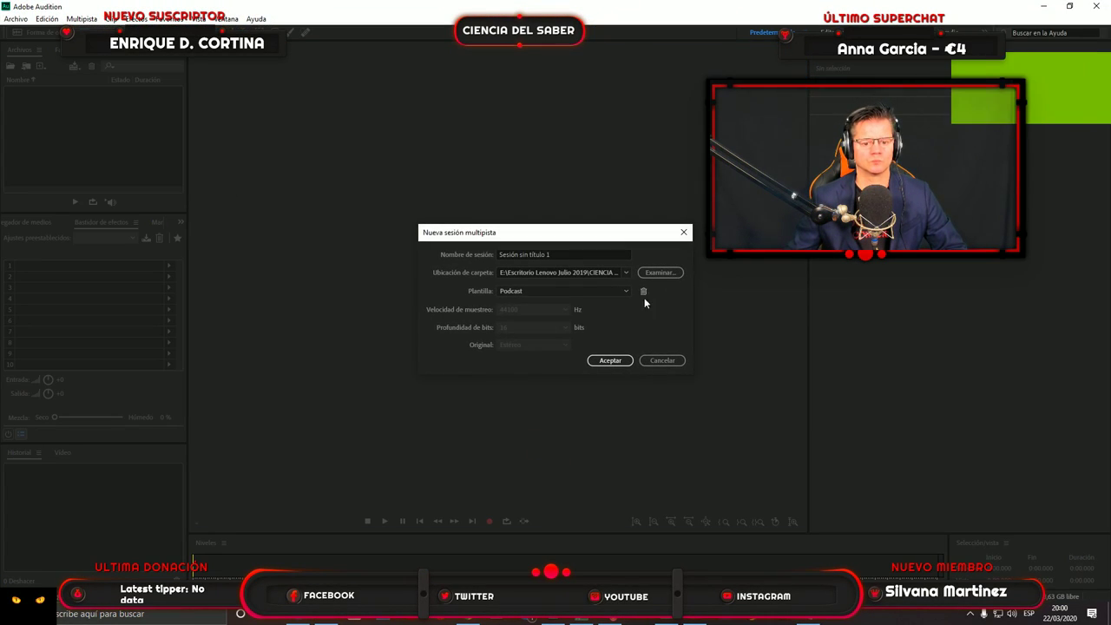
click(564, 254)
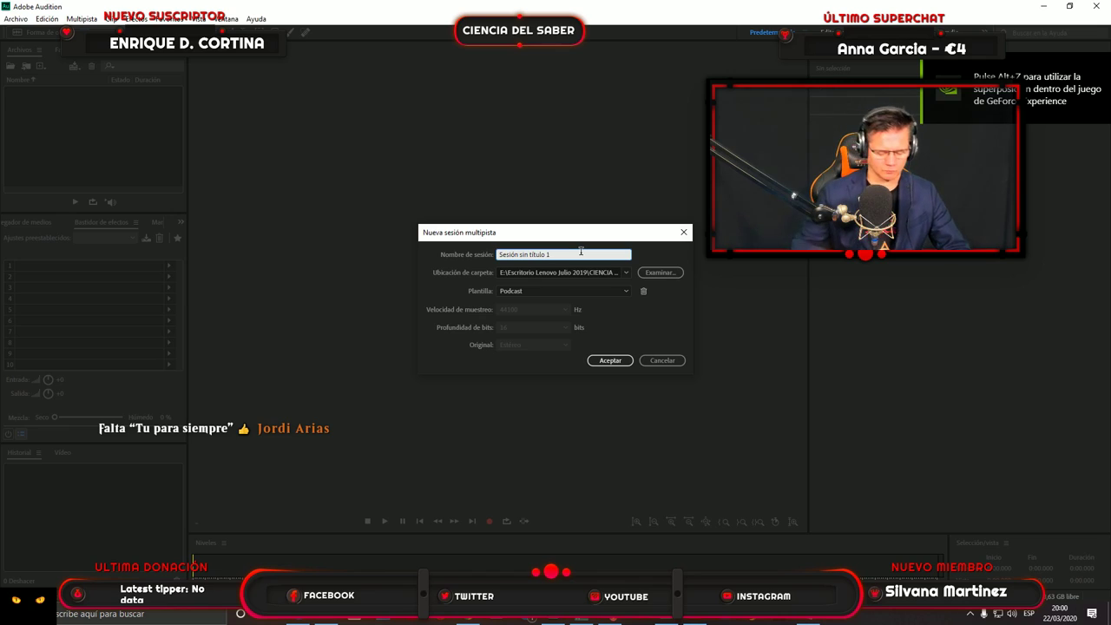
text(audio)
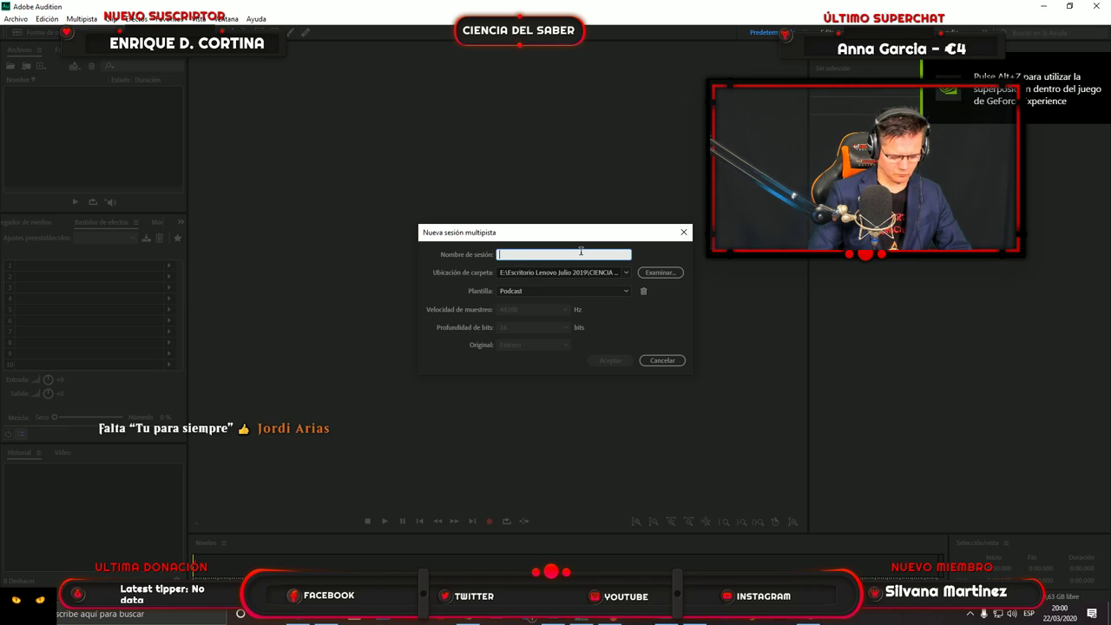
text(libro)
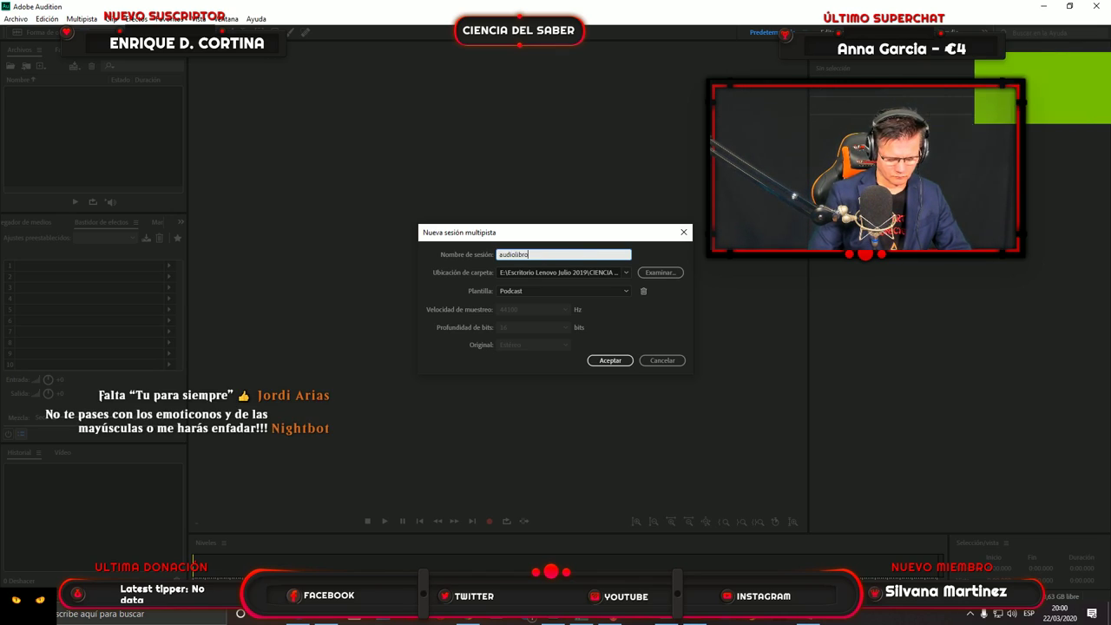
text( la tunica azafra)
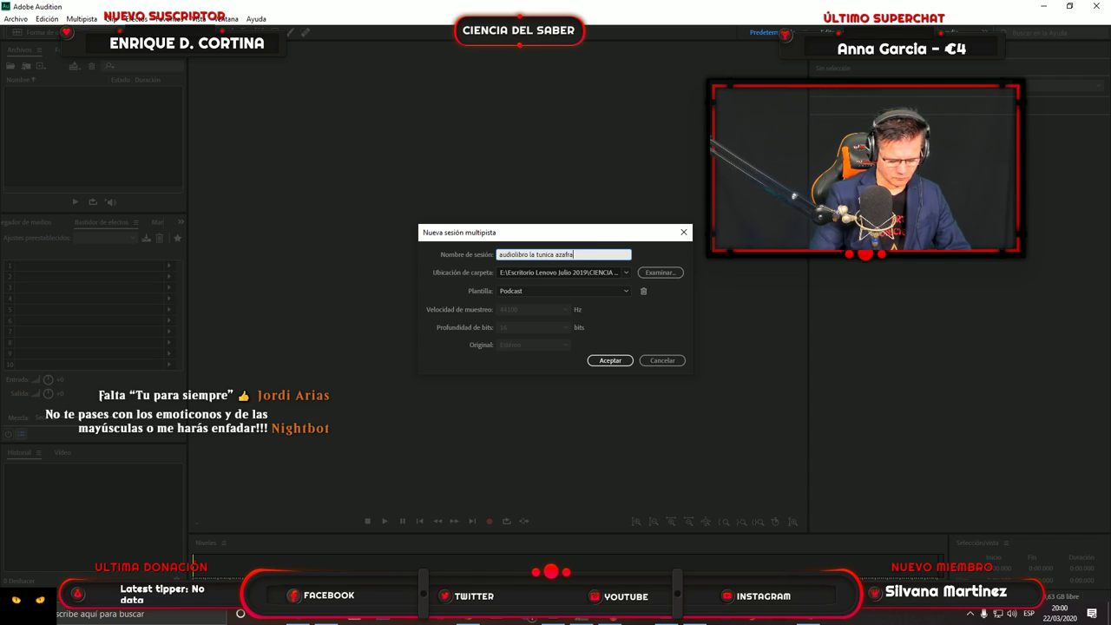
text(n cap 2)
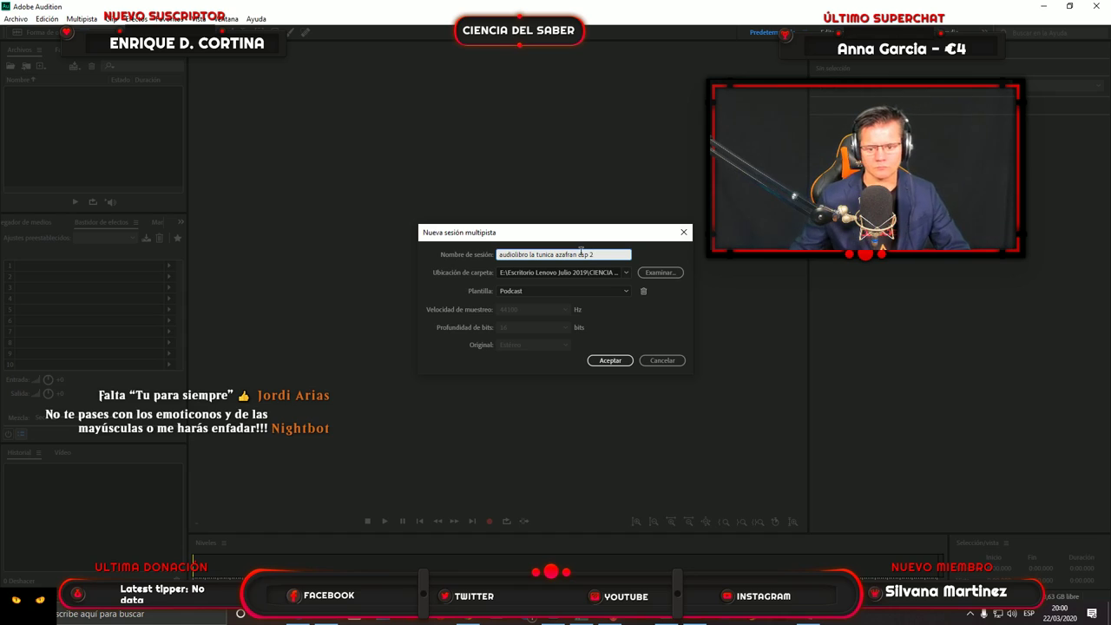
Browse for the session location and go to "Videos ciencia del saber Marzo 2020" inside CIENCIA DEL SABER on drive E:.
click(658, 273)
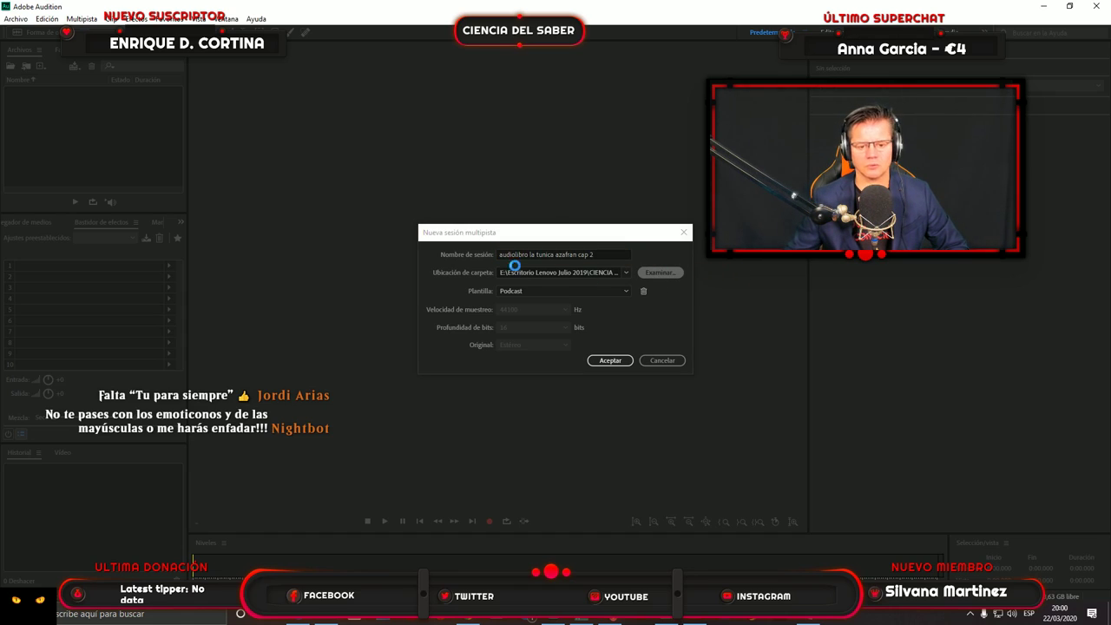
scroll(348, 330, down, 1)
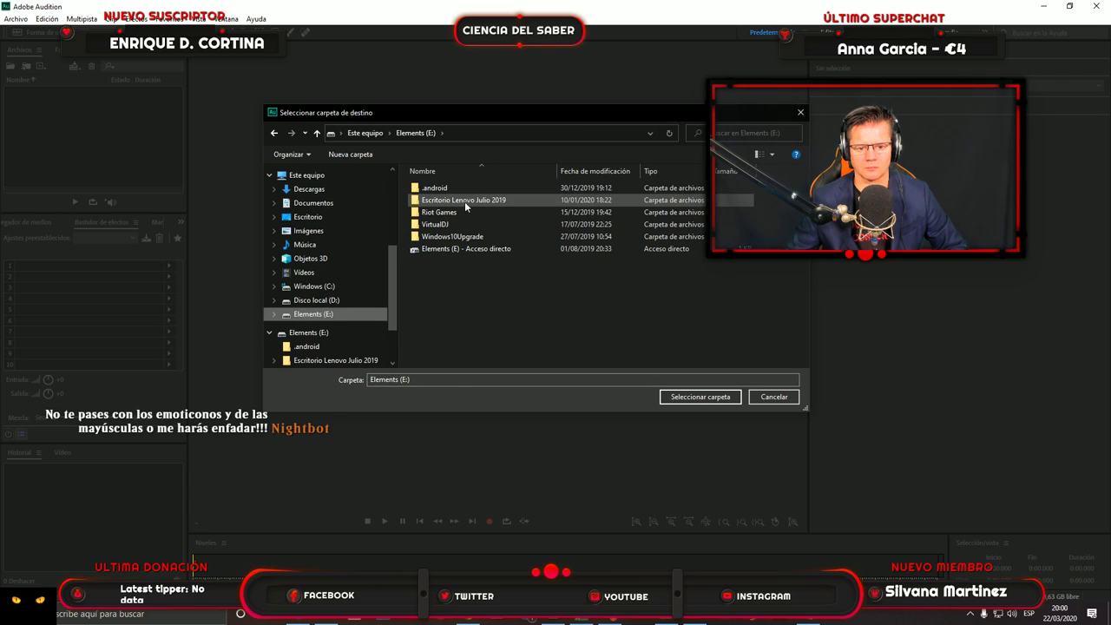
double_click(464, 201)
double_click(479, 201)
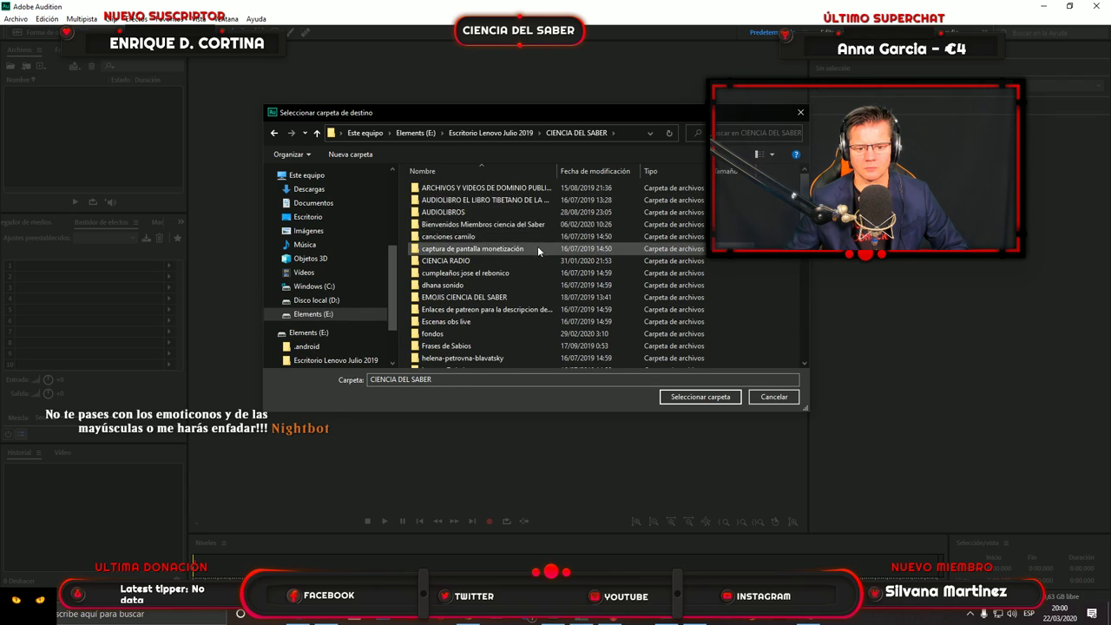
scroll(537, 245, down, 3)
scroll(545, 255, down, 3)
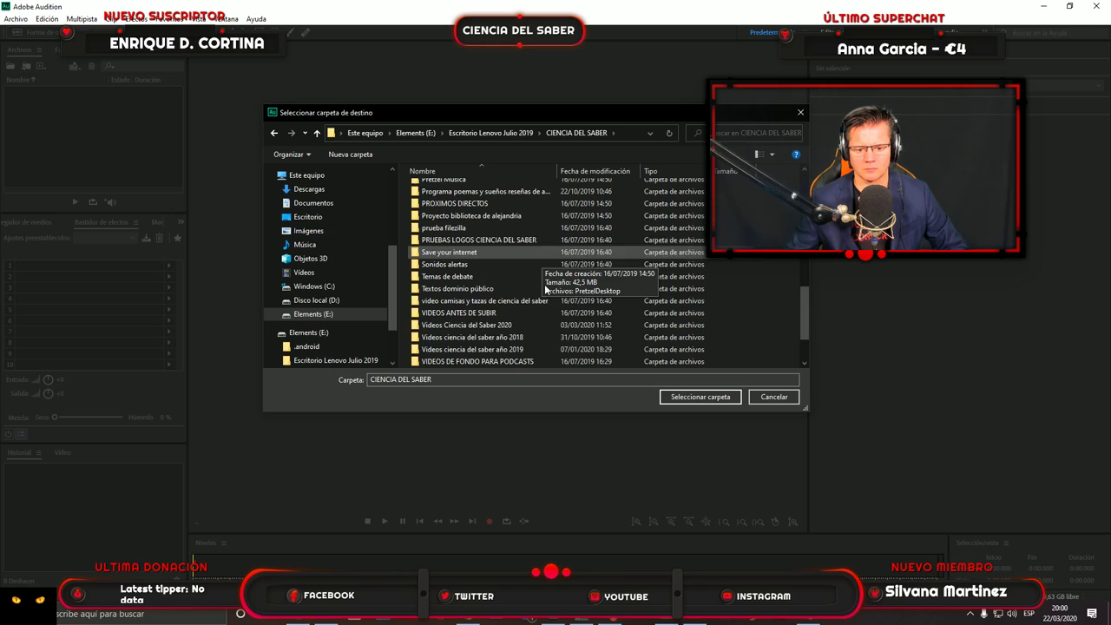
double_click(521, 324)
double_click(486, 199)
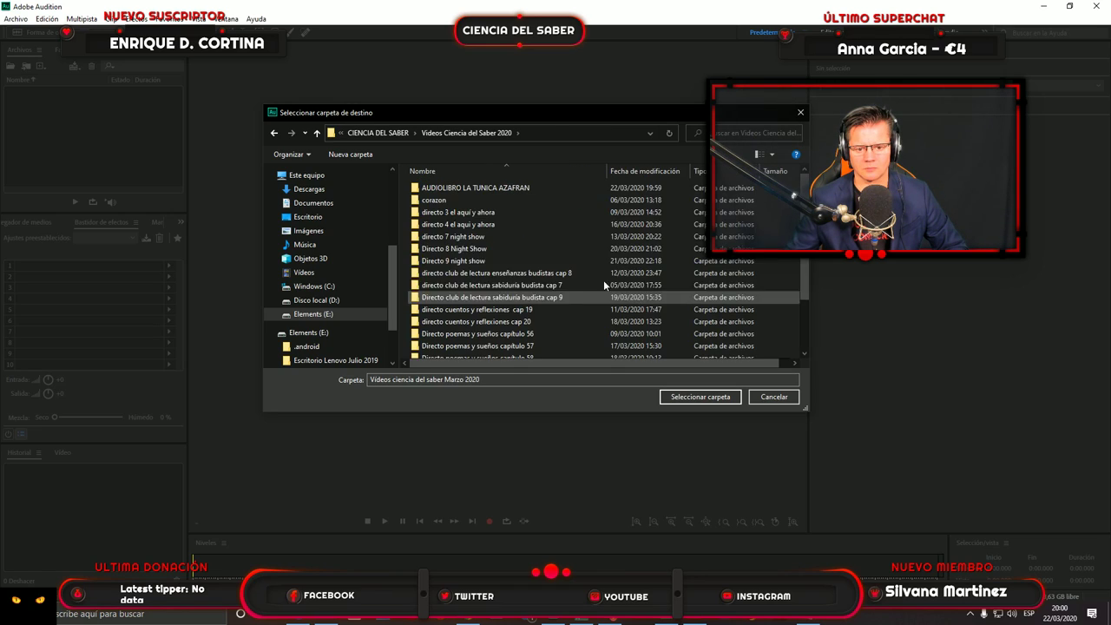
Choose "audiolibro la tunica azafran cap 2" in AUDIOLIBRO LA TUNICA AZAFRAN as the session location and create the session.
click(497, 190)
double_click(499, 190)
click(500, 201)
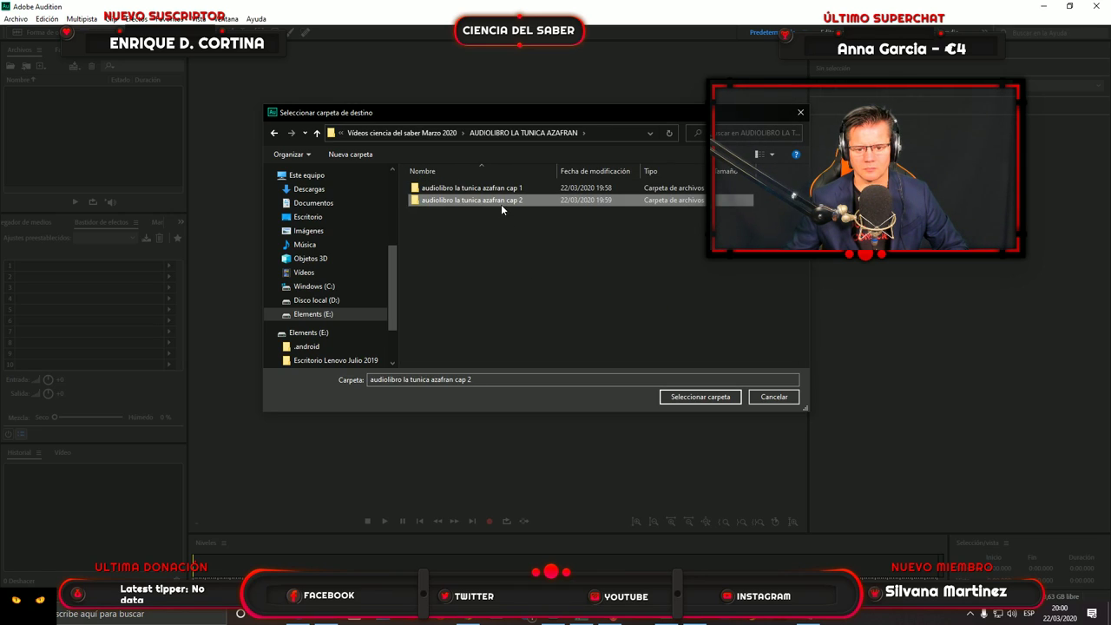
click(700, 395)
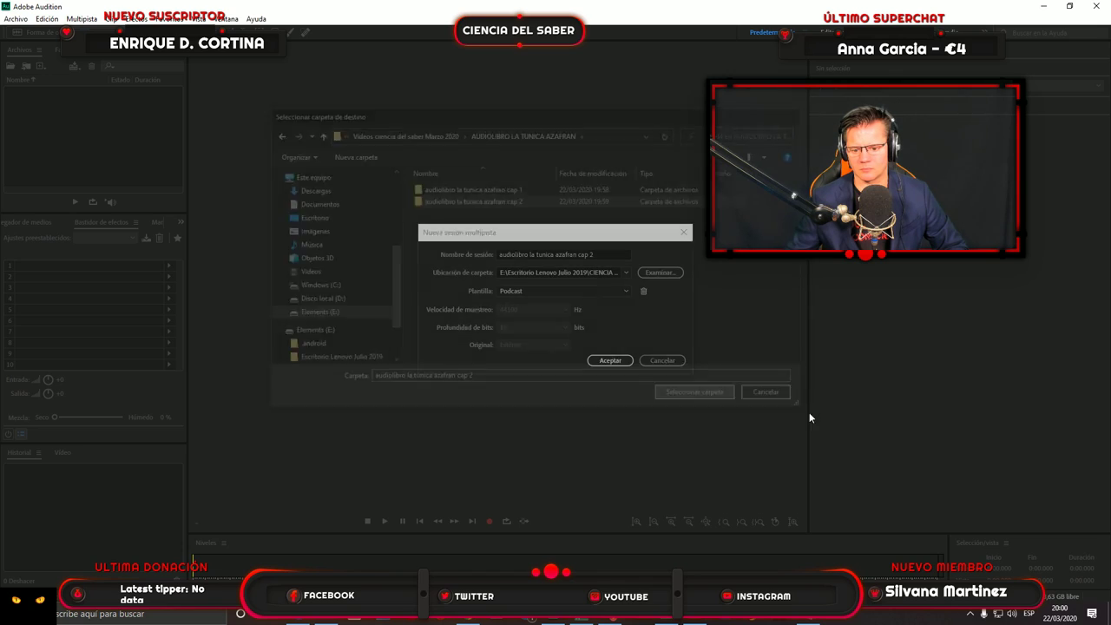
click(610, 360)
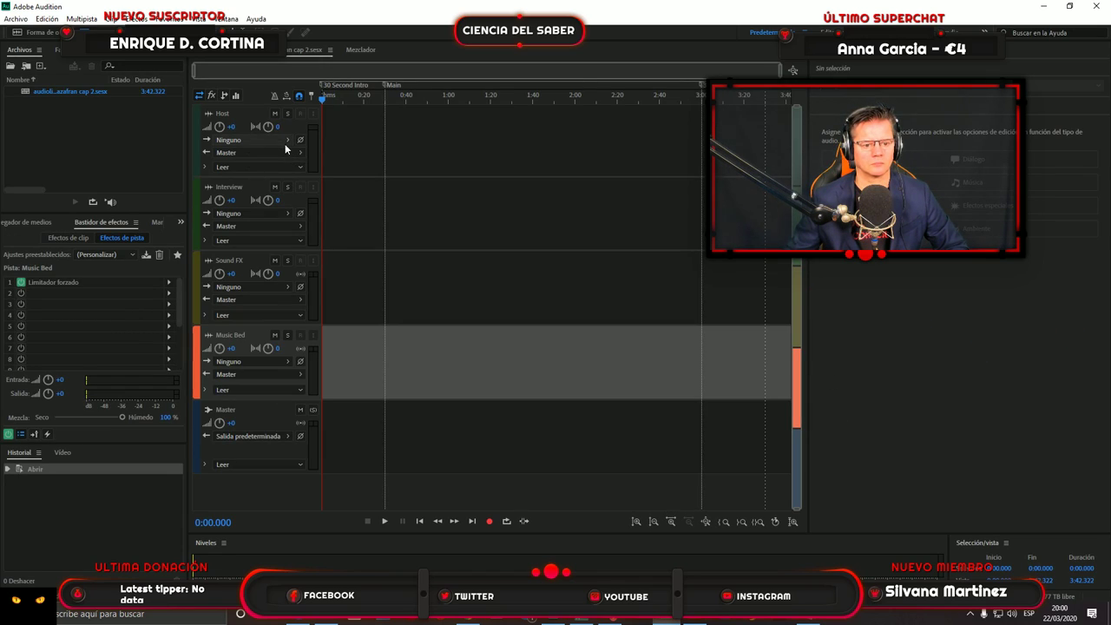
Prepare the Host track for recording with mono input [01M] Línea (2- Audient iD4) 1 and the VOZ ECUALIZADA effects preset.
click(287, 140)
mouse_move(343, 160)
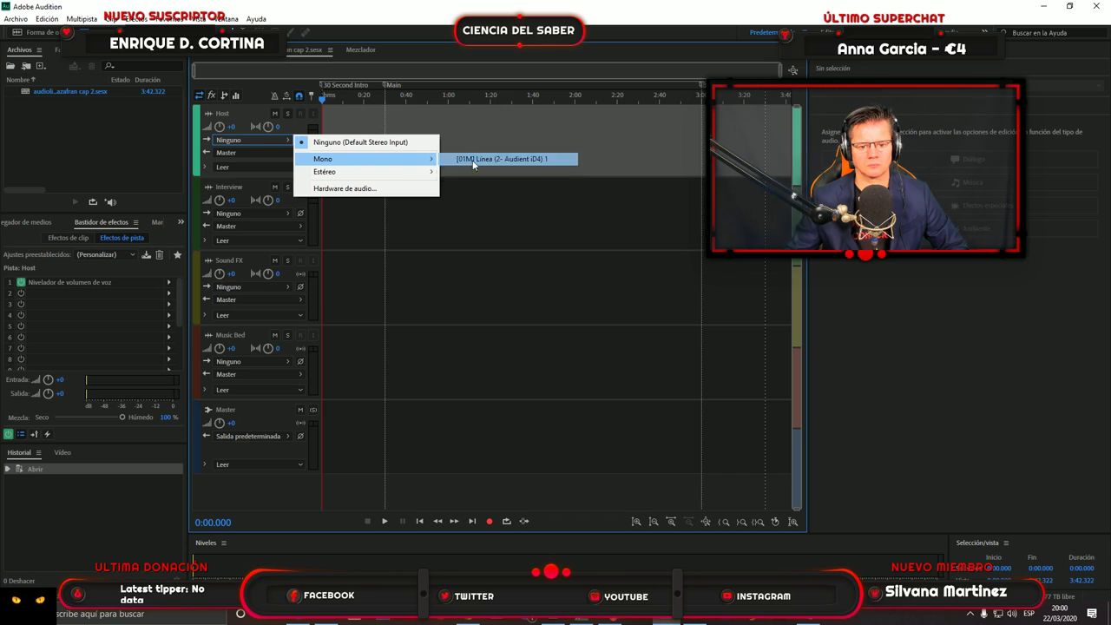
click(503, 159)
click(300, 113)
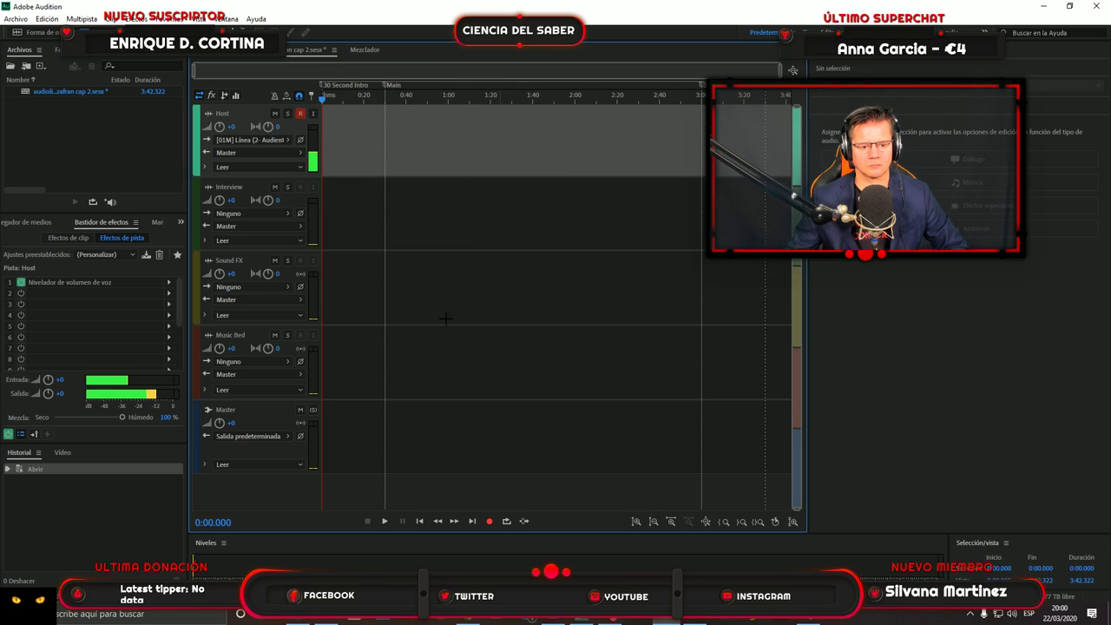
click(130, 254)
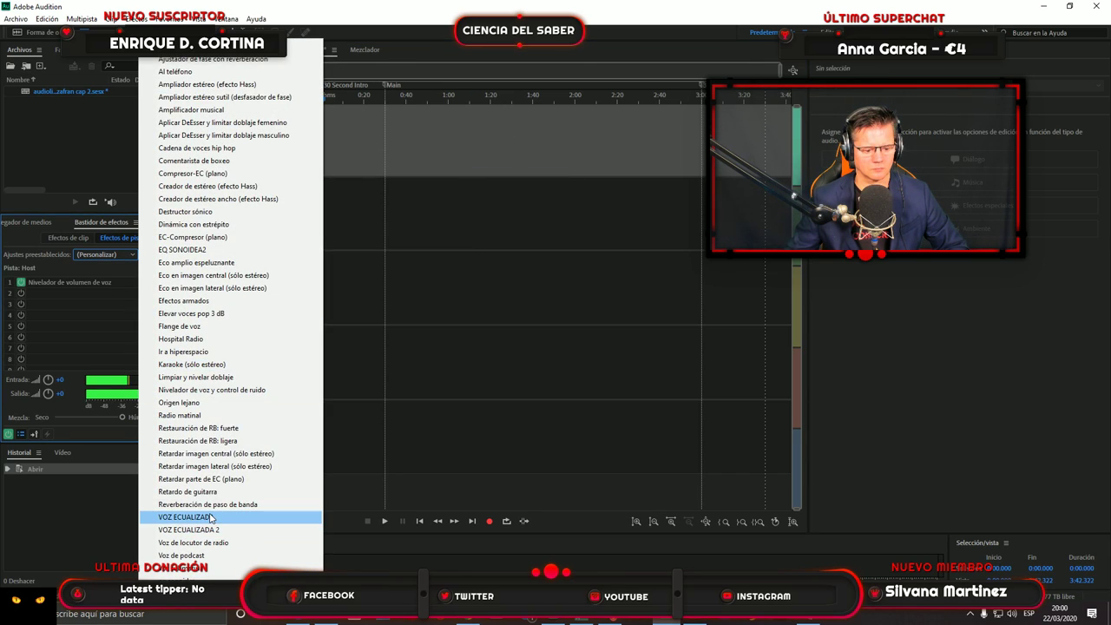
click(187, 516)
Import the Meditaciones music files from "ES_Chasing Cloud Nine - LUCHS" through "ES_Into That Great Goodnight - Gavin Luke".
click(16, 18)
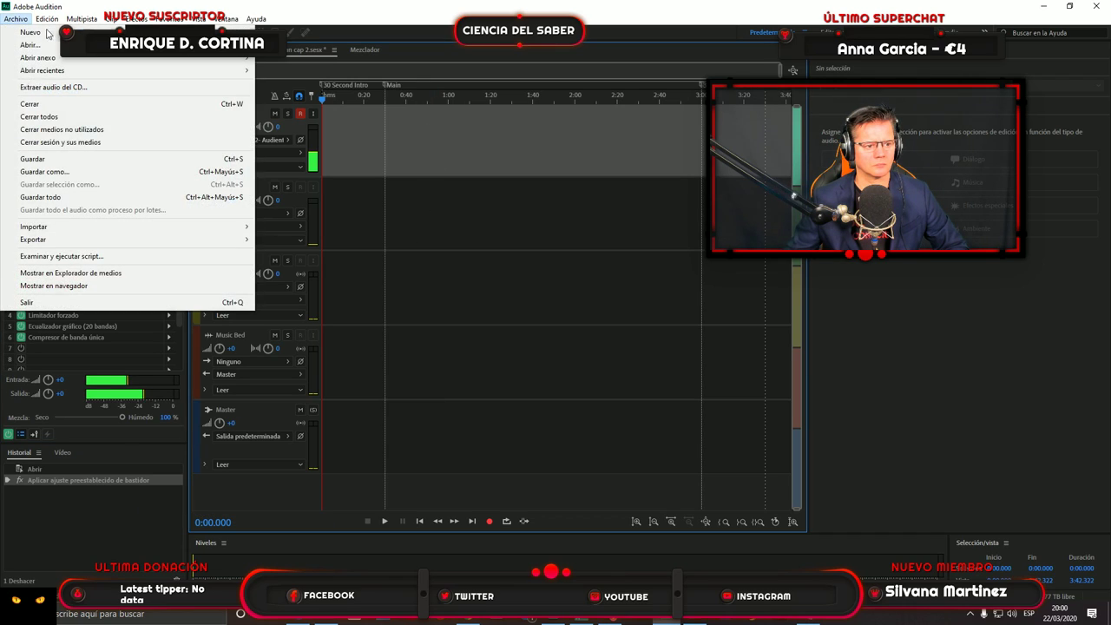
mouse_move(35, 229)
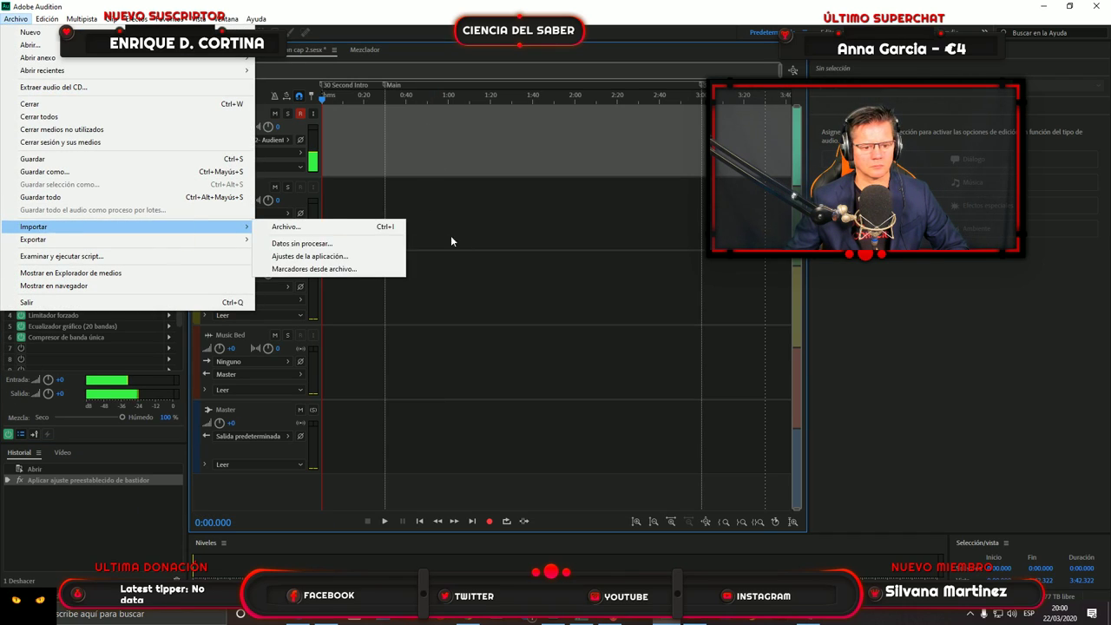
click(372, 227)
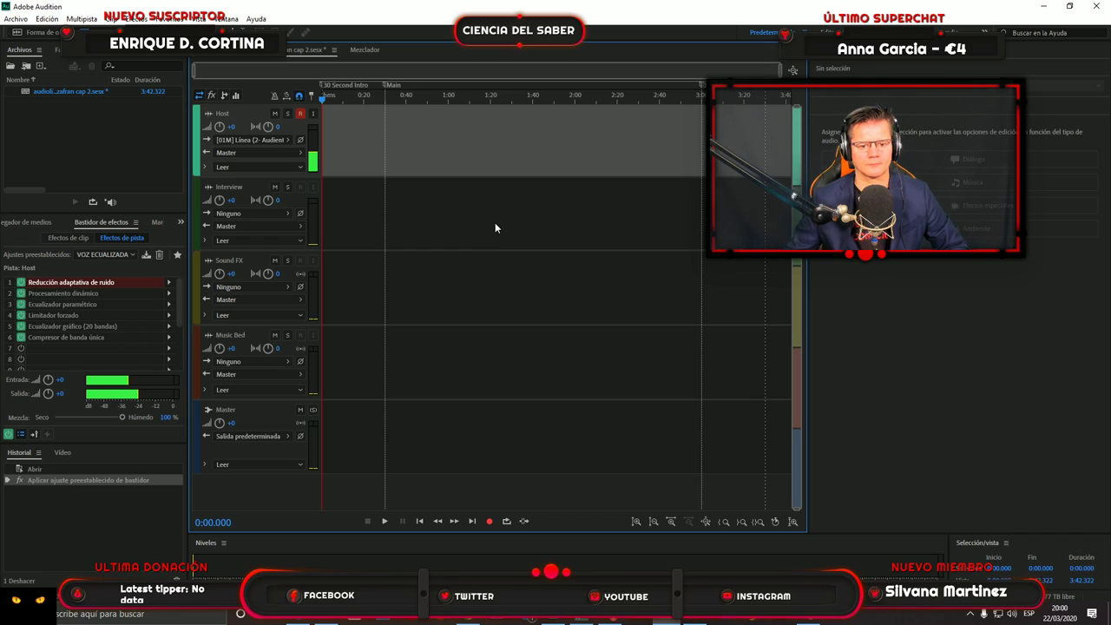
scroll(476, 275, down, 2)
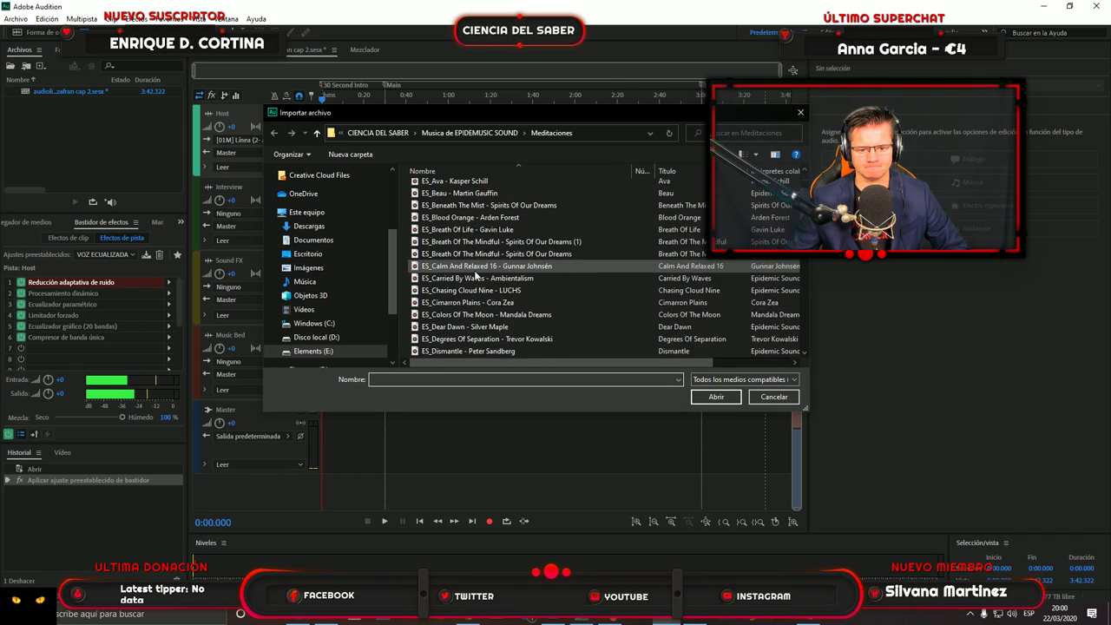
click(467, 290)
scroll(465, 299, down, 4)
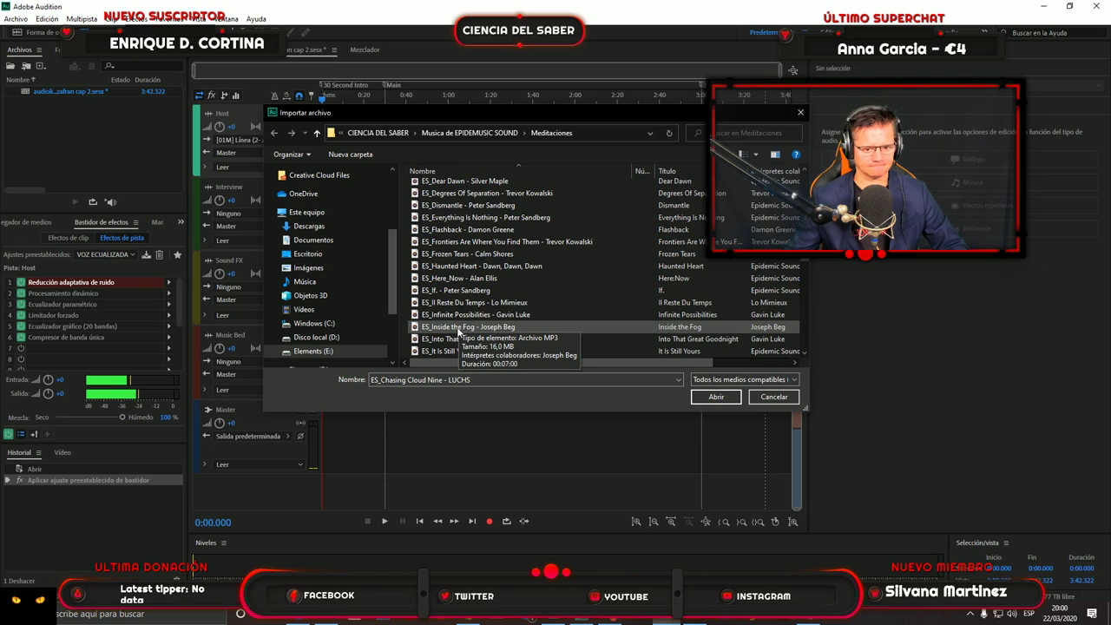
shift+click(464, 181)
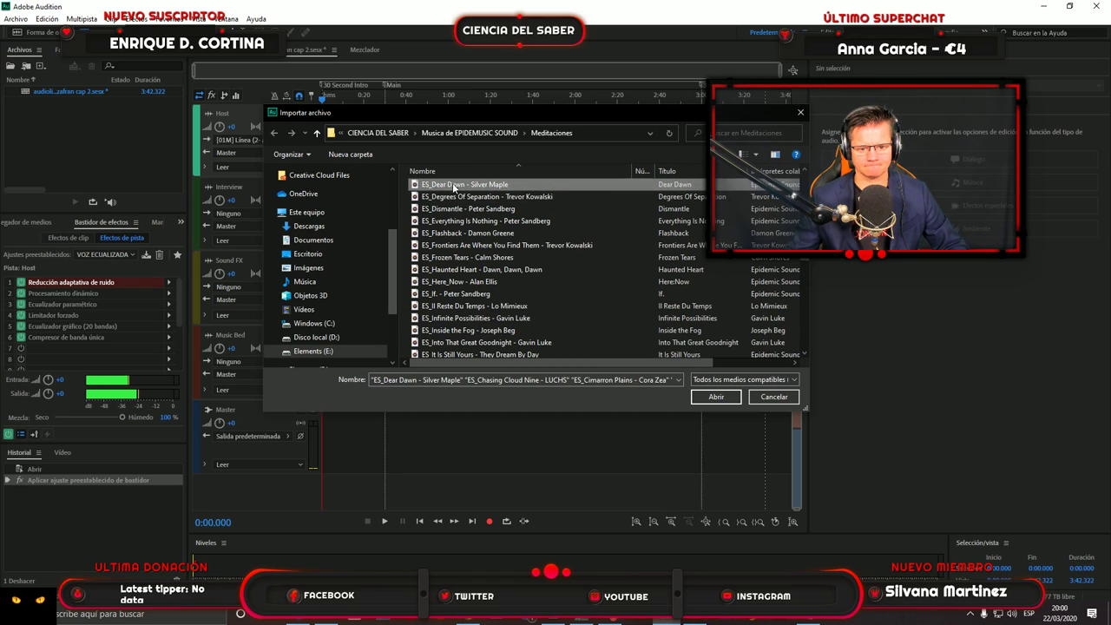
shift+click(462, 343)
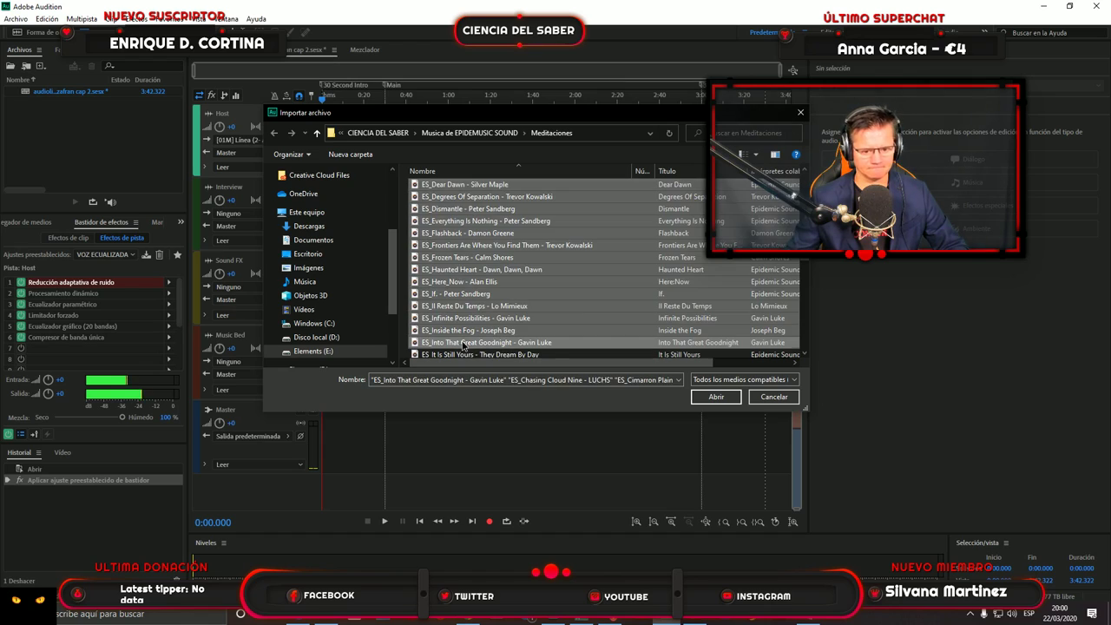
click(716, 397)
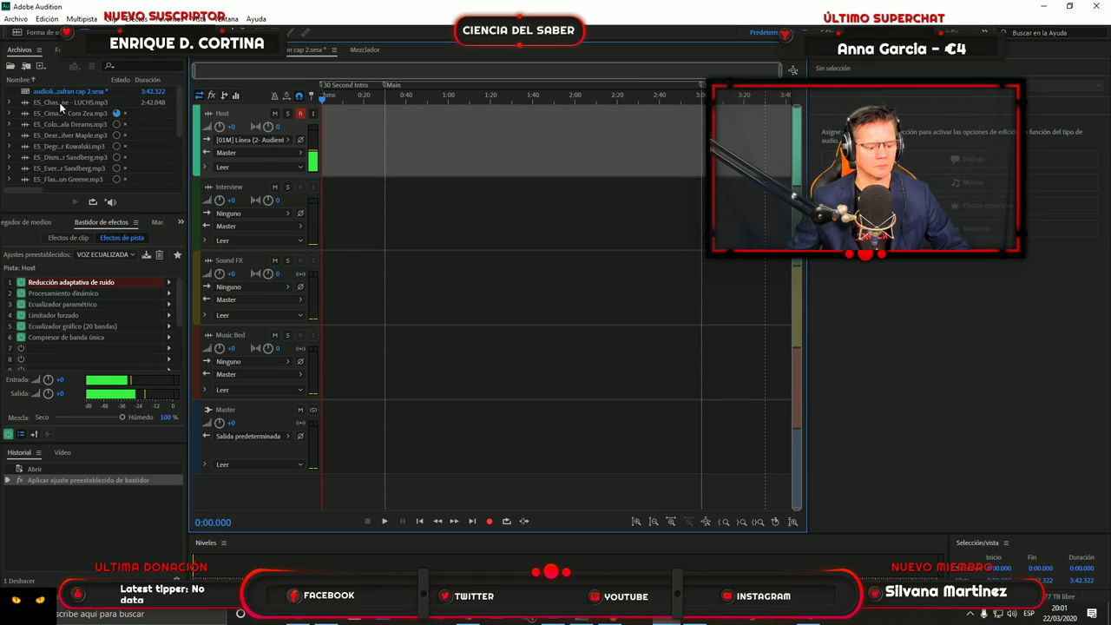
Place all the imported music files on the Interview track from the session start, accepting the sample rate conversion.
click(61, 103)
scroll(80, 139, down, 3)
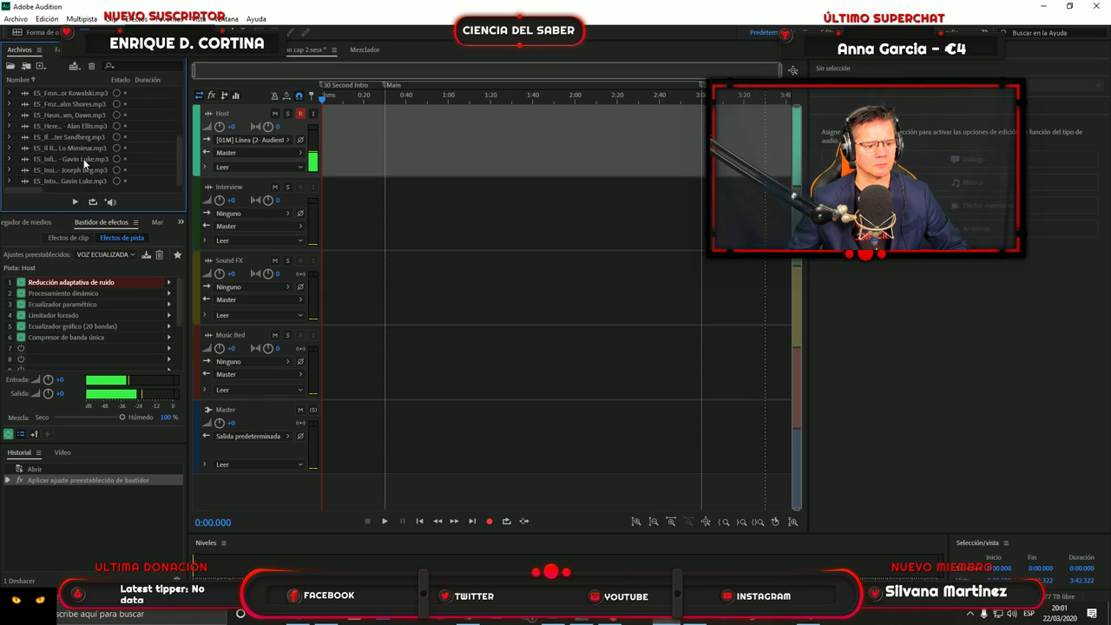
key(ctrl+a)
drag(75, 179, 347, 249)
click(610, 329)
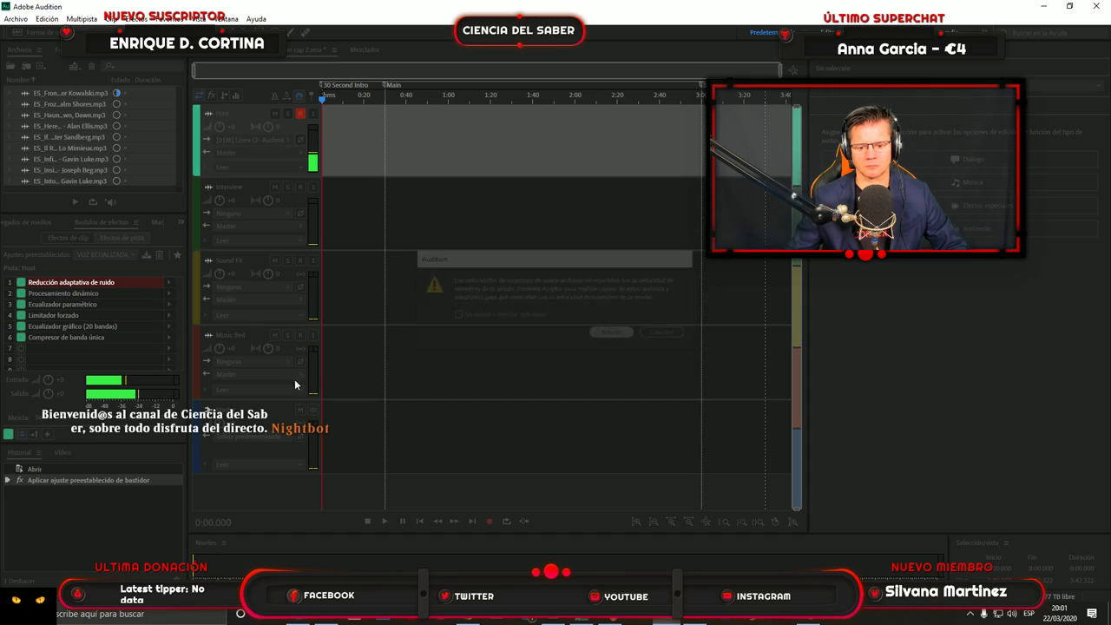
In the mixer, lower the Interview track's volume to -14.4 and raise the Host track's to +3.1, and return to the multitrack editor.
click(365, 50)
drag(286, 350, 291, 392)
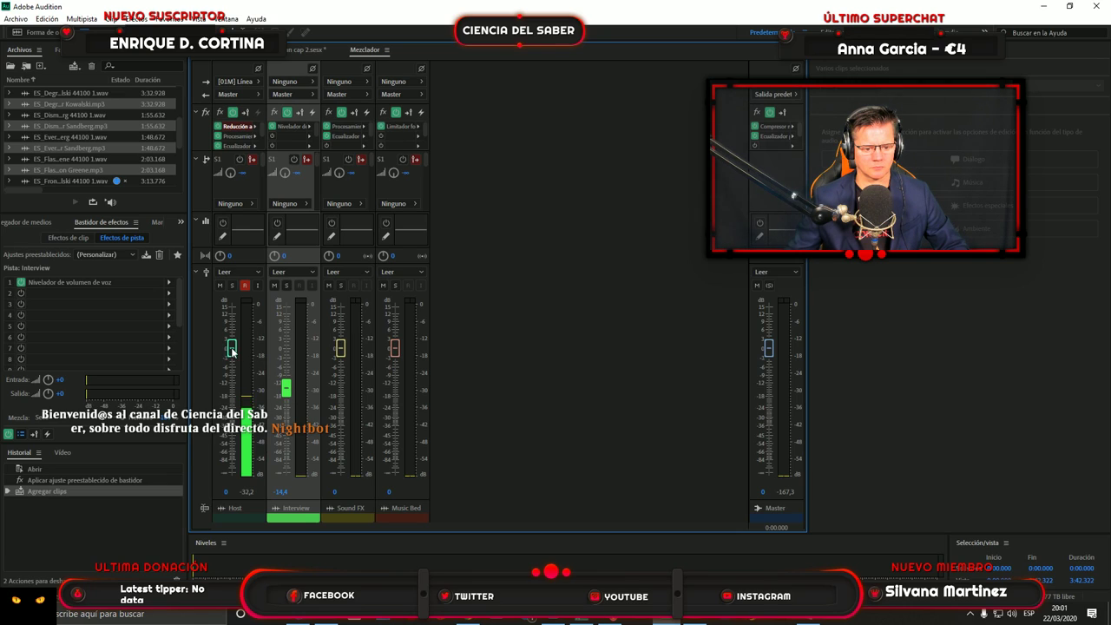
drag(232, 350, 234, 341)
click(311, 51)
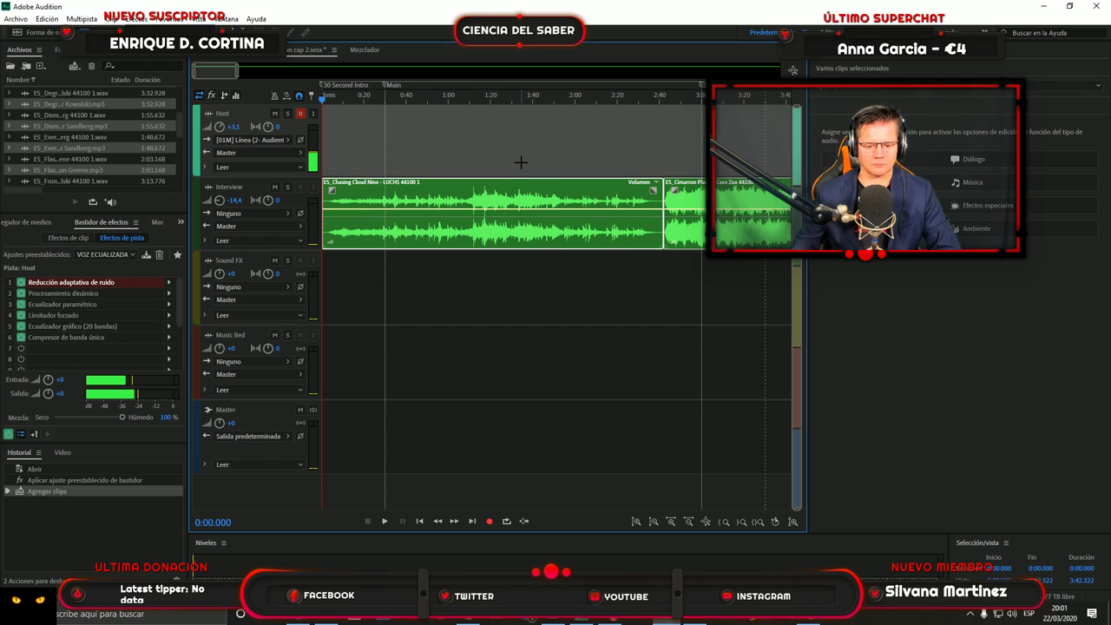
Switch to Chrome, open YouTube Studio in a new tab and go to the Audiolibros section of the El Despertar de Buda channel.
key(alt+Tab)
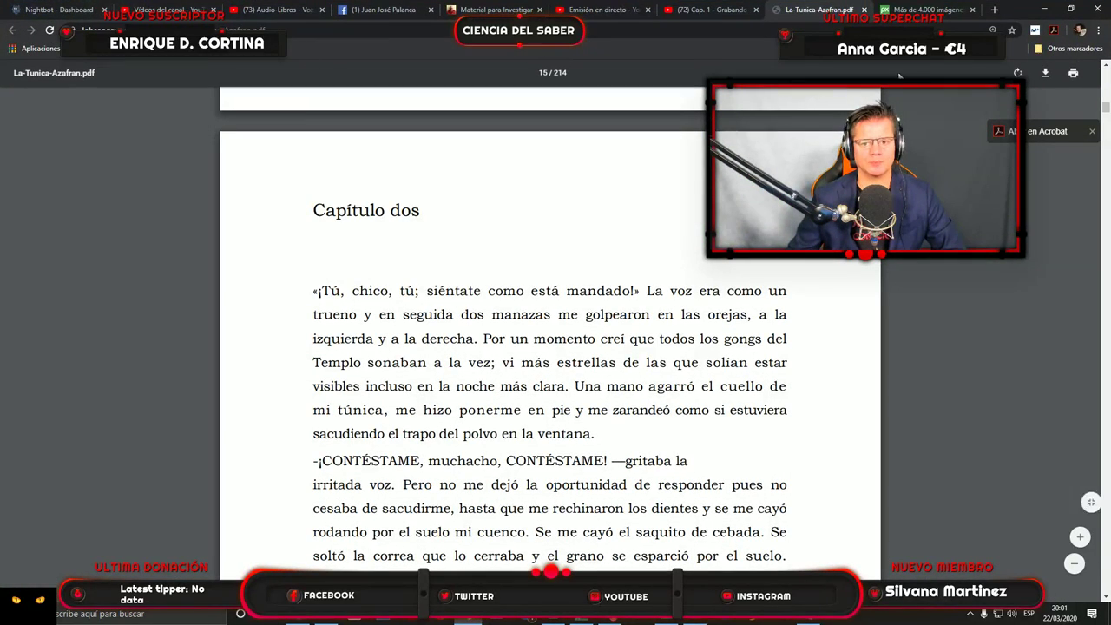
key(ctrl+t)
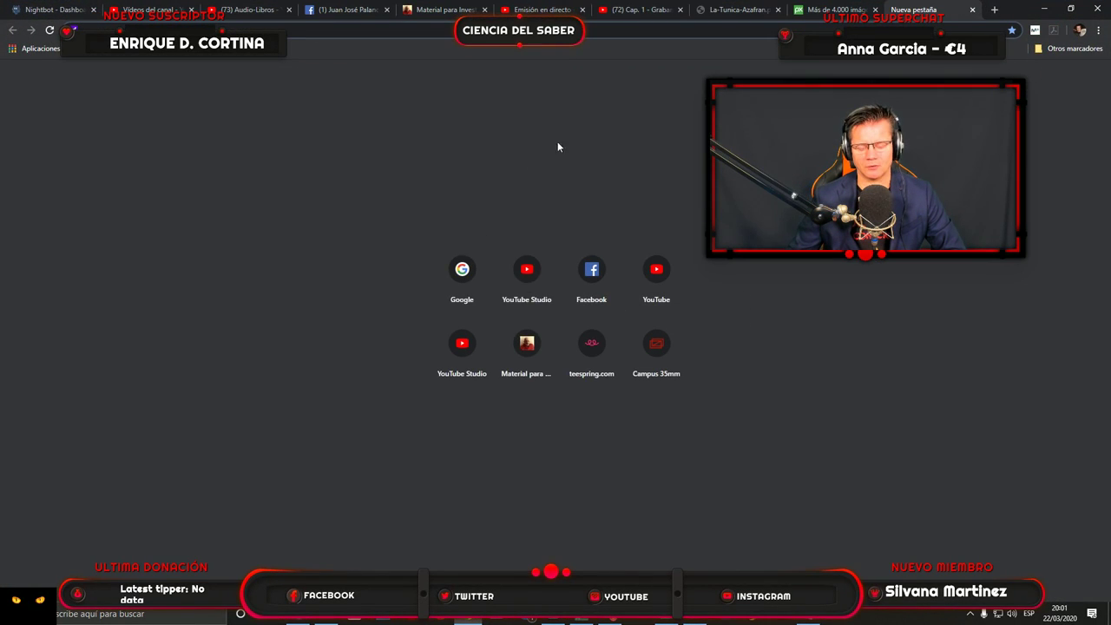
click(527, 271)
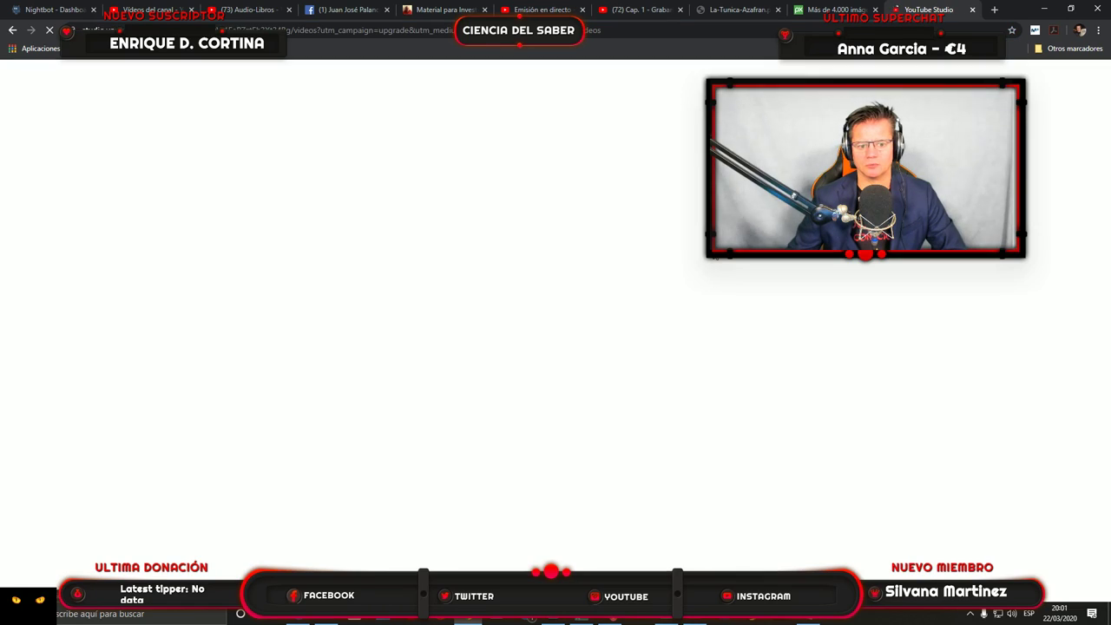
click(633, 191)
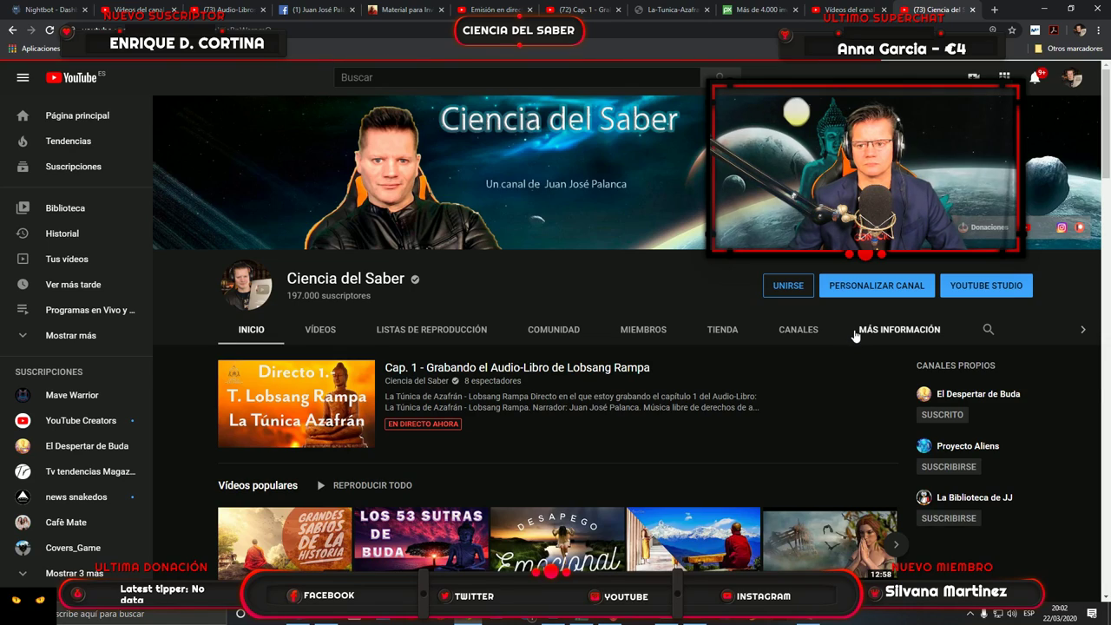
scroll(559, 330, down, 7)
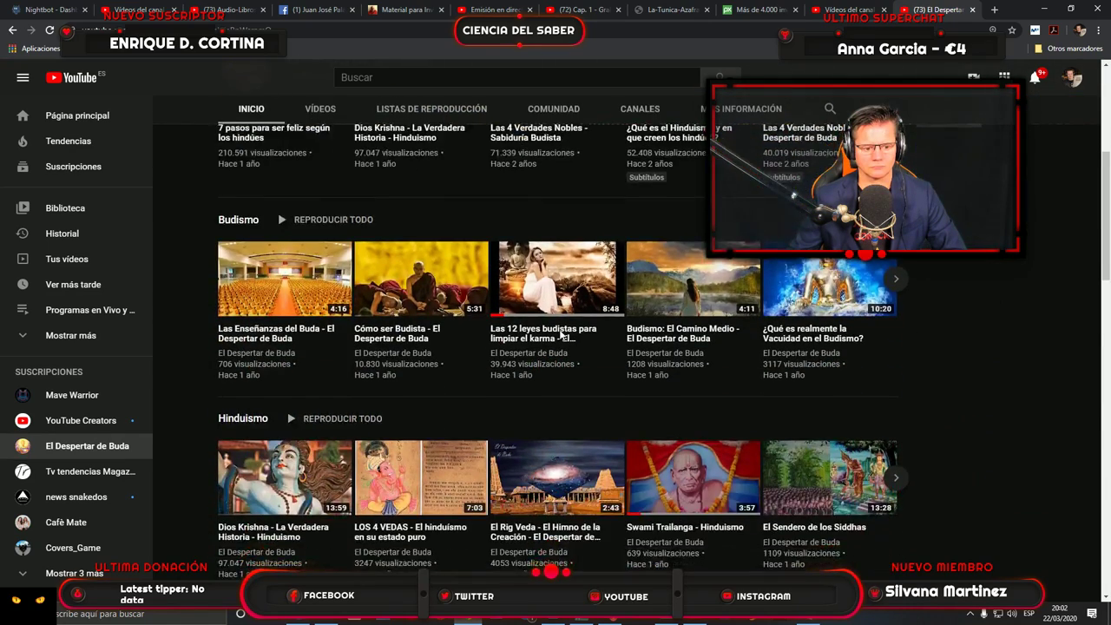
scroll(562, 336, down, 5)
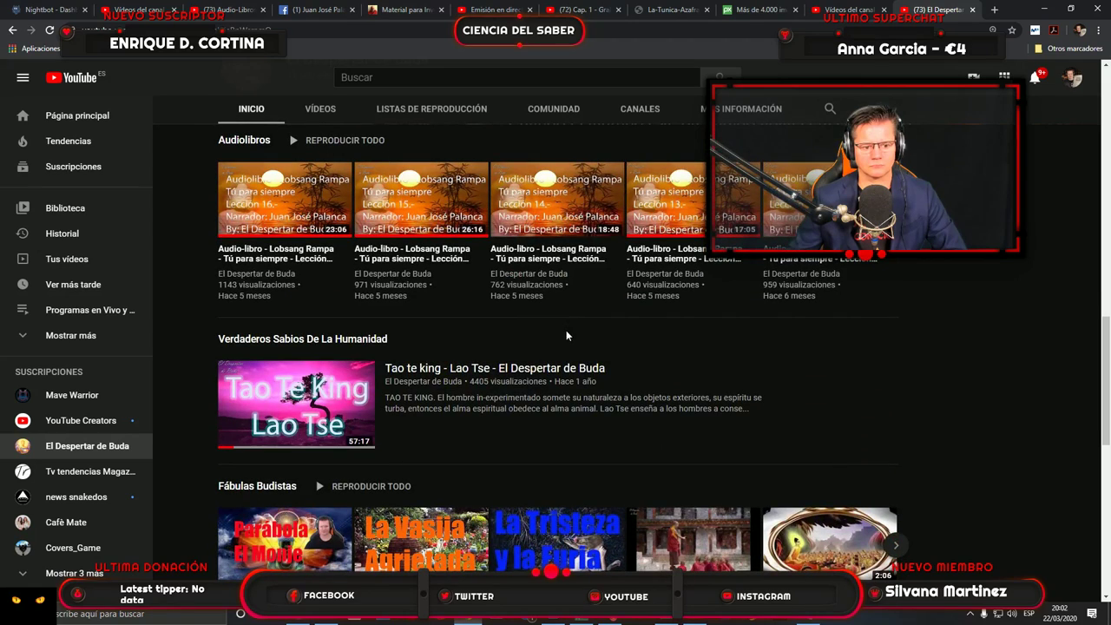
Look through the "Tú para siempre" lessons in the channel's Audiolibros section and open the Lección 16 video.
click(288, 213)
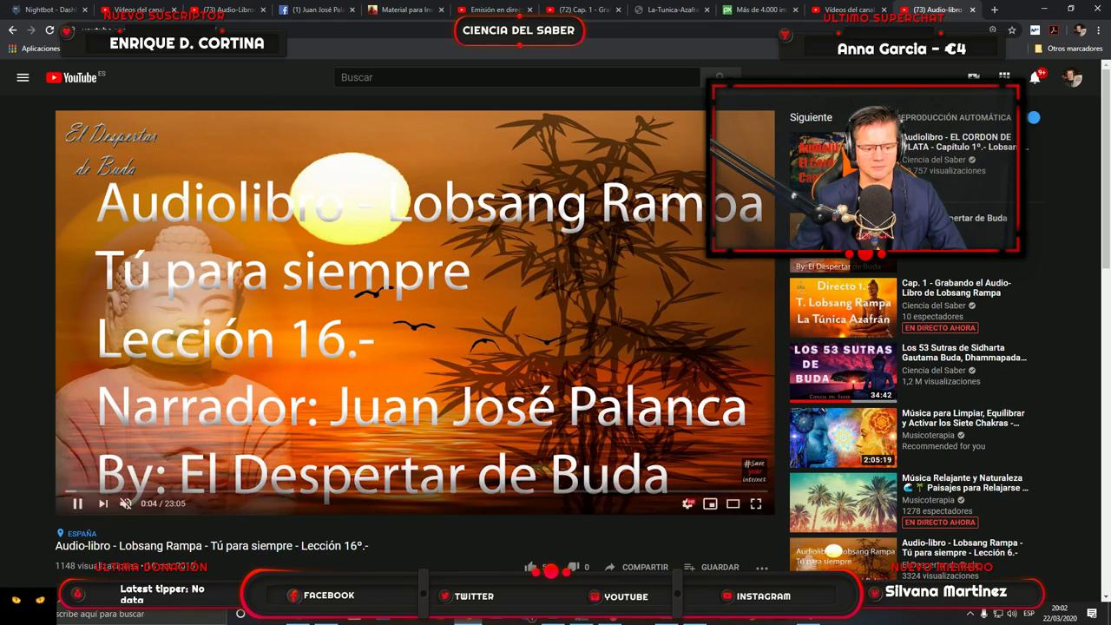
click(12, 30)
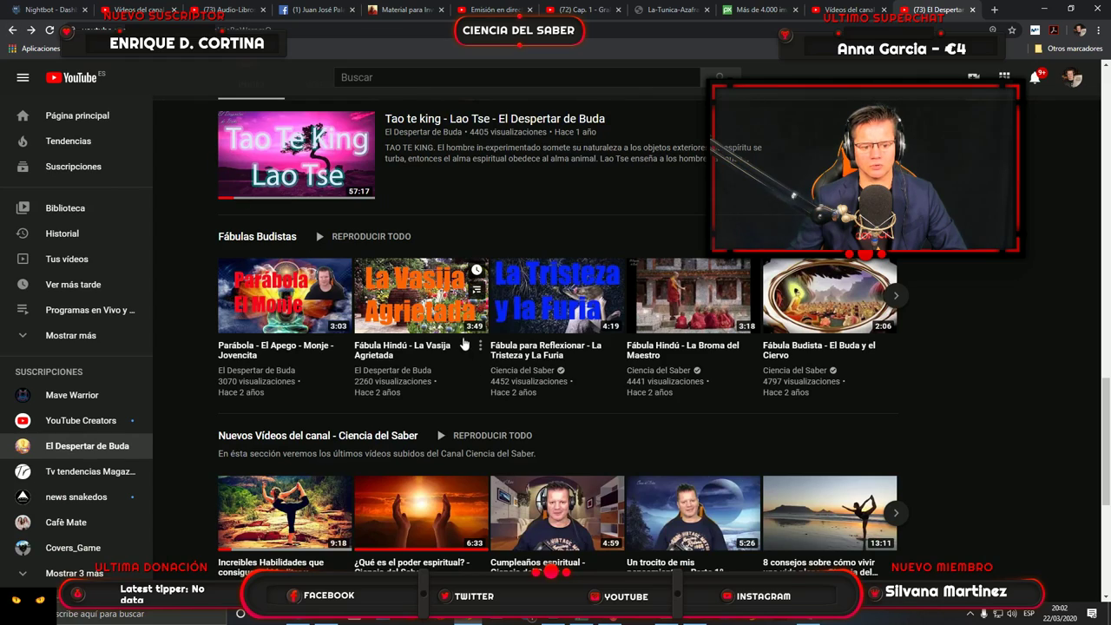
scroll(462, 344, down, 3)
scroll(462, 345, down, 2)
scroll(463, 345, up, 8)
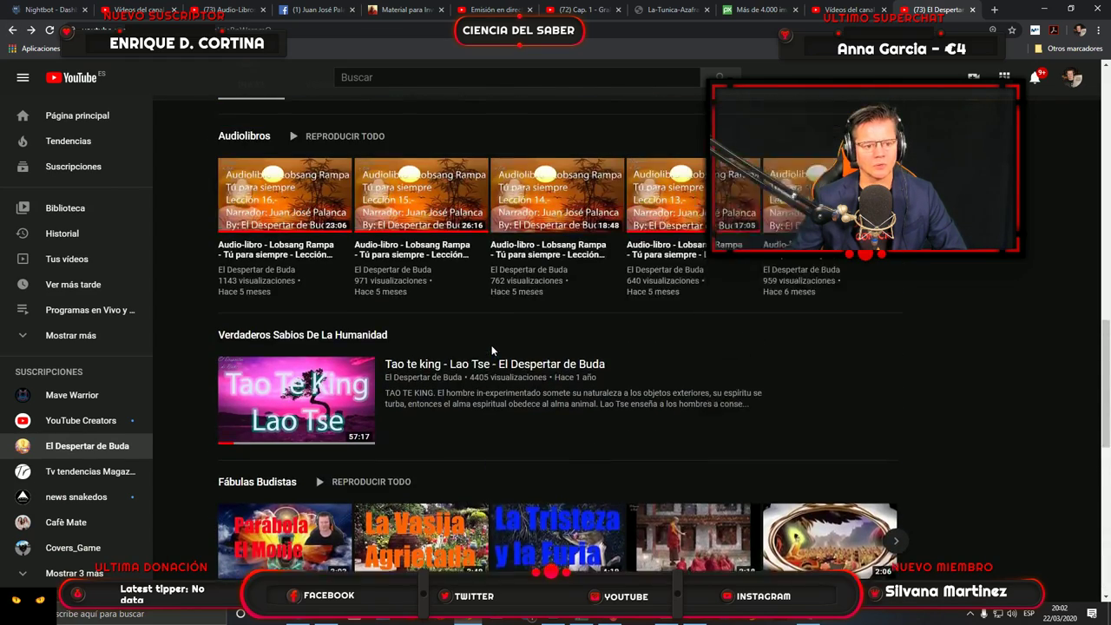
click(897, 276)
click(899, 277)
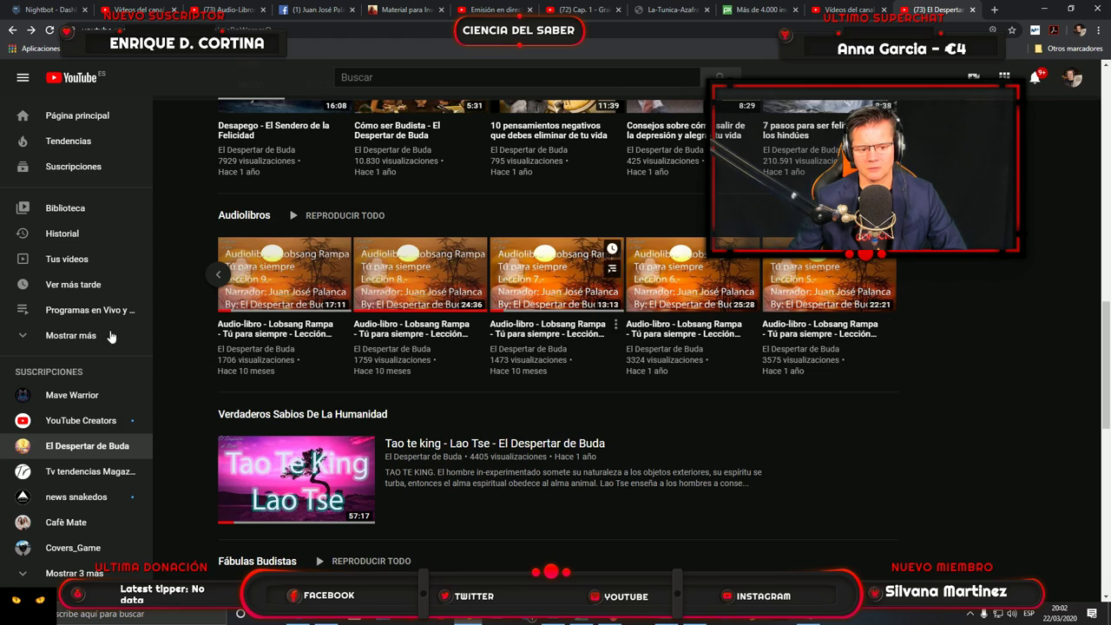
click(218, 278)
click(218, 277)
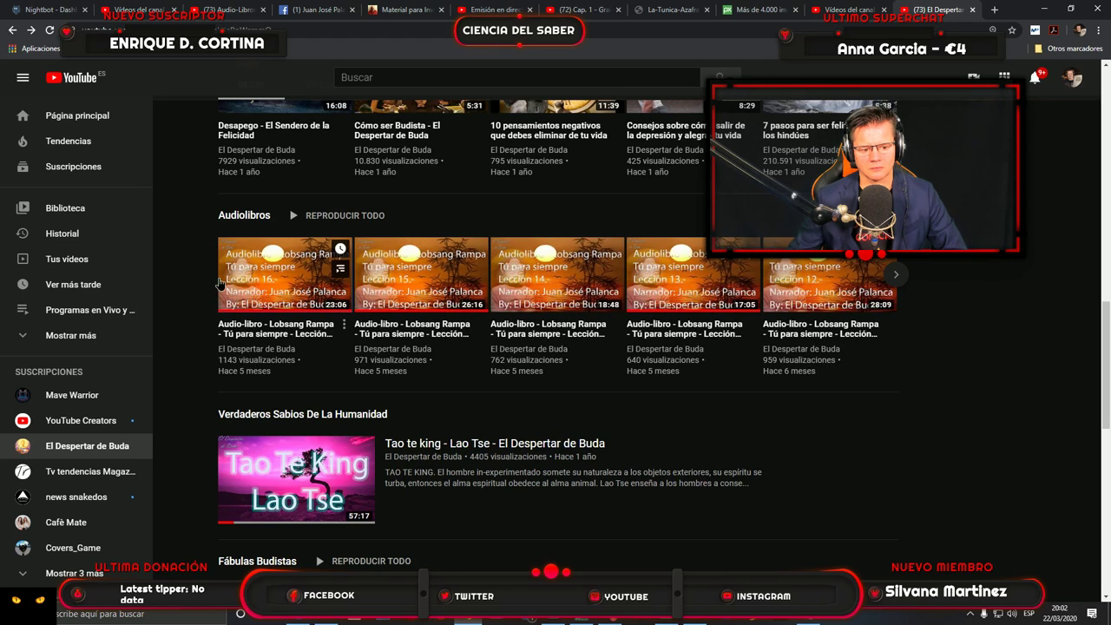
click(220, 280)
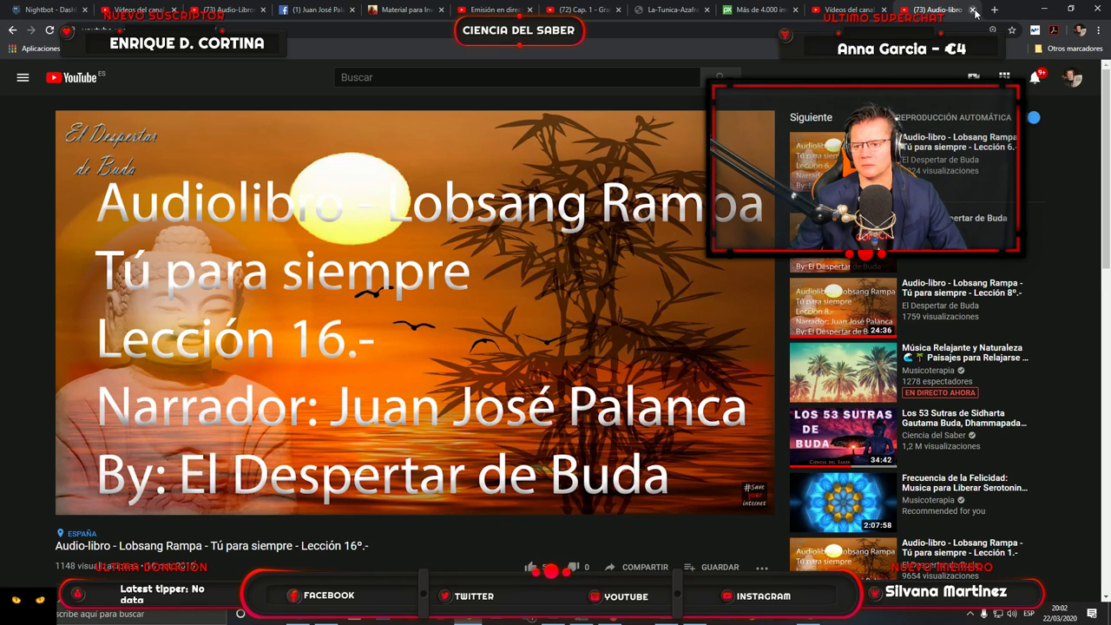
Close the Lección 16 video and bring up La-Tunica-Azafran.pdf at the start of Capítulo dos.
key(ctrl+w)
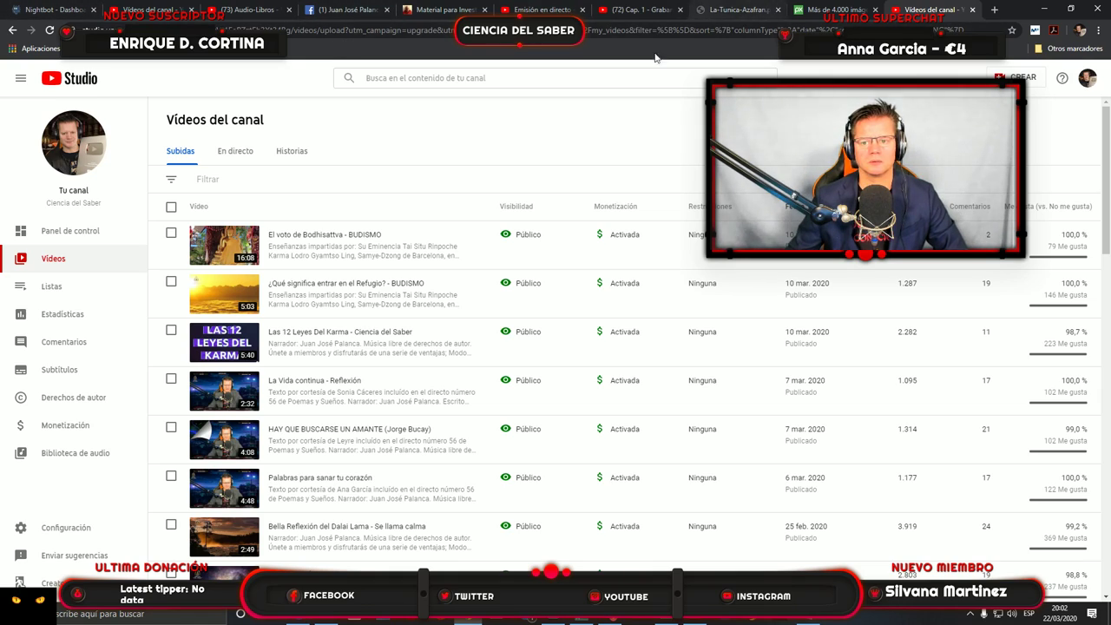
click(741, 12)
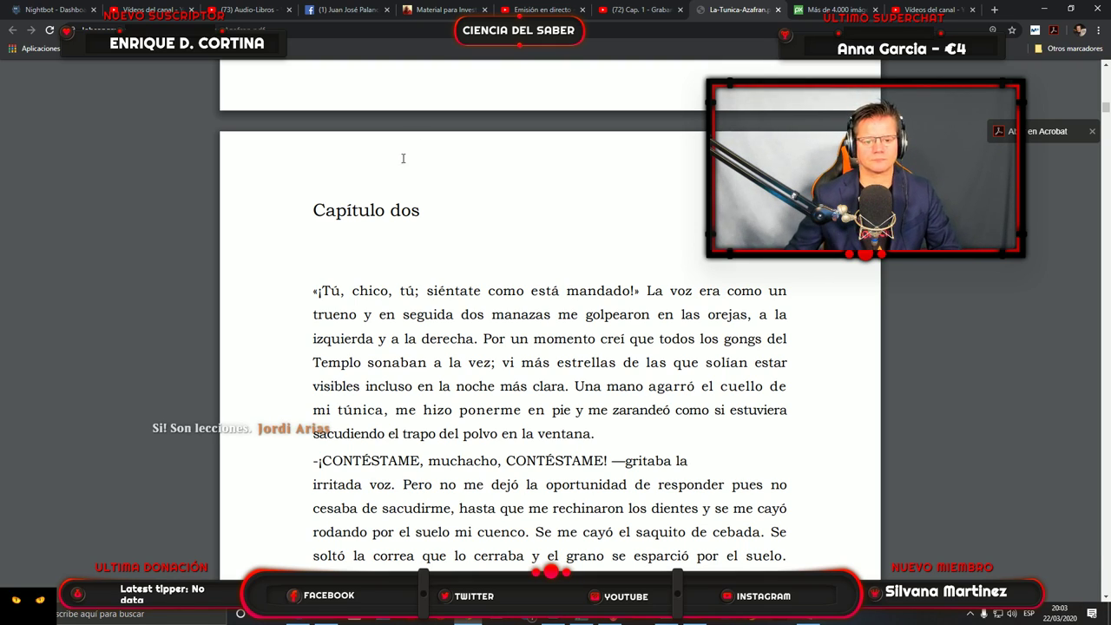
scroll(599, 249, down, 3)
scroll(599, 249, up, 1)
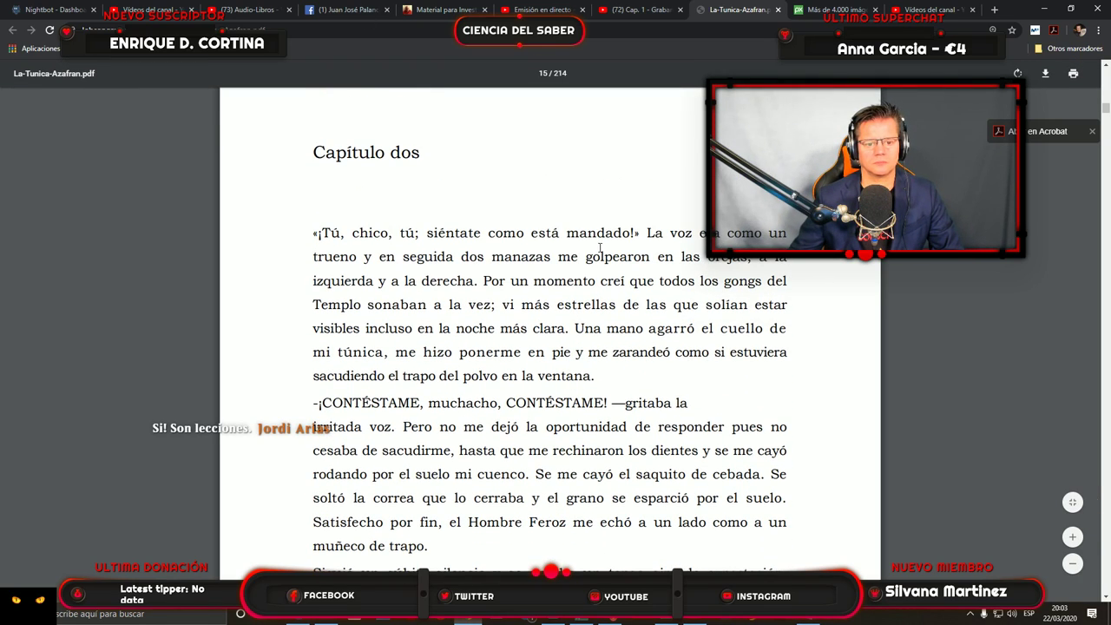
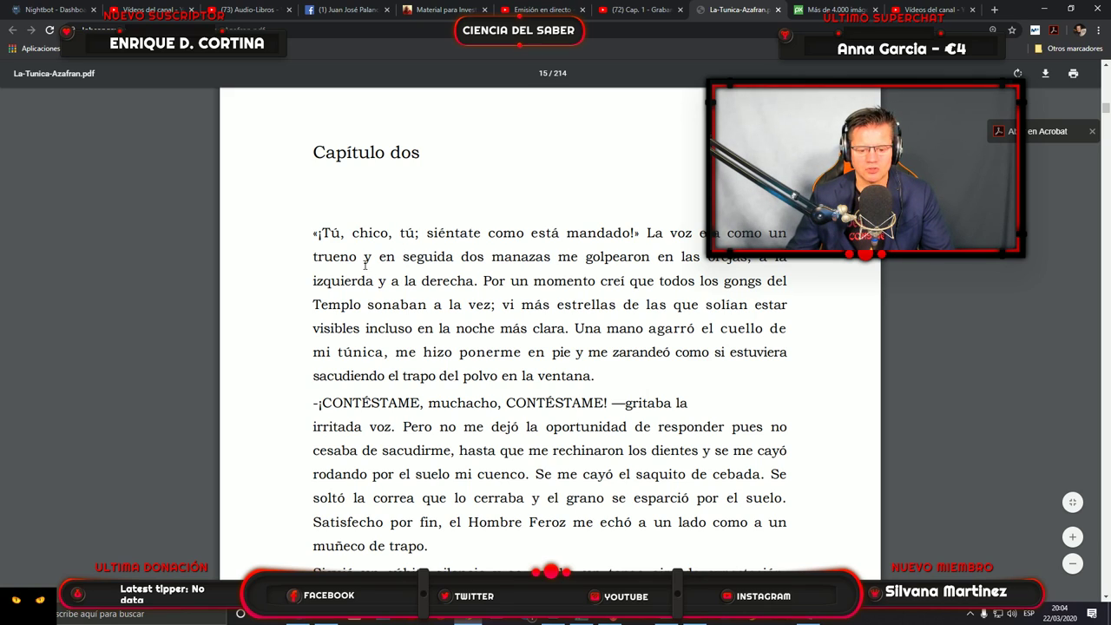
scroll(499, 294, down, 3)
scroll(499, 293, up, 3)
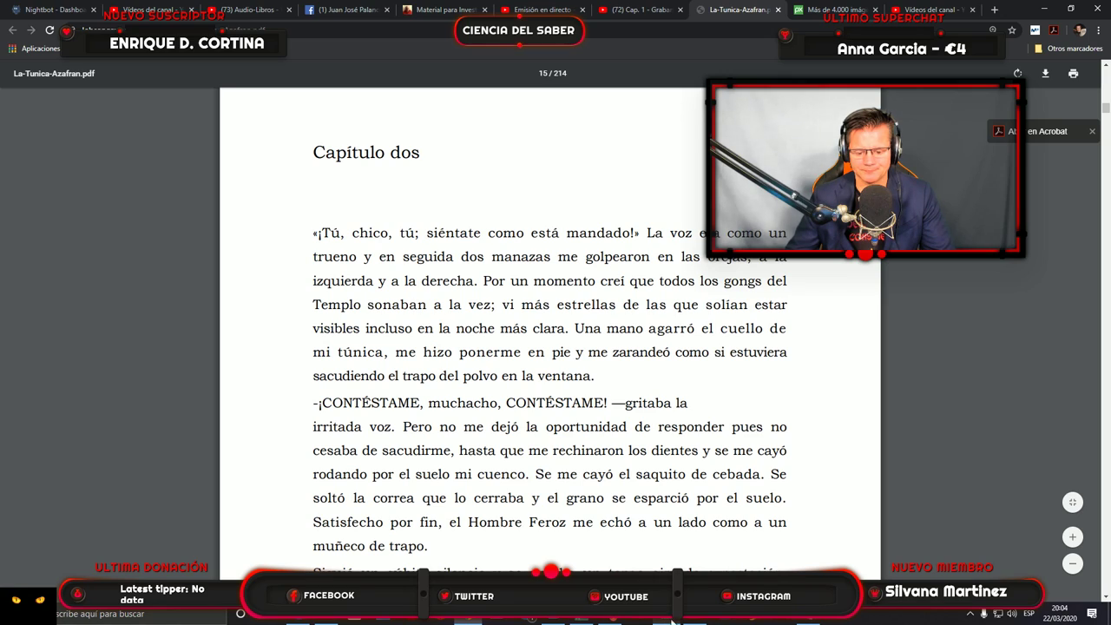
Switch to Adobe Audition, record a short test take on the Host track and delete the recorded clip.
click(673, 619)
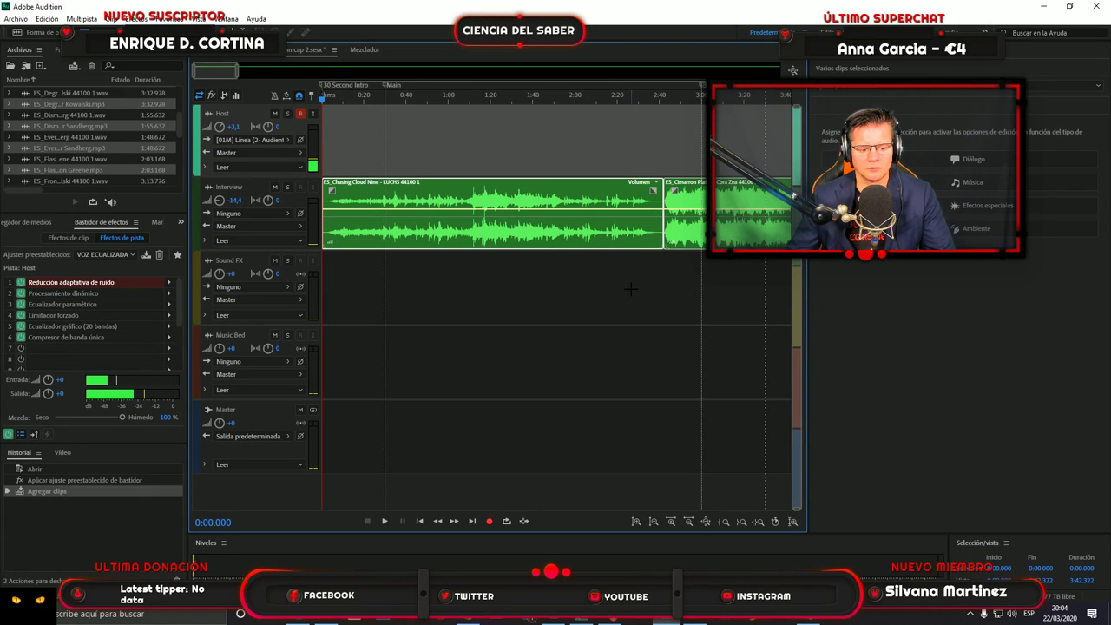
click(490, 522)
mouse_move(468, 616)
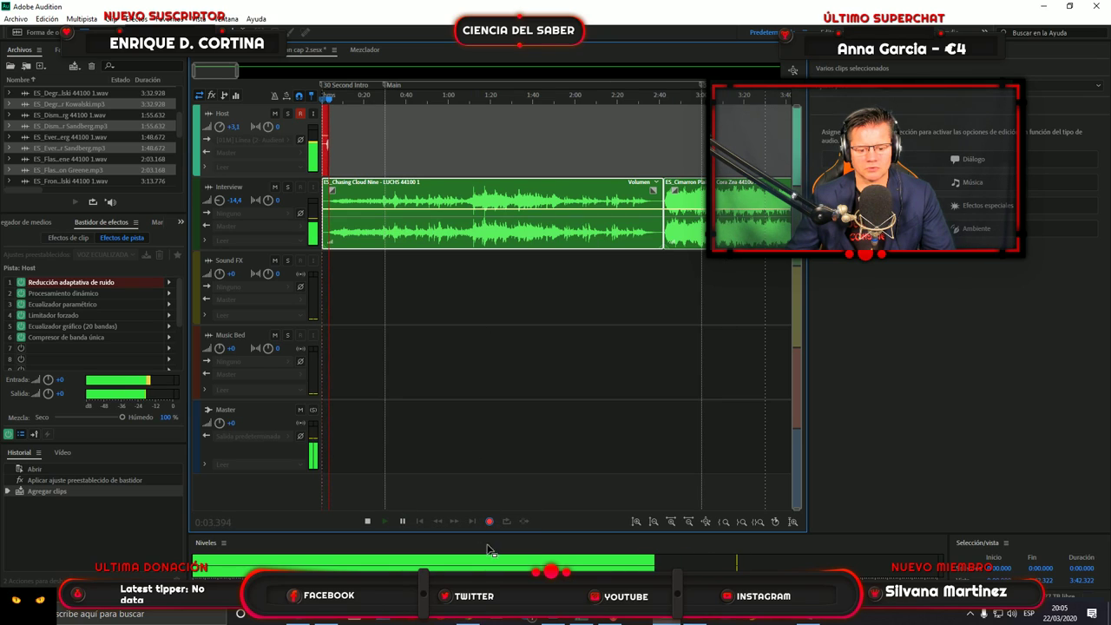
click(367, 521)
right_click(328, 114)
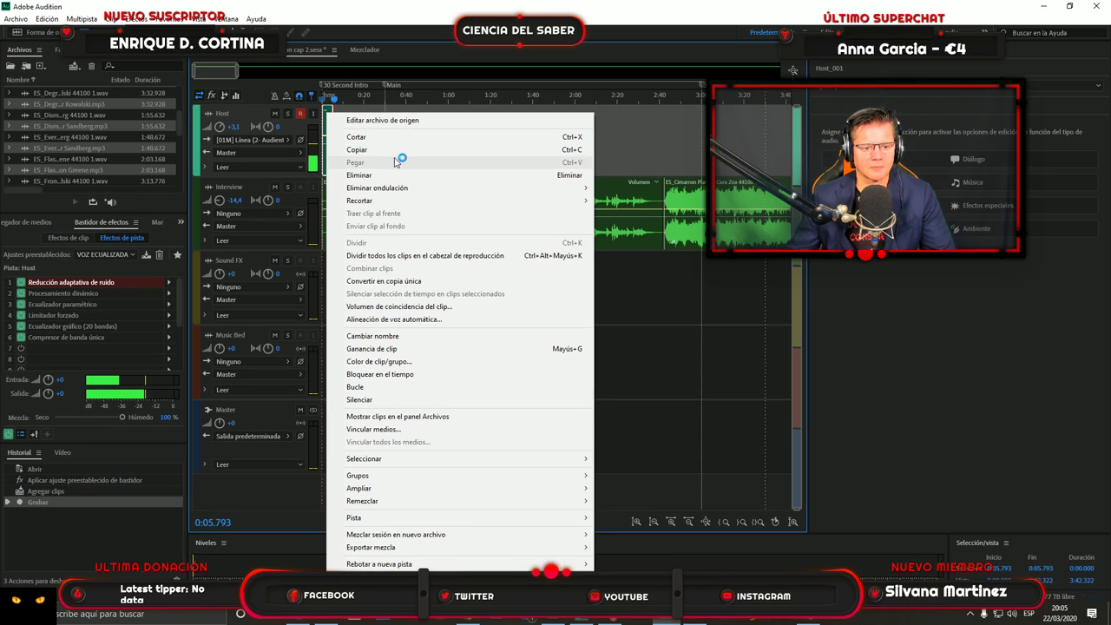
Play the background music from 2:42.835, at the transition between the first two clips on the Interview track.
drag(338, 103, 667, 163)
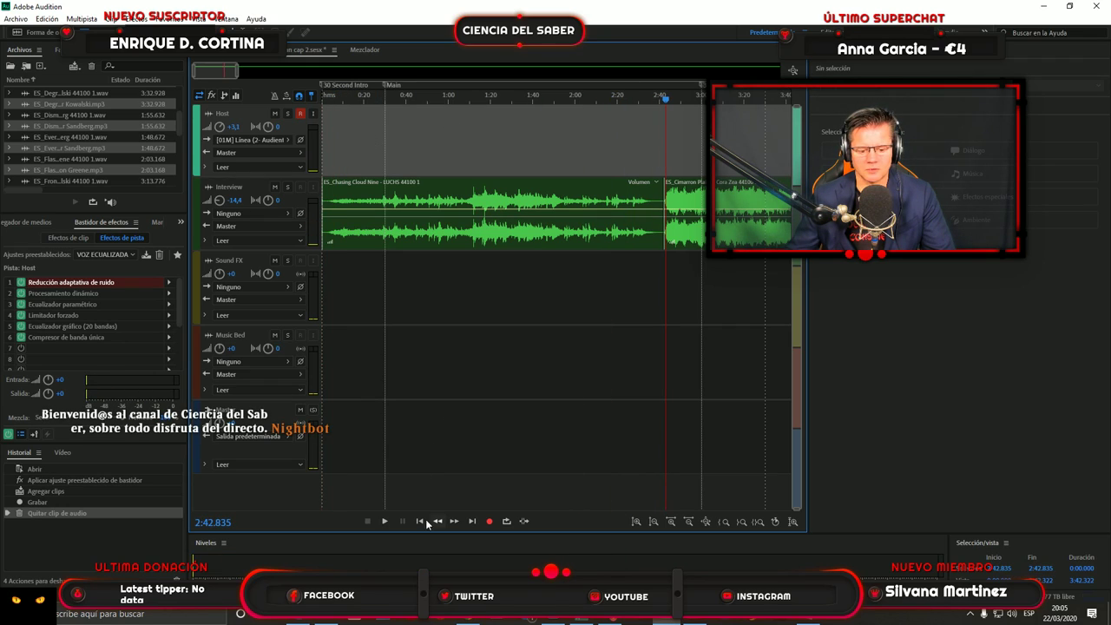
click(384, 520)
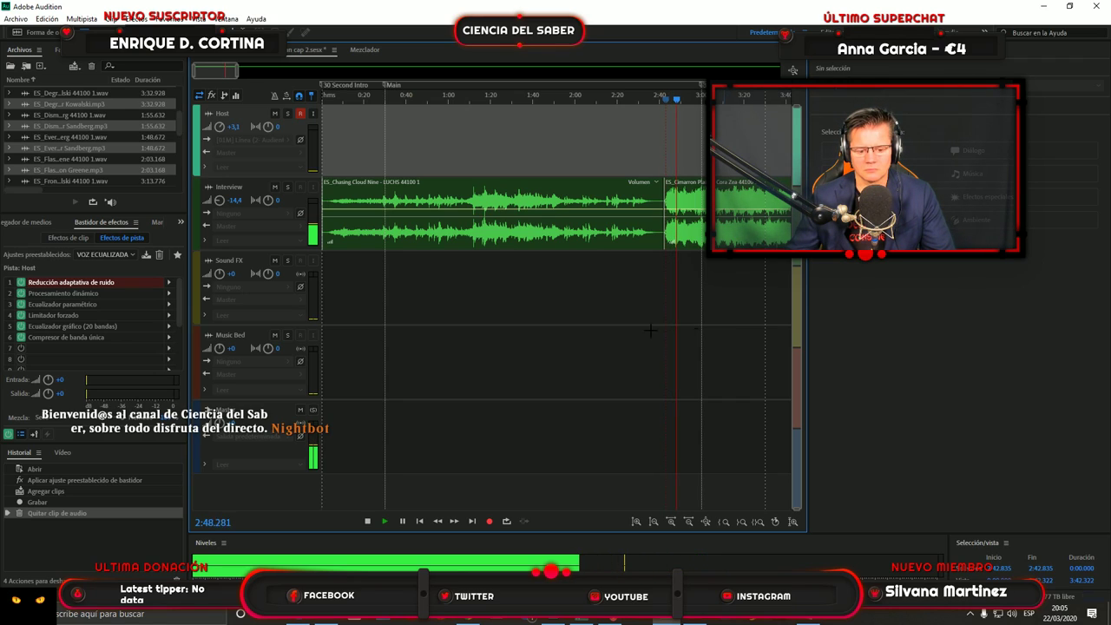
click(404, 521)
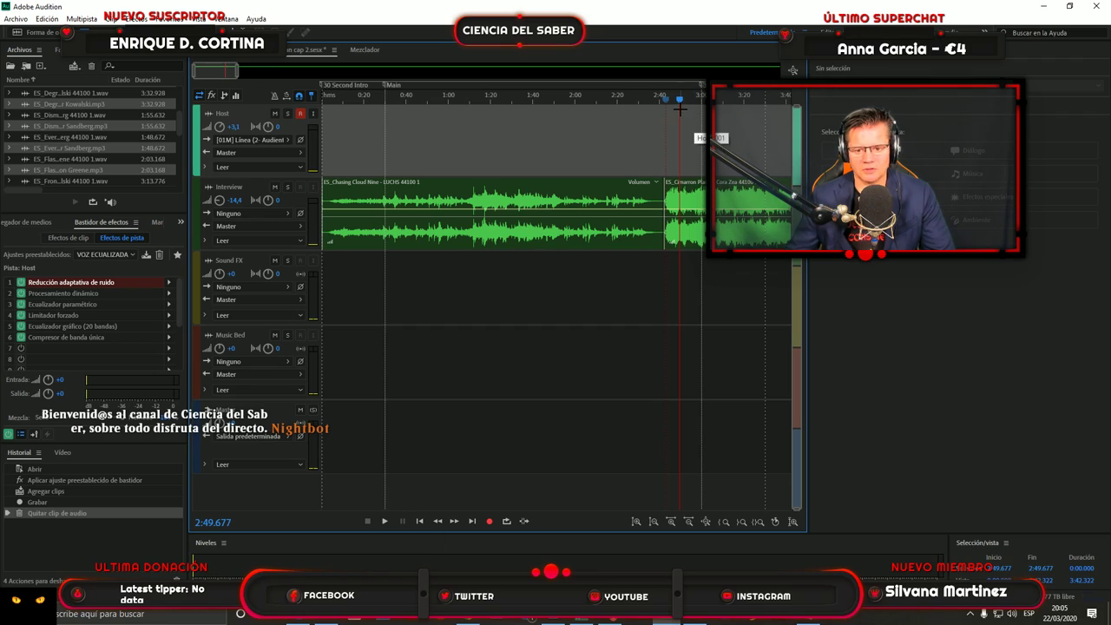
Start recording on the Host track from the session start and switch to the book PDF in Chrome.
key(Home)
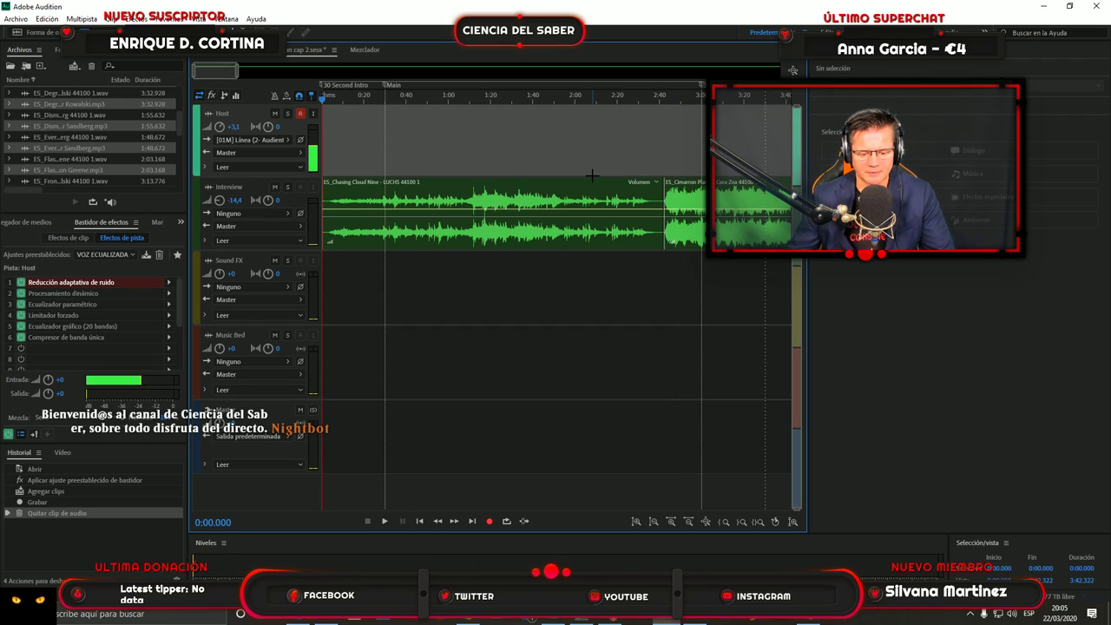
click(490, 520)
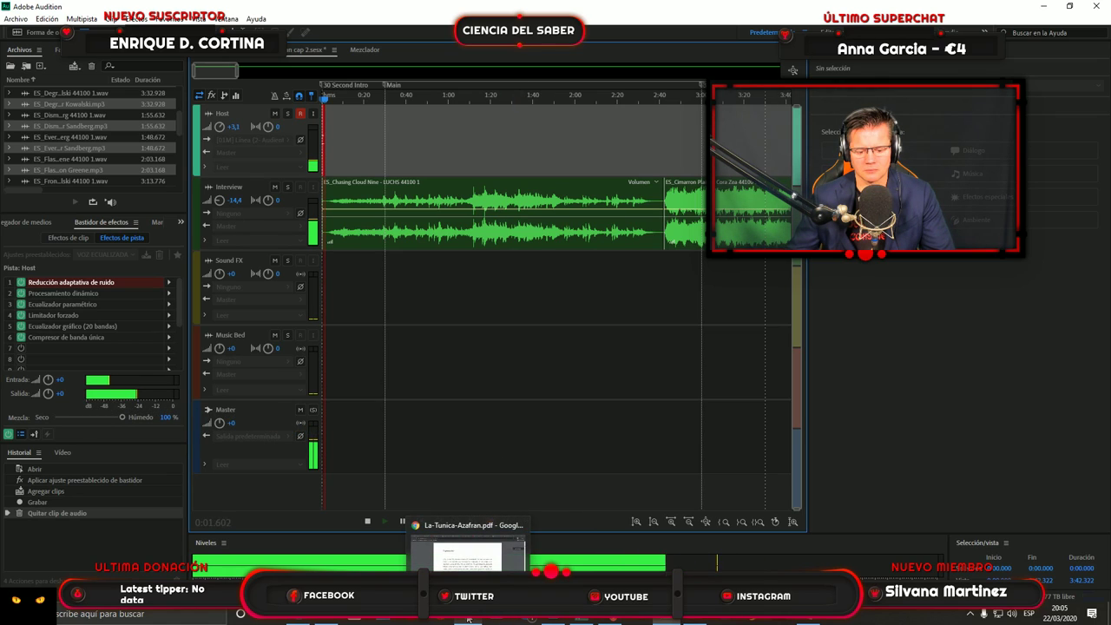
click(469, 618)
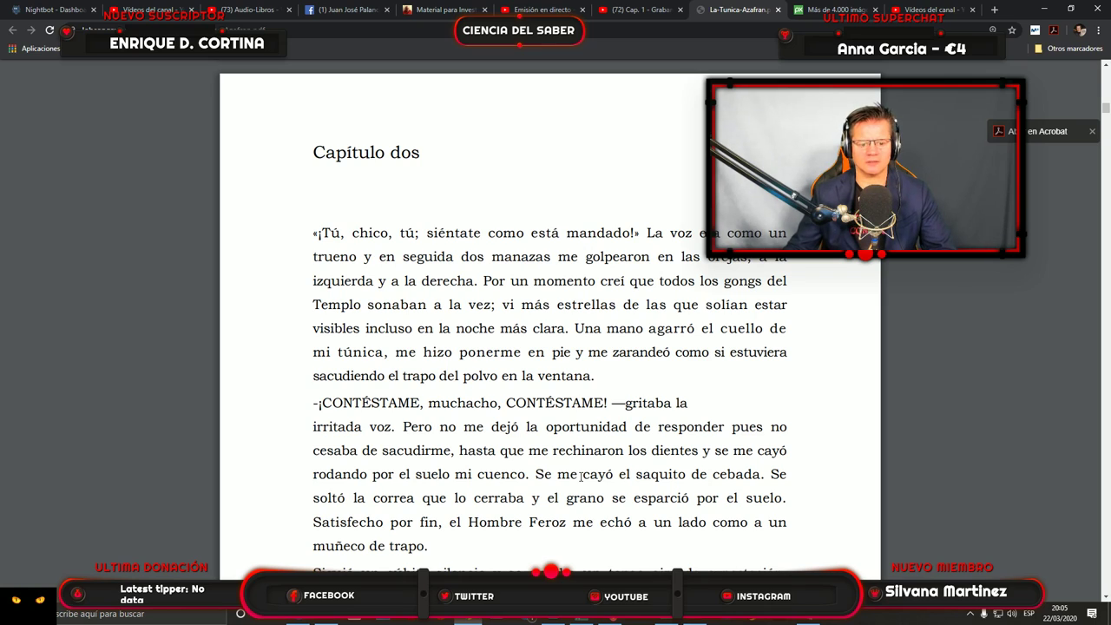
Follow the text of Capítulo dos from its opening to the end of page 24 while narrating it.
scroll(623, 420, down, 3)
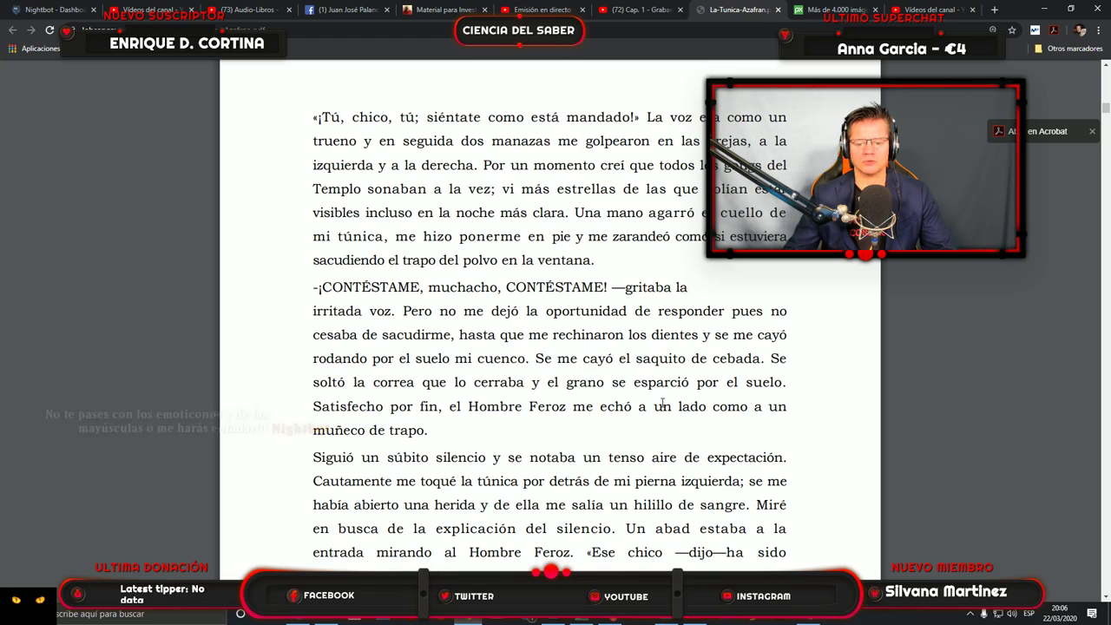
scroll(662, 397, down, 1)
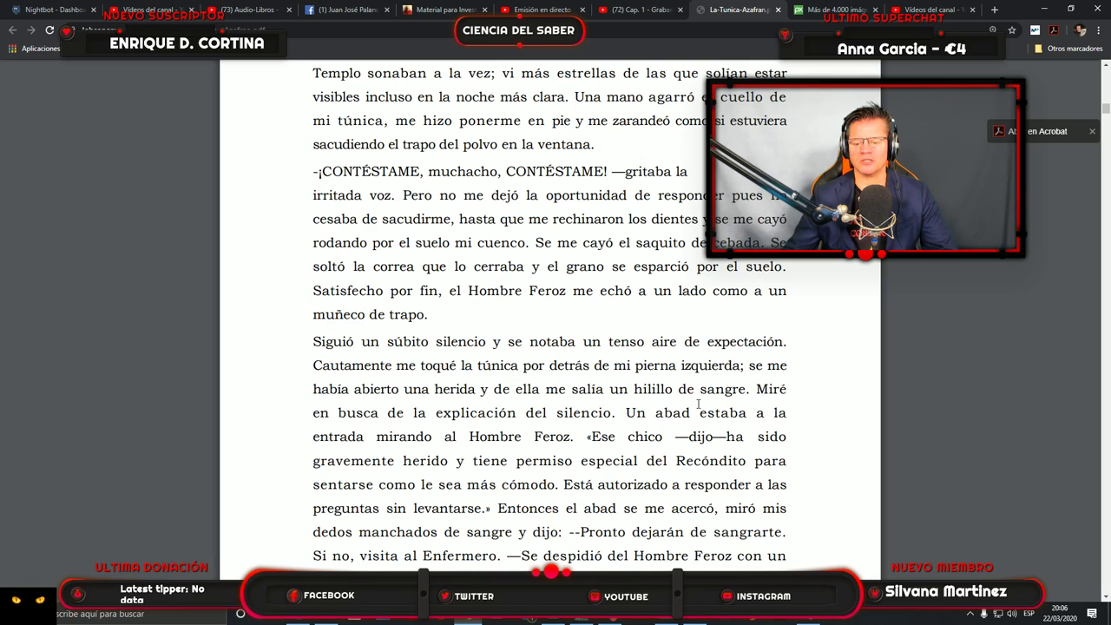
scroll(697, 403, down, 3)
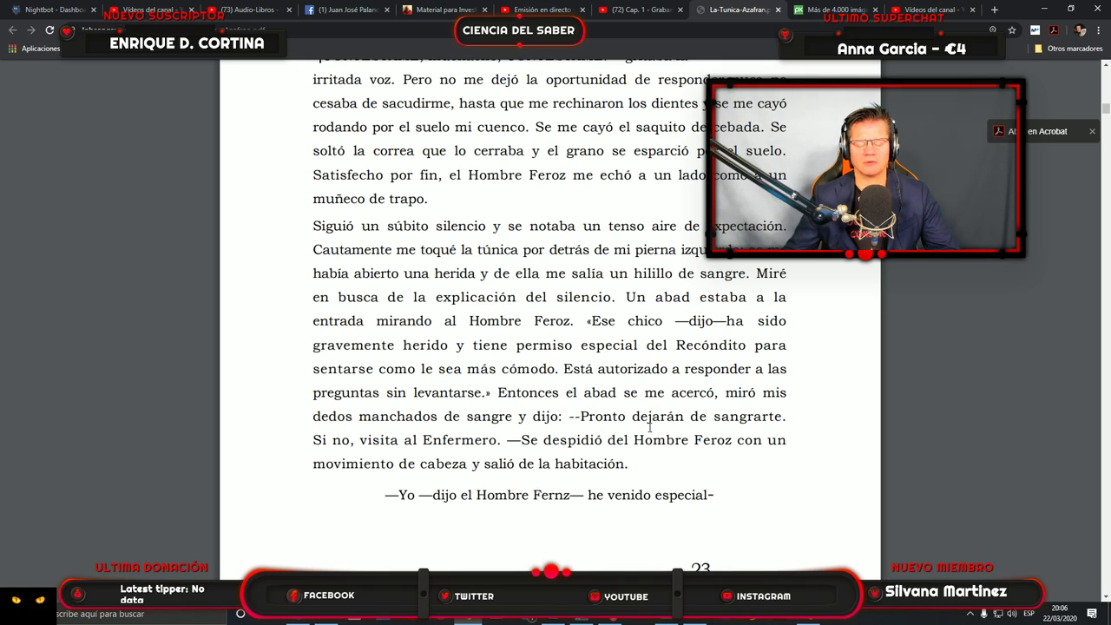
scroll(621, 426, down, 2)
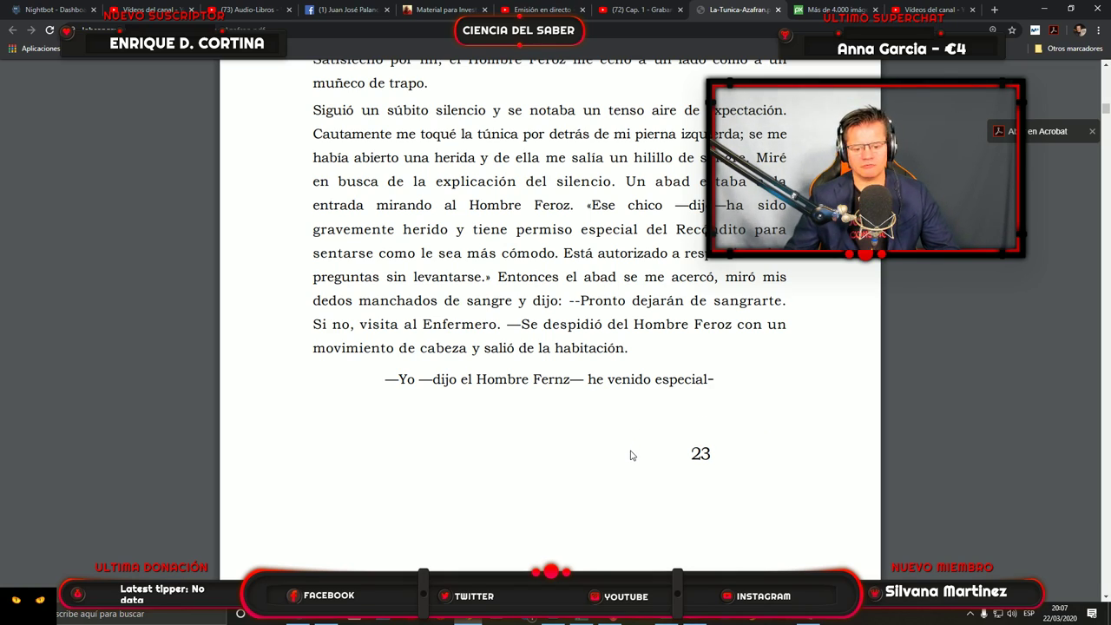
scroll(631, 455, down, 8)
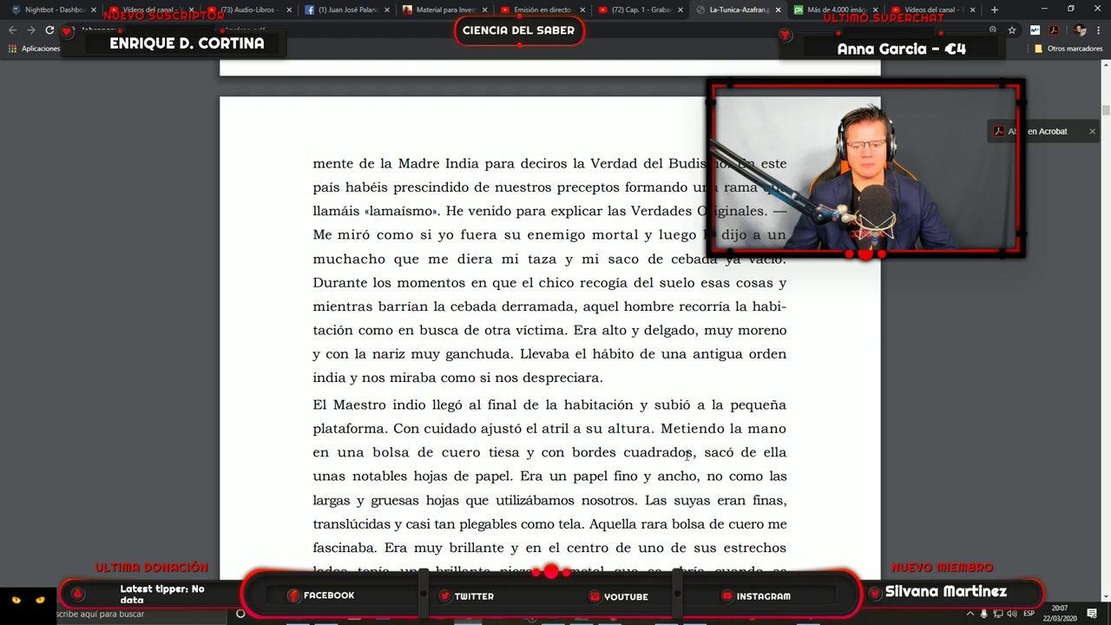
scroll(549, 486, down, 3)
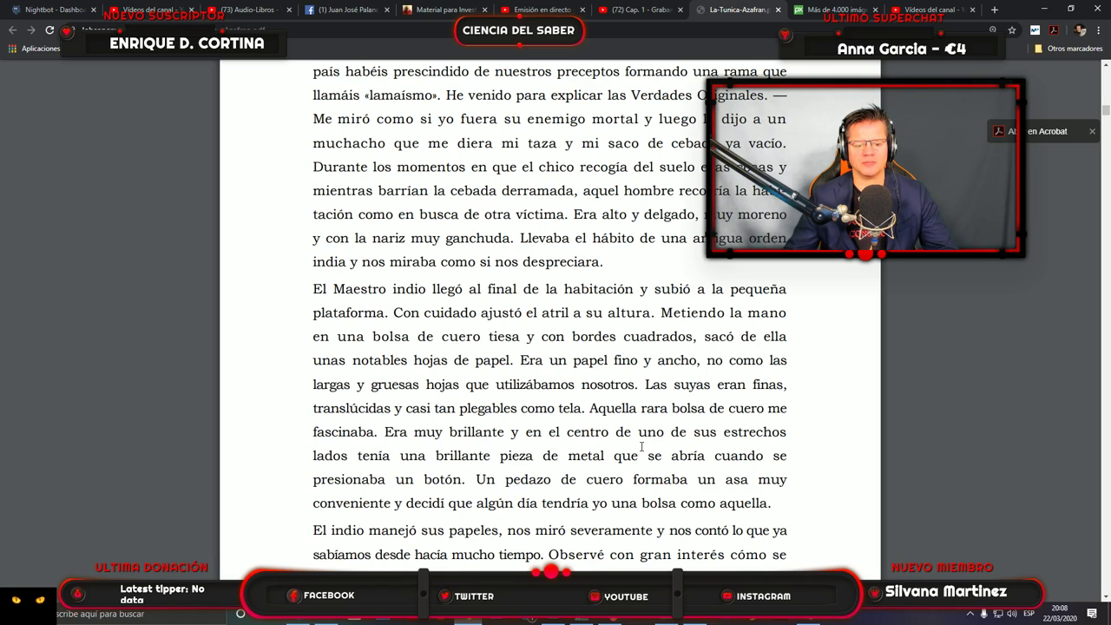
scroll(641, 447, down, 3)
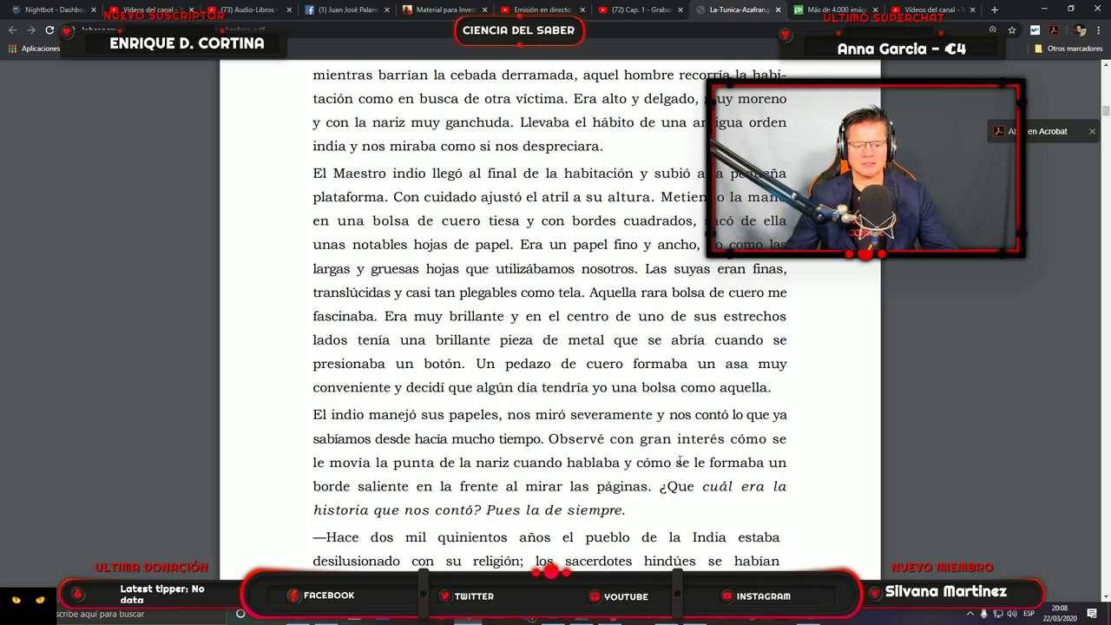
scroll(652, 454, down, 3)
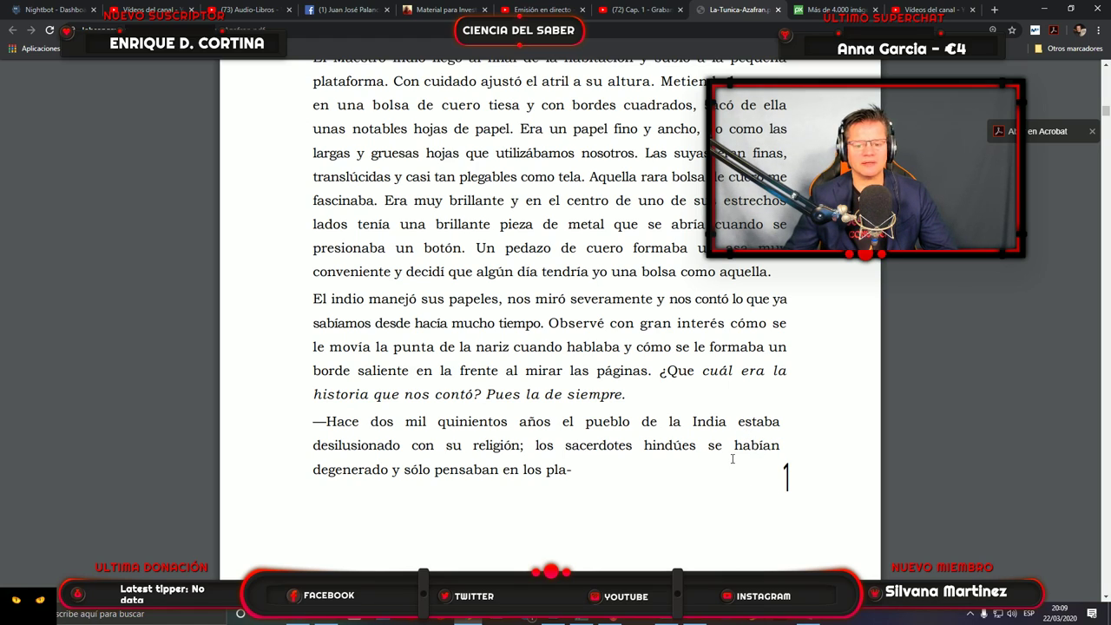
scroll(667, 427, down, 3)
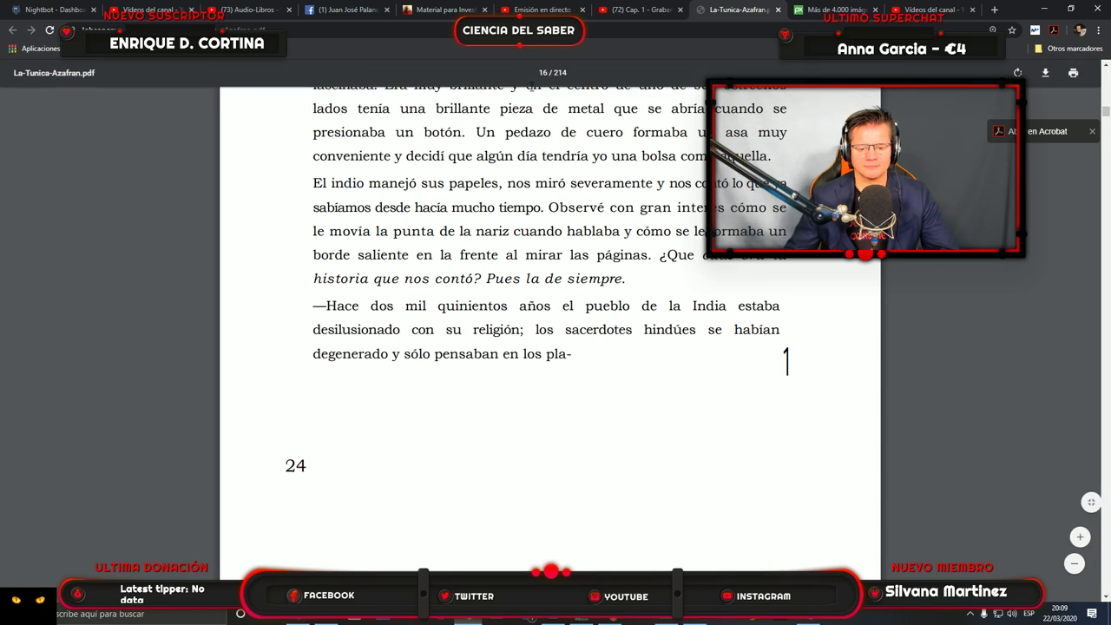
Mark the passage from "Observé con gran interés" to "cuando hablaba" in the PDF, then stop the recording in Adobe Audition.
drag(548, 207, 623, 231)
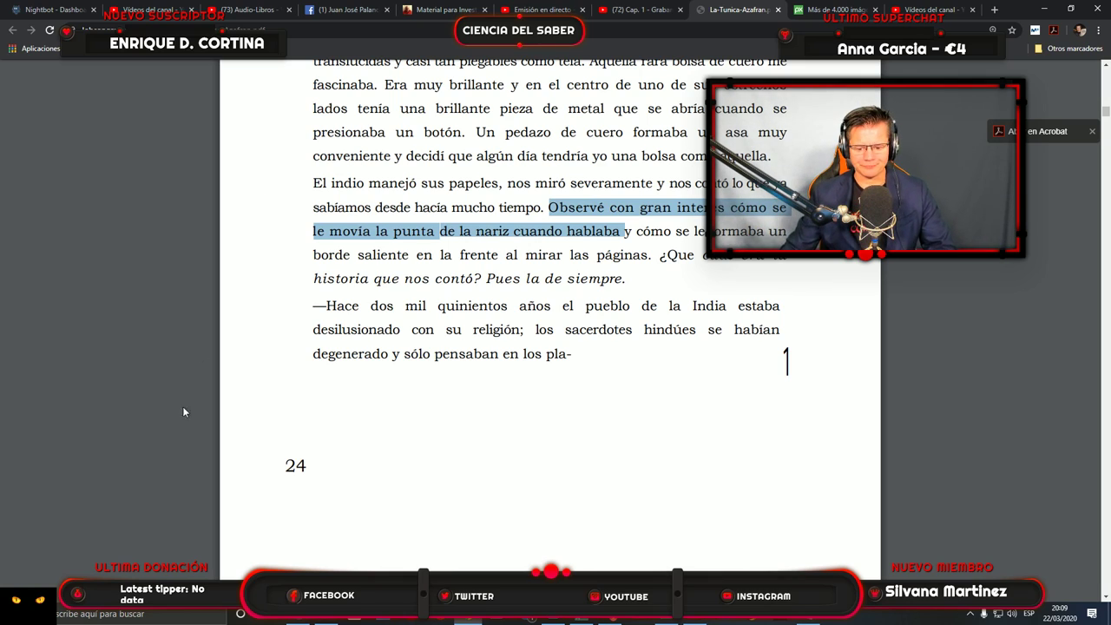
key(alt+Tab)
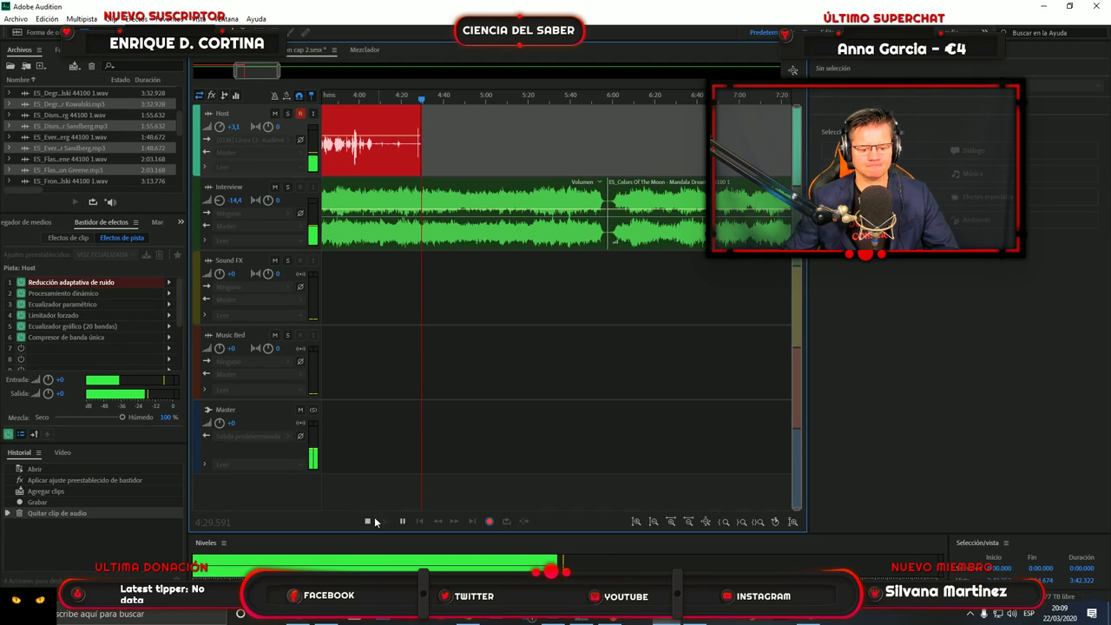
click(368, 521)
Listen to the last part of the Host recording from about 3:45 and trim the clip's end back to about 3:53.7.
drag(262, 73, 250, 74)
click(475, 124)
key(space)
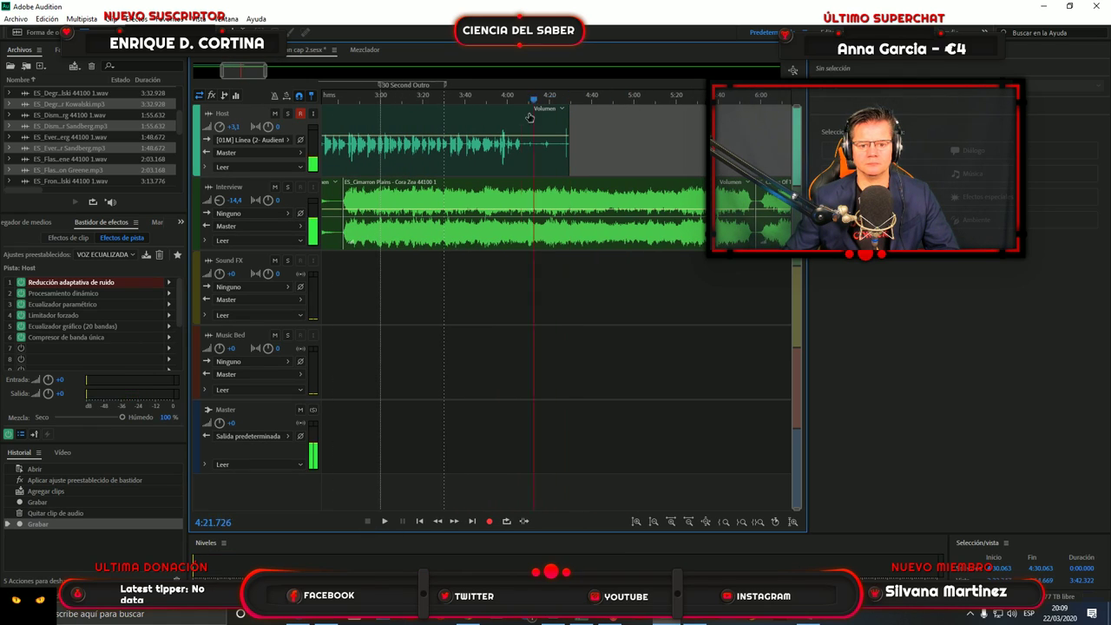
click(384, 521)
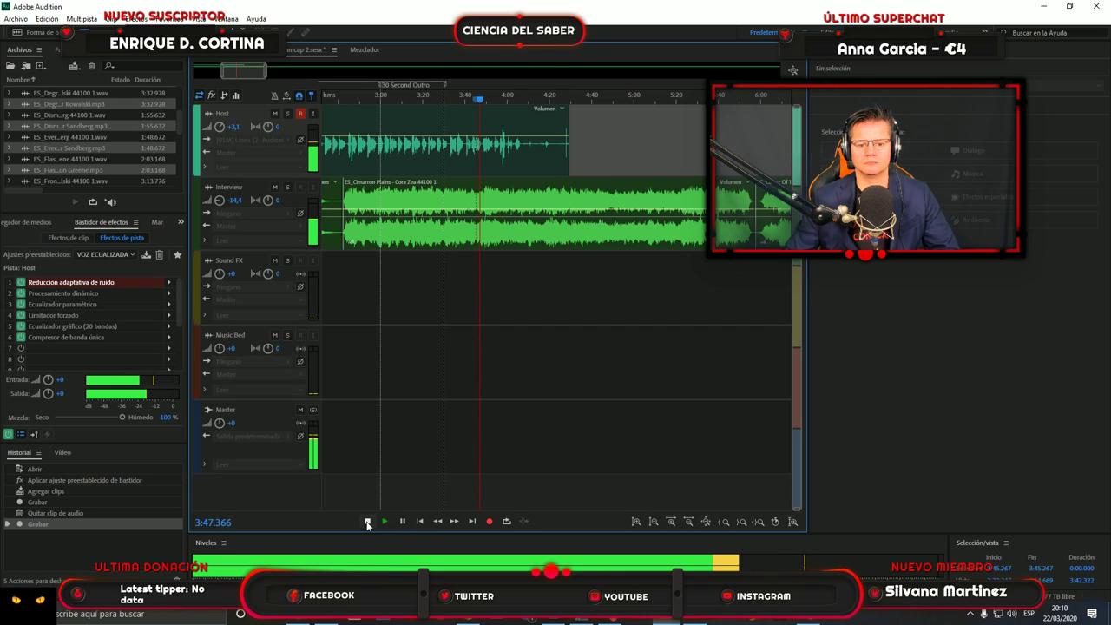
click(367, 522)
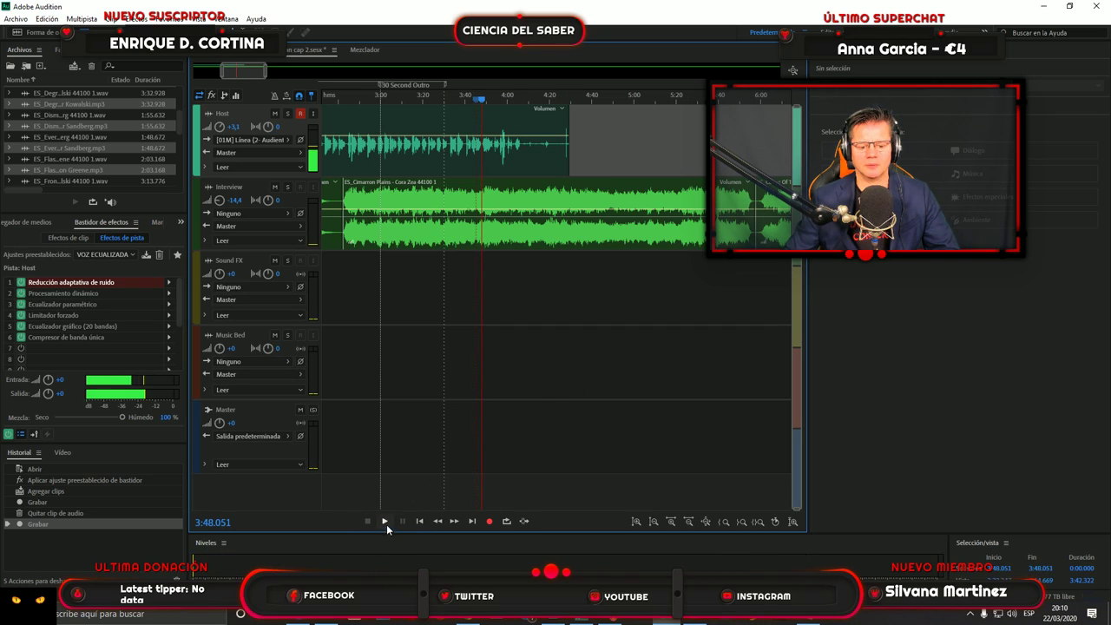
click(385, 521)
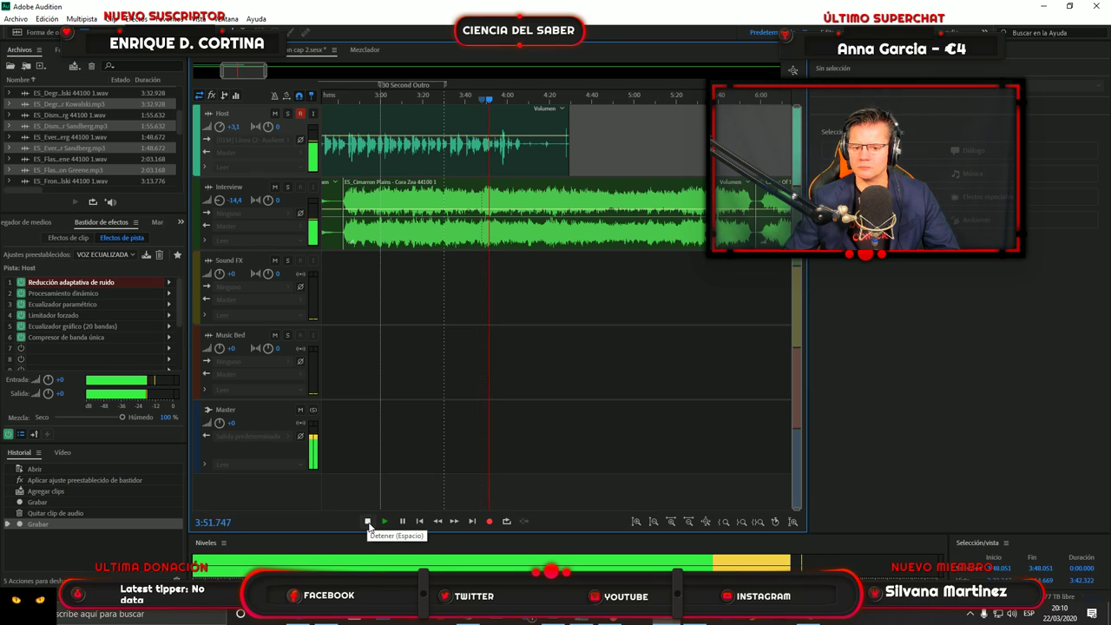
click(368, 521)
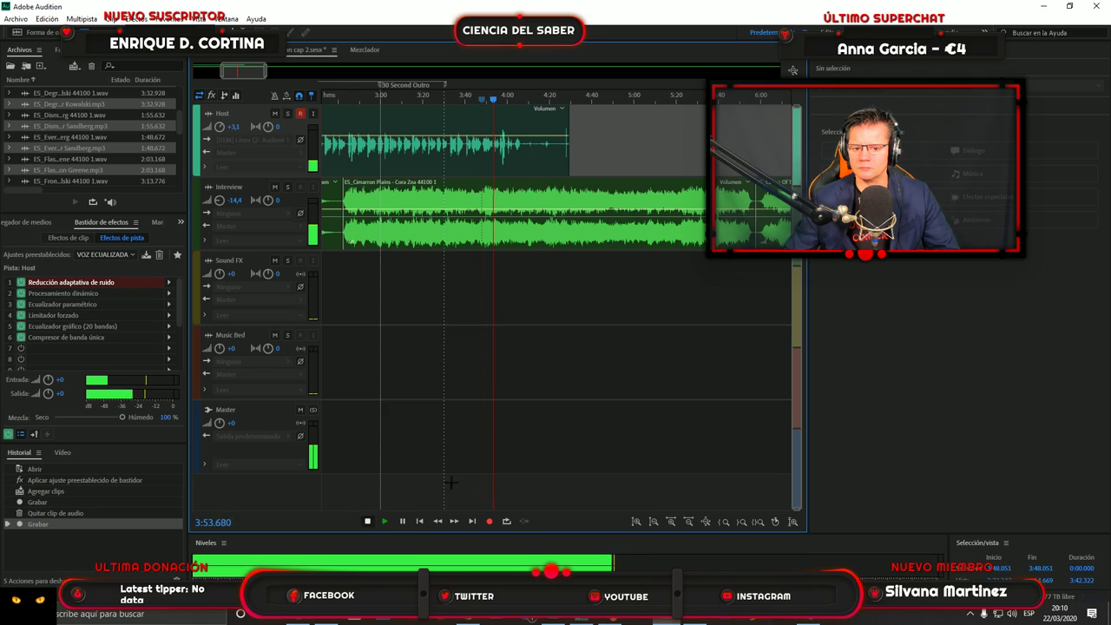
drag(569, 173, 493, 181)
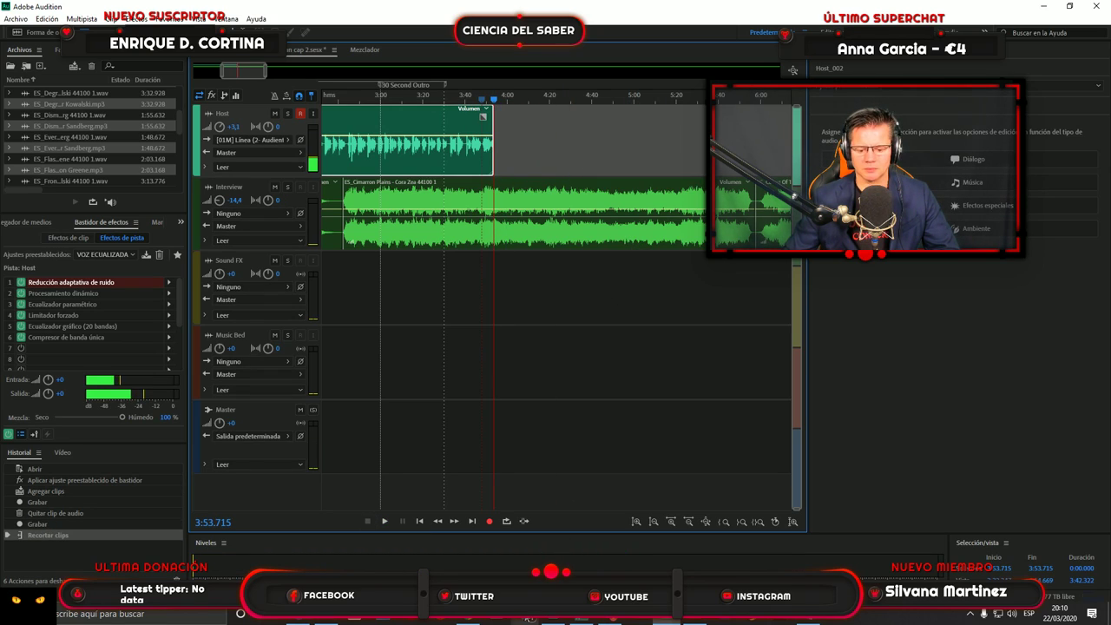
Return to the PDF in Chrome and review the paragraphs around the marked passage on page 24.
click(468, 618)
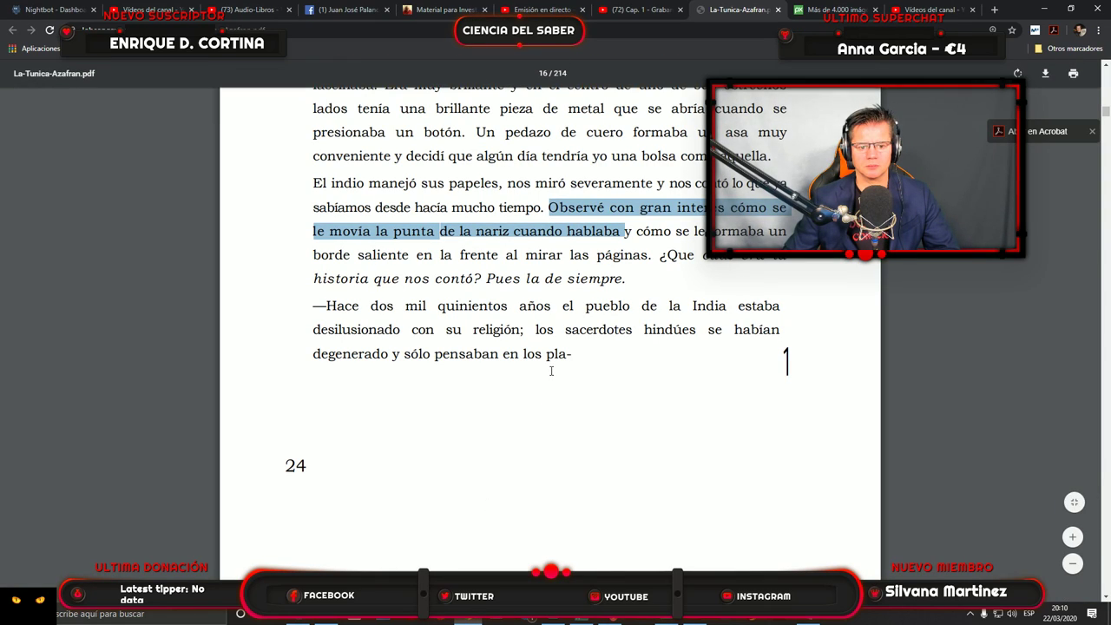
scroll(632, 399, up, 2)
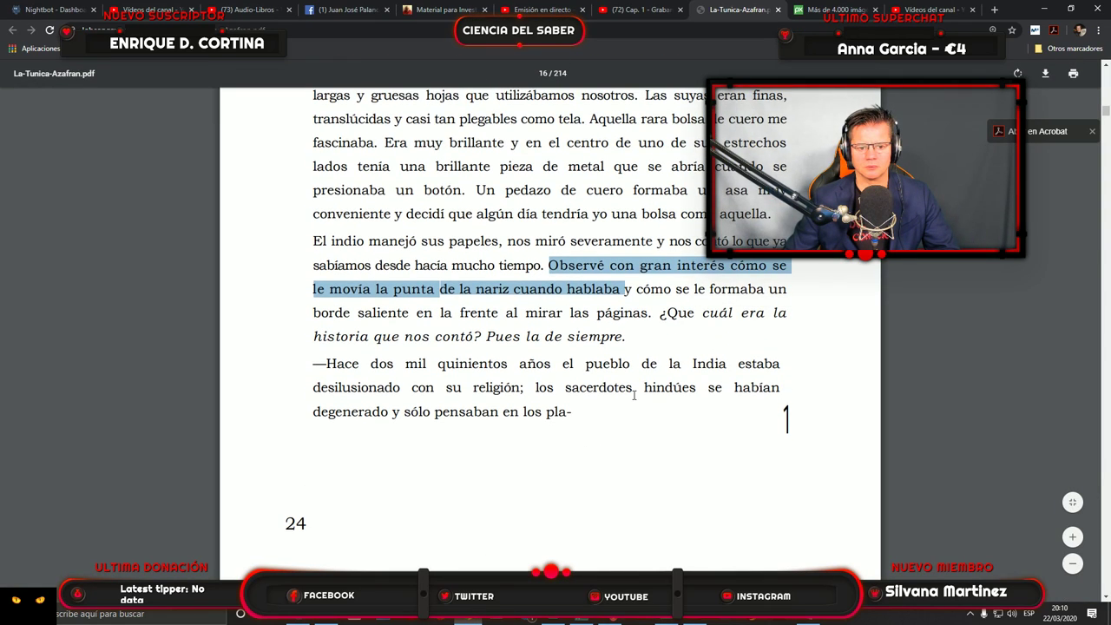
scroll(633, 395, up, 2)
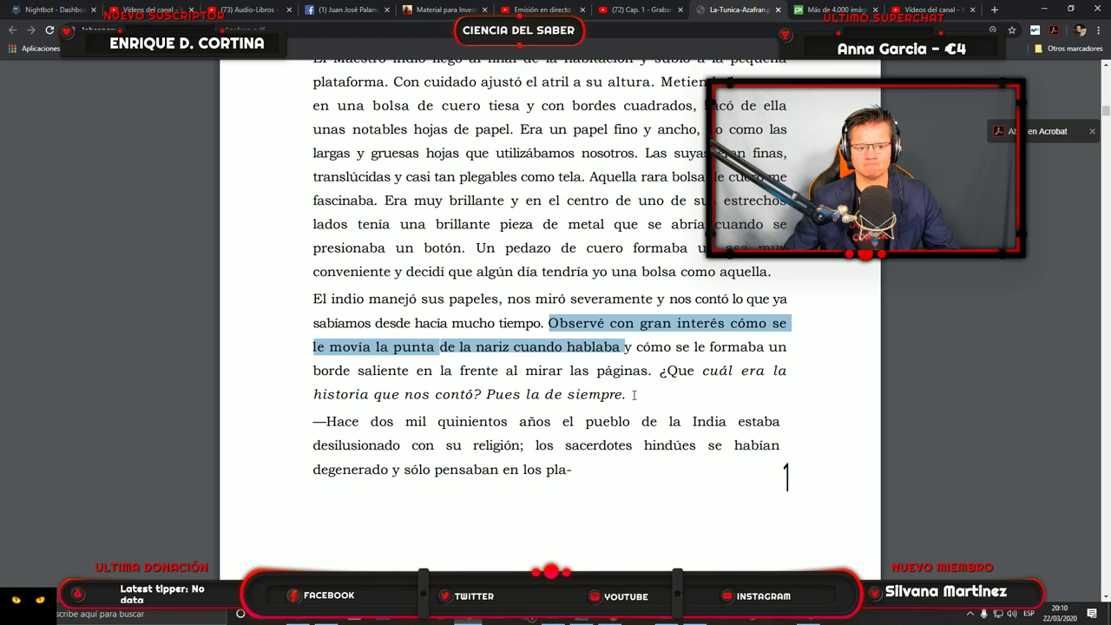
scroll(633, 395, up, 2)
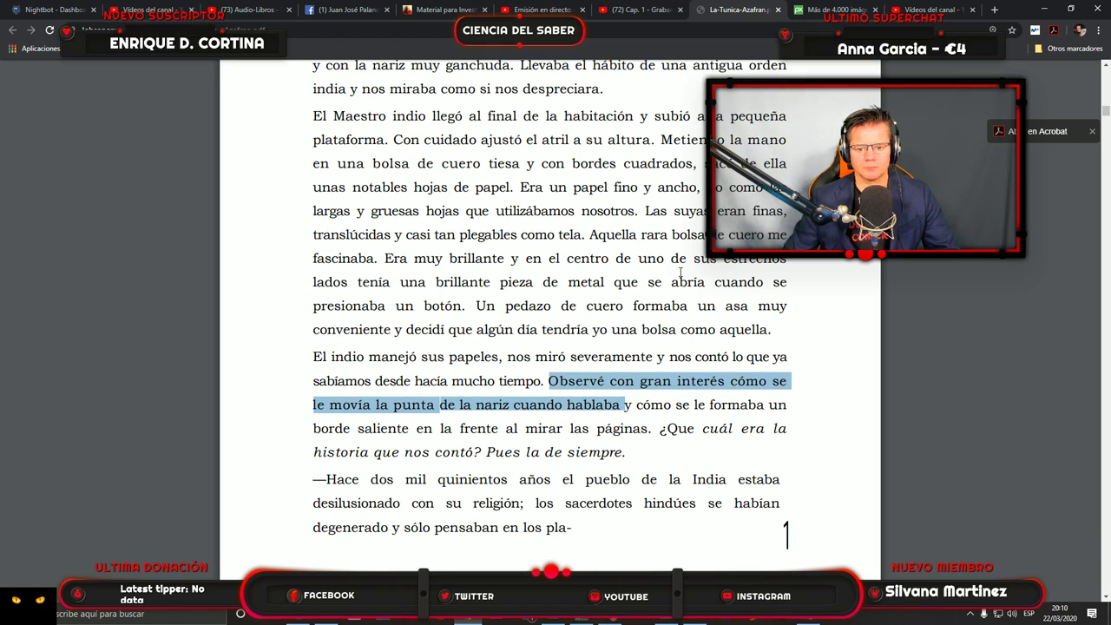
Switch to Adobe Audition and listen to the end of the Host recording from about 3:47.7, stopping at about 3:53.4.
scroll(591, 268, up, 3)
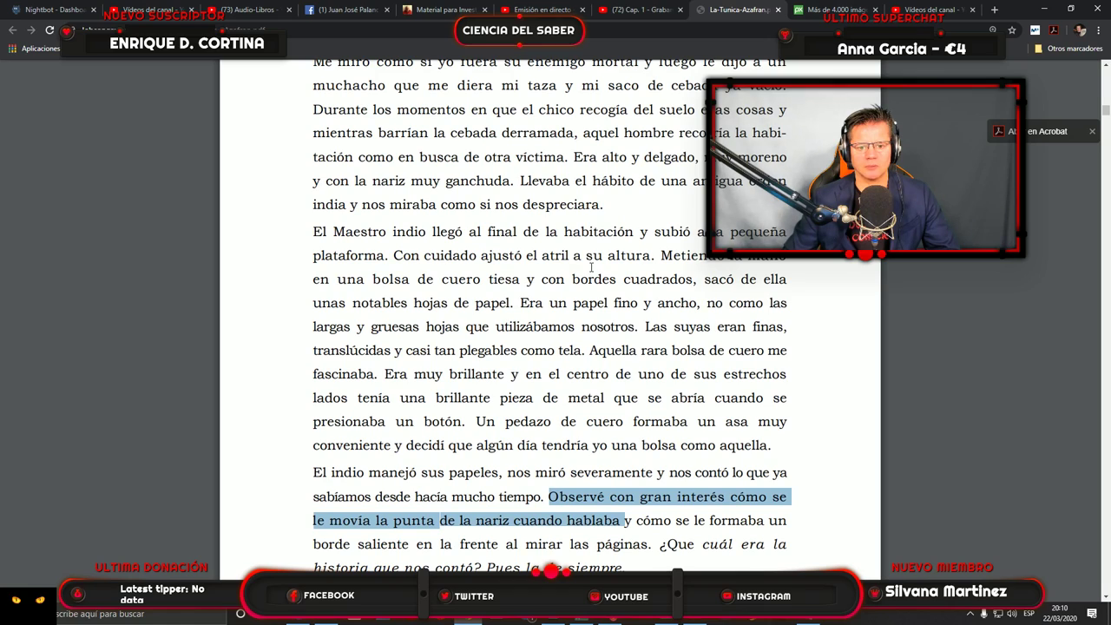
scroll(669, 339, down, 2)
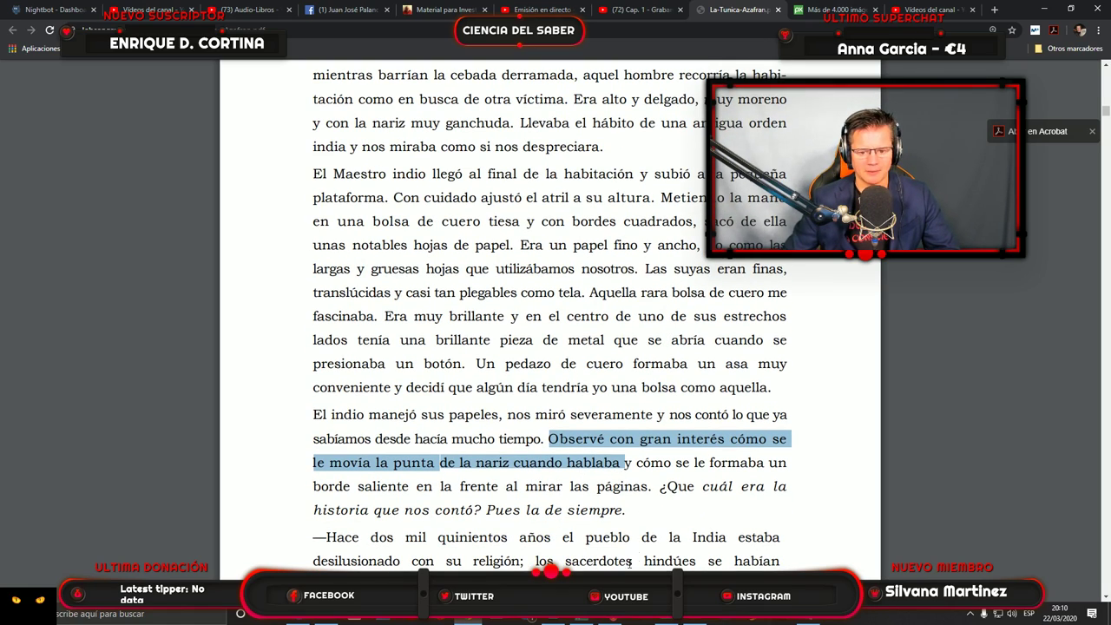
click(666, 621)
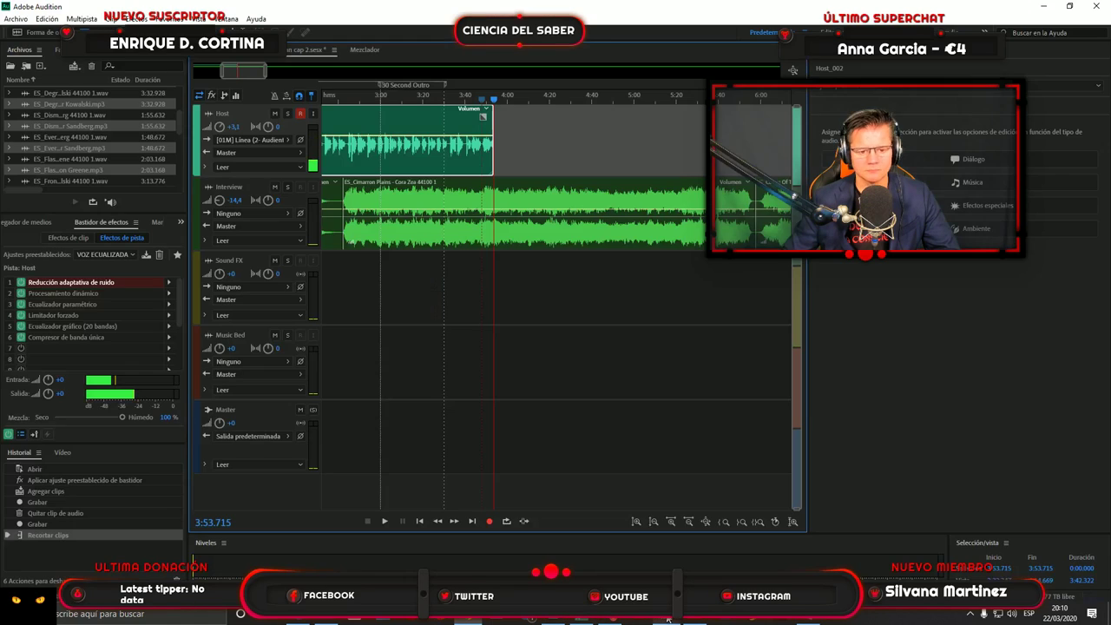
drag(494, 98, 484, 111)
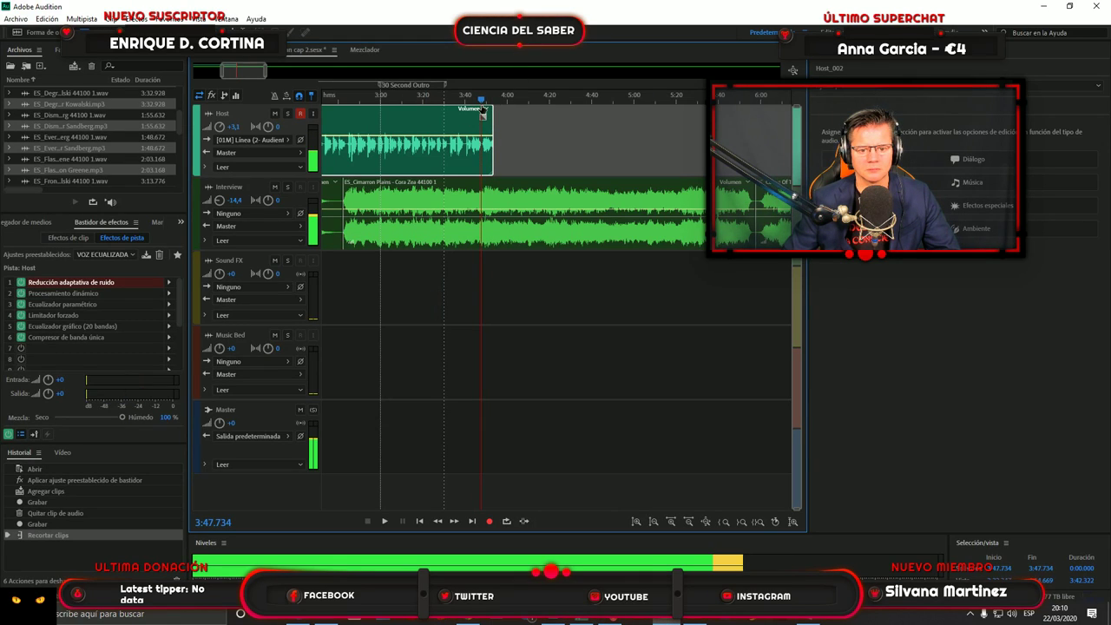
click(383, 520)
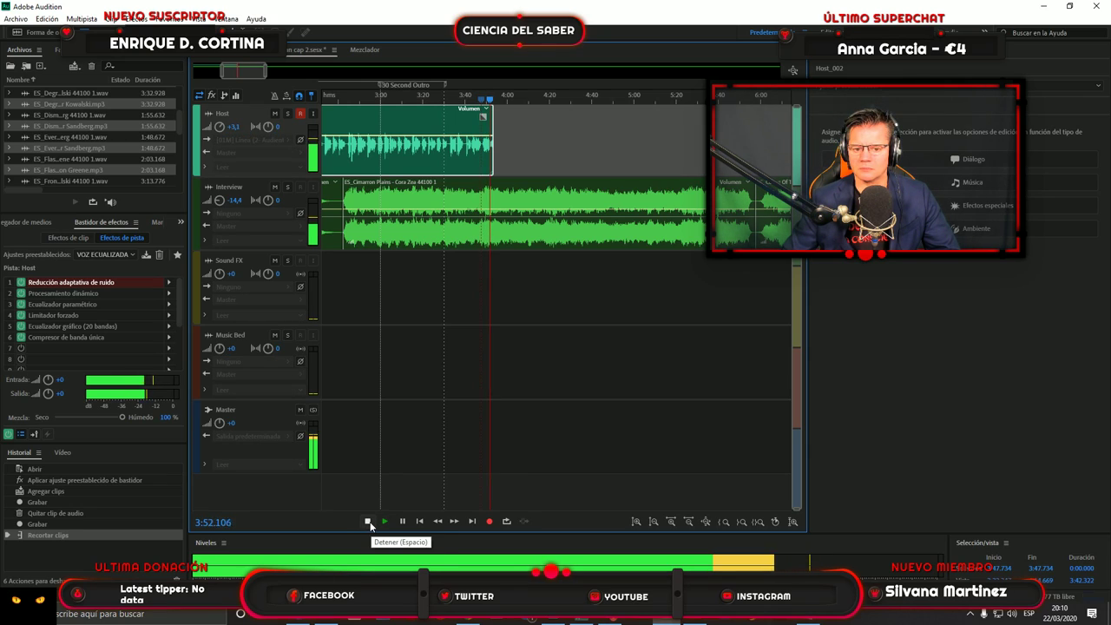
click(367, 522)
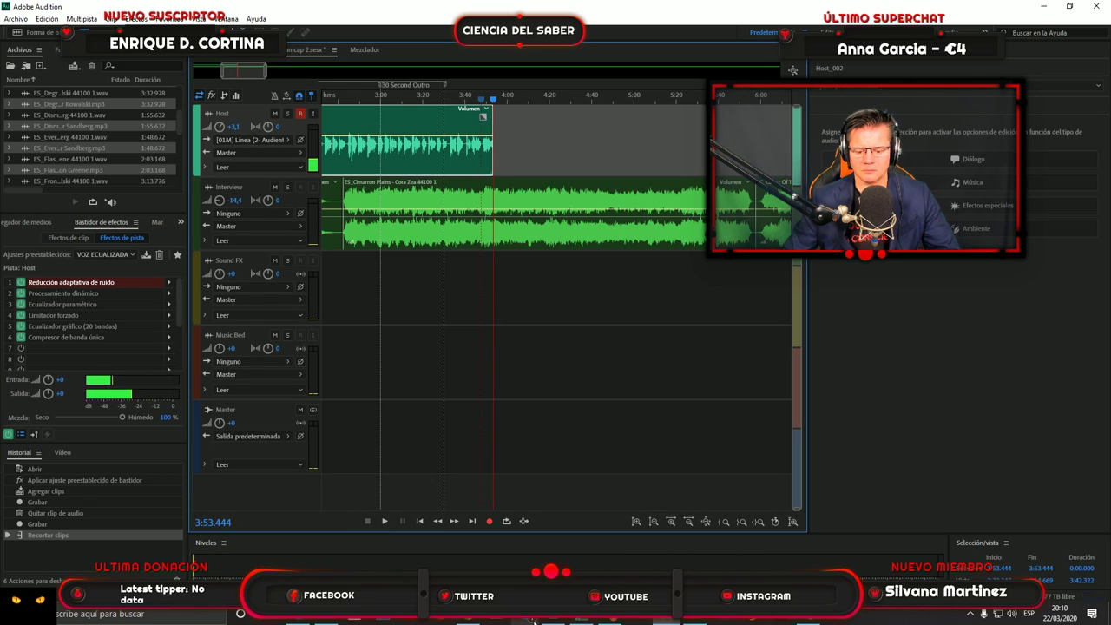
Return to the PDF in Chrome and compare the passage at the end of page 24 with the recording's last words.
key(alt+Tab)
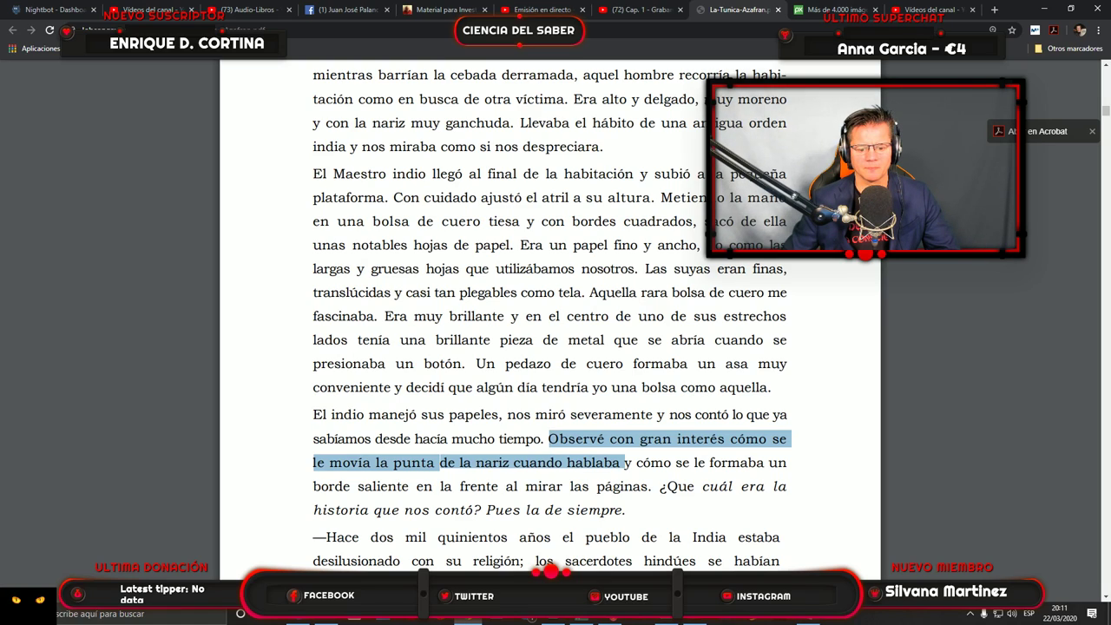
scroll(634, 283, down, 5)
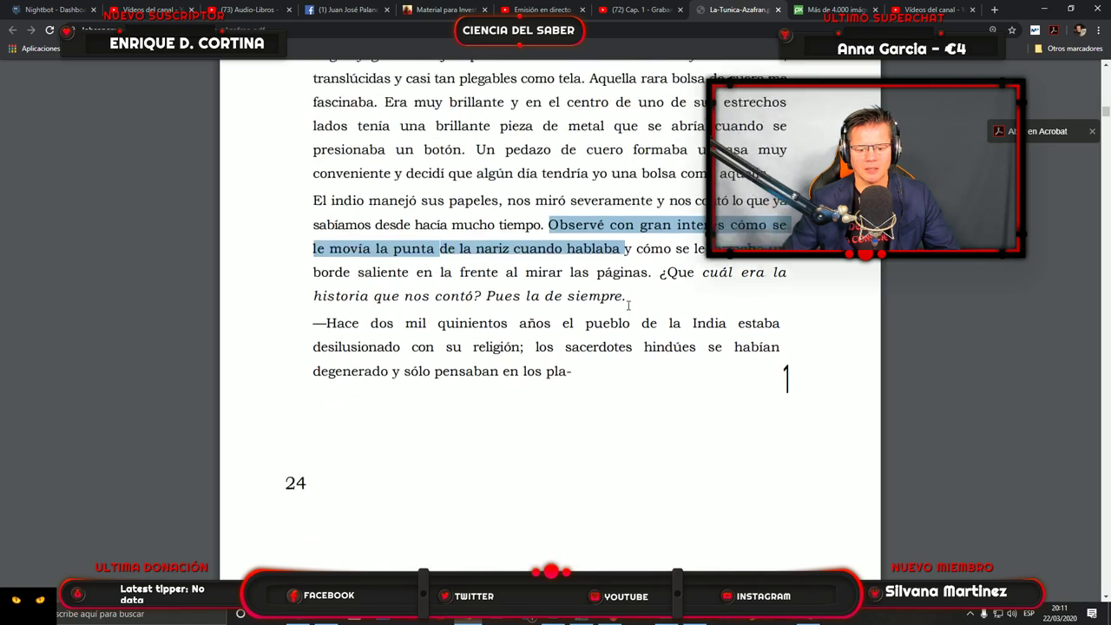
scroll(663, 188, up, 1)
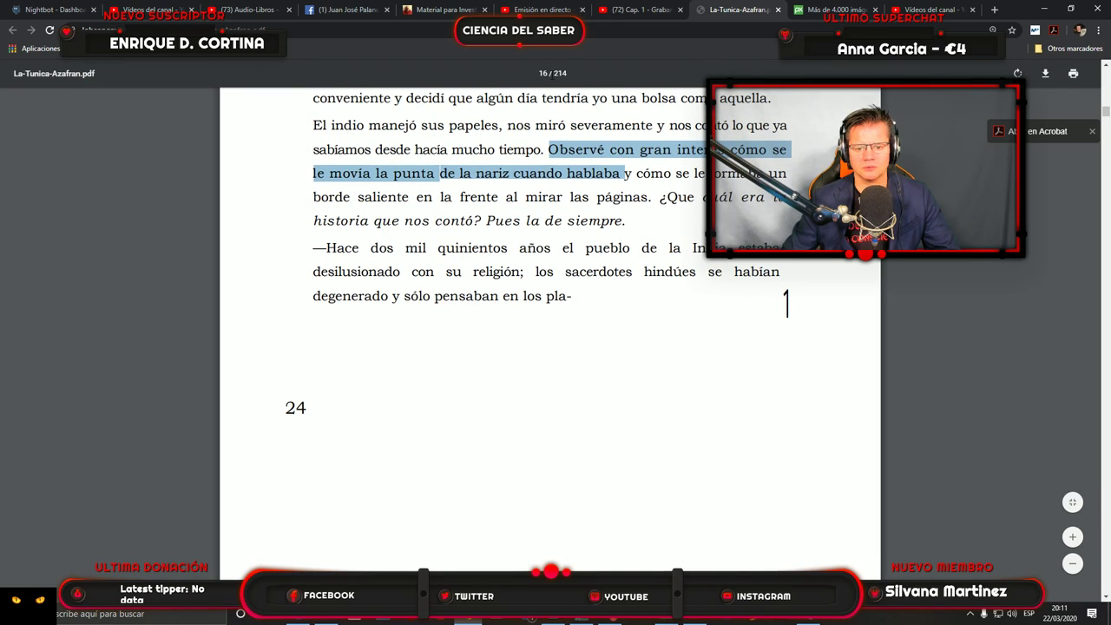
scroll(557, 208, up, 1)
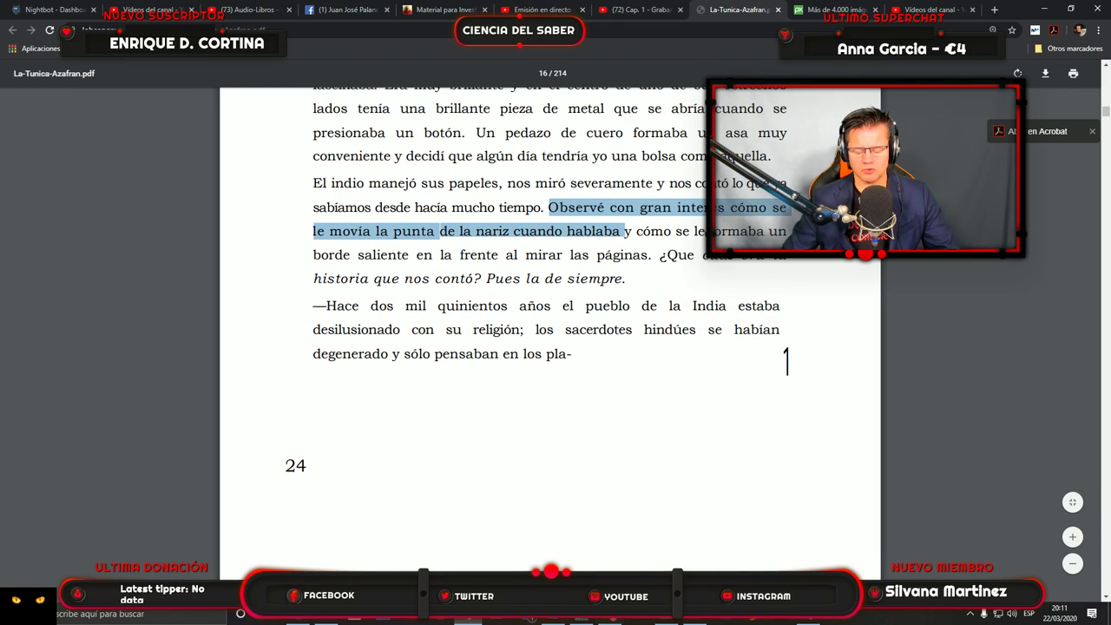
Switch back to Adobe Audition and move the playhead back to about 3:37 to replay the end of the Host recording.
click(666, 622)
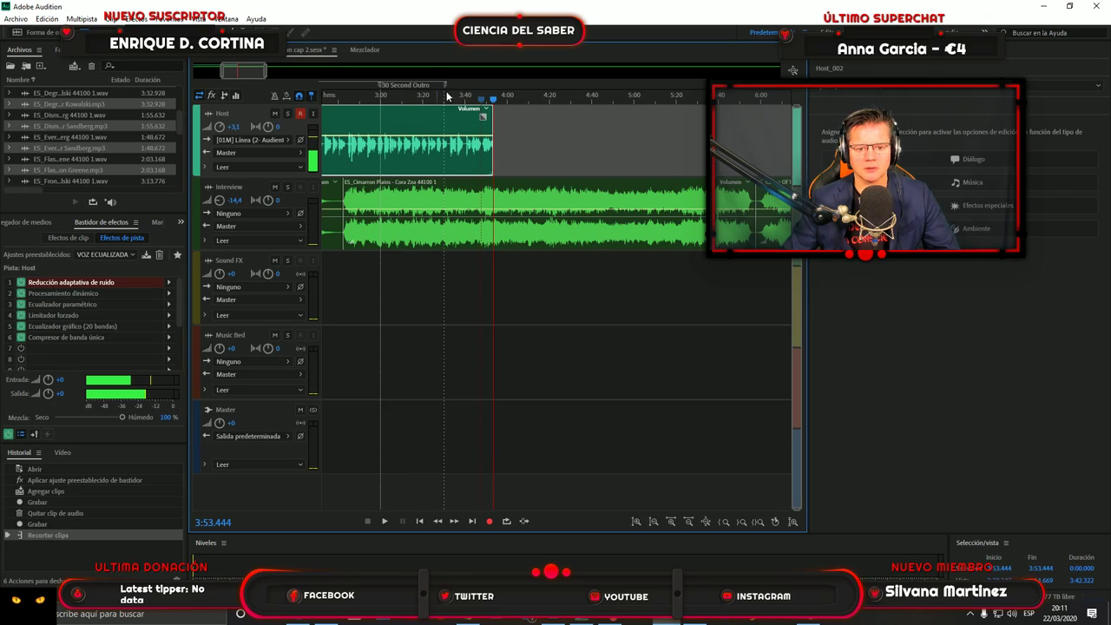
drag(493, 101, 459, 101)
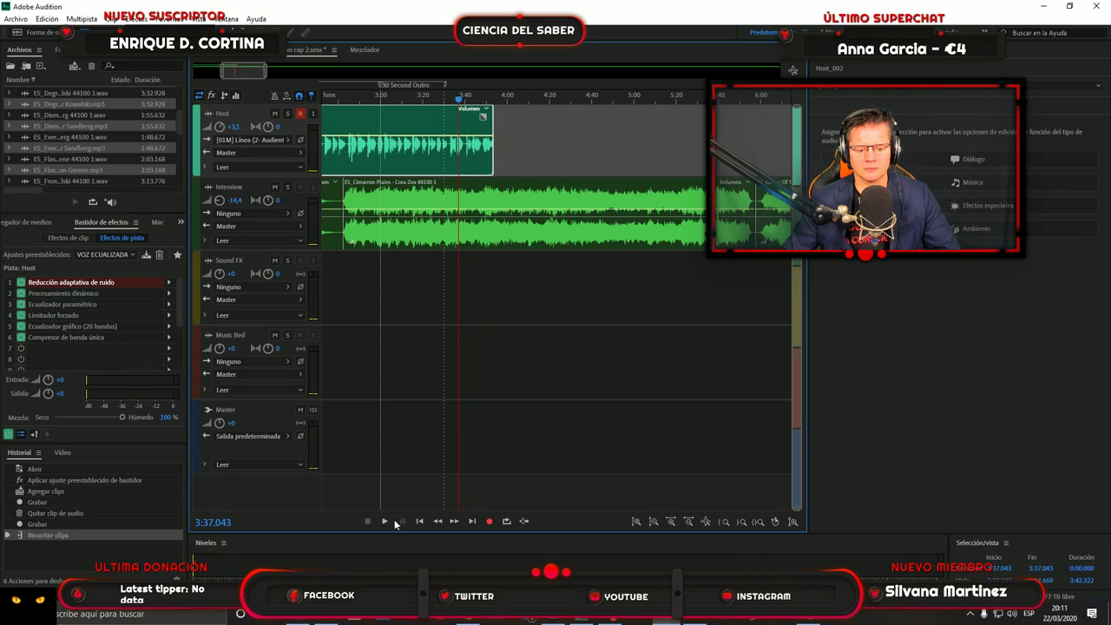
Play the last part of the Host clip, stop at about 3:48, and trim the clip's end back to the playhead.
click(384, 521)
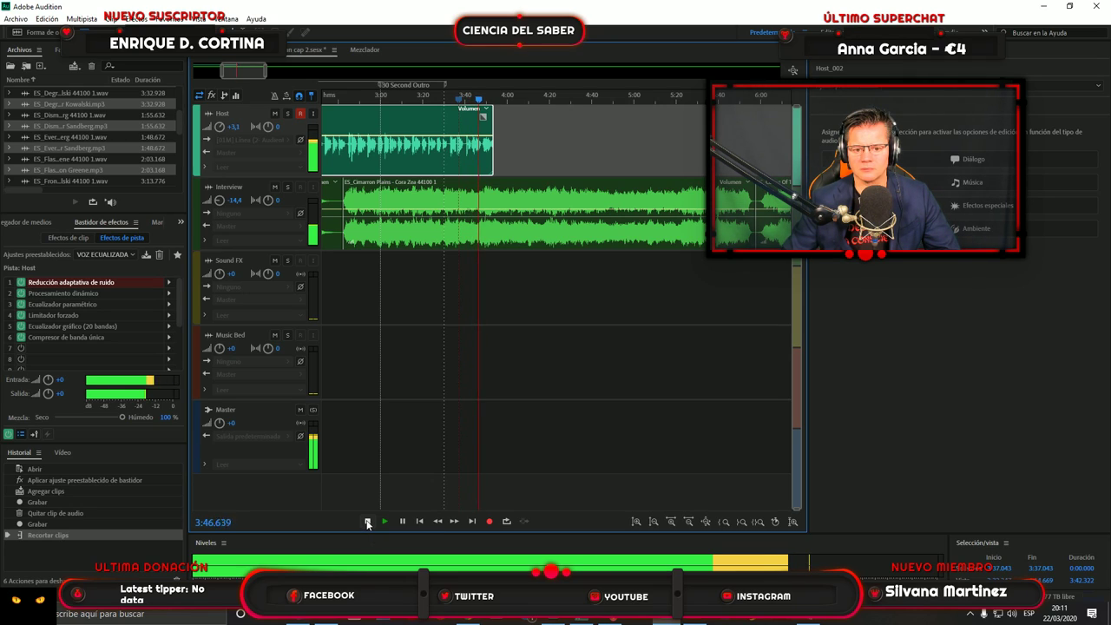
click(367, 521)
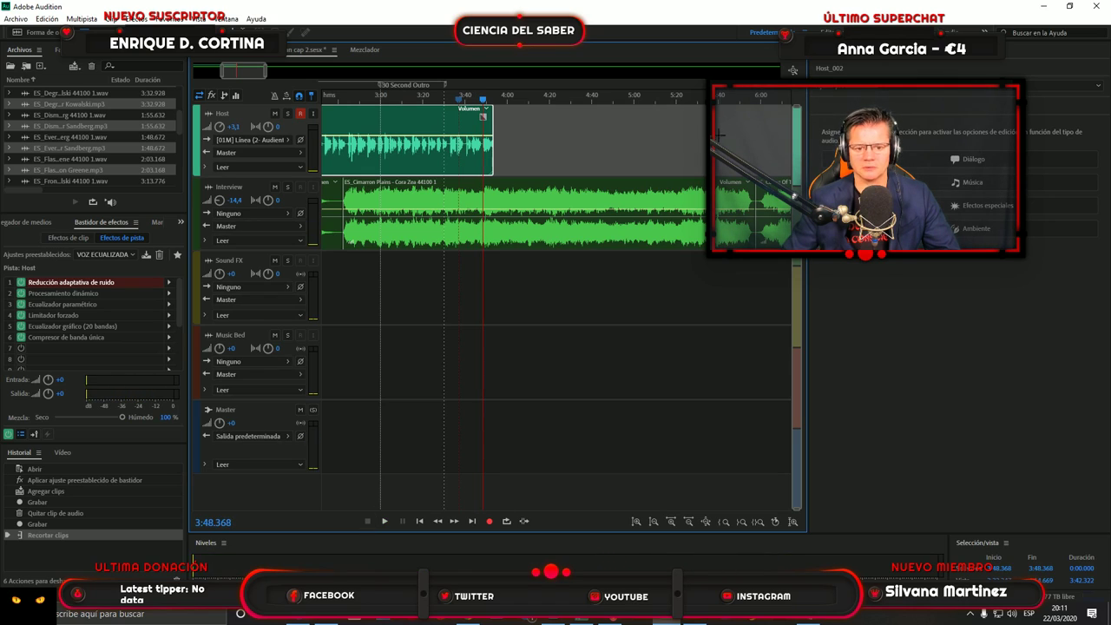
drag(491, 168, 482, 170)
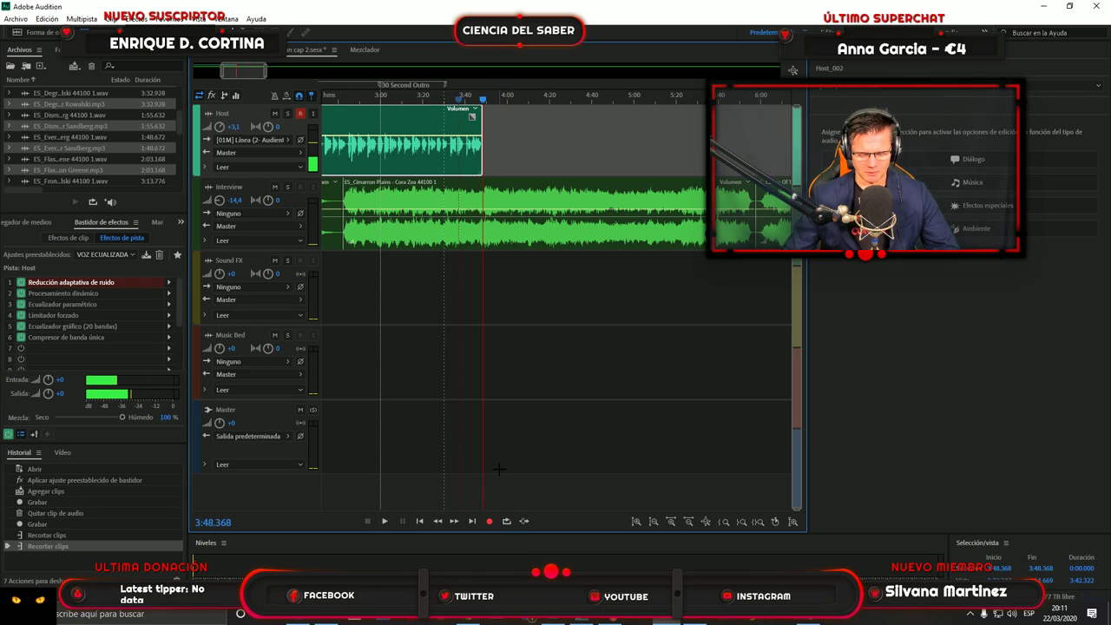
Start recording on the Host track, switch to the La-Tunica-Azafran PDF in Chrome, and read aloud from page 24 through page 25.
click(492, 521)
key(alt+Tab)
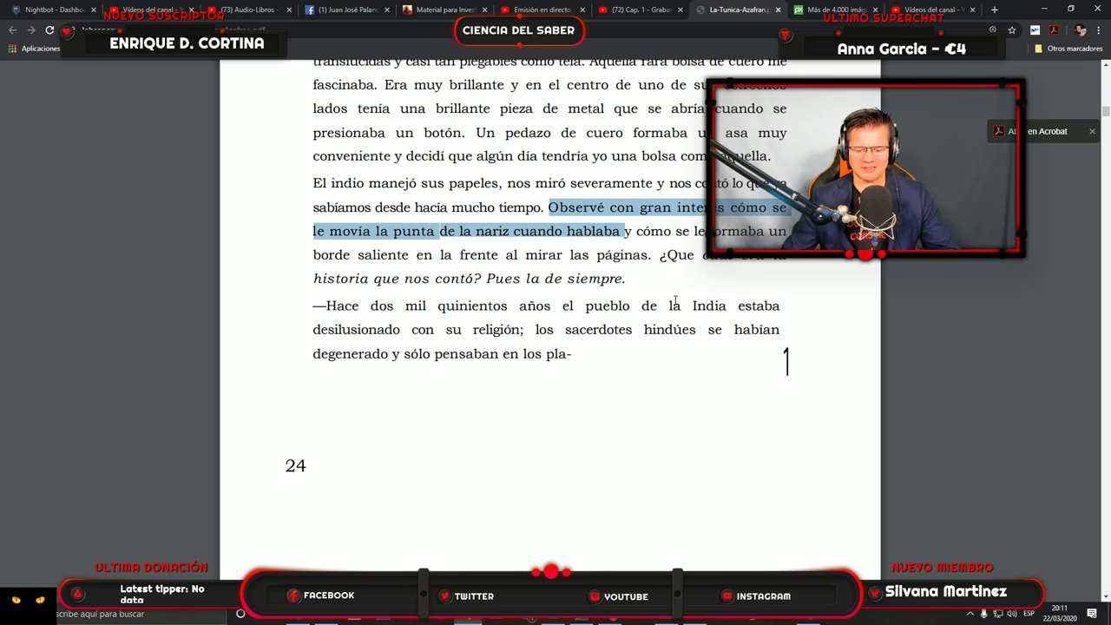
scroll(672, 280, down, 3)
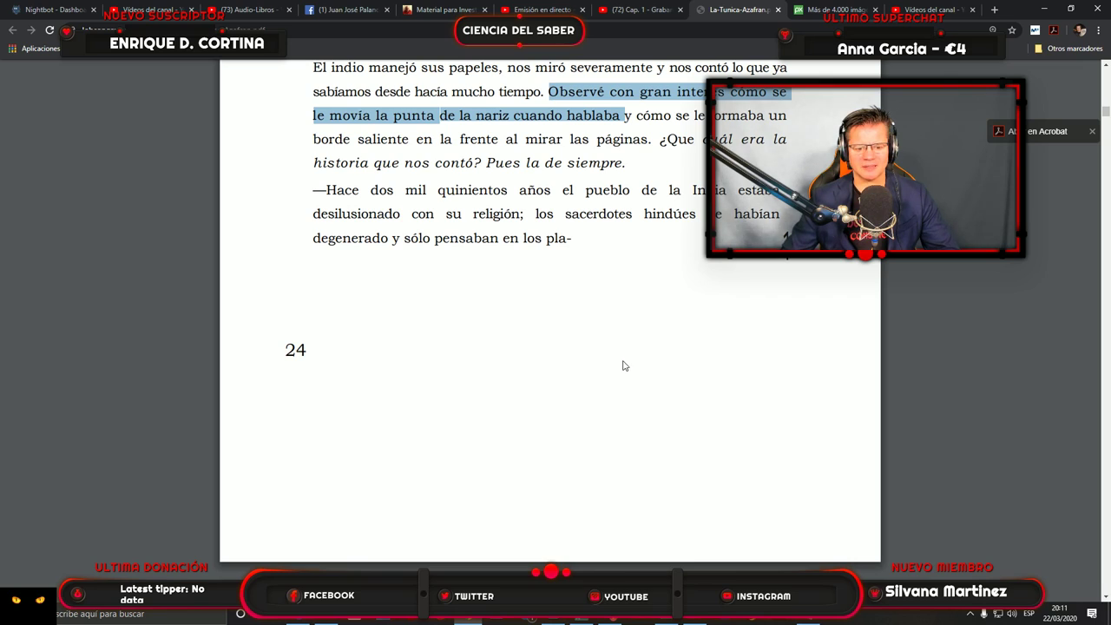
scroll(622, 371, down, 2)
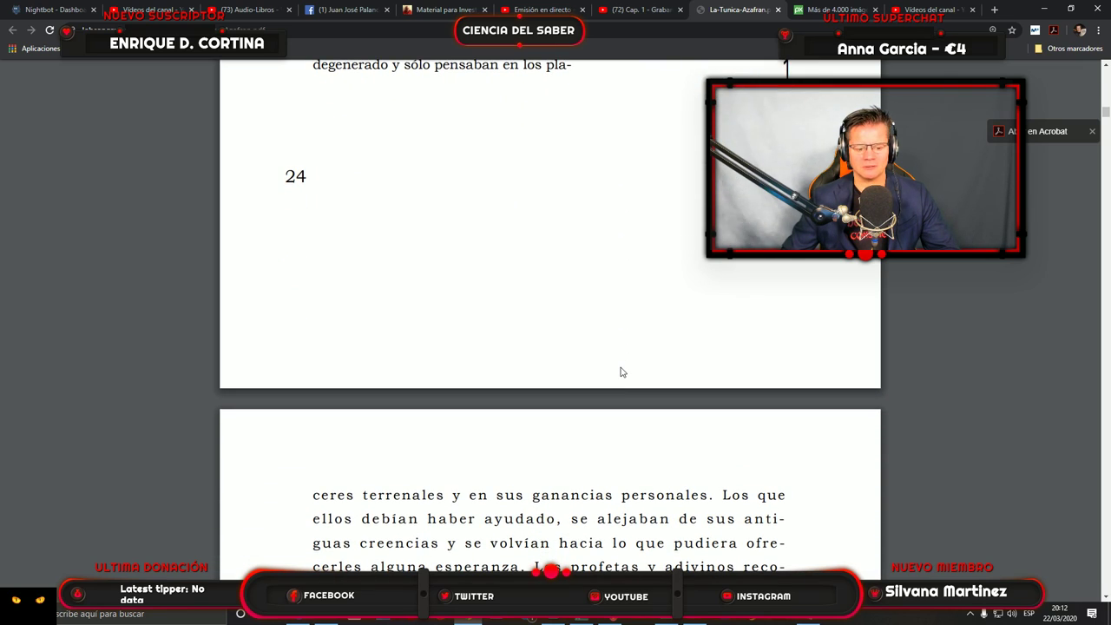
scroll(621, 371, down, 4)
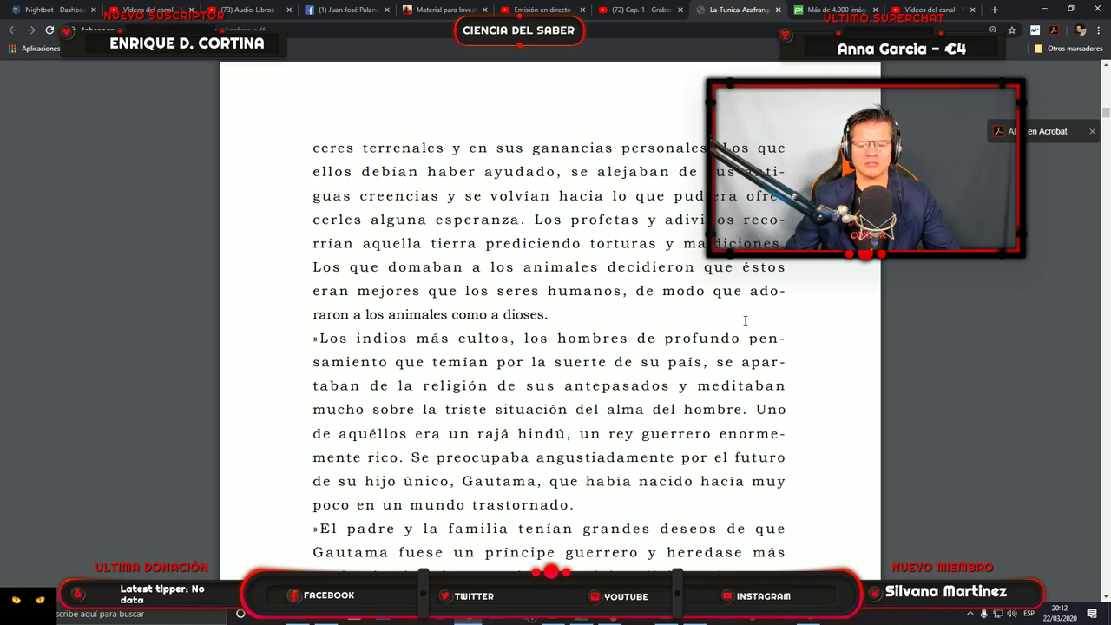
scroll(618, 326, down, 3)
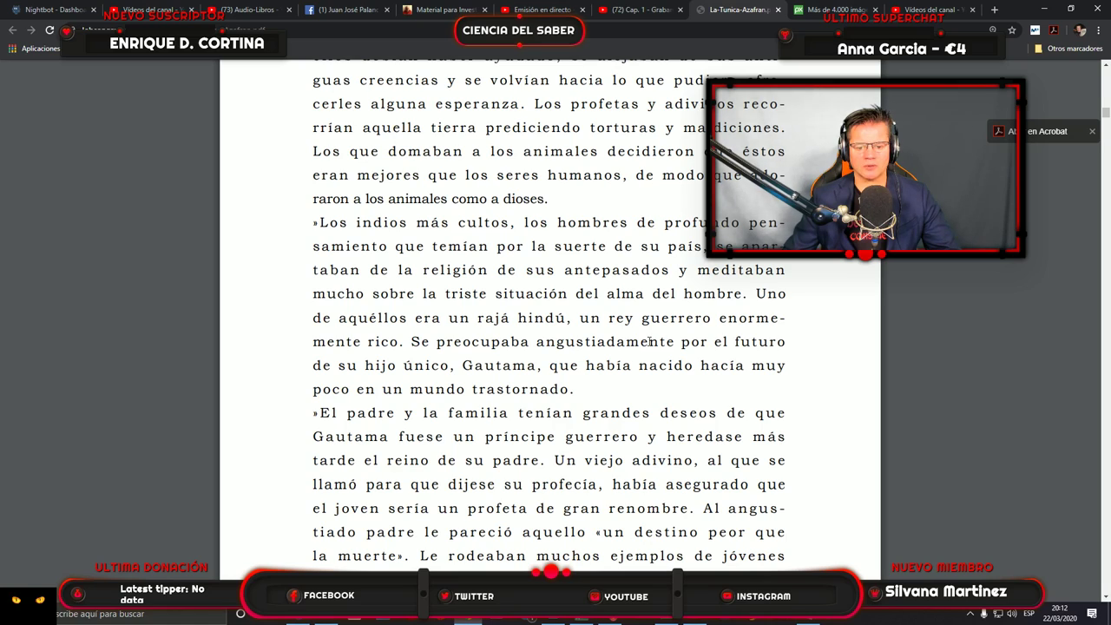
scroll(736, 336, down, 3)
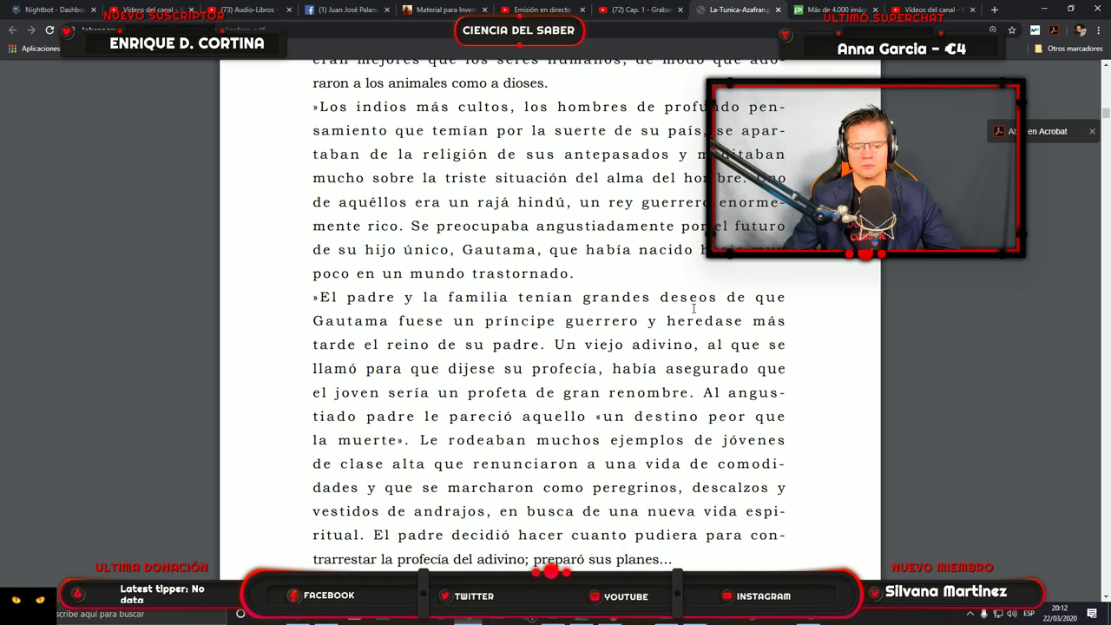
scroll(703, 313, down, 3)
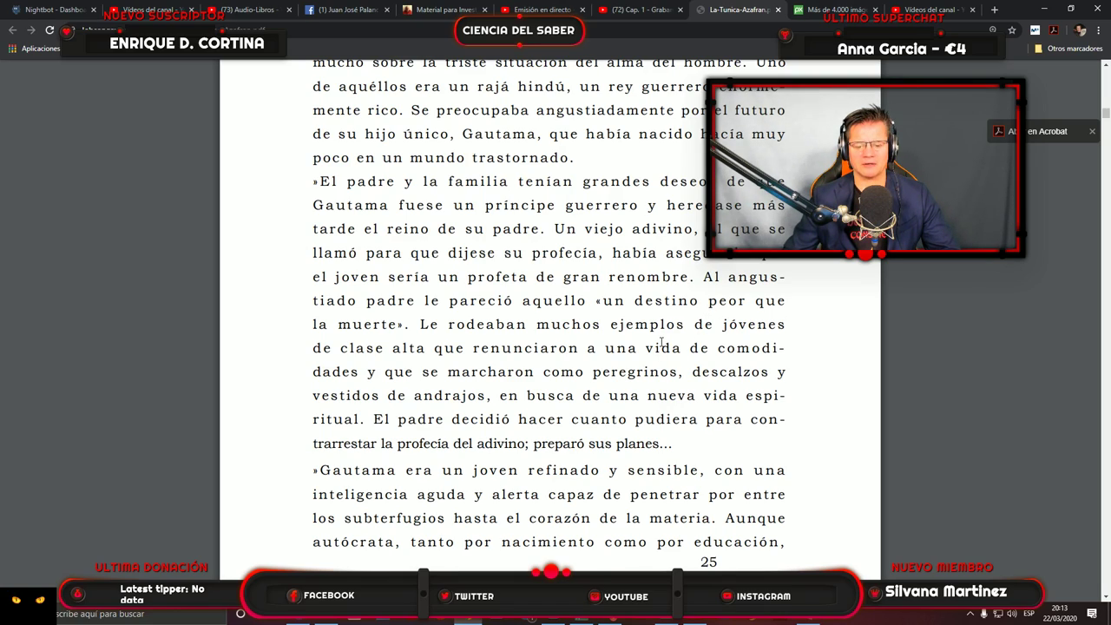
scroll(661, 342, down, 3)
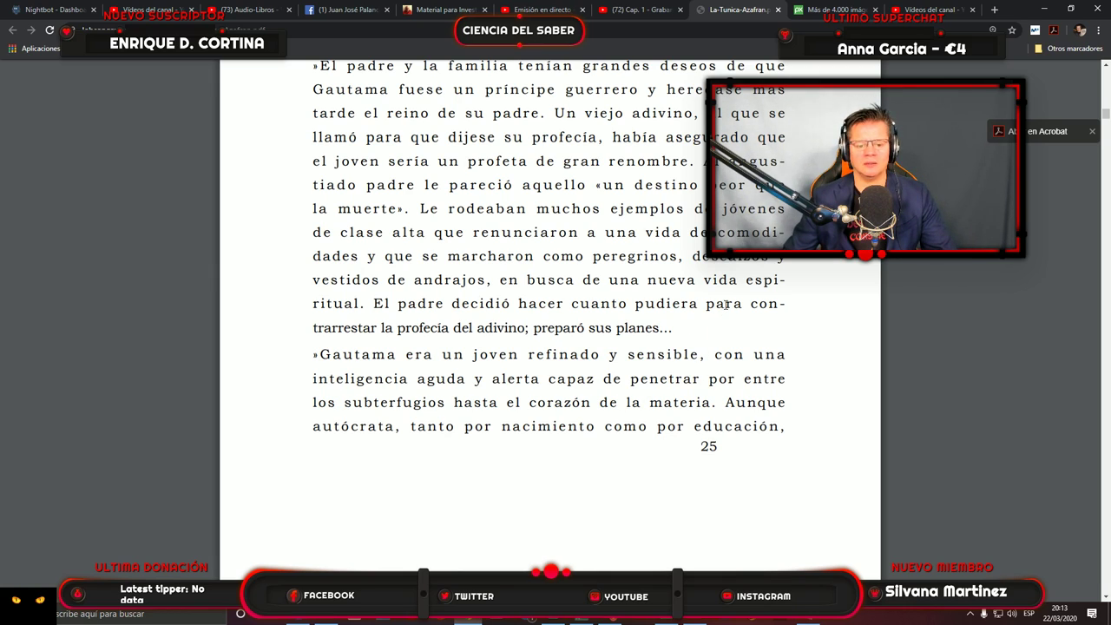
scroll(726, 306, down, 3)
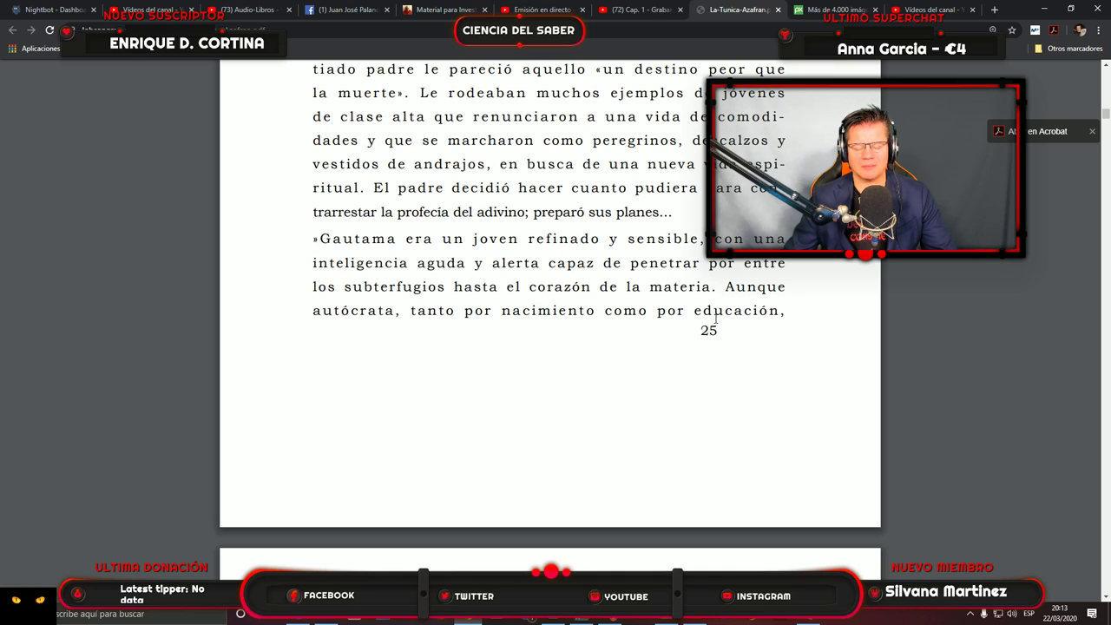
scroll(704, 324, down, 1)
scroll(703, 324, down, 1)
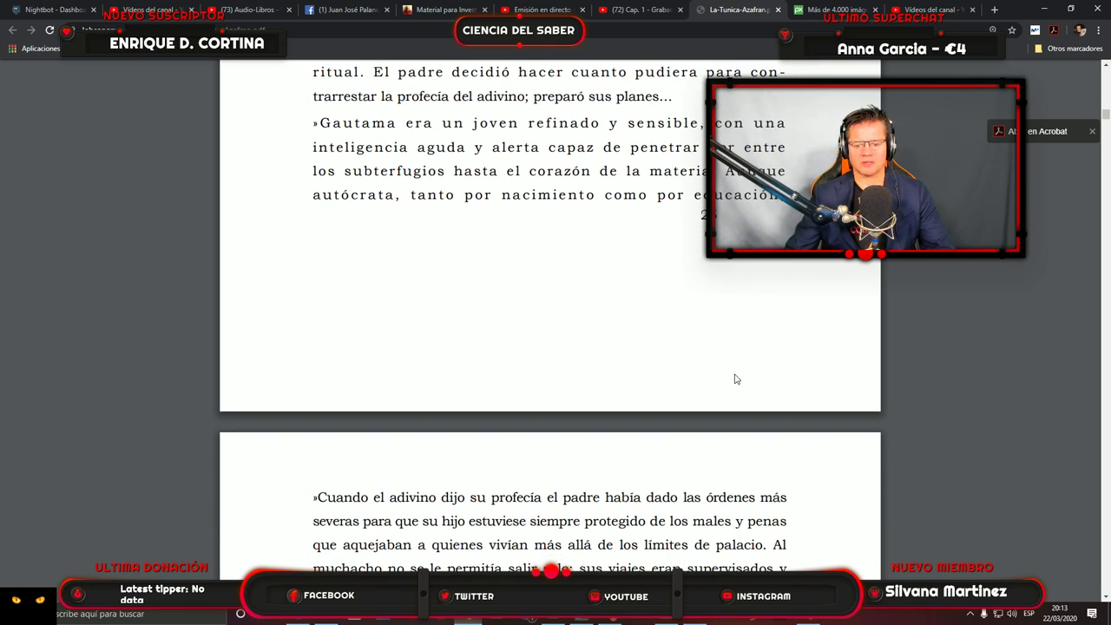
Read page 26 of the PDF aloud from the fortune-teller's prophecy down to the end of the page.
scroll(704, 328, down, 4)
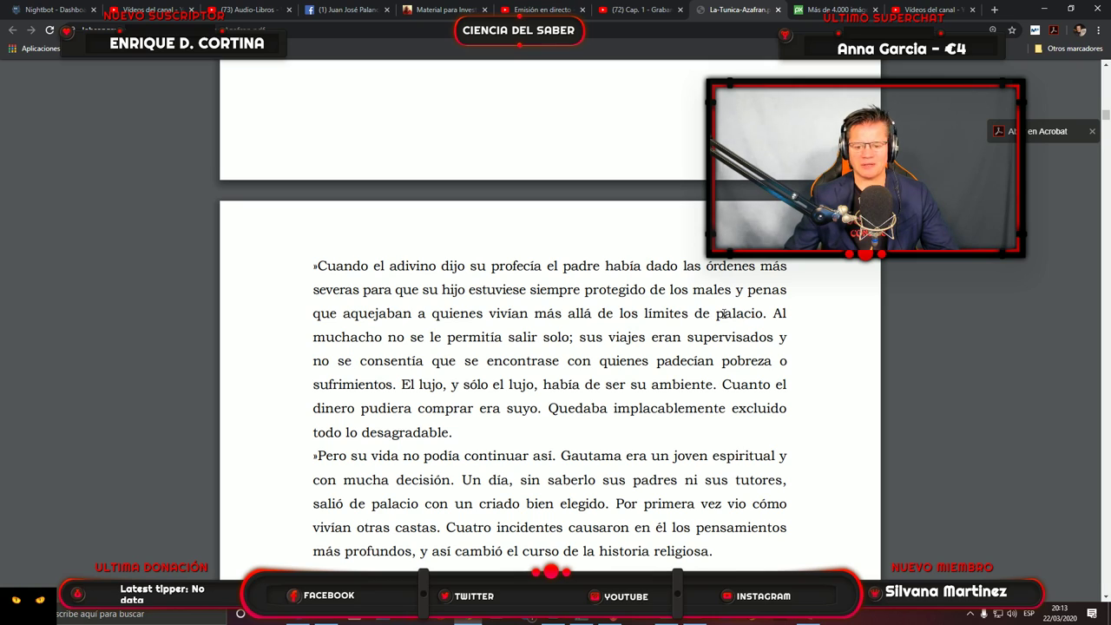
scroll(677, 330, down, 2)
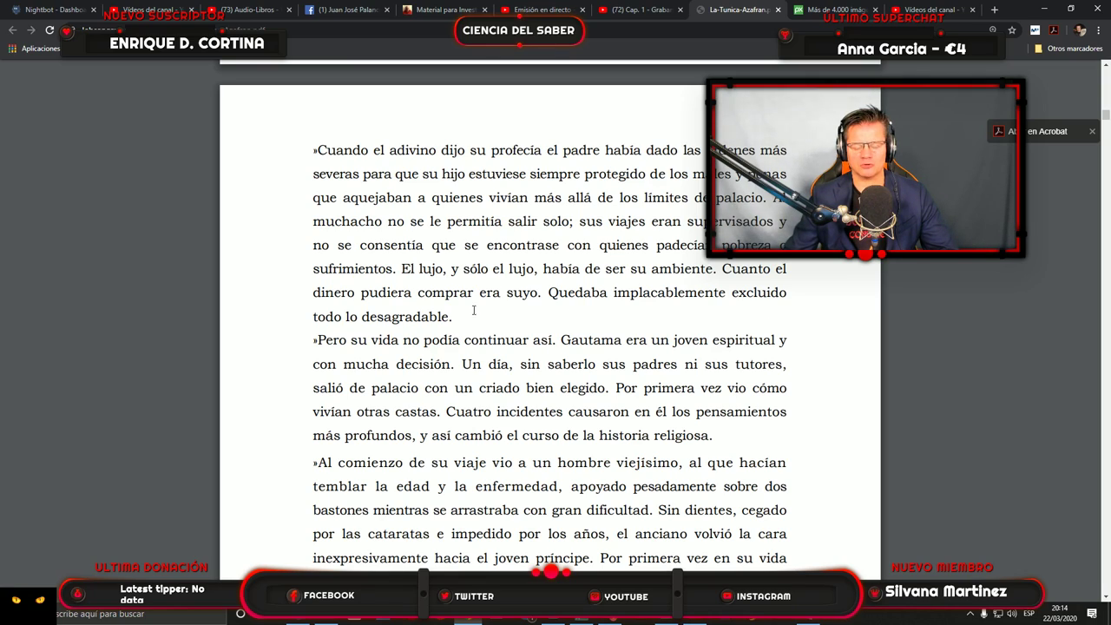
scroll(633, 292, down, 3)
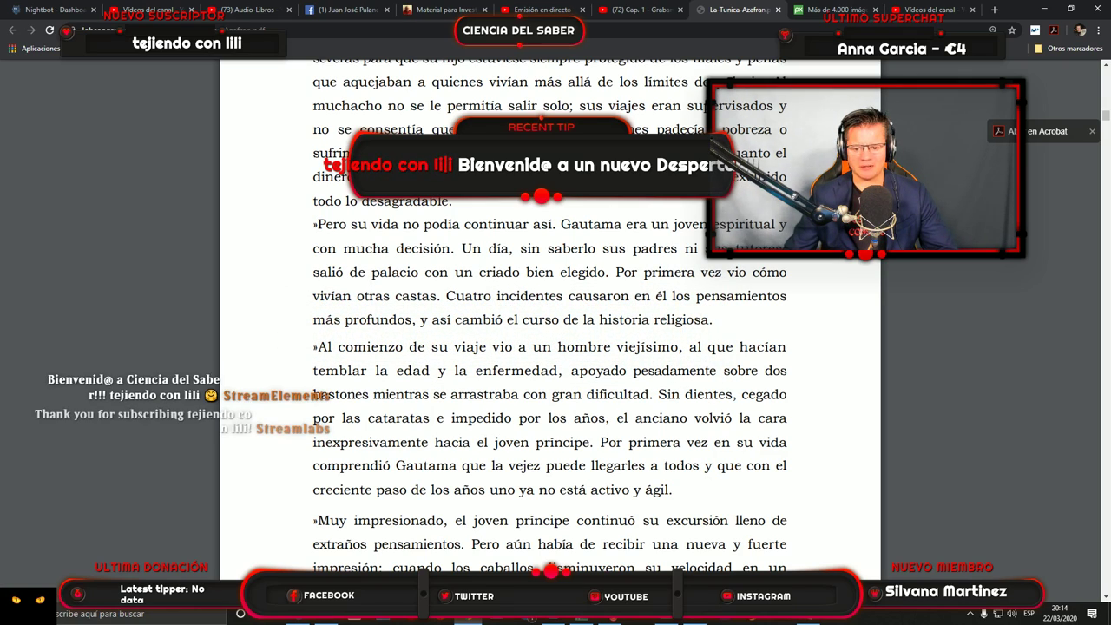
scroll(549, 347, down, 1)
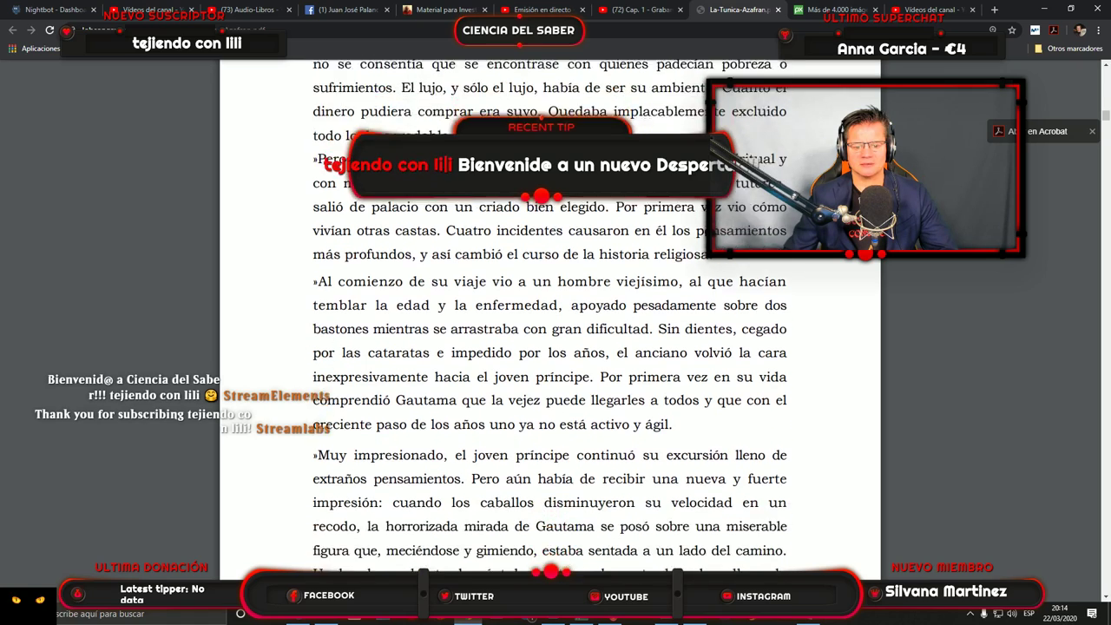
scroll(549, 315, down, 1)
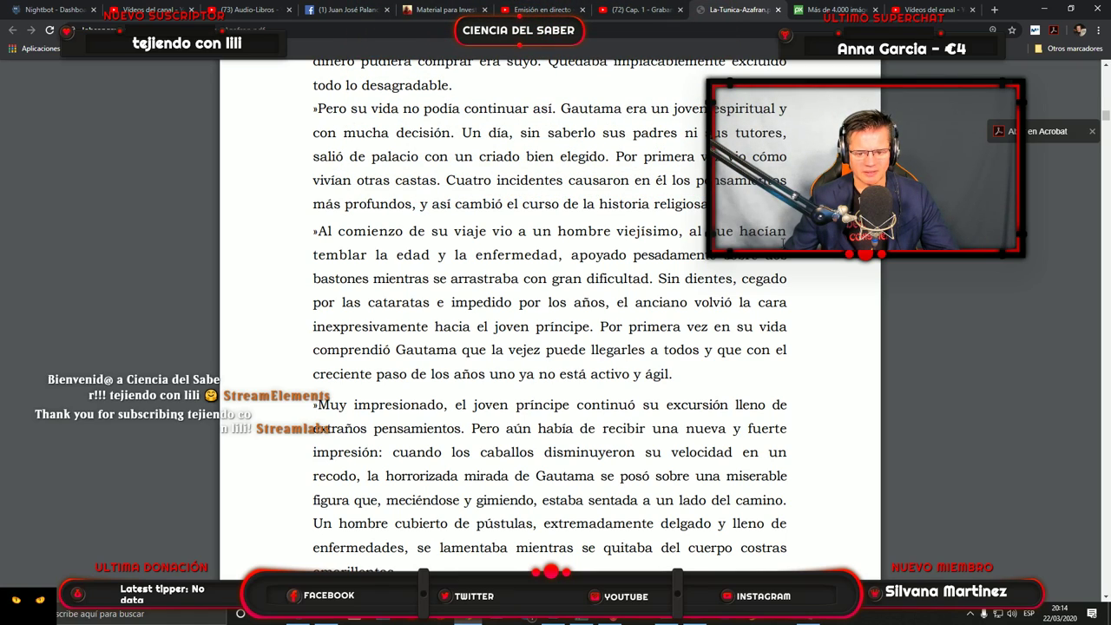
scroll(602, 271, down, 1)
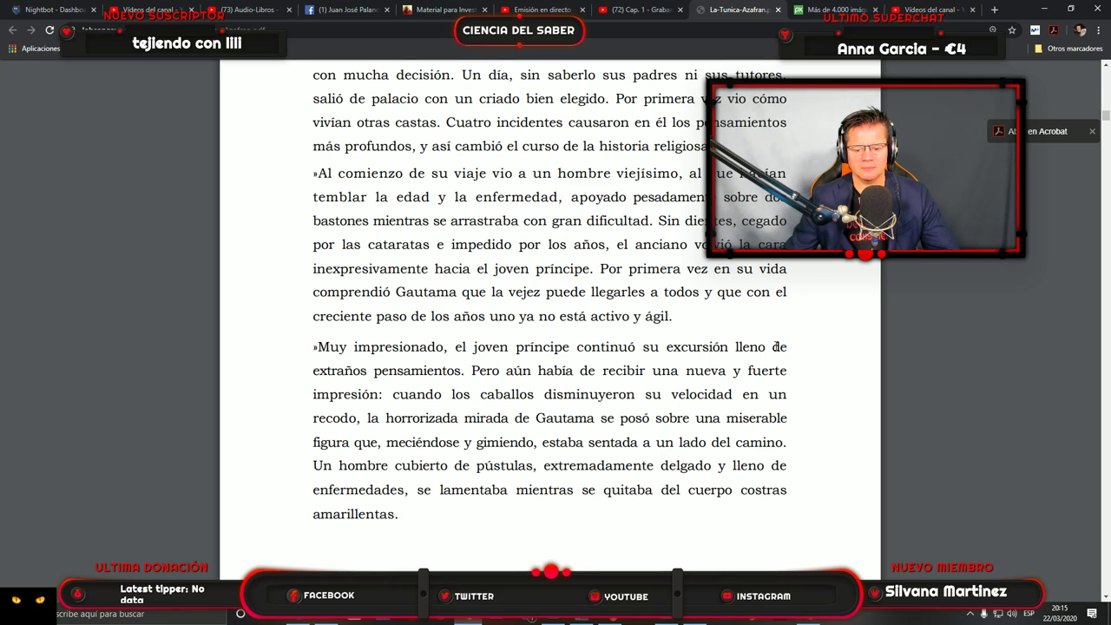
scroll(776, 346, down, 3)
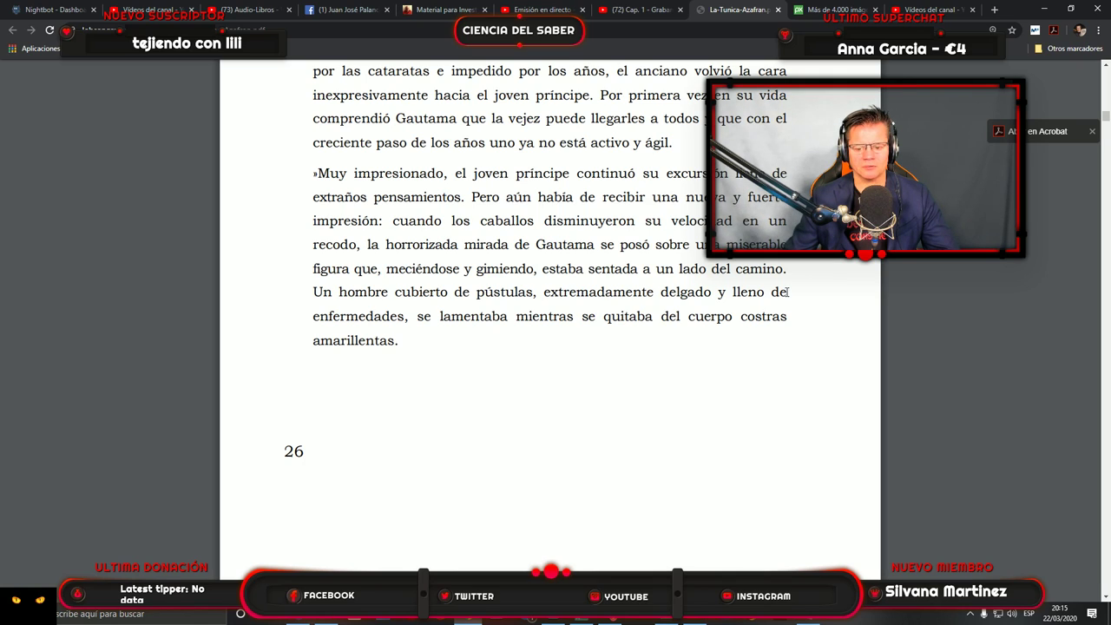
scroll(784, 293, down, 3)
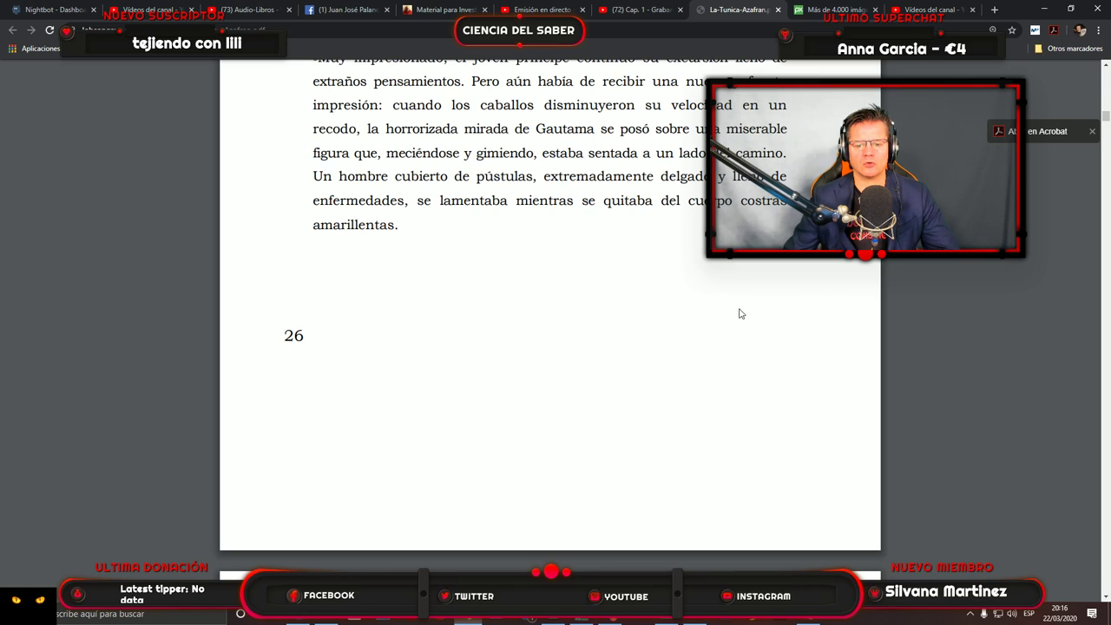
Read page 27 of the PDF to its end, switch back to Adobe Audition, and stop the Host recording.
scroll(723, 308, down, 5)
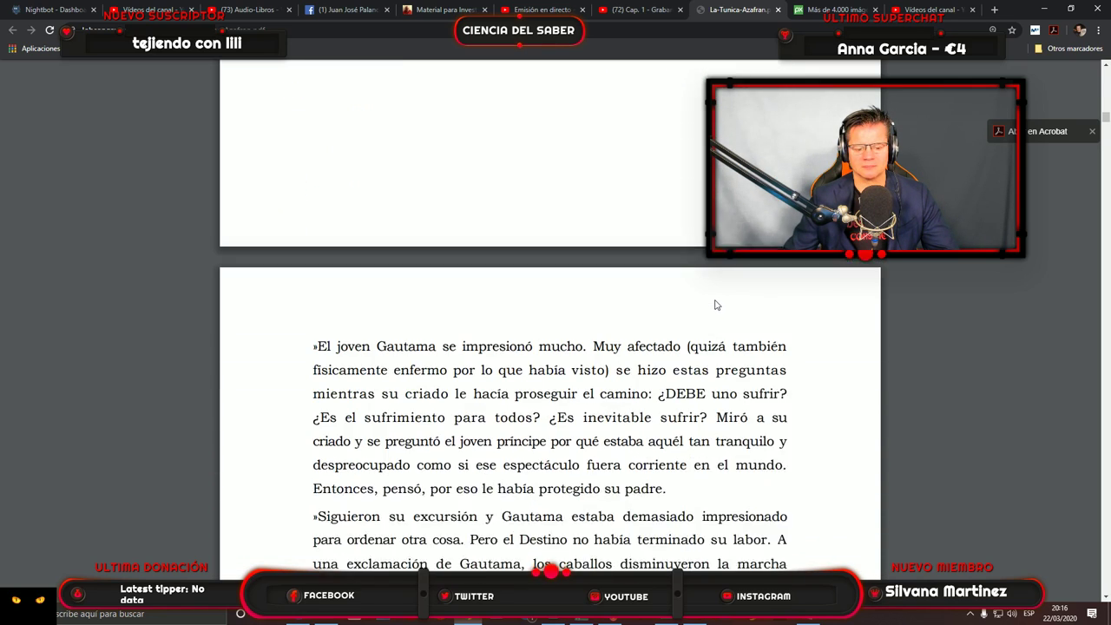
scroll(717, 303, down, 2)
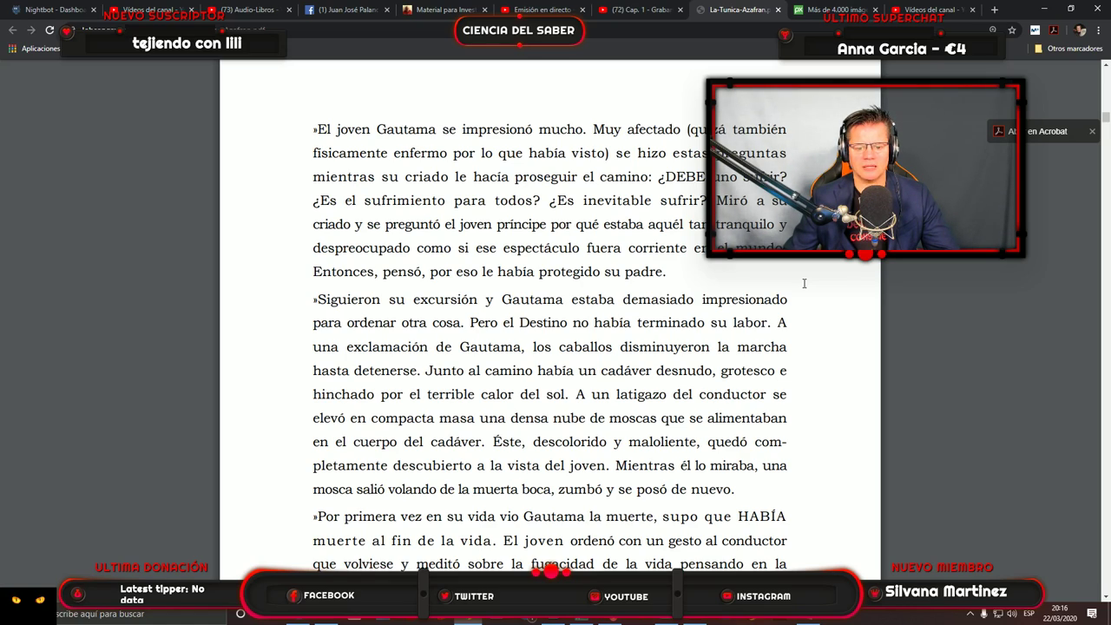
scroll(746, 287, down, 2)
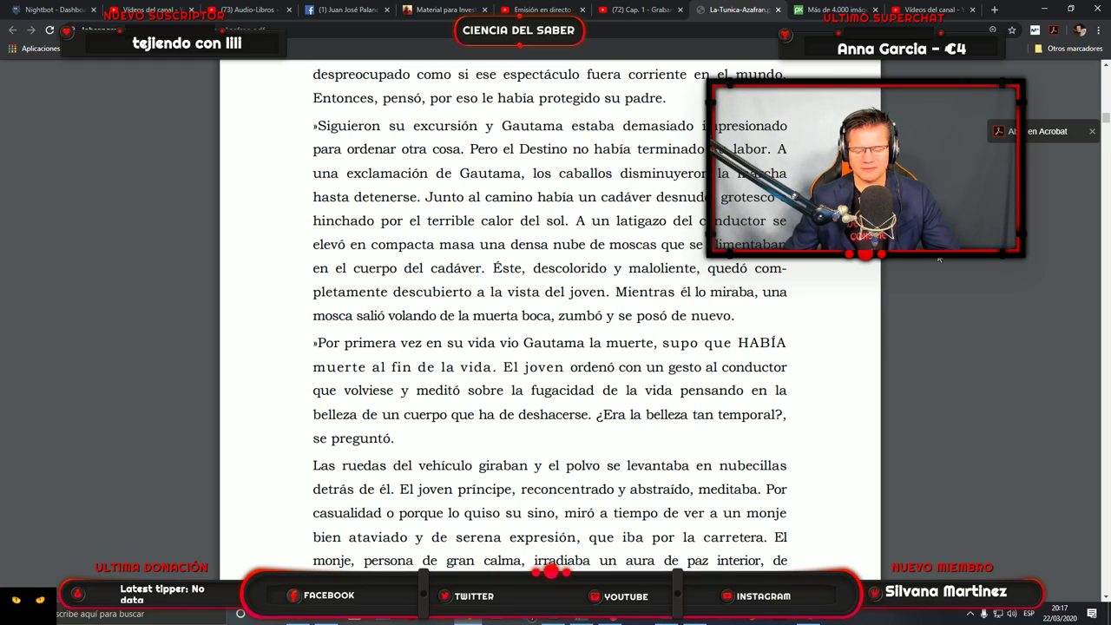
scroll(787, 275, down, 3)
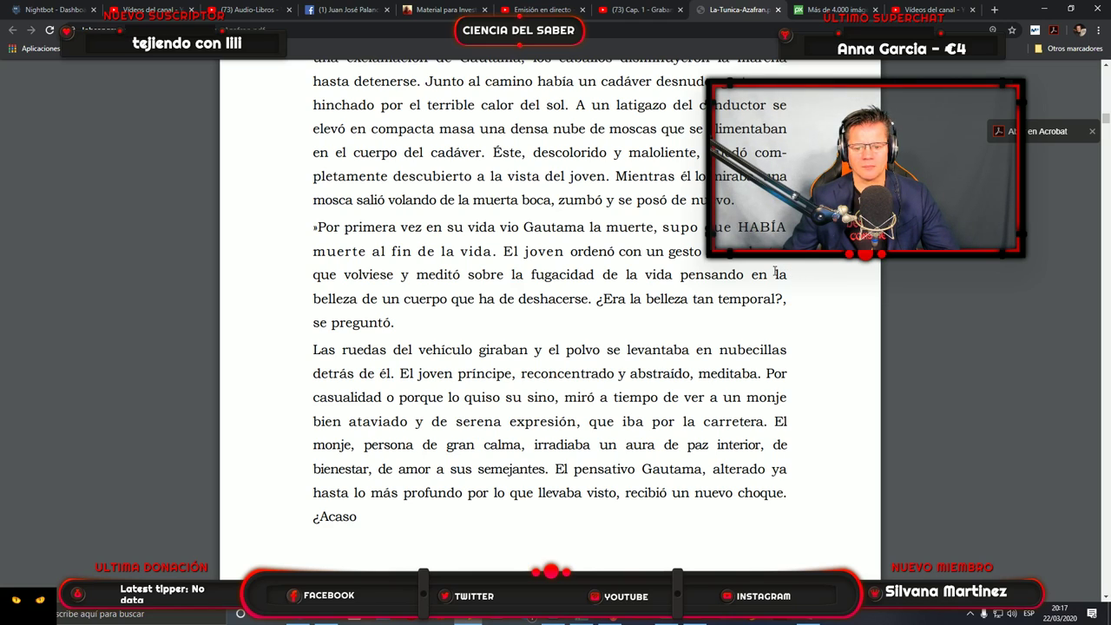
scroll(773, 270, down, 1)
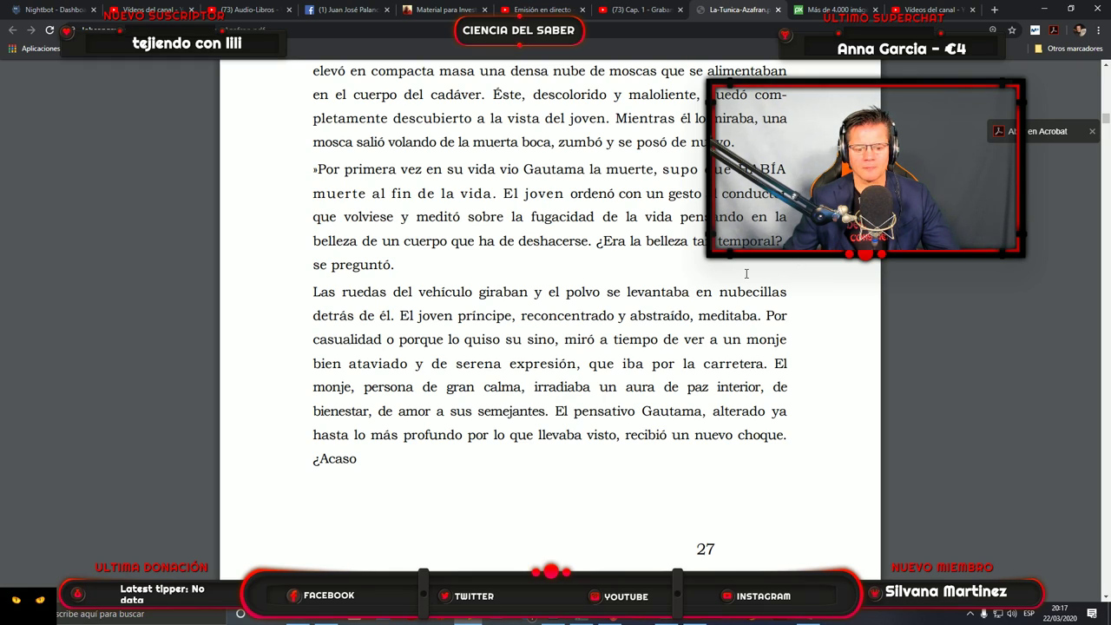
scroll(748, 273, down, 3)
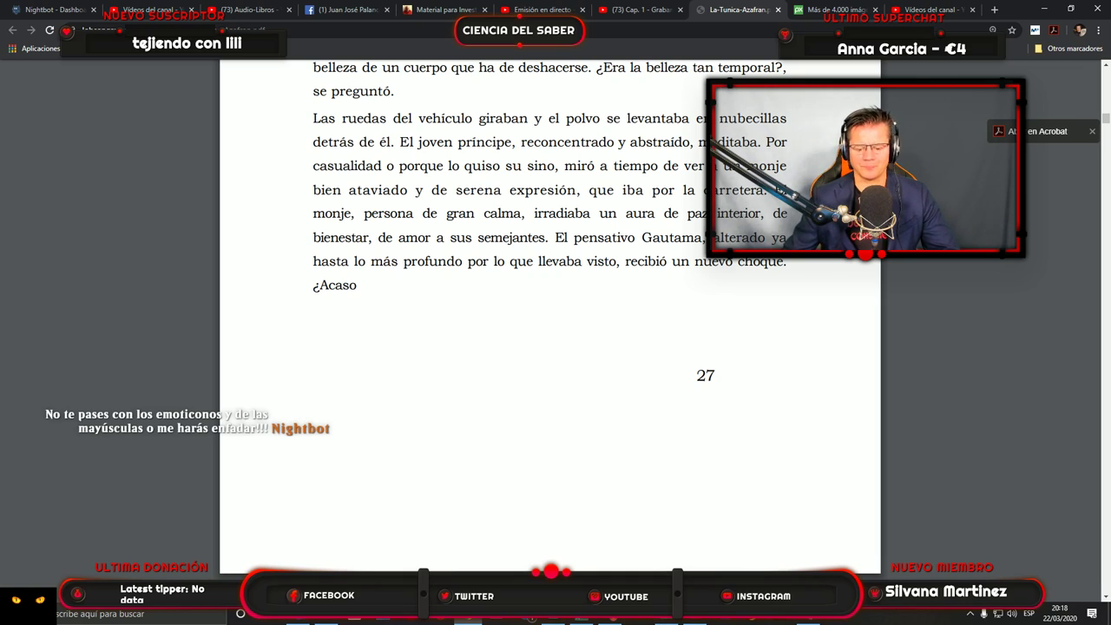
click(666, 619)
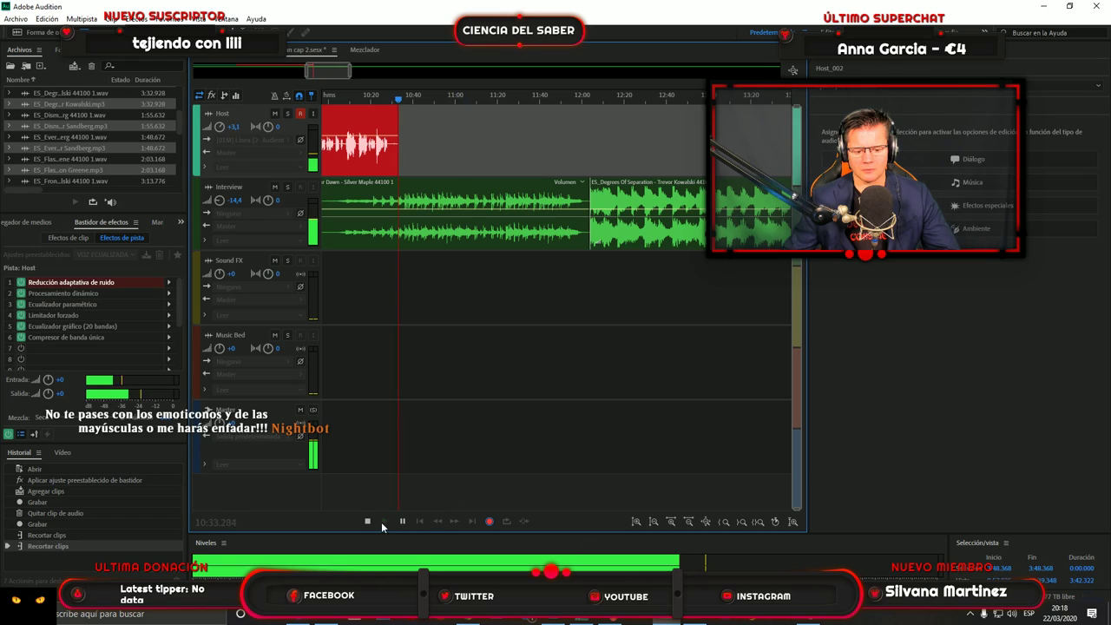
click(369, 521)
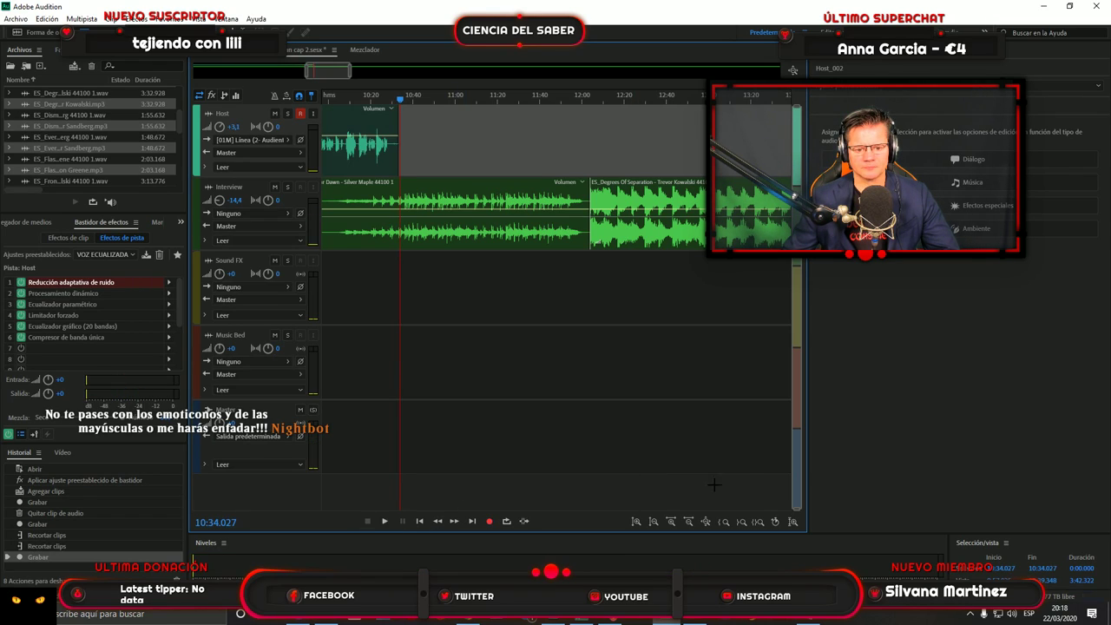
Lower the Interview track's volume to -17.3 dB in the mixer and return to the multitrack editor.
click(364, 49)
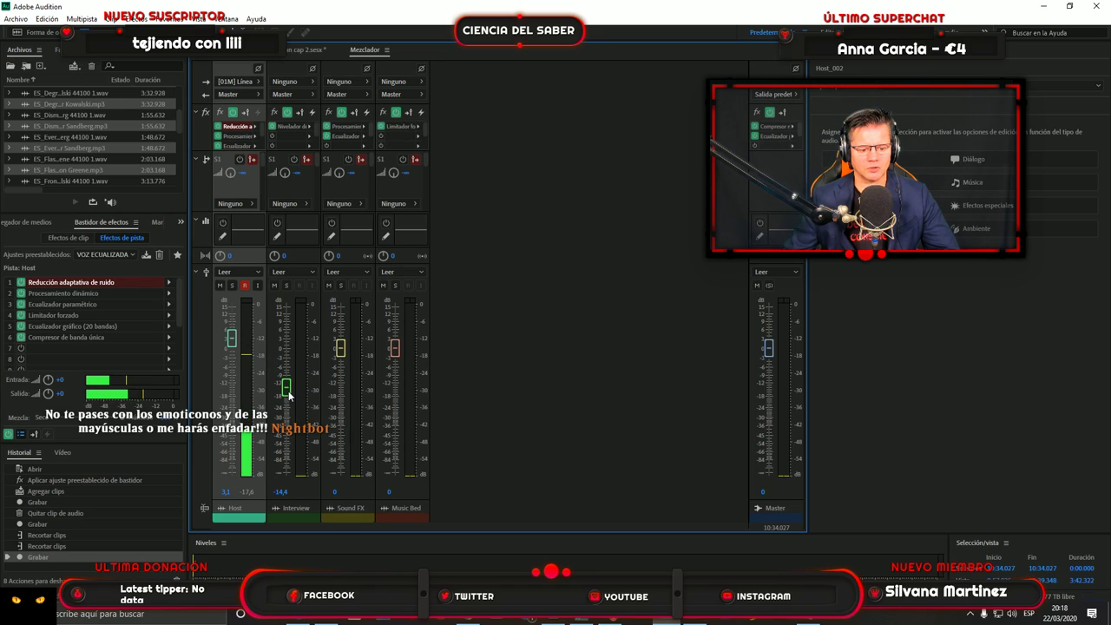
drag(286, 395, 287, 397)
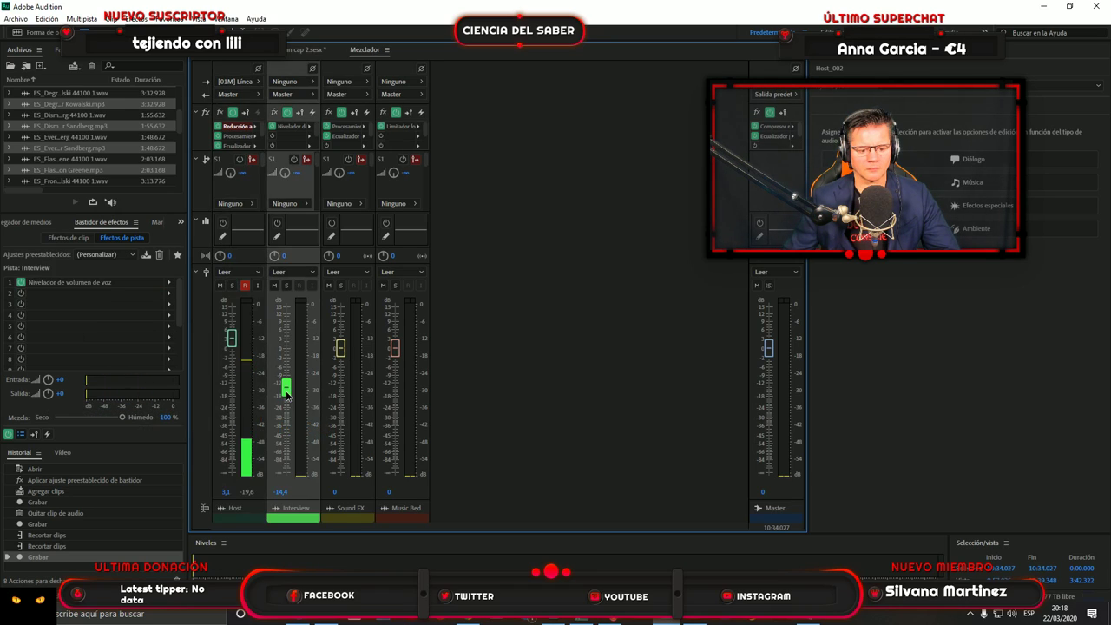
drag(287, 399, 287, 400)
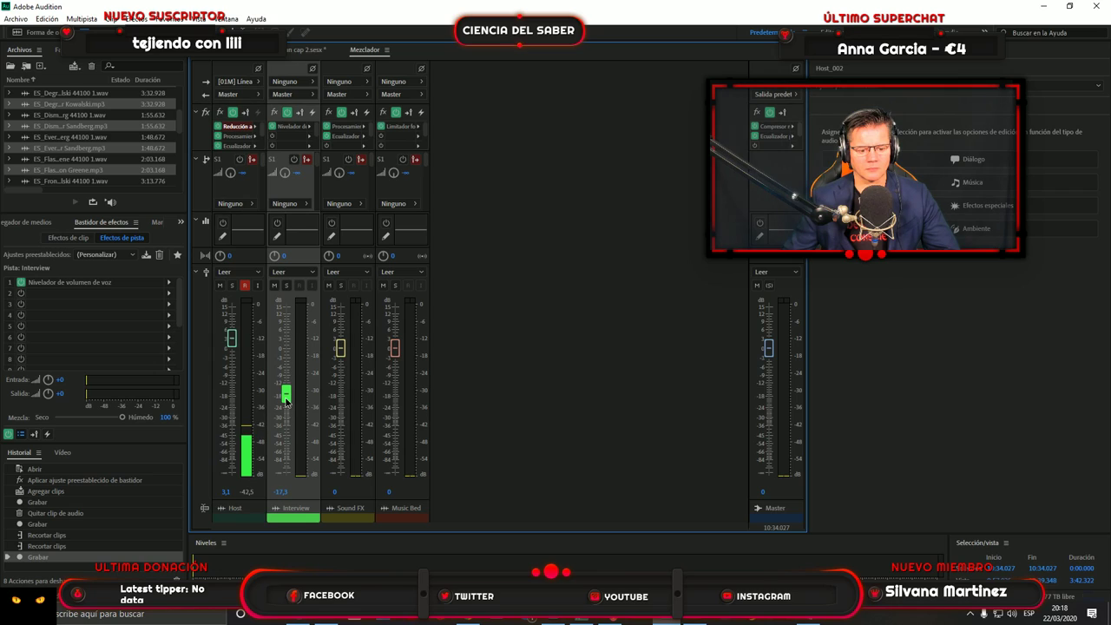
click(254, 58)
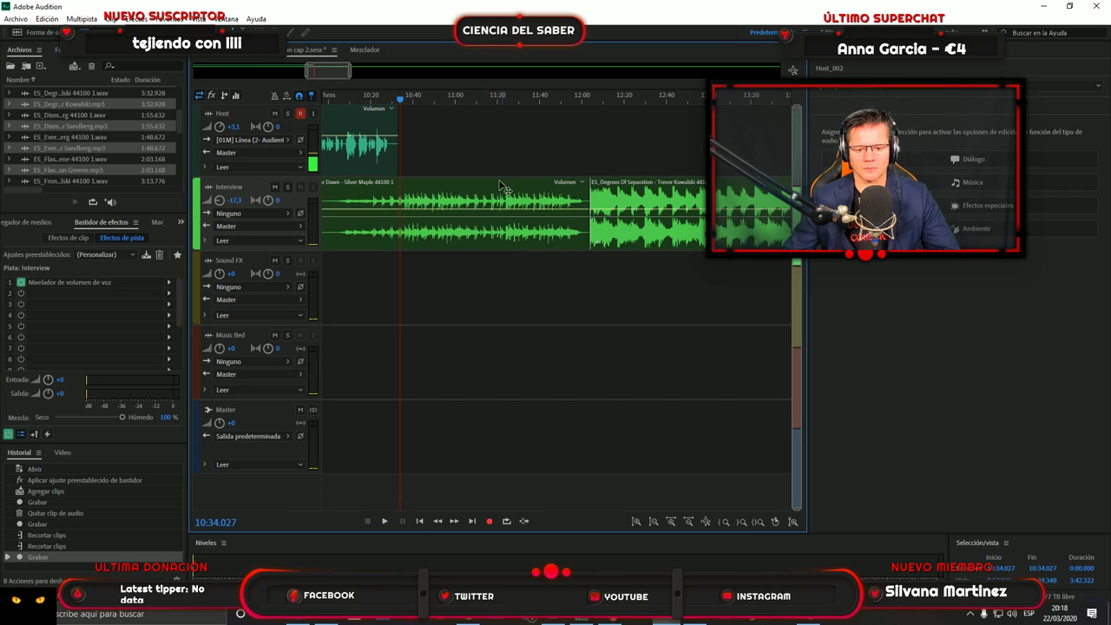
Play back the end of the latest Host take from 10:24.165 and trim the clip's end to 10:28.895.
drag(399, 102, 379, 101)
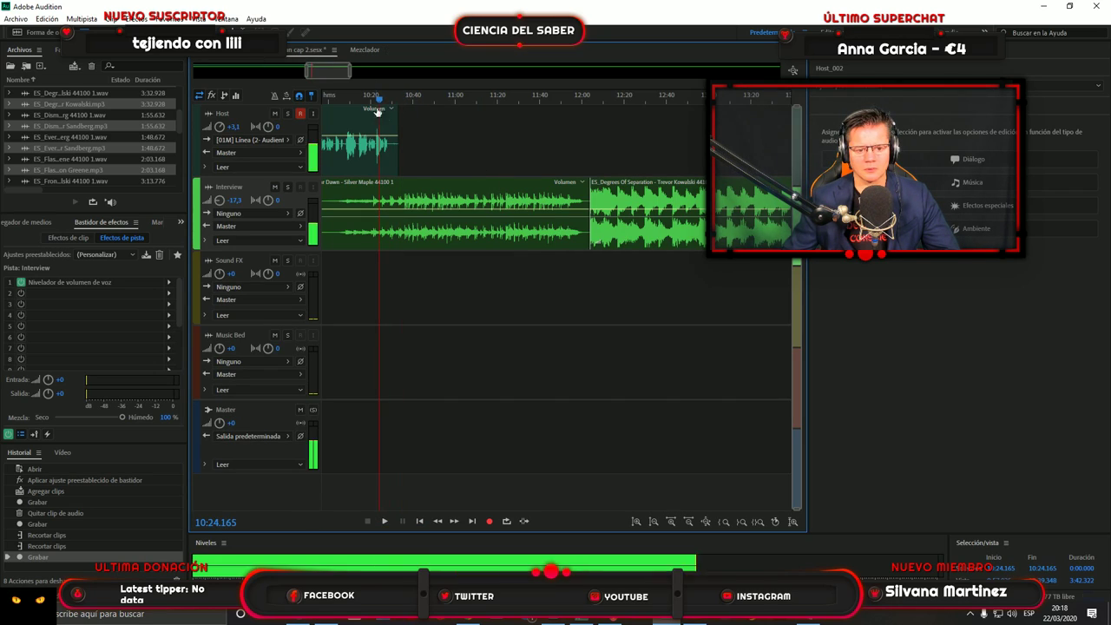
click(384, 521)
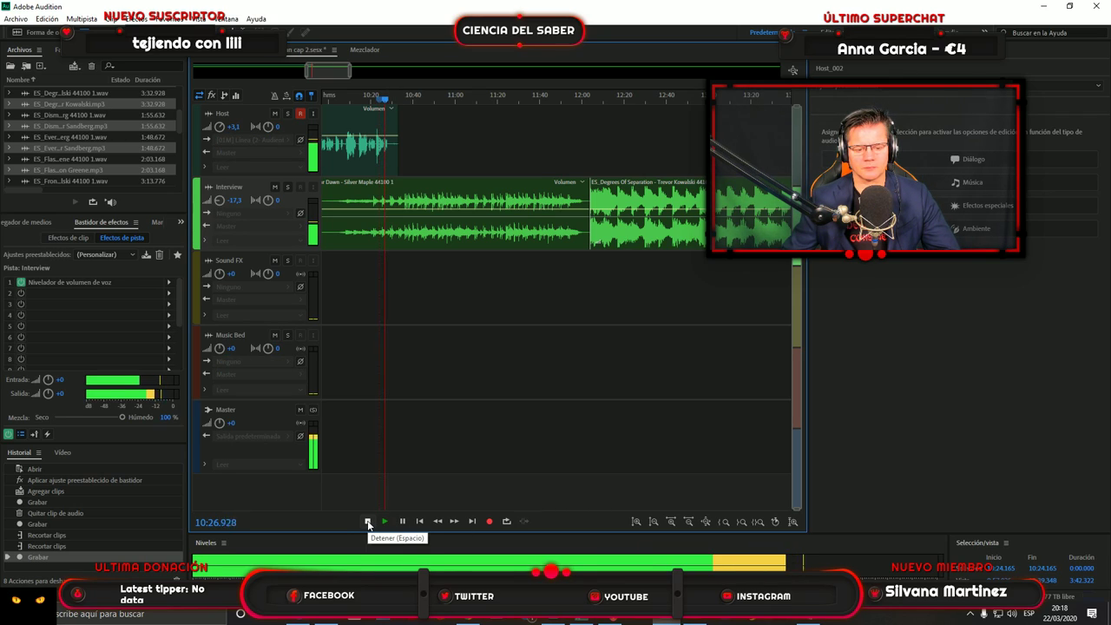
click(367, 521)
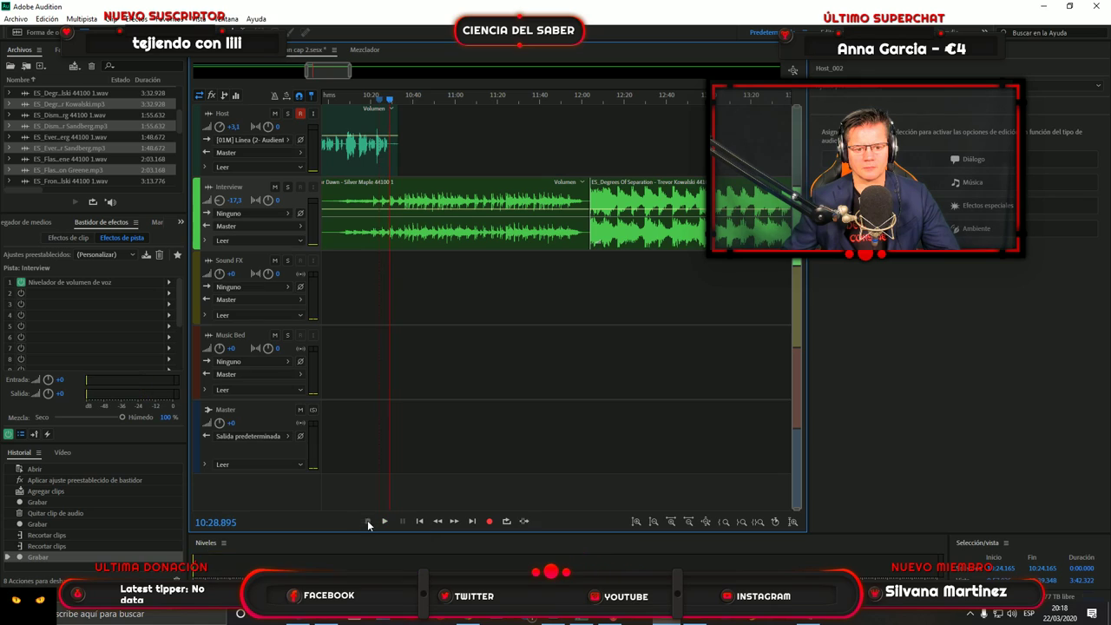
drag(396, 169, 389, 170)
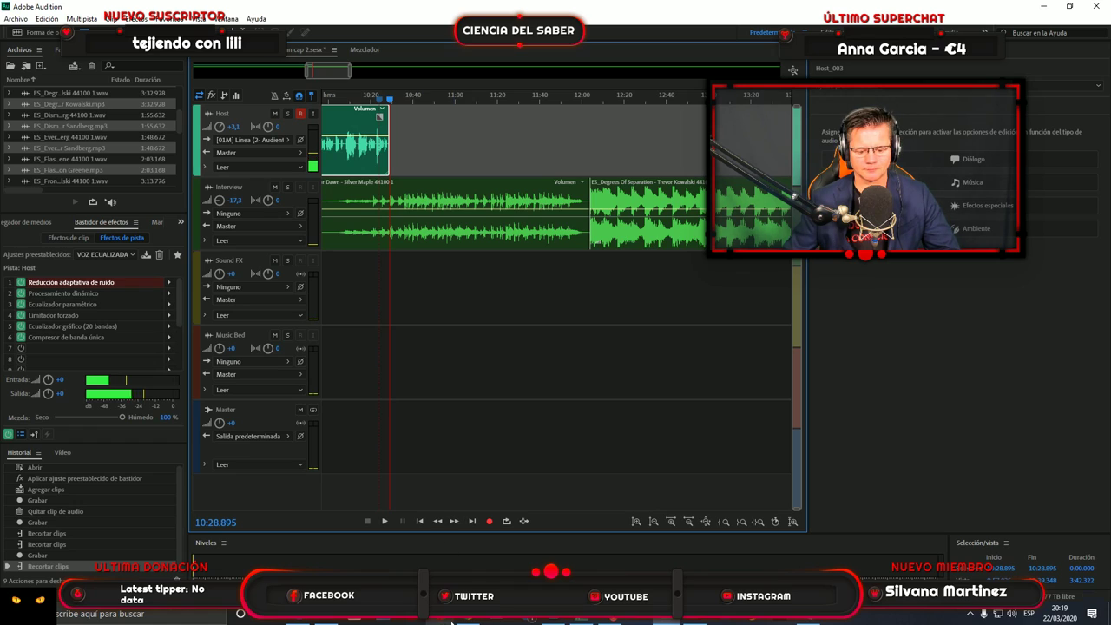
Switch to the La-Tunica-Azafran PDF in Chrome and look through the pages following page 27, returning to the last lines of that page.
click(465, 620)
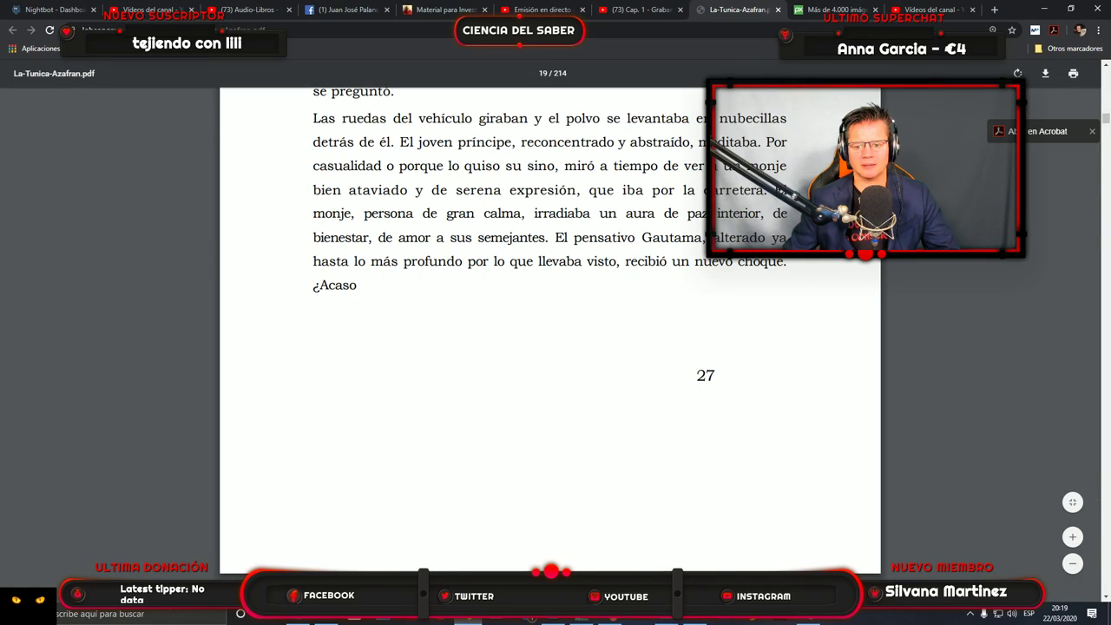
scroll(773, 315, down, 5)
scroll(773, 317, down, 10)
scroll(769, 318, down, 10)
scroll(778, 321, down, 10)
scroll(783, 321, down, 10)
scroll(787, 315, down, 10)
scroll(788, 314, down, 5)
scroll(789, 322, up, 8)
scroll(806, 334, up, 10)
scroll(812, 343, up, 10)
scroll(805, 339, up, 10)
scroll(804, 340, up, 10)
scroll(803, 338, up, 10)
scroll(805, 341, up, 5)
scroll(805, 338, down, 3)
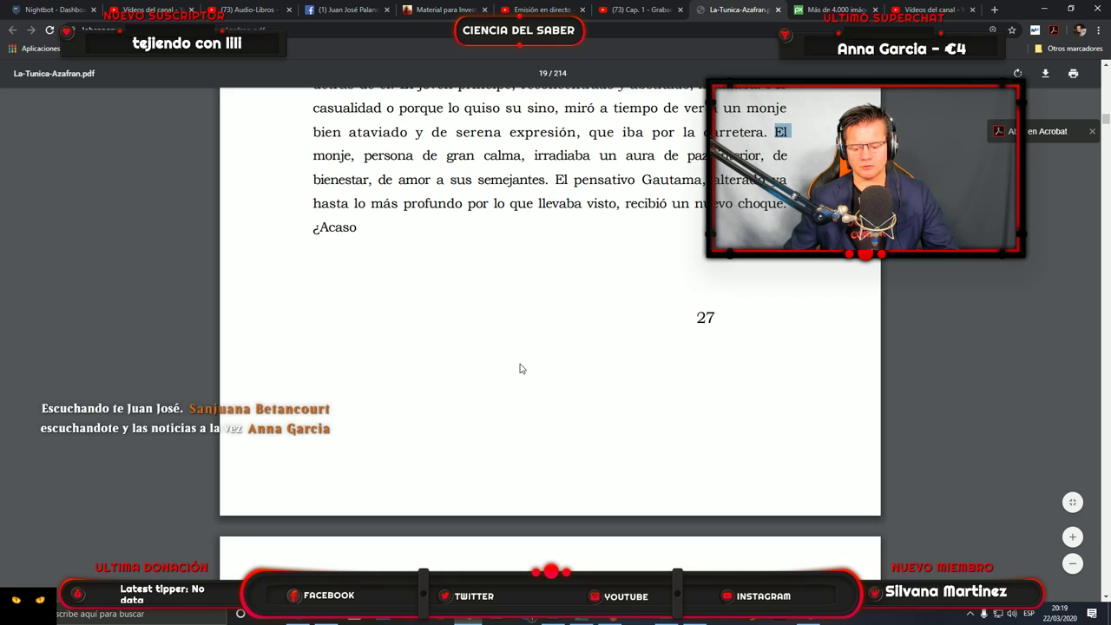
Record a new Host take from 10:28.895 in Adobe Audition, reading aloud from the end of page 27 into page 28 of the PDF.
click(667, 618)
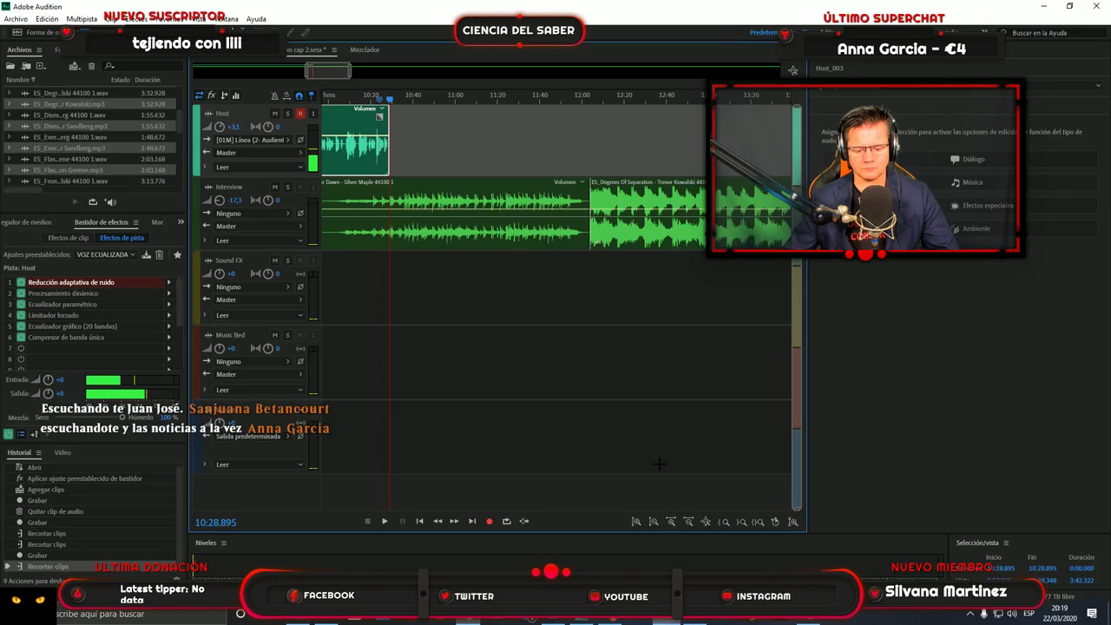
click(489, 524)
key(alt+Tab)
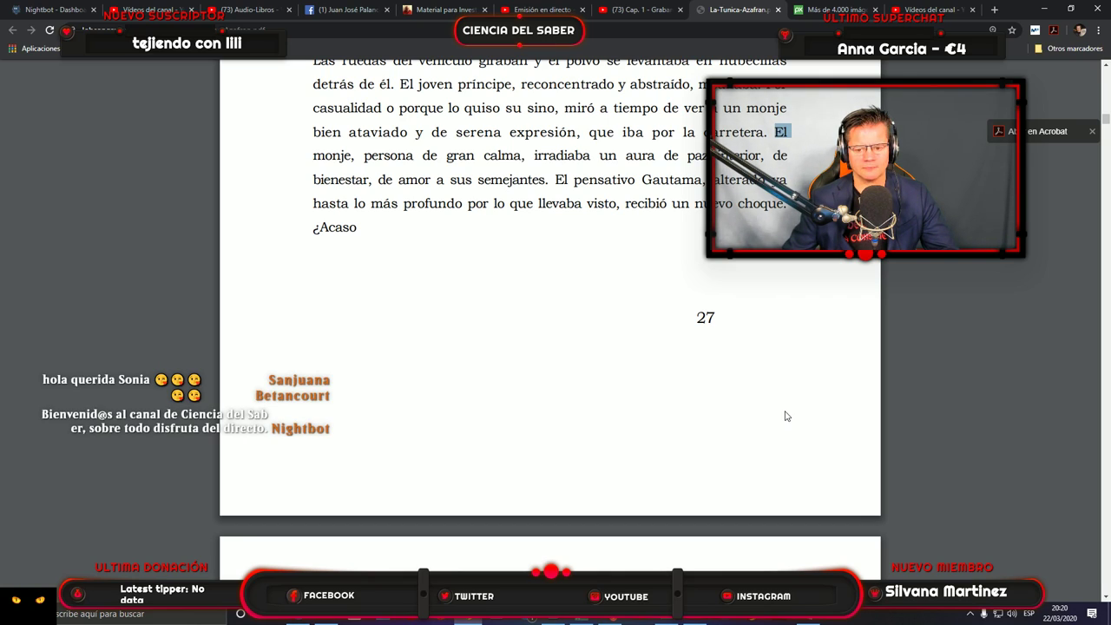
scroll(785, 416, down, 4)
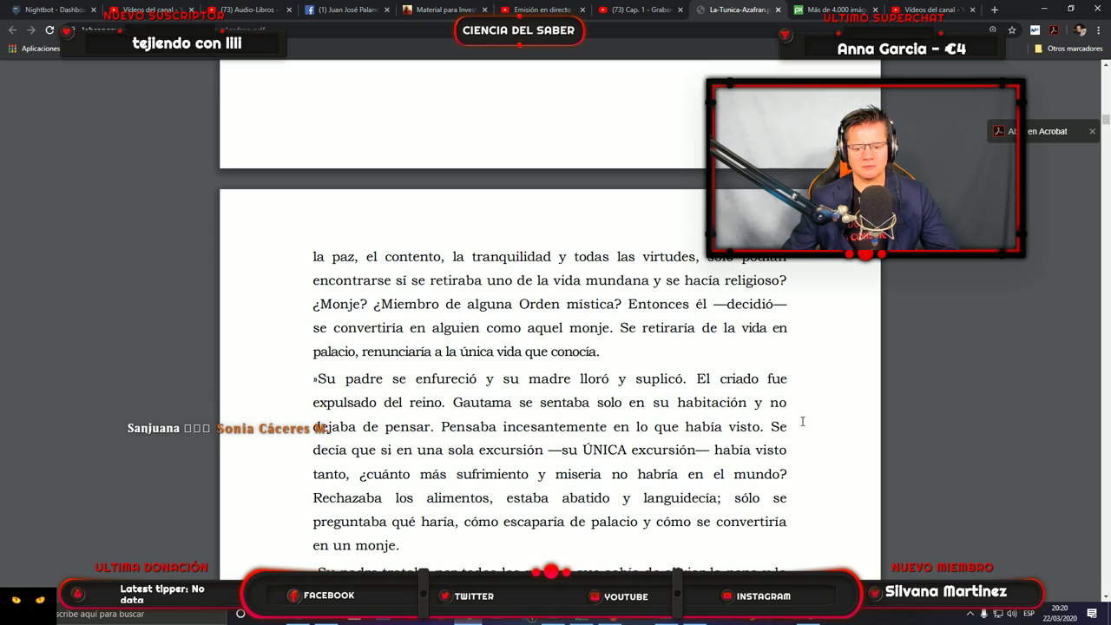
scroll(794, 415, down, 1)
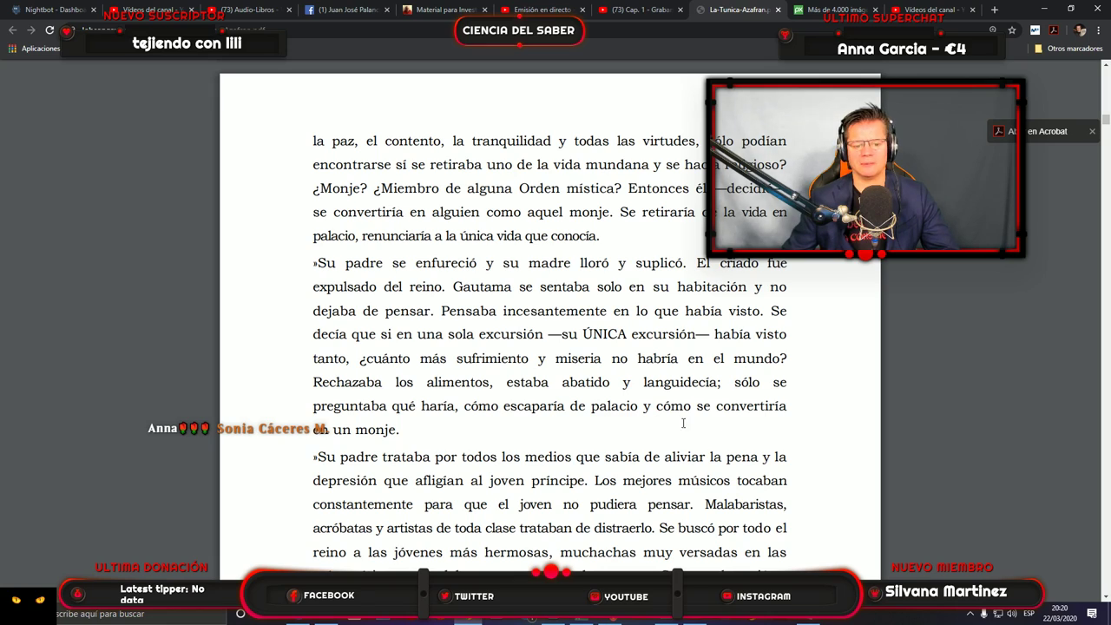
scroll(722, 408, down, 1)
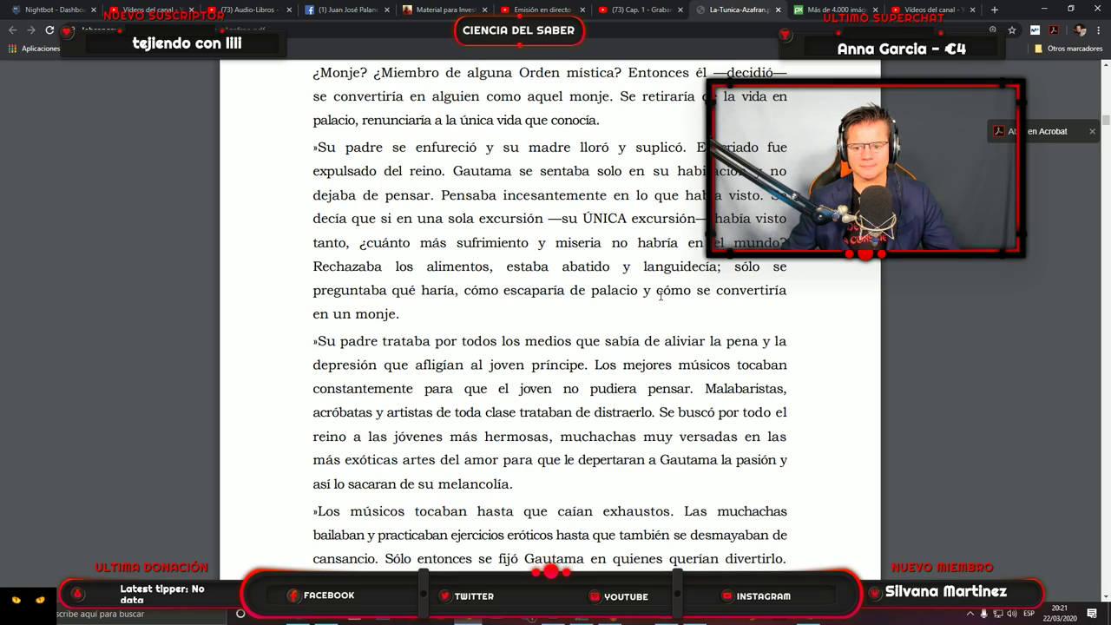
click(673, 619)
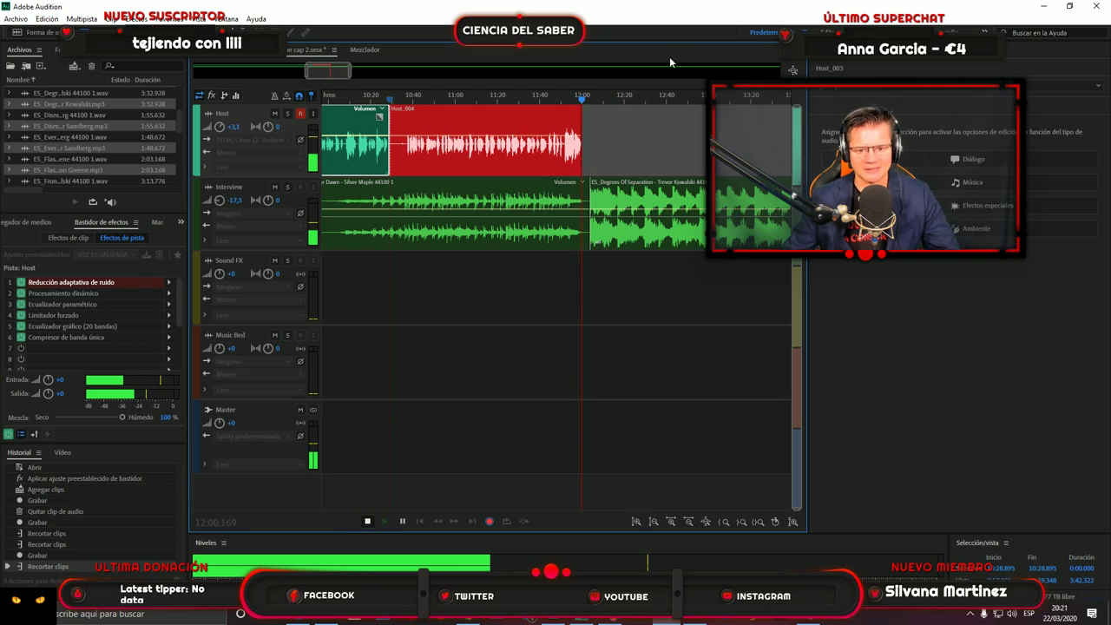
key(space)
Replay the last seconds of the new Host take from several positions to find the cut point, and trim the clip's end to 11:43.891.
drag(581, 102, 559, 109)
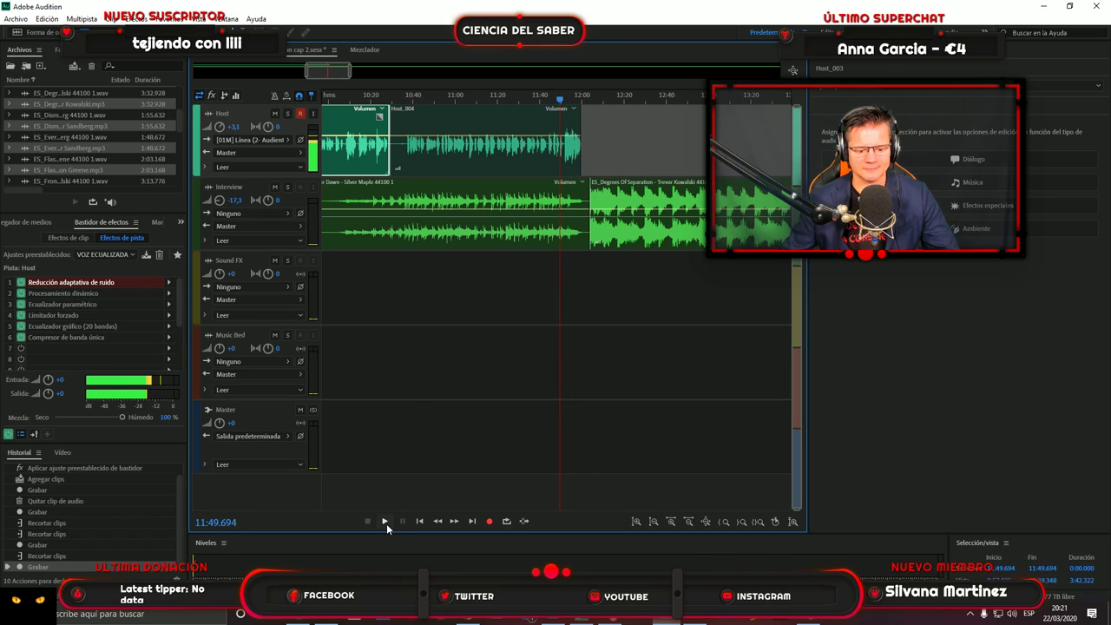
click(384, 520)
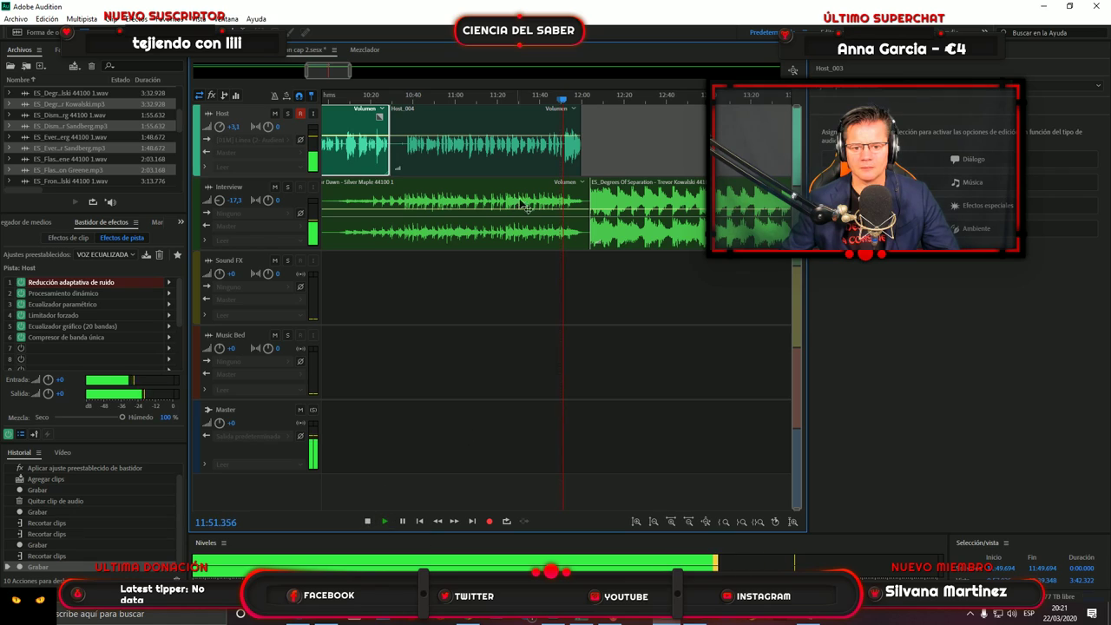
click(367, 520)
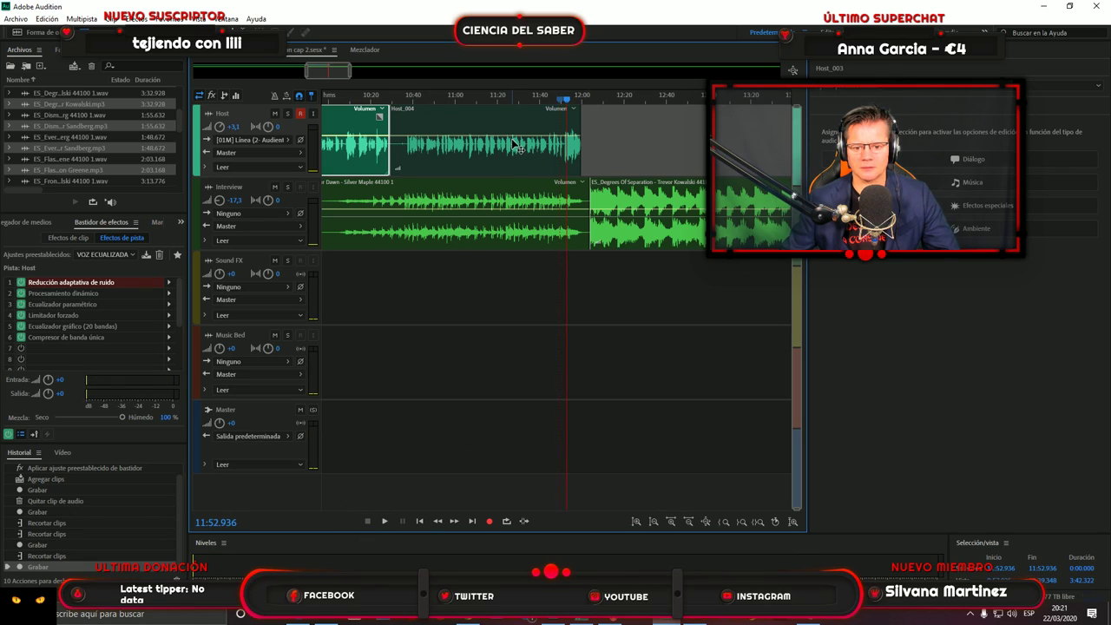
drag(568, 112, 544, 116)
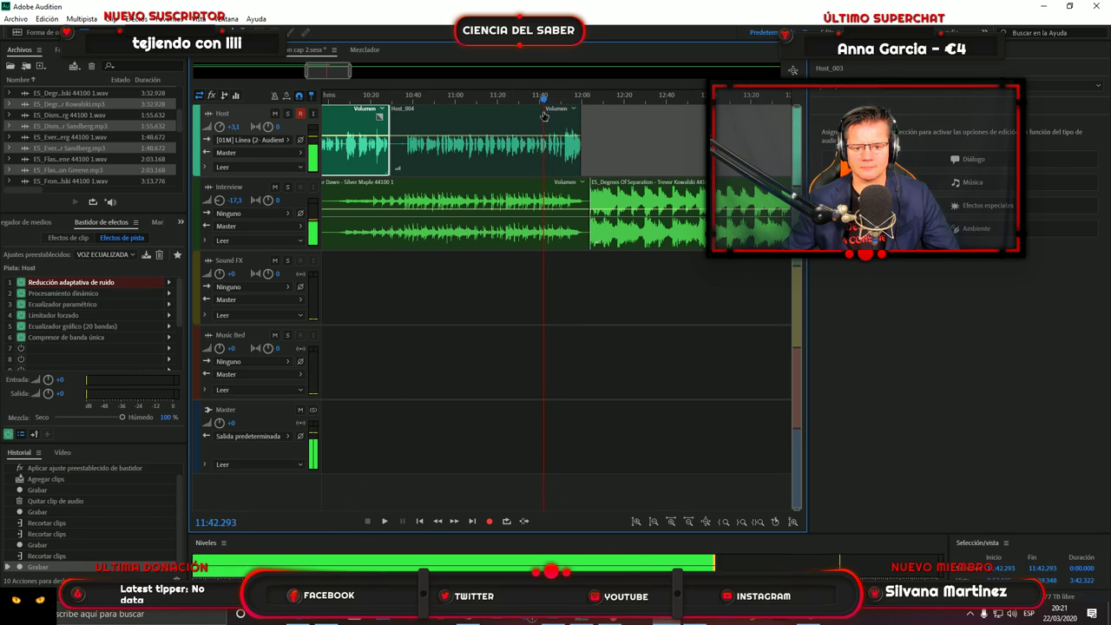
click(382, 521)
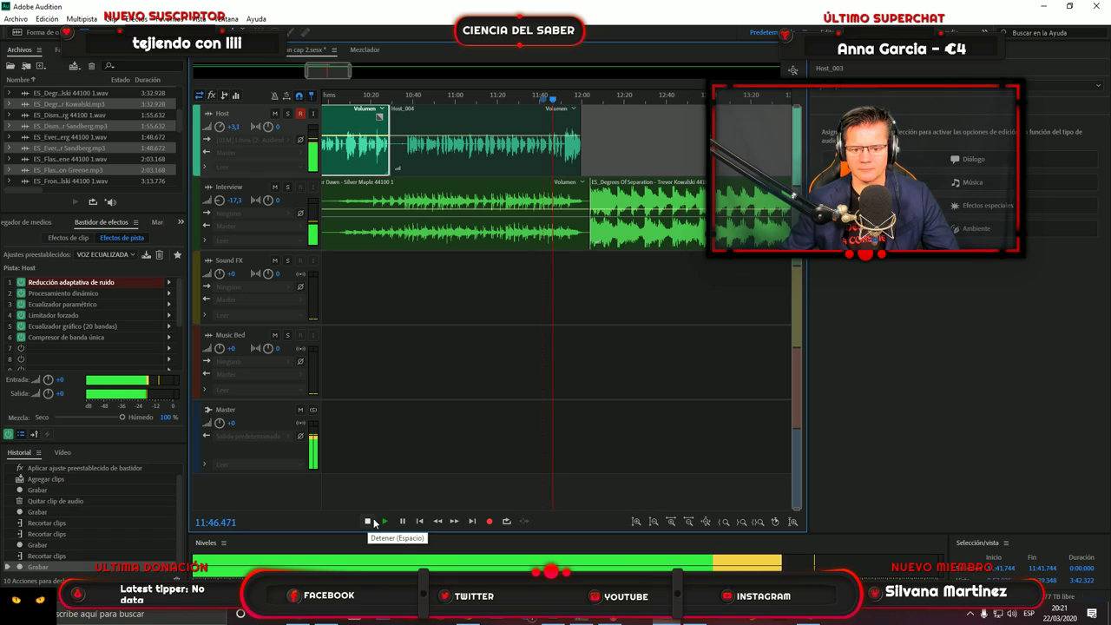
click(372, 521)
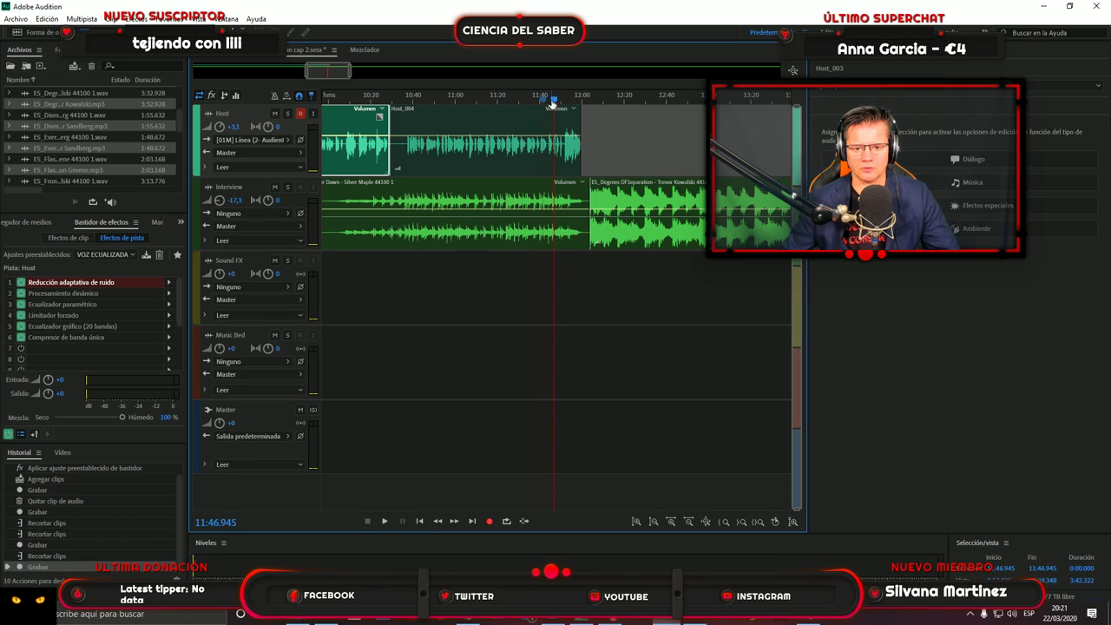
drag(552, 102, 545, 102)
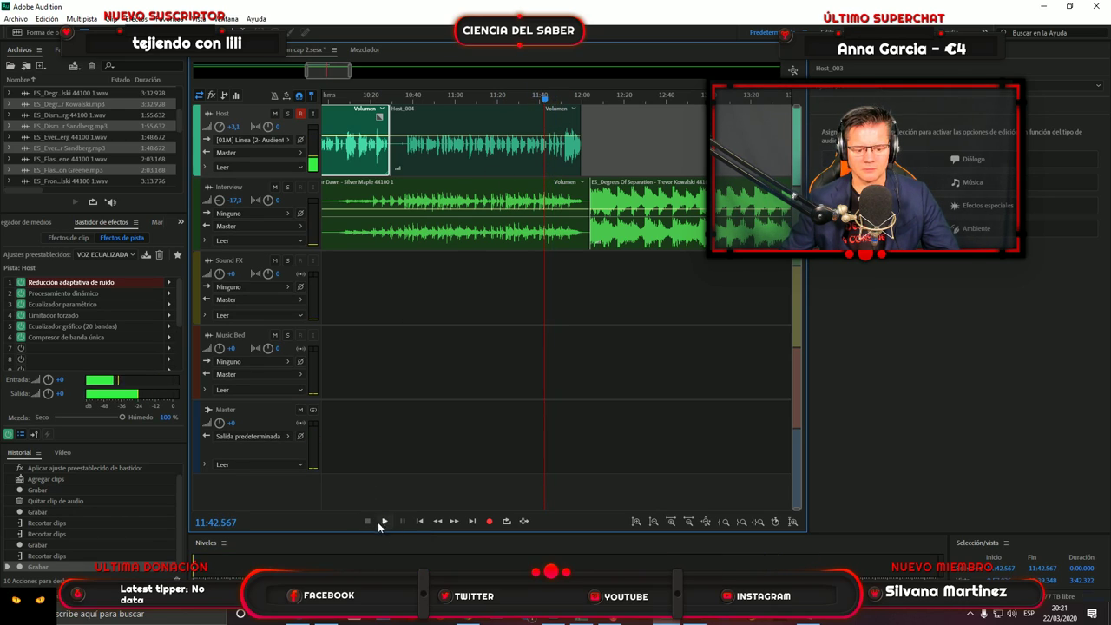
click(380, 522)
click(367, 521)
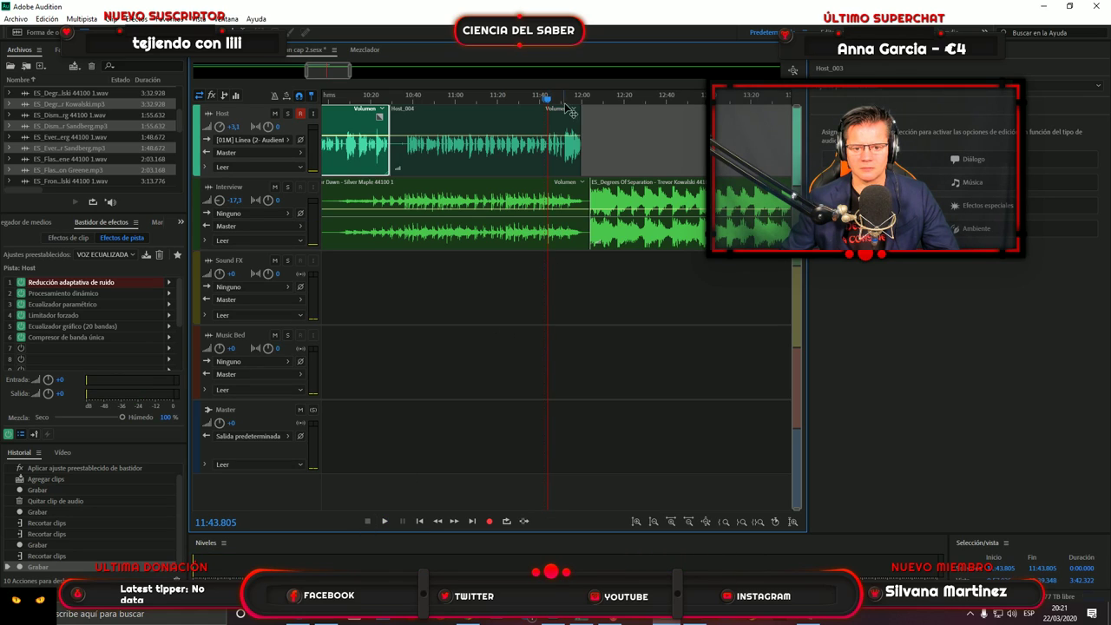
drag(547, 103, 540, 103)
click(384, 521)
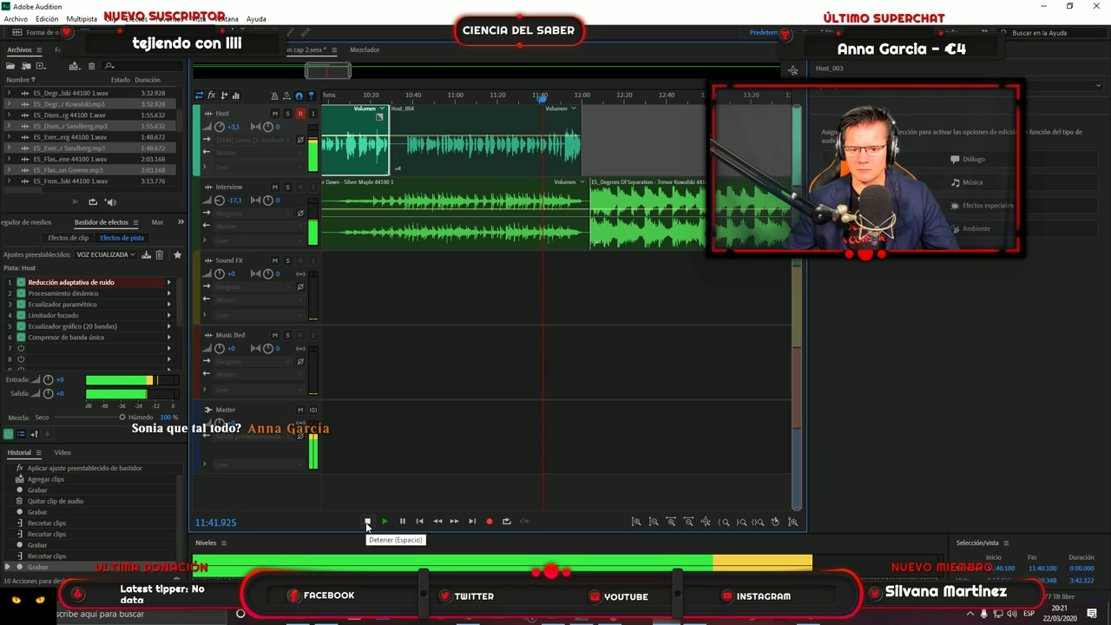
click(367, 521)
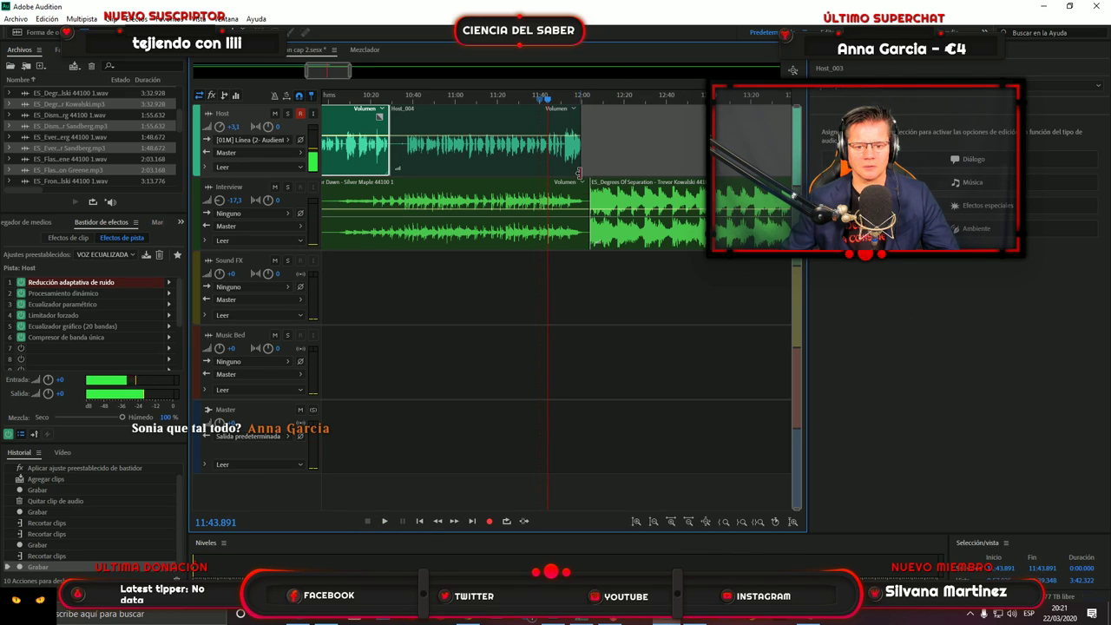
drag(579, 176, 549, 175)
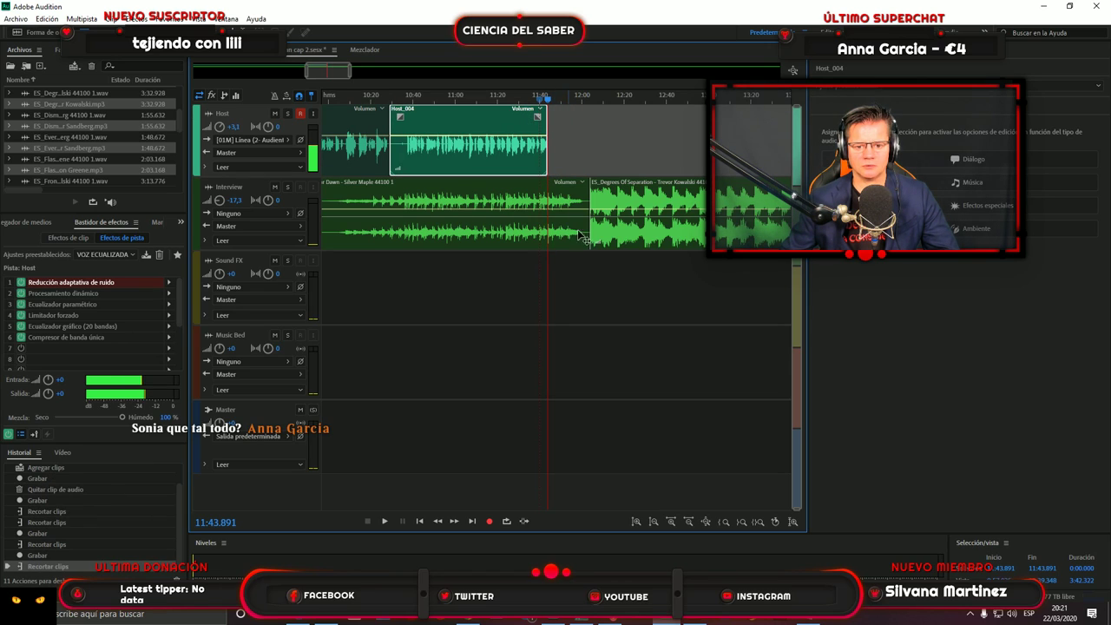
Find the resume point on page 28 of the PDF, start a Host recording at 11:43.891 in Adobe Audition, and return to the PDF.
key(alt+Tab)
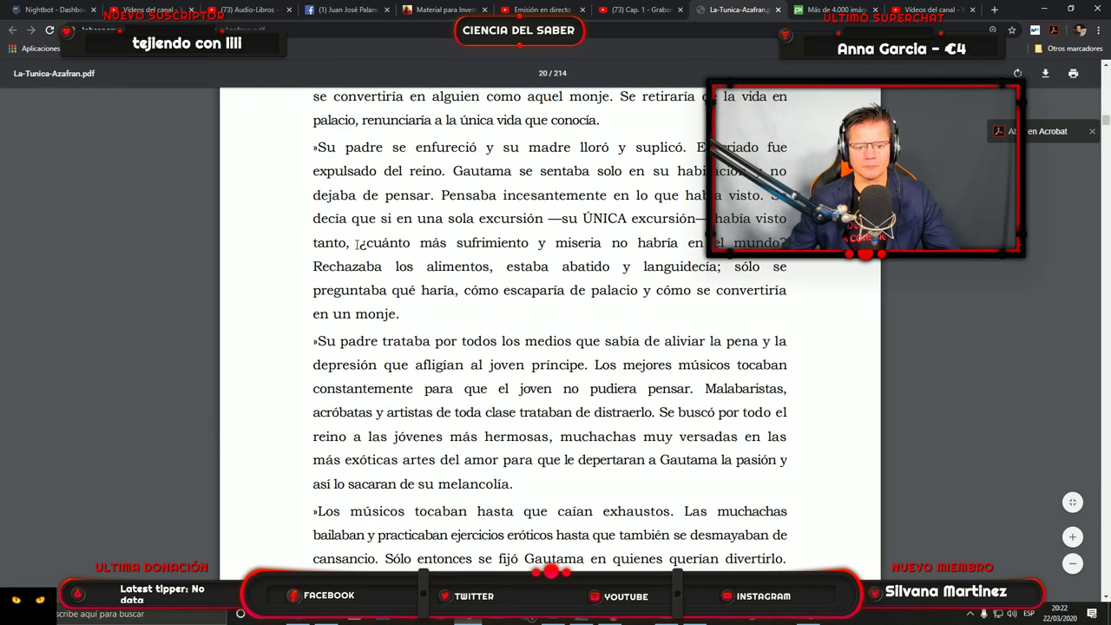
scroll(417, 255, down, 3)
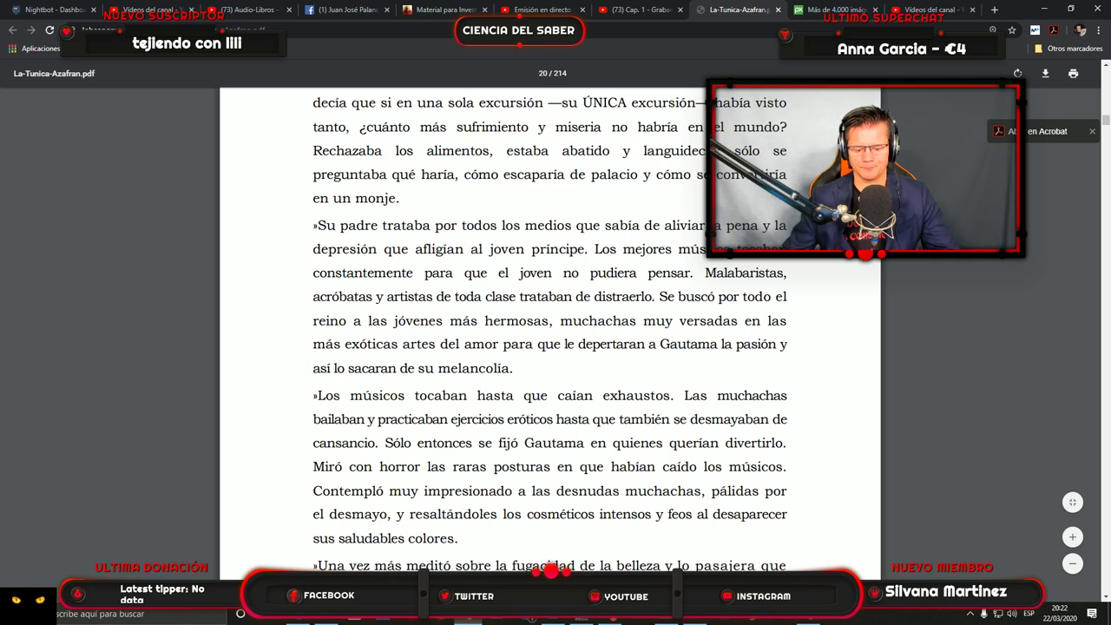
click(666, 616)
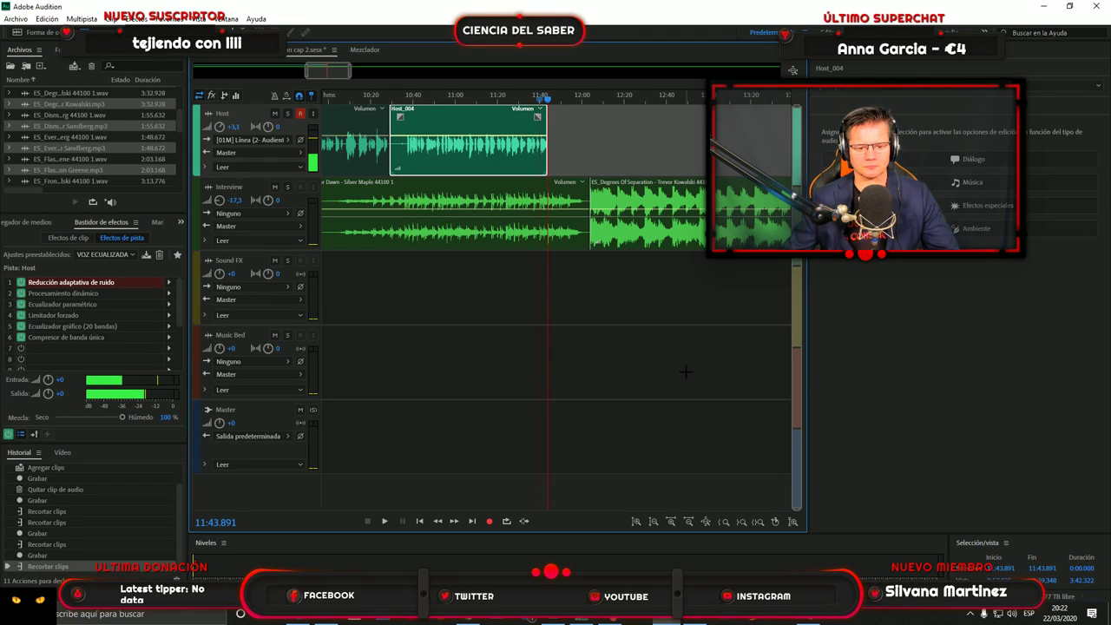
click(490, 522)
key(alt+Tab)
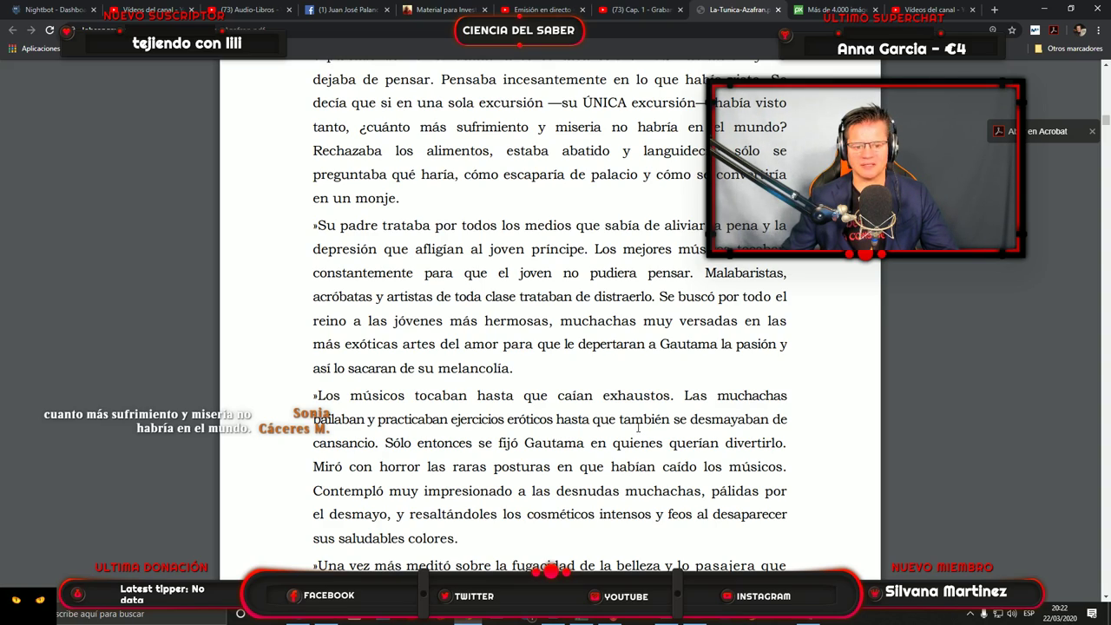
Read the rest of page 28 aloud, through Gautama's melancholy and the exhausted musicians, and continue onto the following page.
scroll(639, 423, down, 3)
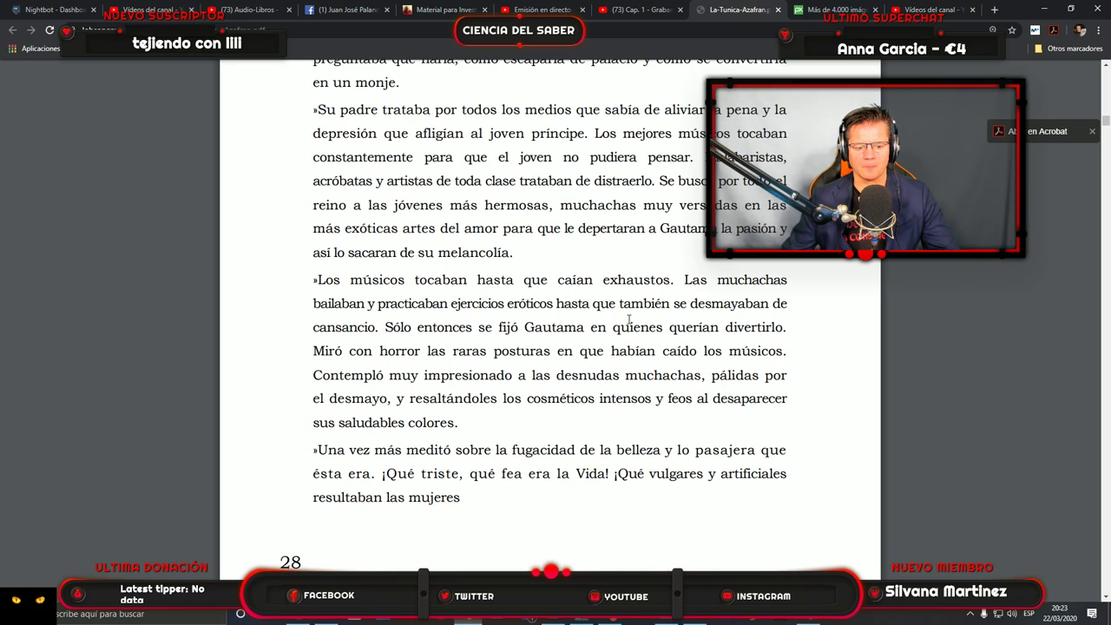
scroll(629, 319, down, 3)
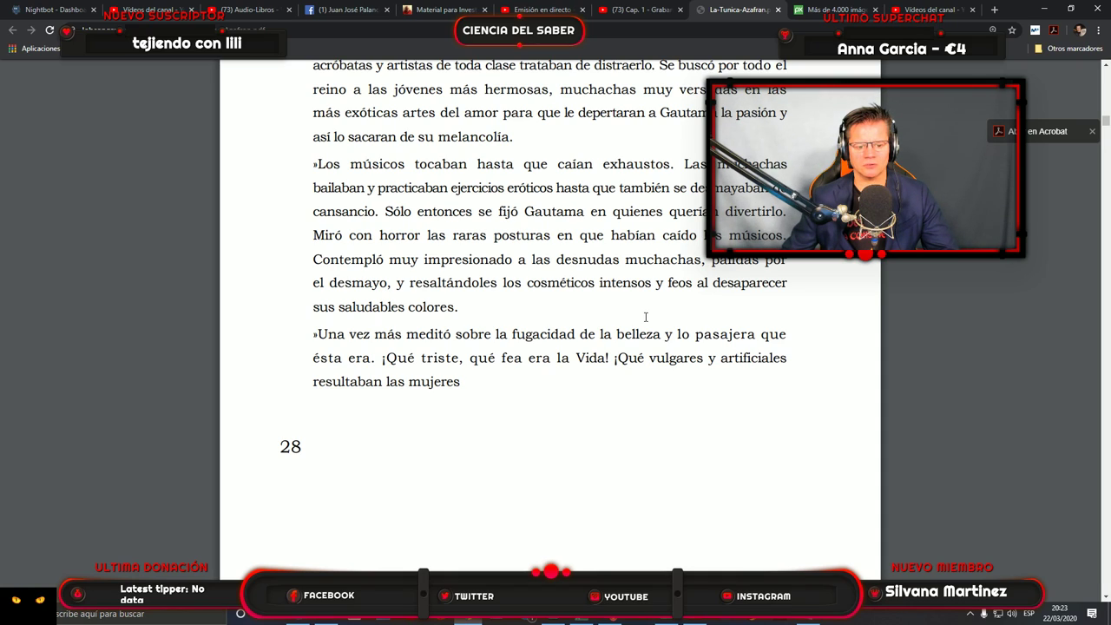
scroll(645, 317, down, 1)
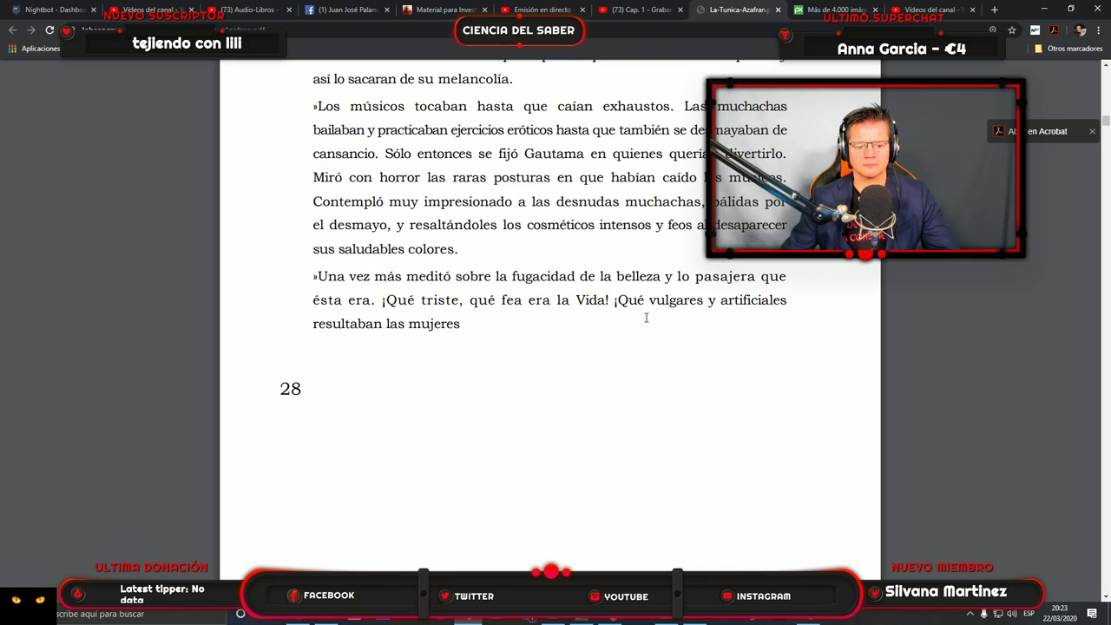
scroll(646, 318, down, 2)
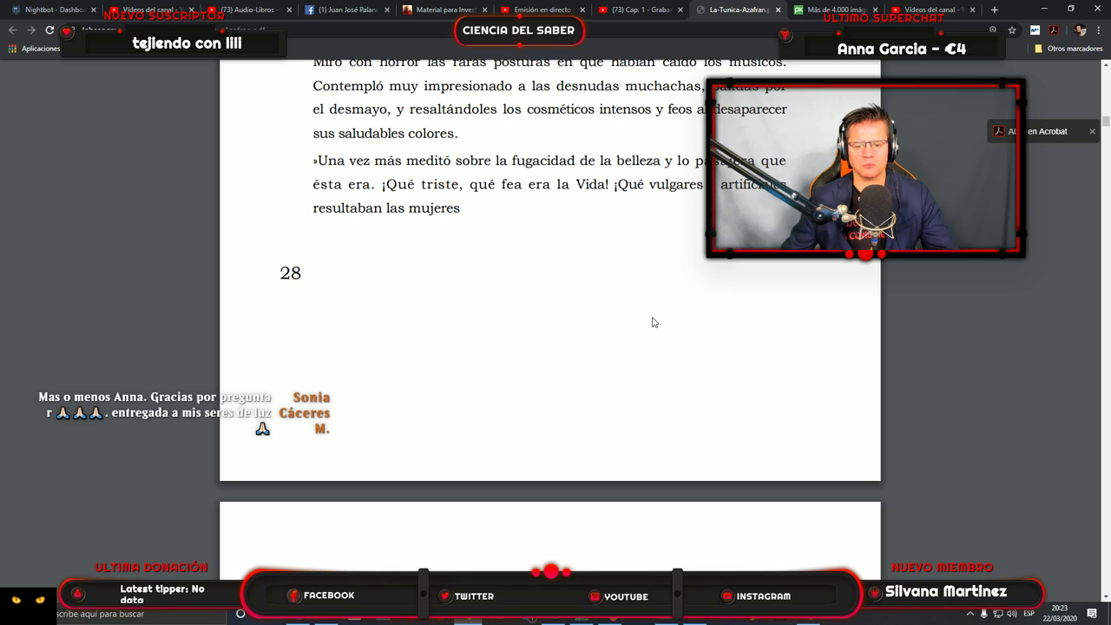
scroll(647, 322, down, 3)
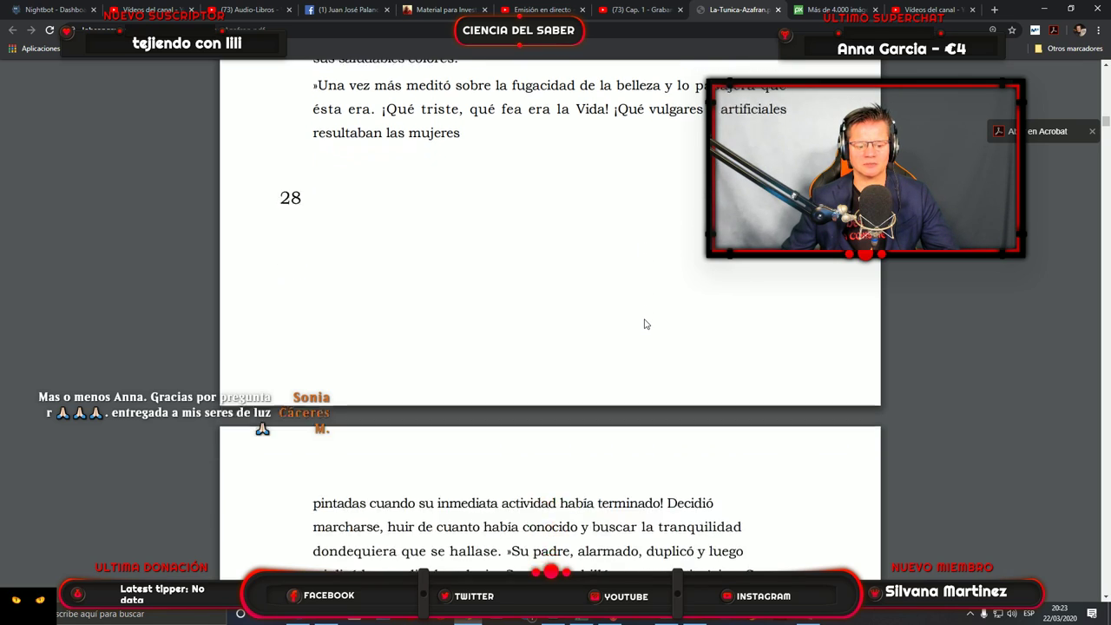
Read page 29 of the PDF aloud for the running Host recording, from Gautama's decision to leave through the discovery of his escape.
scroll(720, 321, down, 1)
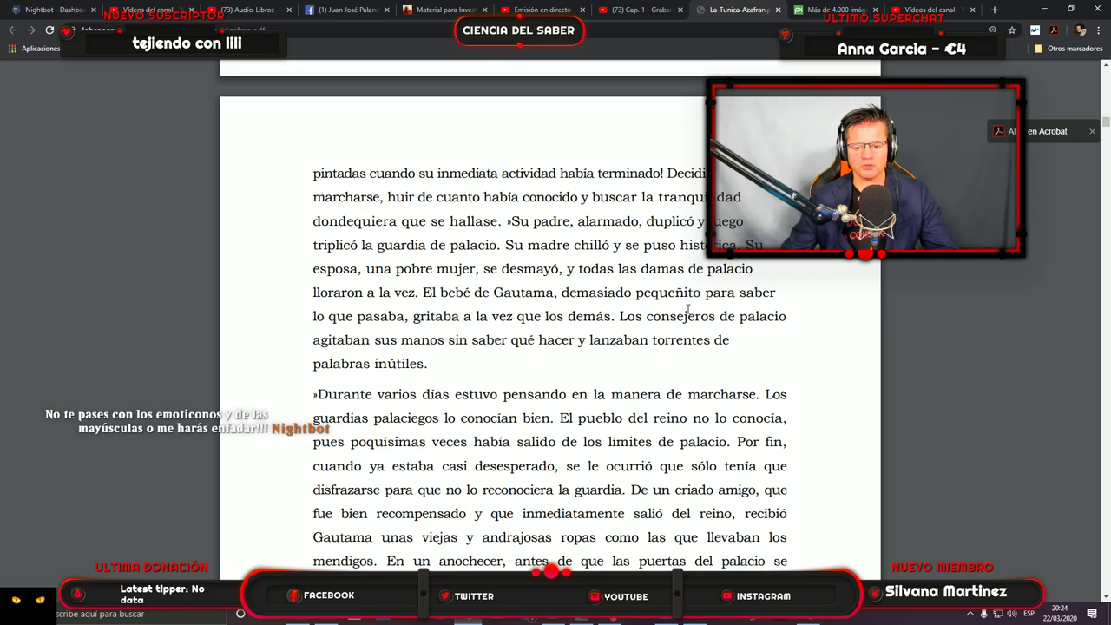
scroll(687, 309, down, 2)
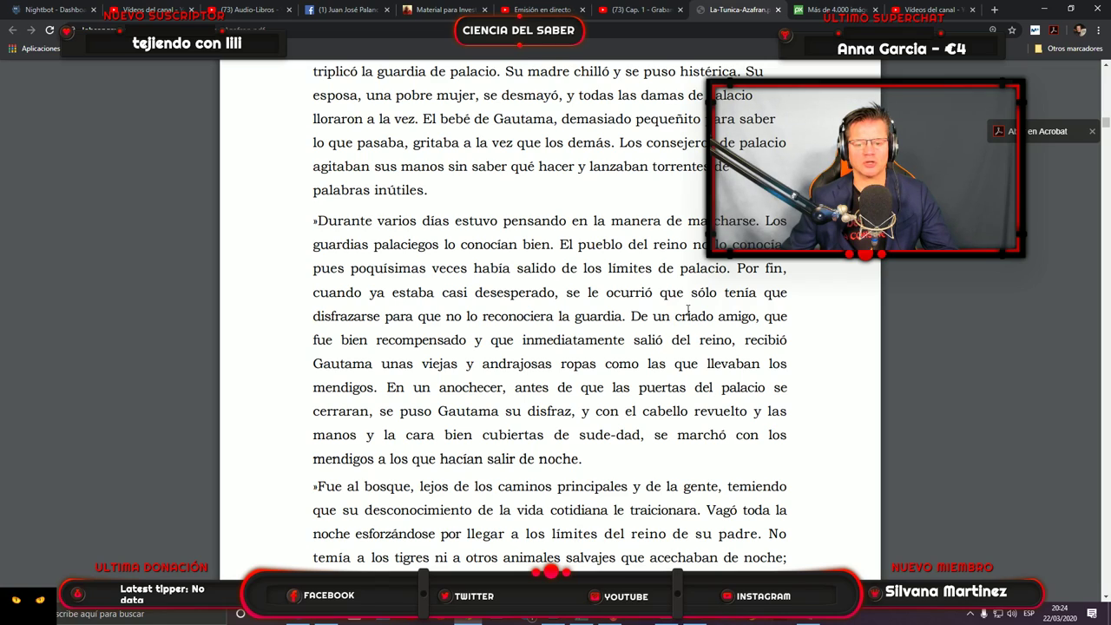
scroll(652, 310, down, 1)
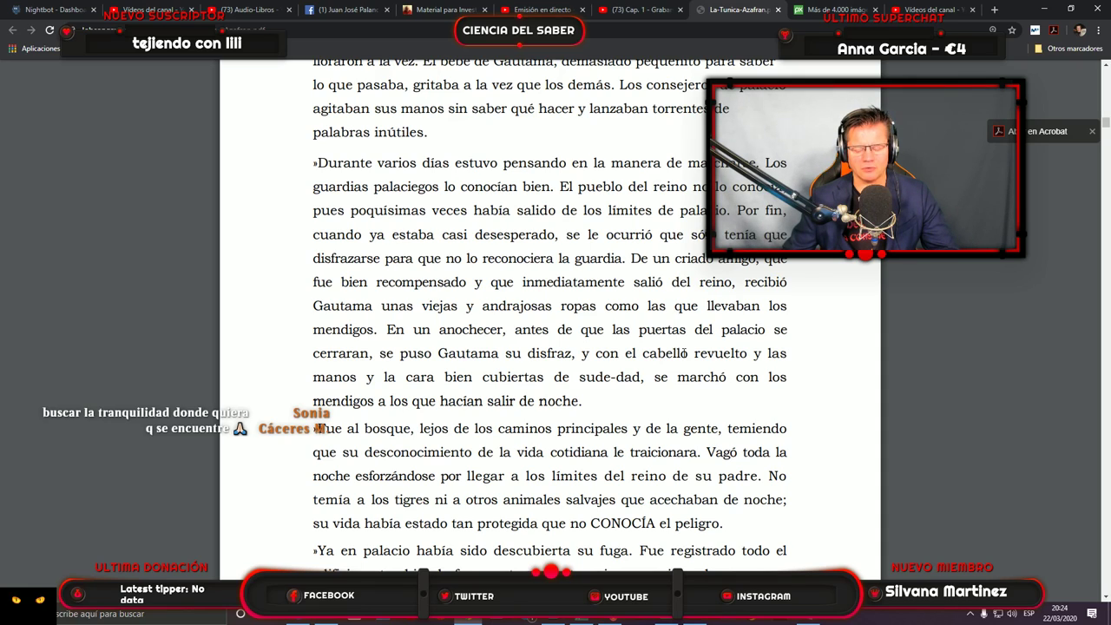
scroll(695, 325, down, 1)
scroll(695, 325, down, 1)
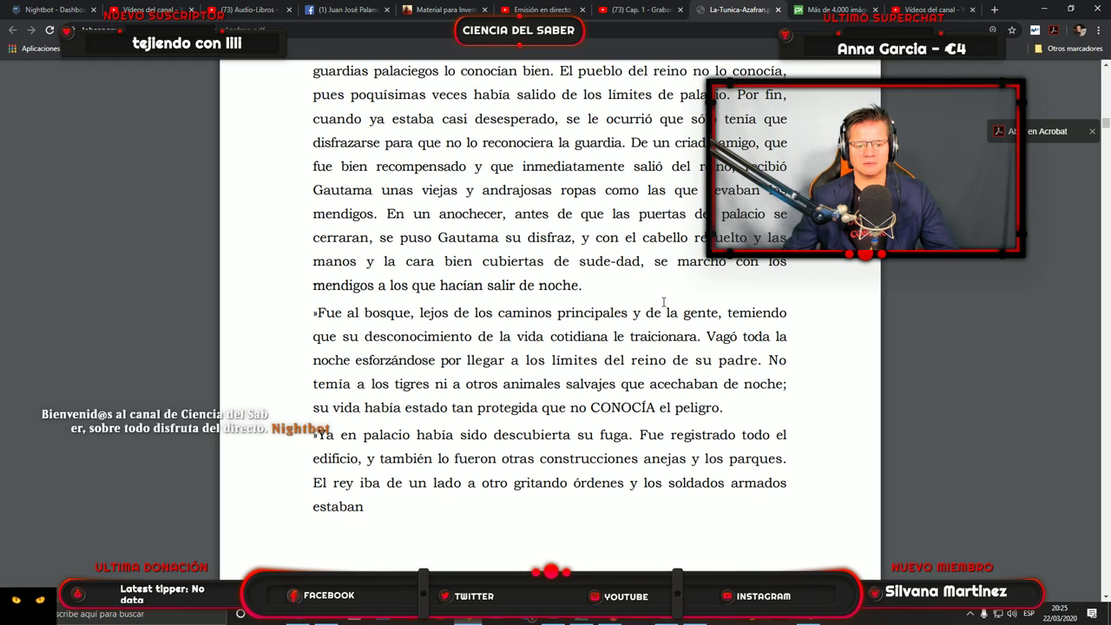
scroll(662, 302, down, 1)
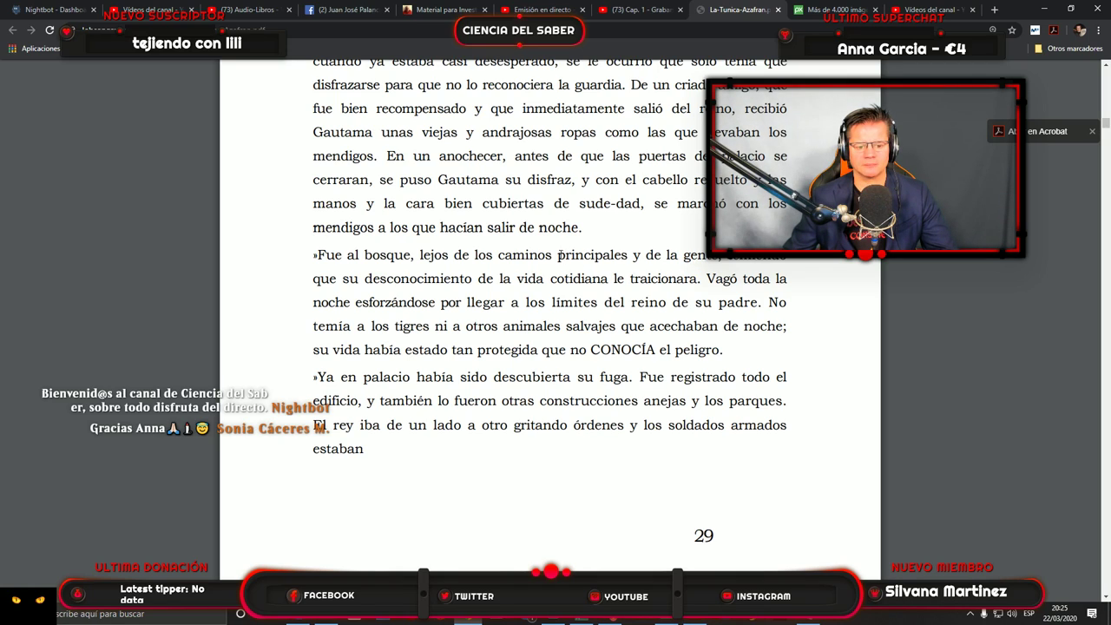
scroll(561, 255, down, 3)
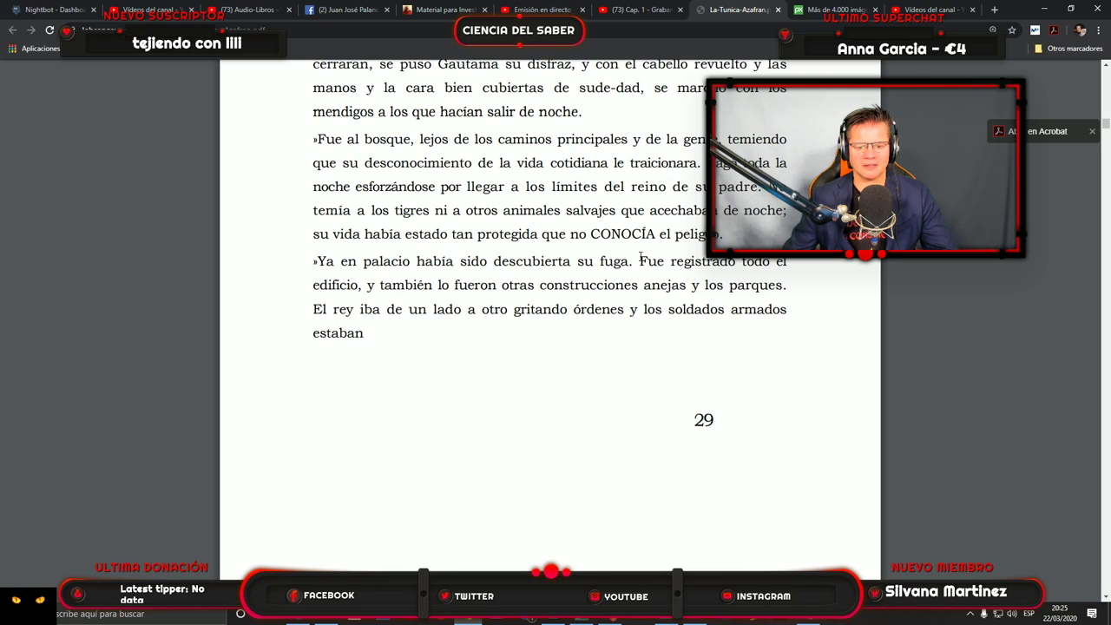
scroll(604, 254, down, 3)
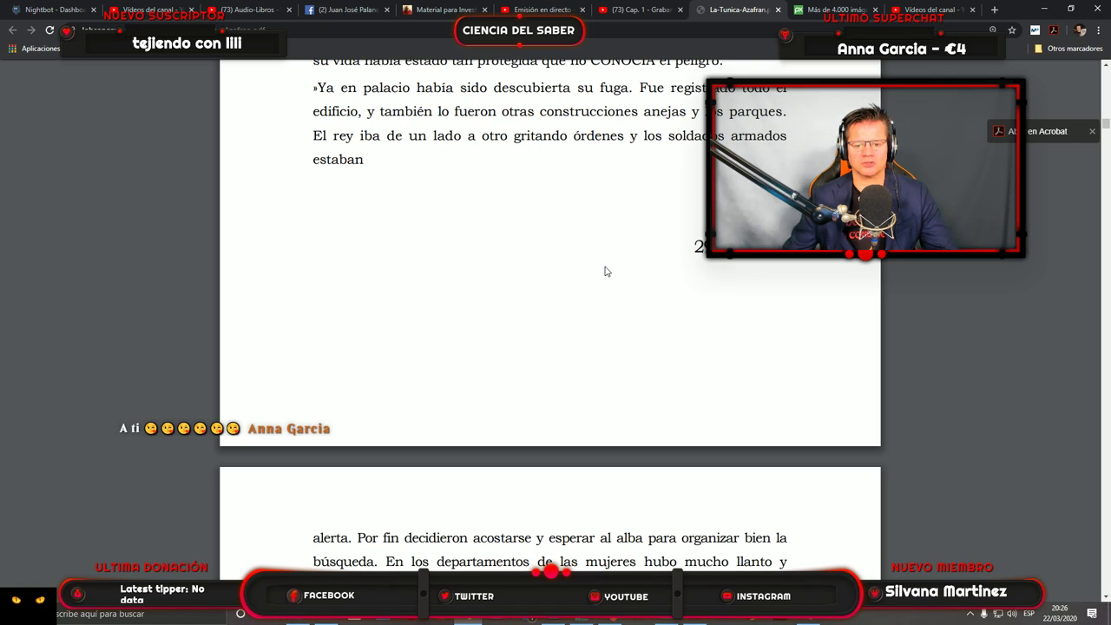
Read page 30 aloud, from the palace search for Gautama to the old cleaning monk's surprise at finding the narrator.
scroll(523, 280, down, 4)
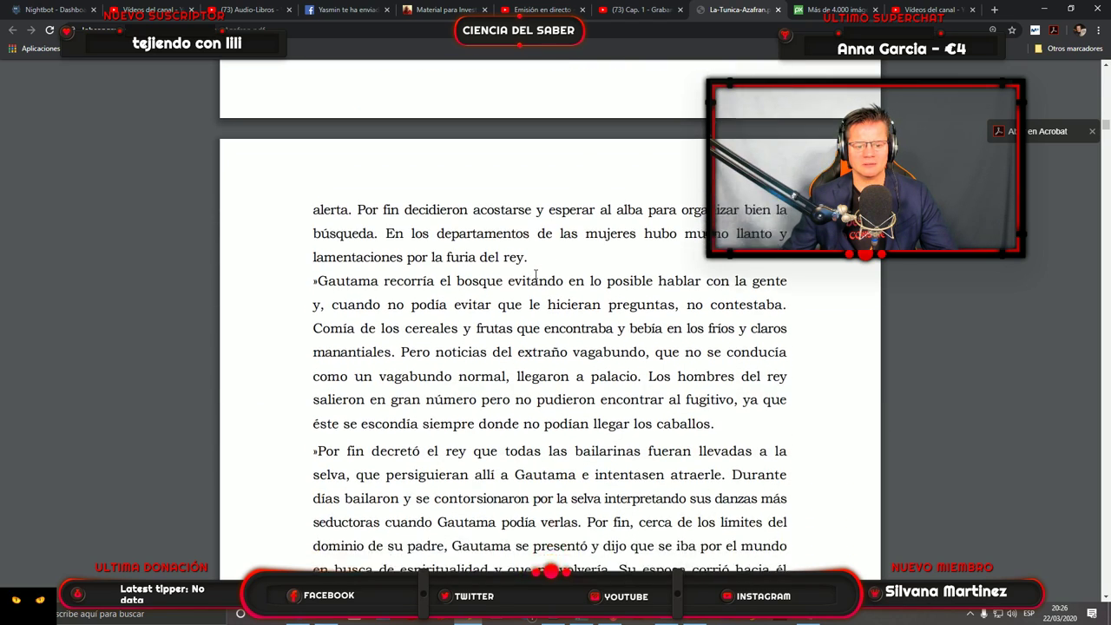
scroll(535, 276, down, 2)
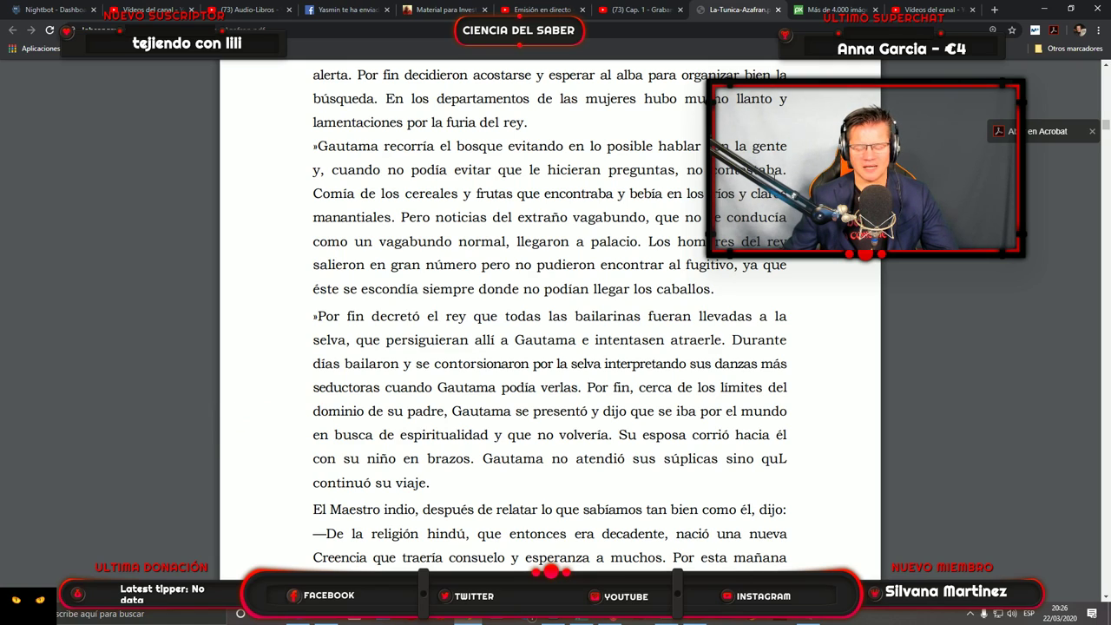
scroll(648, 226, down, 2)
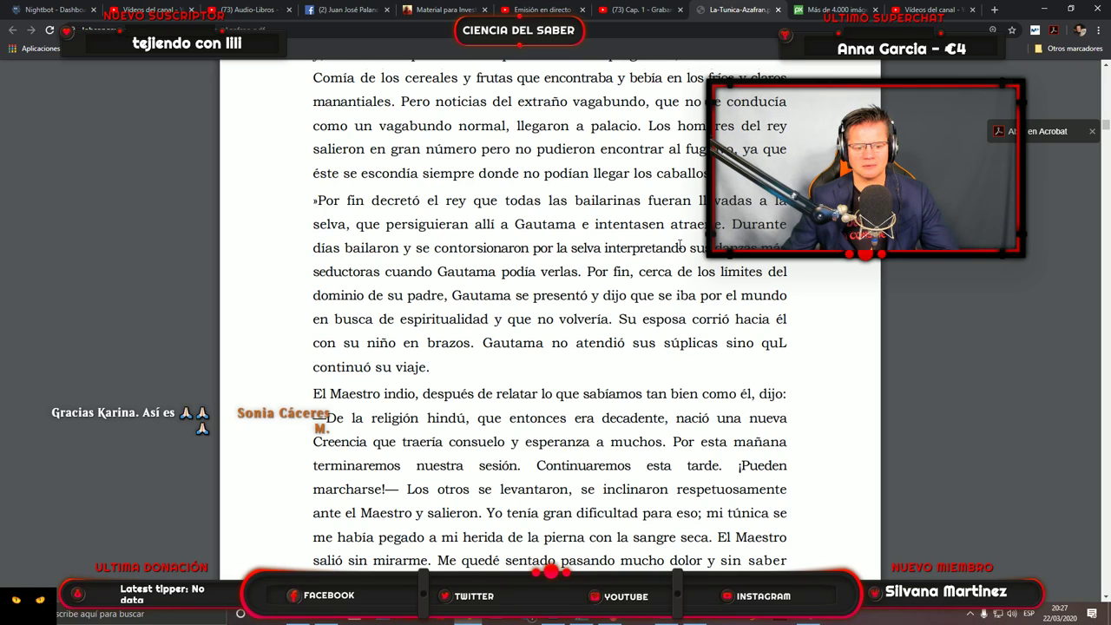
scroll(679, 245, down, 3)
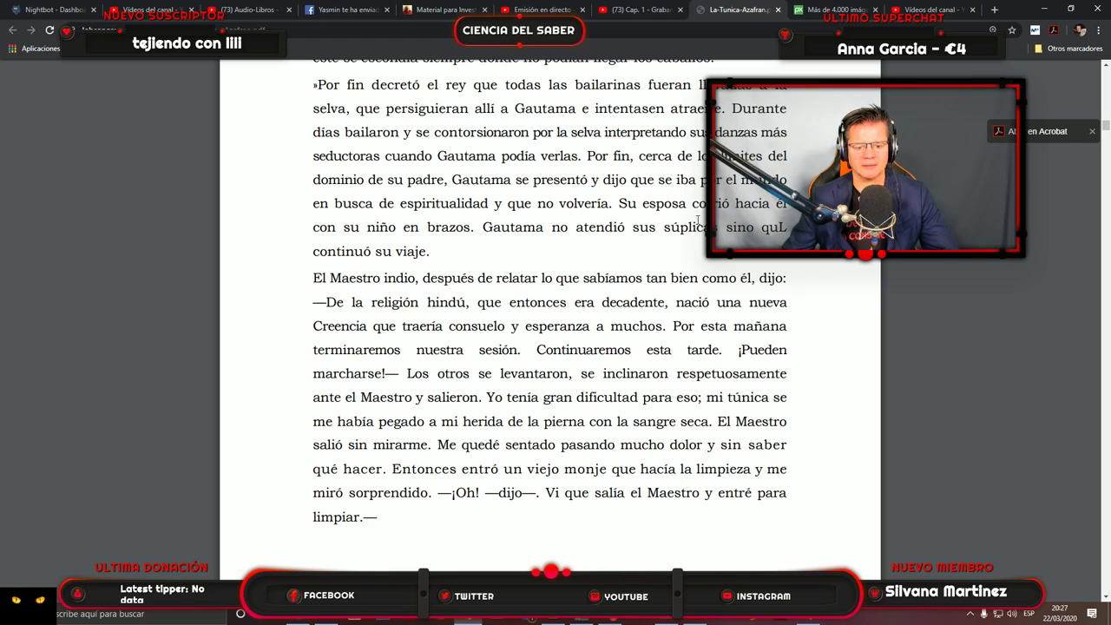
scroll(538, 310, down, 2)
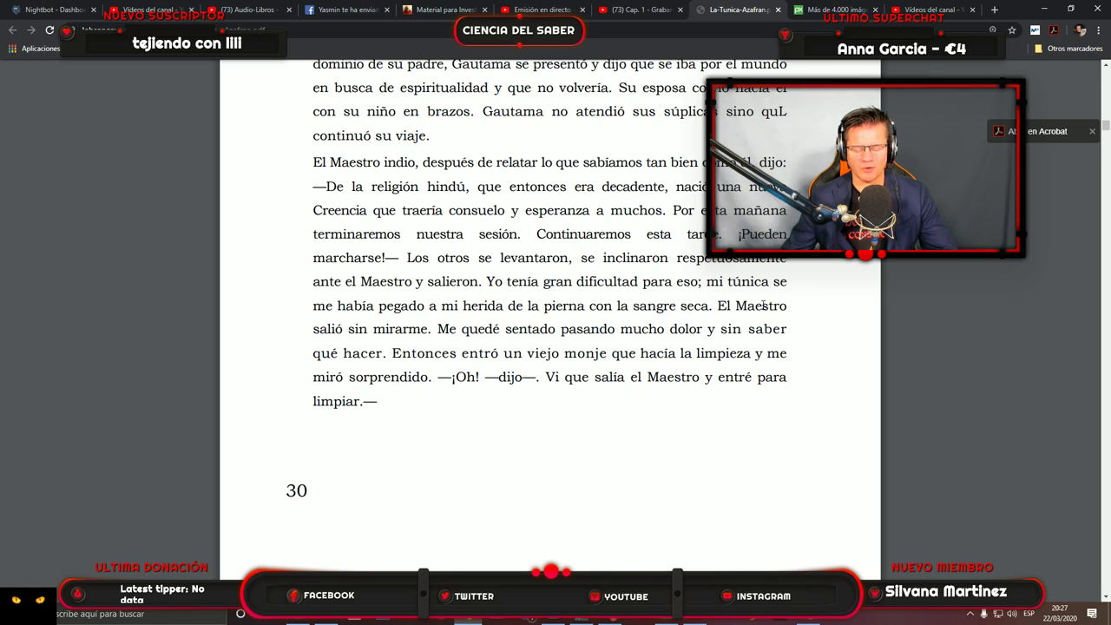
scroll(674, 311, down, 1)
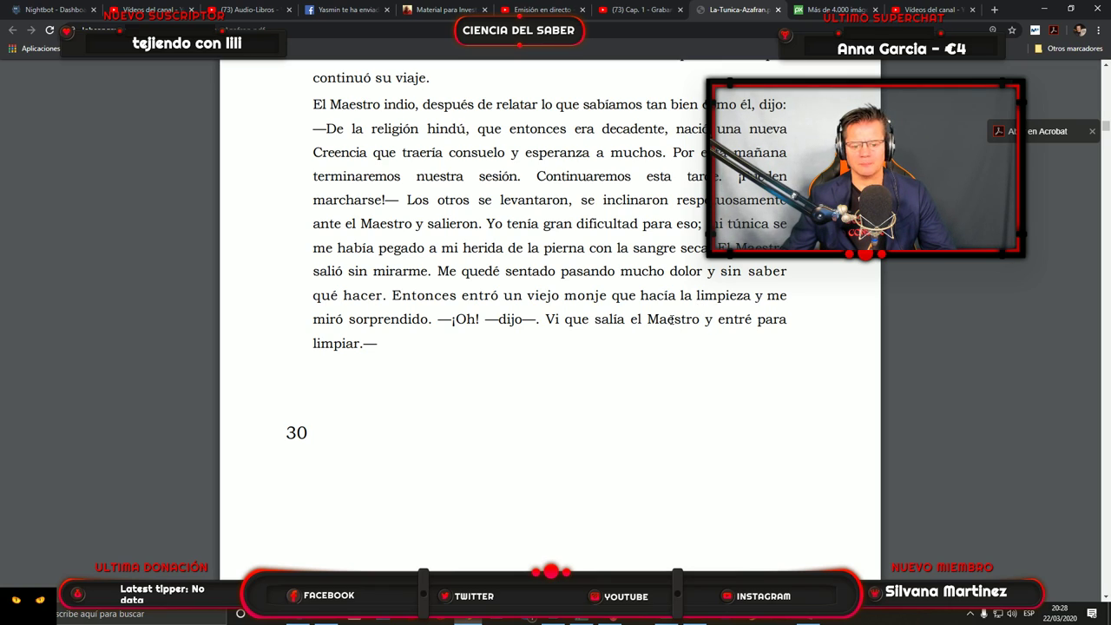
scroll(671, 319, down, 1)
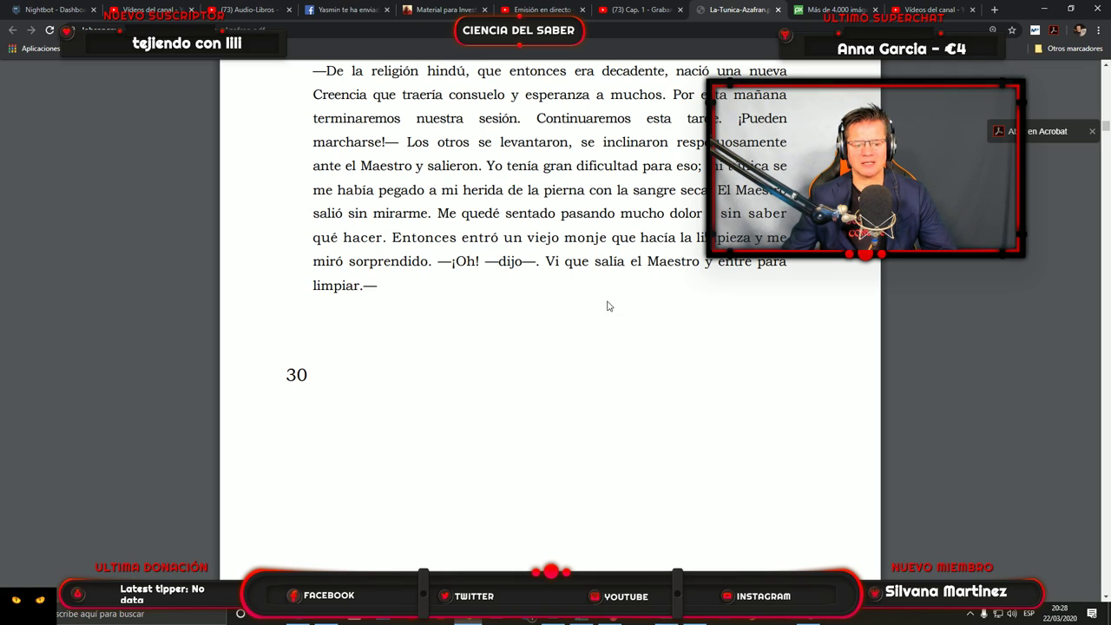
Read page 31 aloud, from "¿Qué te pasa?" through the nurse's offer of a new tunic.
scroll(608, 304, down, 5)
scroll(690, 305, down, 3)
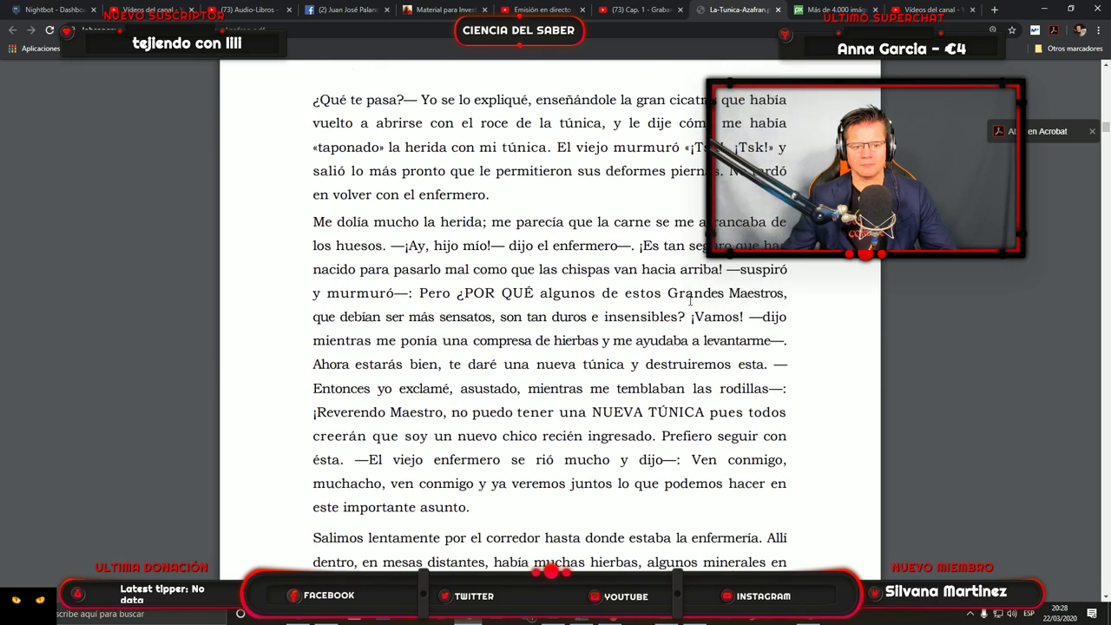
scroll(690, 301, up, 1)
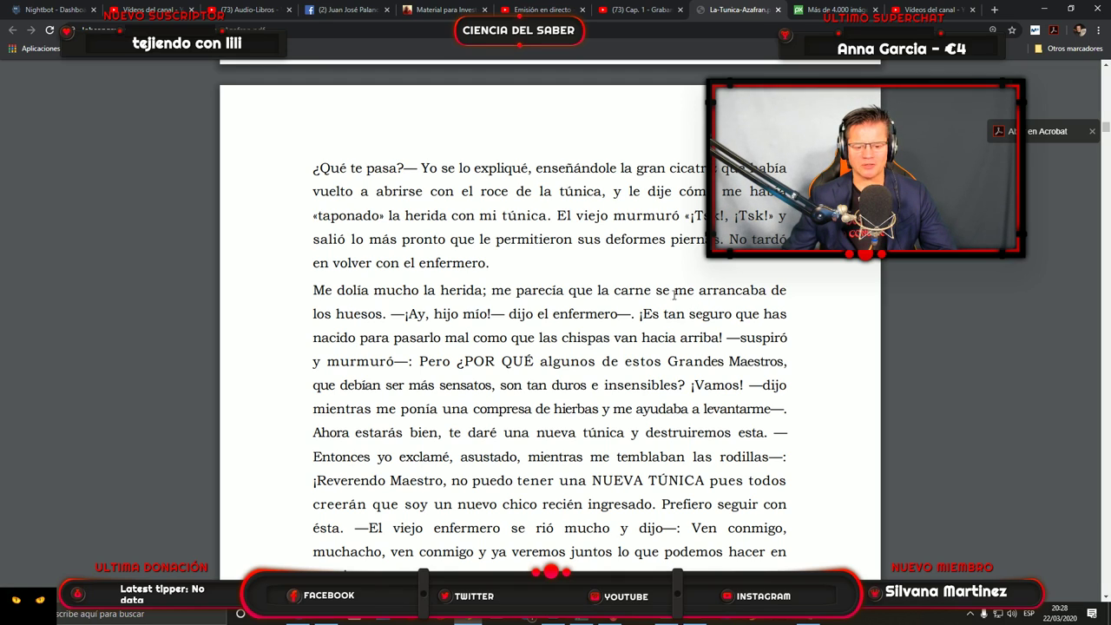
scroll(669, 290, down, 3)
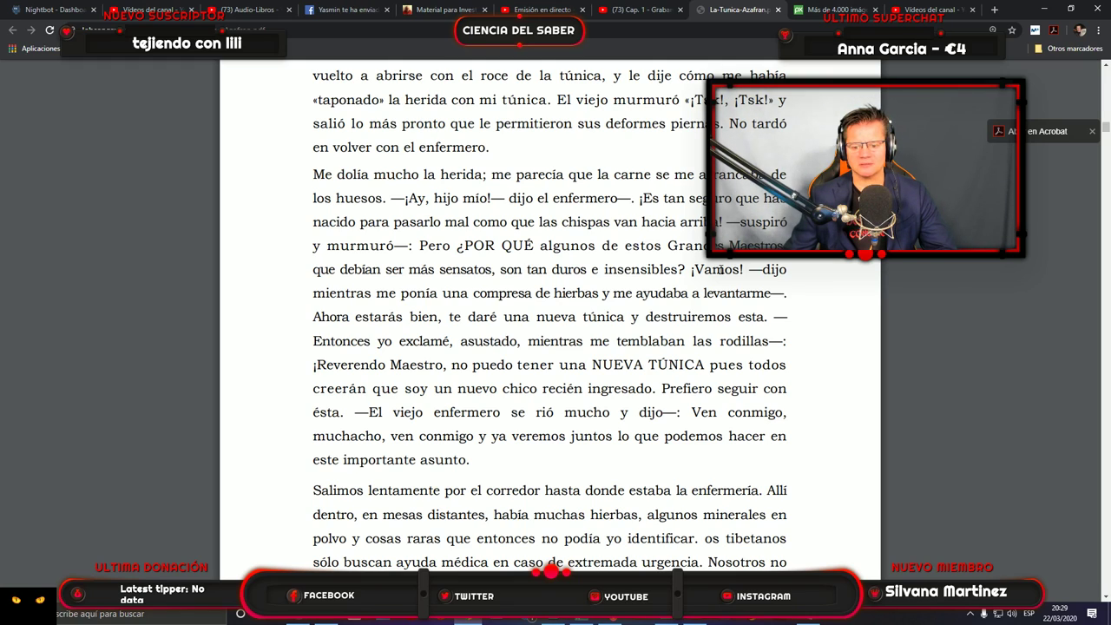
scroll(843, 295, down, 1)
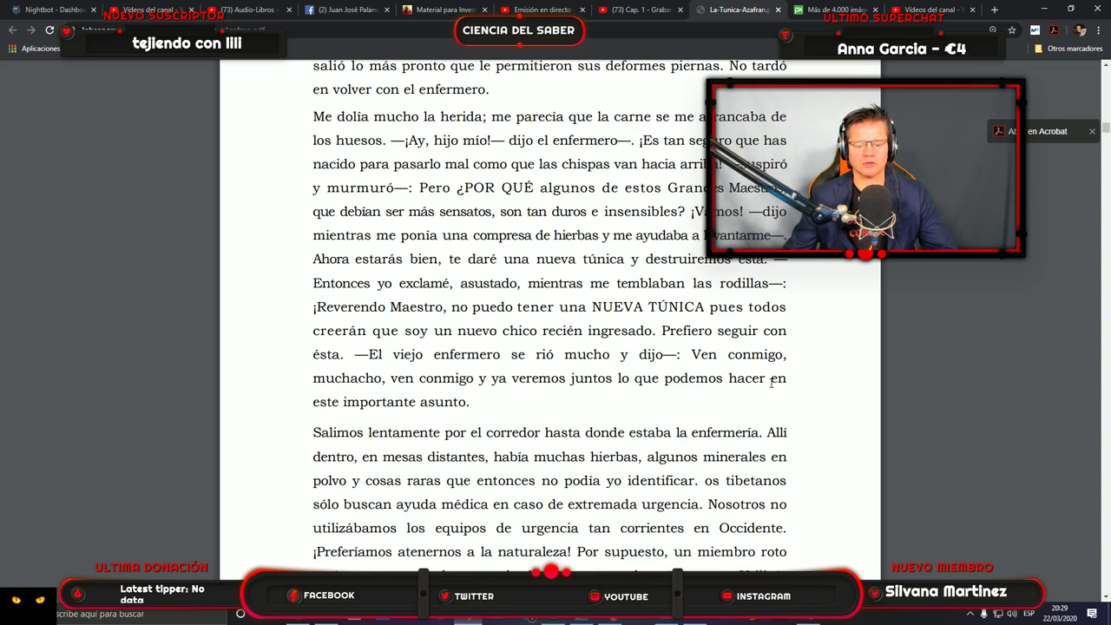
scroll(603, 362, down, 2)
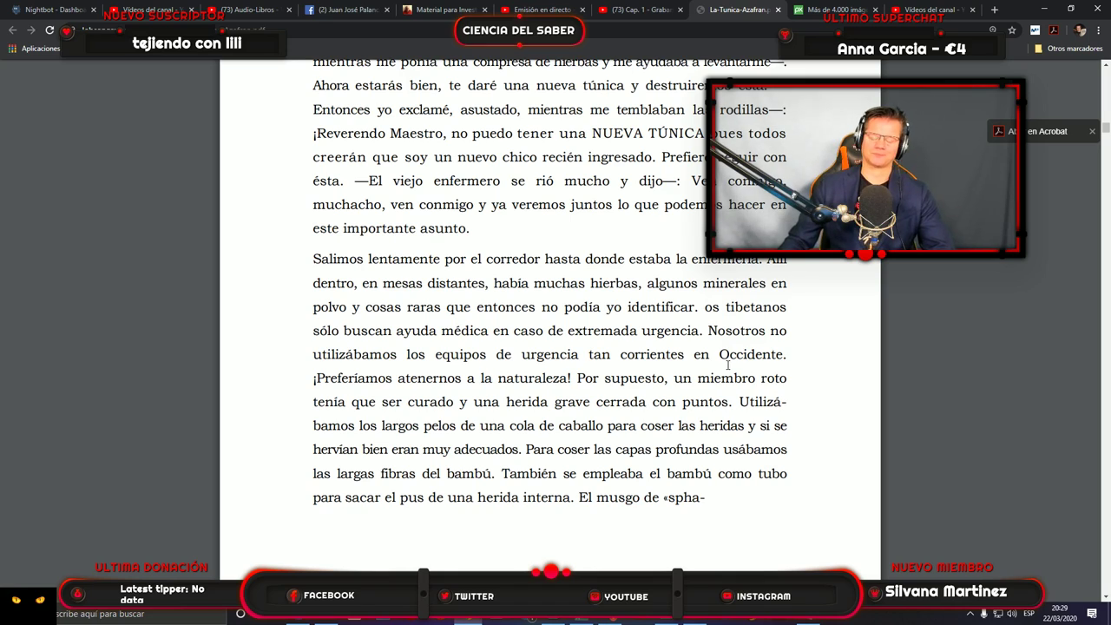
Switch to Adobe Audition and replay the end of the new Host take from about 19:00.
click(662, 622)
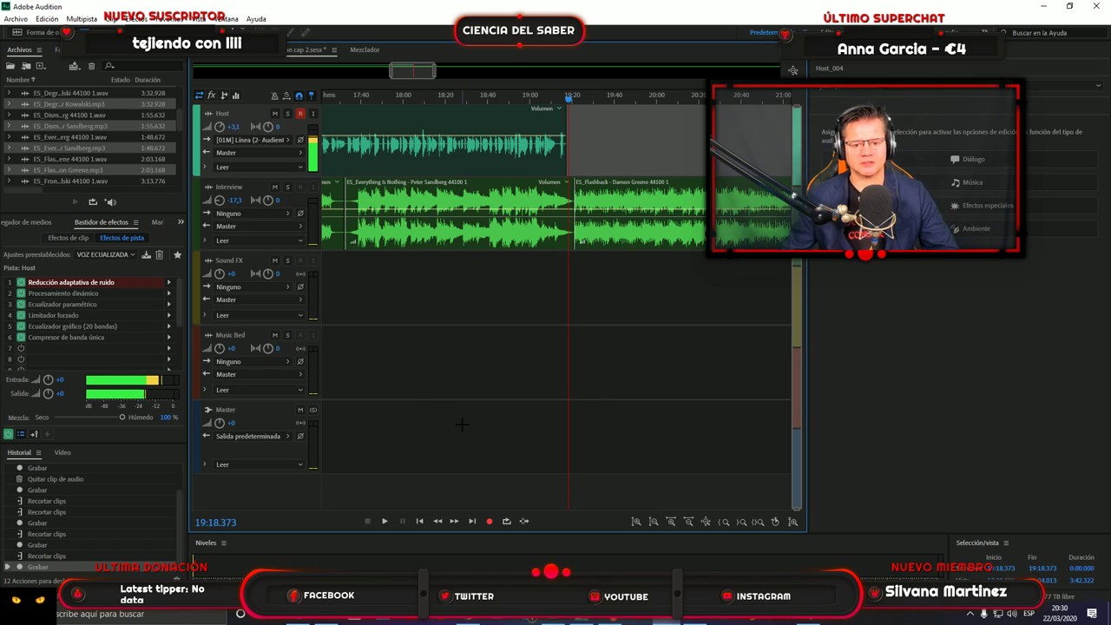
click(567, 99)
drag(568, 99, 530, 107)
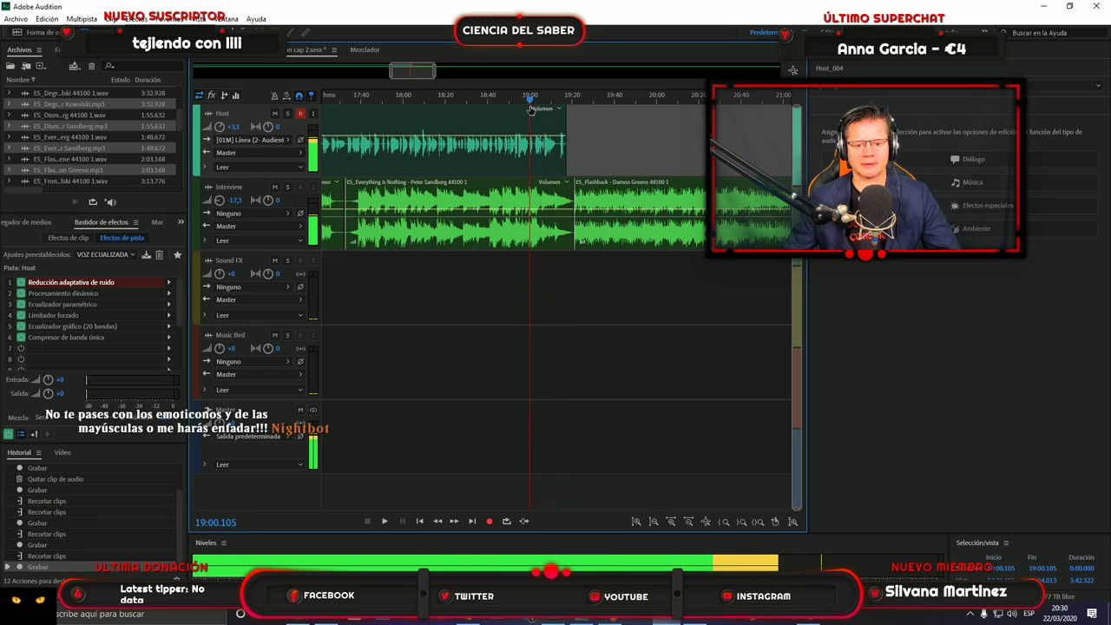
key(space)
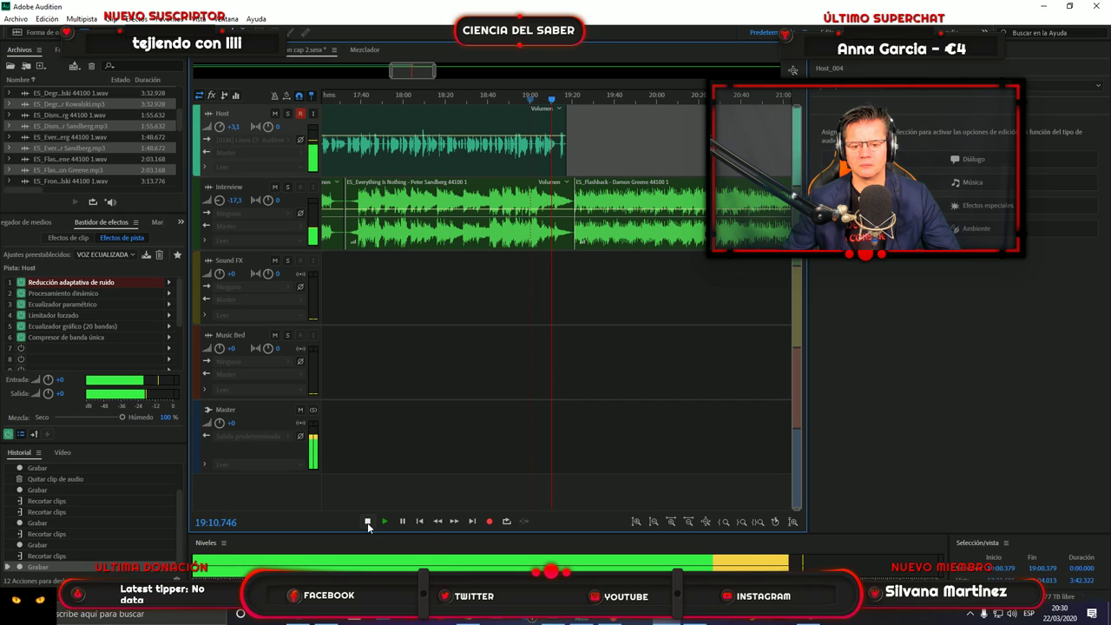
click(367, 523)
Replay the Host take from 18:57.912 to find the cut point, and trim the clip's end to 19:01.897.
click(522, 114)
key(space)
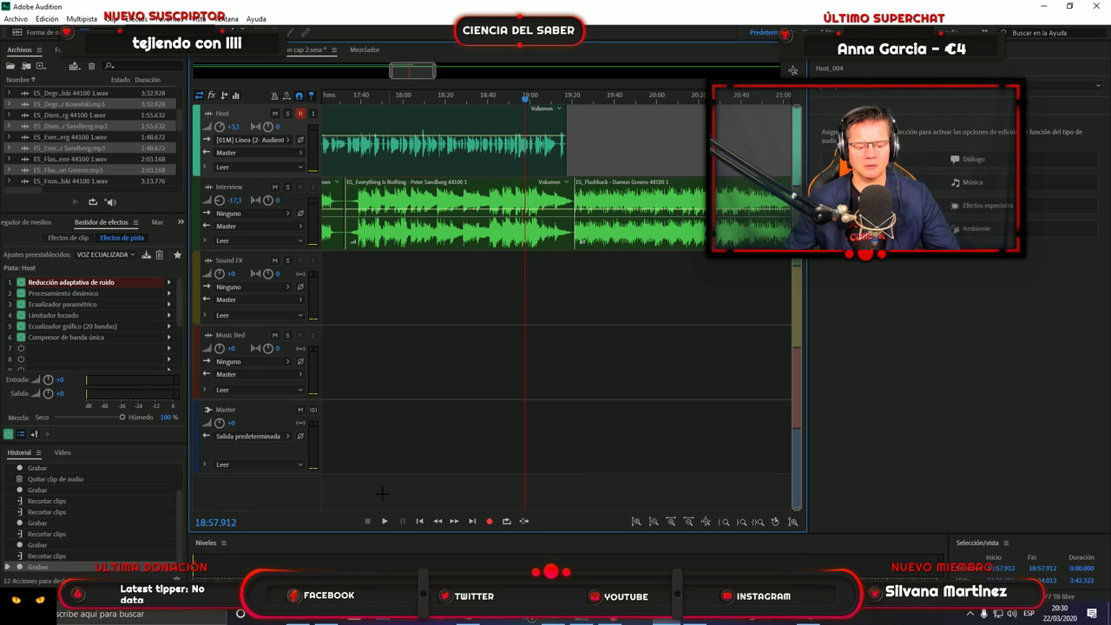
click(382, 521)
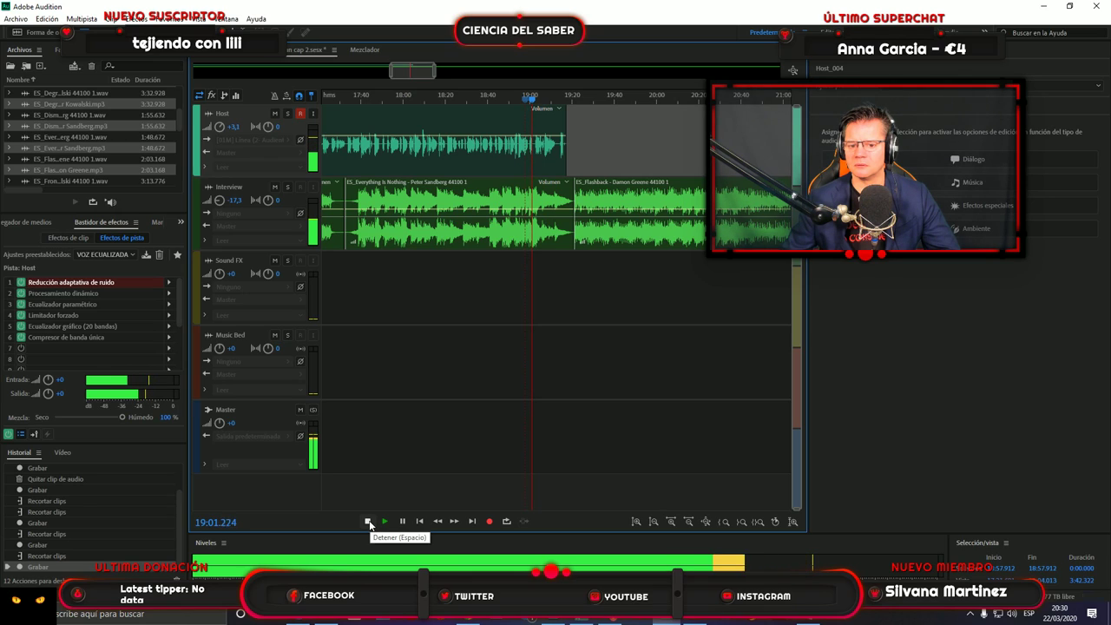
click(368, 520)
drag(566, 165, 533, 165)
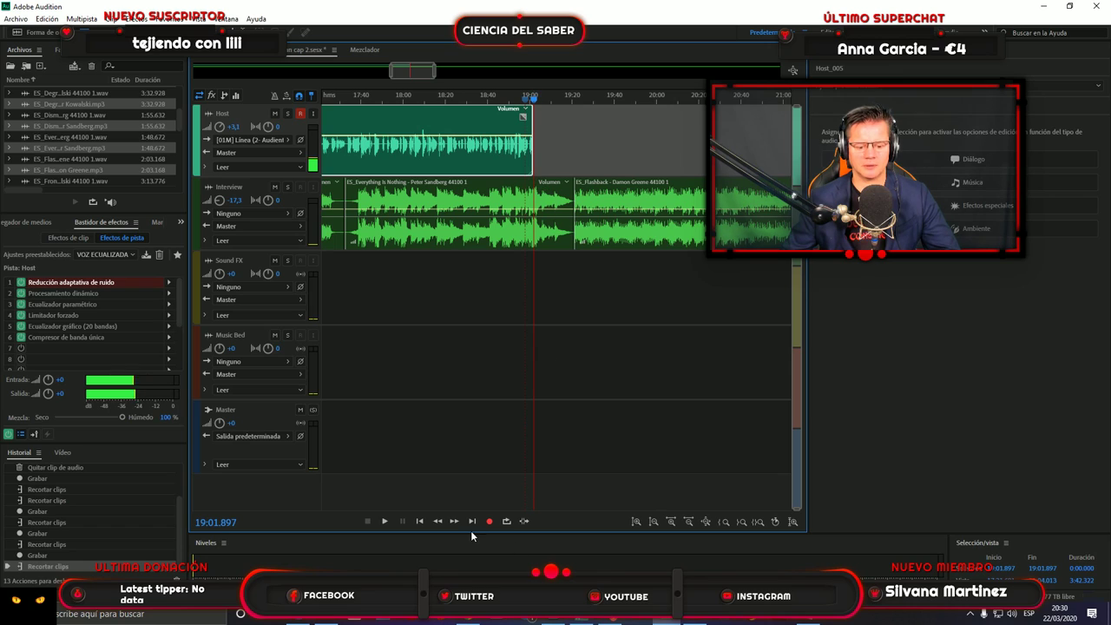
Mark the resume point at "El viejo enfermero" on page 31 of the PDF and return to Adobe Audition.
click(469, 619)
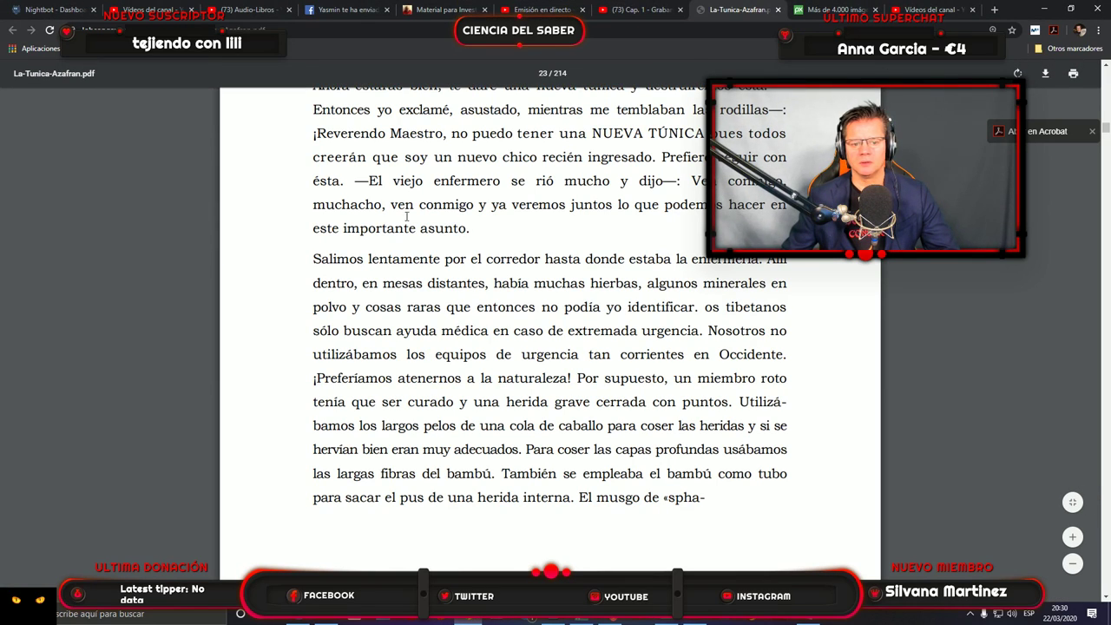
drag(369, 181, 403, 180)
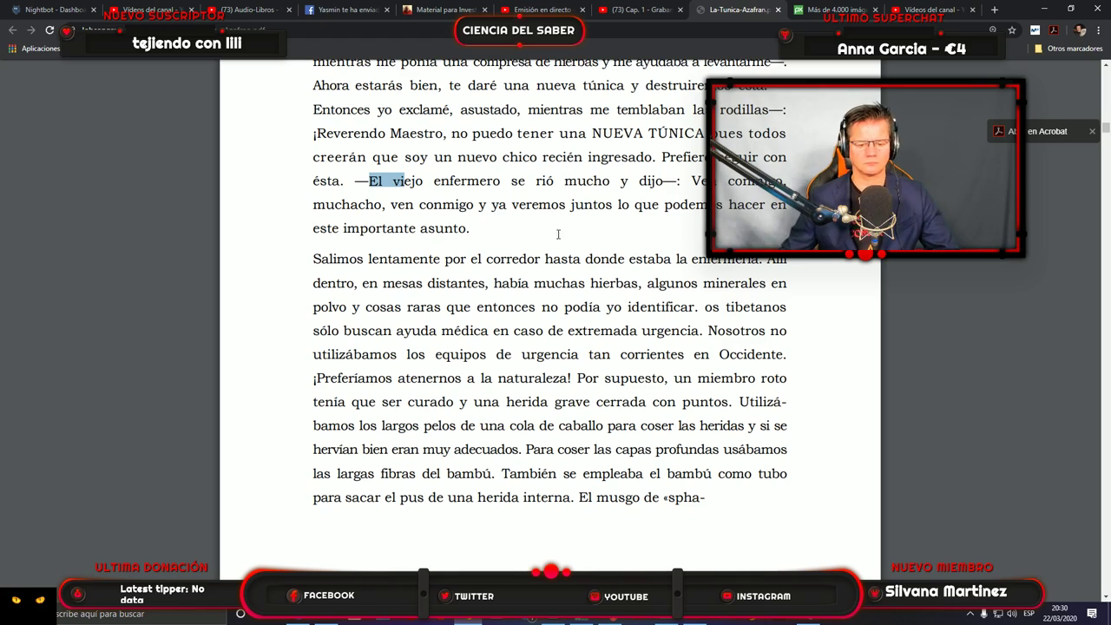
click(666, 619)
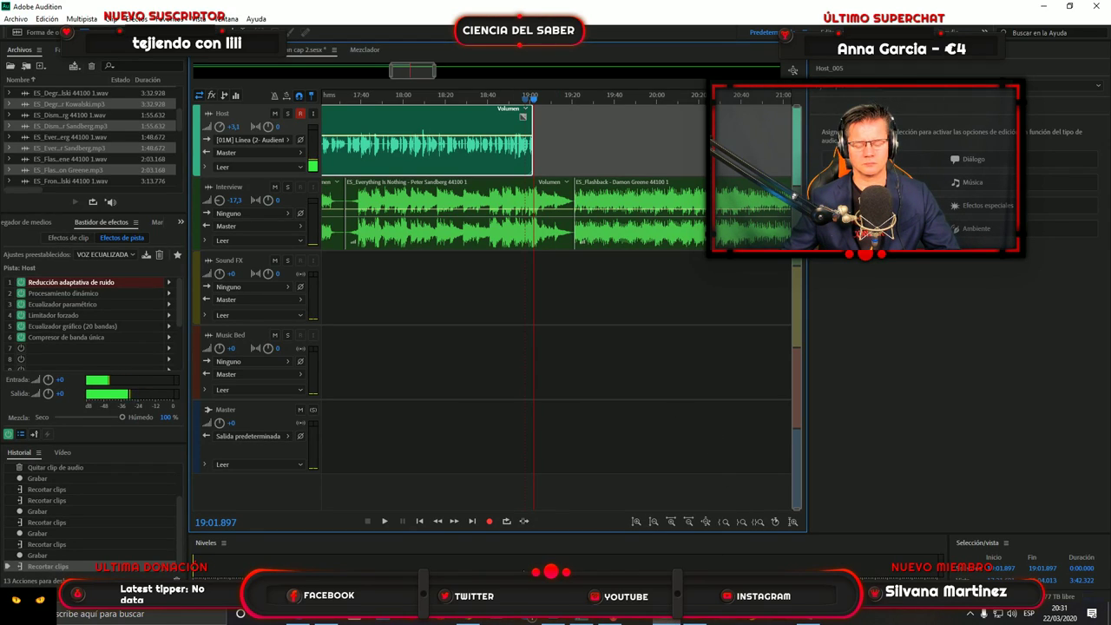
Replay the trimmed ending of the Host take from 18:57.912 and start a new Host recording at 19:01.827.
click(528, 100)
key(space)
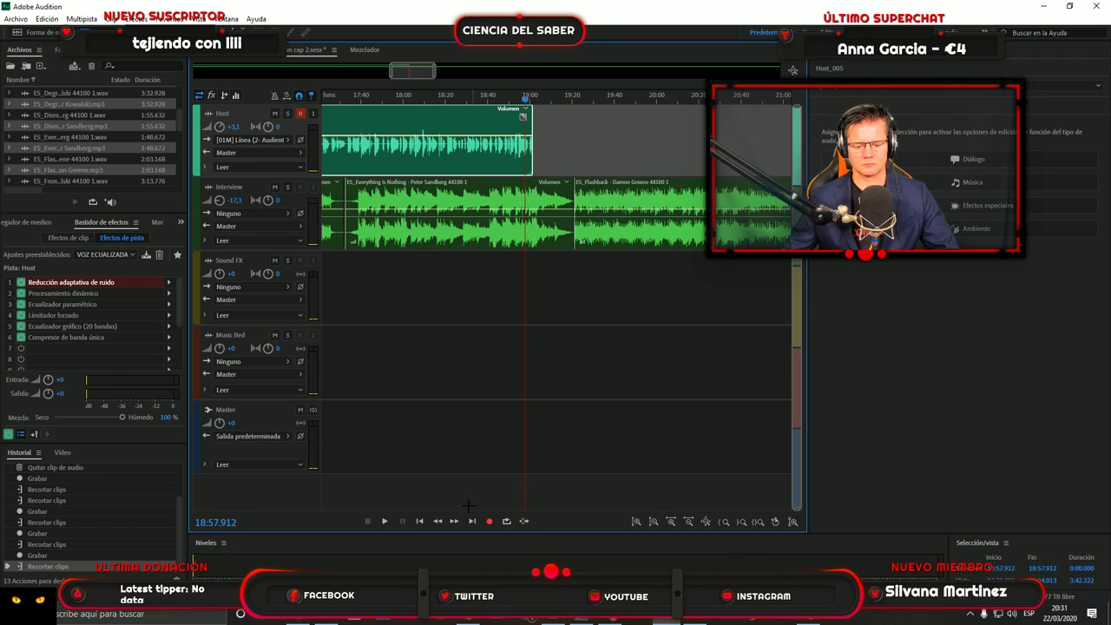
click(384, 521)
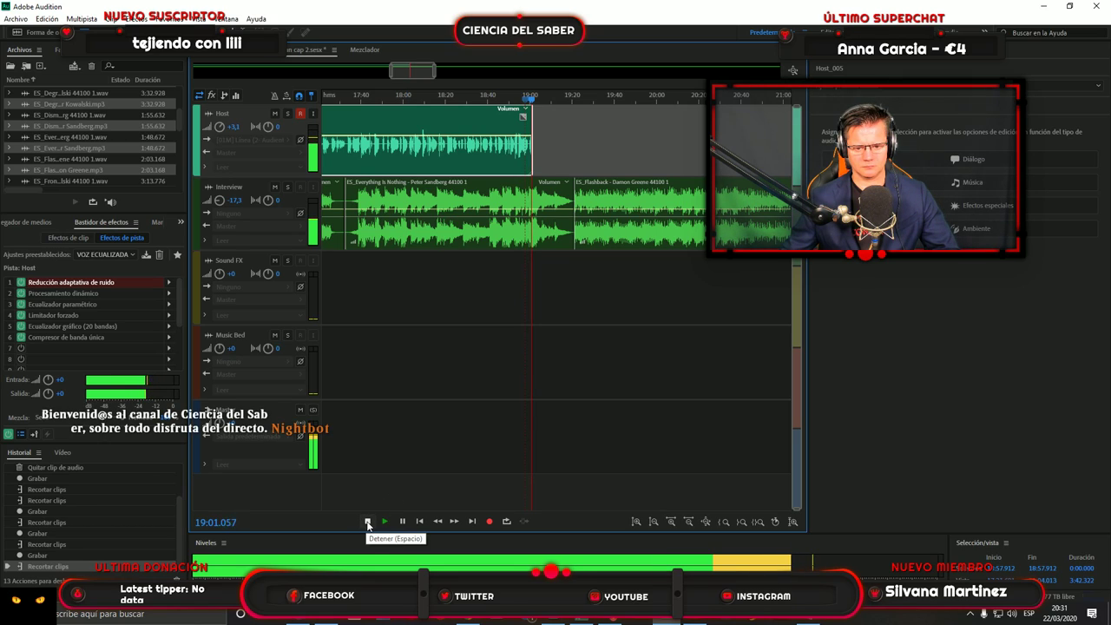
click(367, 521)
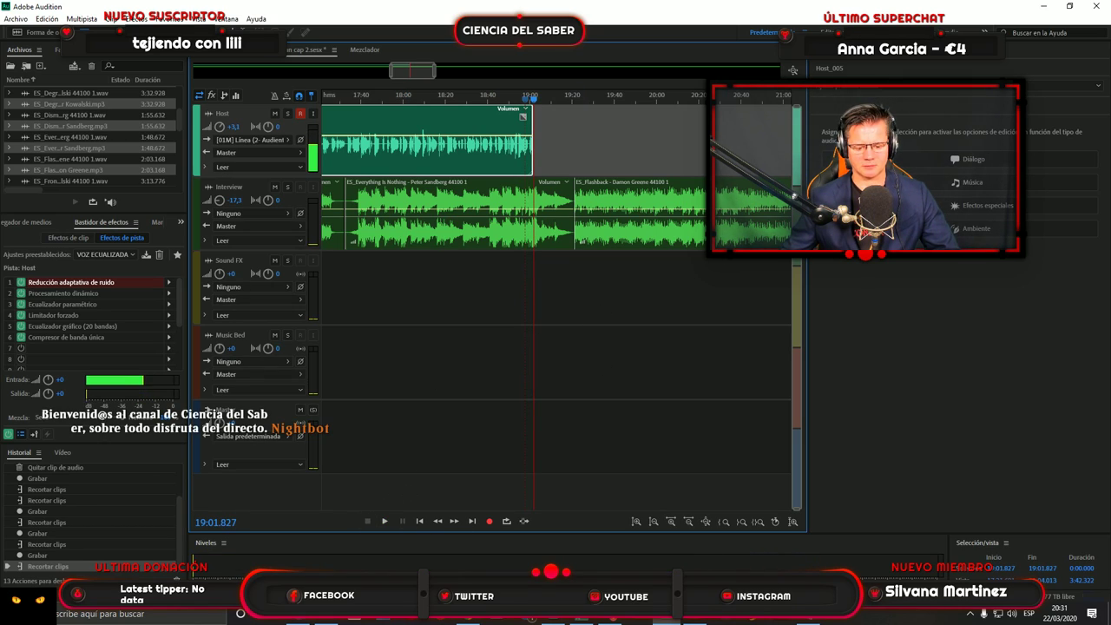
click(490, 522)
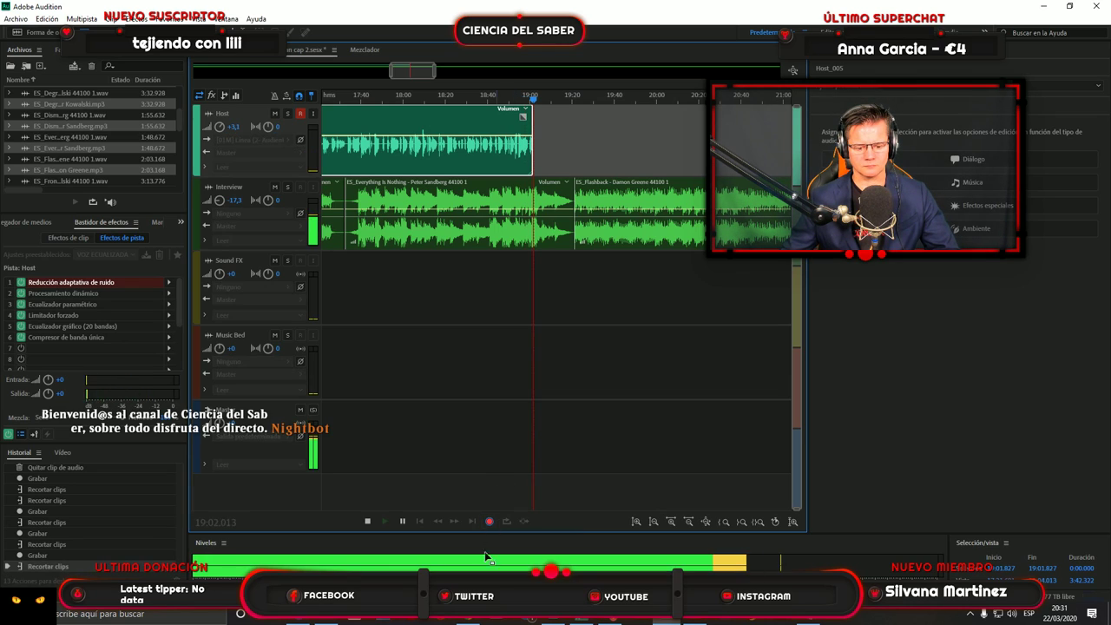
Follow the narration text from "El viejo enfermero" to the end of page 31 in the PDF and return to Adobe Audition.
key(alt+Tab)
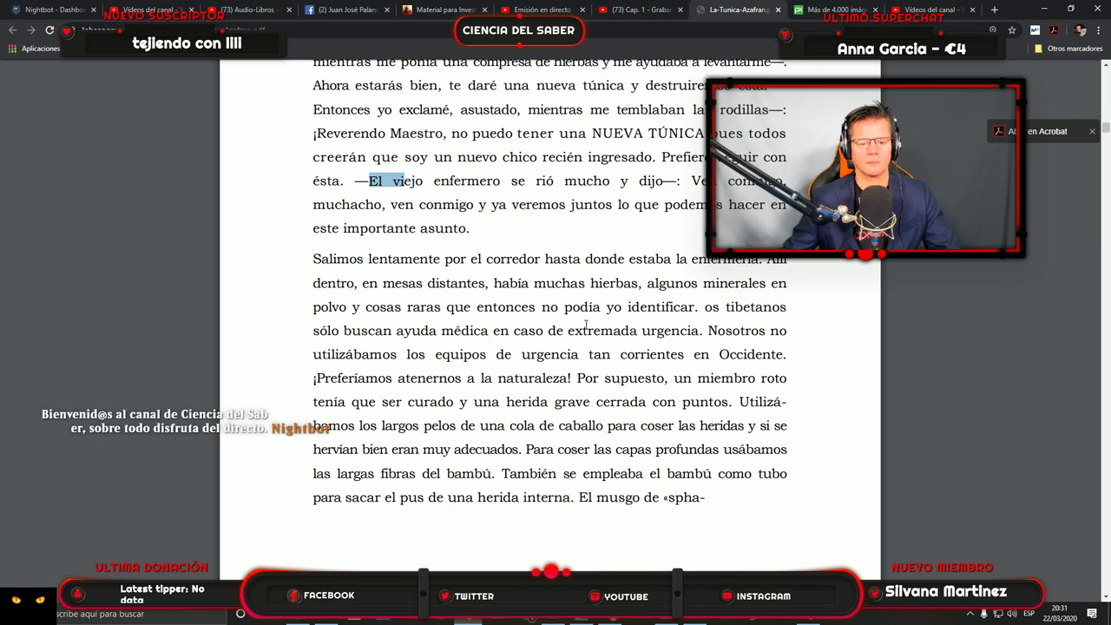
scroll(605, 314, down, 2)
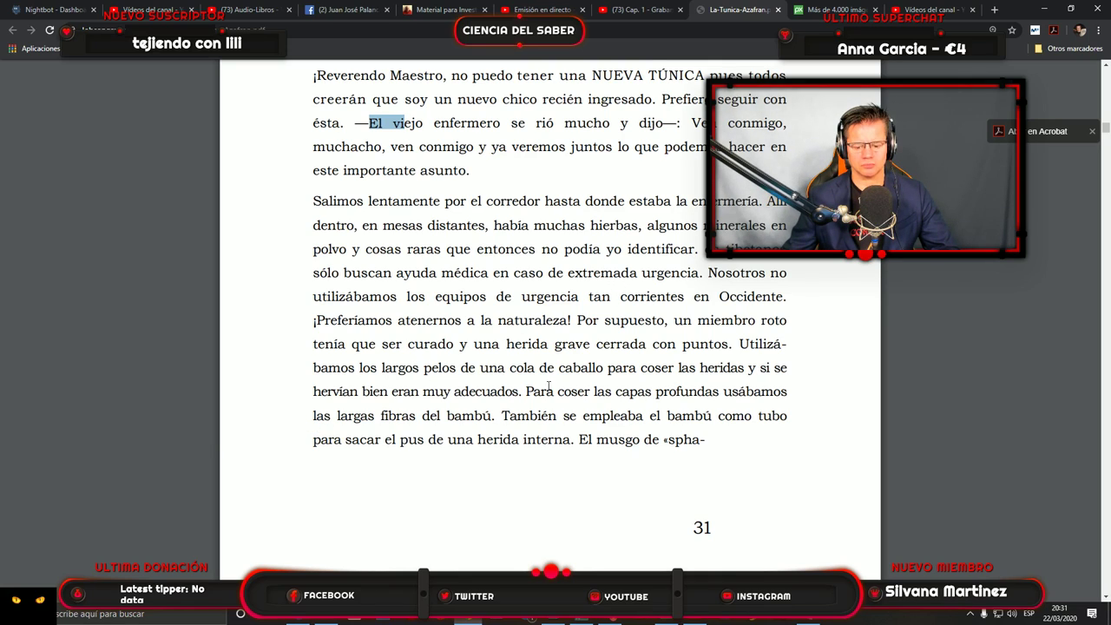
key(alt+Tab)
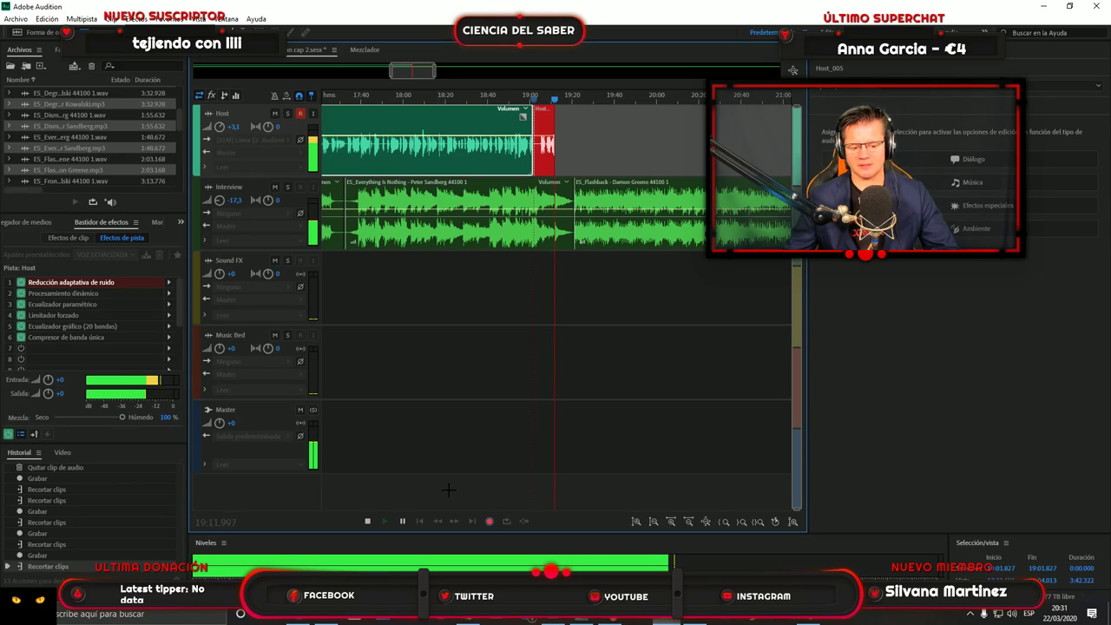
Stop the Host recording and delete the short new clip that starts at 19:01.827.
click(367, 520)
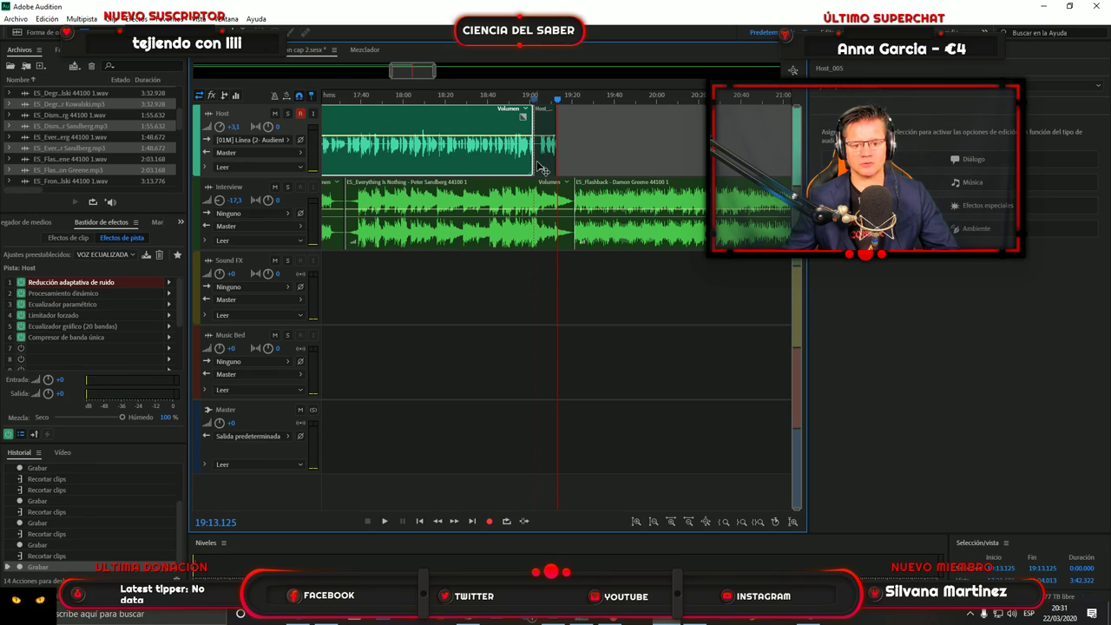
right_click(545, 114)
click(572, 173)
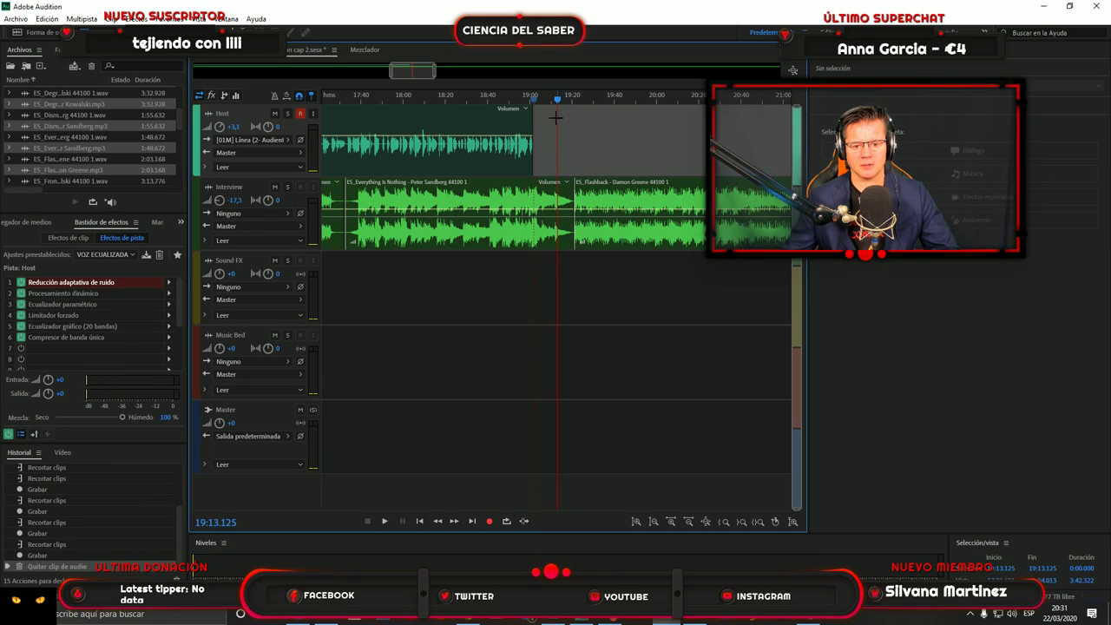
Restart the Host recording at 19:01.750, at the end of the remaining clip, and switch to the PDF.
click(532, 98)
key(space)
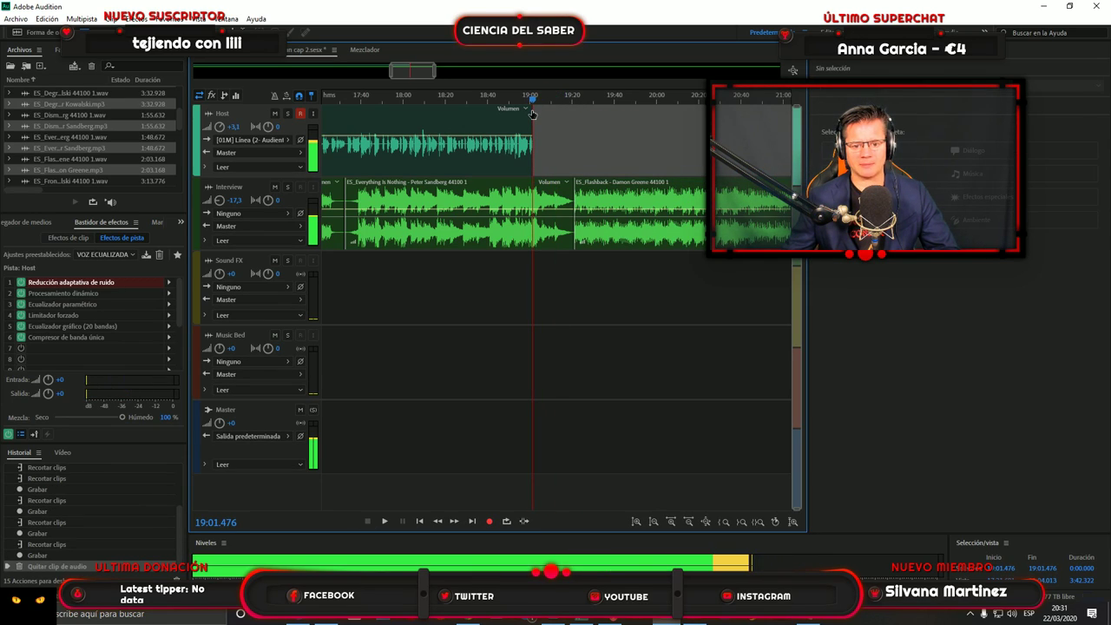
key(space)
click(489, 521)
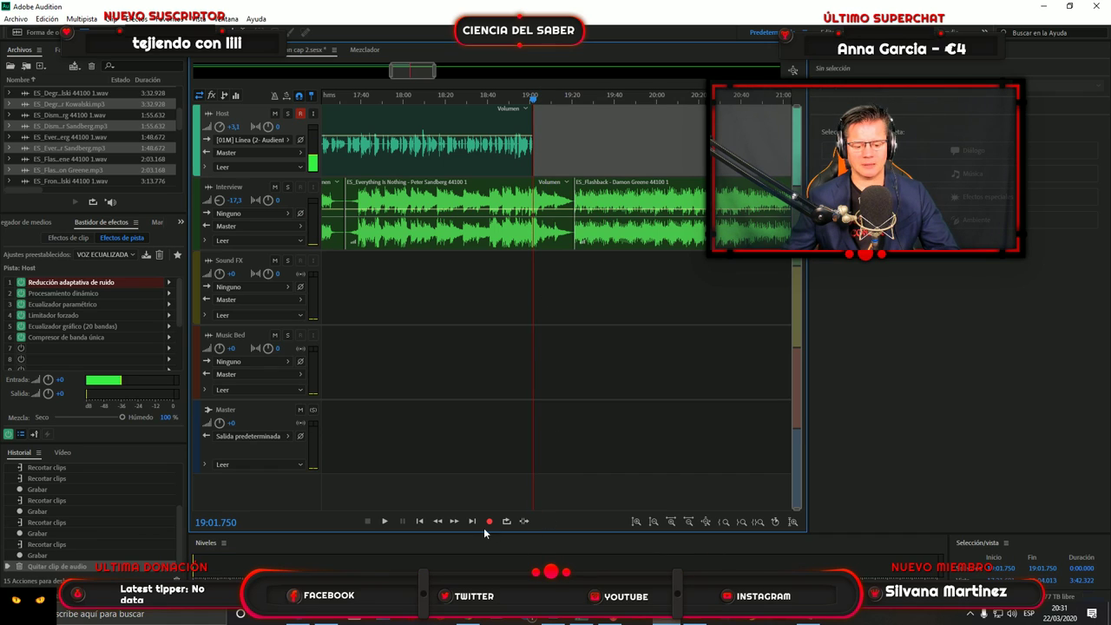
key(alt+Tab)
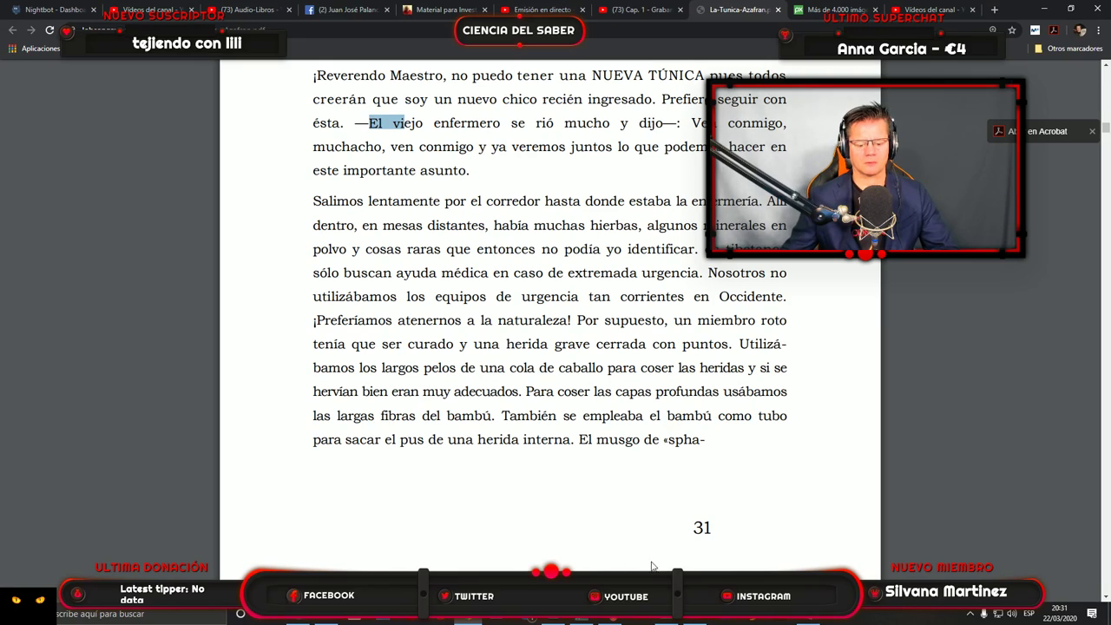
Return to Adobe Audition, stop the Host take after a few seconds and delete its clip.
click(625, 618)
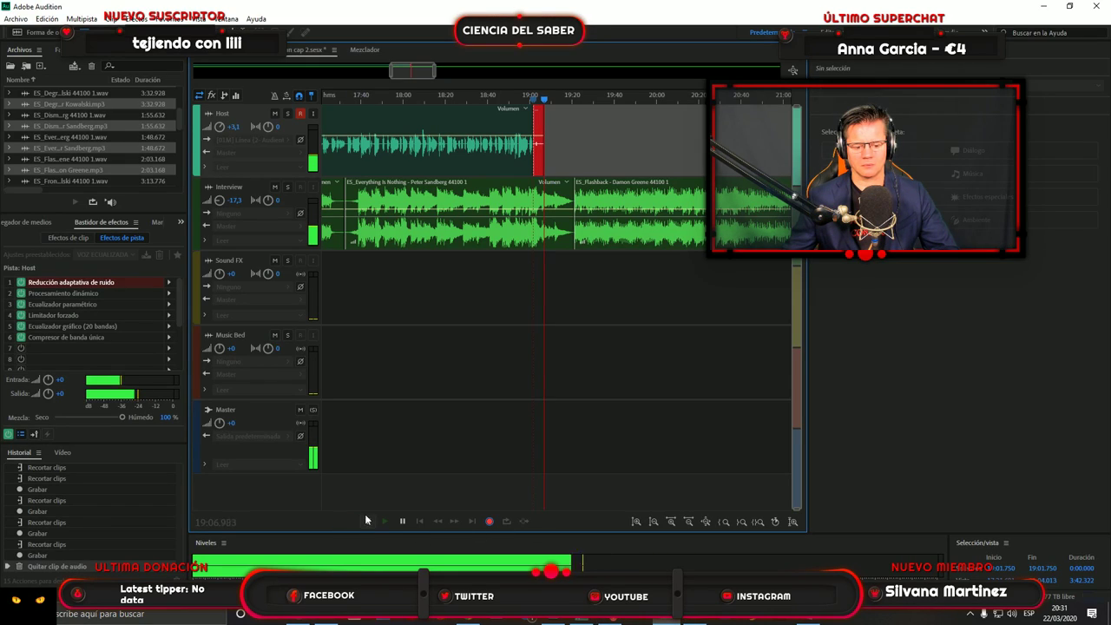
key(space)
right_click(535, 111)
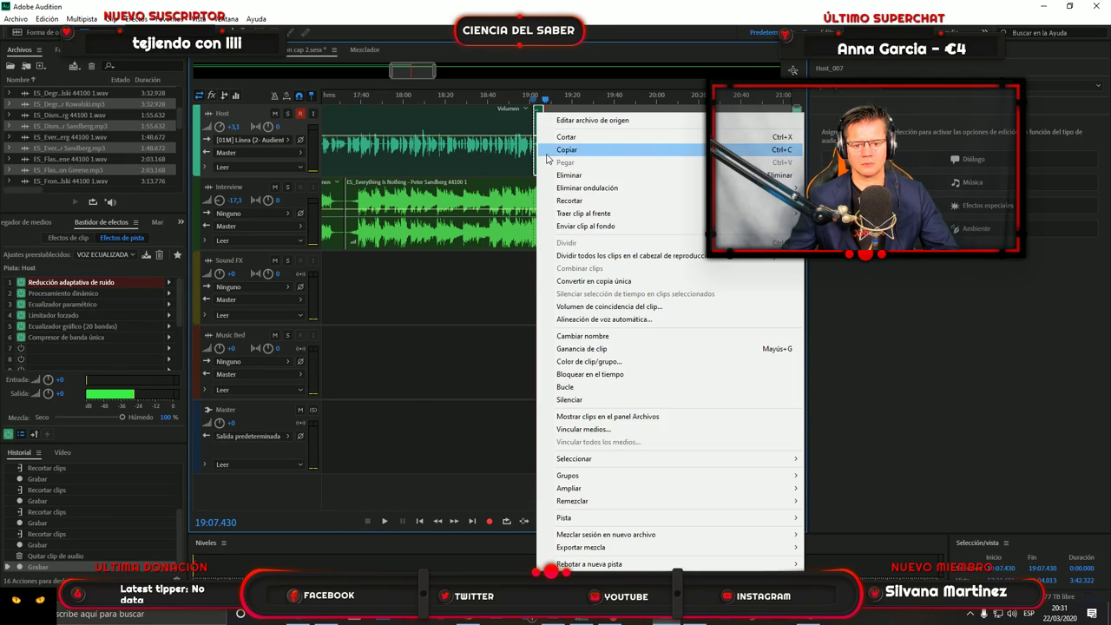
click(564, 174)
Start a fresh Host recording at 19:01.750 and switch to page 31 of the PDF.
key(ctrl+Left)
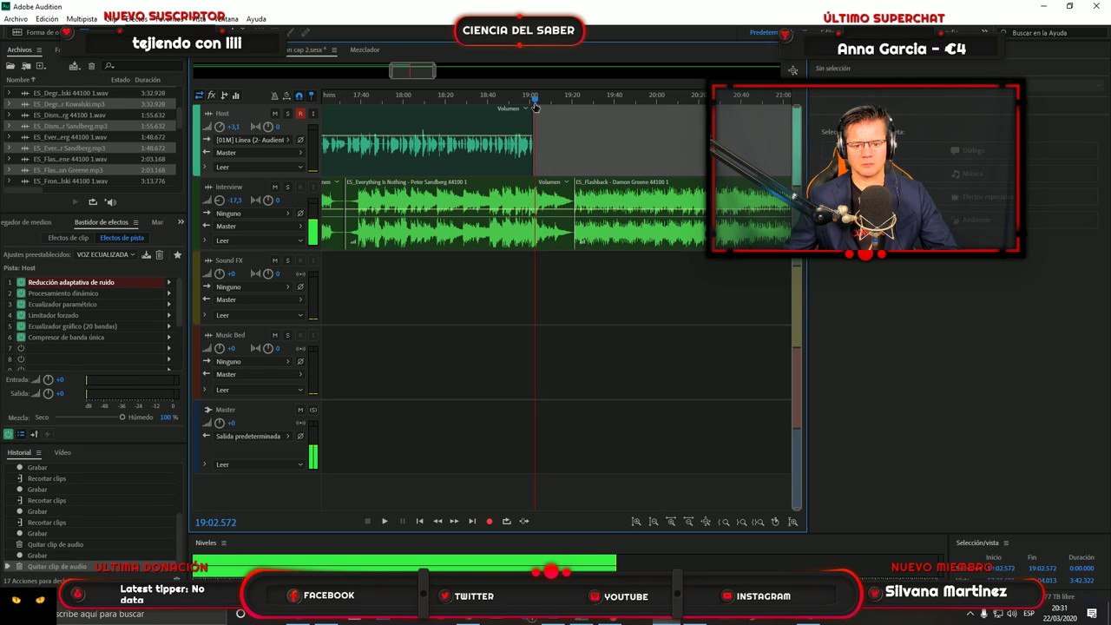
click(489, 521)
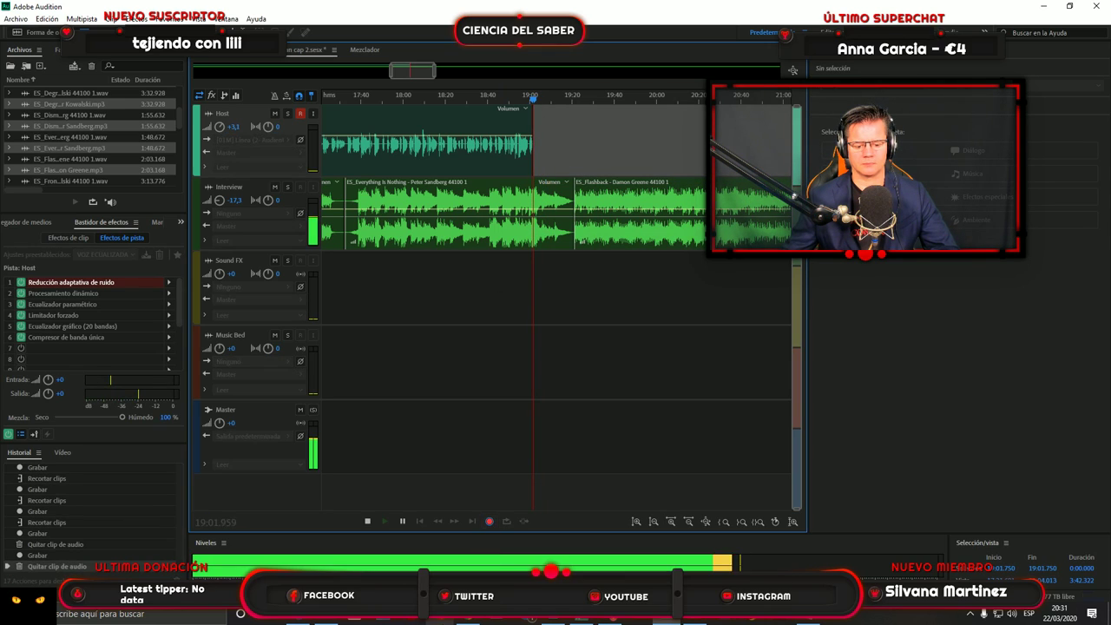
key(alt+Tab)
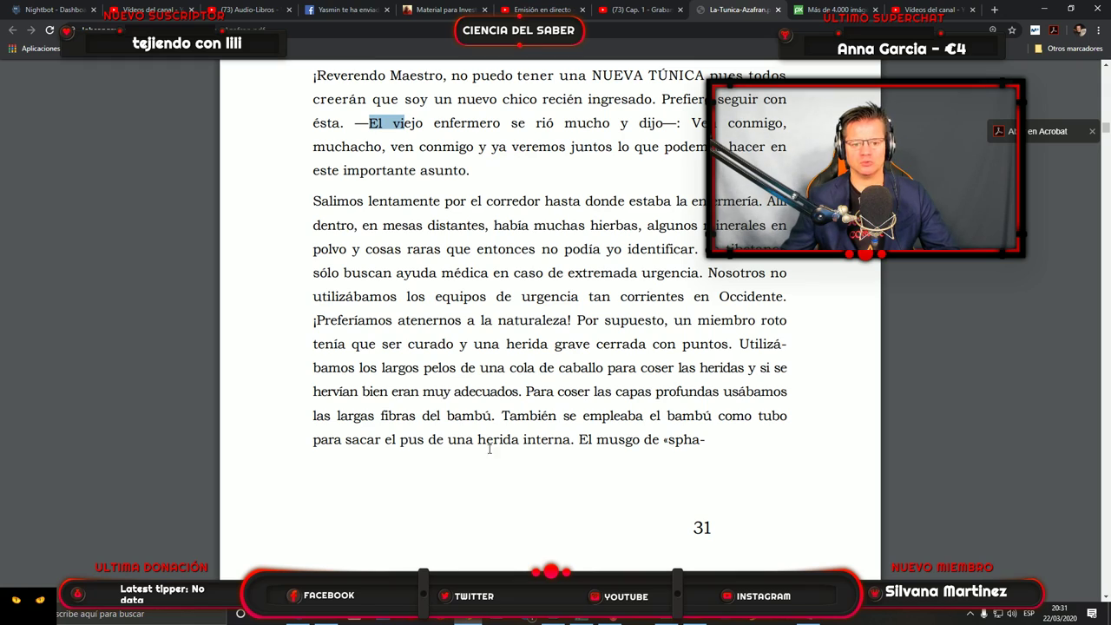
Follow the La-Tunica-Azafran text from page 31 to the end of page 33 while narrating the Host take.
scroll(483, 423, down, 1)
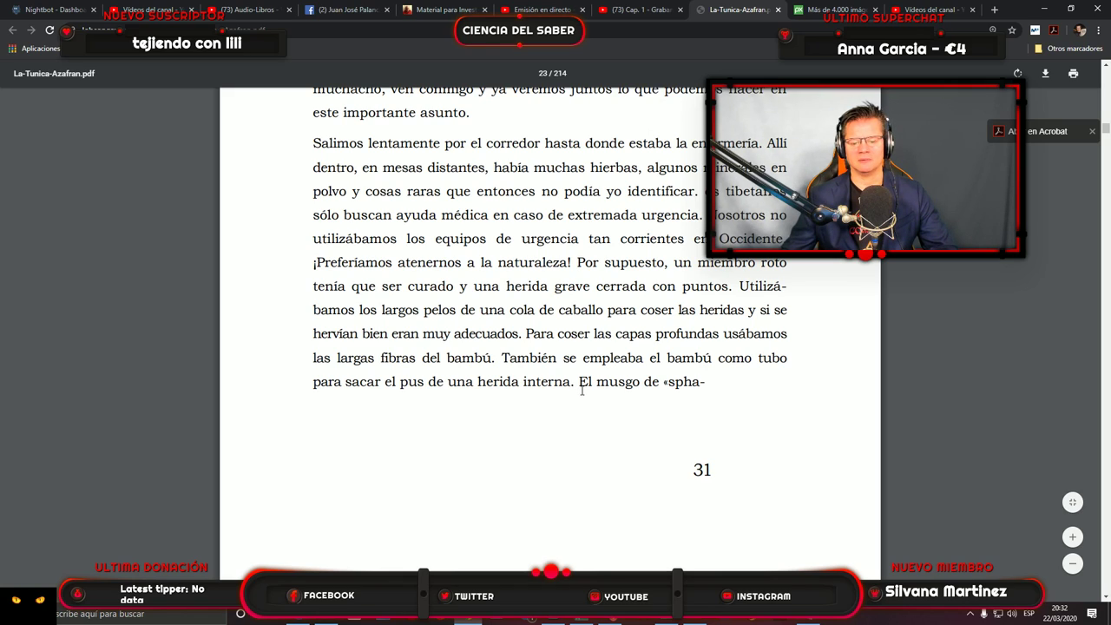
scroll(575, 390, down, 1)
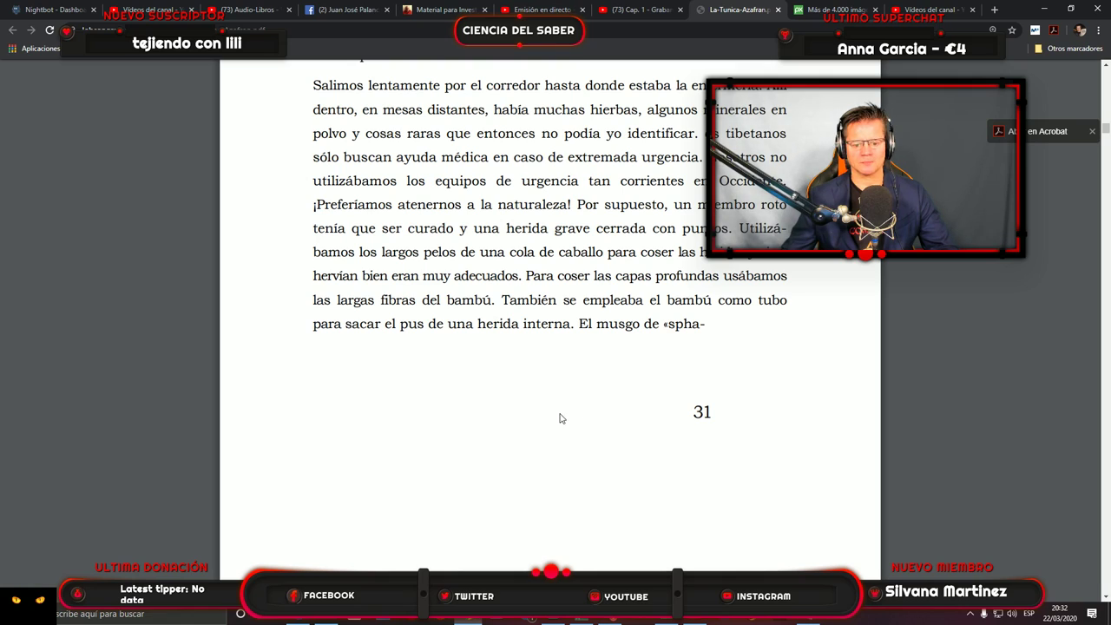
scroll(576, 408, down, 2)
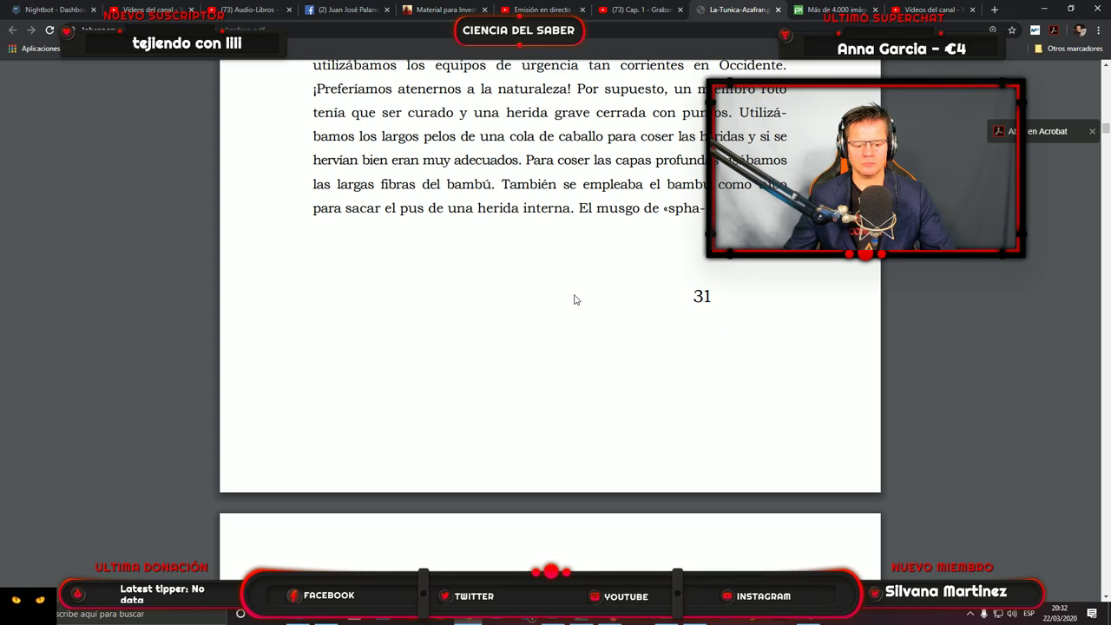
scroll(573, 300, down, 4)
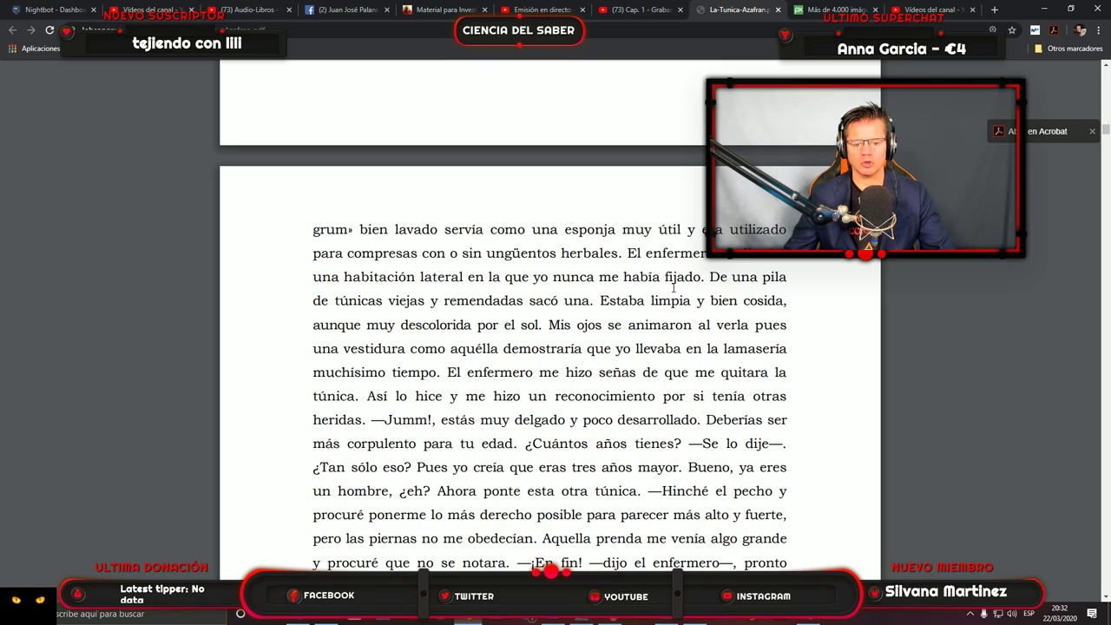
scroll(765, 356, down, 1)
scroll(765, 356, down, 2)
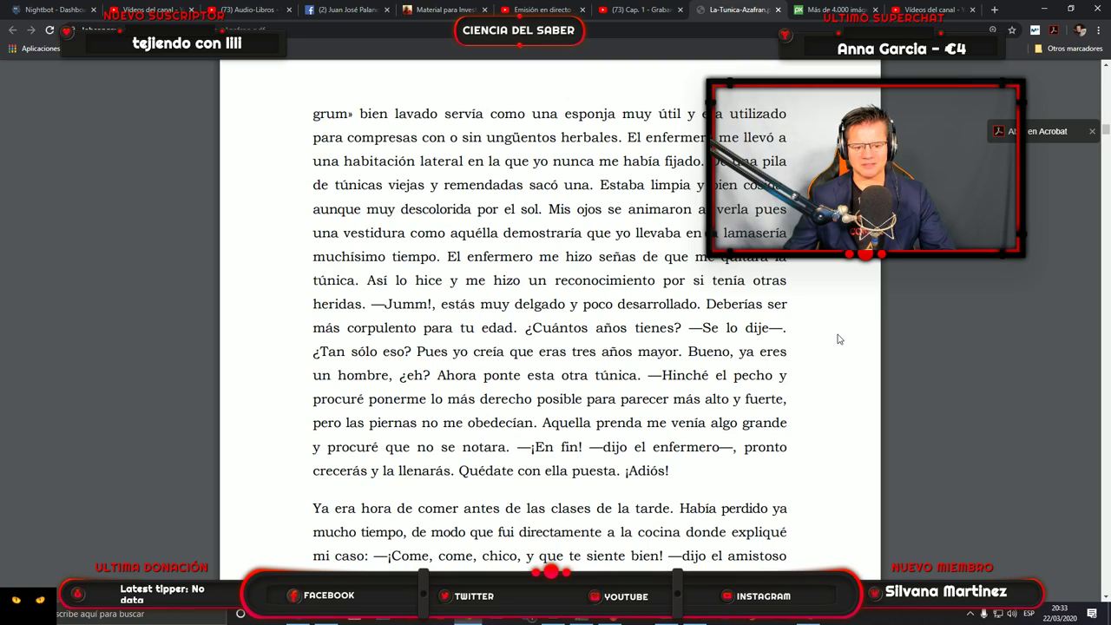
scroll(689, 319, down, 1)
scroll(688, 318, down, 3)
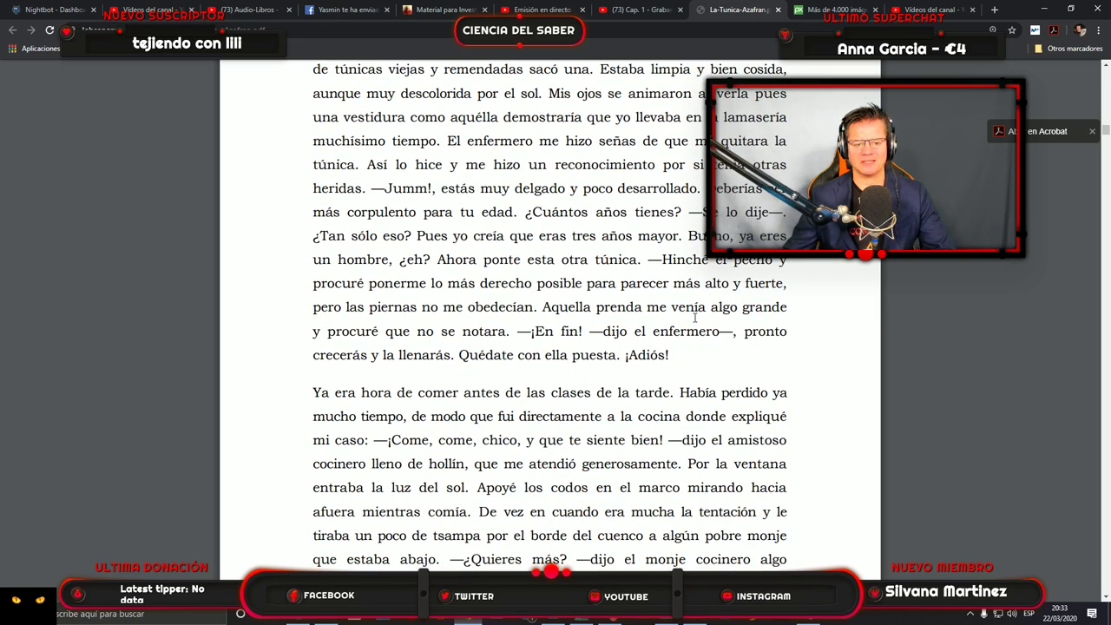
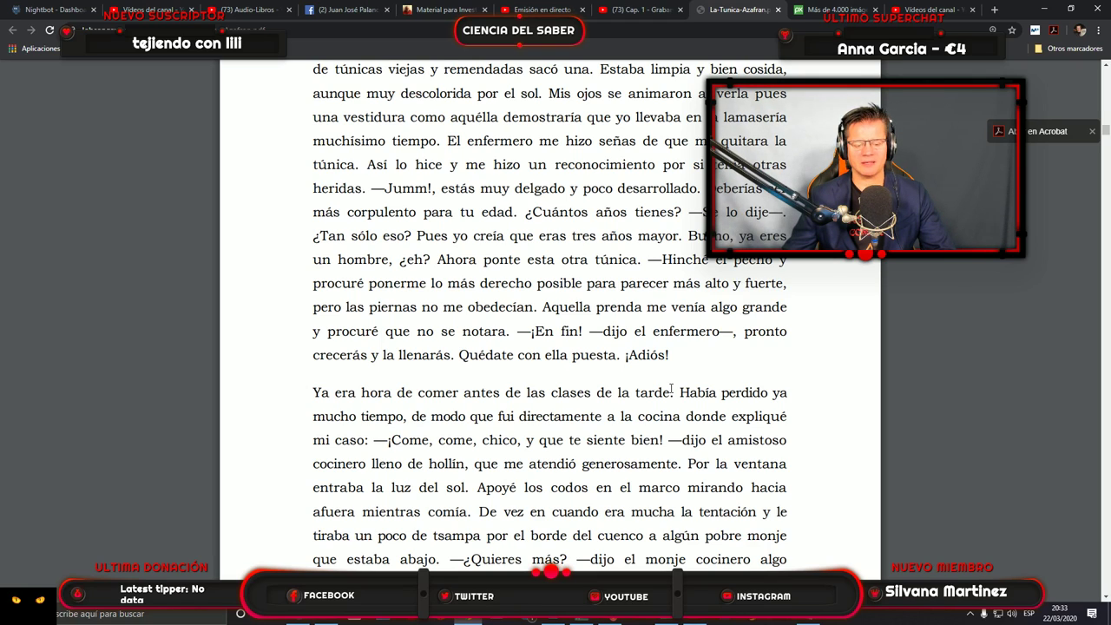
scroll(673, 390, down, 3)
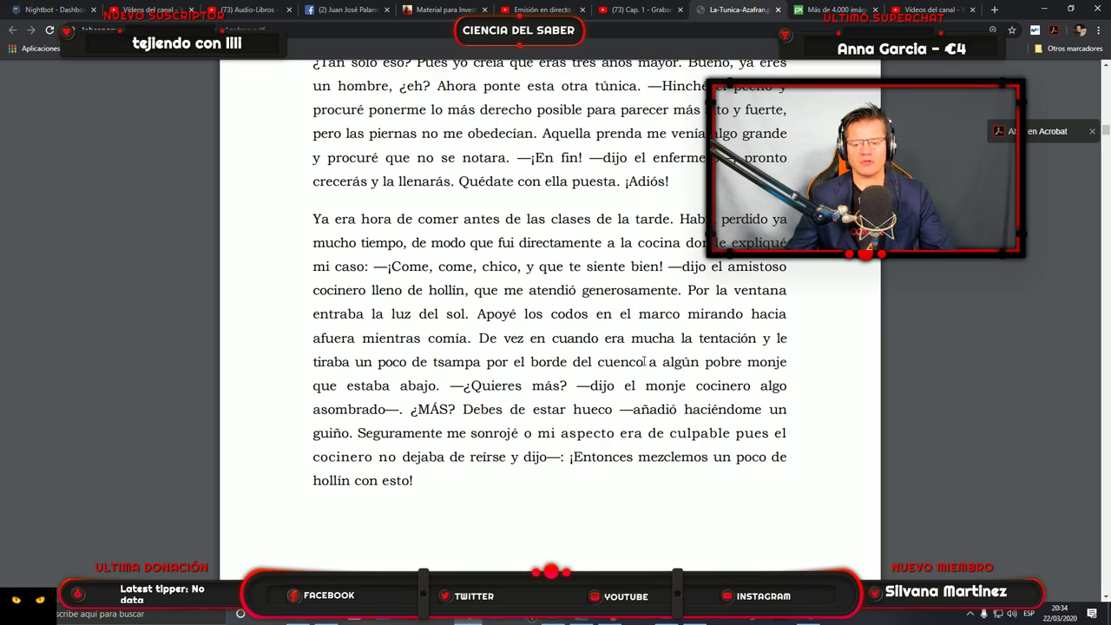
scroll(644, 361, down, 1)
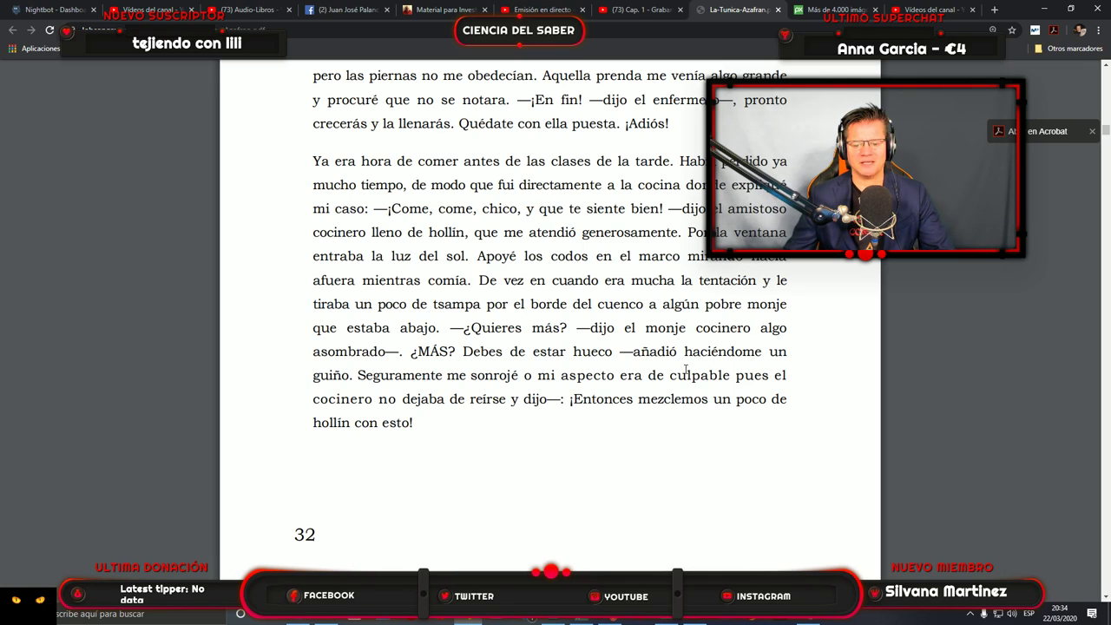
scroll(729, 368, down, 4)
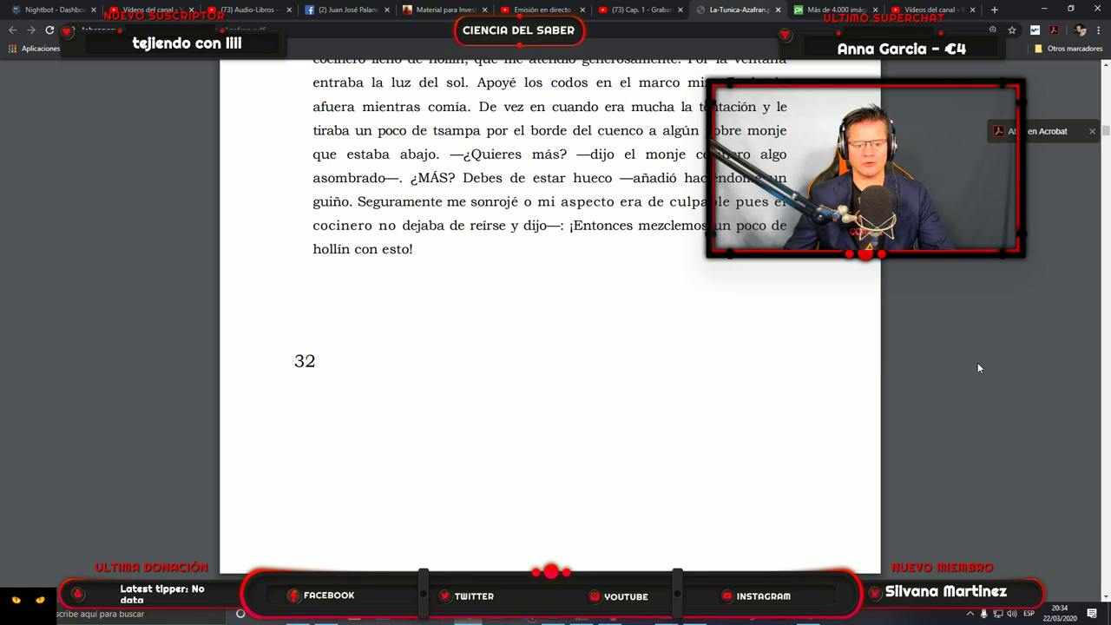
scroll(726, 365, down, 5)
scroll(732, 361, down, 3)
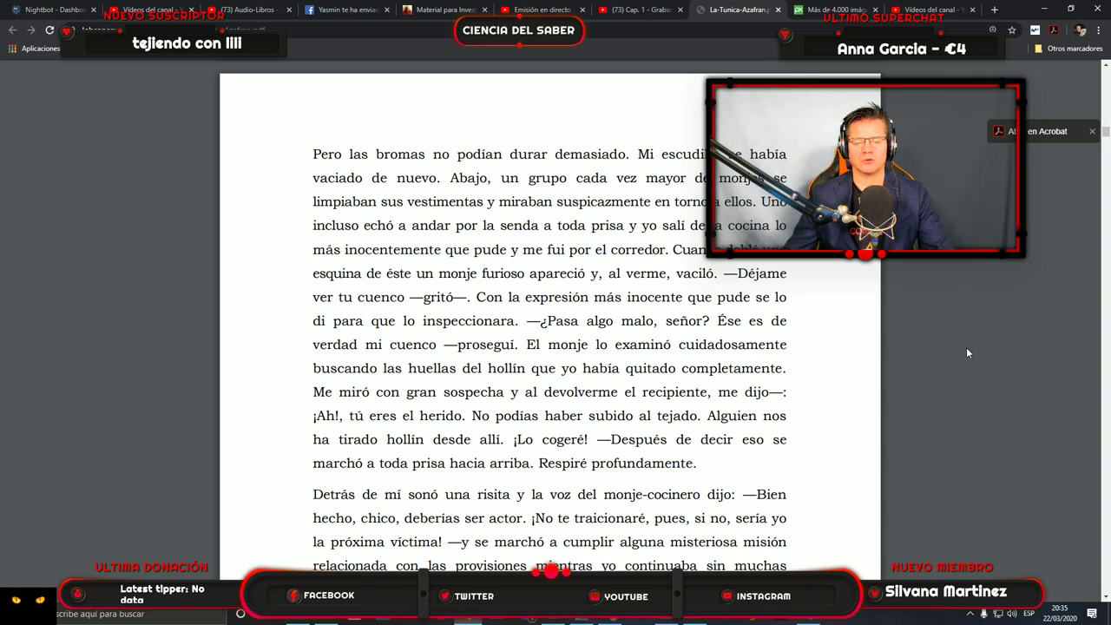
scroll(829, 376, down, 1)
scroll(829, 379, down, 1)
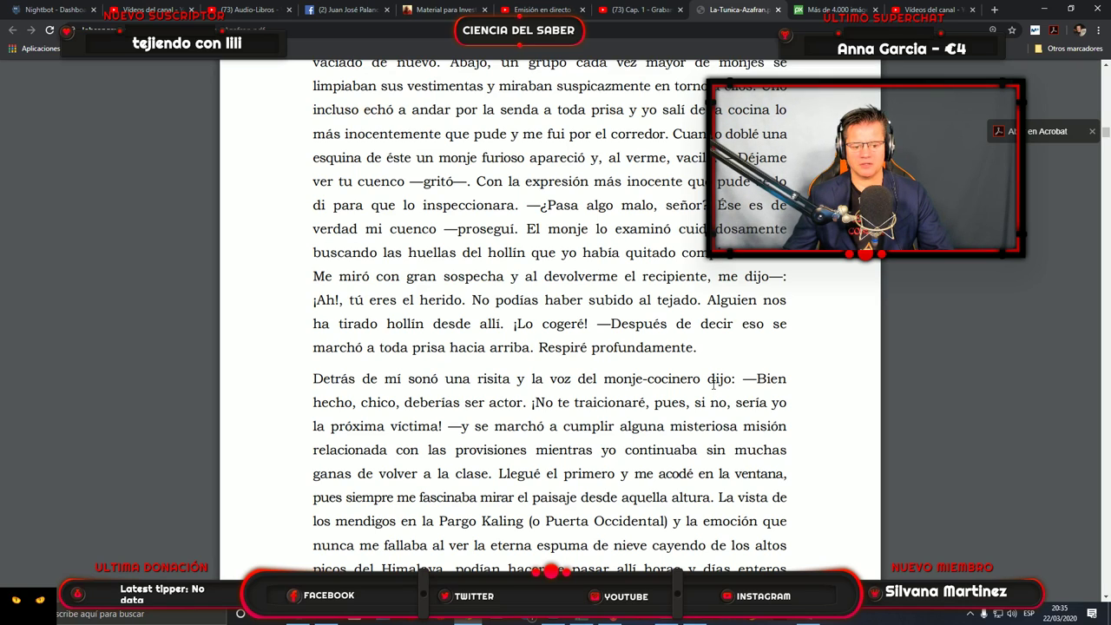
scroll(714, 384, down, 3)
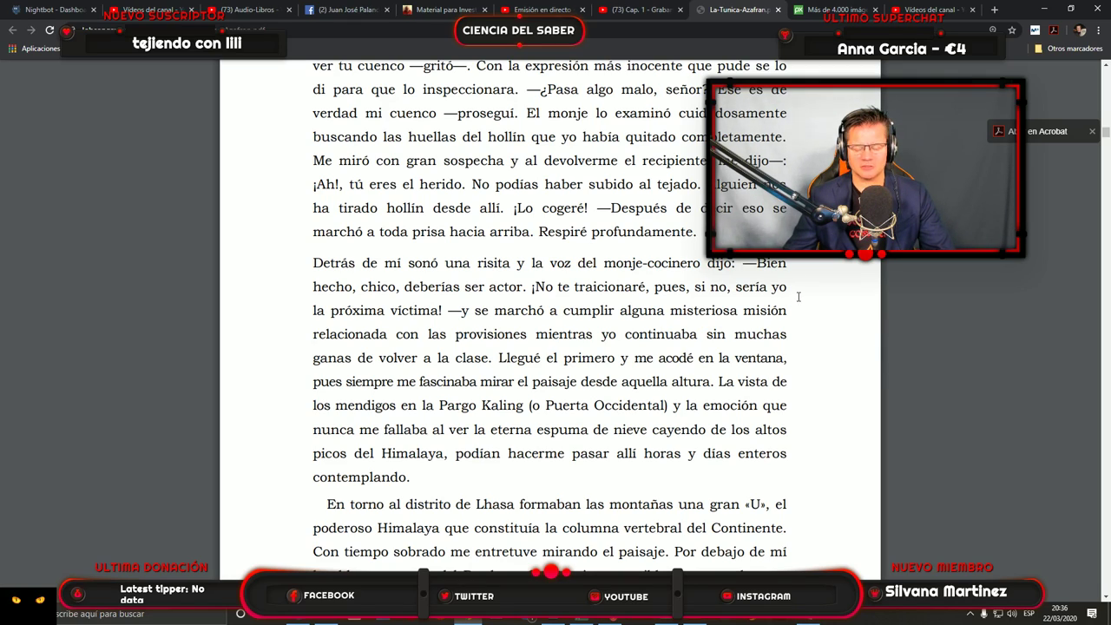
scroll(801, 297, down, 3)
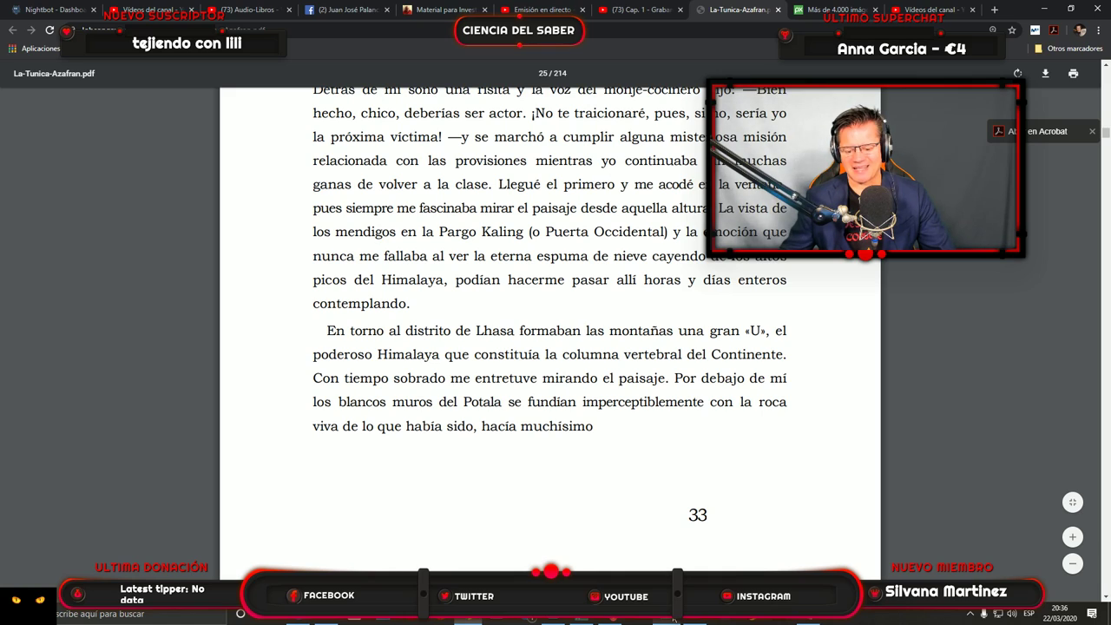
Switch to Adobe Audition, stop the Host recording and move the playhead back to about 23:41.
key(alt+Tab)
click(366, 522)
drag(685, 101, 654, 126)
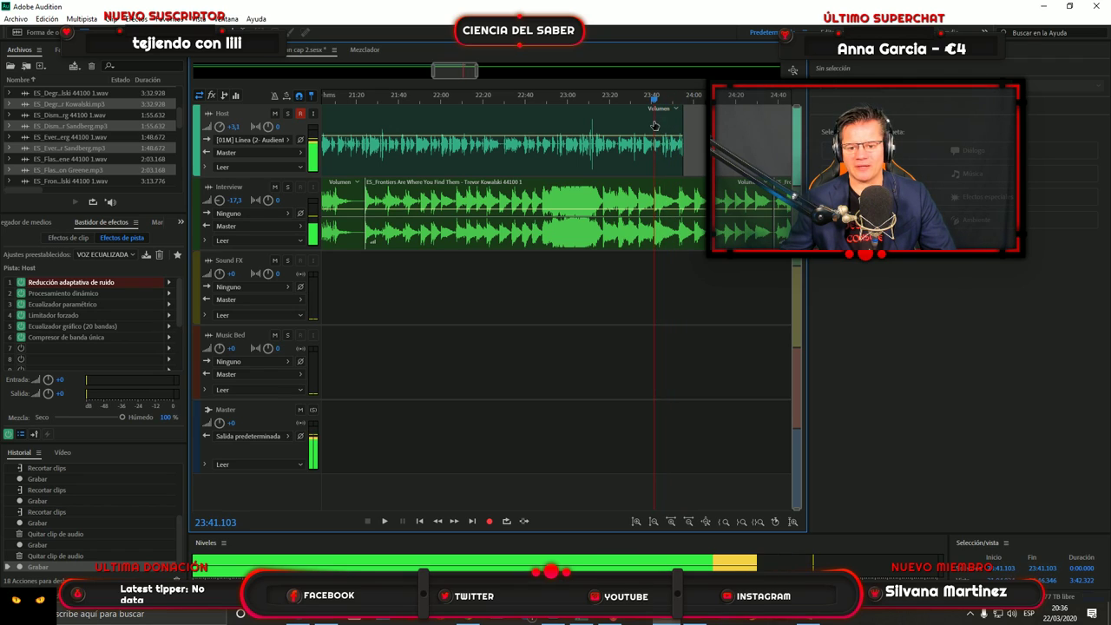
Replay the Host take from 23:42.473 to find the cut point, and trim the clip's end to 23:44.609.
click(384, 521)
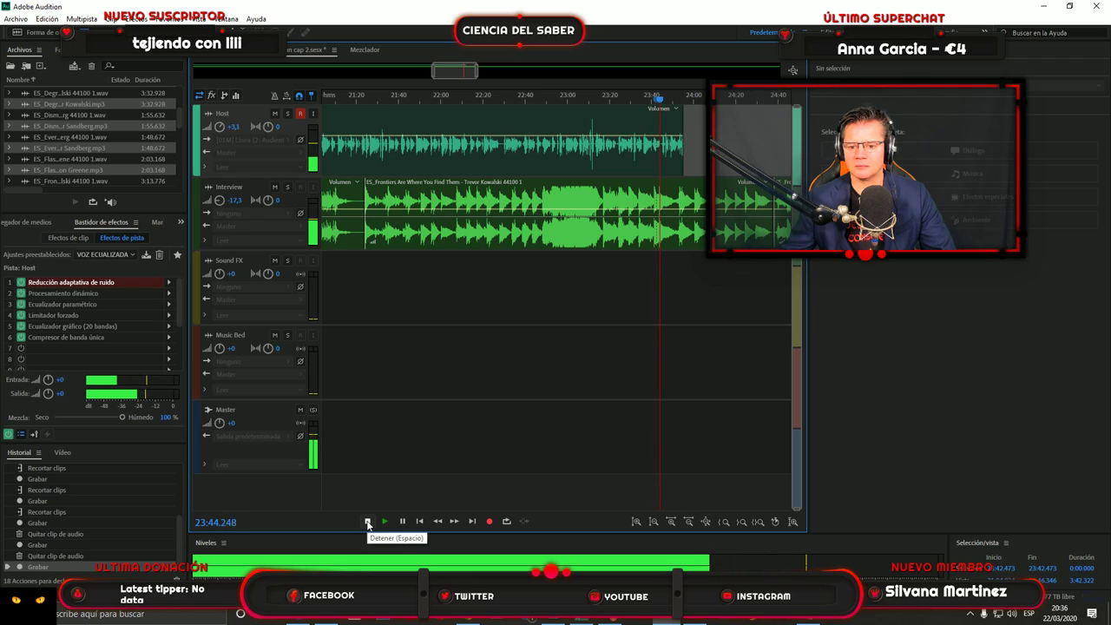
click(367, 521)
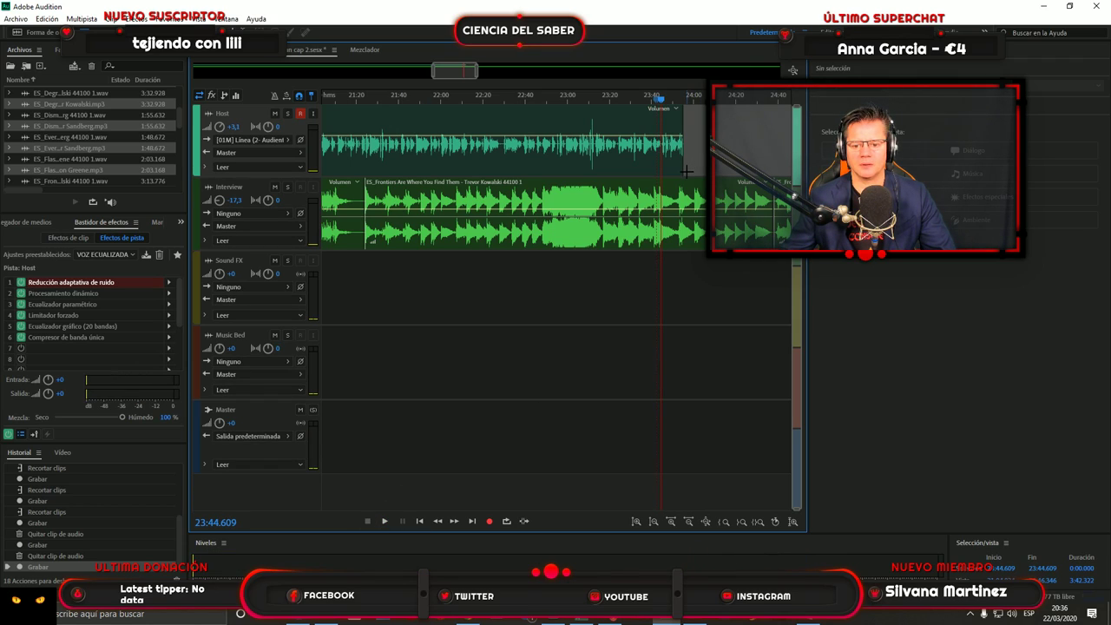
drag(685, 171, 660, 171)
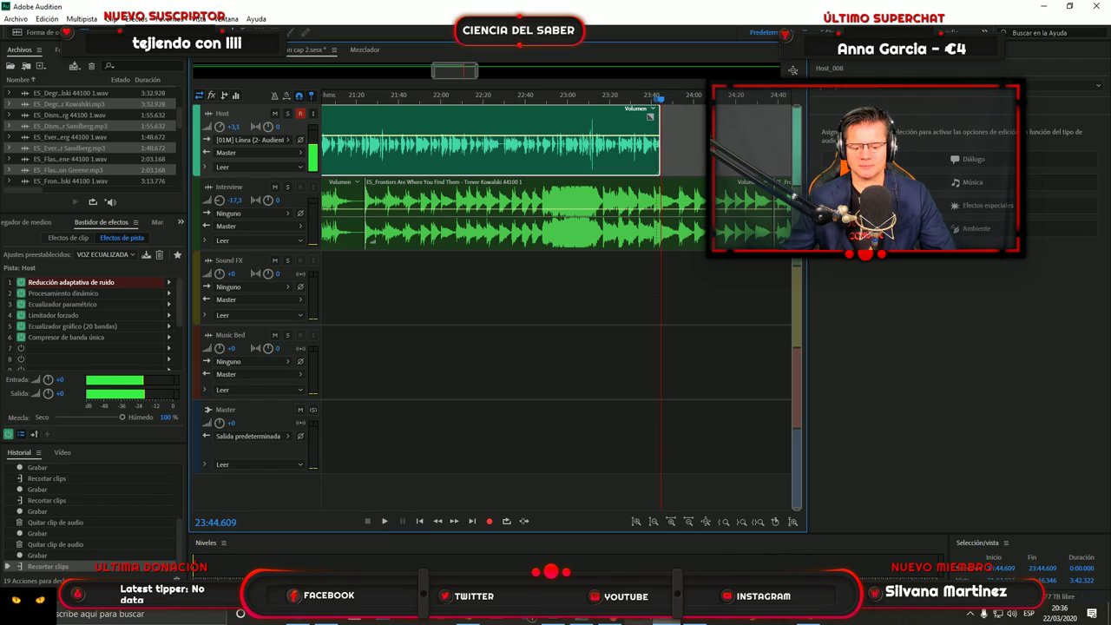
Mark the resume point at "Llegué" on page 33 of the PDF and return to Adobe Audition.
click(478, 615)
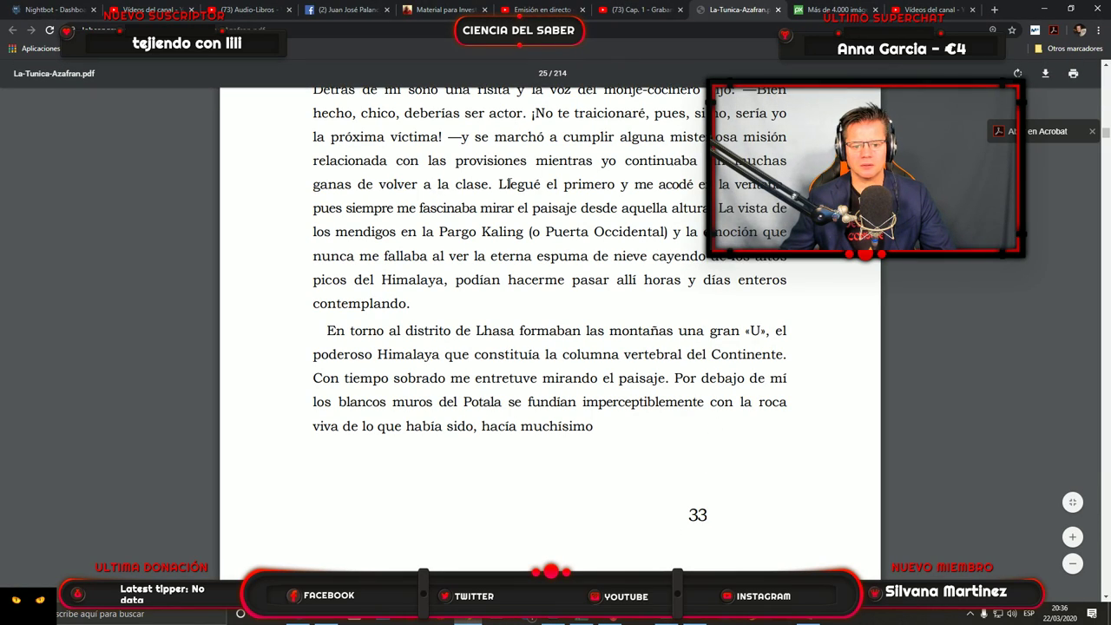
drag(493, 184, 547, 185)
scroll(649, 317, down, 1)
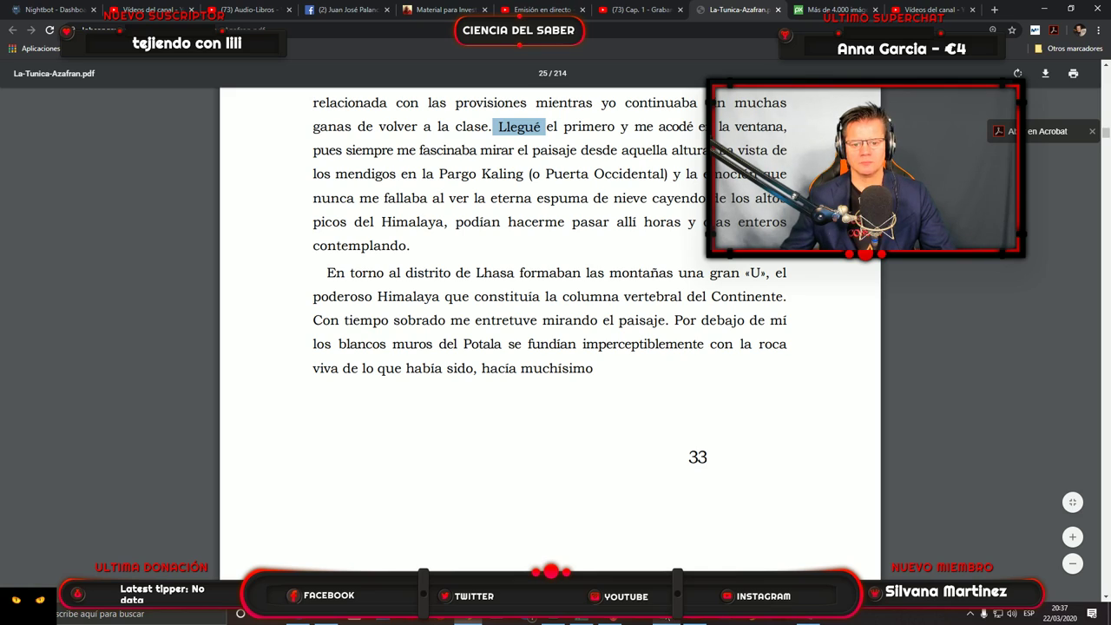
mouse_move(667, 620)
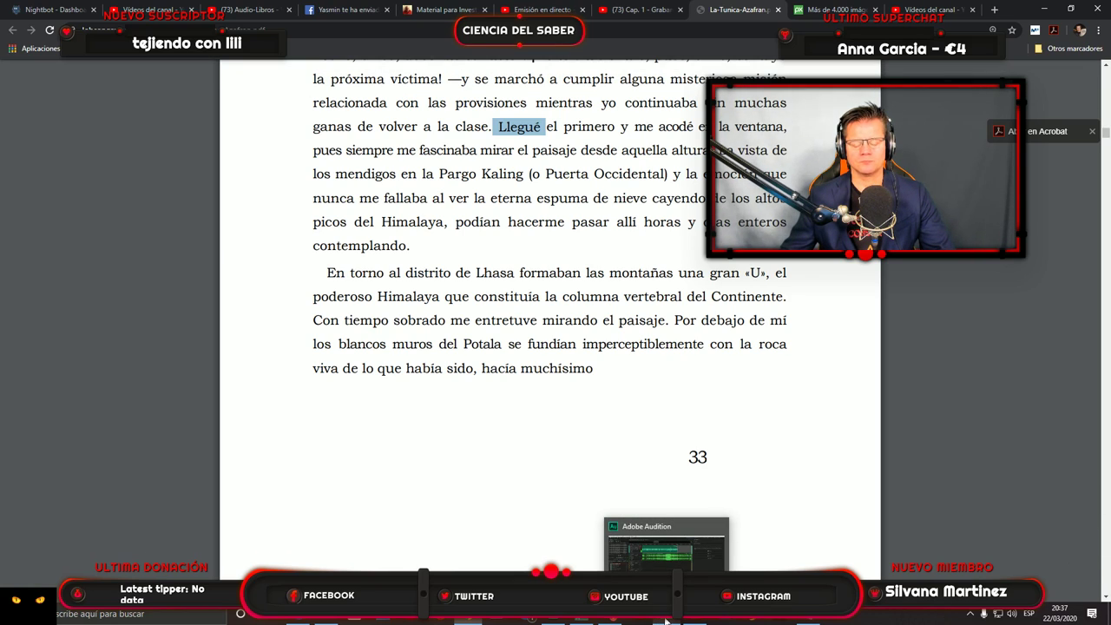
click(666, 548)
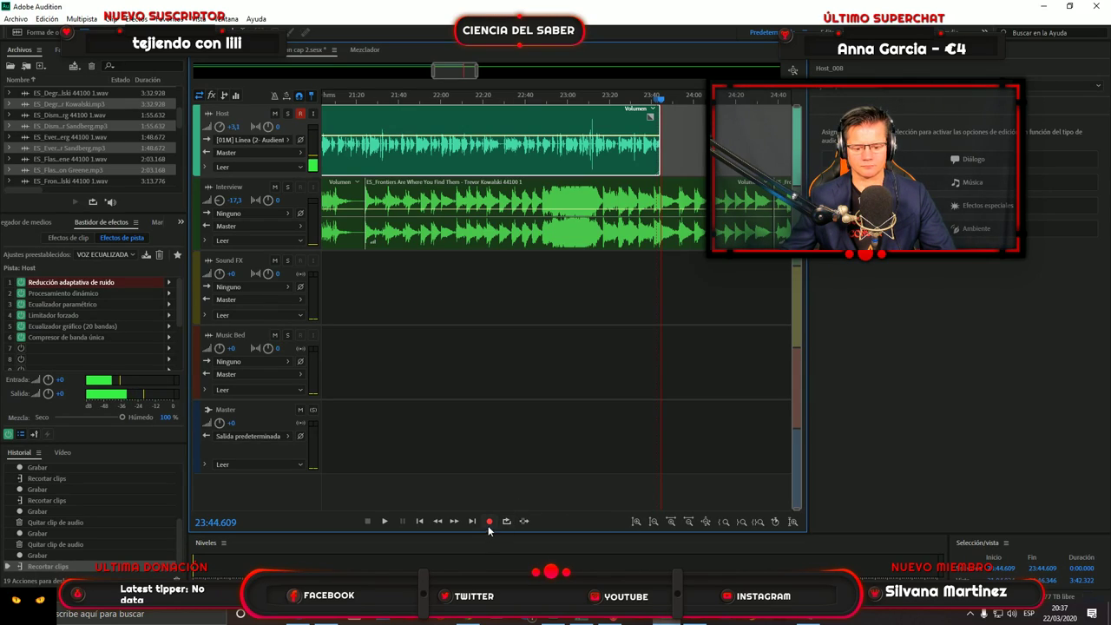
Resume the Host recording from 23:44.609 and narrate La-Tunica-Azafran from "Llegué" on page 33 onto page 34.
click(489, 521)
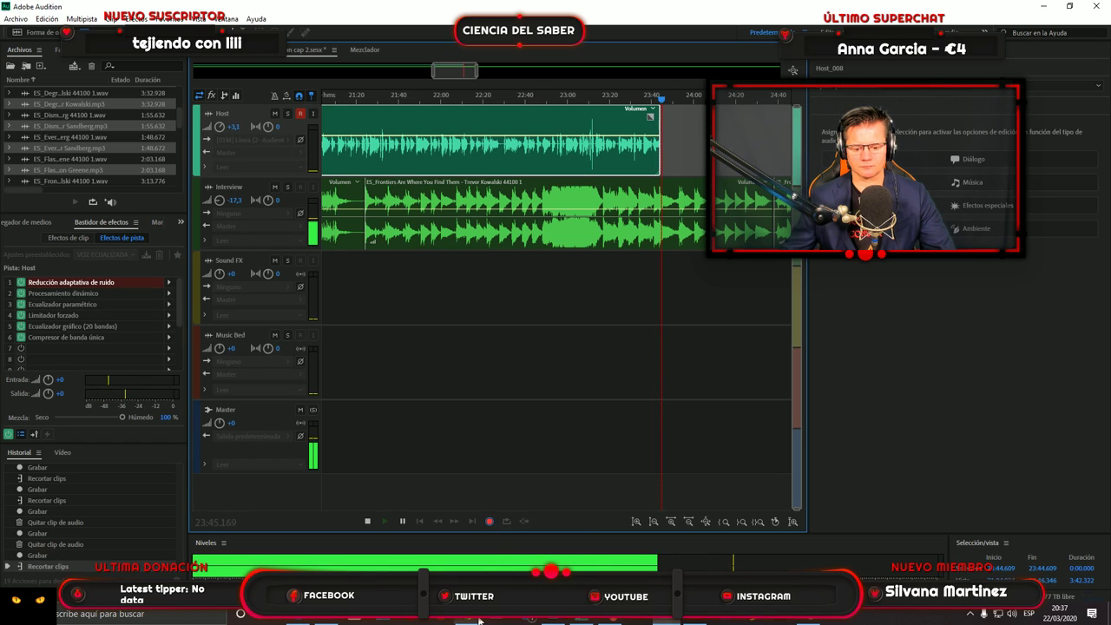
click(479, 618)
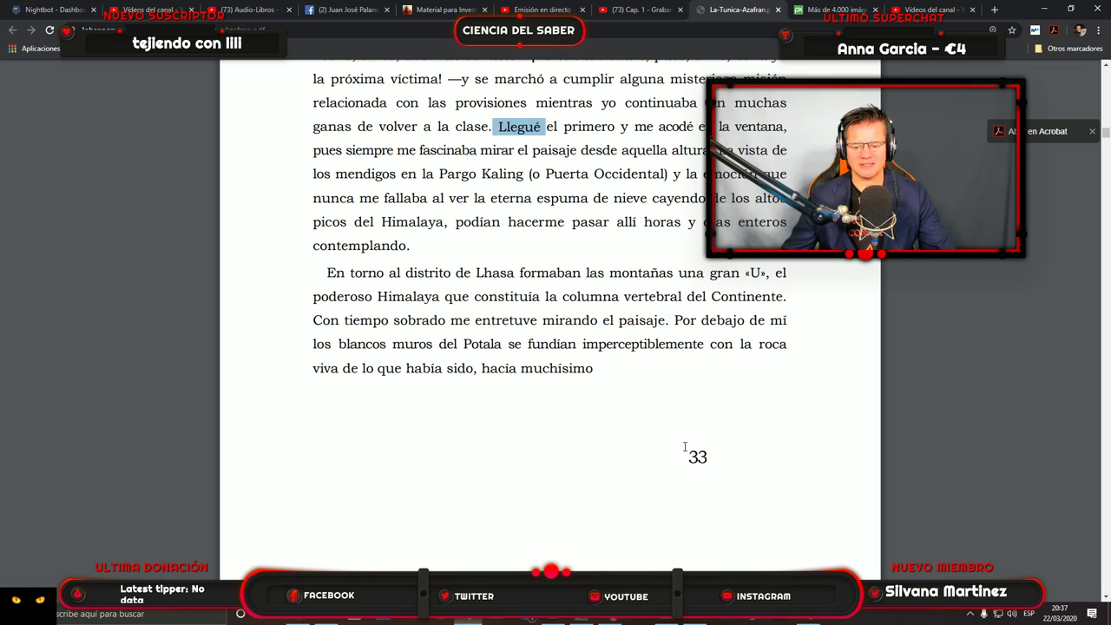
scroll(645, 414, down, 3)
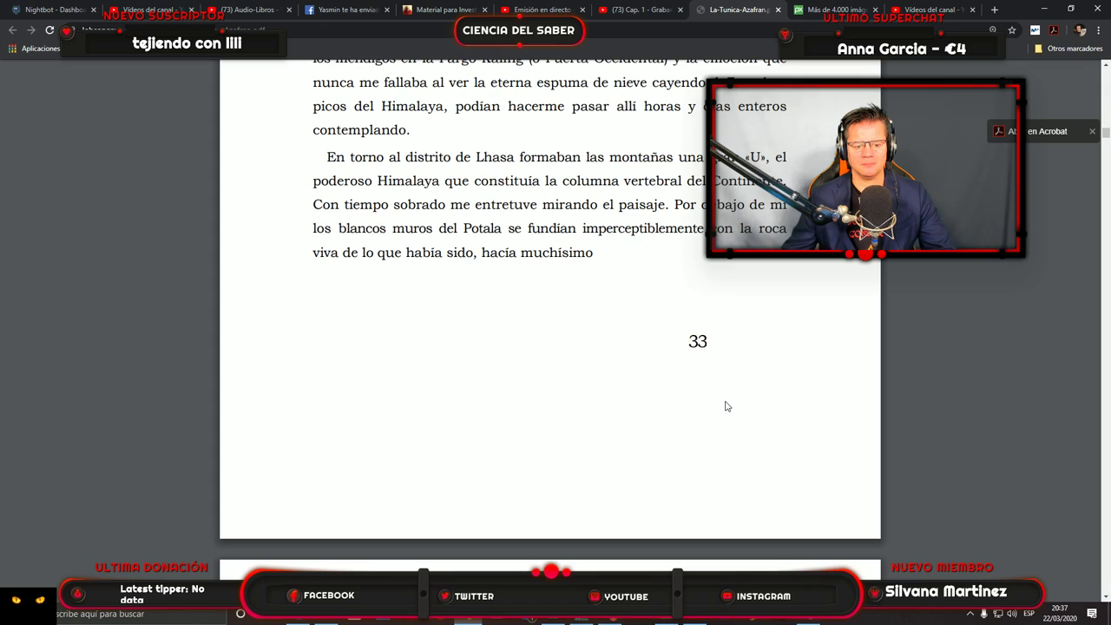
scroll(706, 408, down, 4)
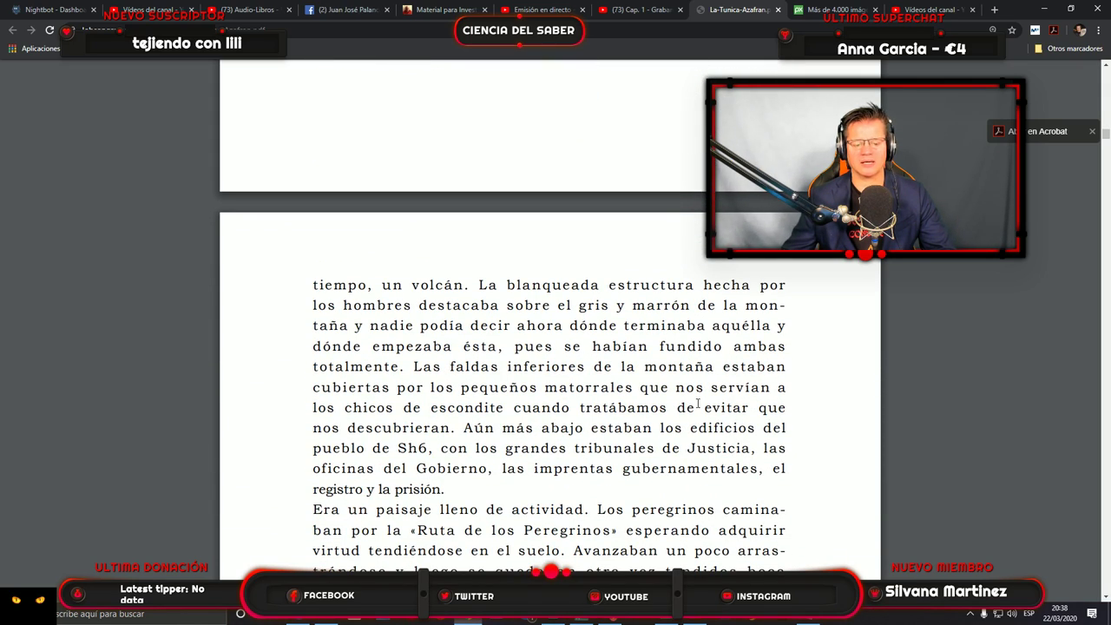
scroll(697, 403, down, 2)
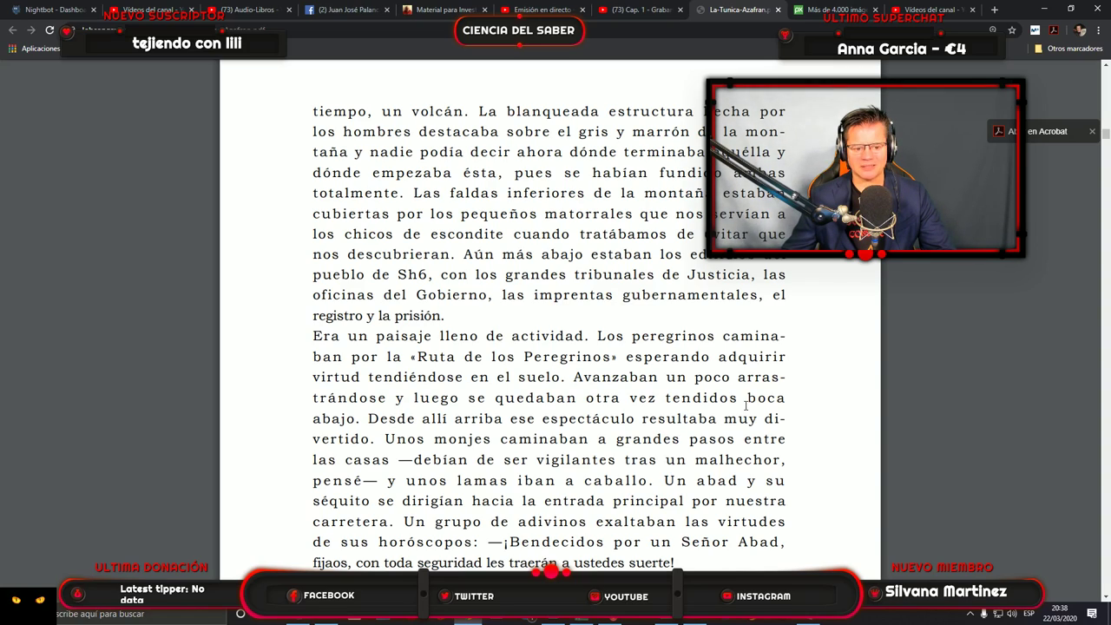
scroll(723, 406, down, 3)
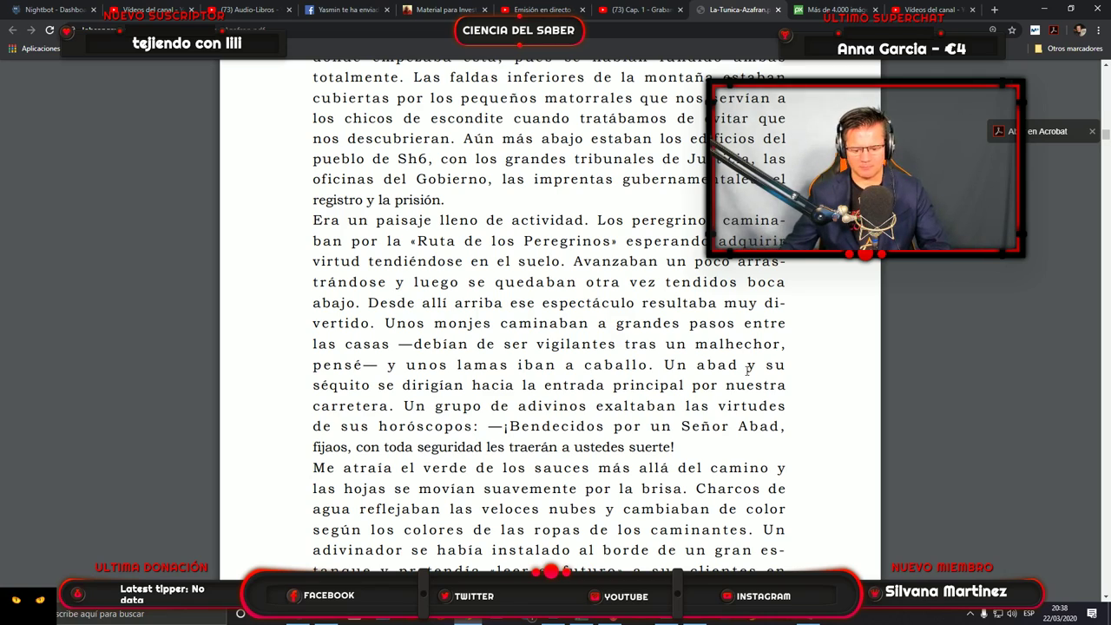
Switch to Adobe Audition, stop the Host recording and replay the take from 25:19.817 and 25:20.913 to look for the cut point.
click(669, 618)
click(368, 522)
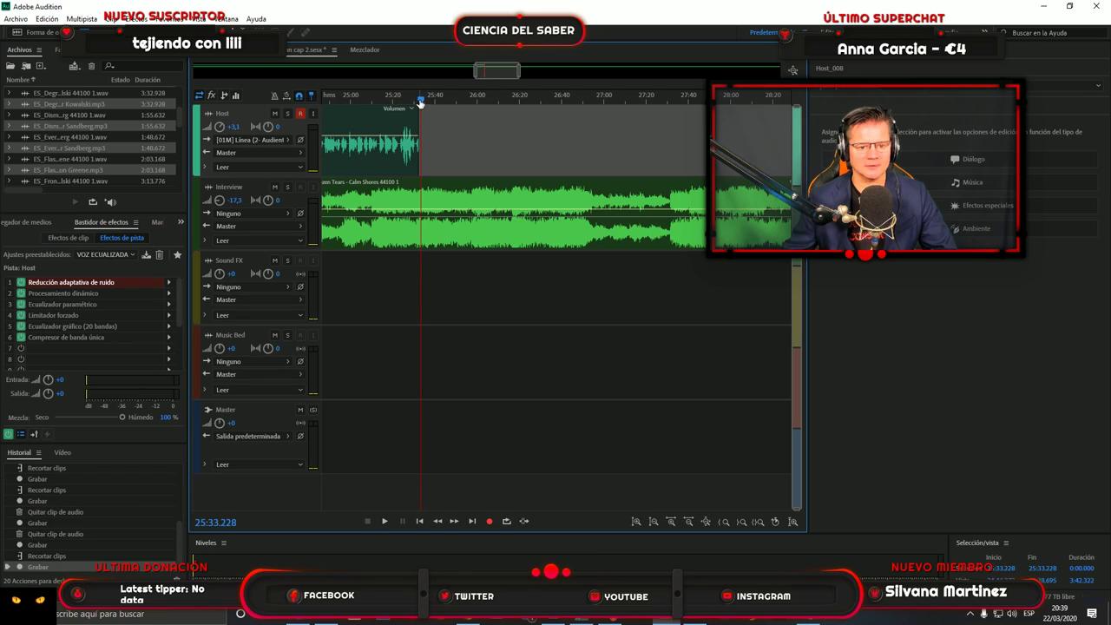
click(394, 99)
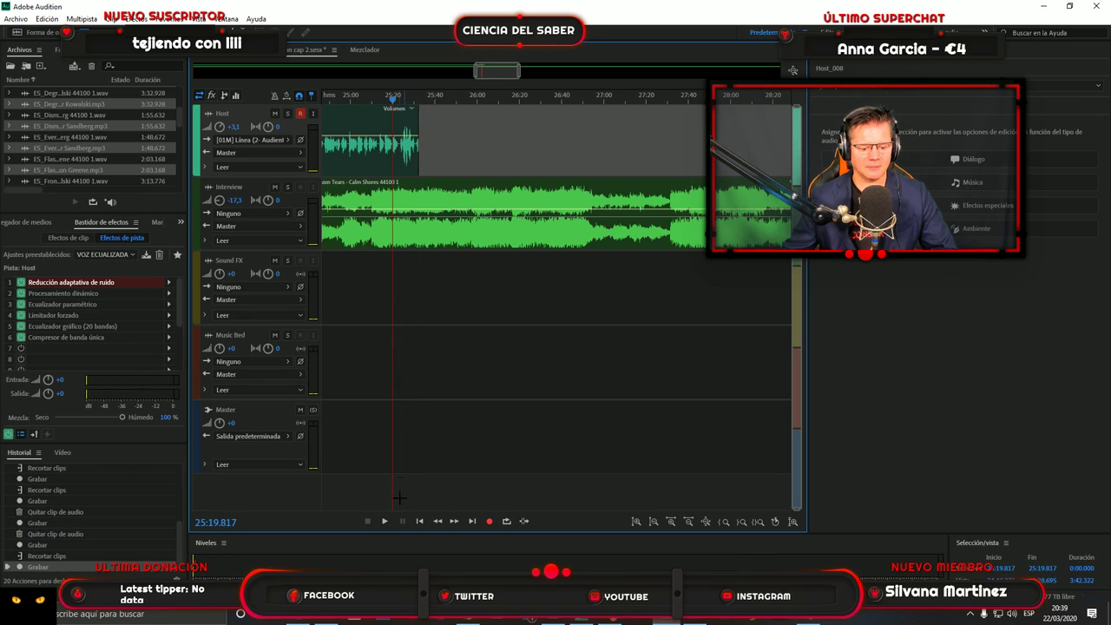
click(384, 523)
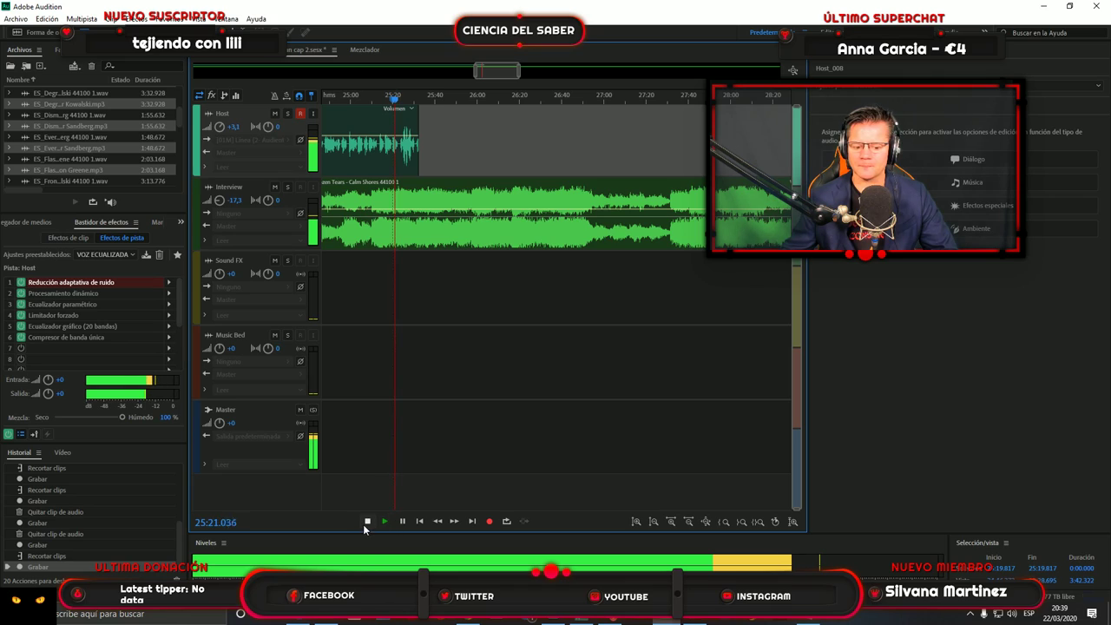
click(367, 520)
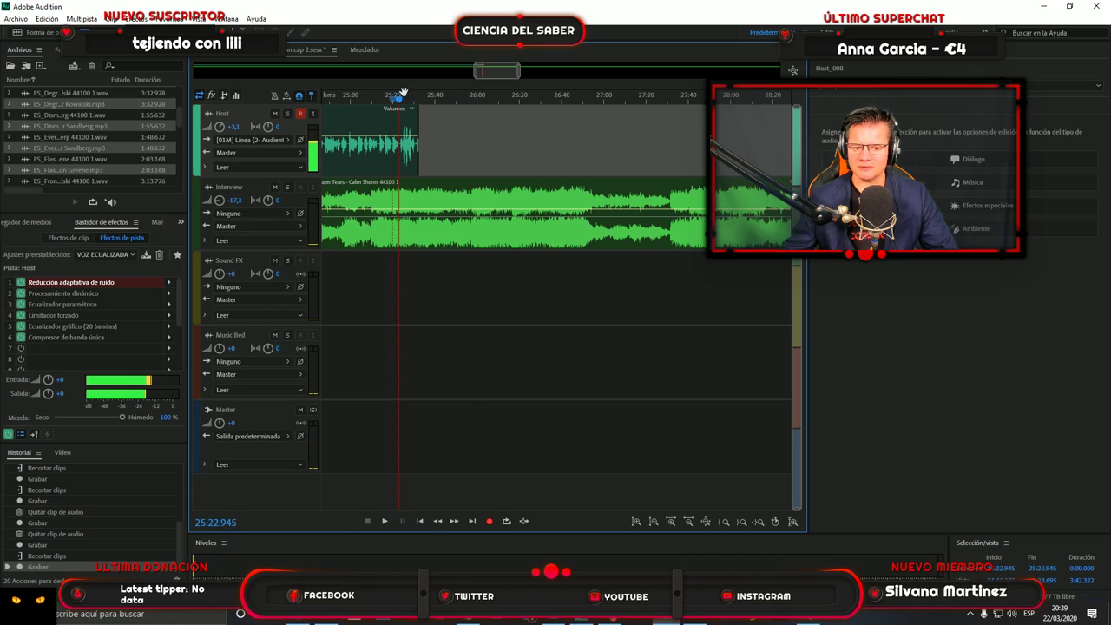
drag(397, 101, 395, 101)
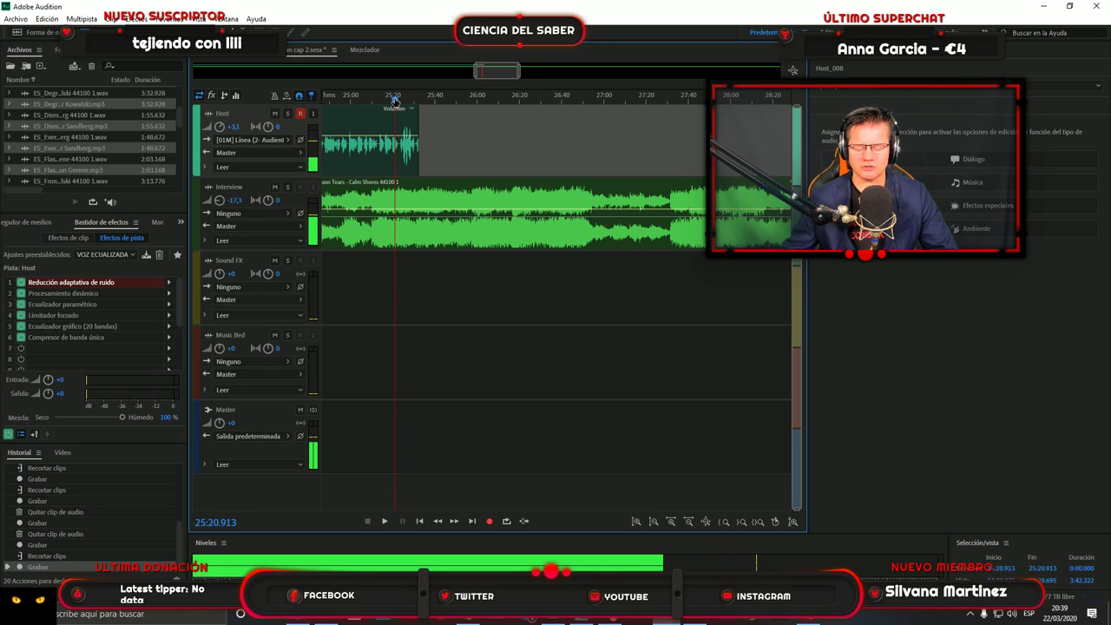
click(381, 524)
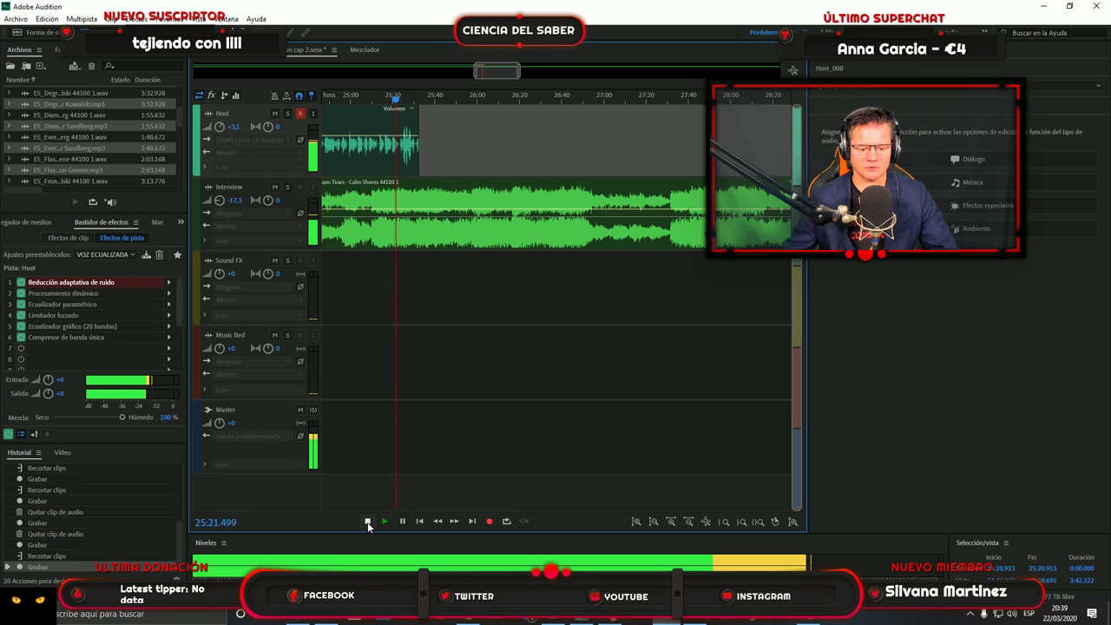
click(368, 523)
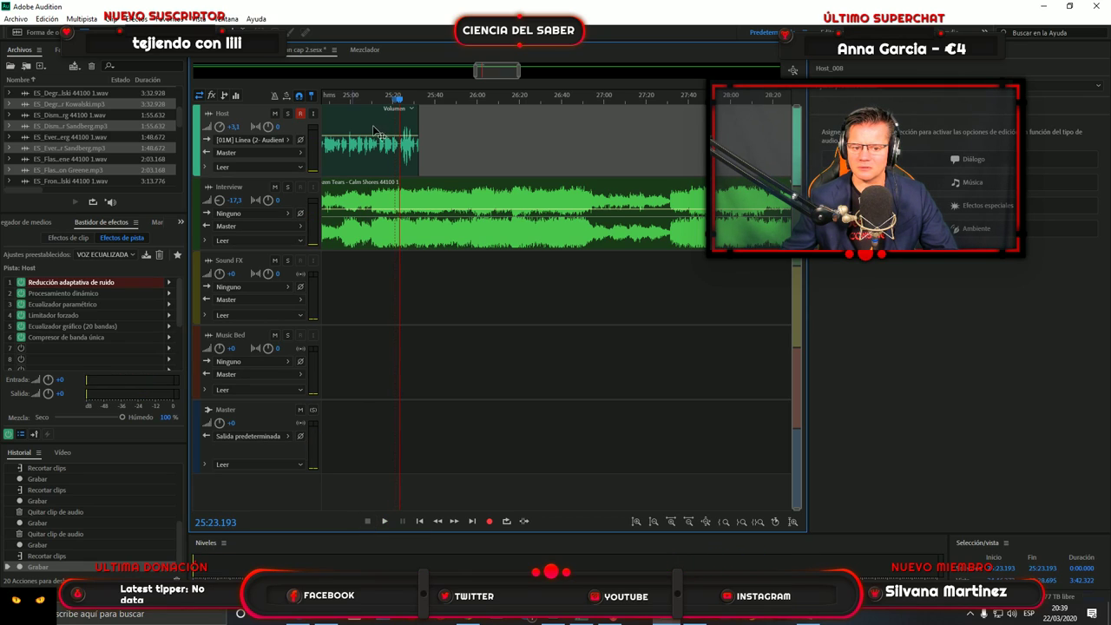
Replay the Host take from 25:10.770 and trim the clip's end to 25:13.187.
drag(395, 106, 373, 106)
click(384, 521)
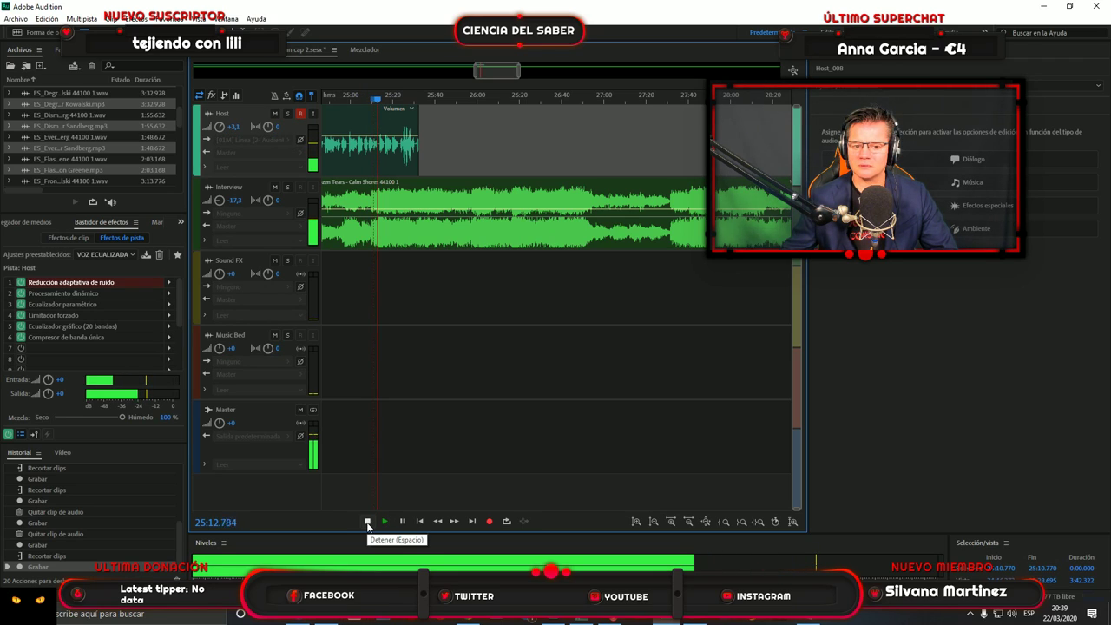
click(367, 522)
drag(420, 170, 376, 181)
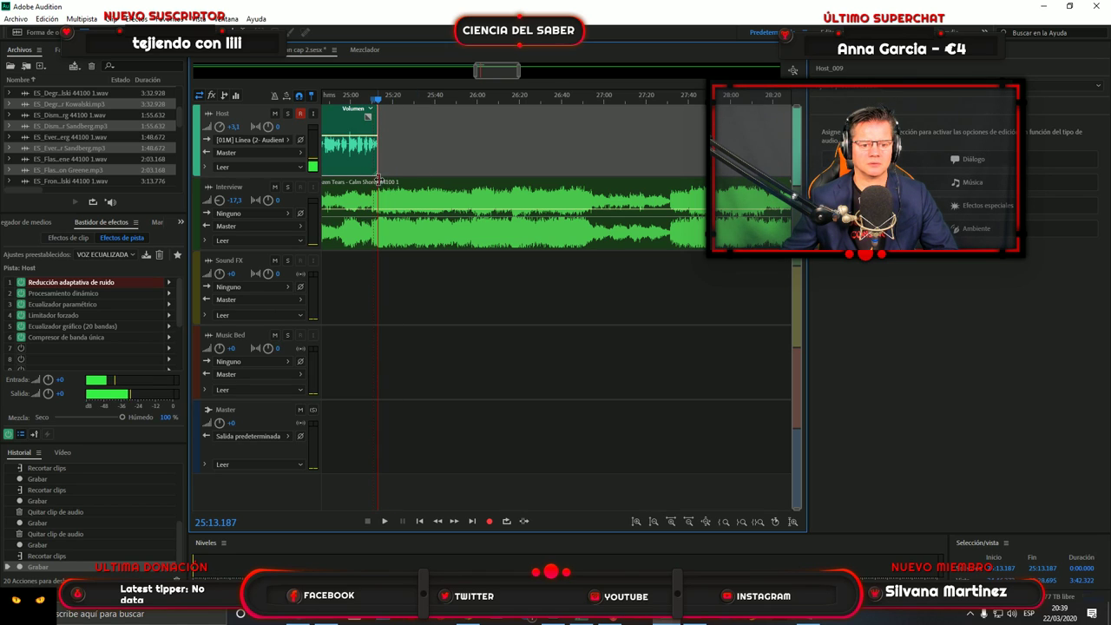
Find the paragraph "Era un paisaje lleno de actividad" in the PDF, and resume the Host recording in Adobe Audition from 25:13.187.
click(467, 620)
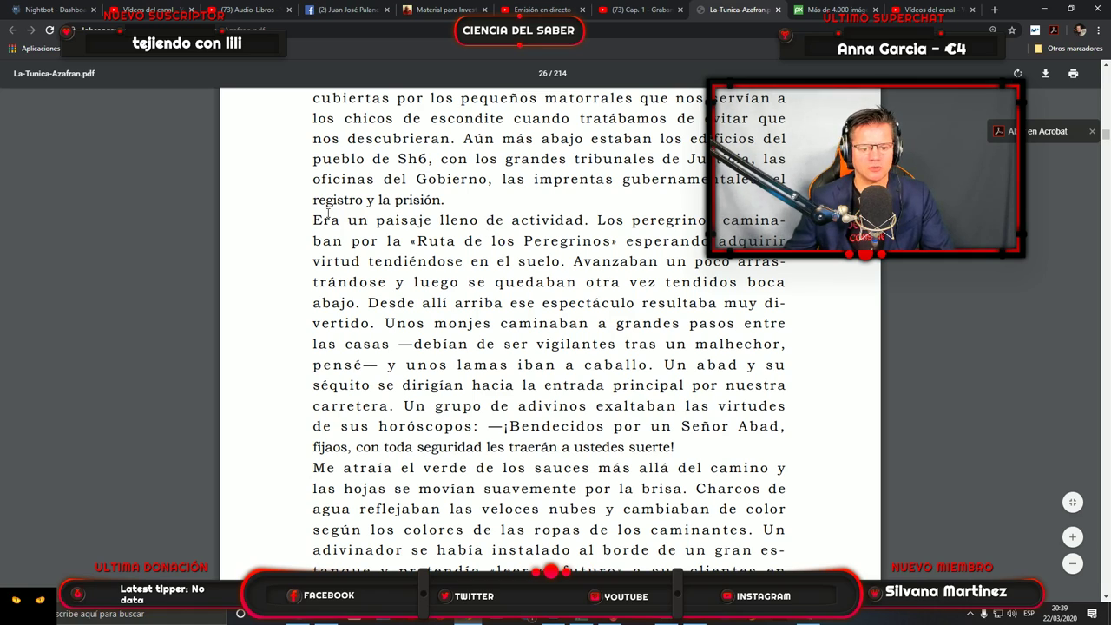
scroll(376, 224, down, 2)
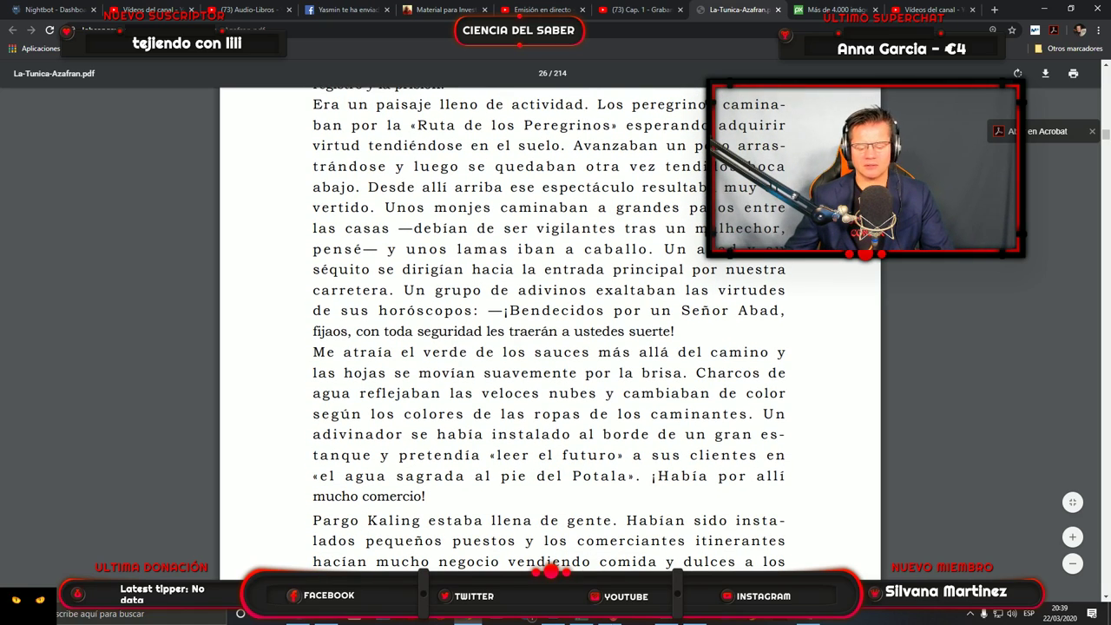
click(659, 620)
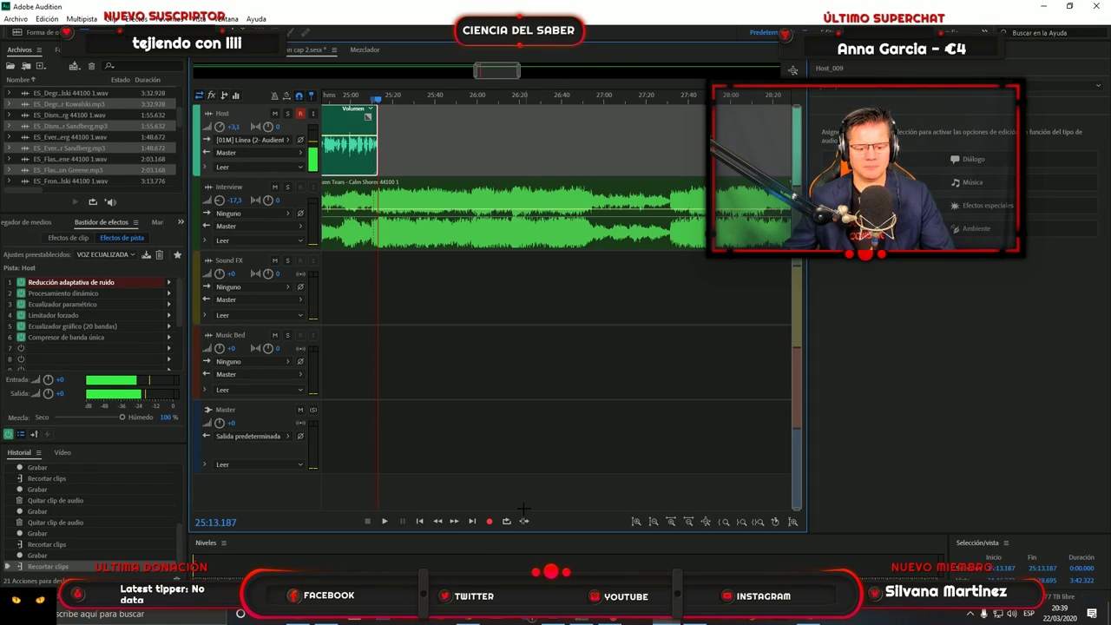
click(490, 520)
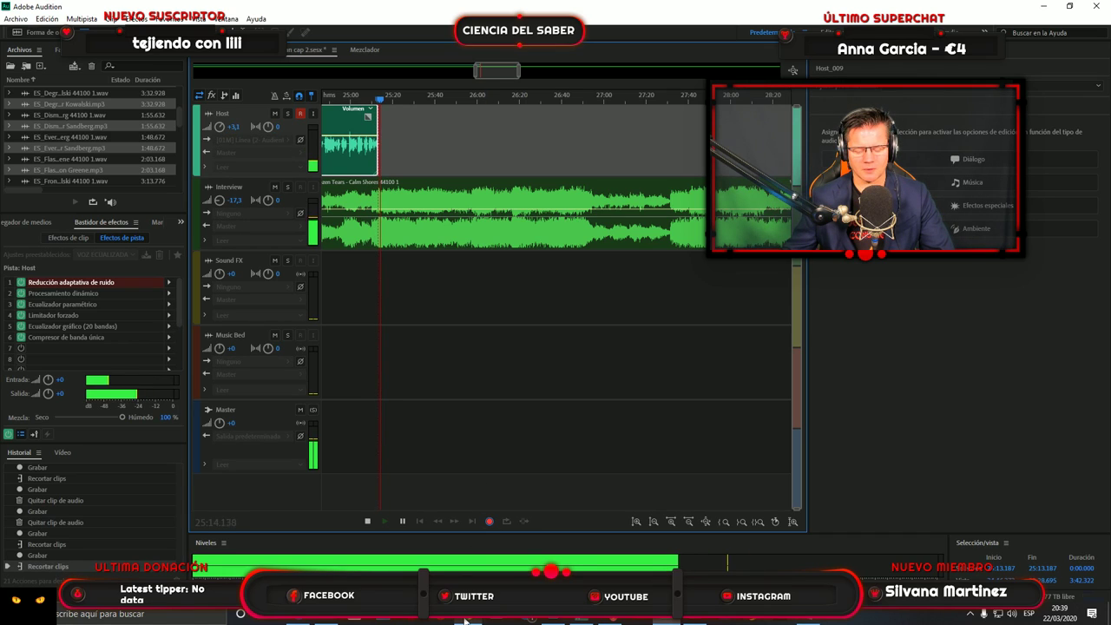
Switch to the PDF and follow the text from page 34 onto the following page while narrating the Host take.
click(466, 619)
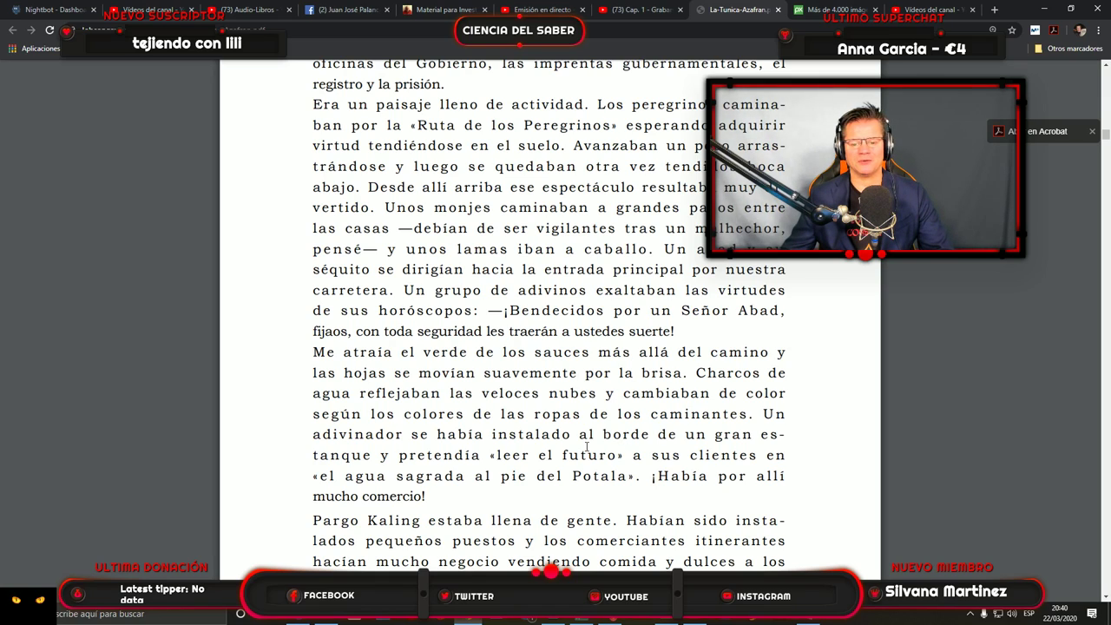
scroll(586, 447, down, 3)
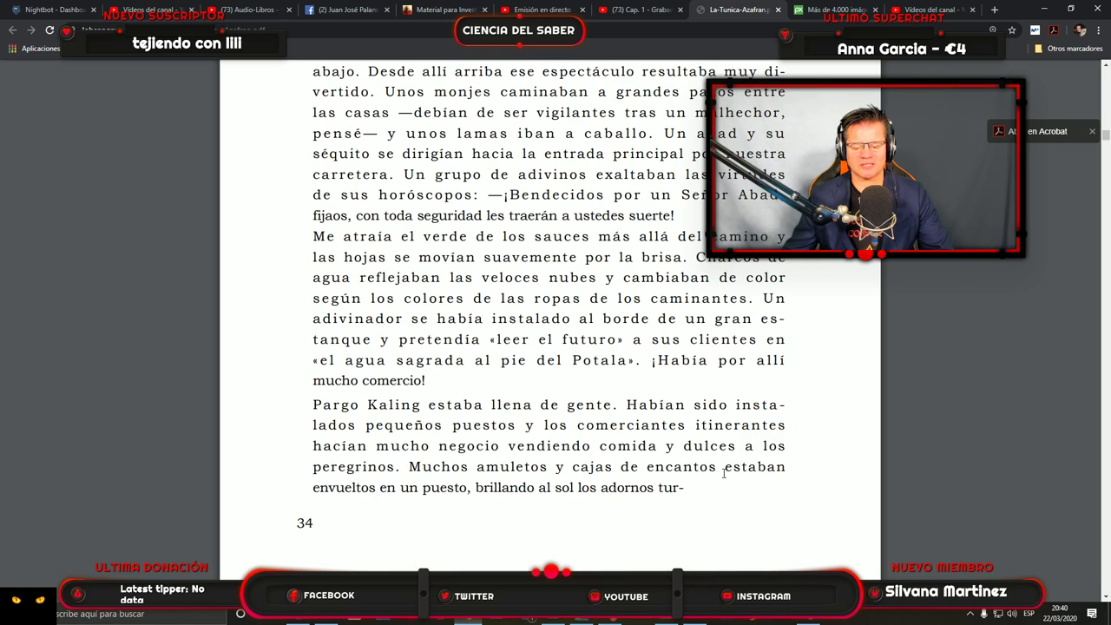
scroll(597, 486, down, 2)
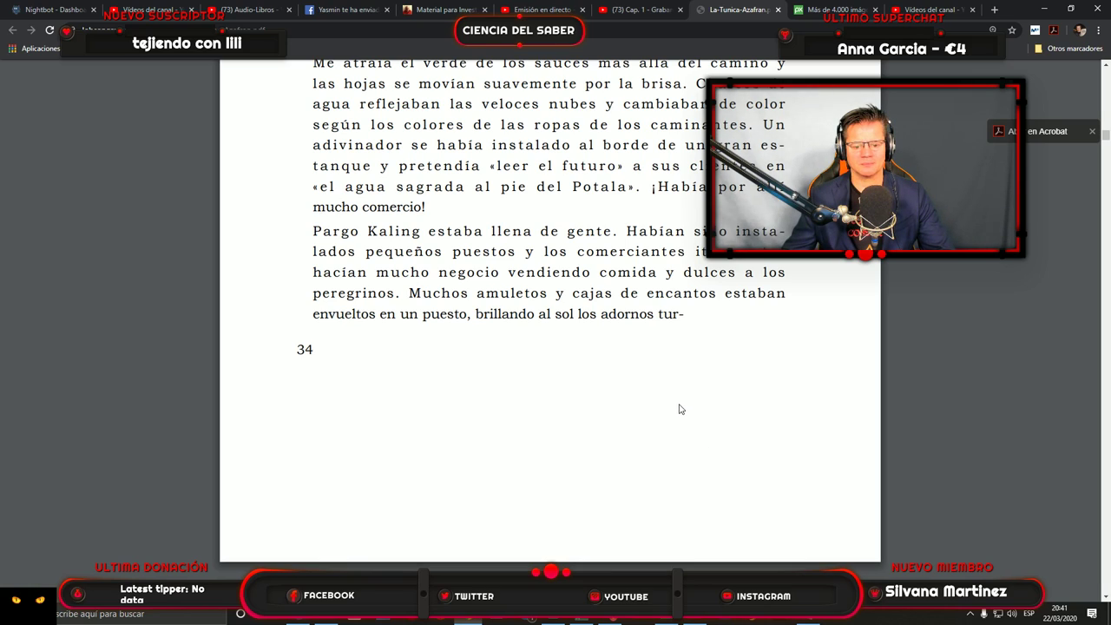
scroll(680, 410, down, 2)
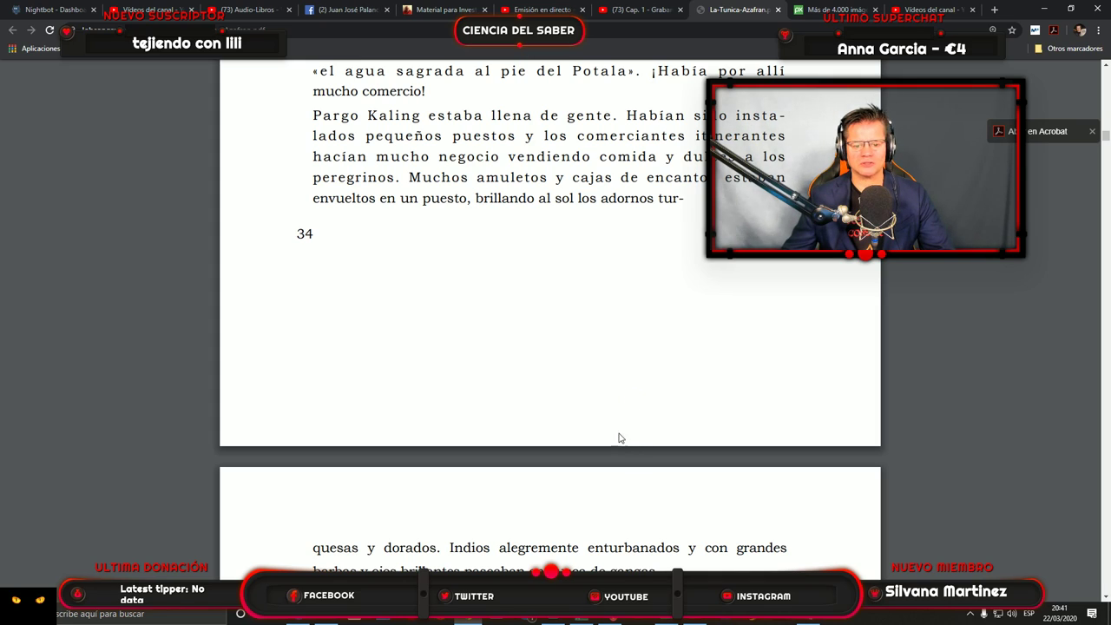
scroll(600, 404, down, 2)
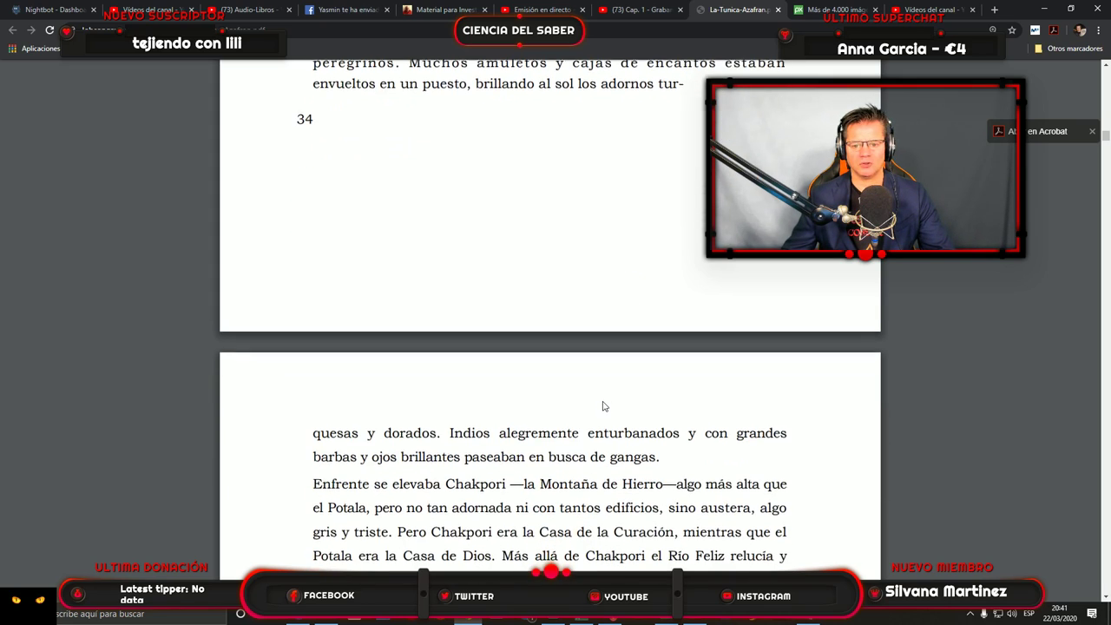
scroll(604, 407, down, 5)
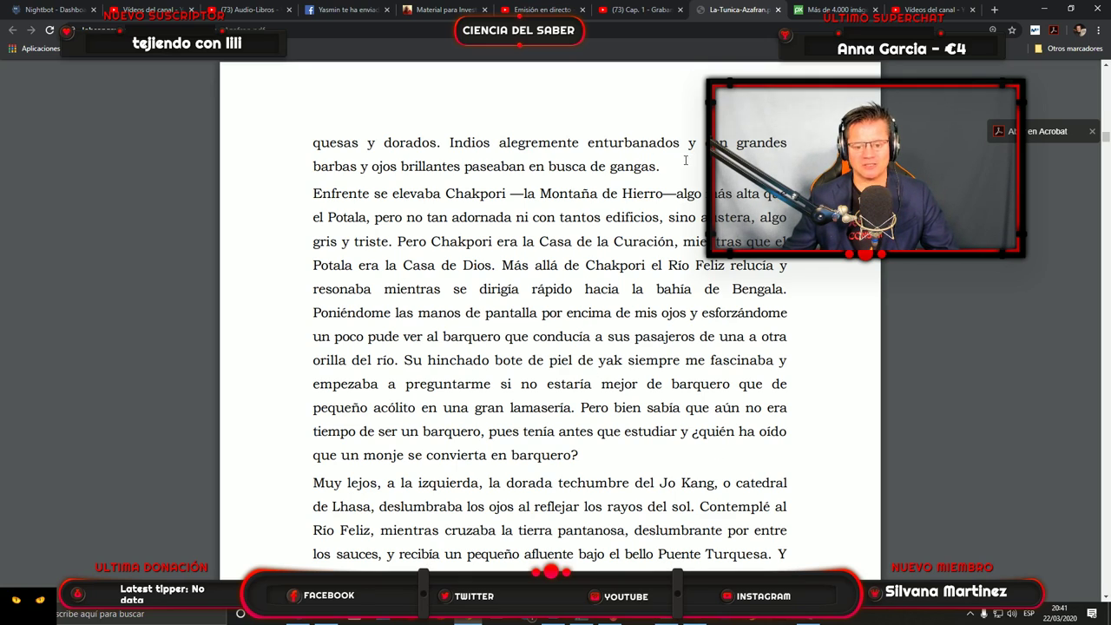
Mark the resume point at "Enfrente se elevaba Chakpori" in the PDF, and switch to Adobe Audition to stop the Host recording.
drag(313, 193, 505, 194)
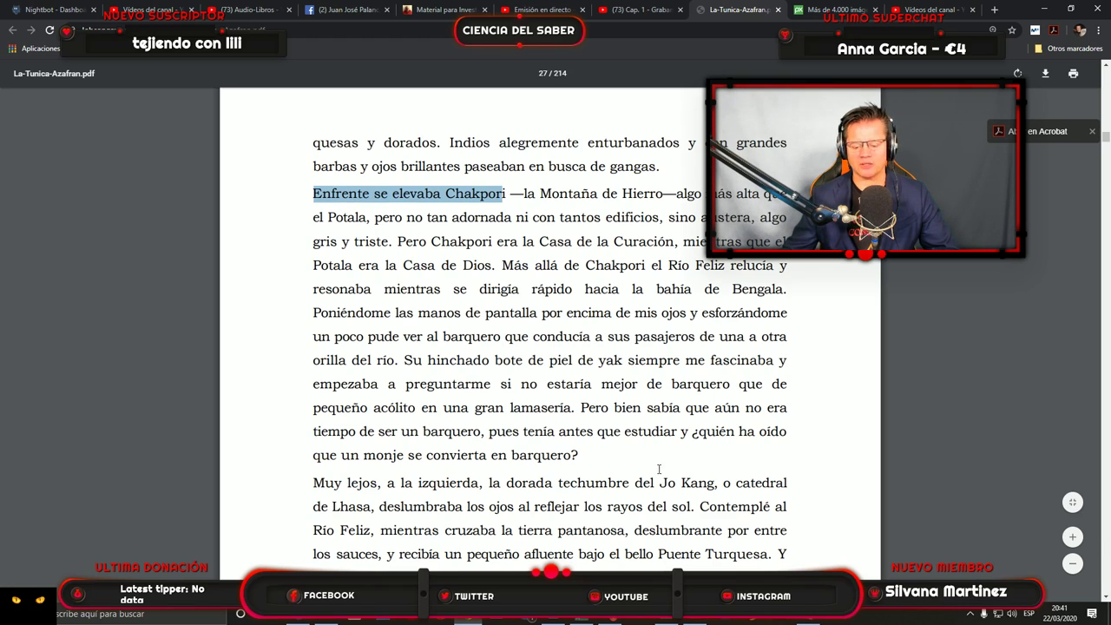
click(669, 620)
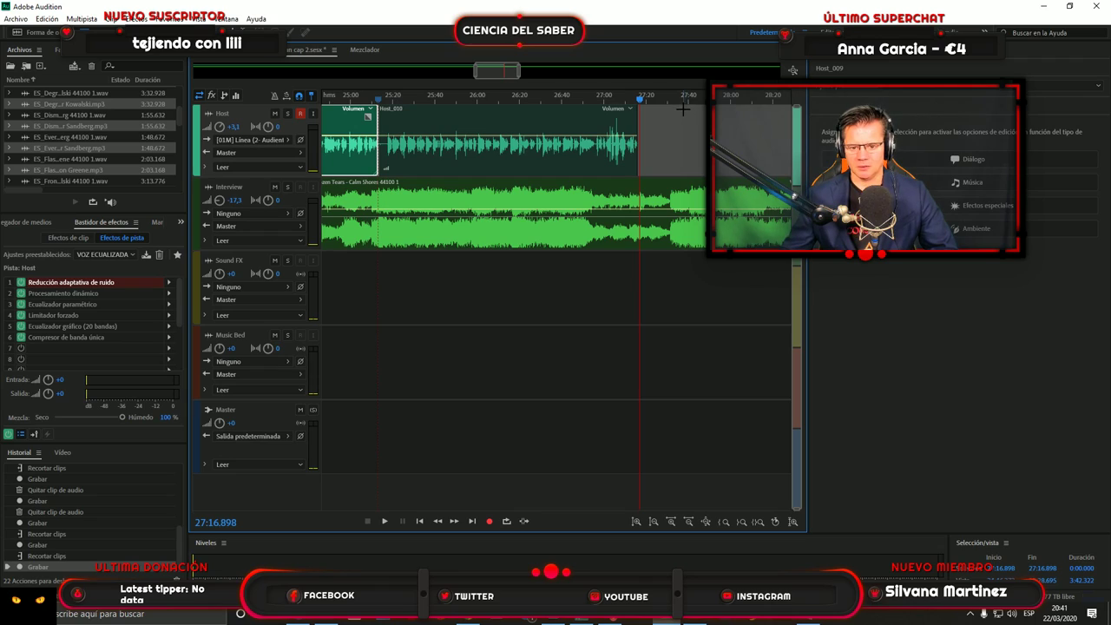
Replay the Host take from 27:08.922 and 26:52.474 to find the cut point, and trim the clip's end to about 26:55.
drag(641, 102, 623, 103)
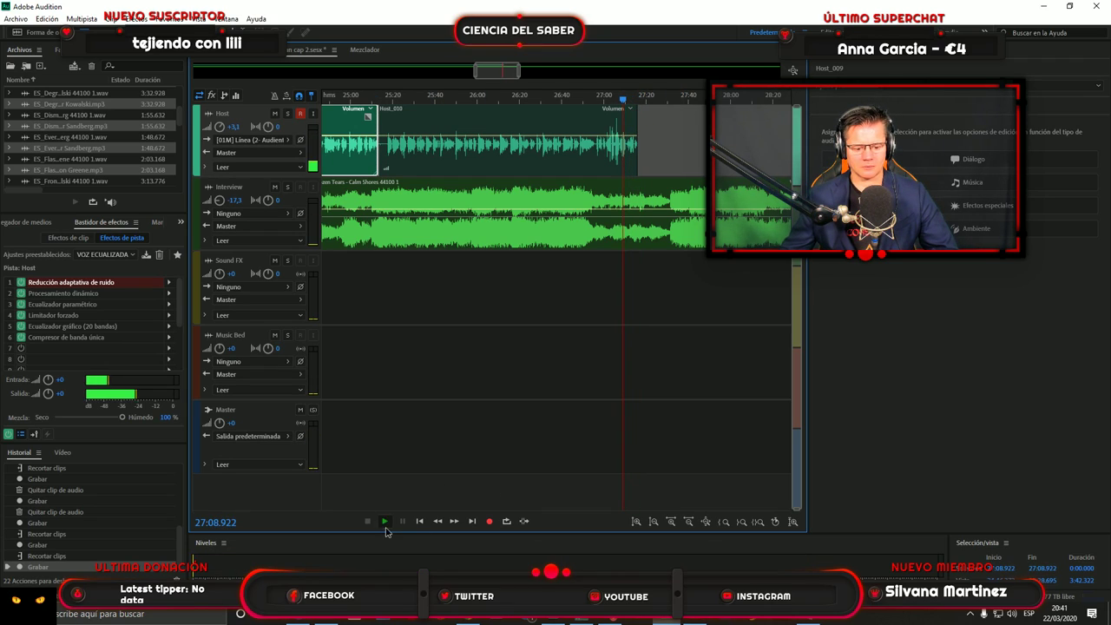
click(384, 521)
click(368, 520)
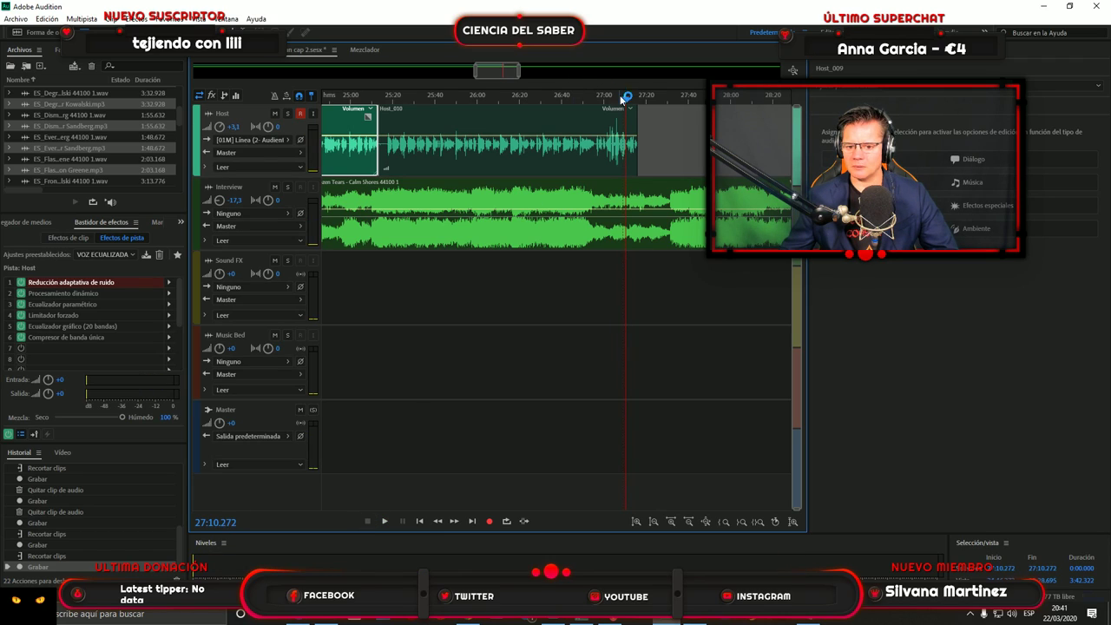
drag(625, 100, 590, 115)
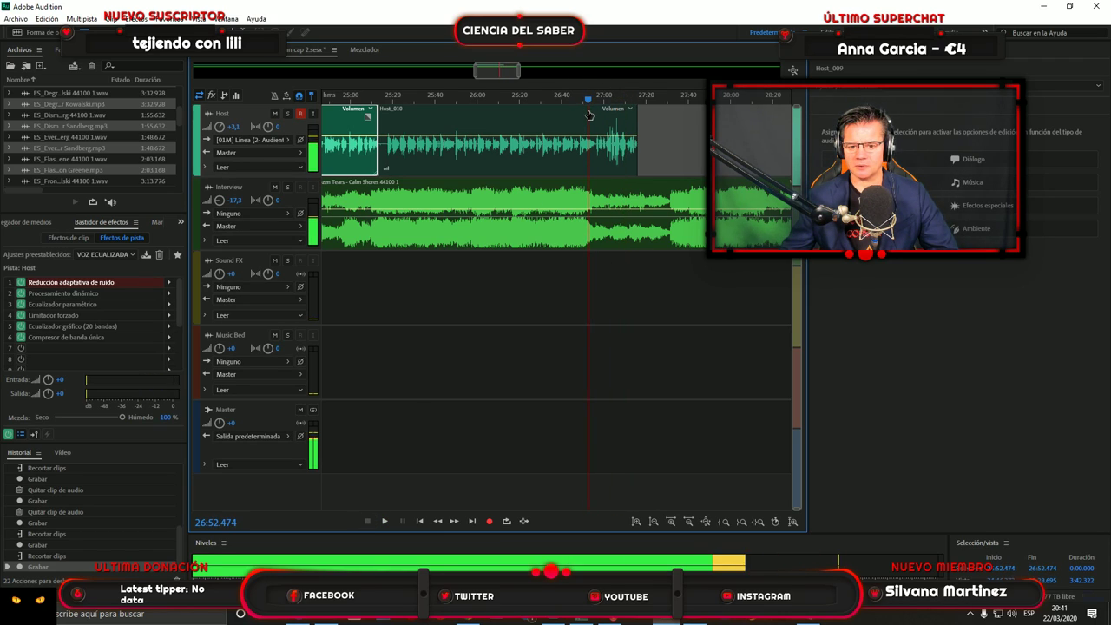
click(384, 521)
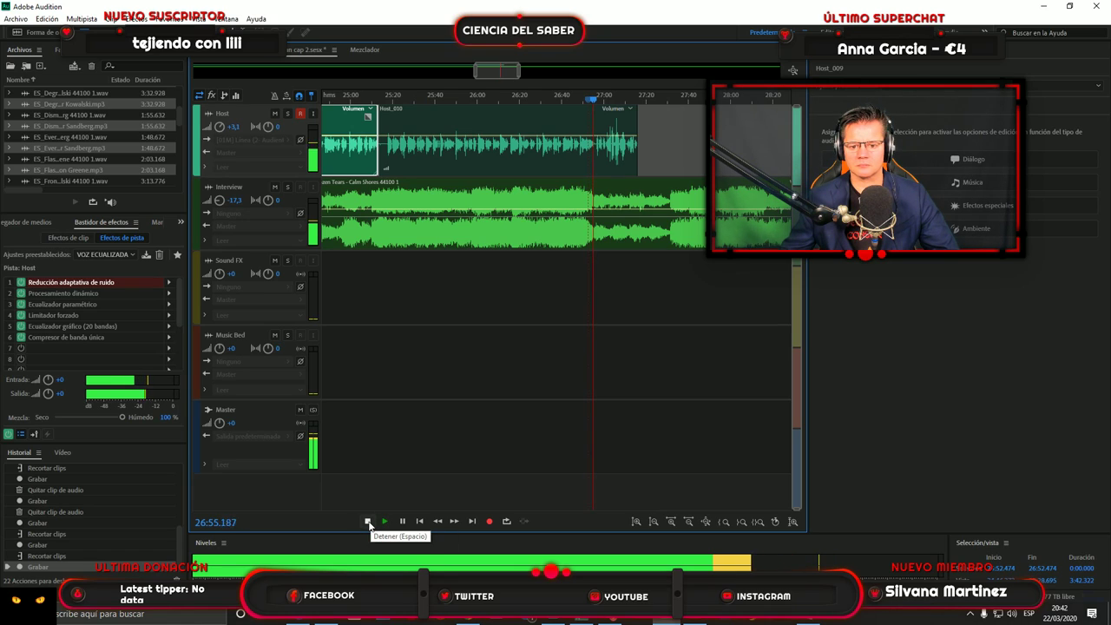
click(367, 521)
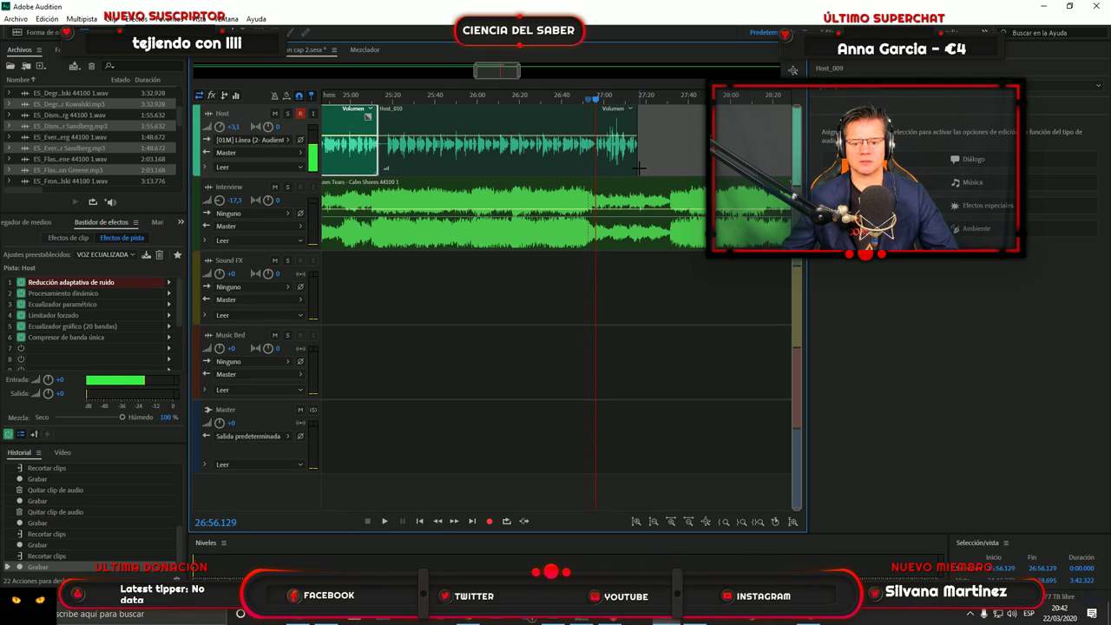
drag(637, 169, 594, 171)
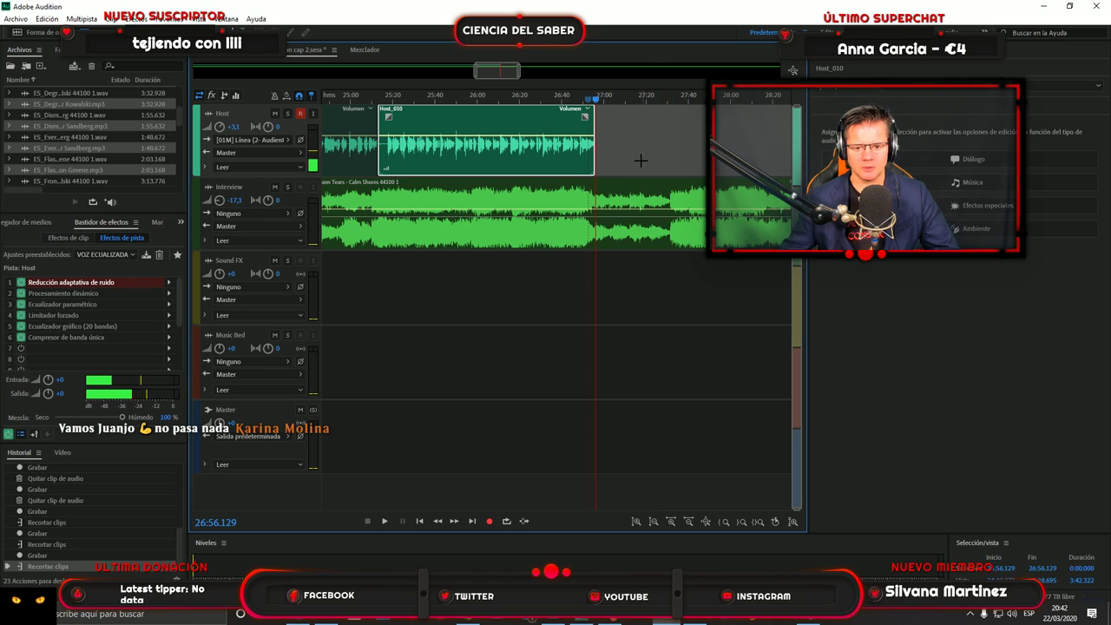
Replay the end of the Host take from 26:53.022, check the resume line in the PDF, and restart the Host recording in Audition from 26:55.695.
drag(597, 104, 589, 101)
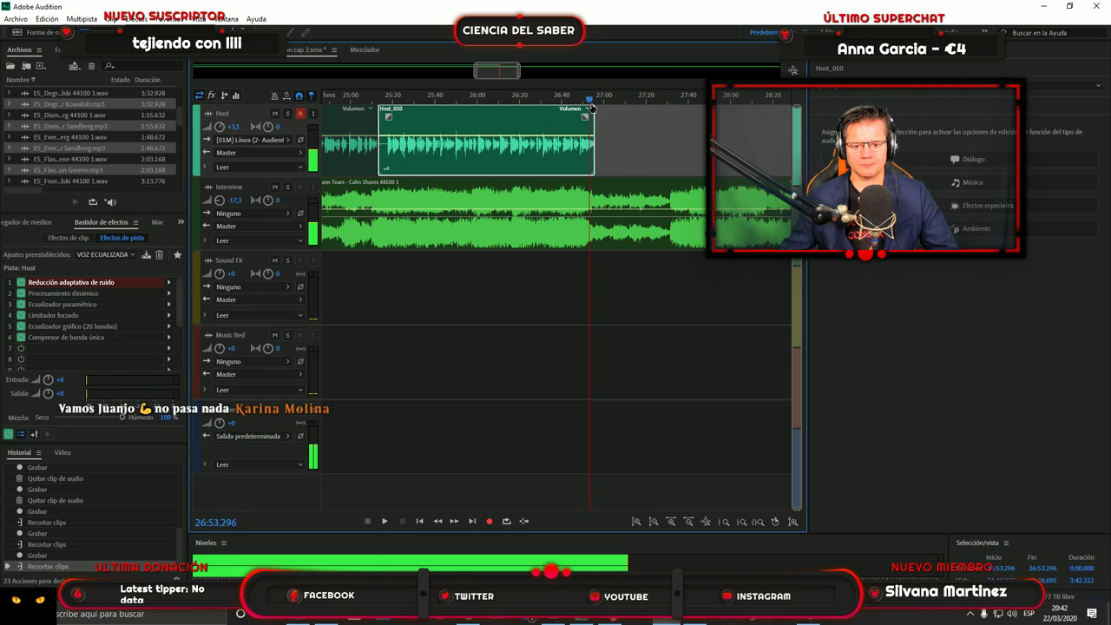
click(384, 521)
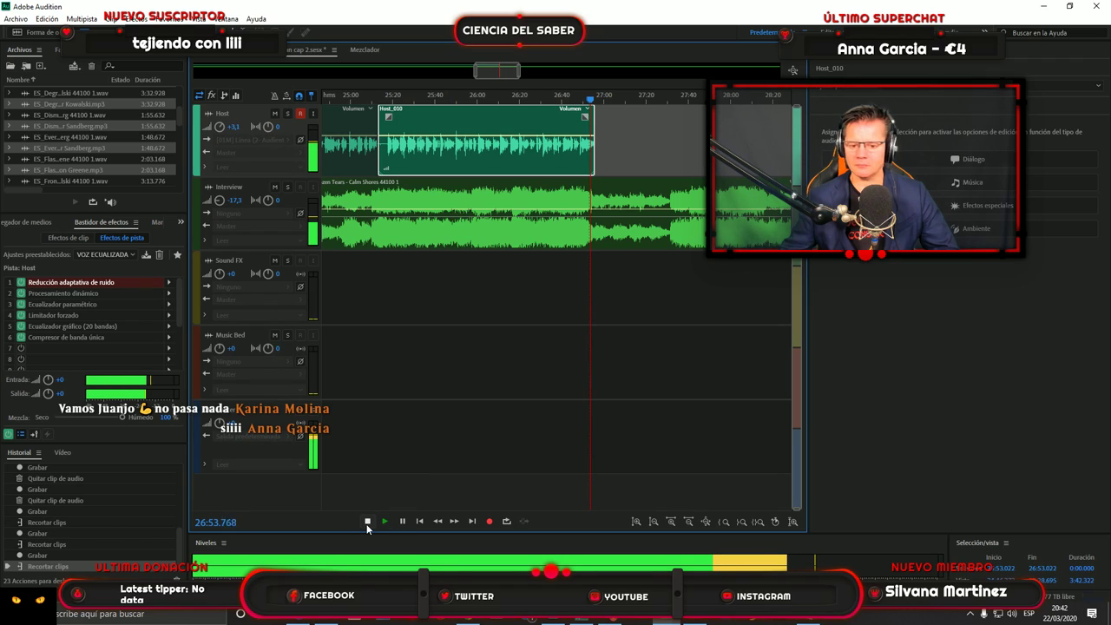
click(367, 521)
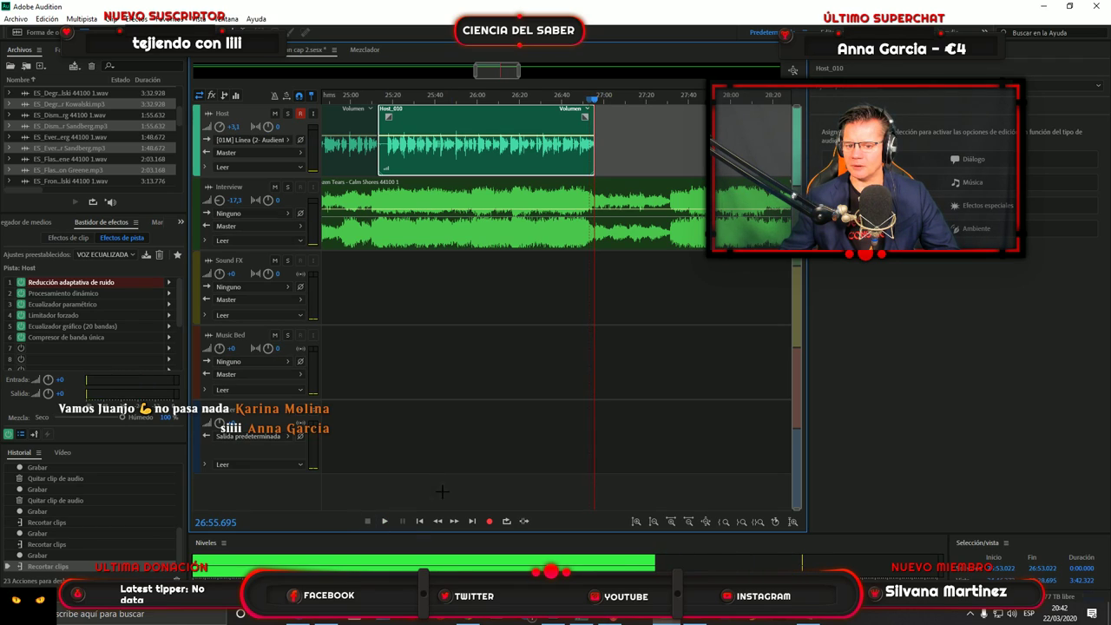
click(461, 618)
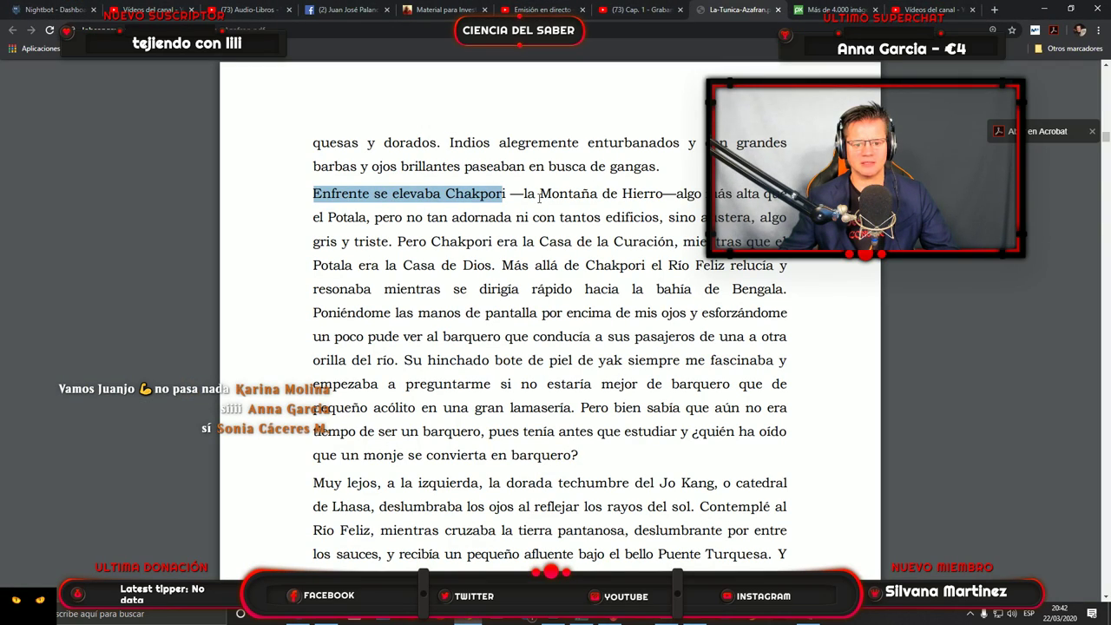
key(alt+Tab)
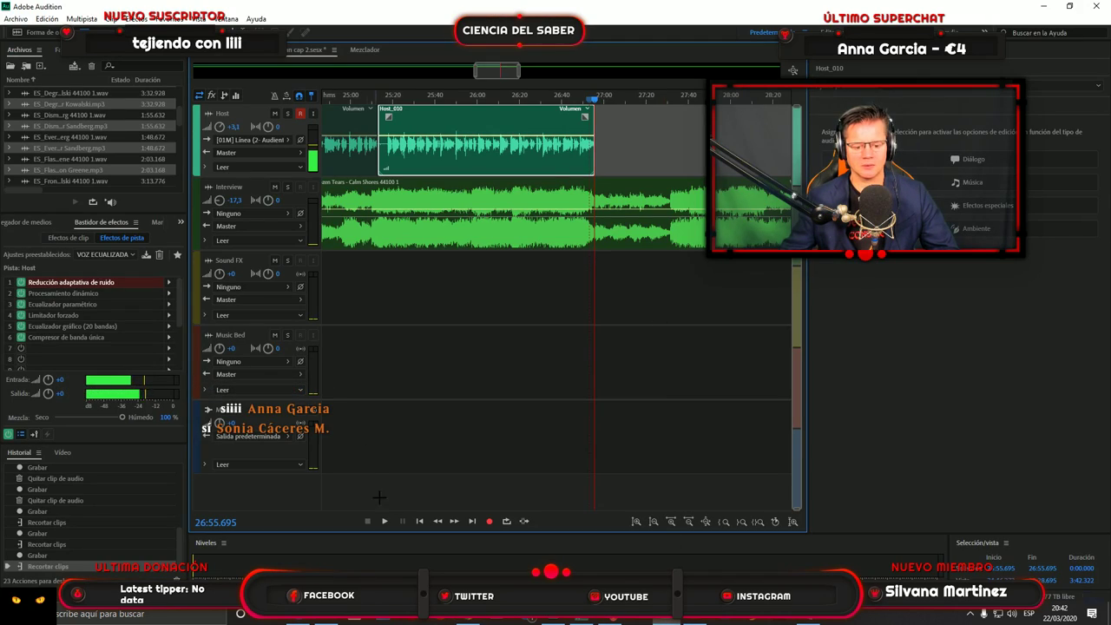
click(488, 523)
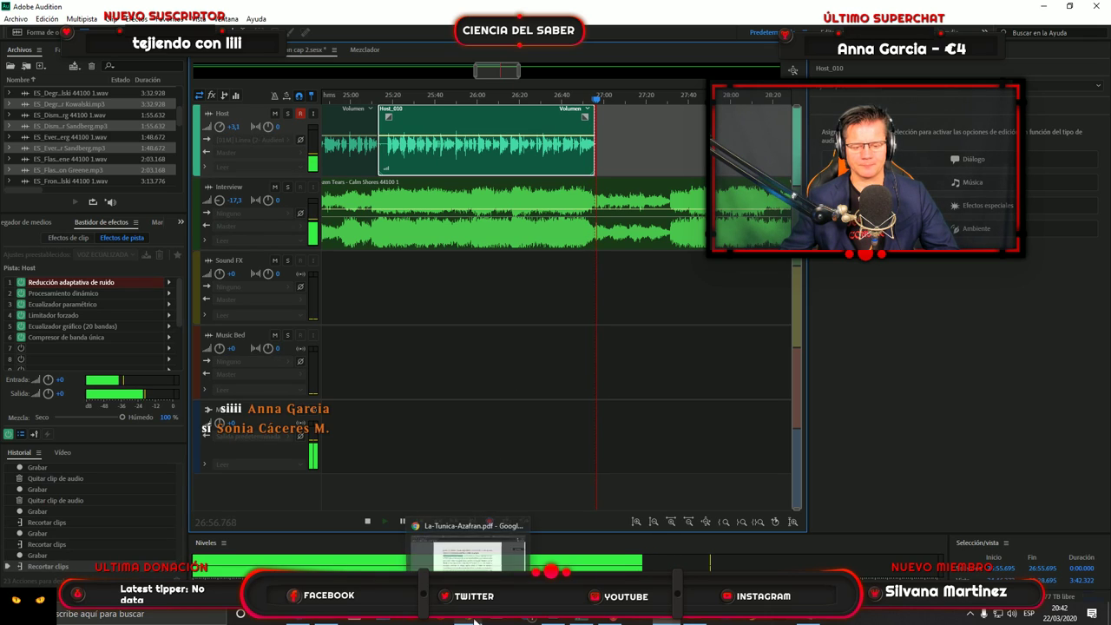
Switch to the PDF and follow the text from "Enfrente se elevaba Chakpori" to the end of the chapter, just before "Capítulo tres", while narrating.
click(475, 622)
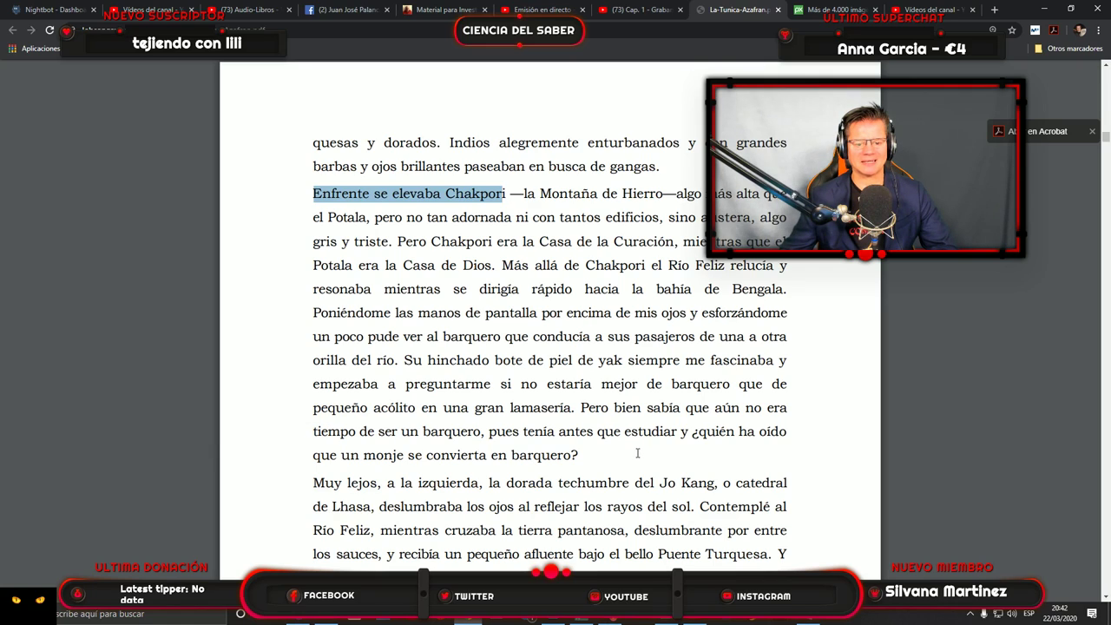
scroll(636, 453, down, 1)
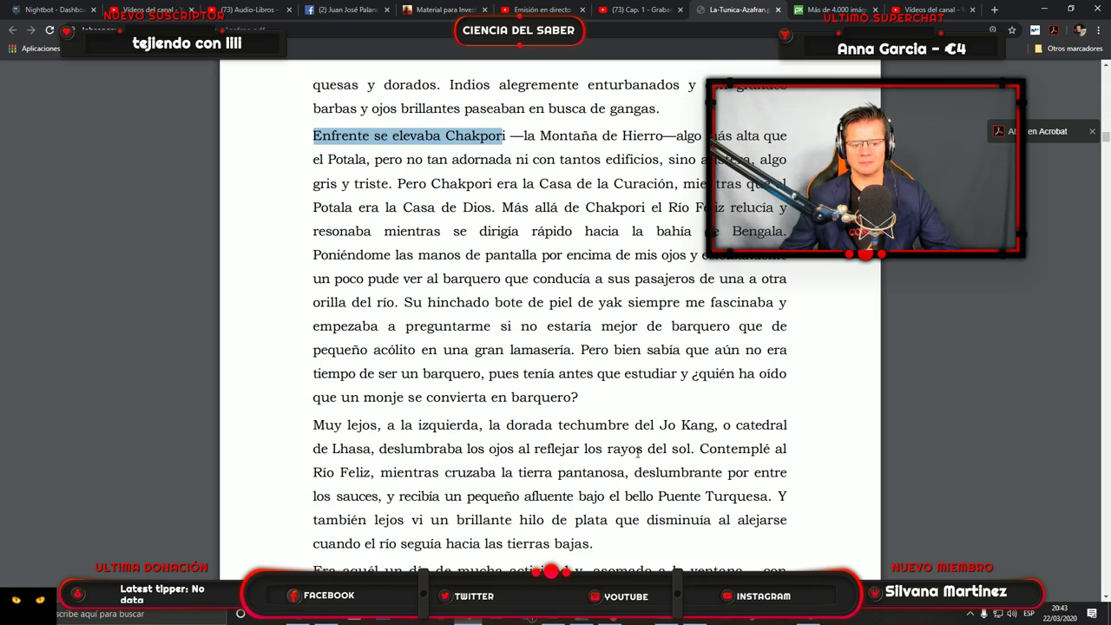
scroll(637, 452, down, 3)
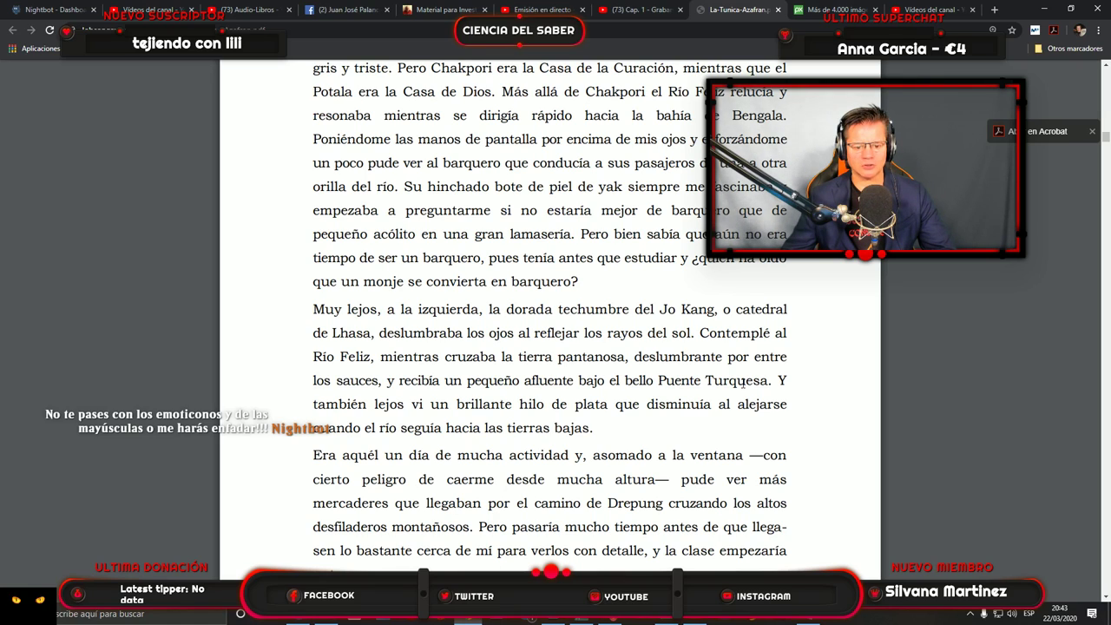
scroll(619, 389, down, 3)
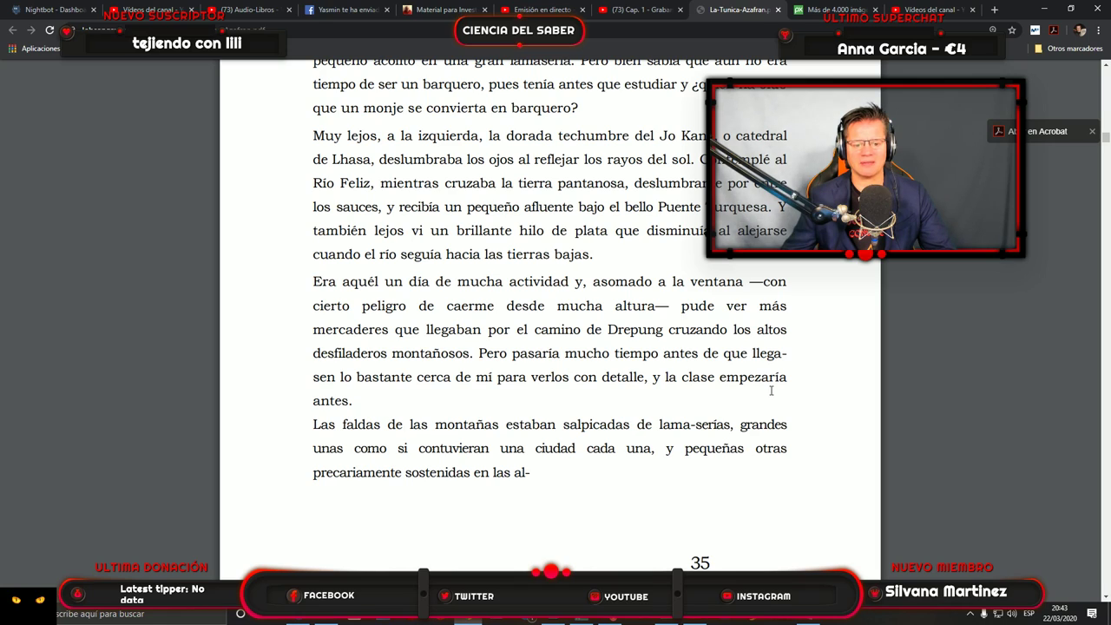
scroll(663, 404, down, 3)
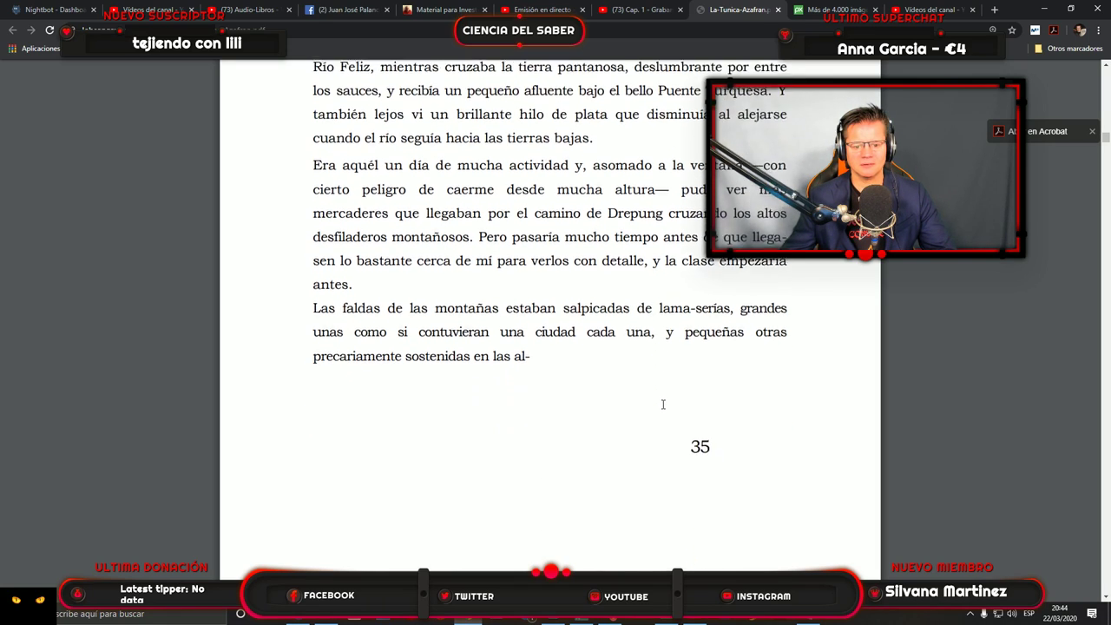
scroll(662, 405, down, 1)
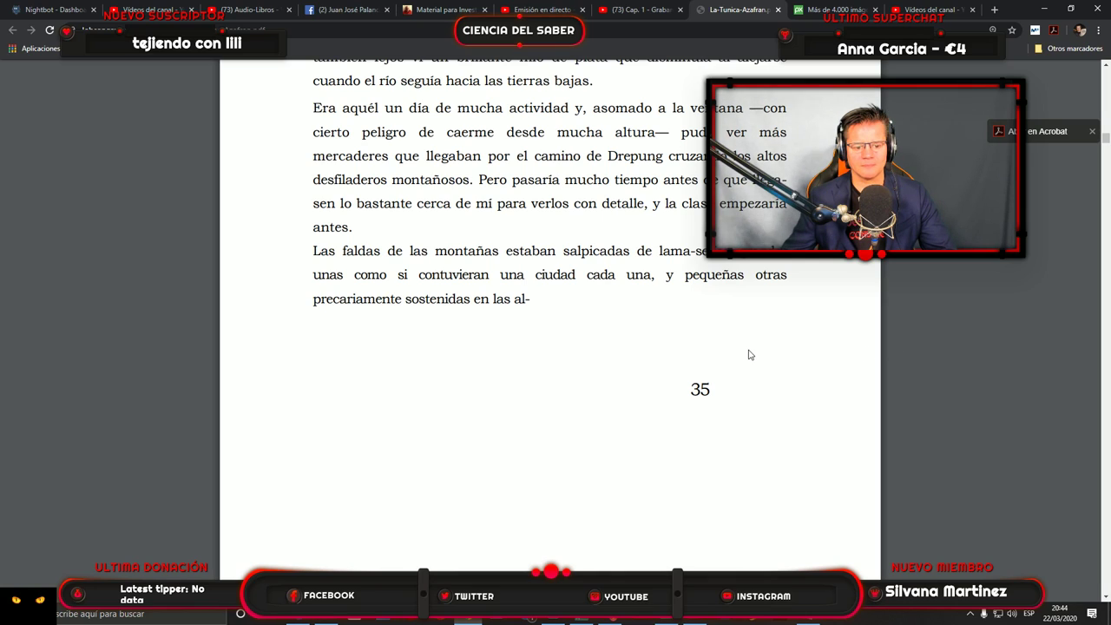
scroll(752, 352, down, 1)
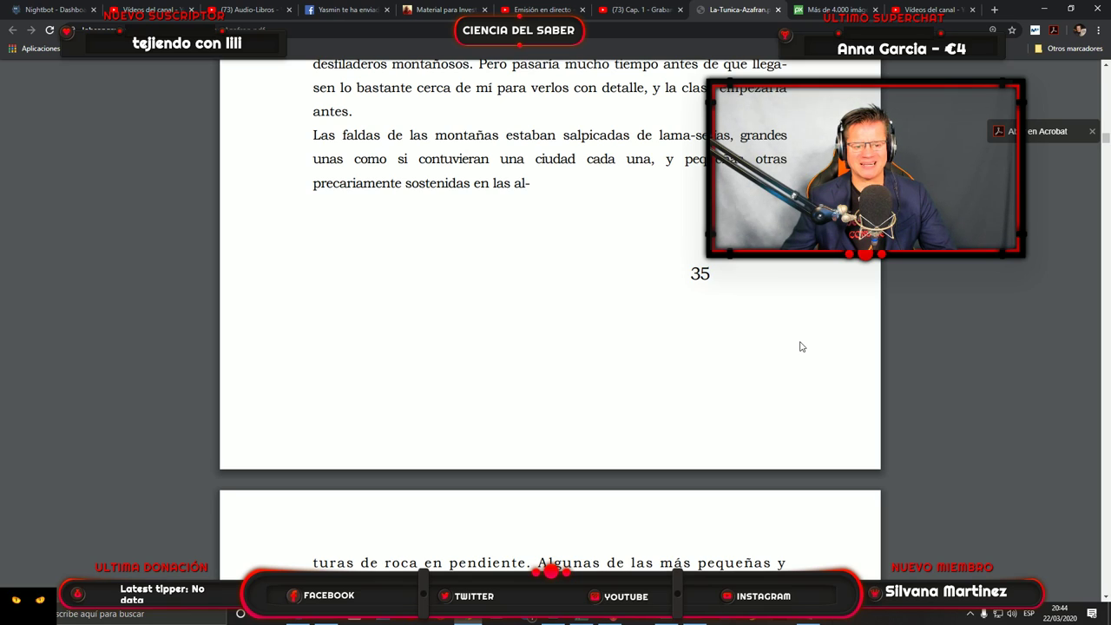
scroll(795, 346, down, 3)
scroll(785, 349, down, 1)
scroll(787, 355, down, 1)
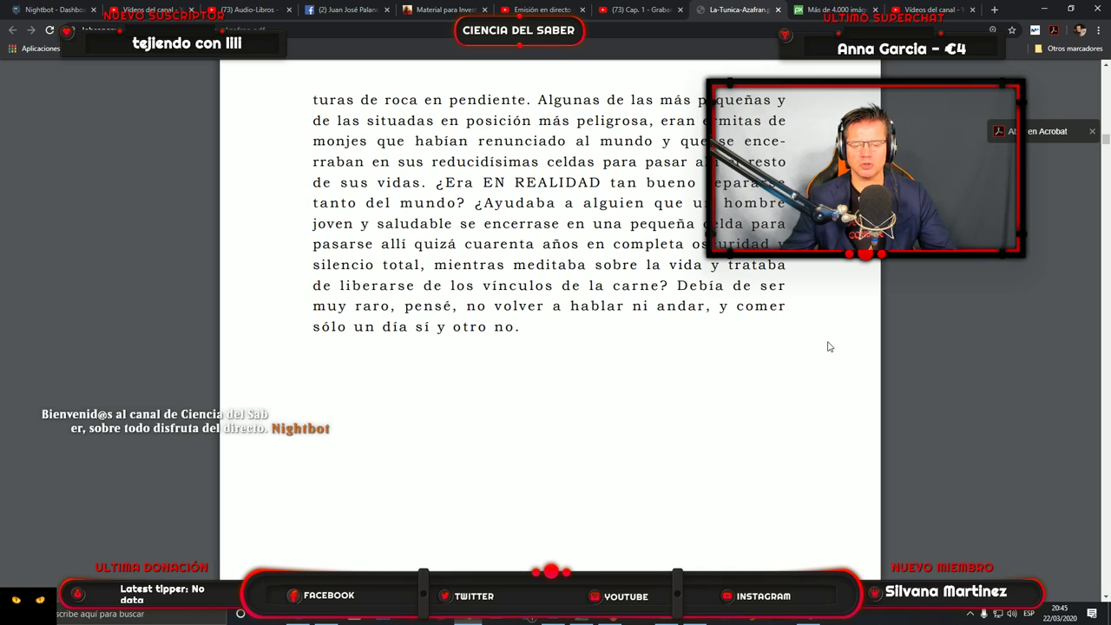
scroll(827, 347, down, 10)
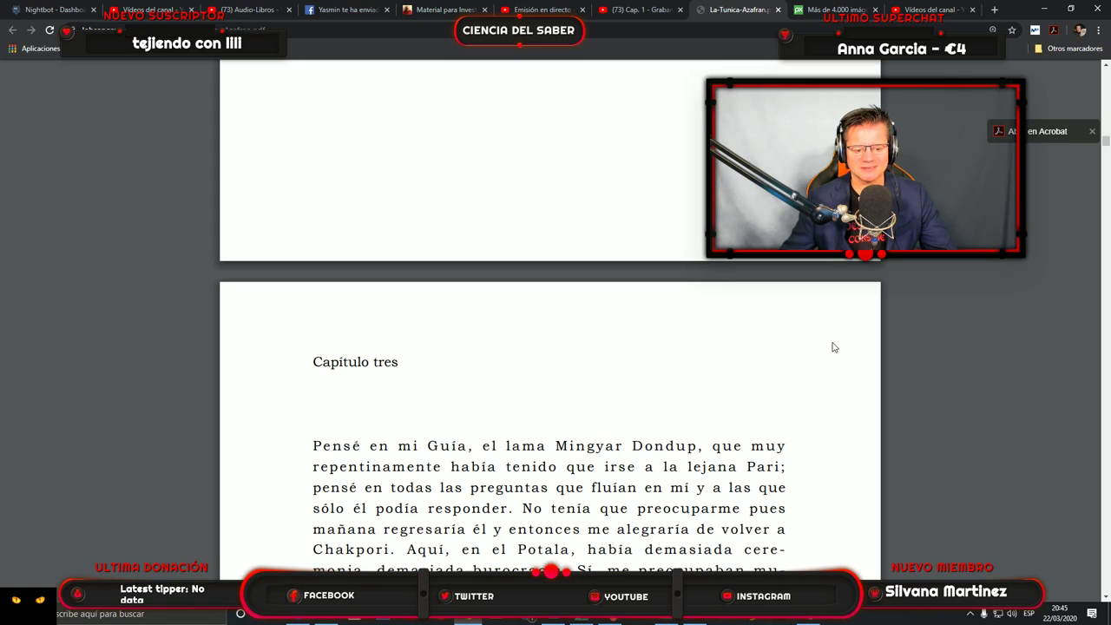
Switch to Adobe Audition to stop the Host recording, and trim the start of the session's first Host clip to about 0:06.
key(alt+Tab)
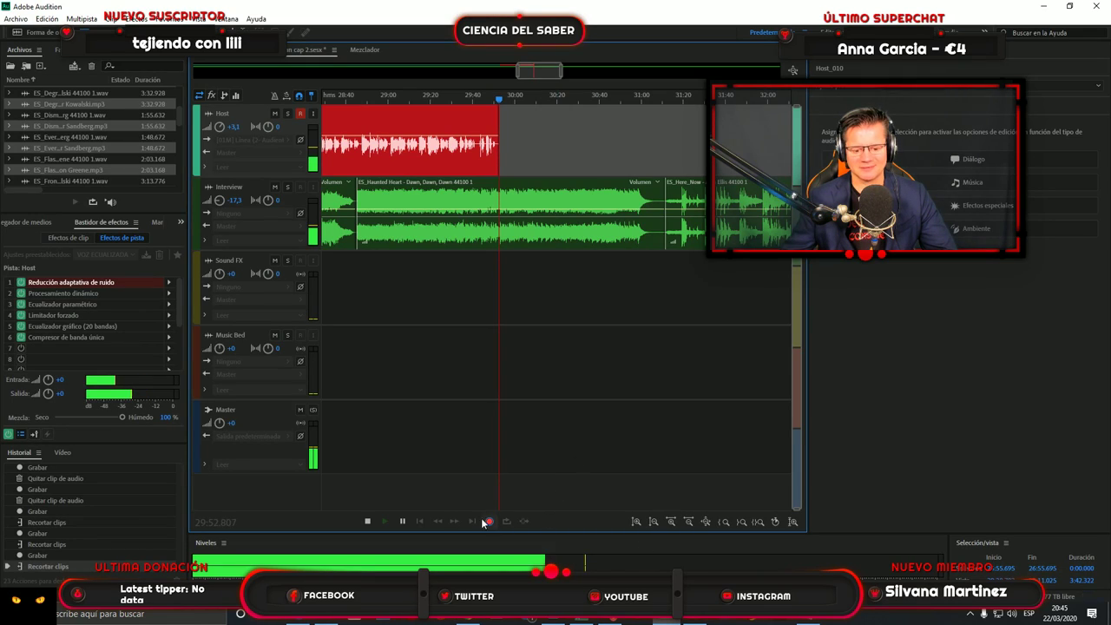
click(368, 522)
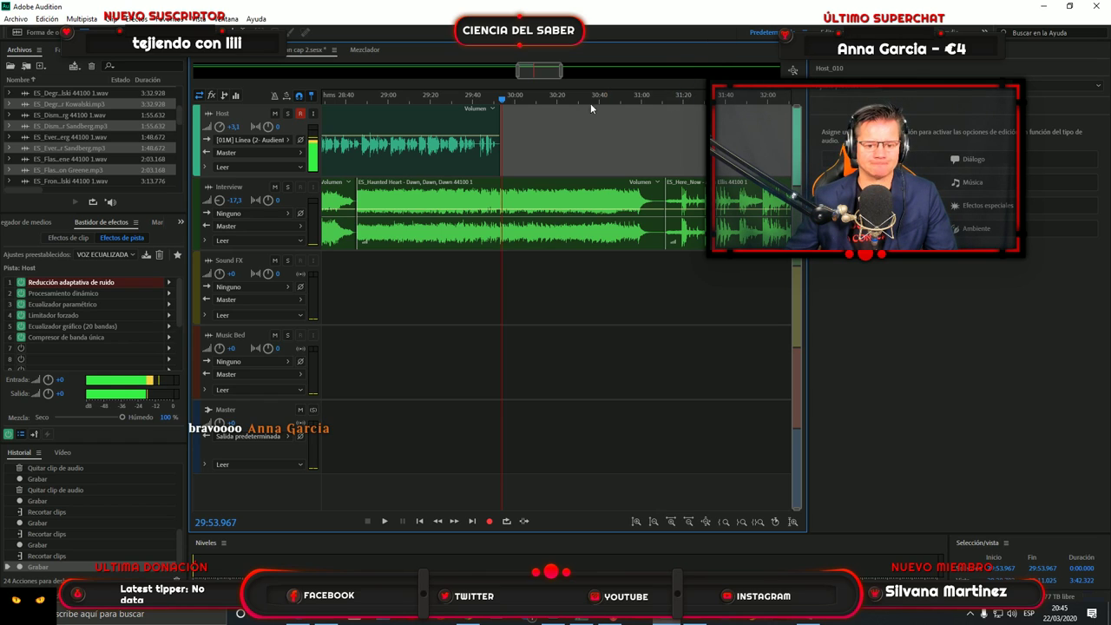
drag(547, 76, 152, 124)
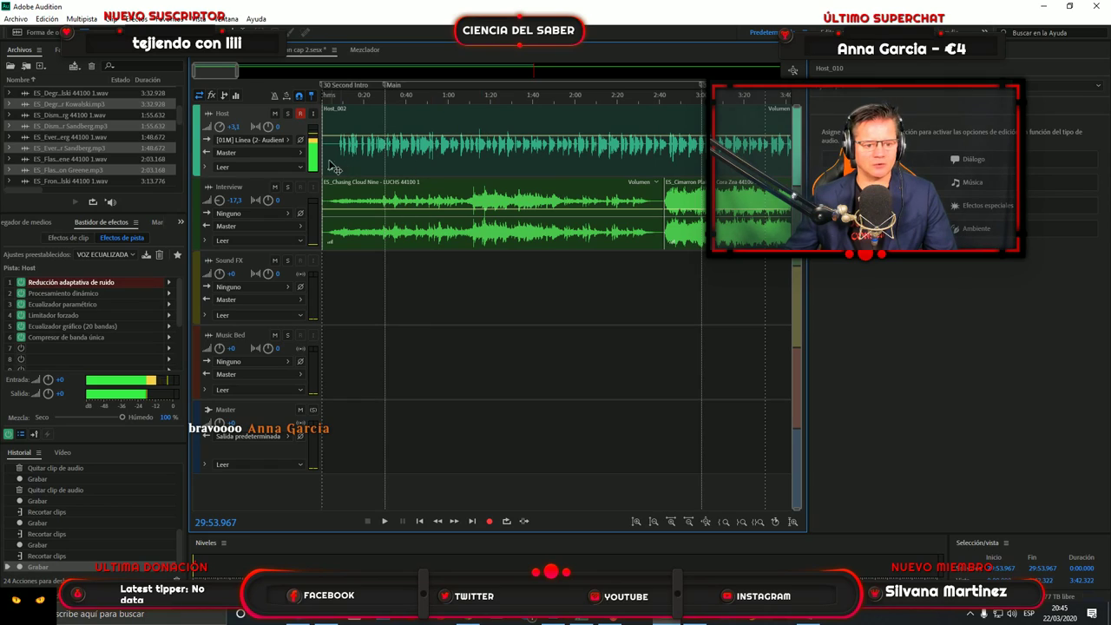
drag(323, 163, 337, 169)
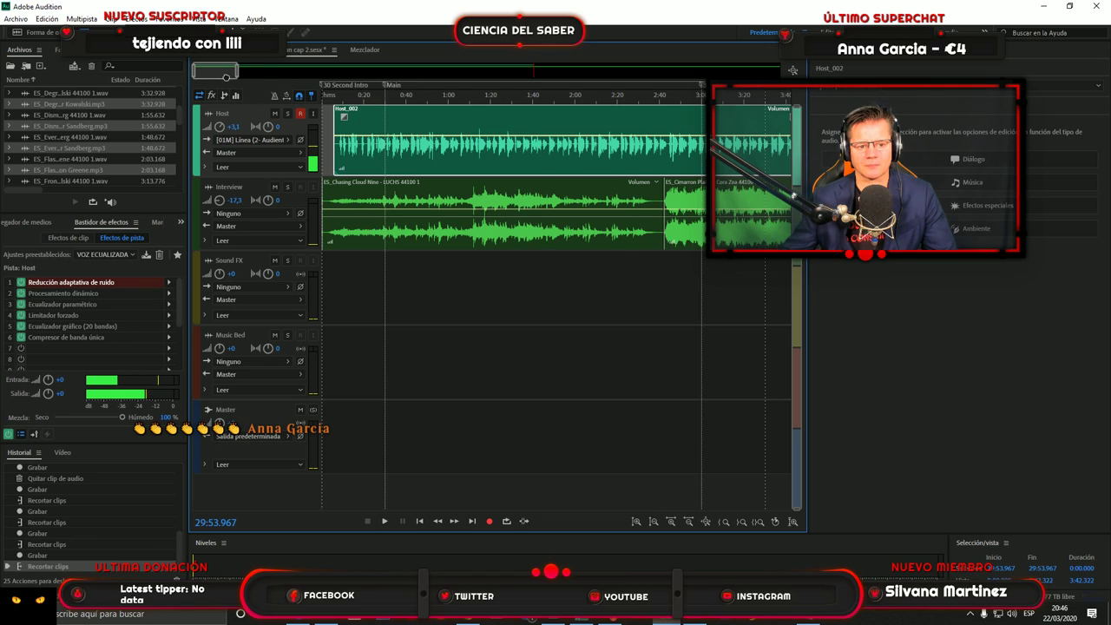
Trim the start of the Host_003 clip slightly and move the clip back against the end of Host_002.
scroll(512, 287, right, 10)
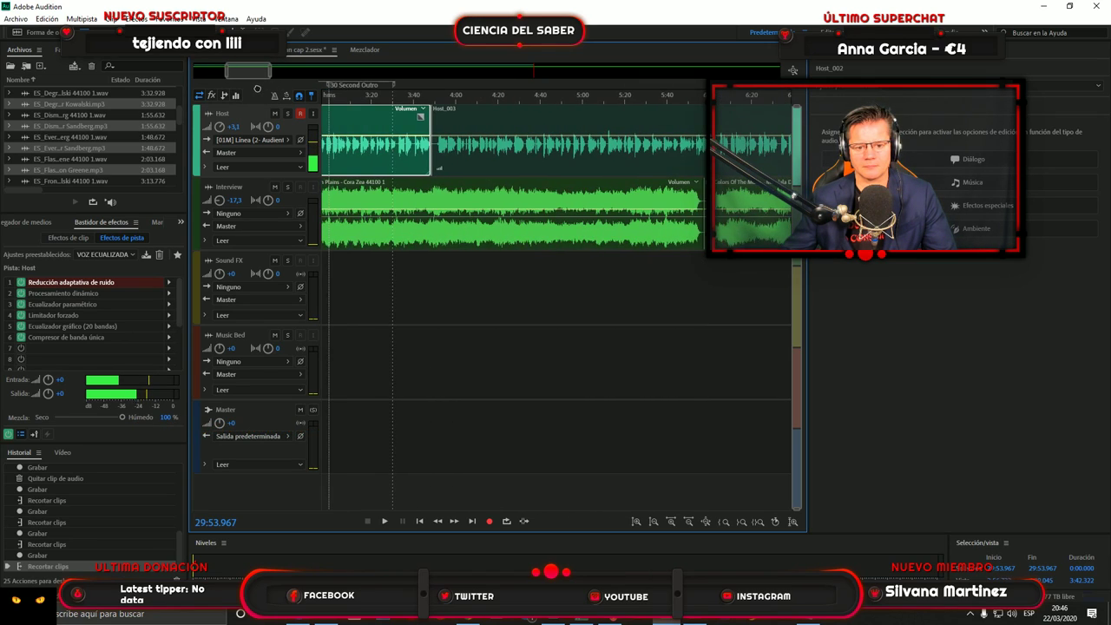
click(439, 164)
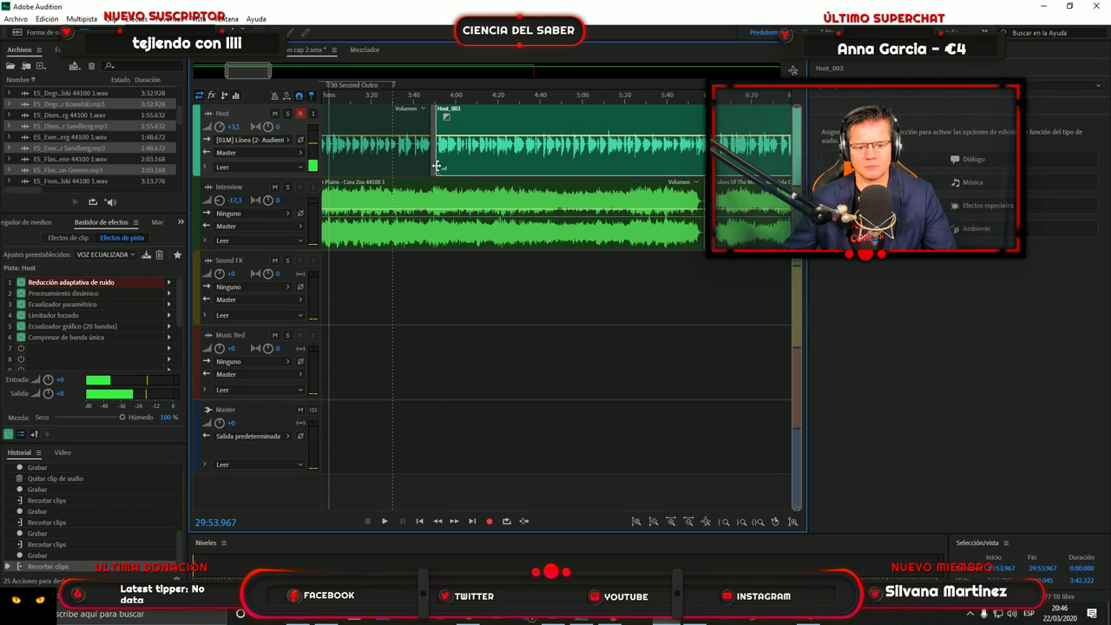
drag(437, 165, 433, 164)
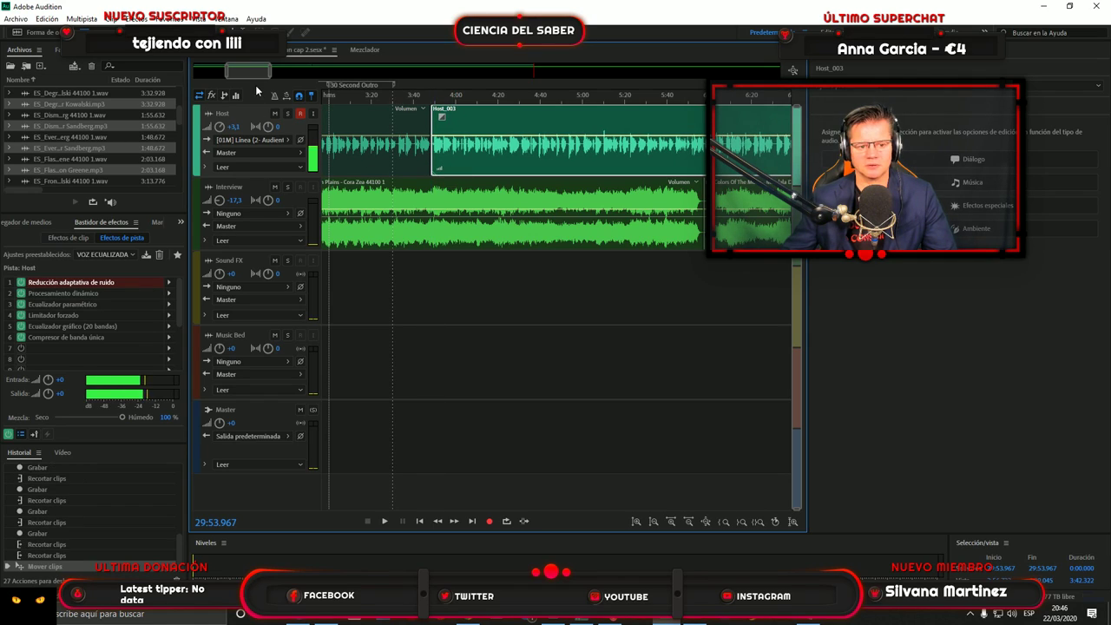
Replay the join between Host_002 and Host_003 from 3:46.160.
drag(253, 71, 534, 93)
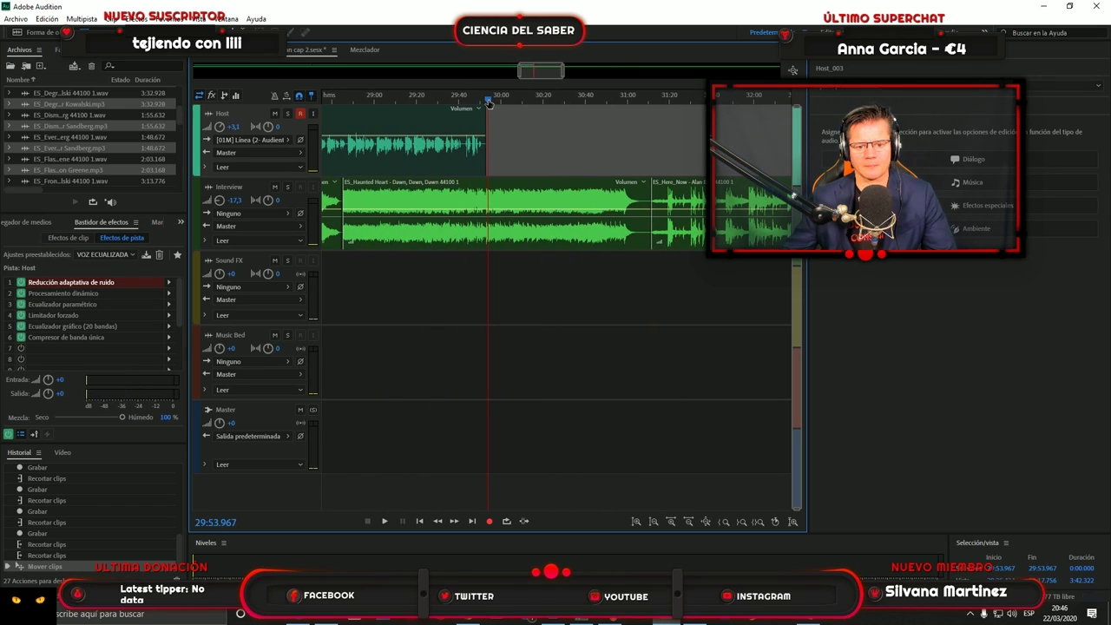
key(Home)
drag(323, 95, 508, 130)
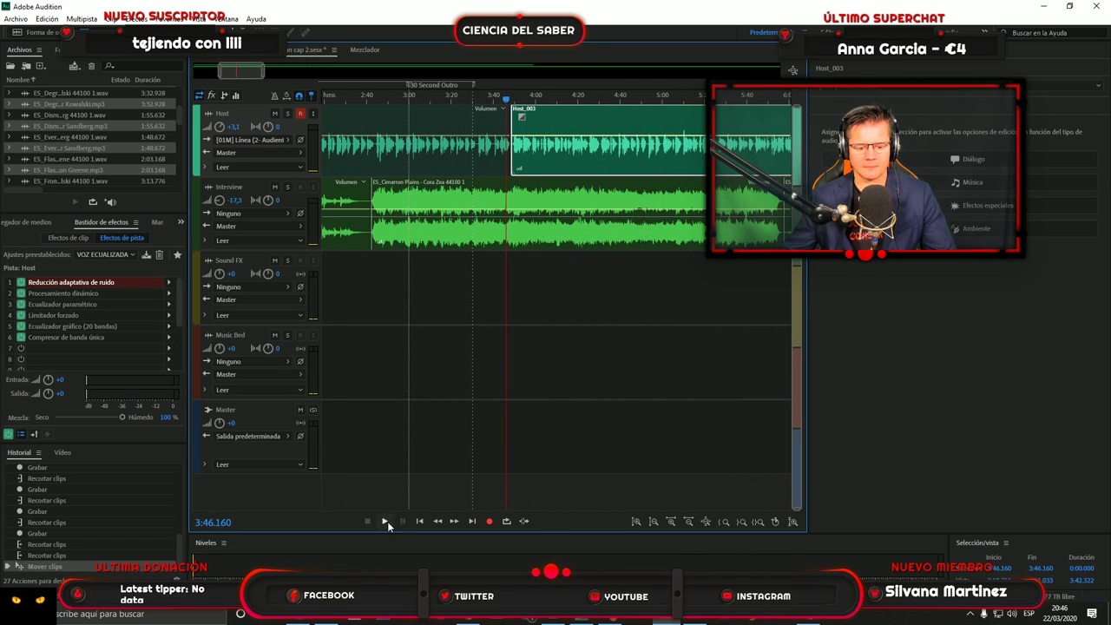
click(383, 523)
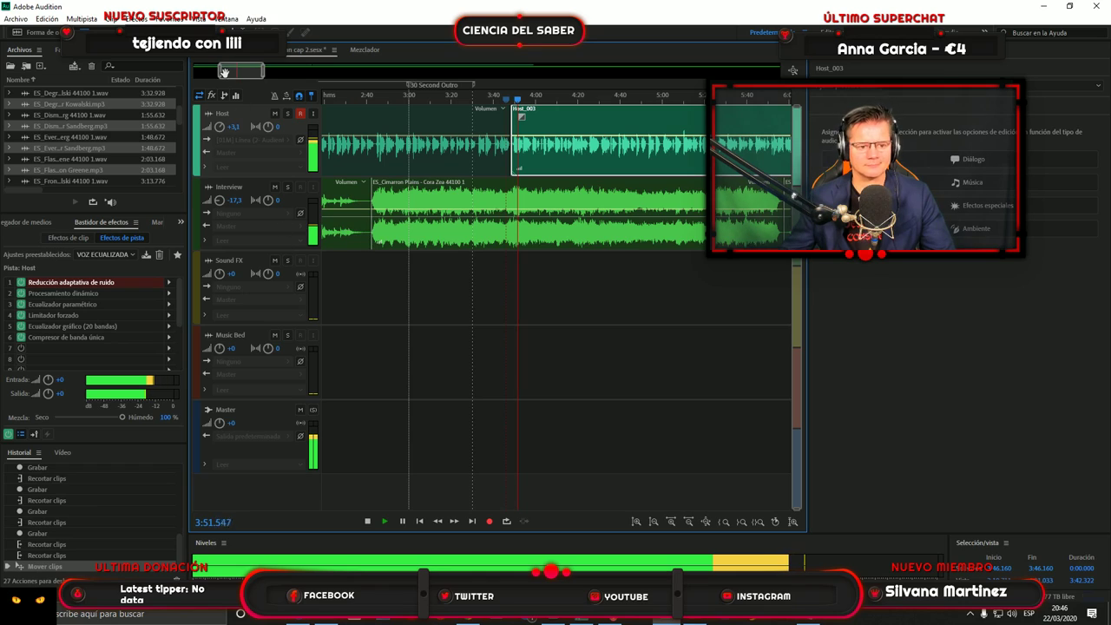
click(367, 521)
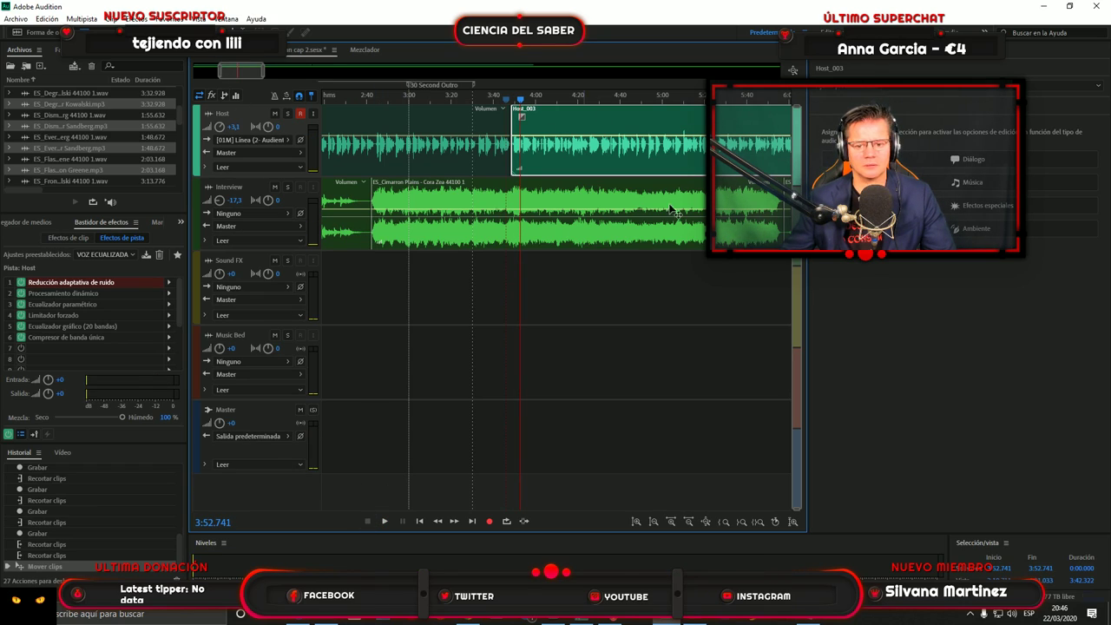
Trim the start of Host_003 to 3:49.257, move it back against the preceding Host clip, and replay the join from 3:46.417.
mouse_move(256, 68)
mouse_down()
mouse_move(263, 74)
mouse_move(242, 78)
mouse_up()
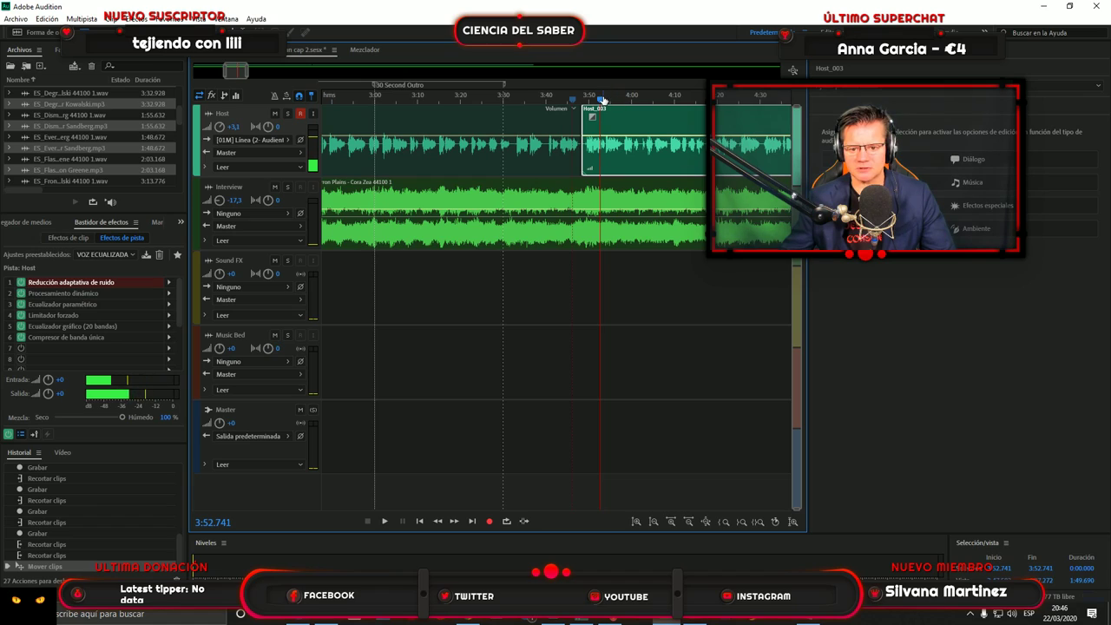
drag(600, 102, 585, 101)
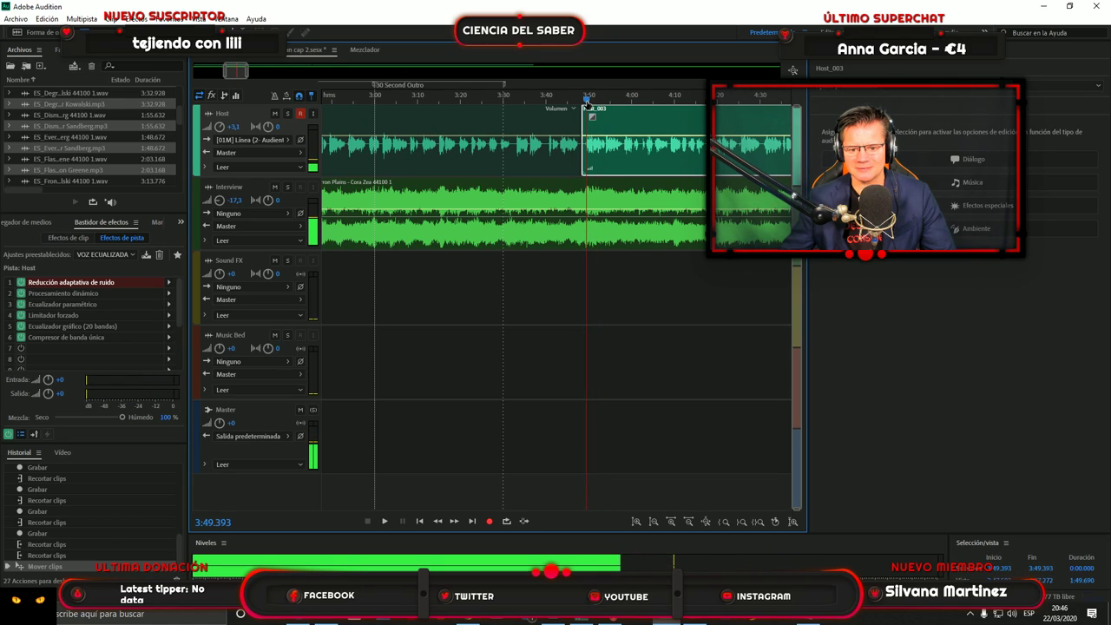
key(space)
drag(582, 166, 586, 165)
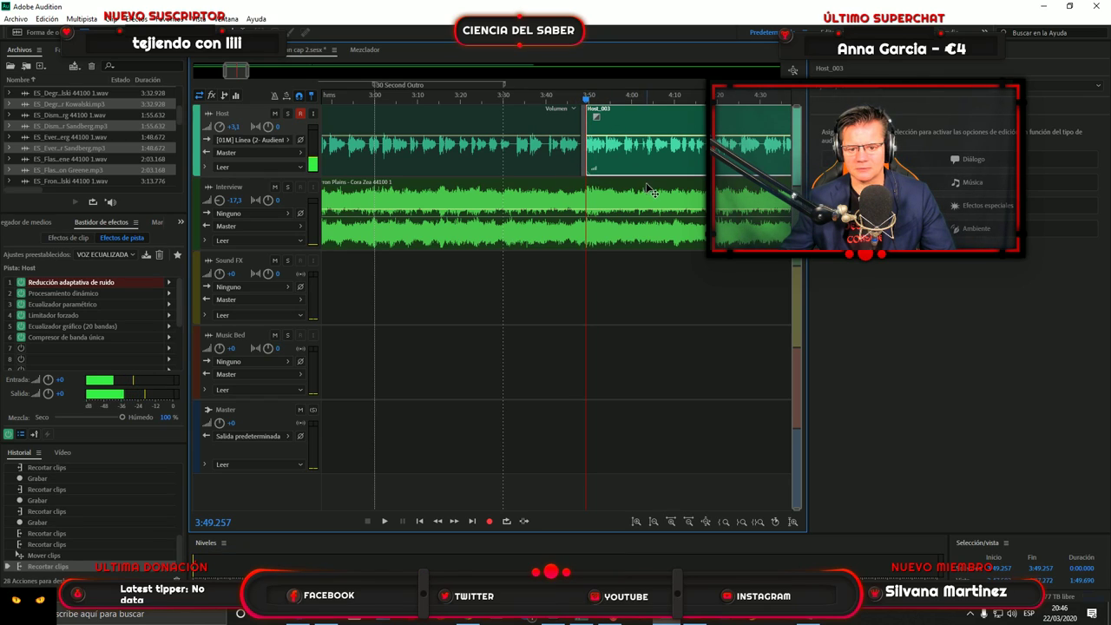
drag(603, 116, 573, 102)
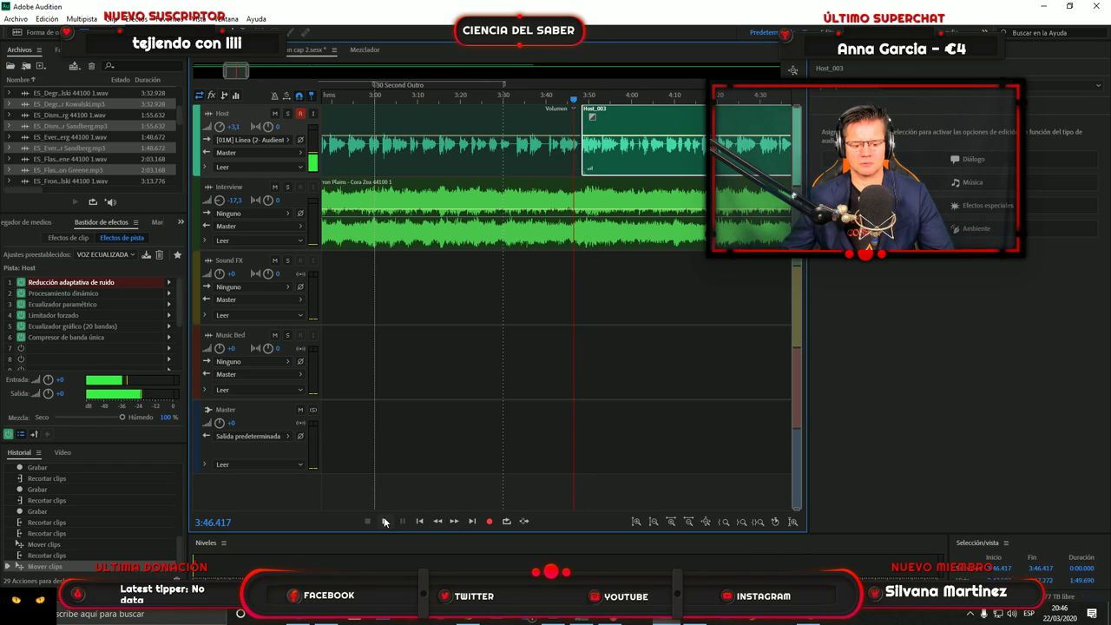
click(384, 521)
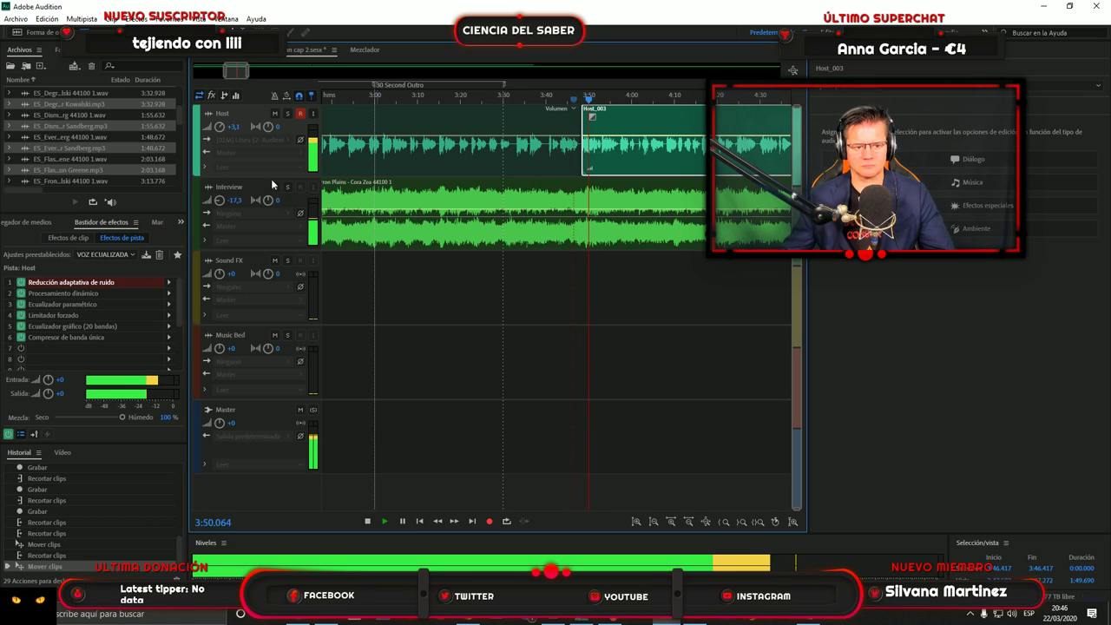
click(367, 521)
Work along the Host track up to Host_008, trimming clip starts and moving the clips back against the preceding ones.
click(791, 112)
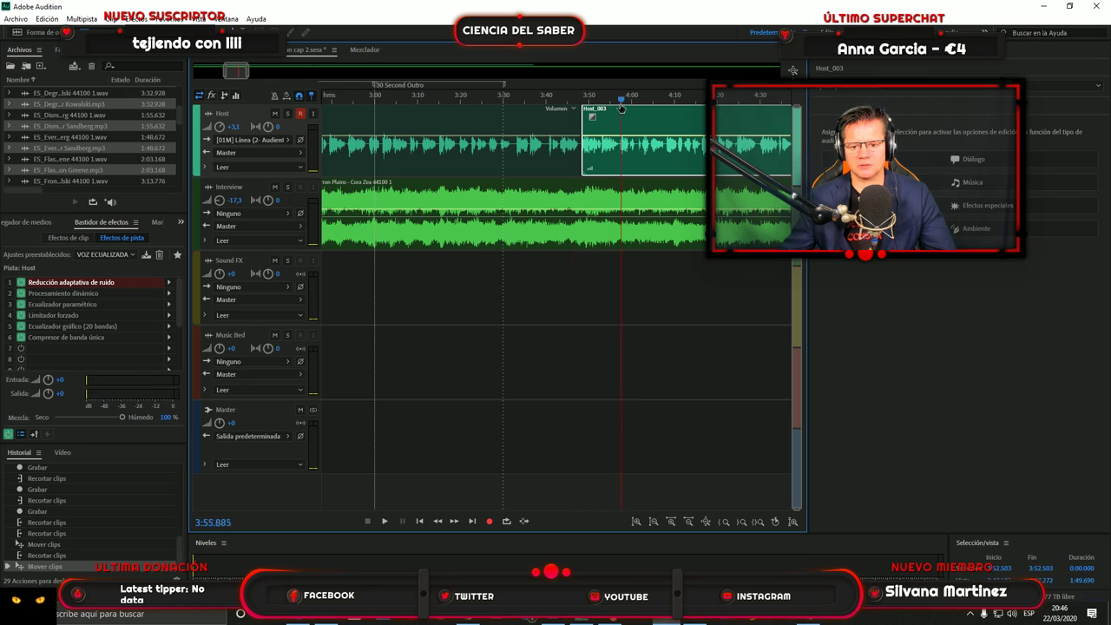
key(space)
drag(804, 115, 523, 161)
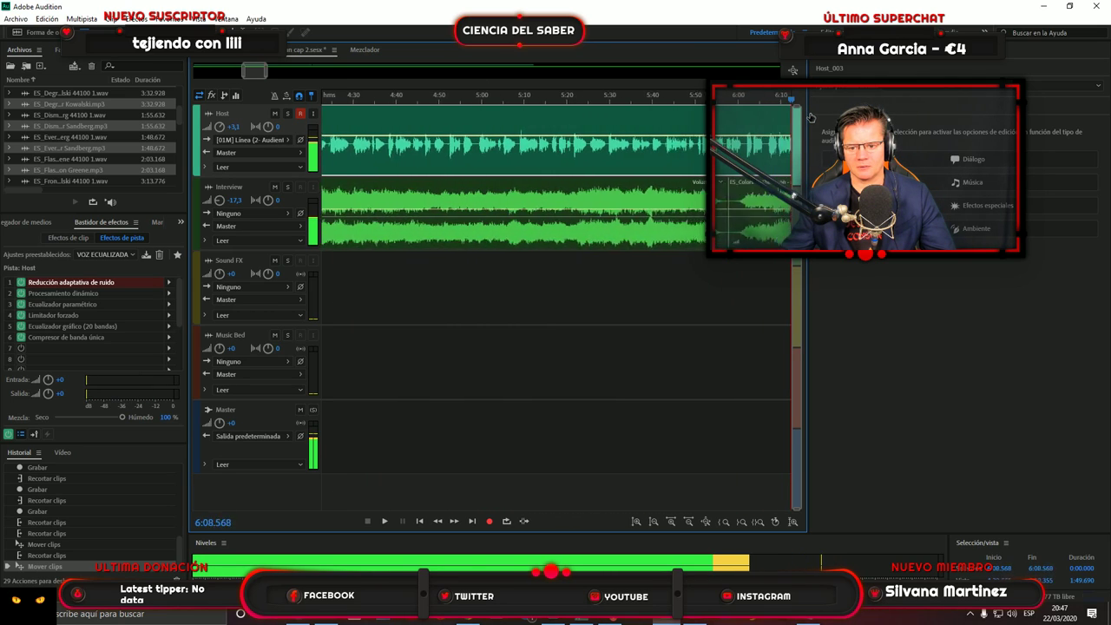
drag(564, 102, 401, 158)
drag(493, 158, 438, 158)
drag(403, 102, 602, 163)
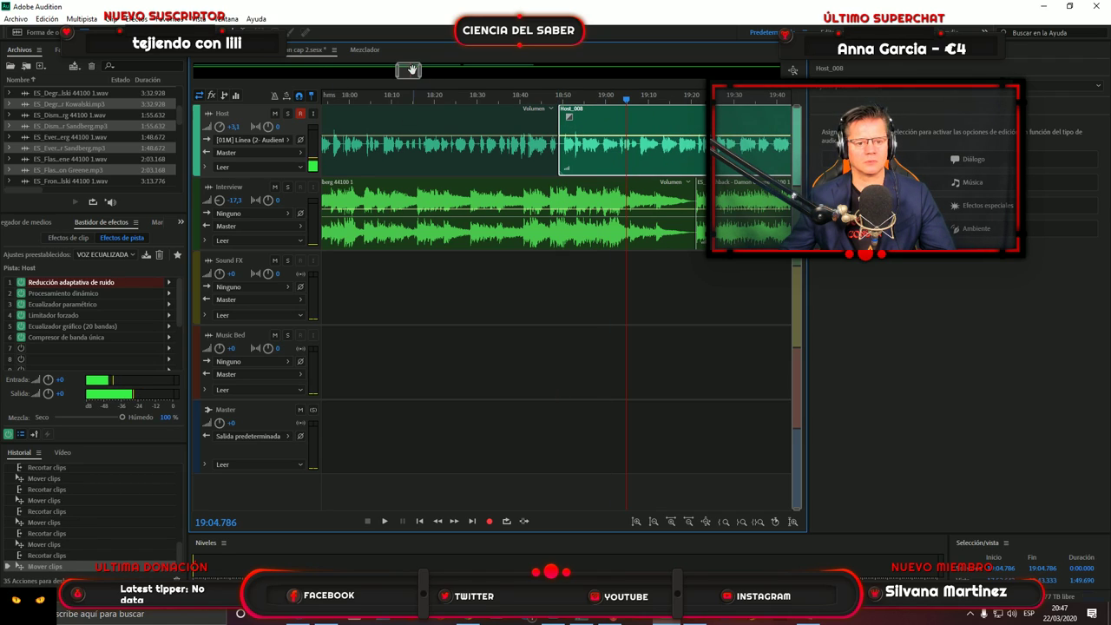
Trim the start of the Host_009 clip to 23:47.311 and move the clip back against the end of Host_008.
drag(408, 70, 411, 70)
drag(575, 102, 605, 108)
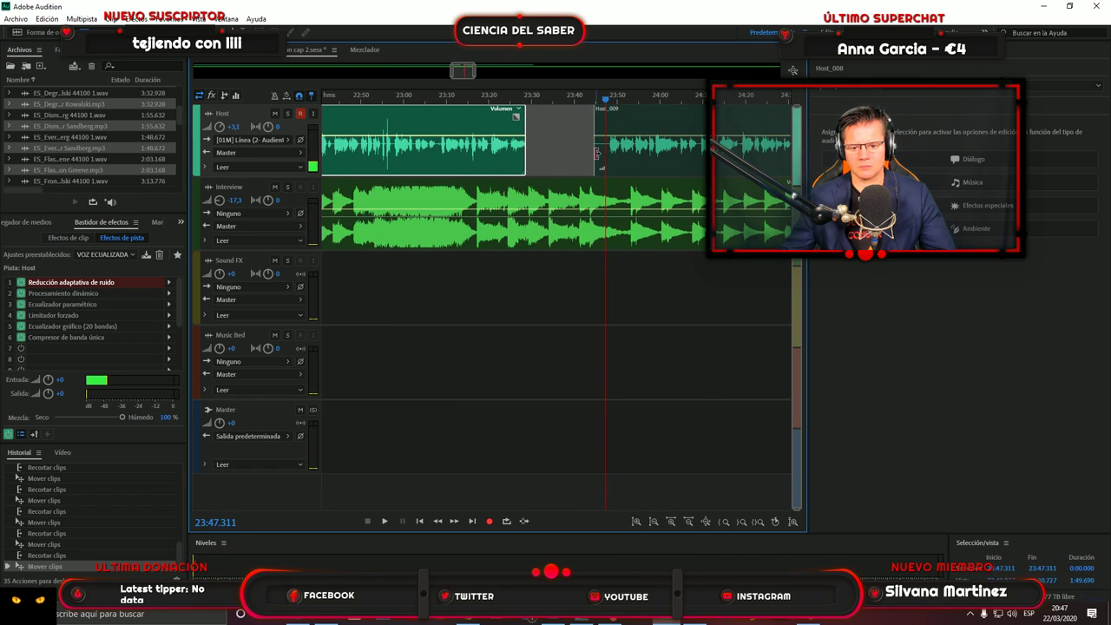
click(599, 155)
drag(642, 165, 565, 164)
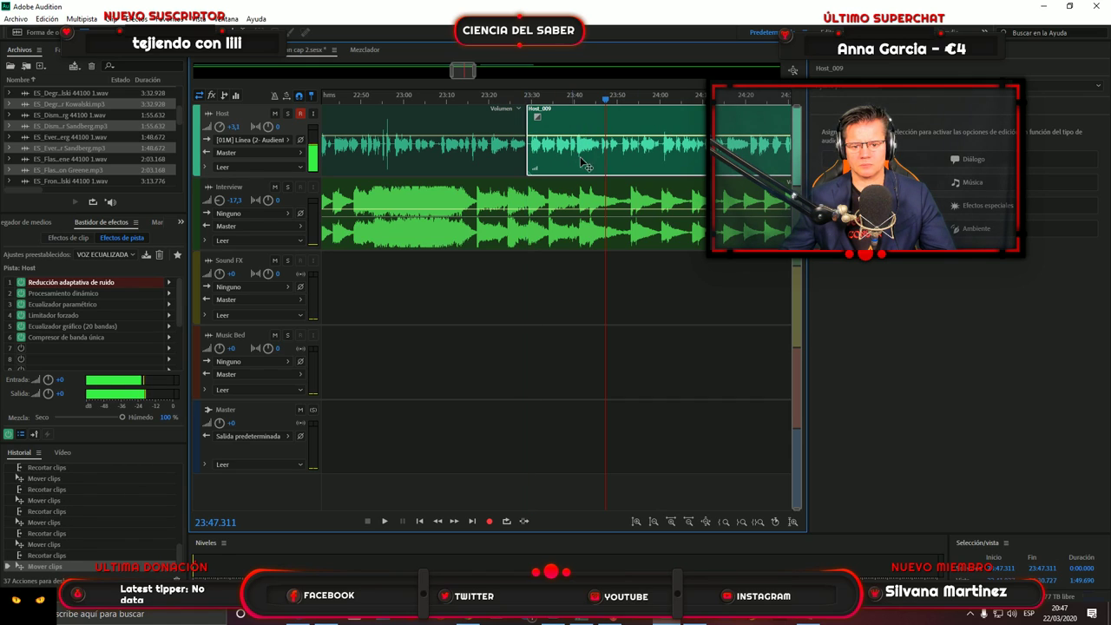
Trim the starts of Host_010 and Host_011, the latter to 26:58.288, and move each clip back against the preceding Host clip.
drag(605, 102, 637, 171)
drag(696, 93, 816, 114)
click(647, 121)
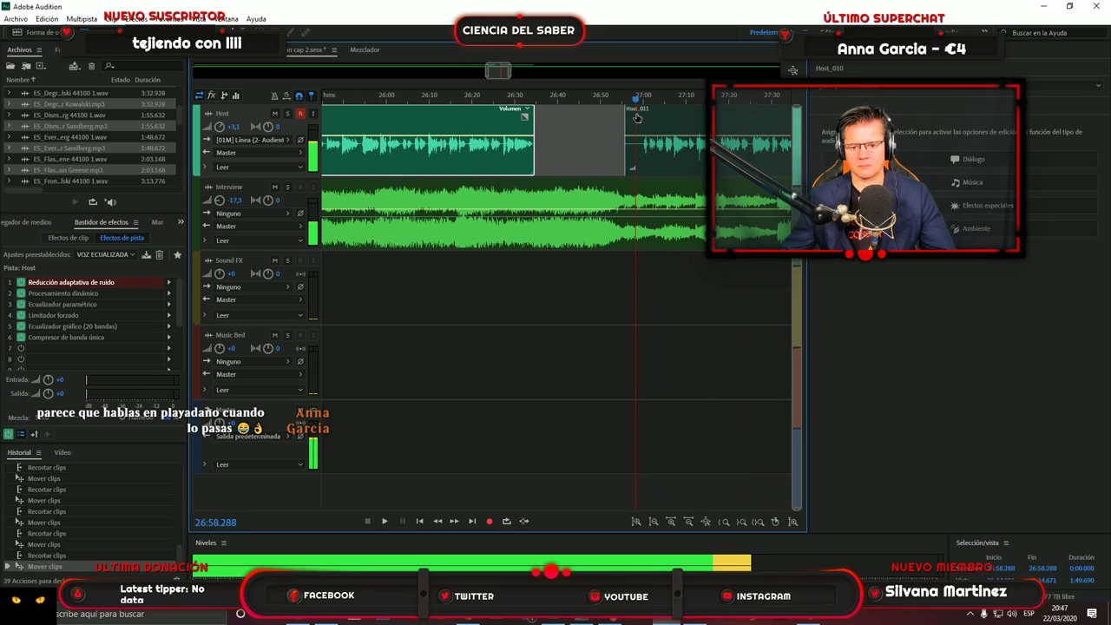
drag(625, 159, 573, 166)
Play the end of the narration from 29:21.792 and trim the end of the last Host clip back to 29:26.555.
drag(640, 104, 619, 120)
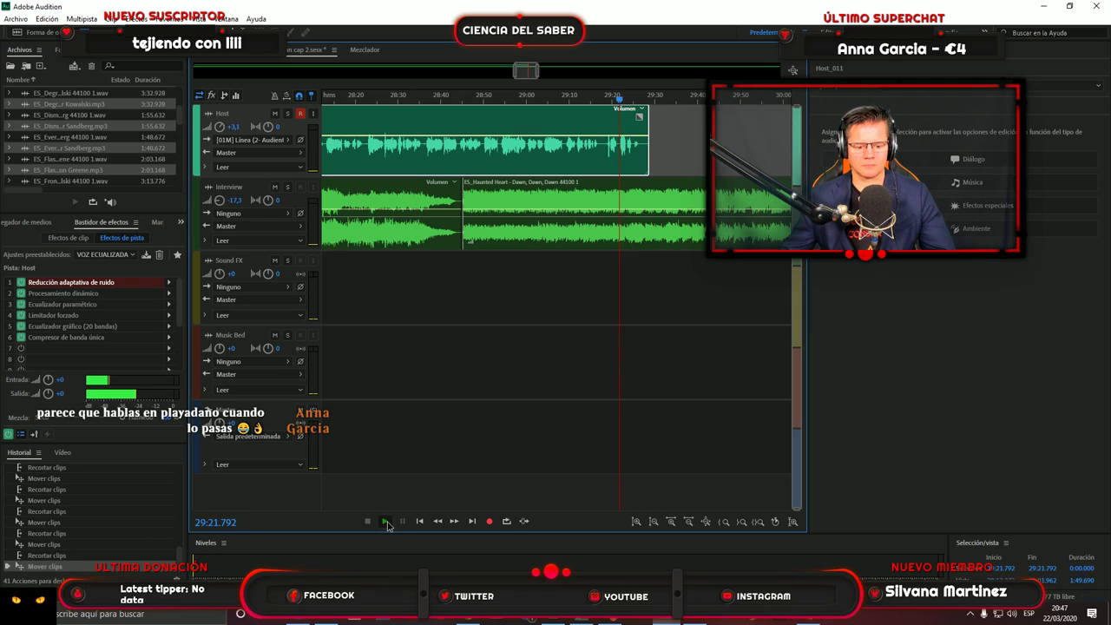
key(space)
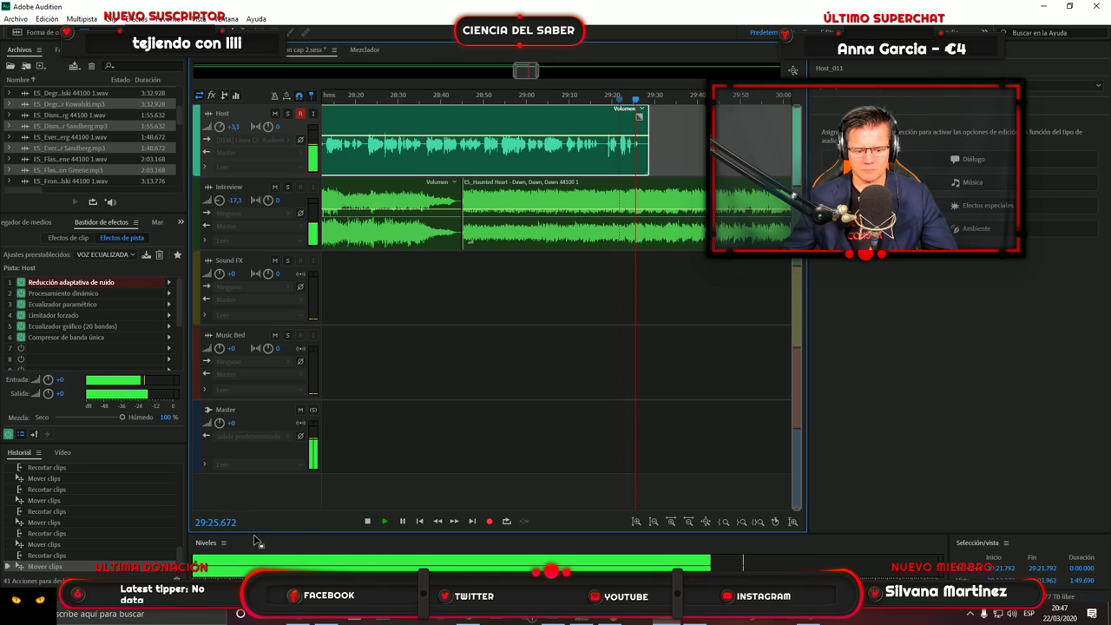
click(367, 522)
drag(651, 171, 643, 177)
Delete the Haunted Heart, Frozen Tears, Here_Now and If music clips from the Interview track.
right_click(695, 249)
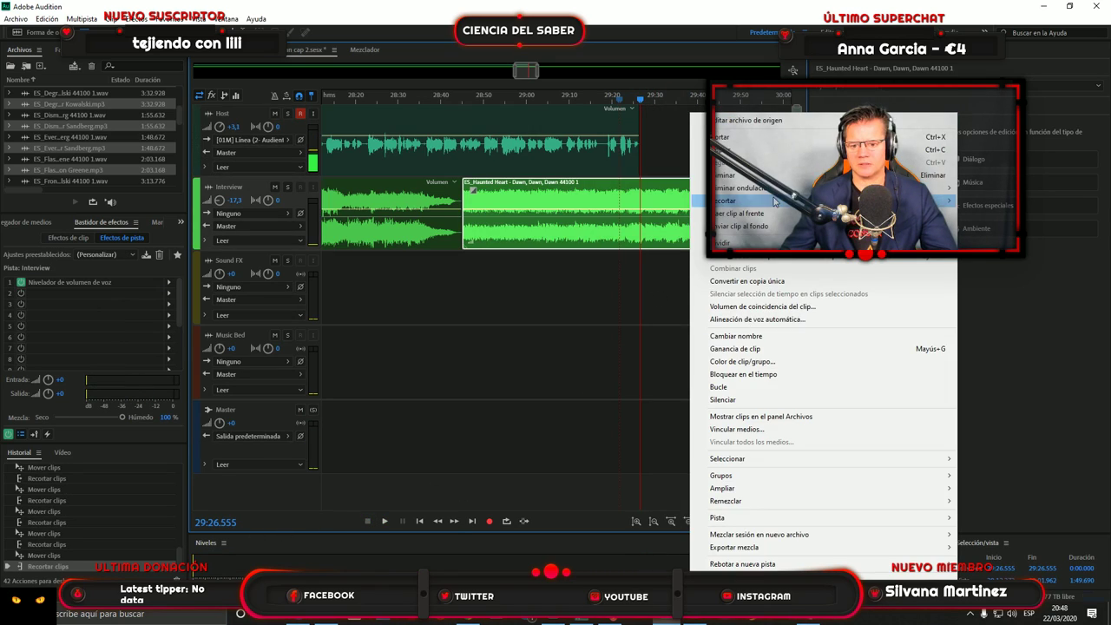
click(733, 176)
right_click(408, 232)
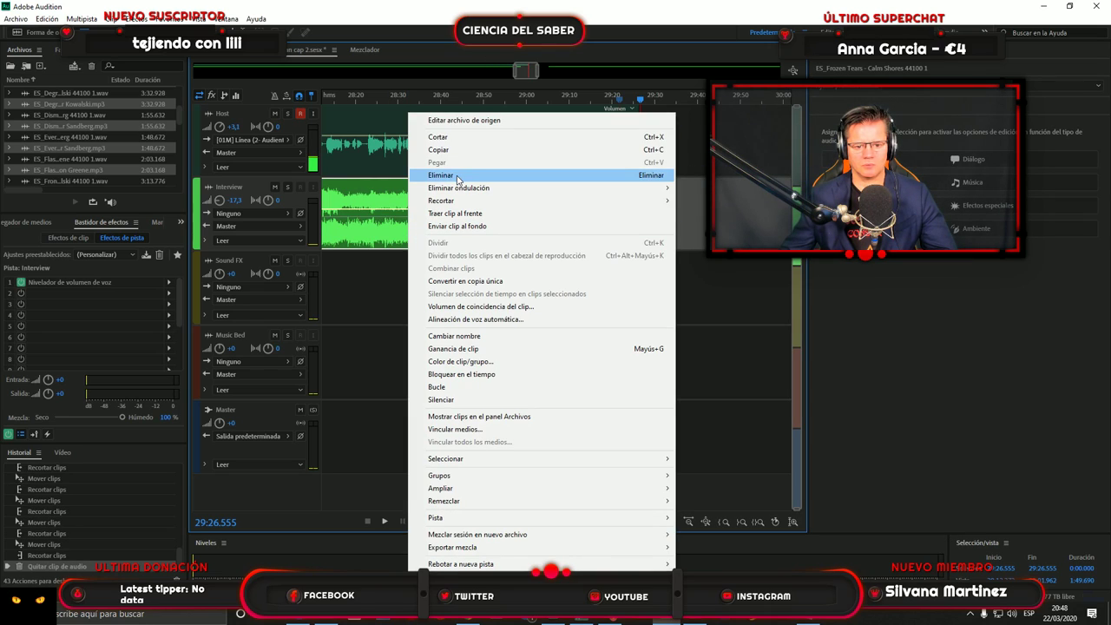
click(486, 175)
drag(535, 73, 630, 72)
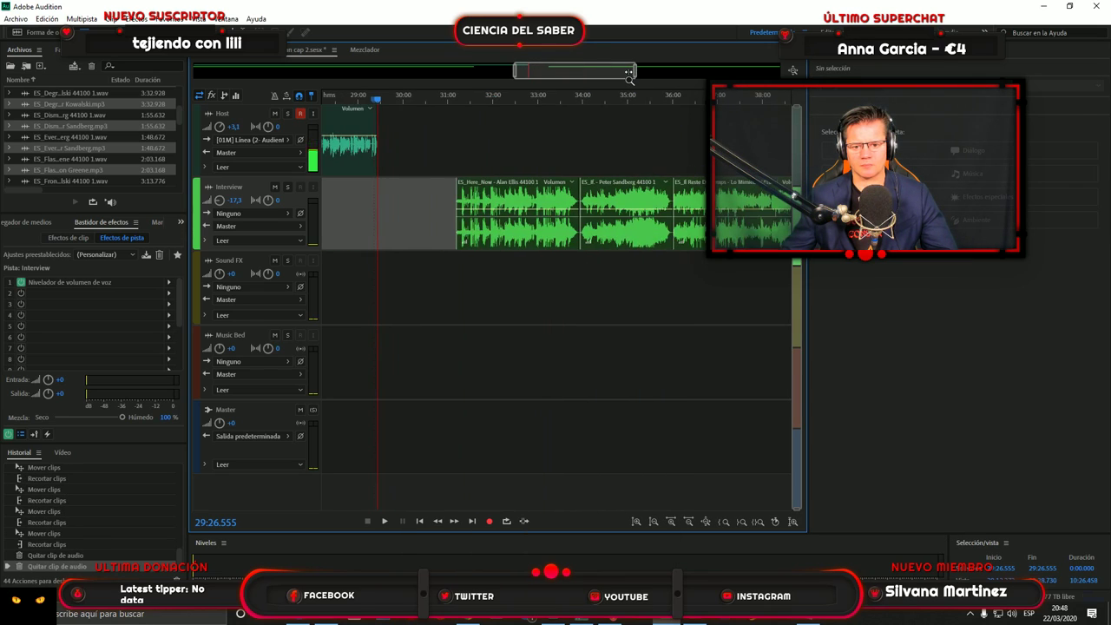
right_click(552, 244)
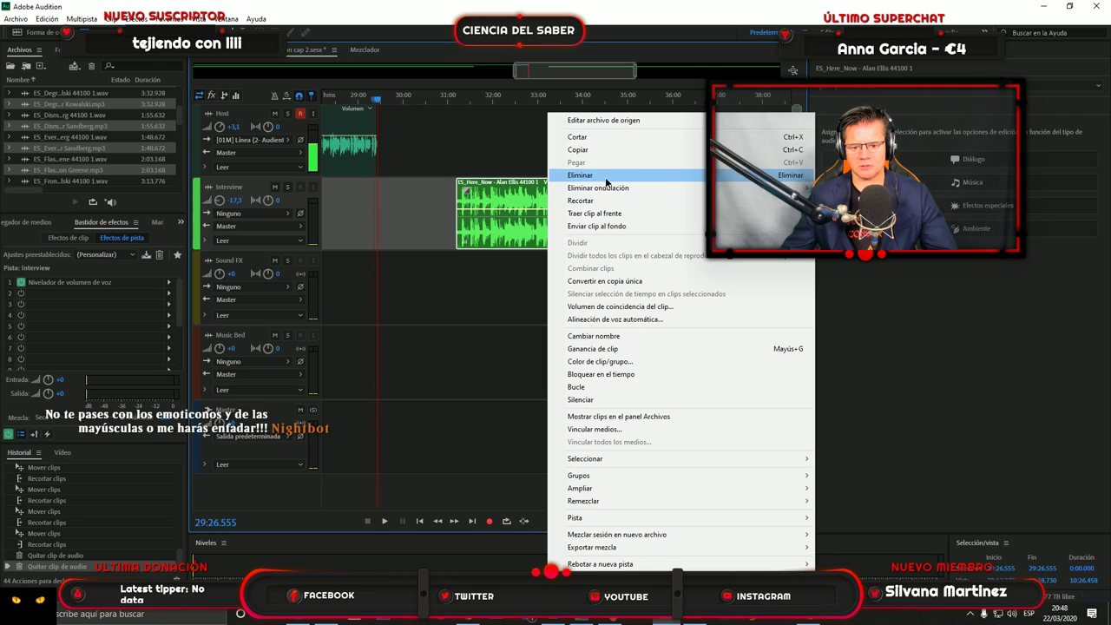
click(572, 176)
right_click(644, 245)
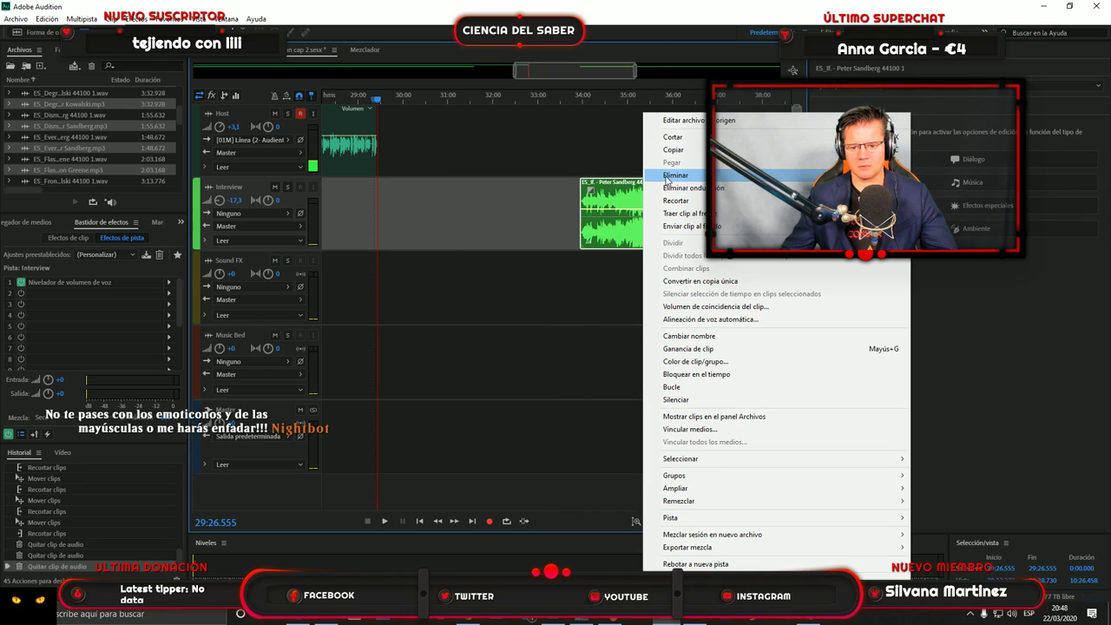
click(661, 175)
Delete the Infinite Possibilities and Inside the Fog clips and other individual music clips further along the Interview track.
drag(595, 63, 703, 66)
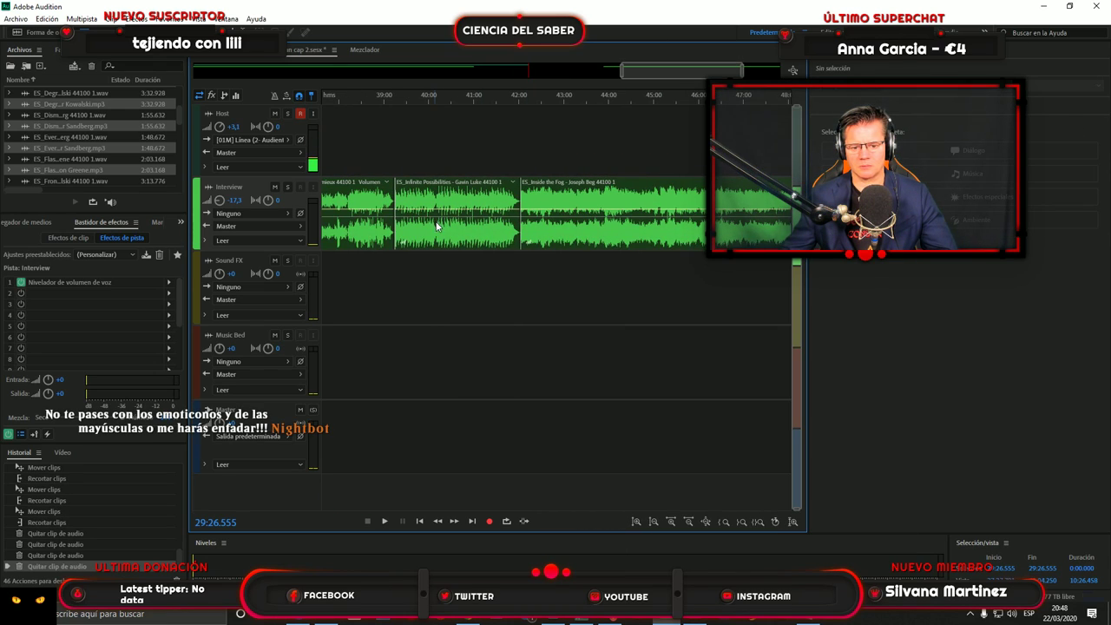
right_click(435, 226)
click(460, 175)
right_click(627, 224)
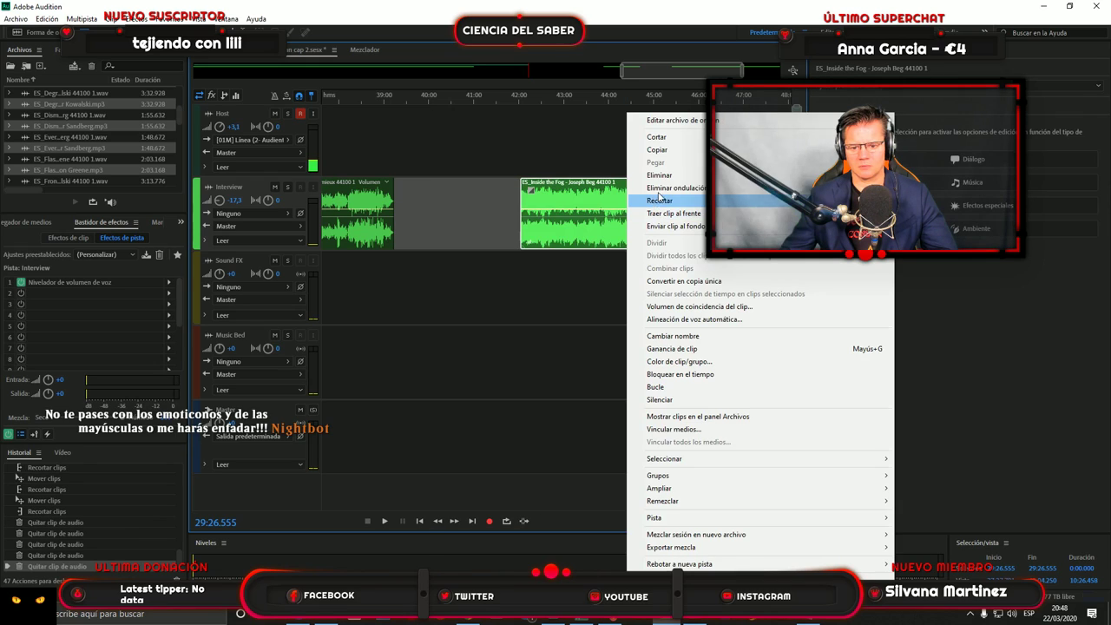
click(661, 175)
drag(729, 73, 768, 76)
right_click(729, 245)
click(781, 174)
drag(727, 72, 464, 73)
right_click(597, 241)
click(632, 174)
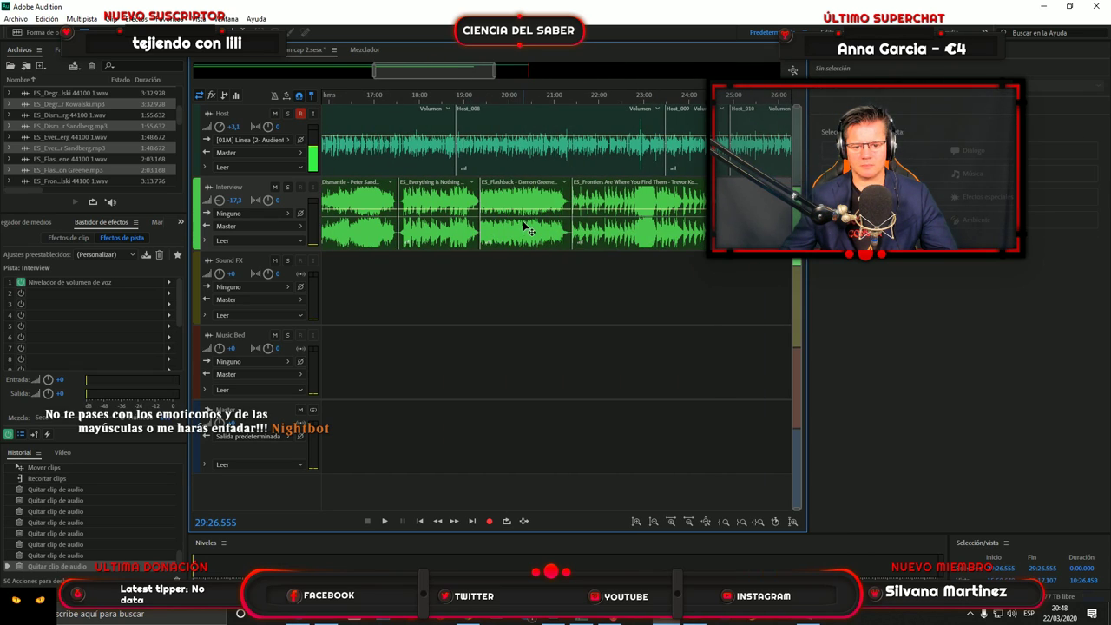
Select the remaining music clips on the Interview track in groups and delete them back to the session start.
right_click(525, 229)
click(557, 305)
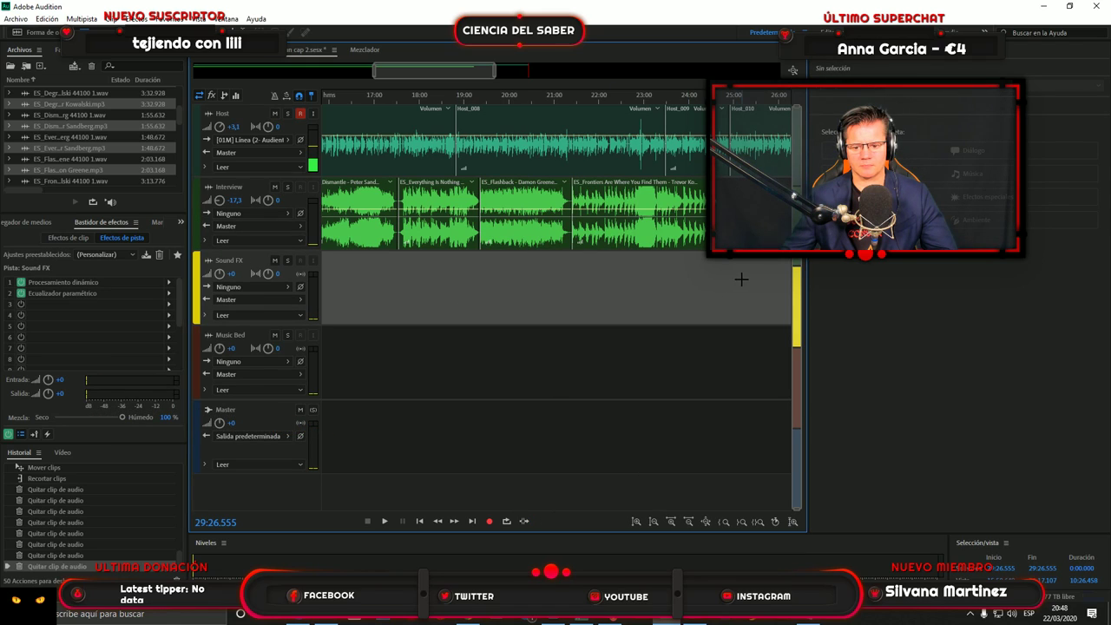
drag(737, 225, 356, 238)
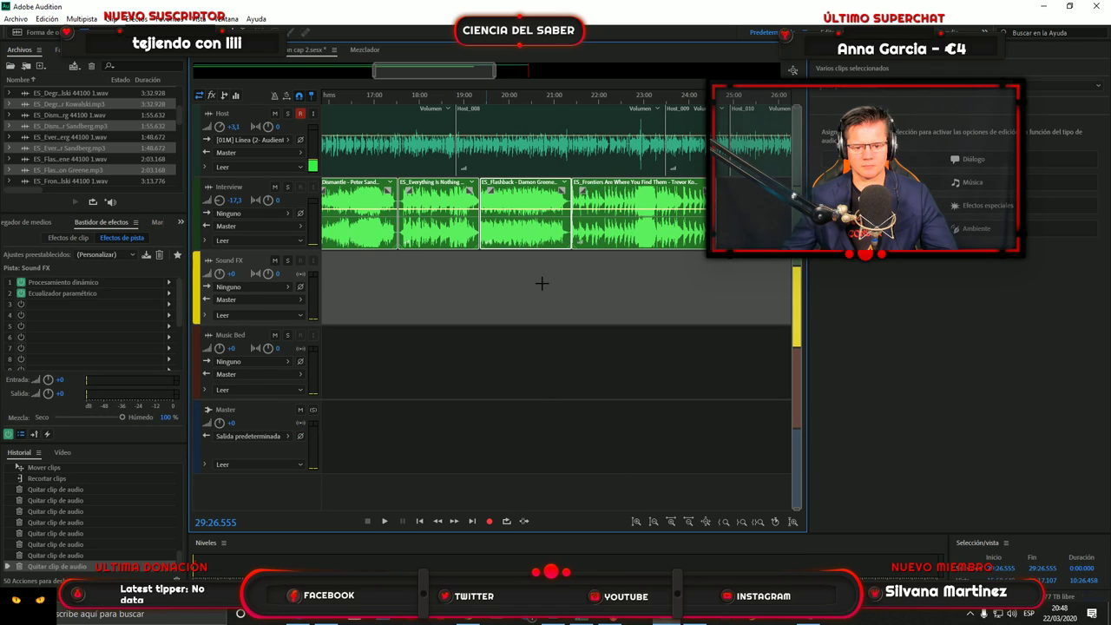
right_click(566, 243)
drag(442, 71, 339, 72)
click(696, 301)
drag(697, 301, 484, 253)
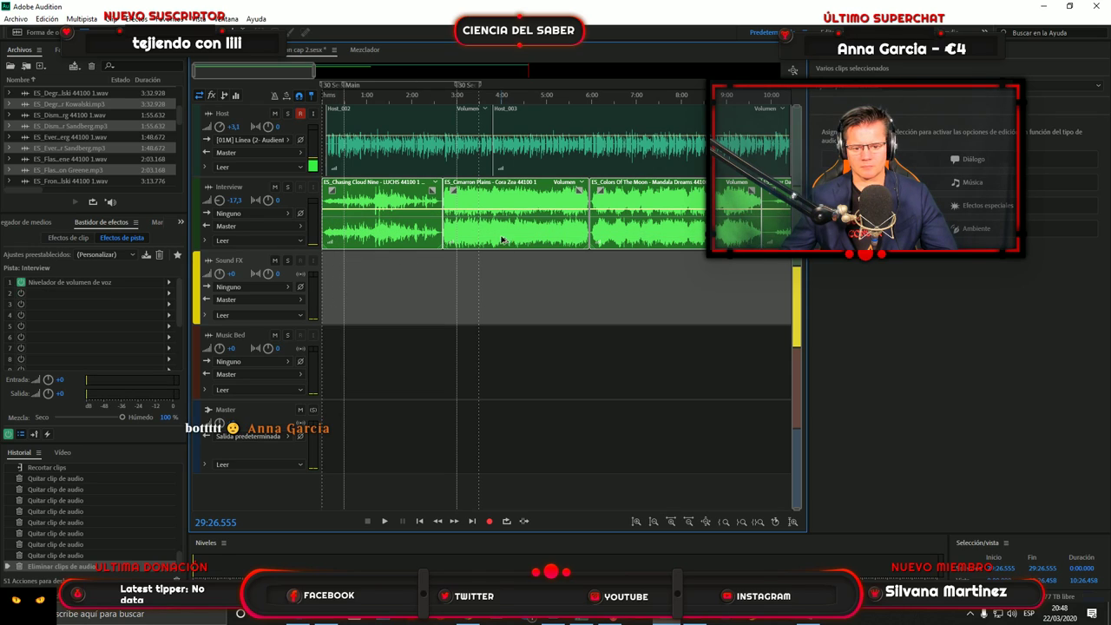
right_click(508, 240)
click(538, 179)
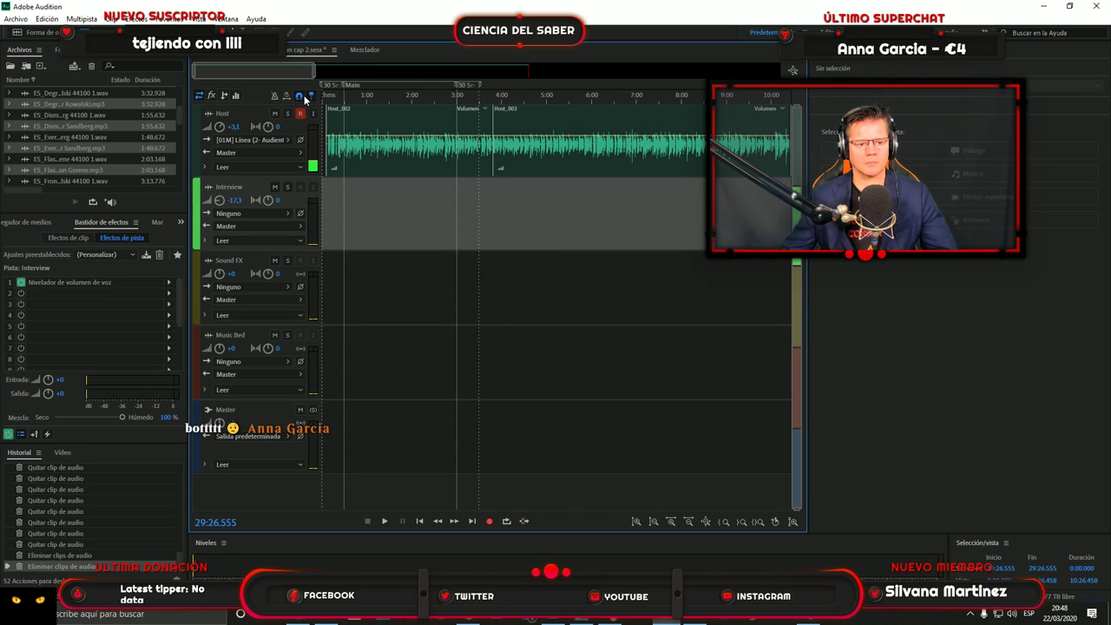
Check the end of the narration, return the playhead to 0:00.000, and open the multitrack mixdown export for the entire session.
drag(252, 70, 564, 71)
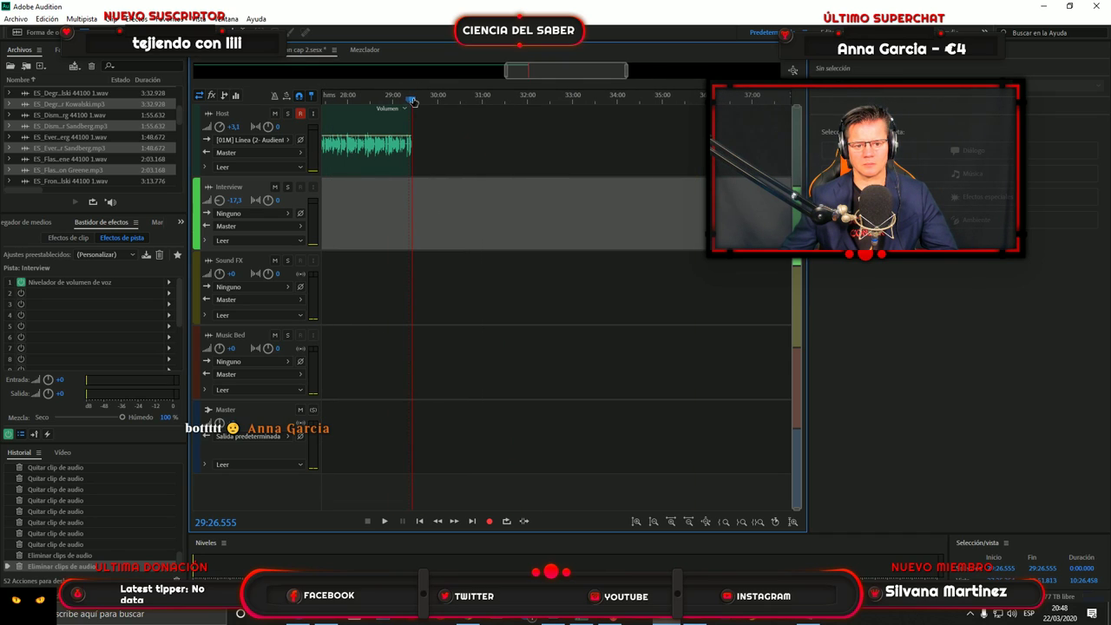
key(Home)
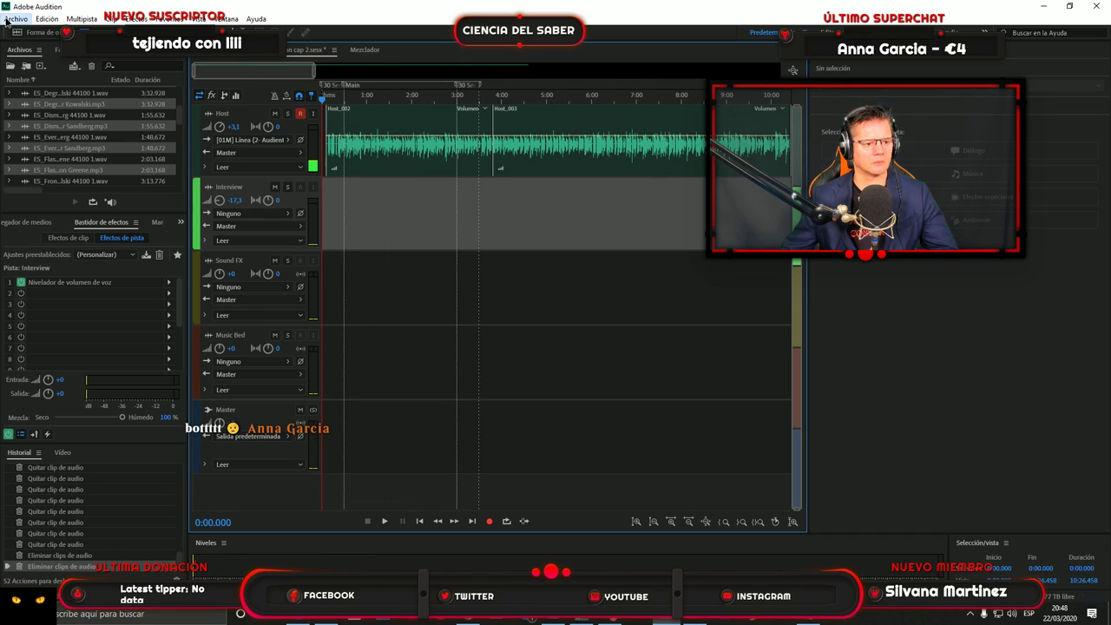
click(16, 18)
mouse_move(31, 244)
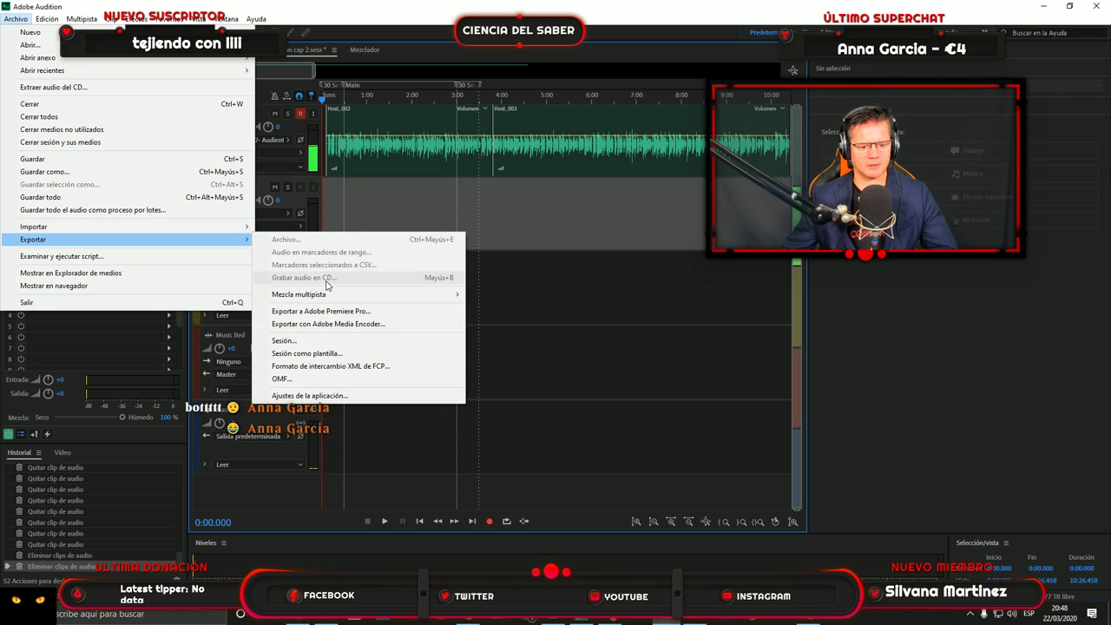
mouse_move(451, 295)
click(566, 305)
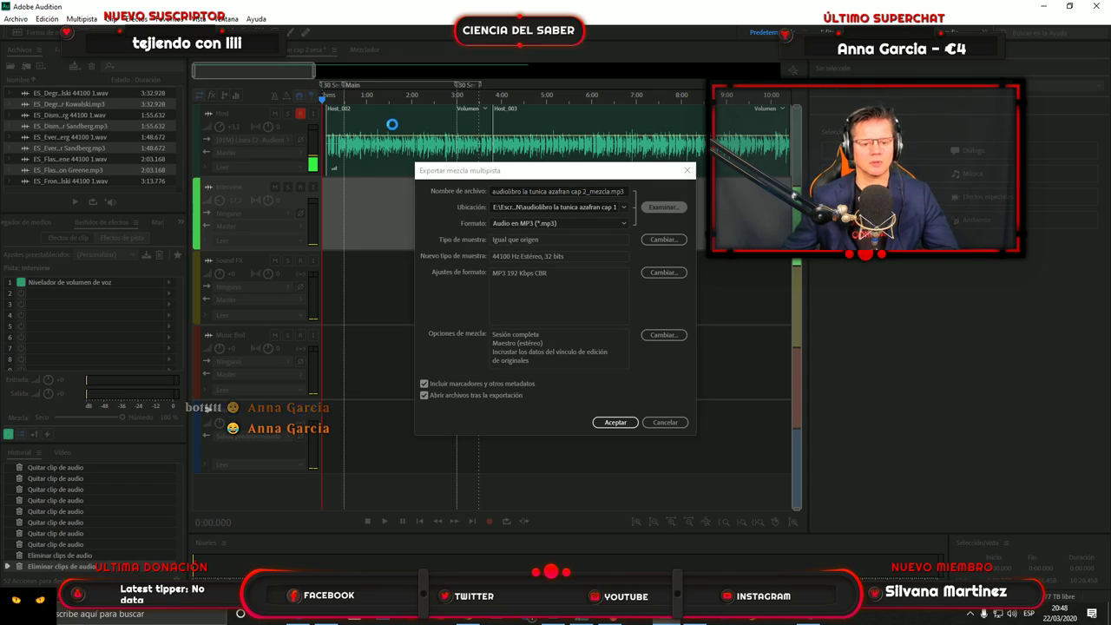
Set the export location to the "audiolibro la tunica azafran cap 2" folder inside AUDIOLIBRO LA TUNICA AZAFRAN on drive E.
click(663, 207)
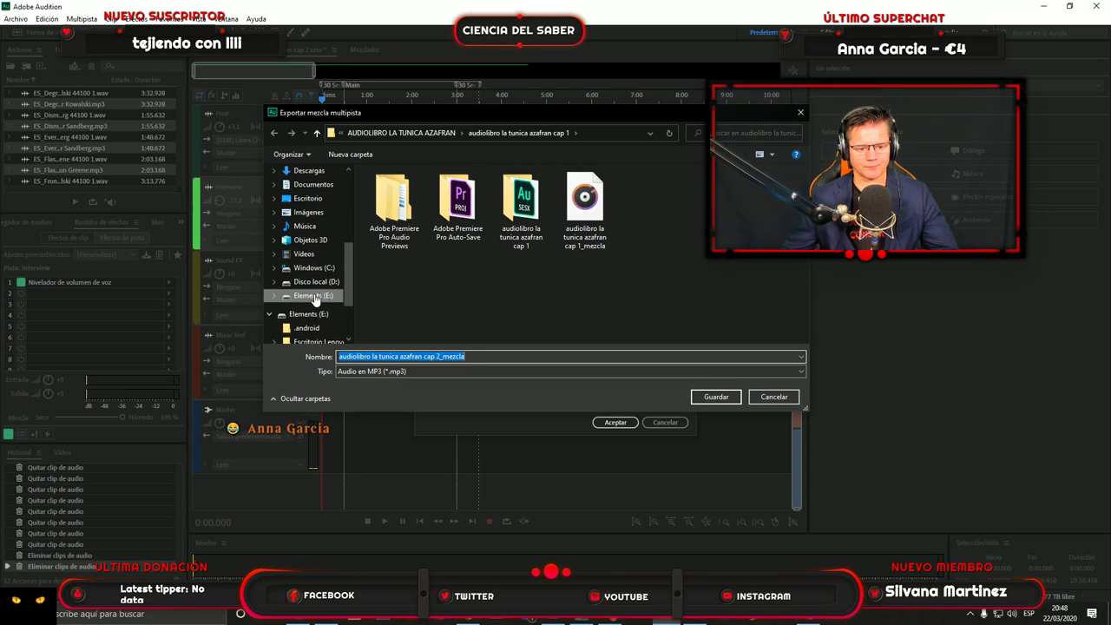
click(300, 296)
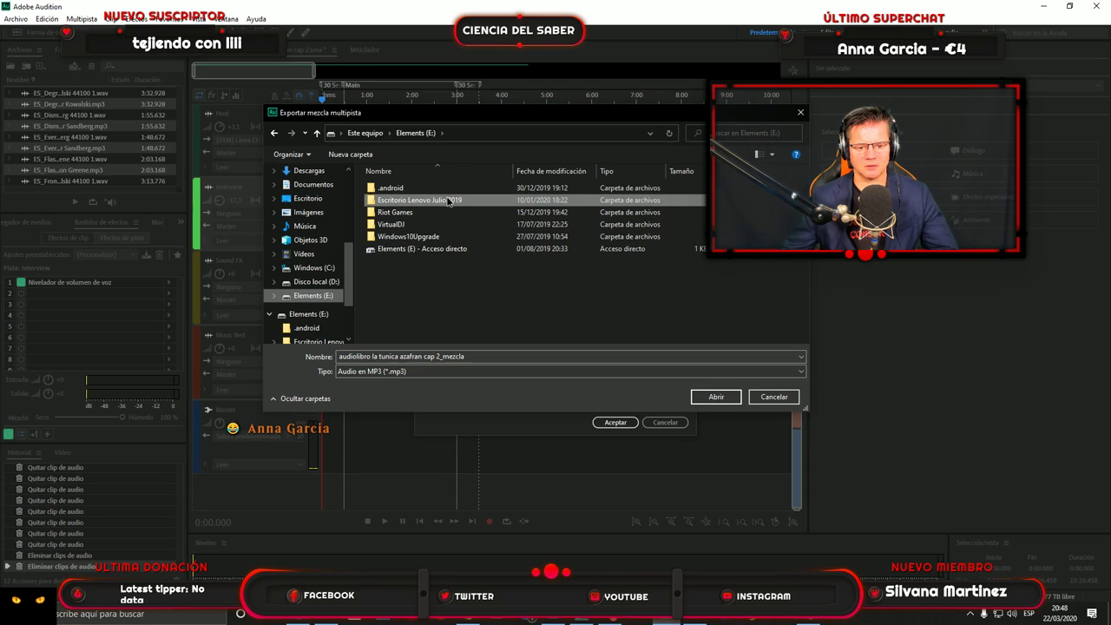
double_click(450, 200)
double_click(427, 201)
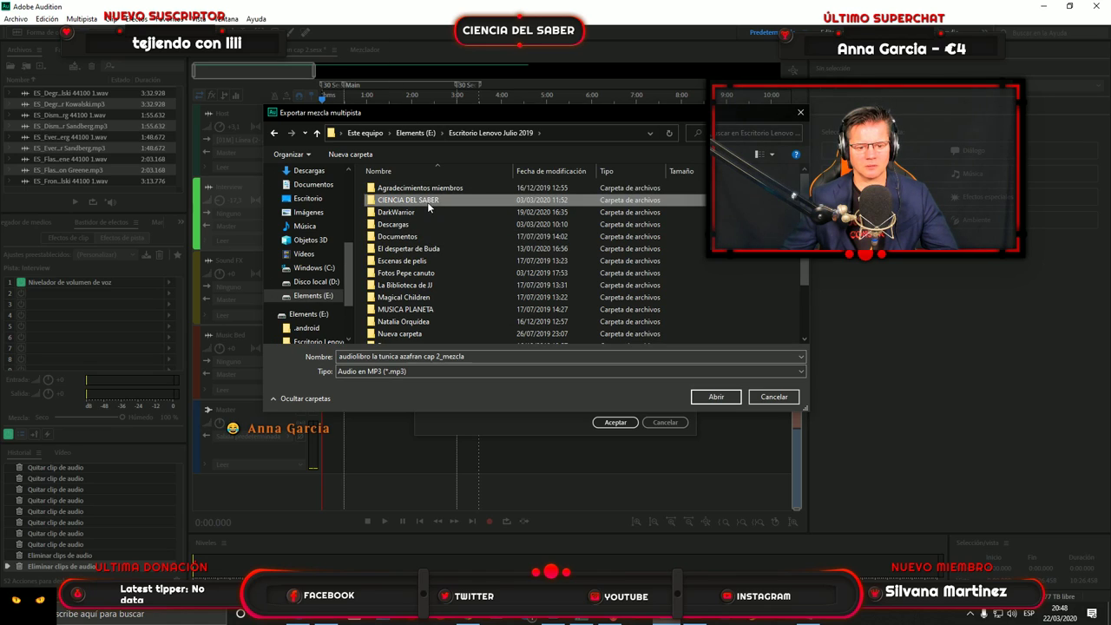
scroll(451, 261, down, 10)
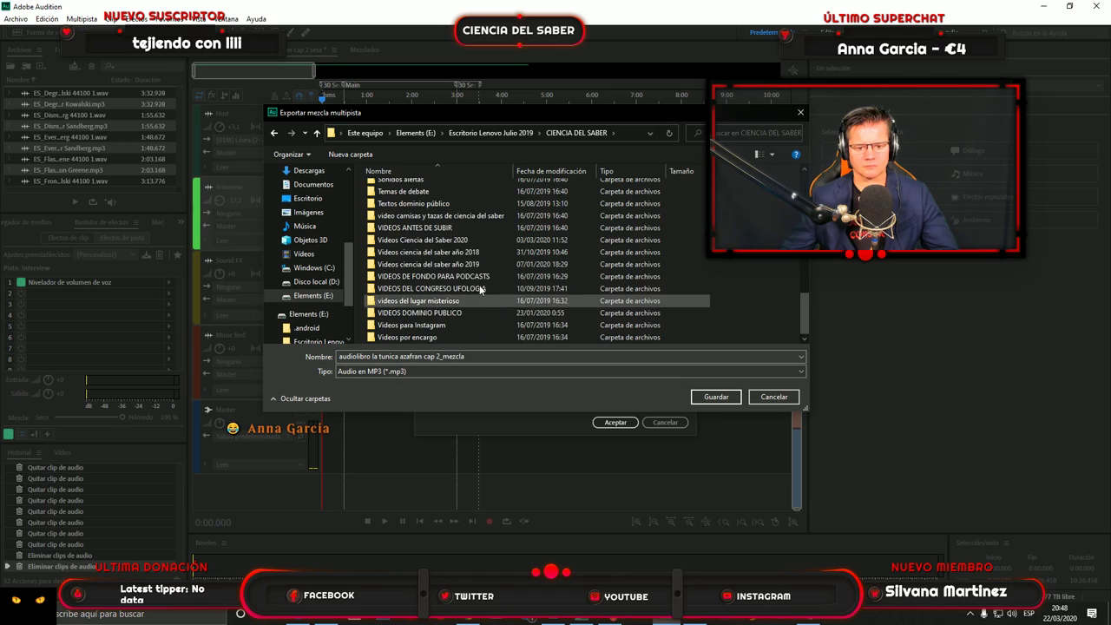
double_click(423, 288)
double_click(475, 204)
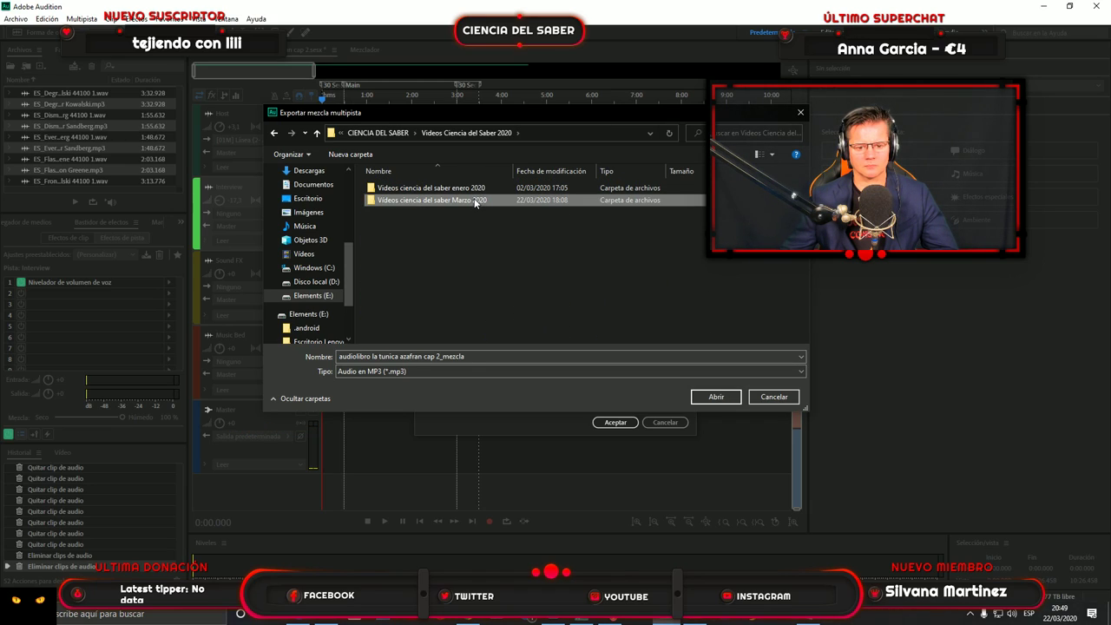
double_click(470, 189)
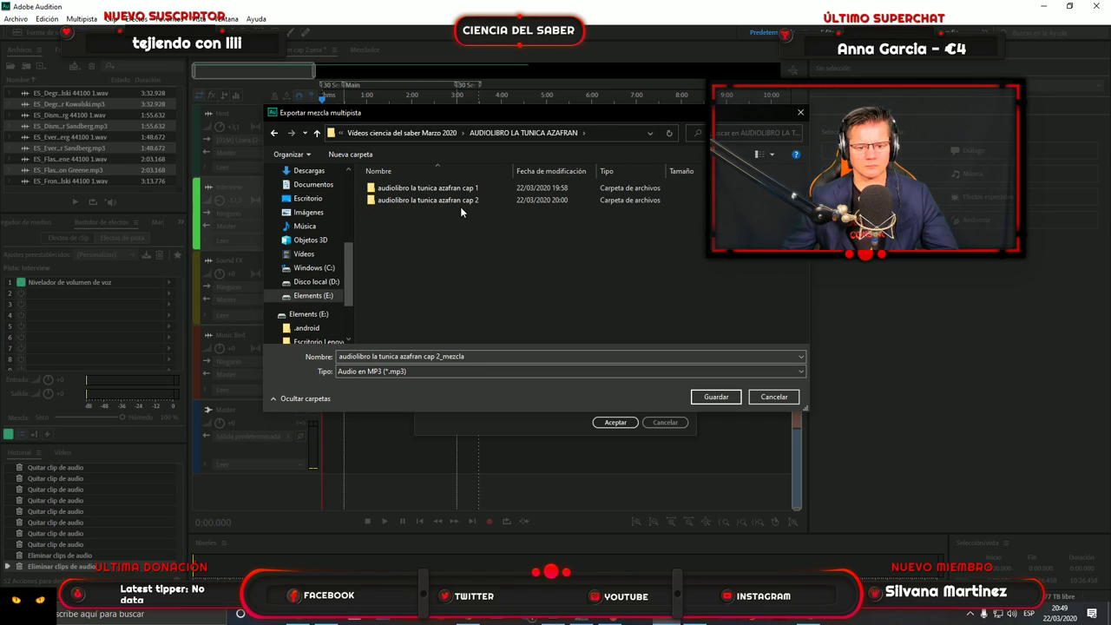
click(460, 200)
click(715, 397)
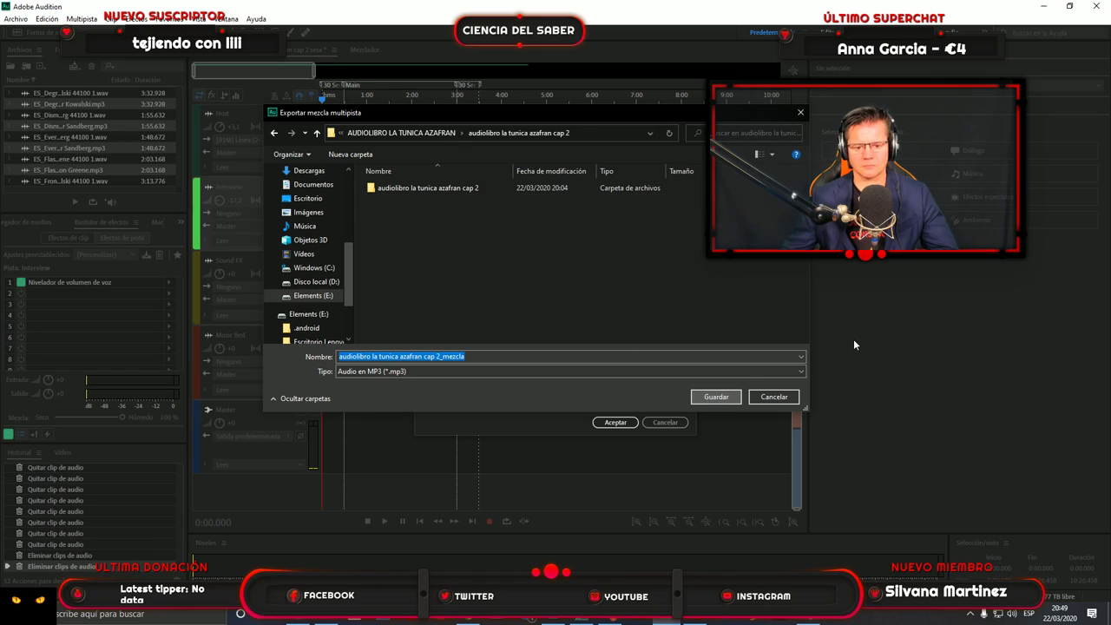
click(715, 396)
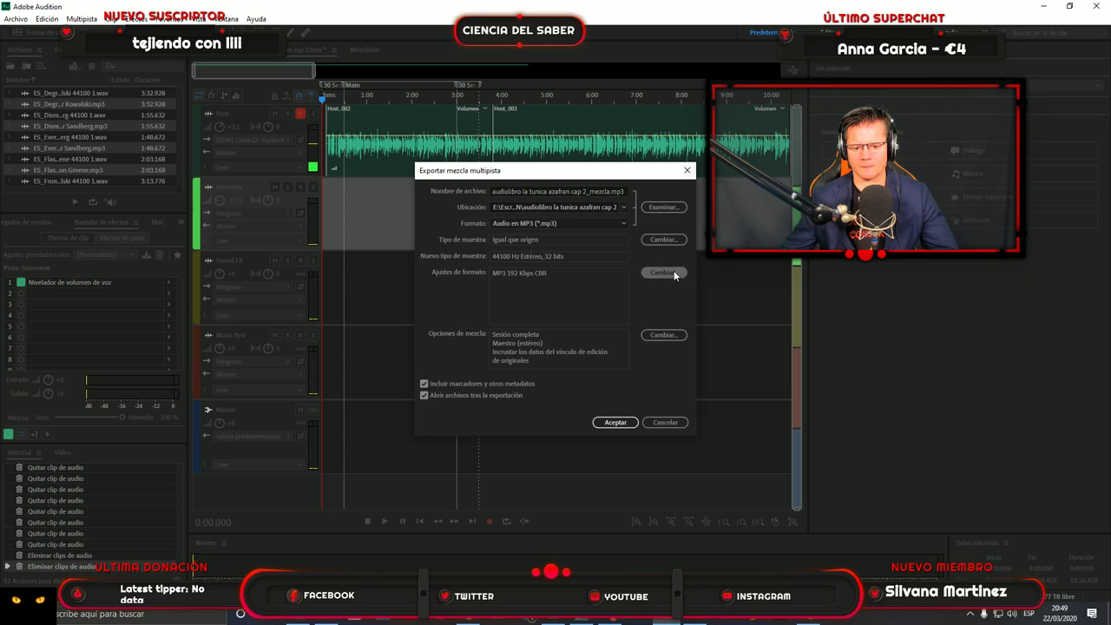
Set the MP3 bit rate to 320 Kbps (44100 Hz) and export the multitrack mixdown.
click(663, 272)
click(640, 305)
click(558, 405)
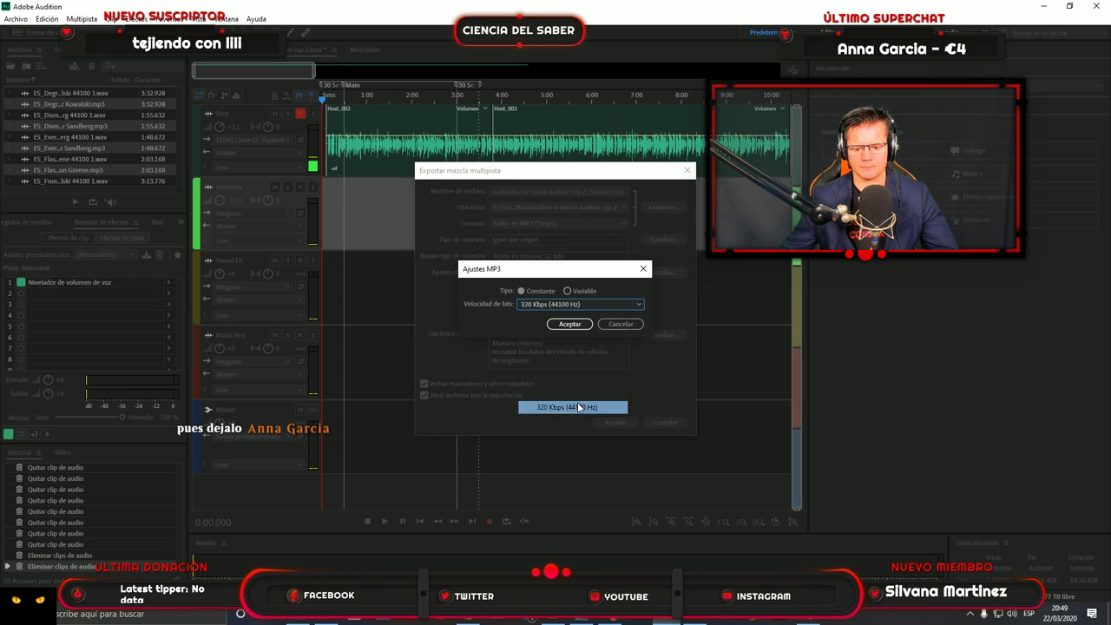
click(566, 328)
click(615, 423)
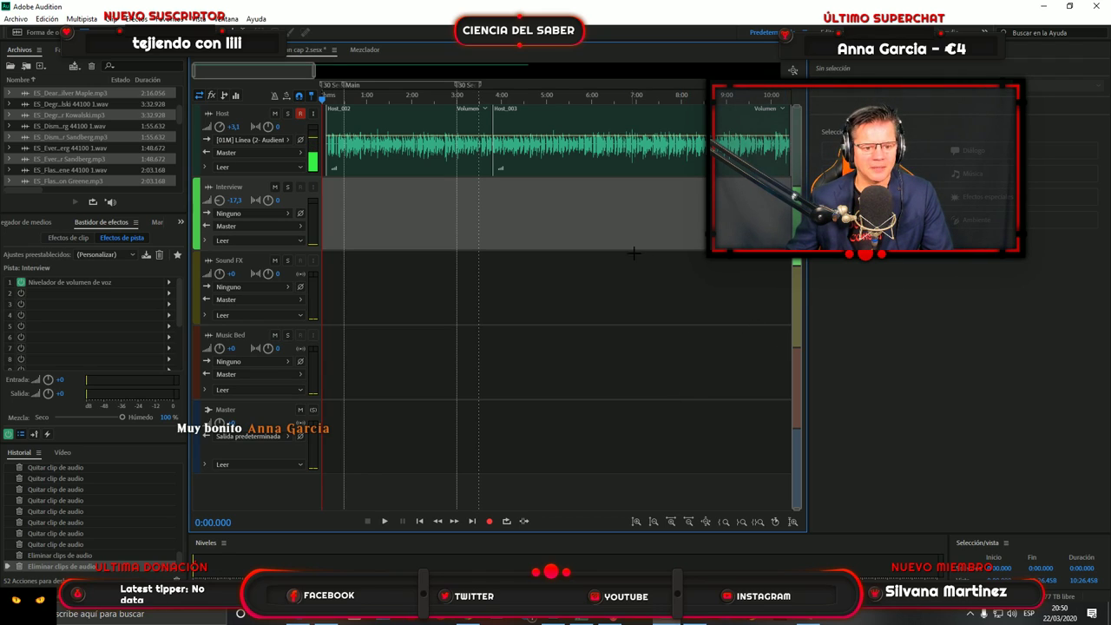
Save the session and switch to La-Tunica-Azafran.pdf in the browser to look over the start of chapter three.
click(16, 18)
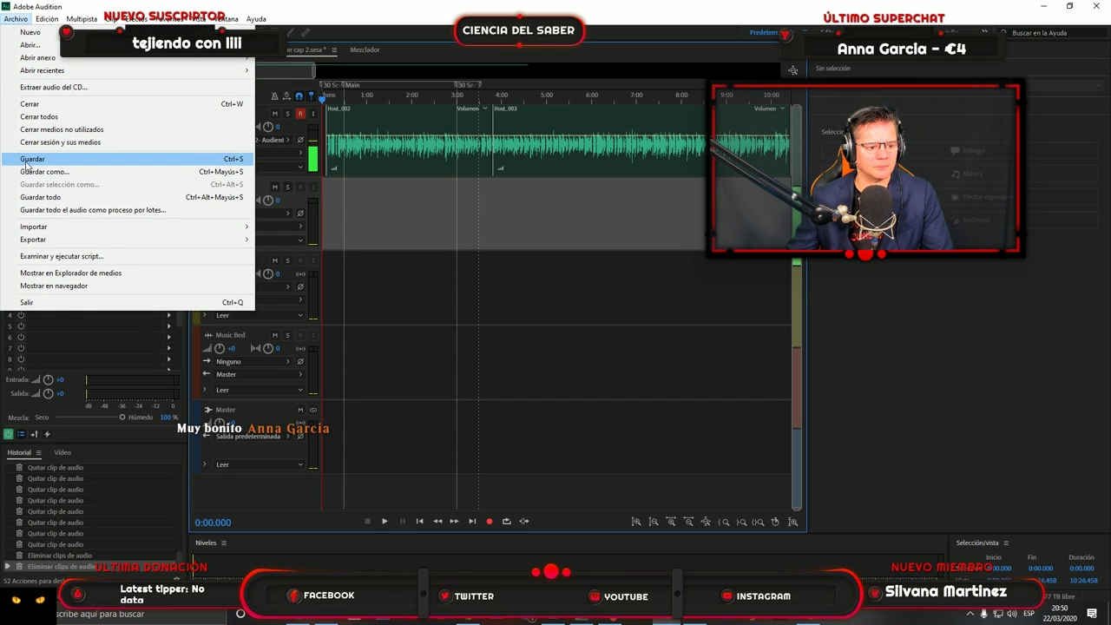
click(29, 162)
click(1042, 7)
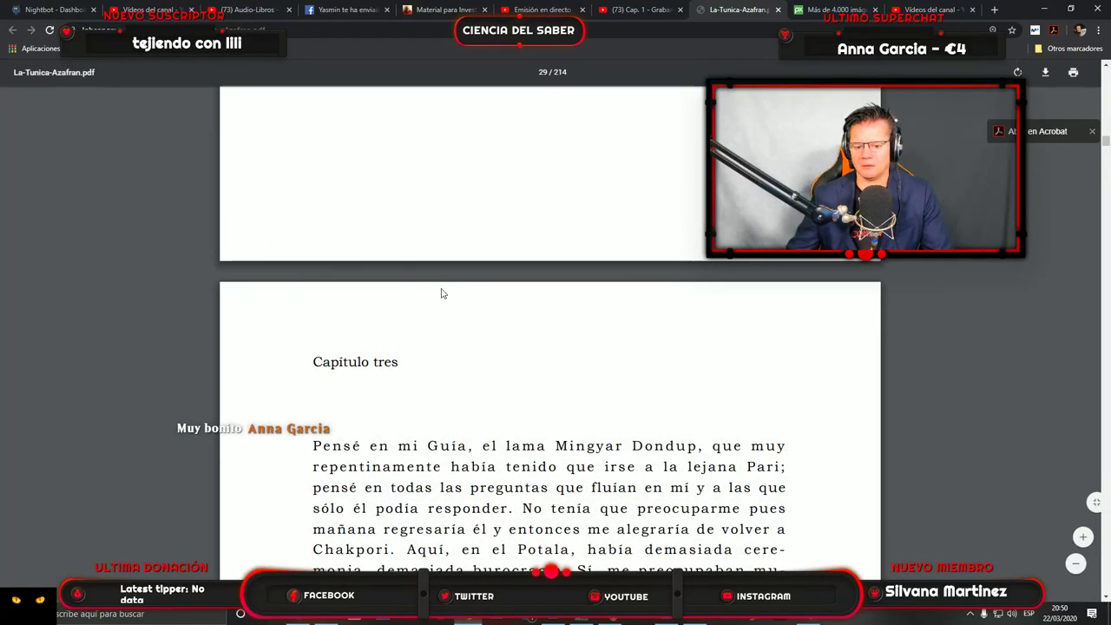
scroll(474, 388, down, 1)
scroll(474, 388, down, 3)
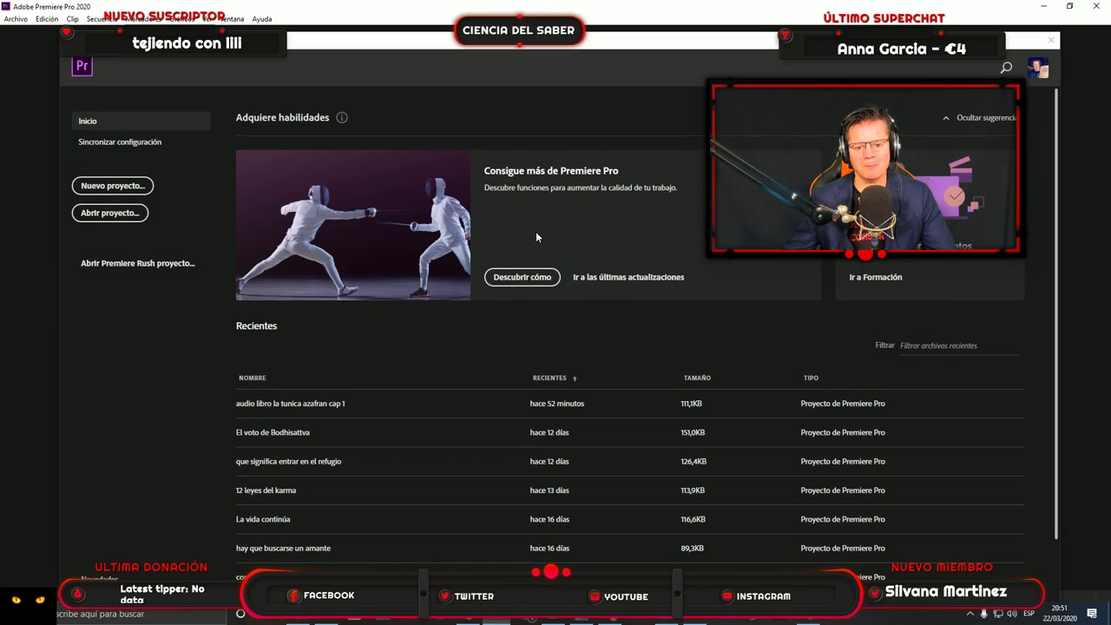
Start a new project and name it "audiolibro la tunica azafran cap 2".
click(112, 185)
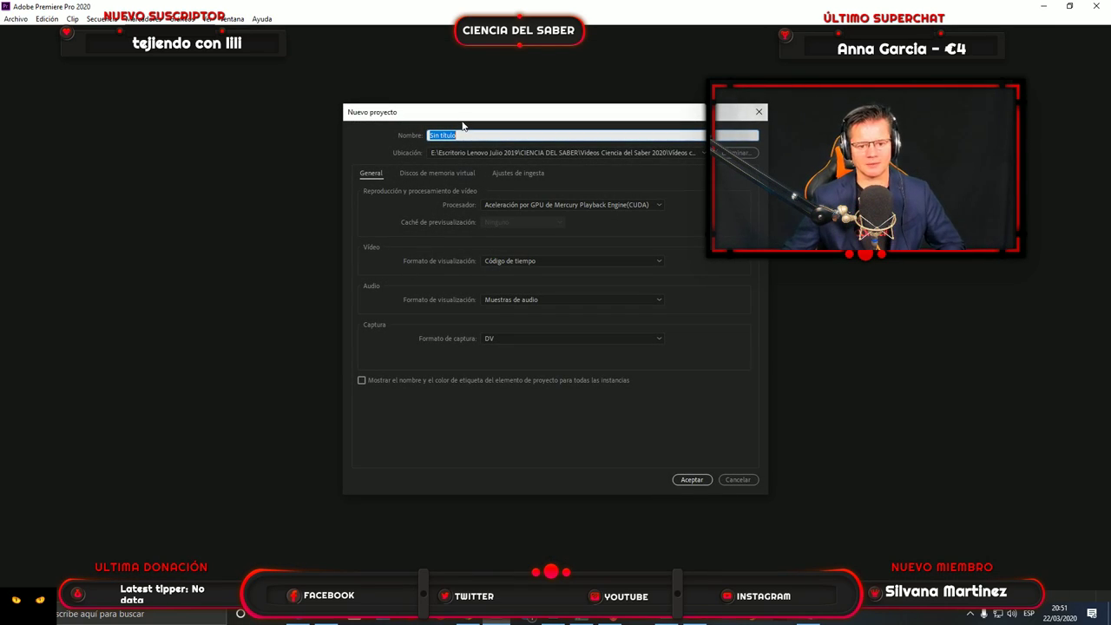
text(audiolibro la tunica azafran )
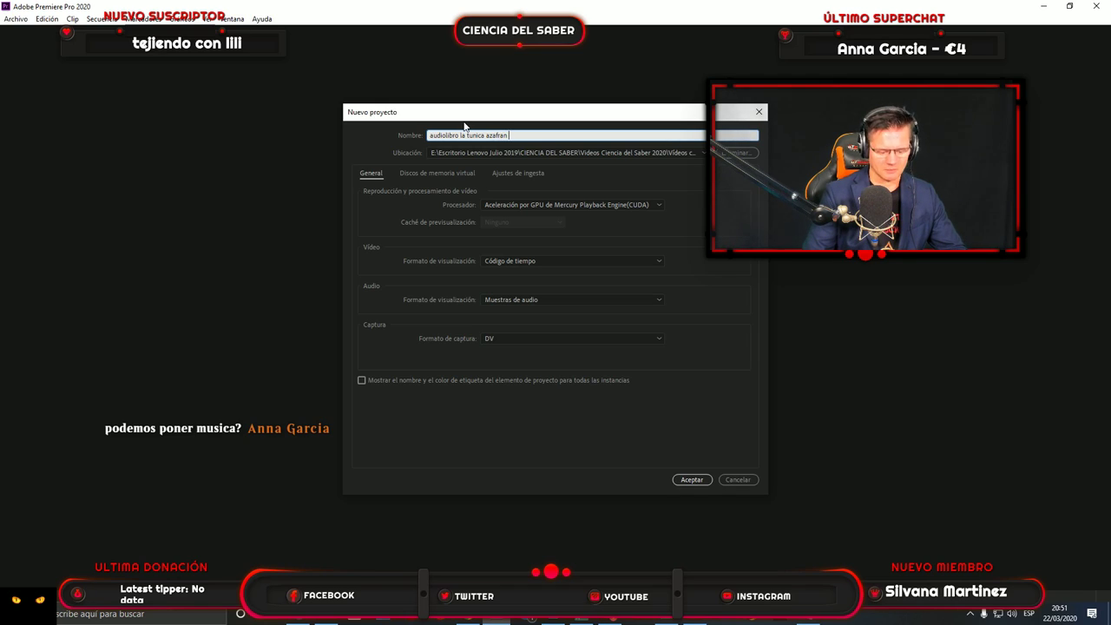
text(cap 2)
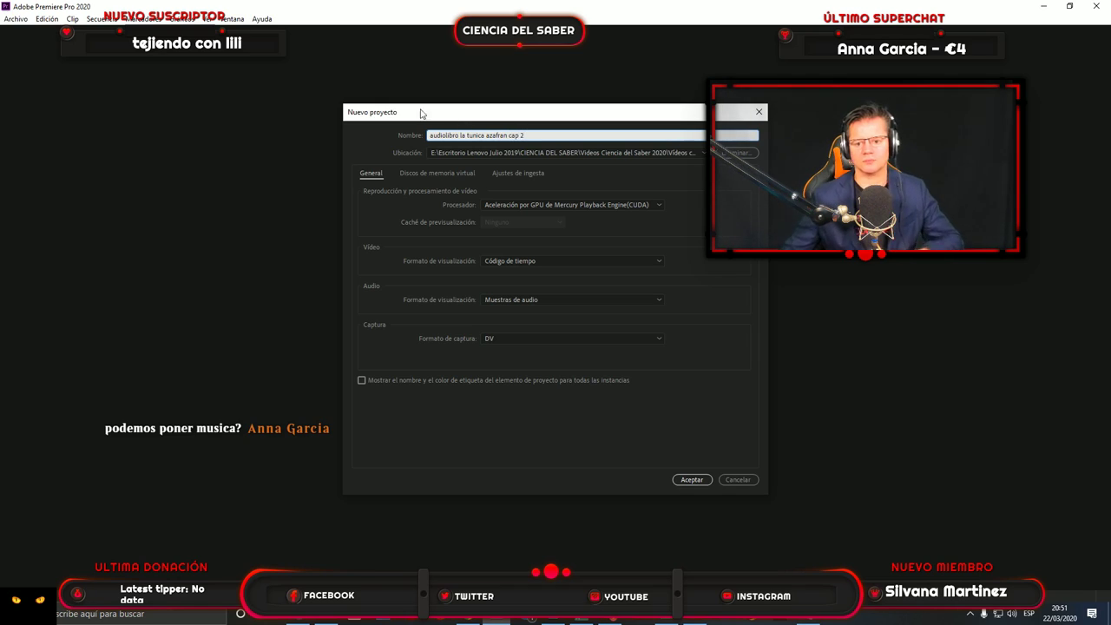
Set the project location to the "audiolibro la tunica azafran cap 2" folder inside AUDIOLIBRO LA TUNICA AZAFRAN on drive E and create the project.
key(Return)
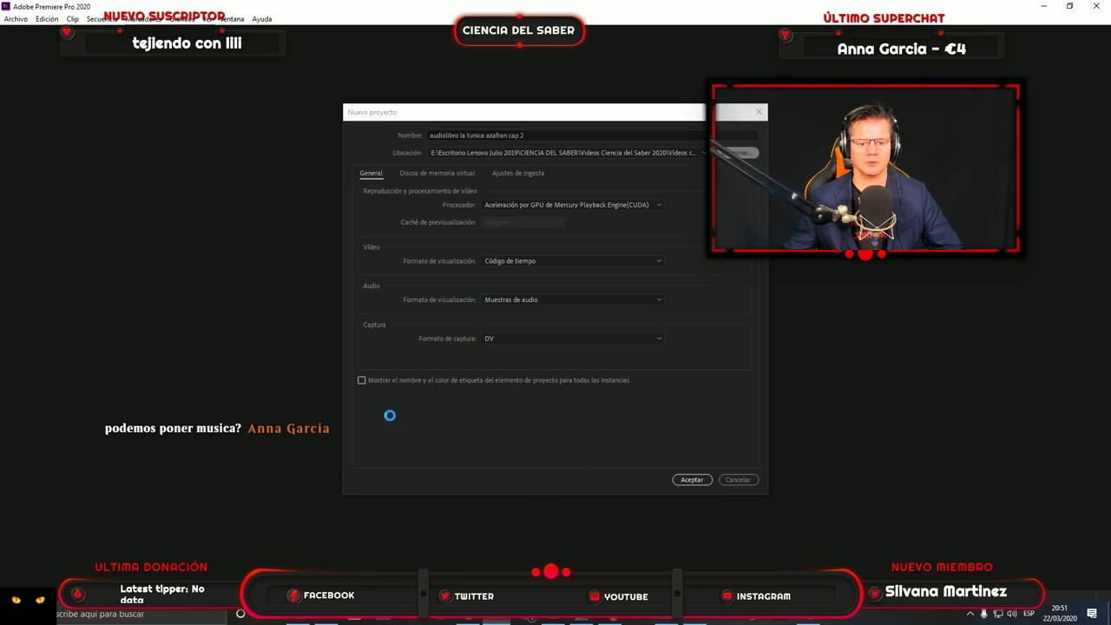
scroll(476, 275, down, 1)
click(410, 314)
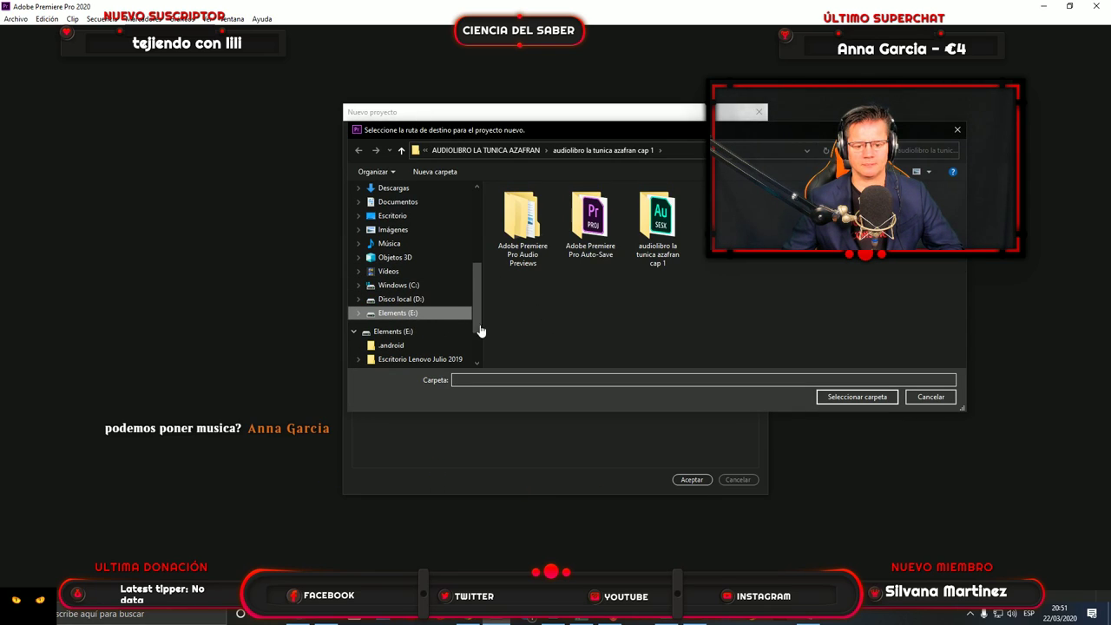
click(573, 218)
double_click(580, 220)
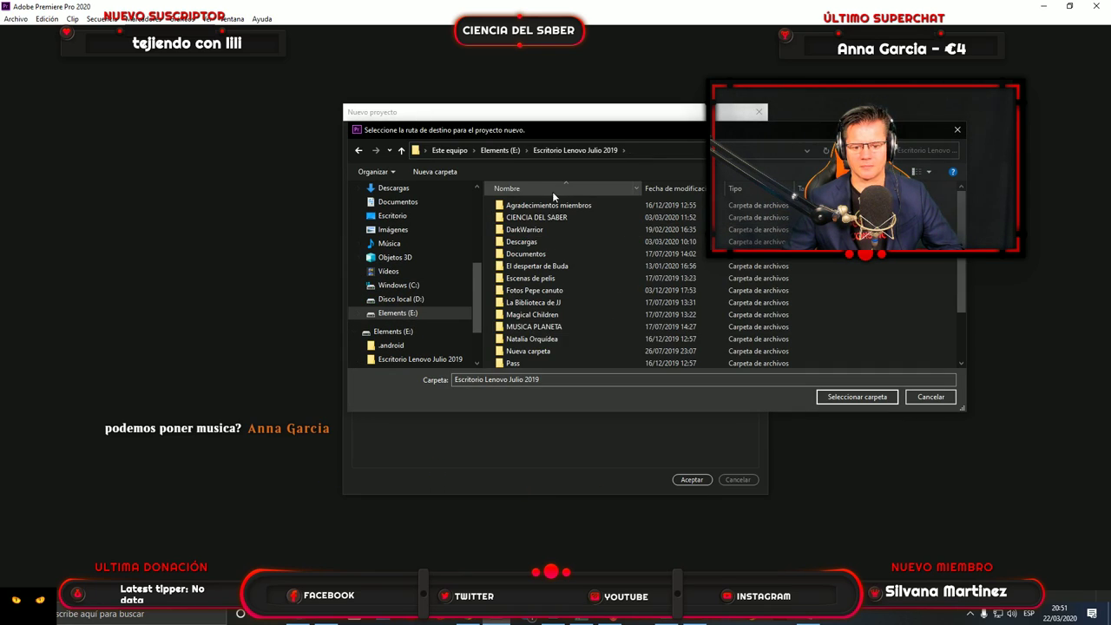
double_click(551, 217)
scroll(589, 354, down, 8)
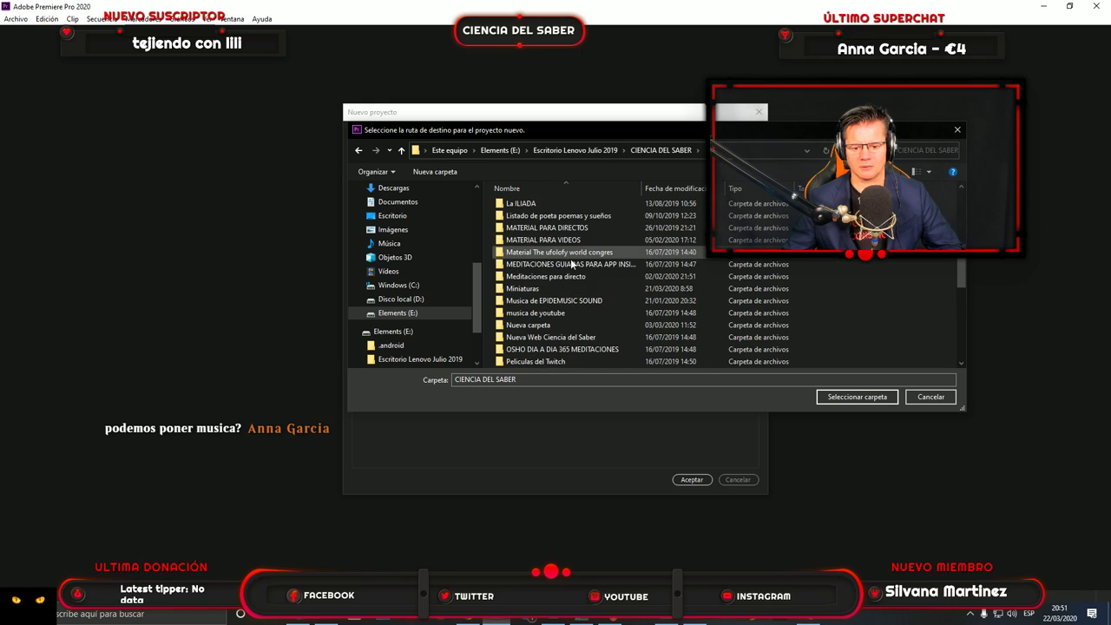
scroll(589, 355, down, 2)
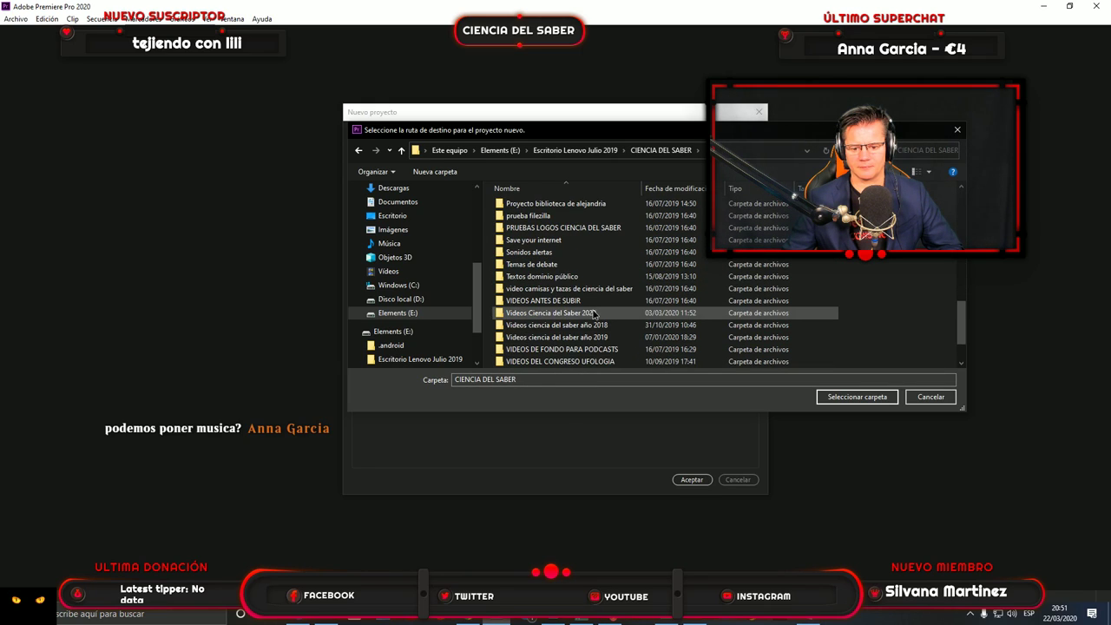
double_click(595, 314)
click(590, 218)
double_click(590, 217)
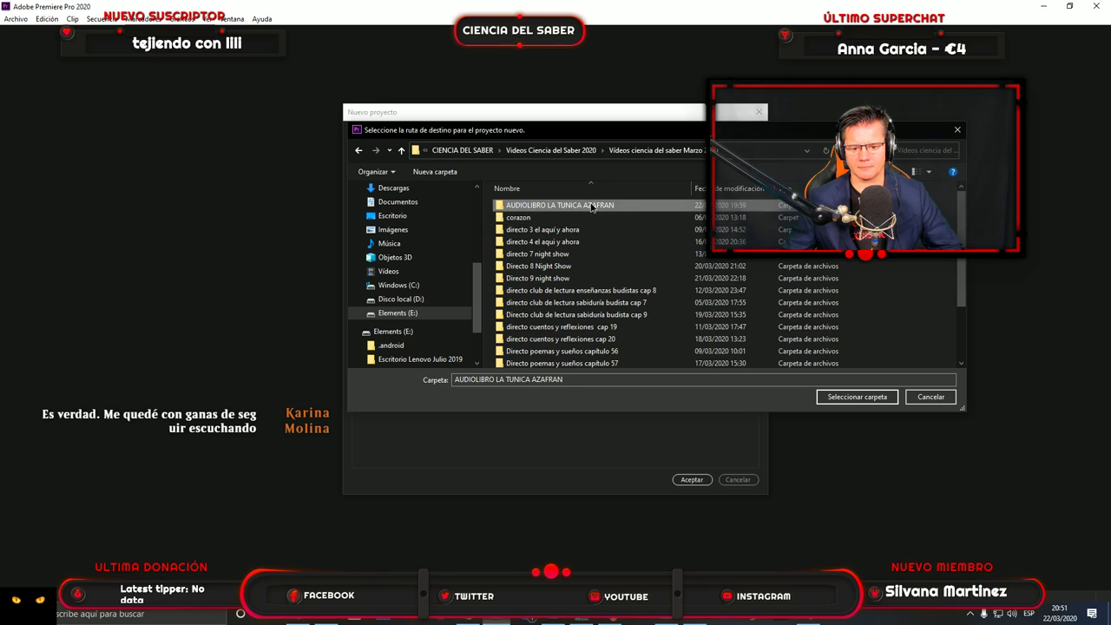
double_click(569, 205)
click(577, 217)
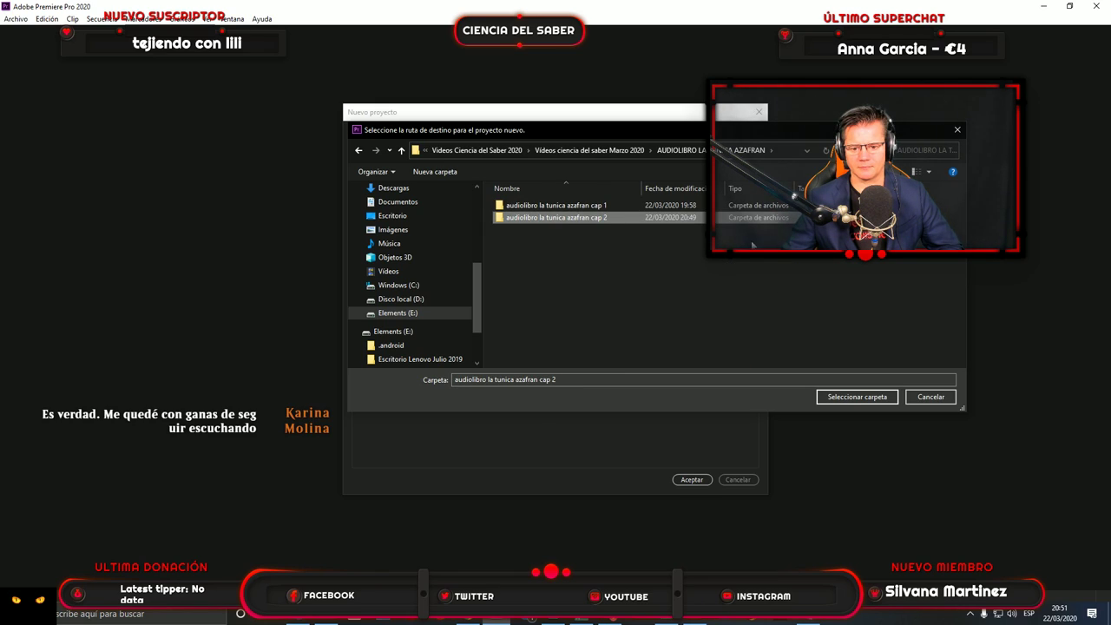
click(856, 397)
click(692, 479)
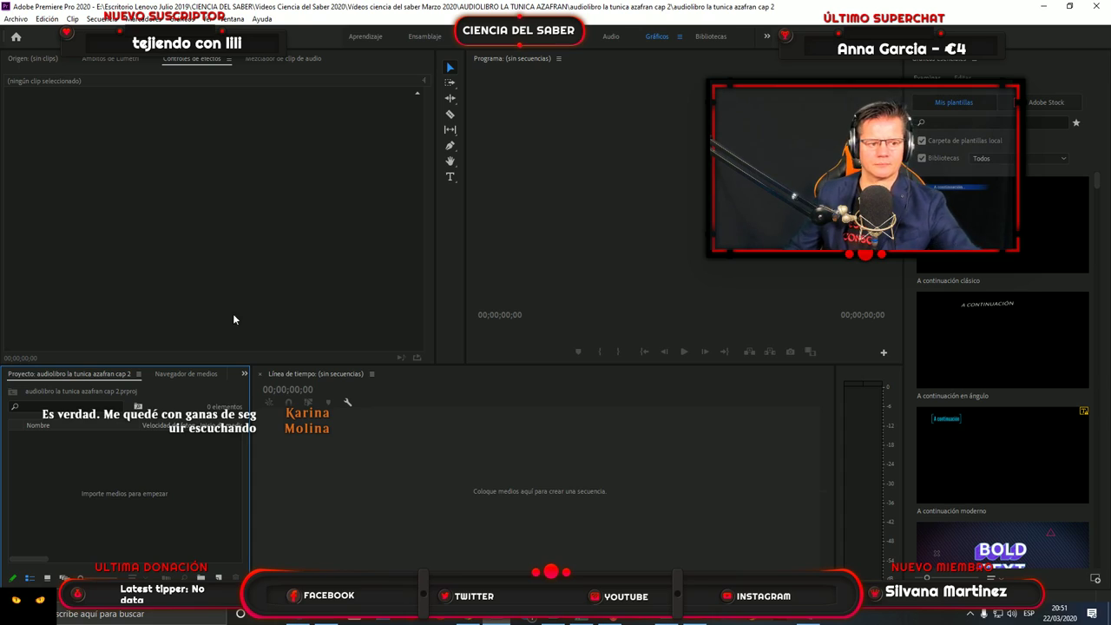
Import the MP3 "audiolibro la tunica azafran cap 2_mezcla" from the chapter 2 folder on drive E.
click(16, 18)
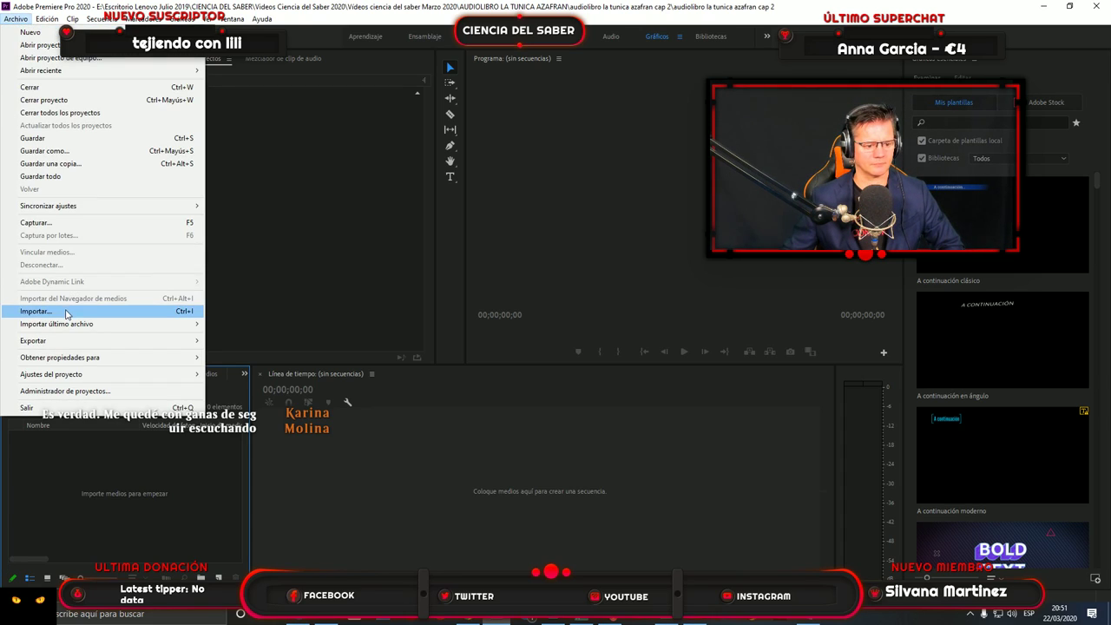
click(35, 310)
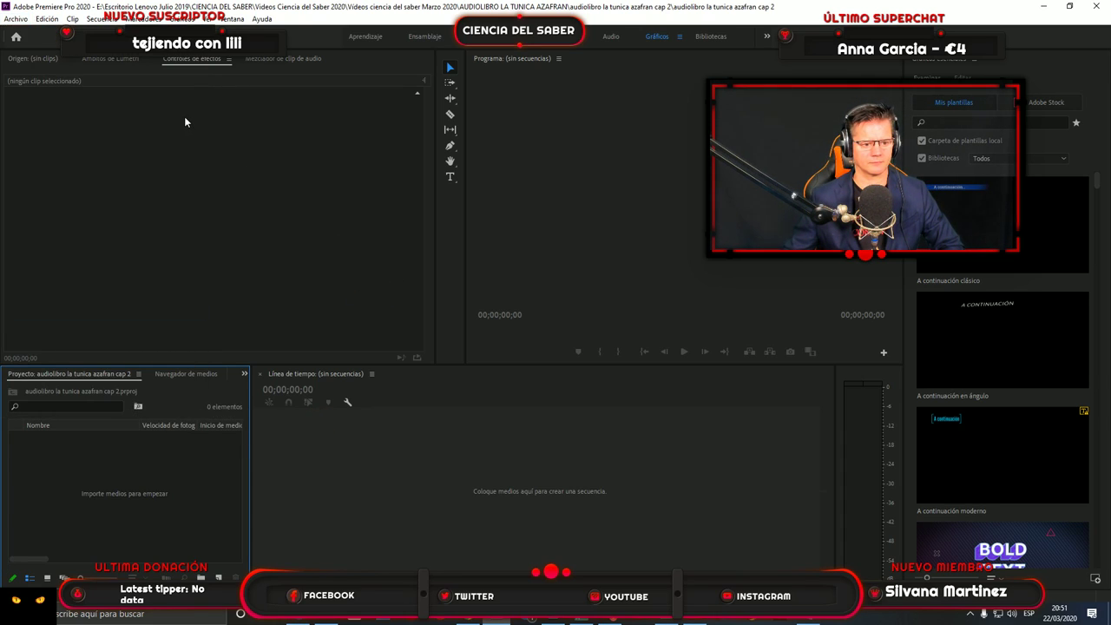
scroll(87, 191, down, 3)
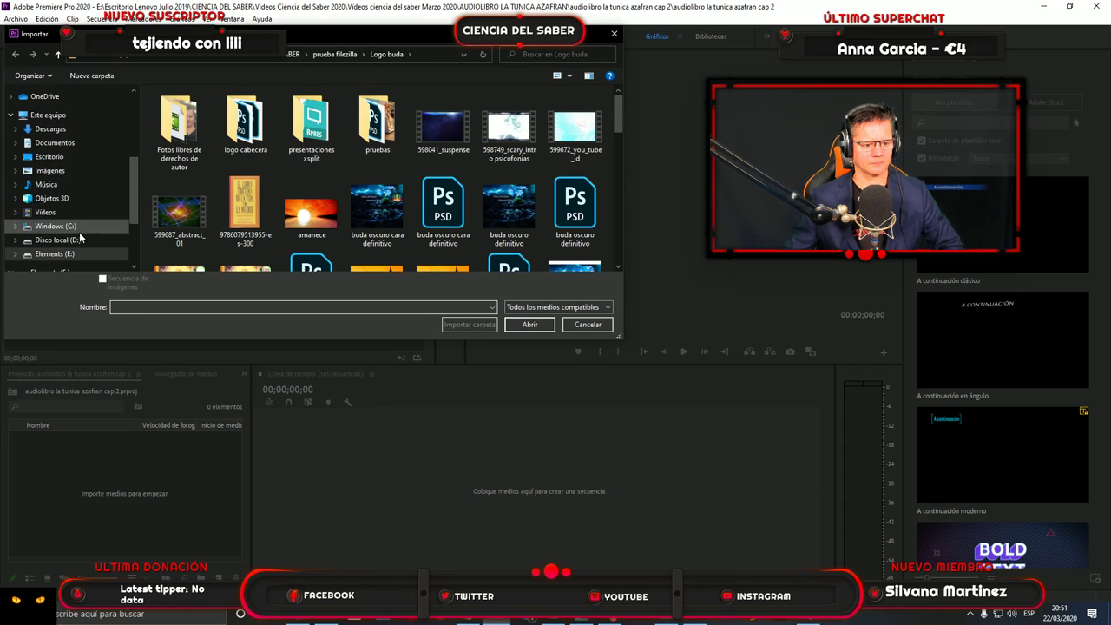
click(99, 223)
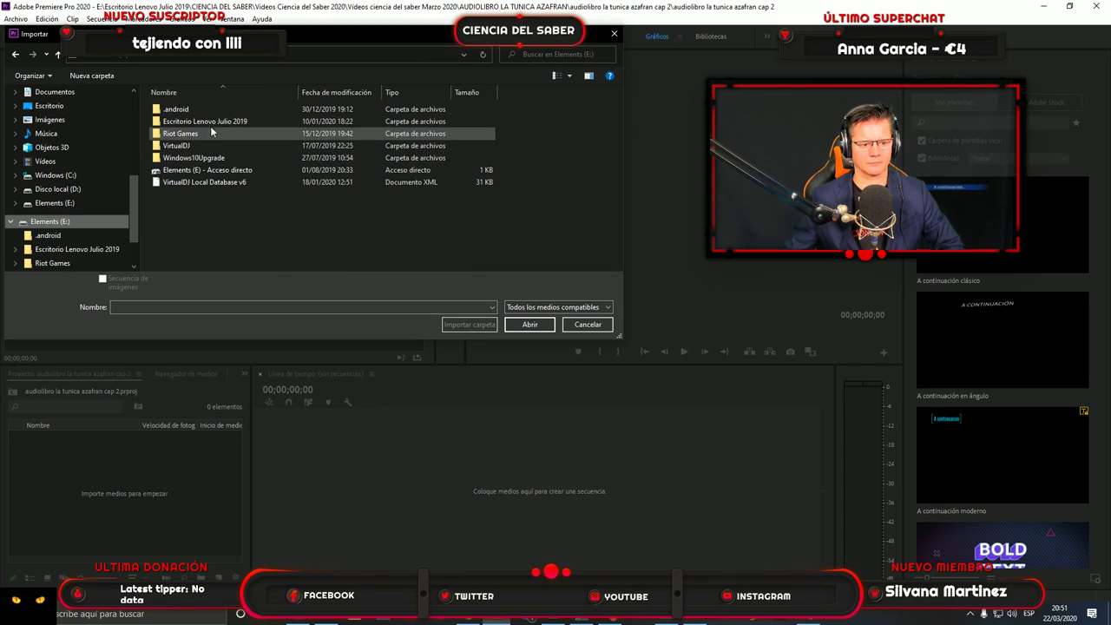
double_click(212, 121)
scroll(230, 146, down, 12)
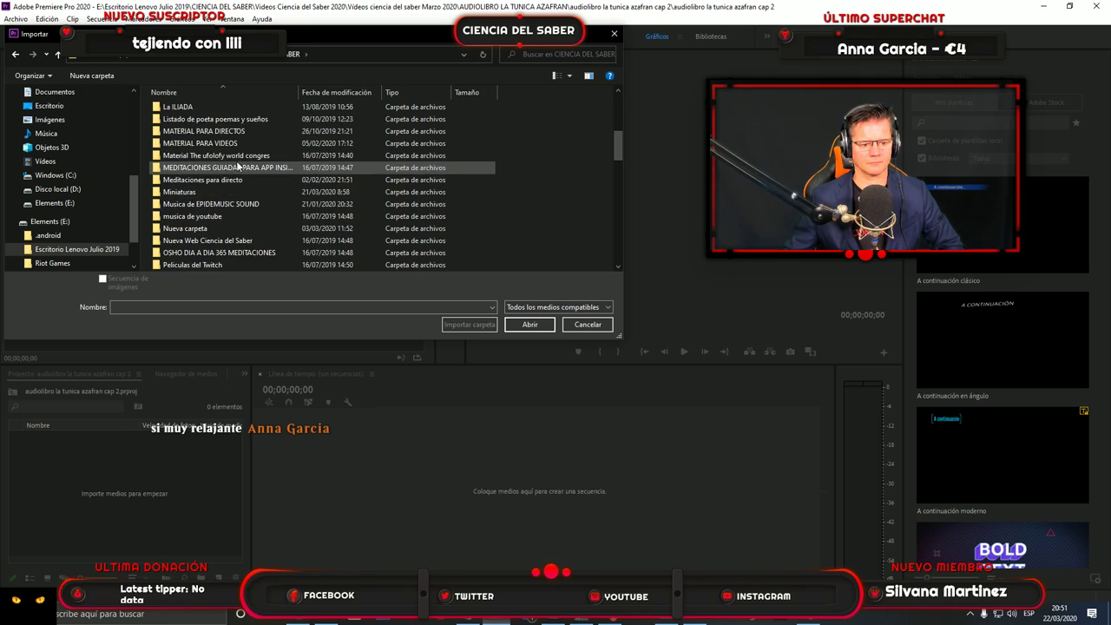
double_click(252, 221)
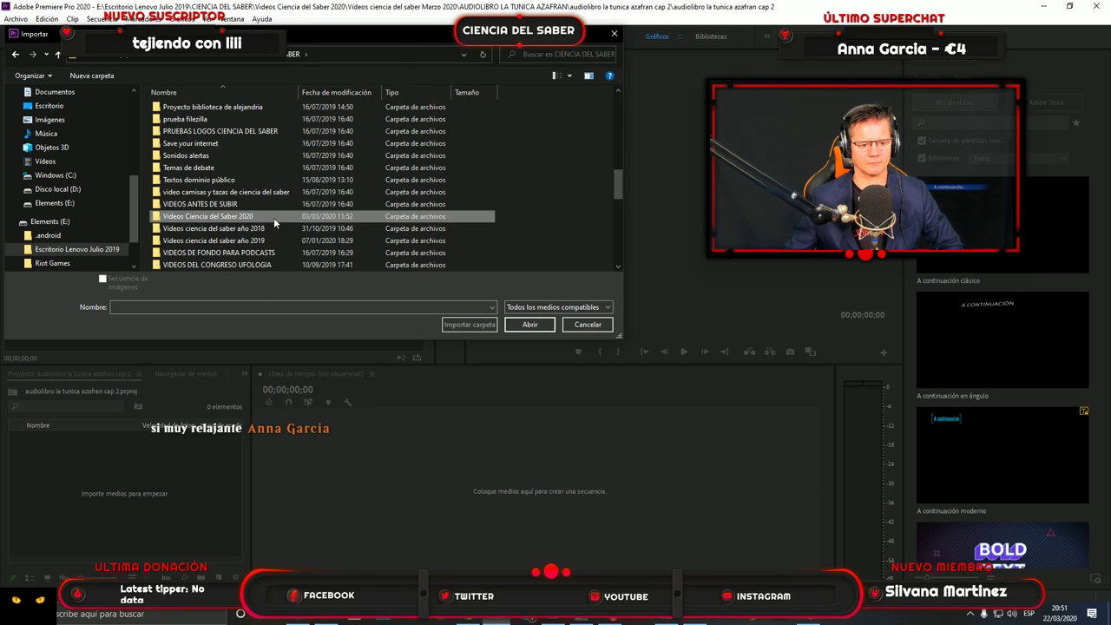
double_click(242, 122)
double_click(245, 111)
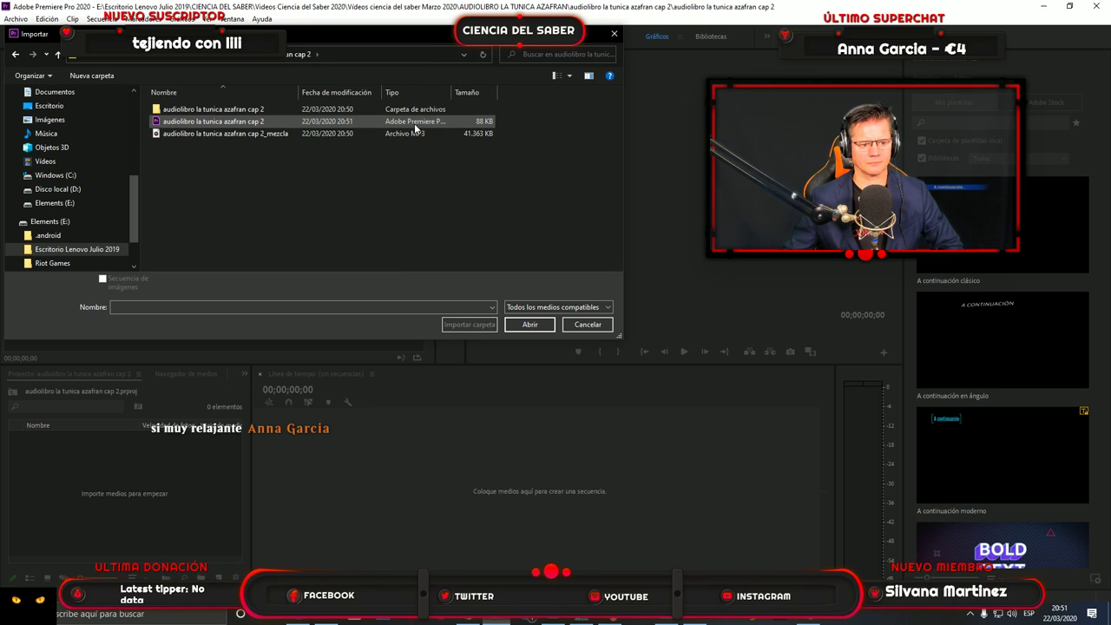
click(416, 133)
click(531, 326)
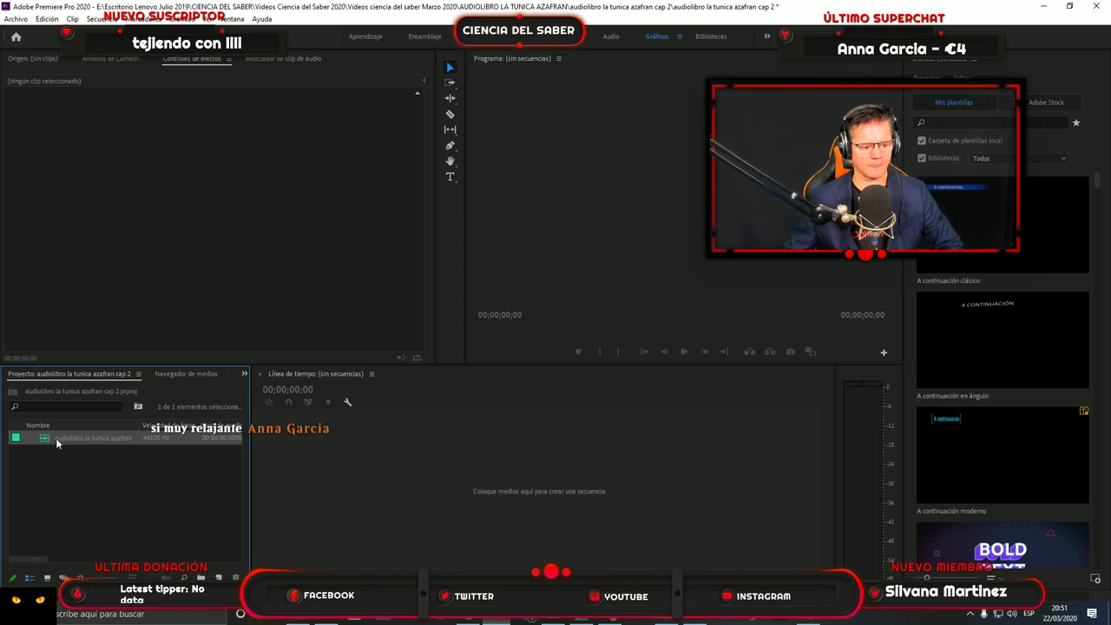
Create a sequence from the imported narration and move its clip to audio track A2.
drag(624, 490, 624, 489)
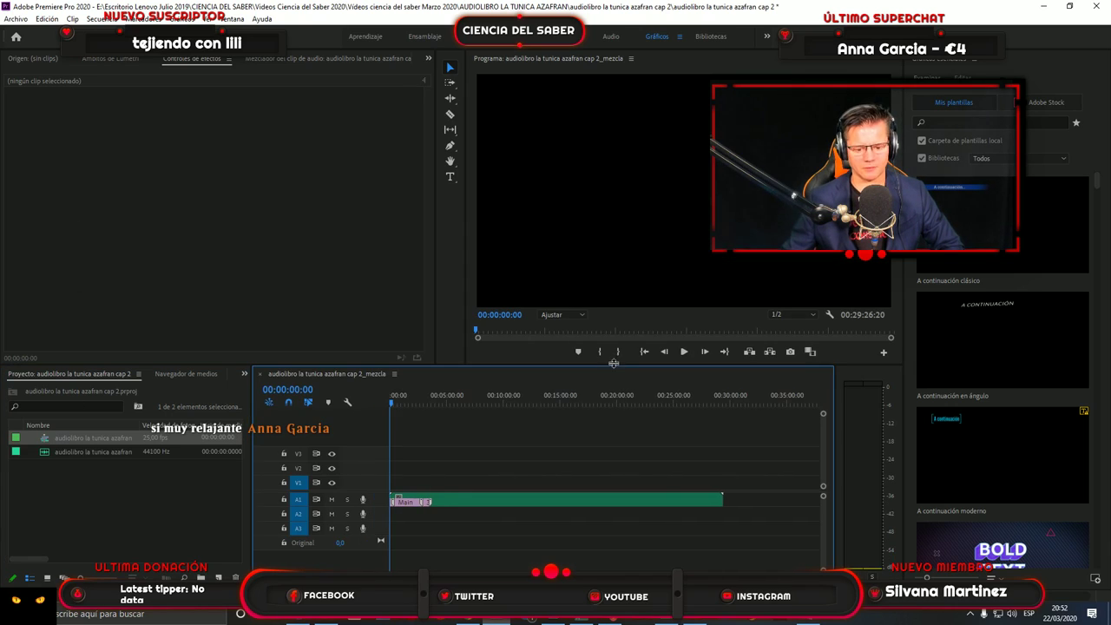
drag(450, 503, 452, 517)
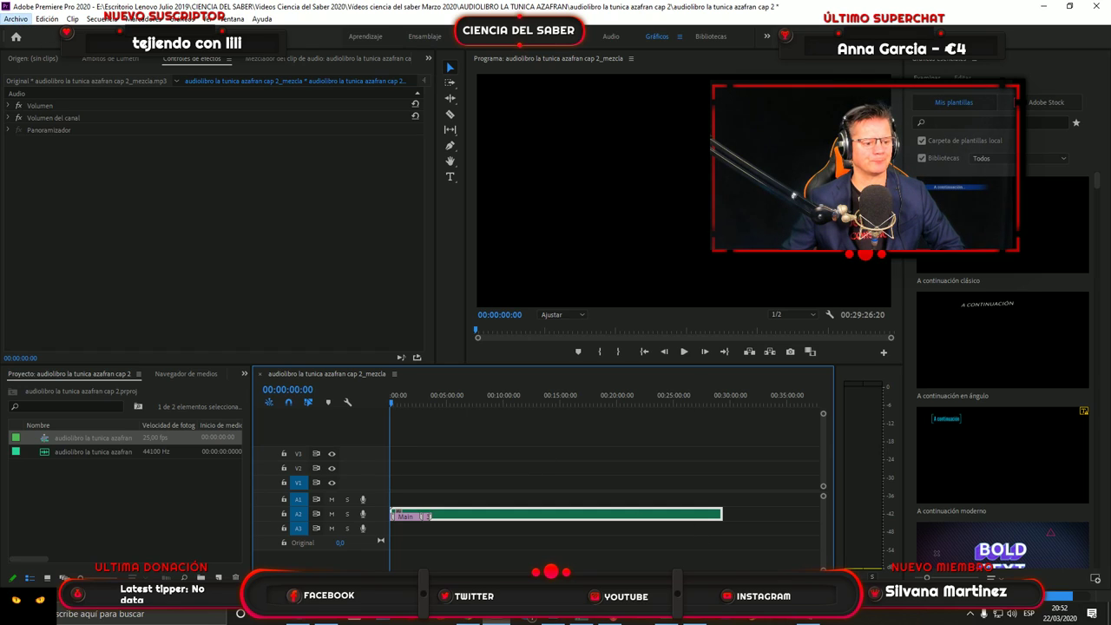
Import the music files from ES_Dismantle through ES_Lullaby Beach (1) in the Meditaciones folder of Musica de EPIDEMUSIC SOUND.
key(Down)
click(52, 311)
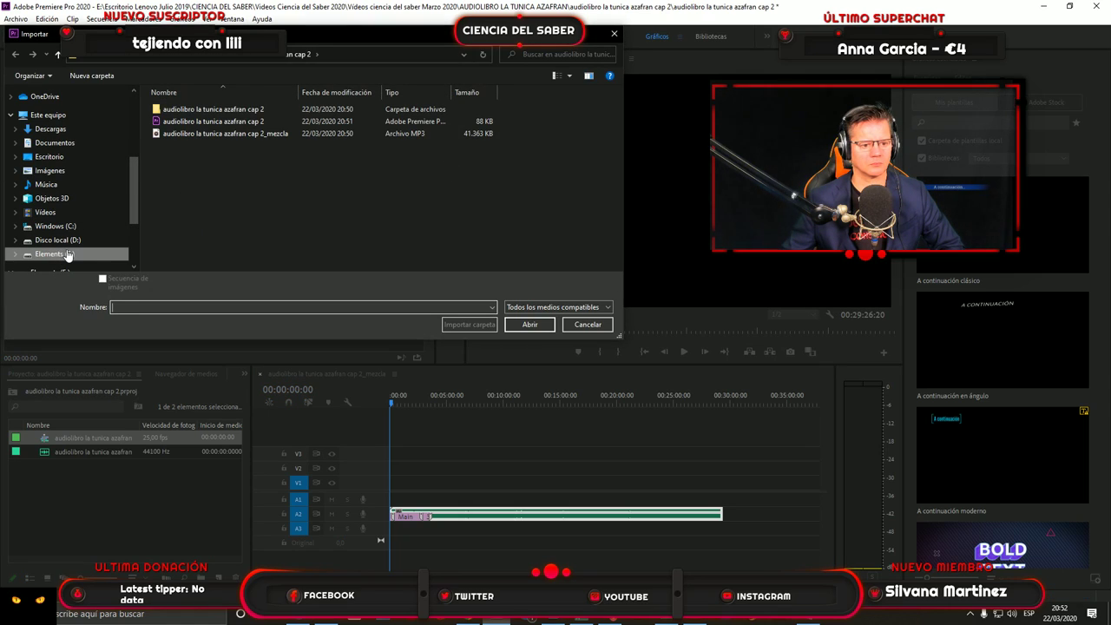
key(BackSpace)
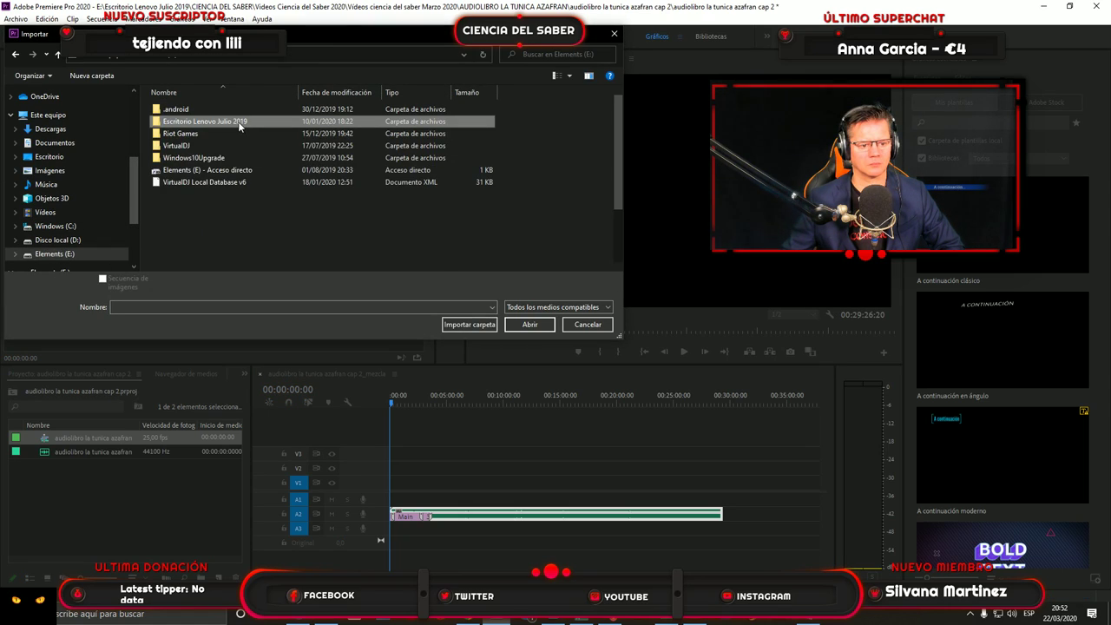
key(BackSpace)
key(BackSpace)
key(BackSpace)
scroll(267, 155, down, 5)
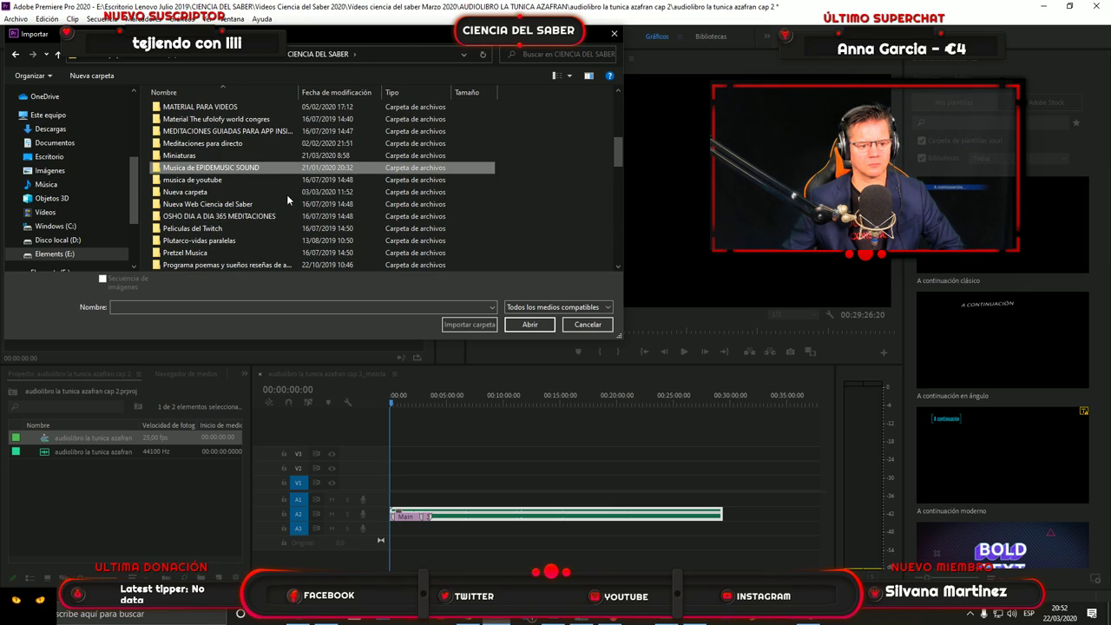
double_click(201, 240)
double_click(187, 194)
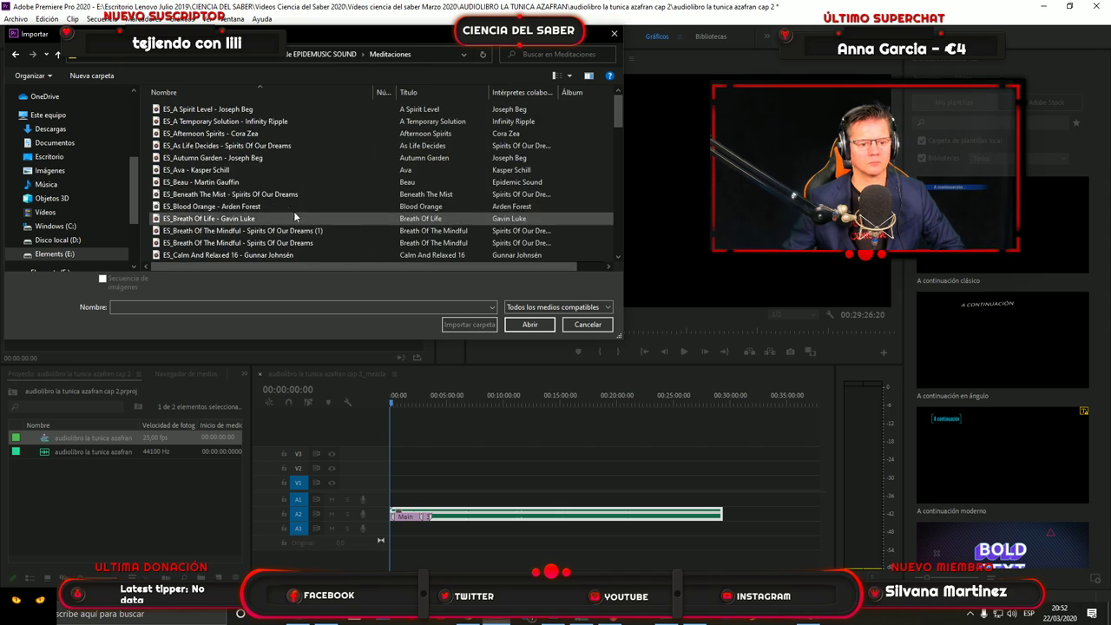
scroll(242, 260, down, 3)
click(208, 231)
scroll(198, 241, down, 8)
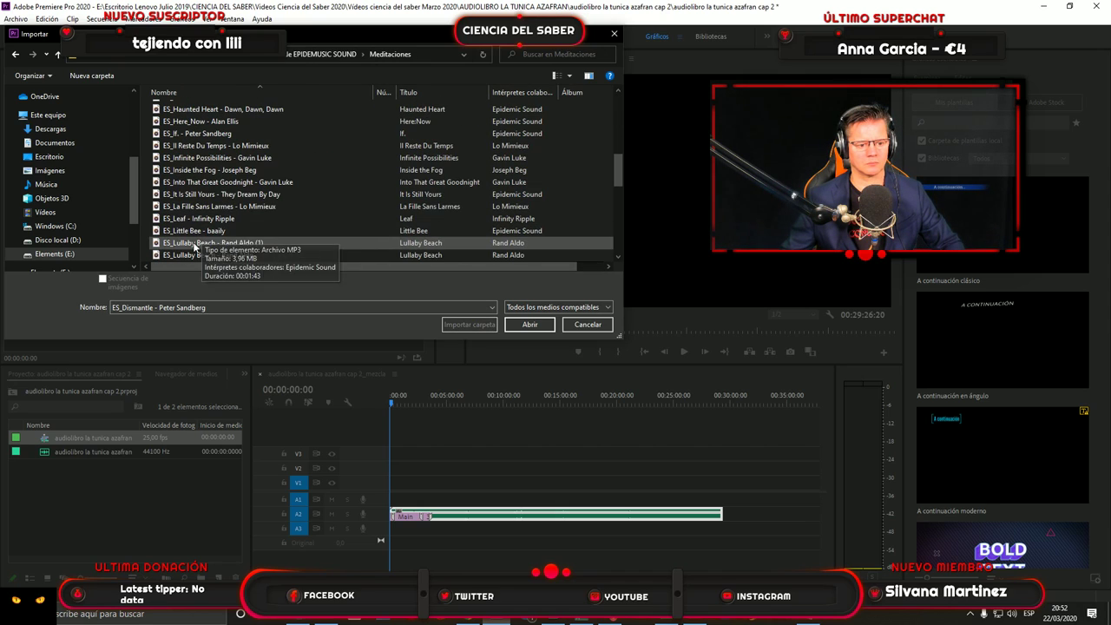
shift+click(194, 243)
click(530, 324)
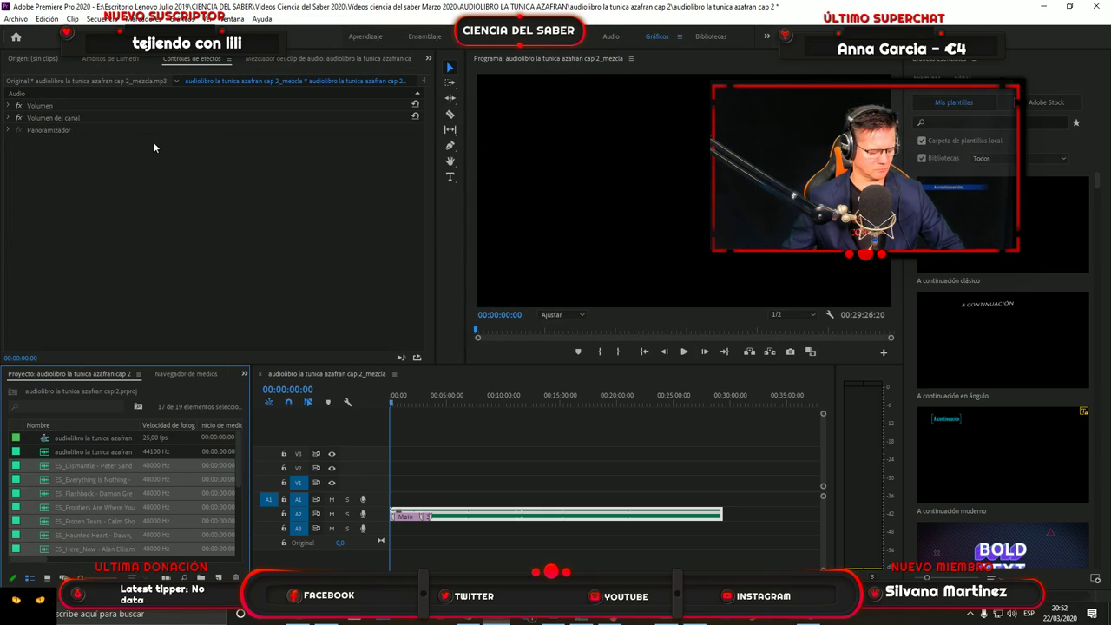
Place the imported music on track A1 from the sequence start and delete the surplus music clips near and beyond the narration's end.
drag(69, 507, 395, 506)
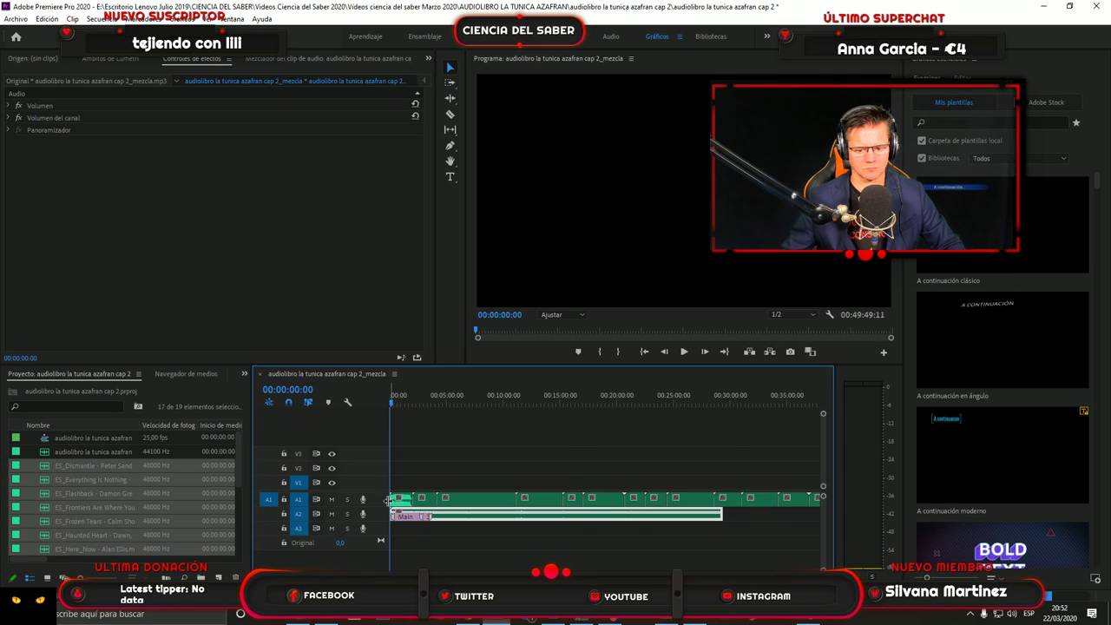
scroll(608, 486, down, 5)
drag(756, 480, 487, 531)
right_click(554, 503)
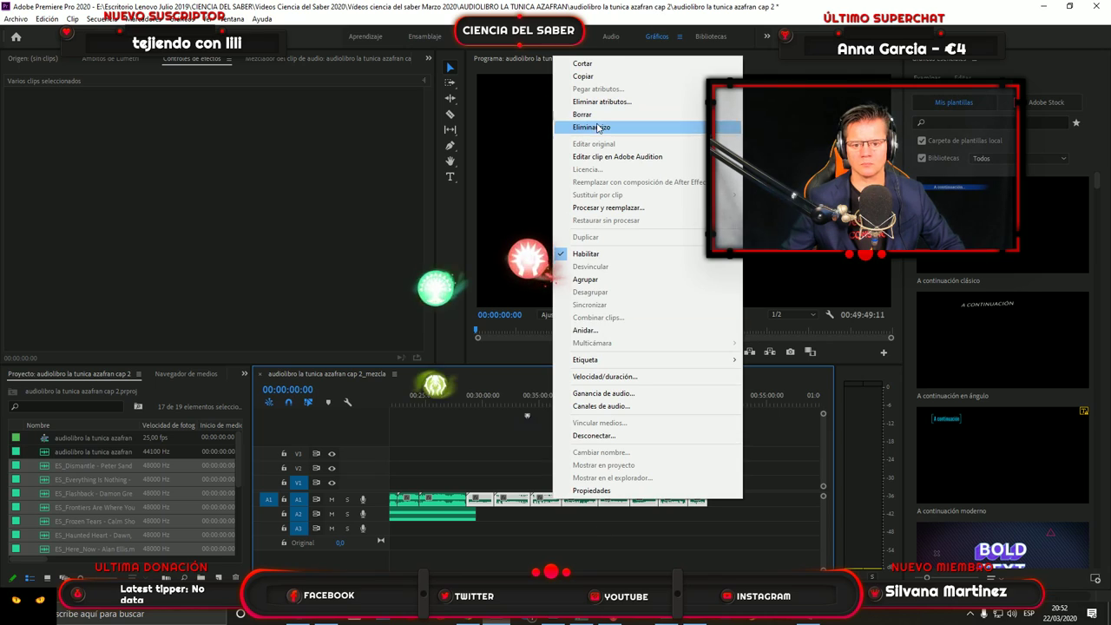
click(616, 115)
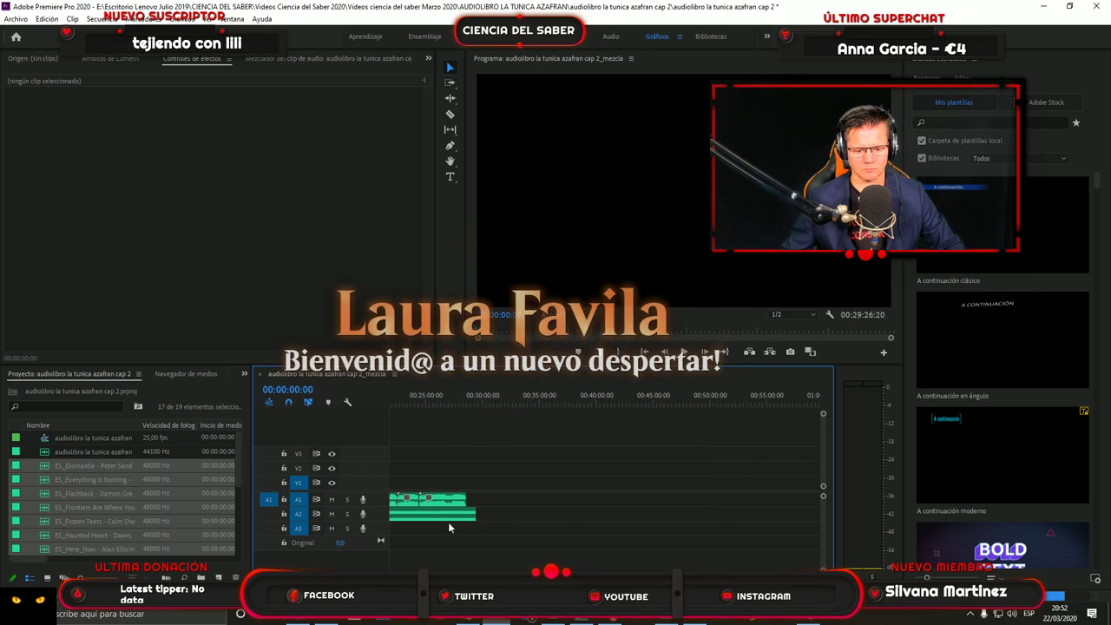
Switch to the Audio workspace and use the Razor tool to make the music on track A1 end level with the narration.
click(611, 36)
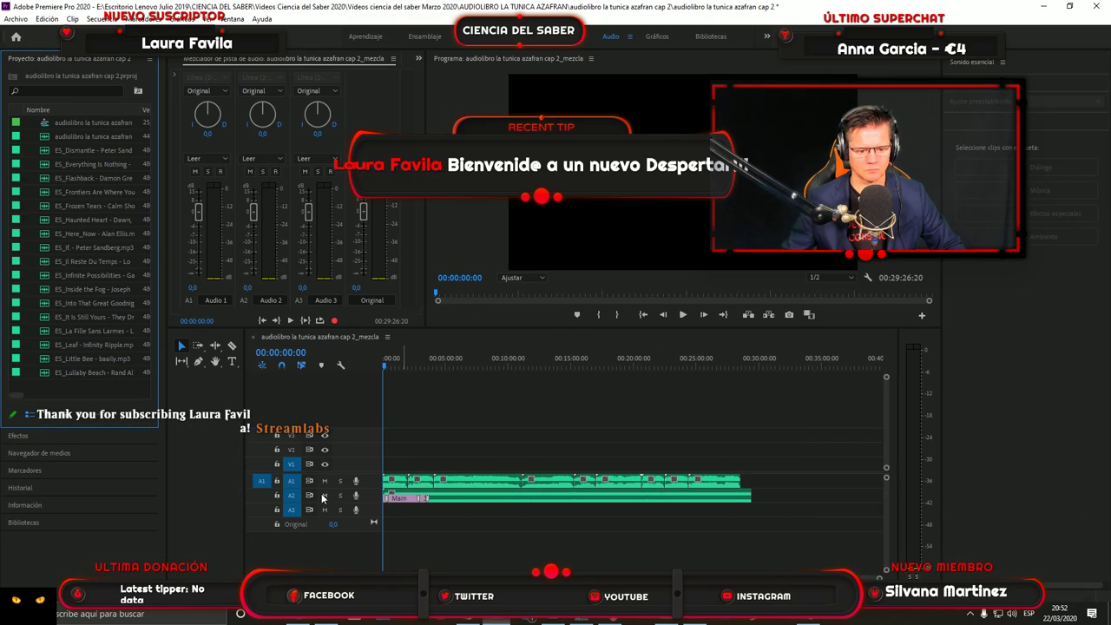
click(232, 345)
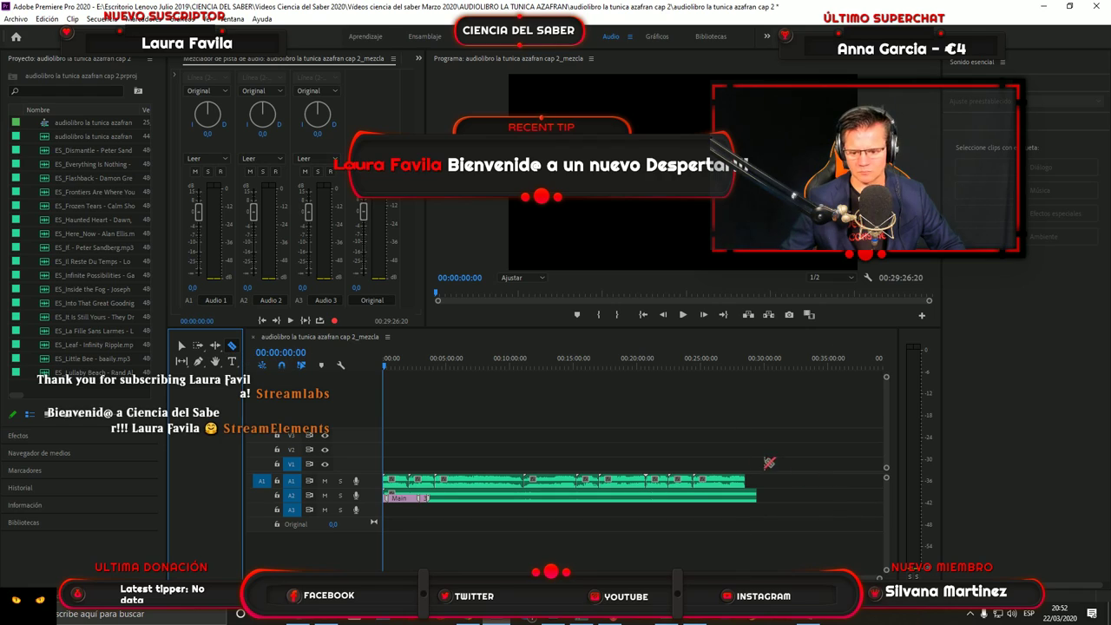
click(807, 491)
click(183, 344)
click(739, 481)
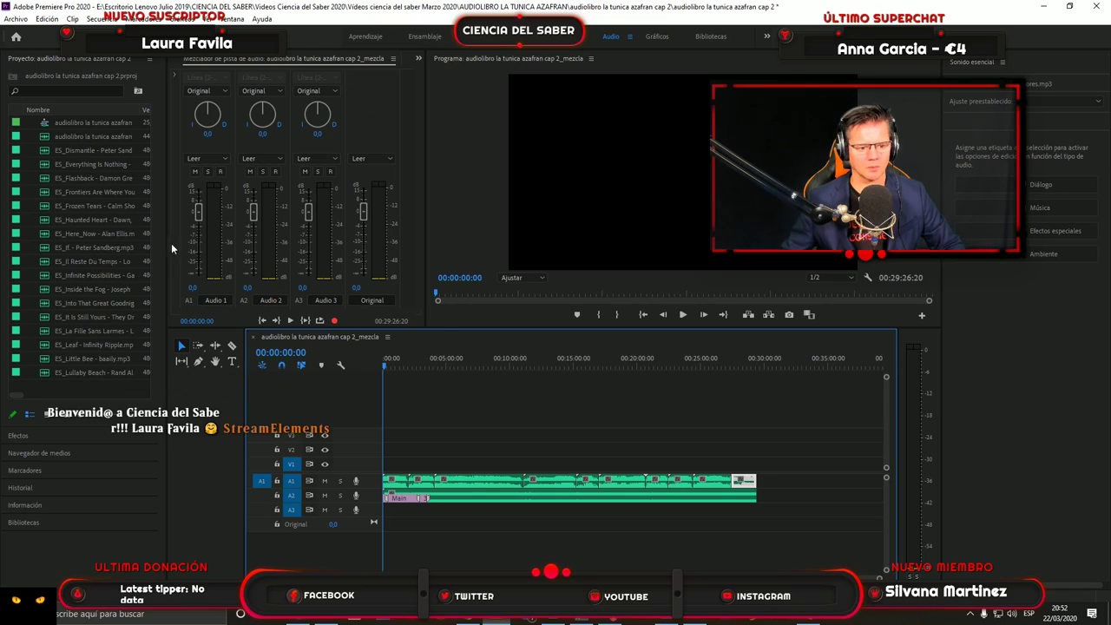
Lower the Audio 1 music track's volume to -25.2 dB and play the sequence from the start to hear the mix.
drag(201, 213, 205, 265)
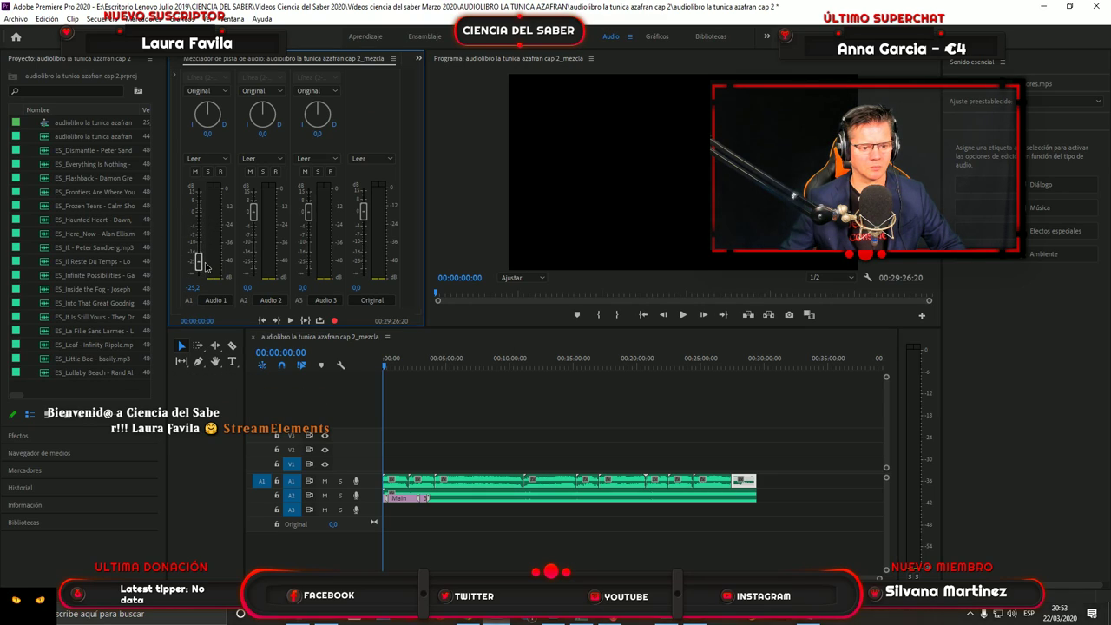
click(682, 314)
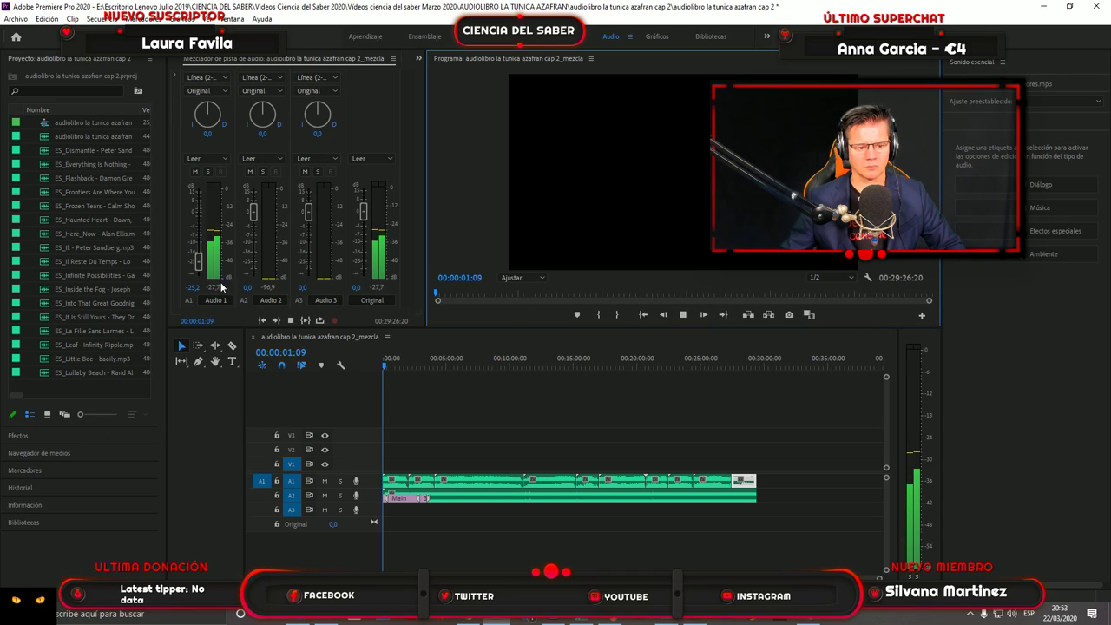
Assign the Dialogue audio type to the narration clip on track A2 and apply the preset with Sala grande con eco reverb.
click(633, 500)
click(1074, 184)
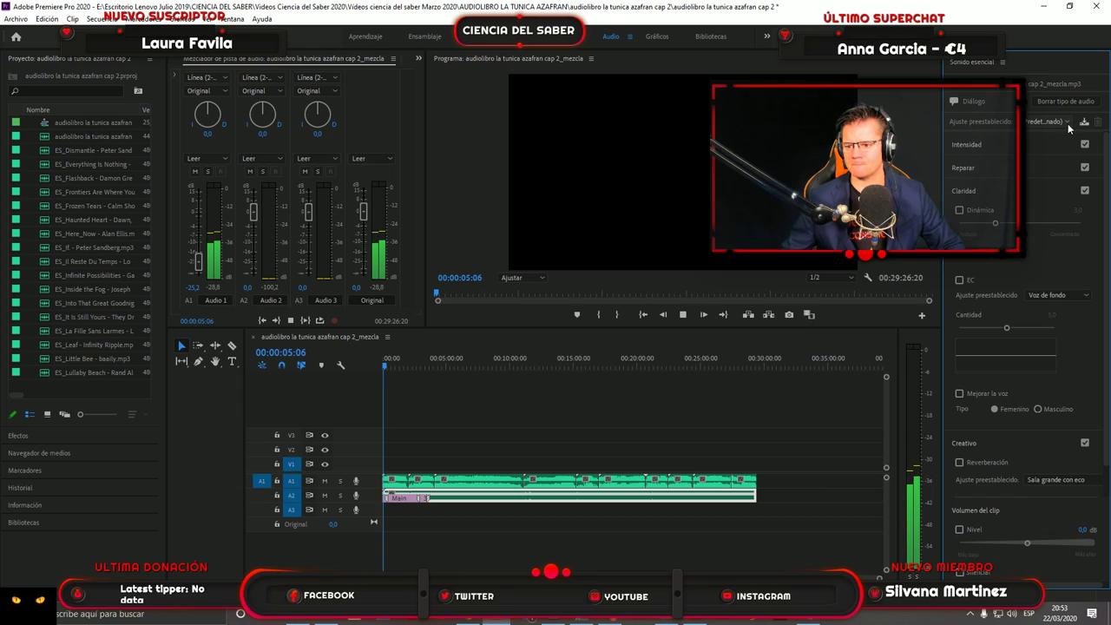
click(1067, 121)
click(1001, 340)
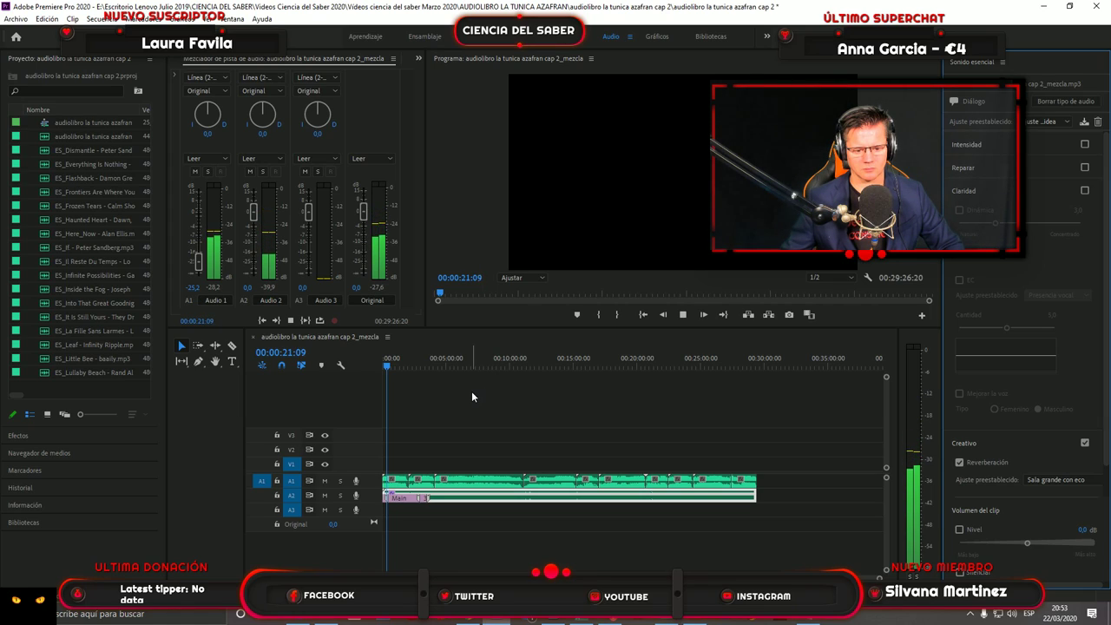
Lower the Audio 1 music track's volume to -28.7 dB, stop playback and return the playhead to the sequence start.
click(198, 264)
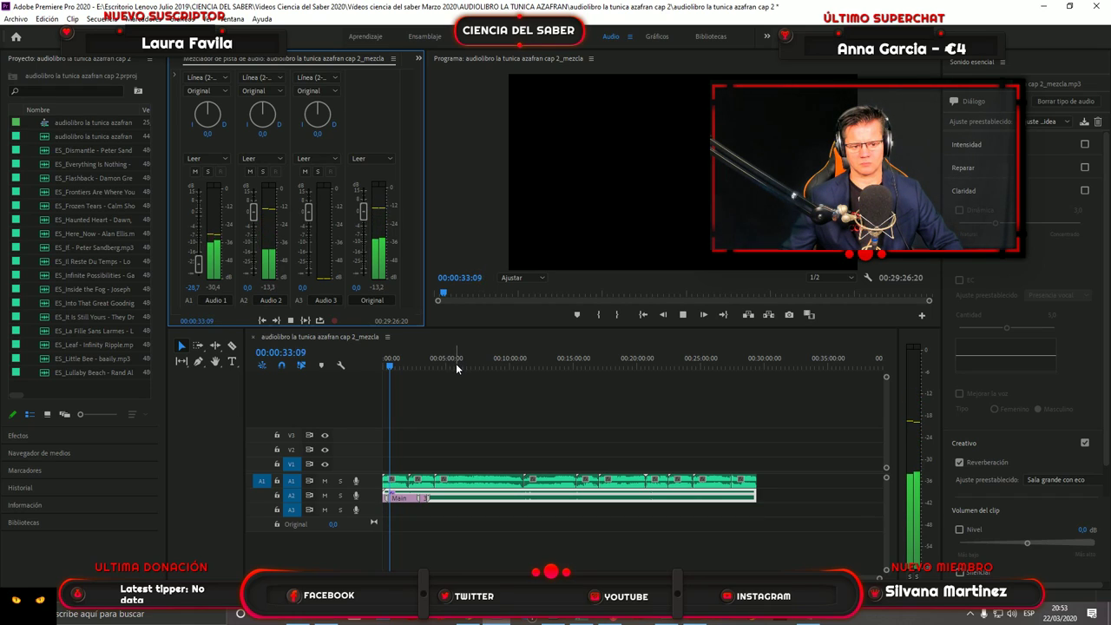
click(683, 315)
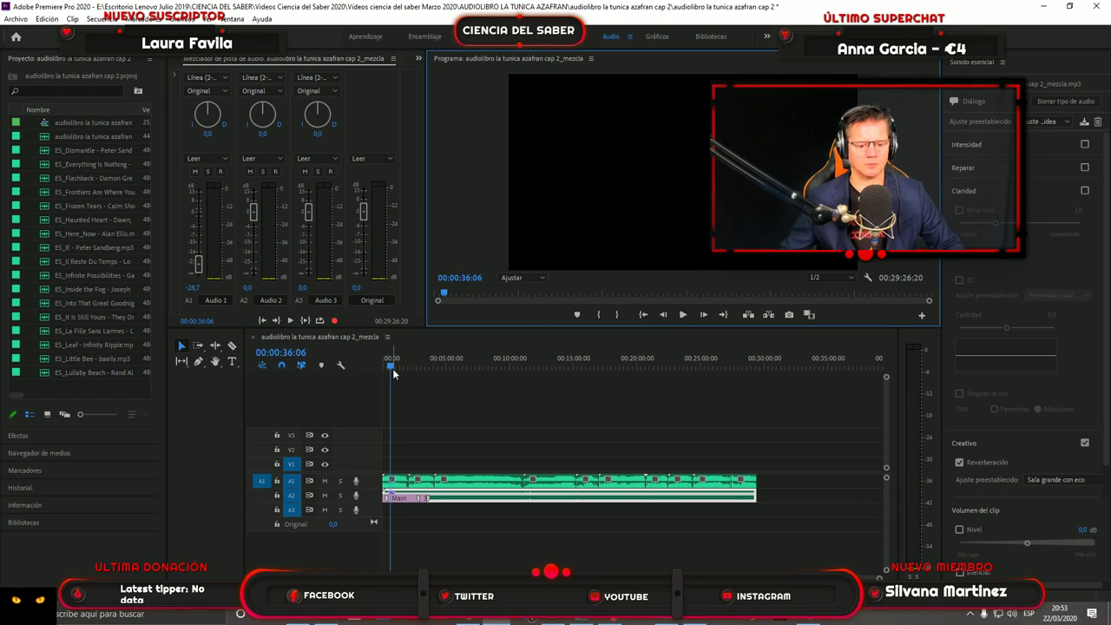
drag(390, 368, 352, 377)
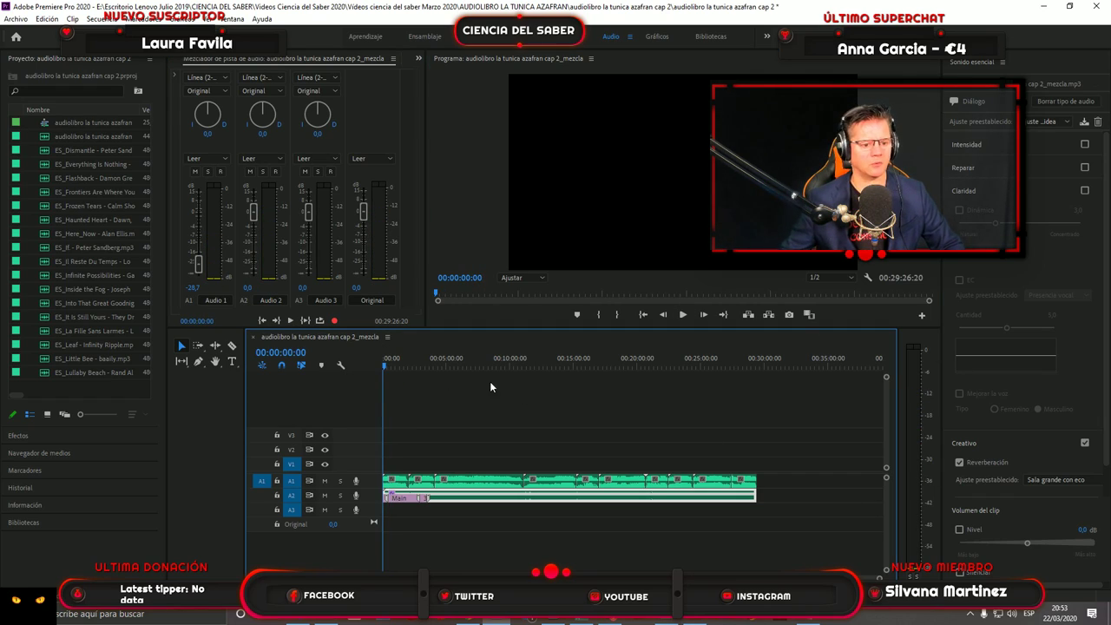
click(19, 19)
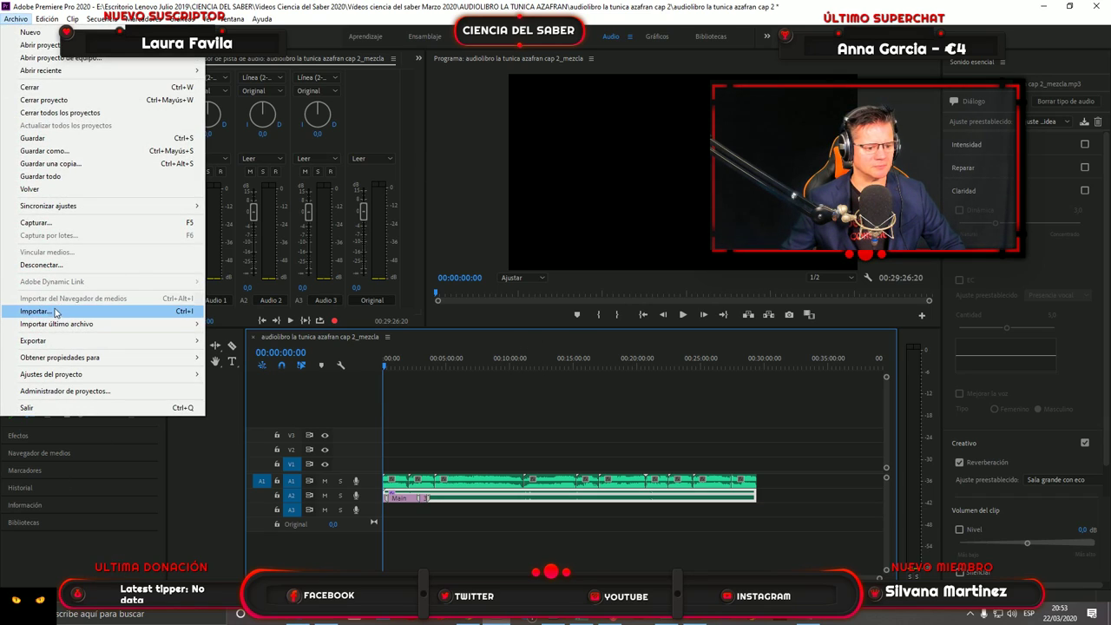
click(58, 312)
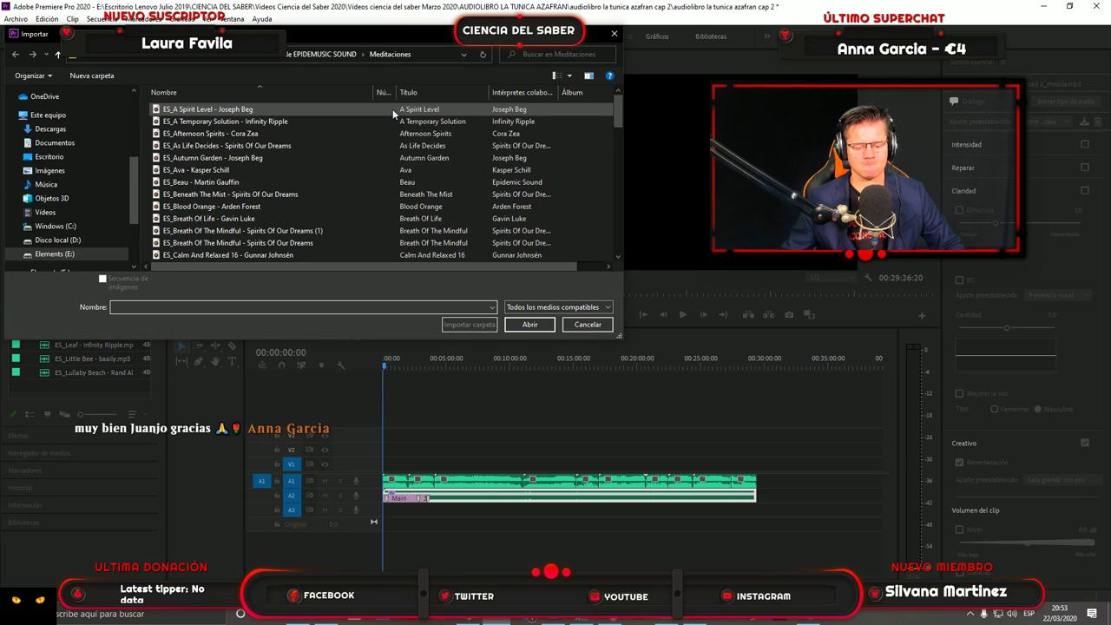
click(587, 323)
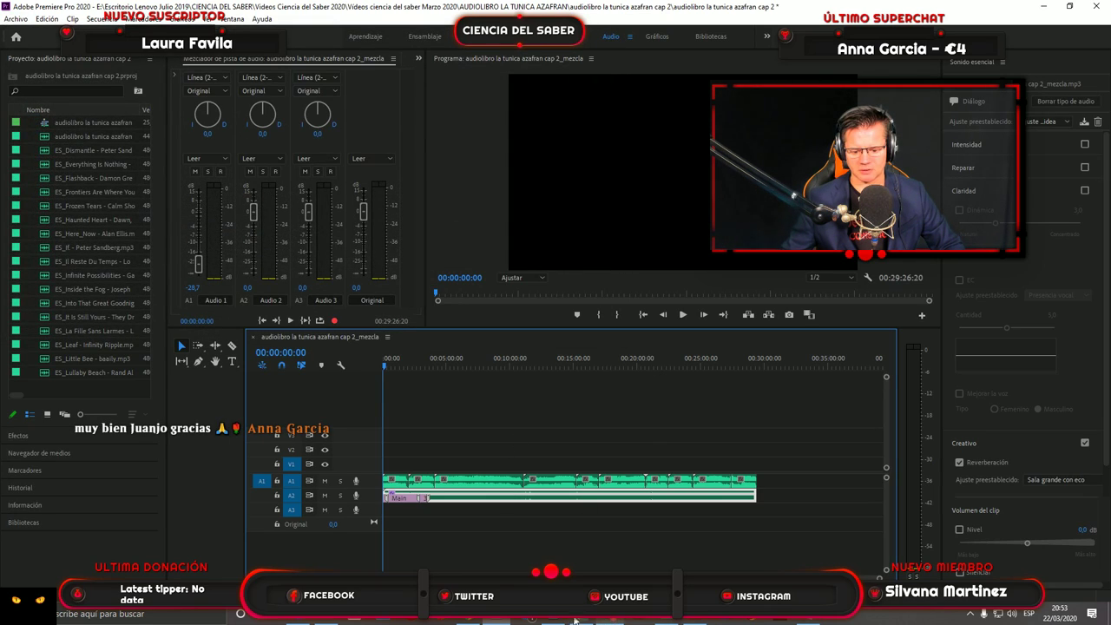
Switch to Photoshop and change the chapter number in the cover's title text to 2.
click(553, 621)
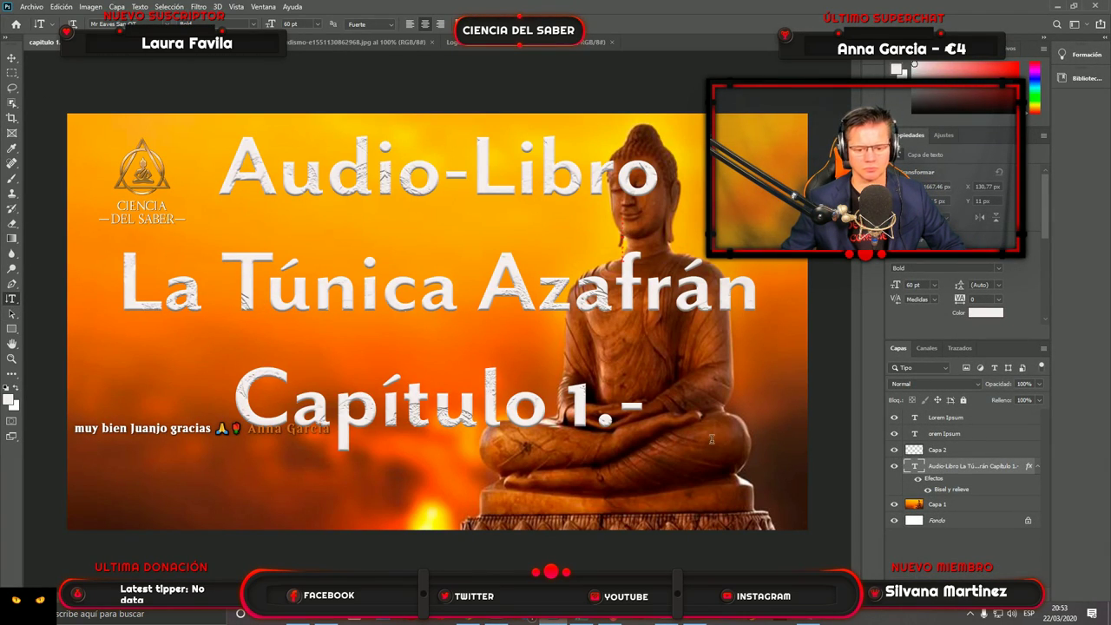
click(590, 413)
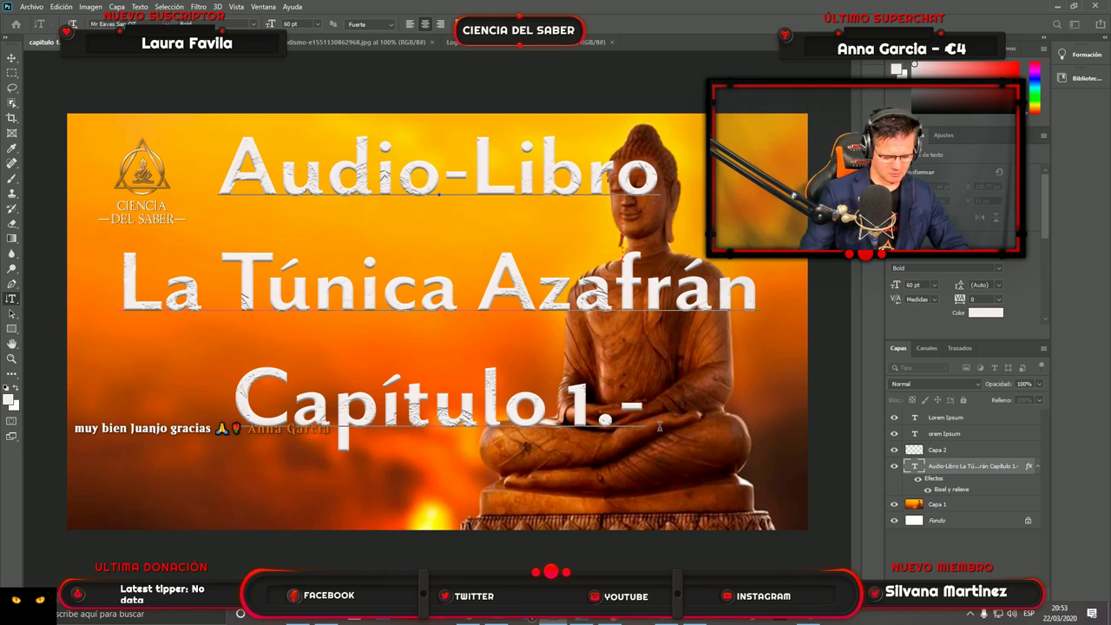
key(BackSpace)
text(2)
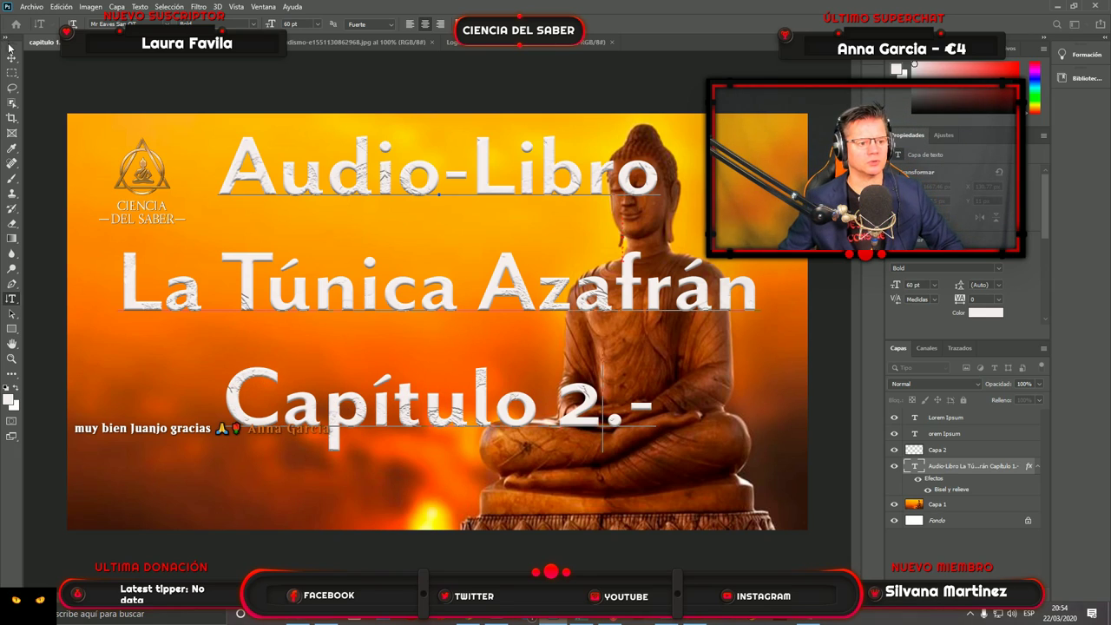
Save the cover as the Photoshop file capitulo 1 in the audiolibro la tunica azafran cap 2 folder.
click(31, 6)
click(31, 6)
click(117, 6)
click(33, 11)
click(33, 7)
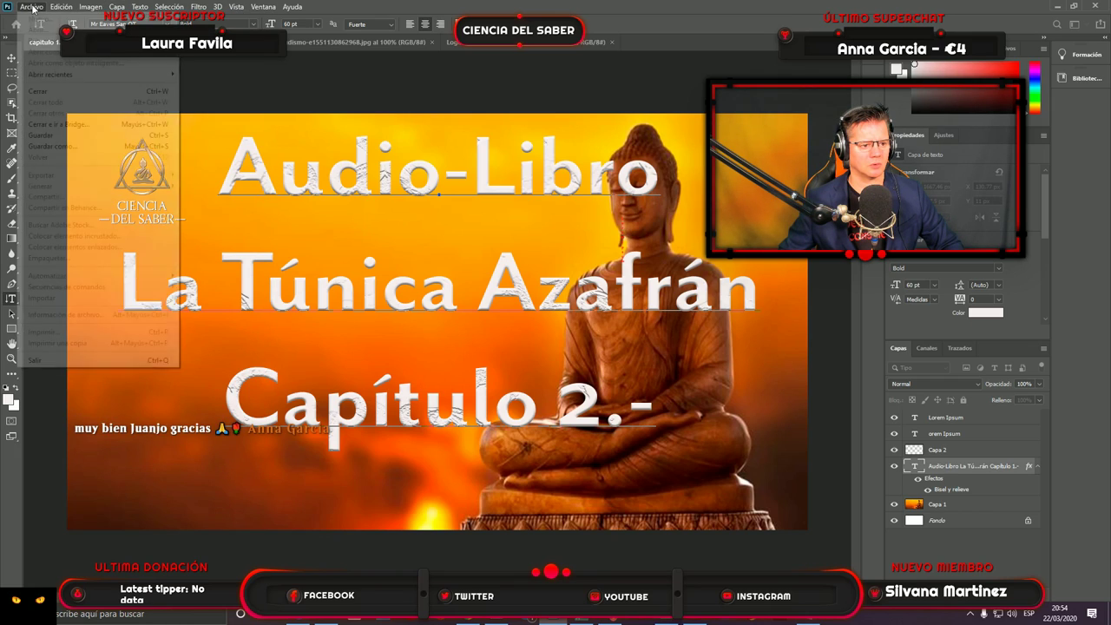
click(51, 147)
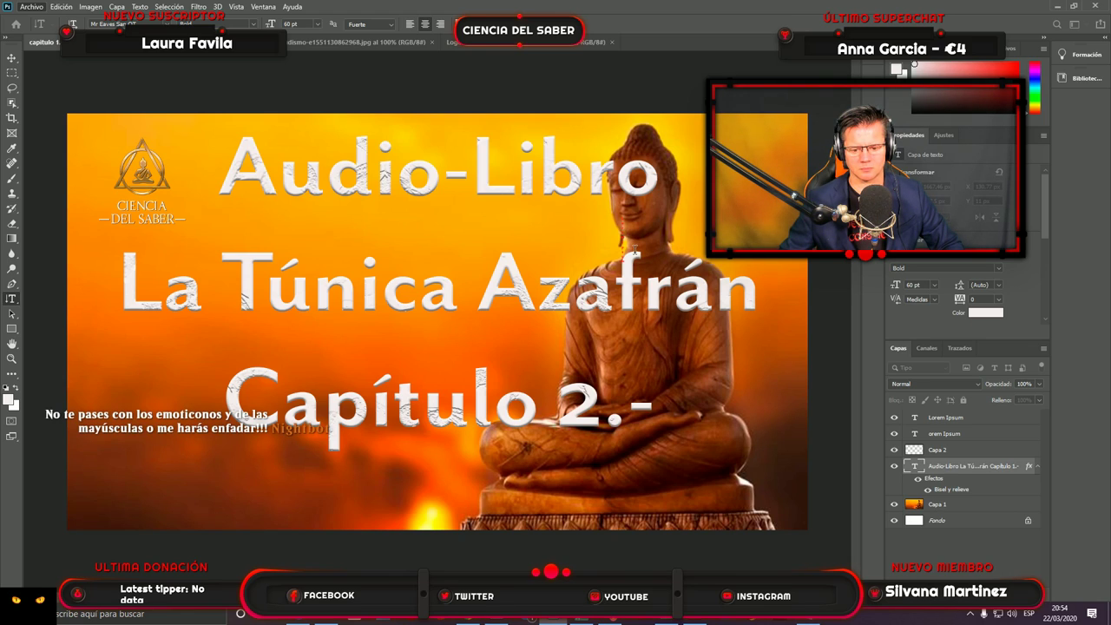
click(630, 413)
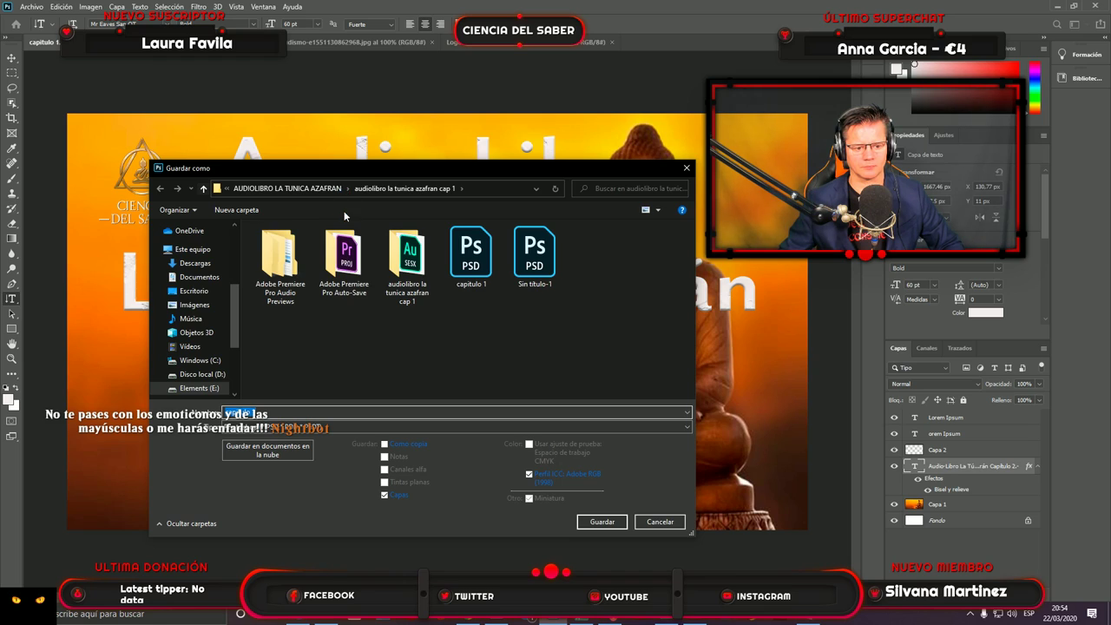
key(alt+Up)
click(361, 256)
click(620, 520)
click(618, 521)
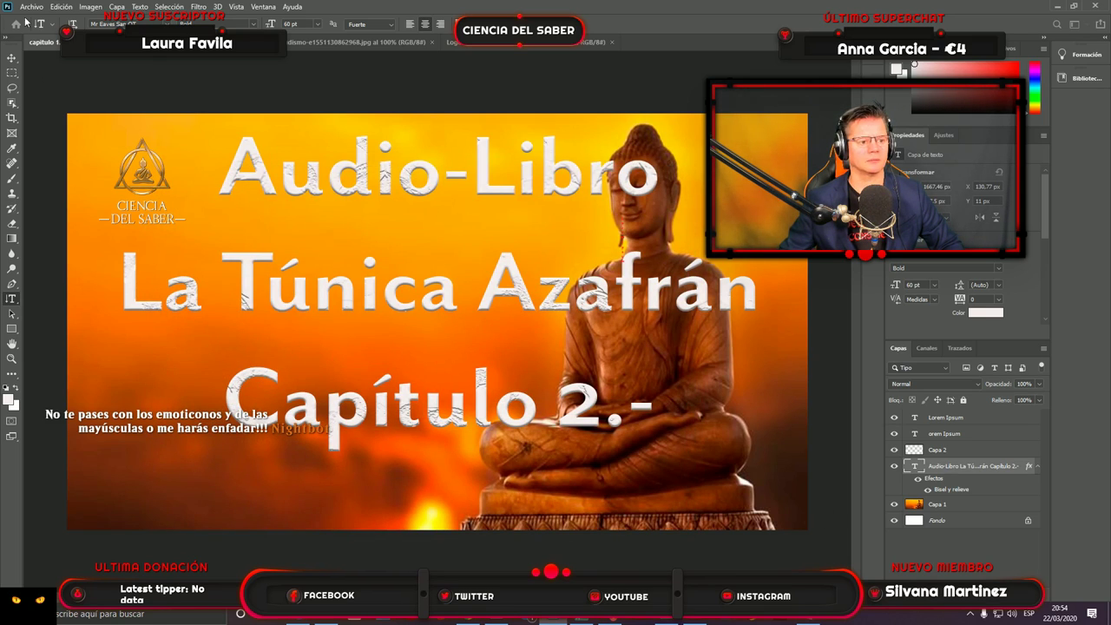
Export the cover as the JPG image capitulo 1 at 1920 x 1080 px into the audiolibro la tunica azafran cap 2 folder.
click(31, 7)
mouse_move(56, 177)
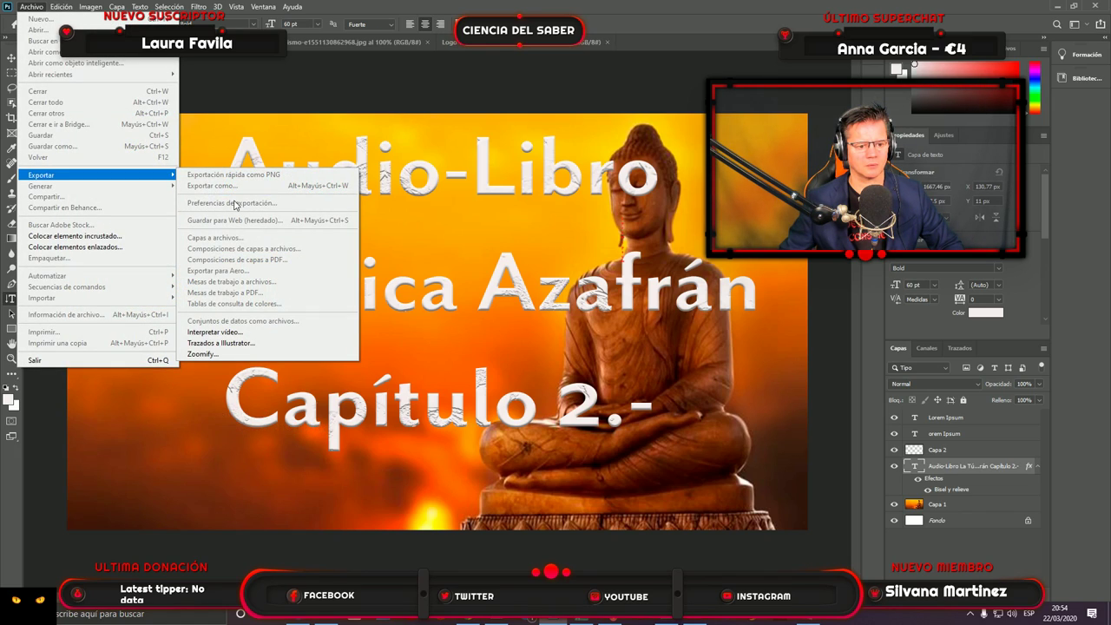
click(494, 267)
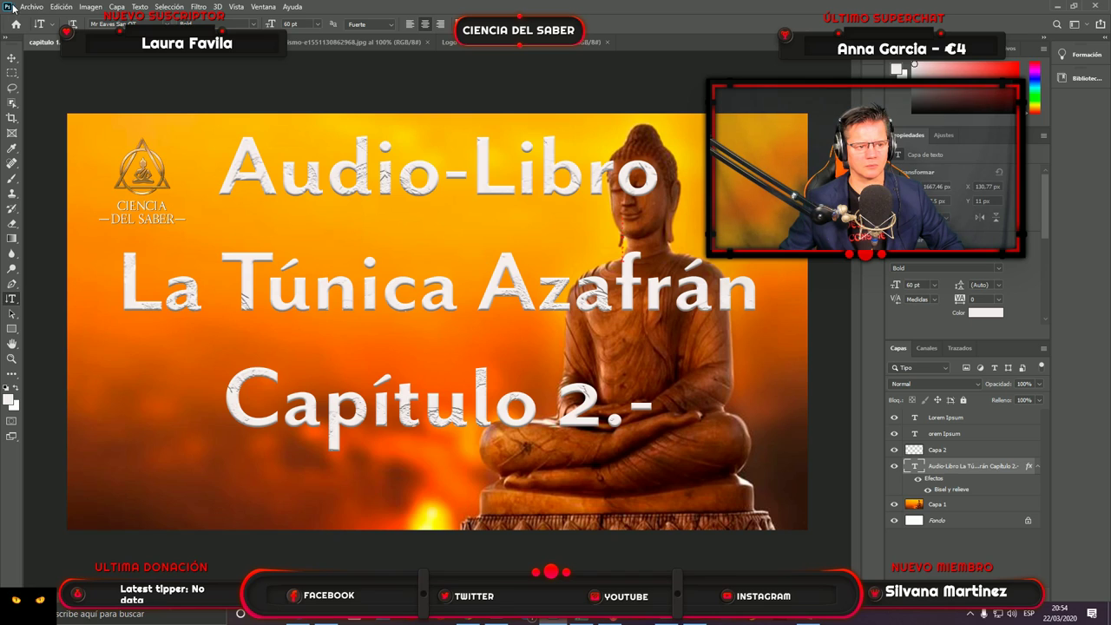
click(31, 6)
mouse_move(54, 175)
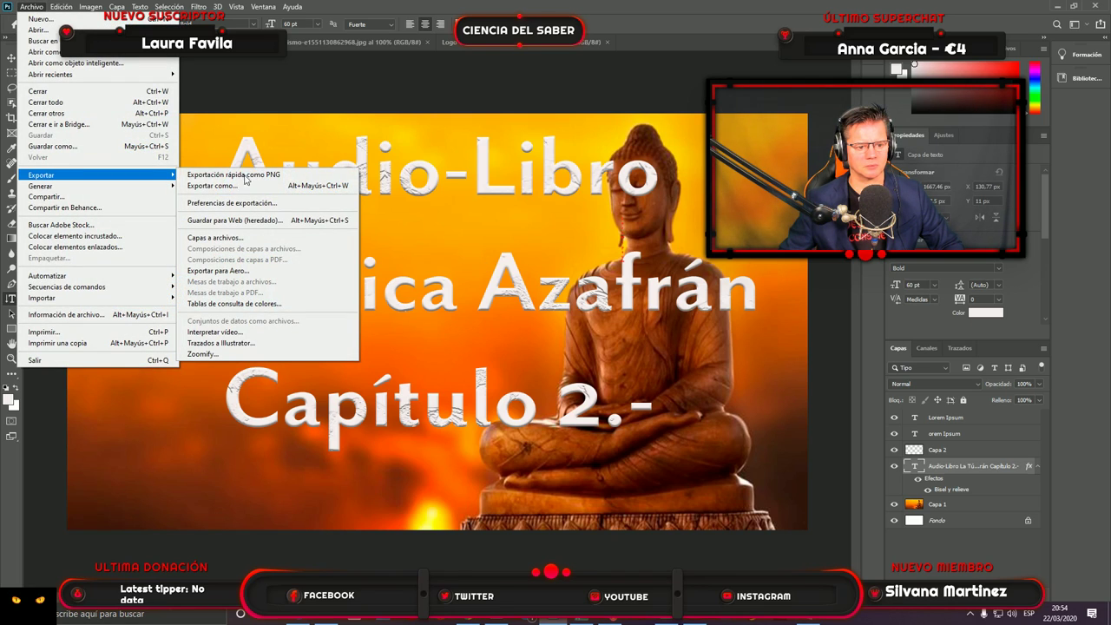
click(461, 219)
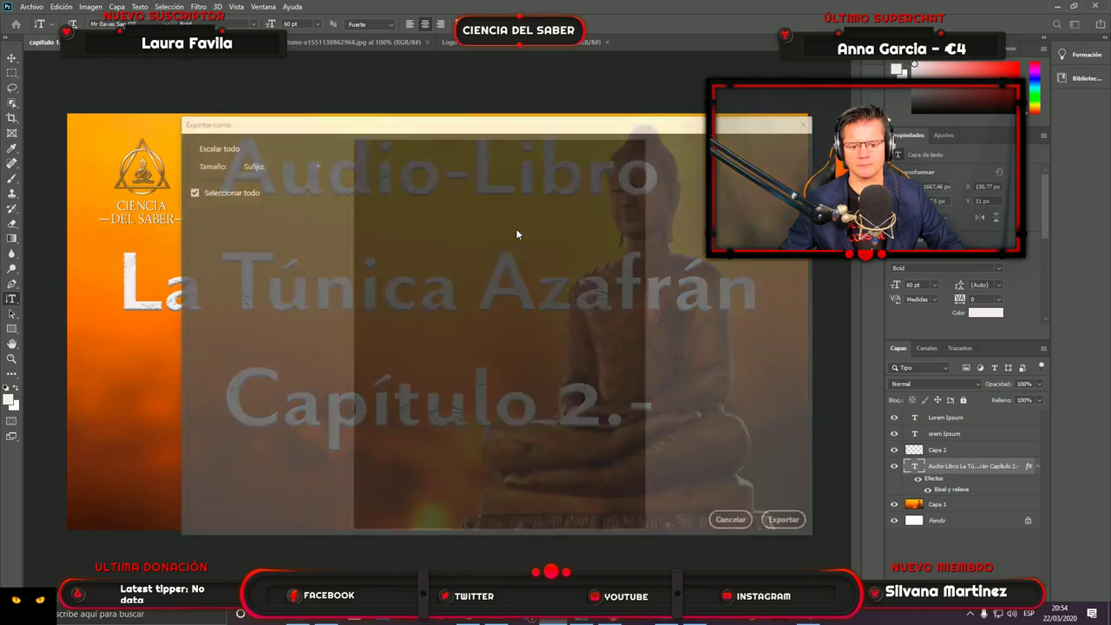
click(783, 522)
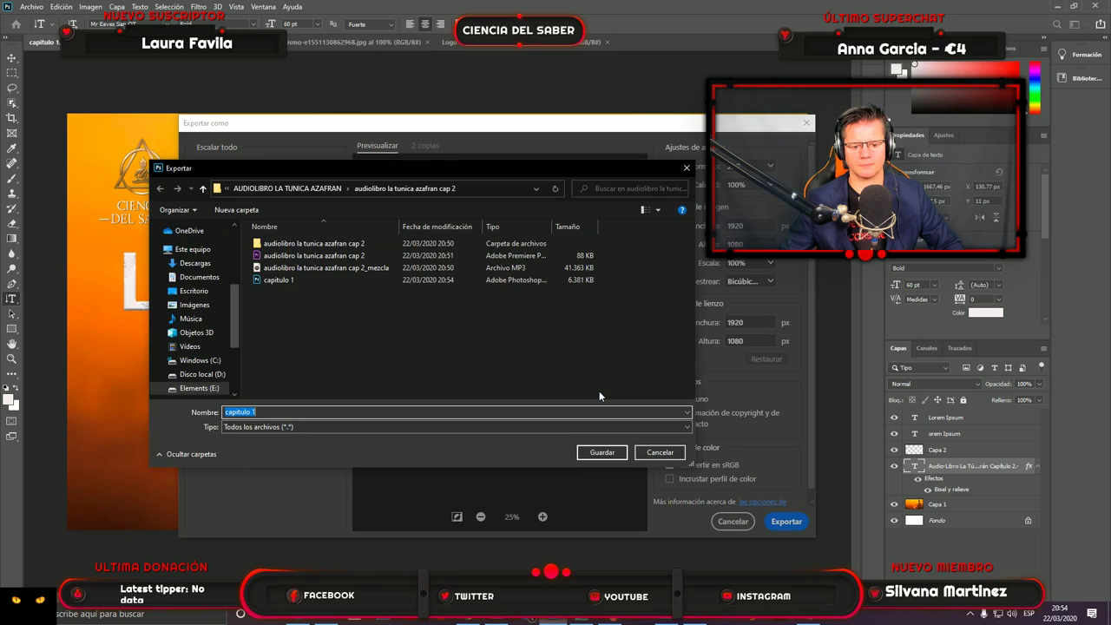
click(603, 452)
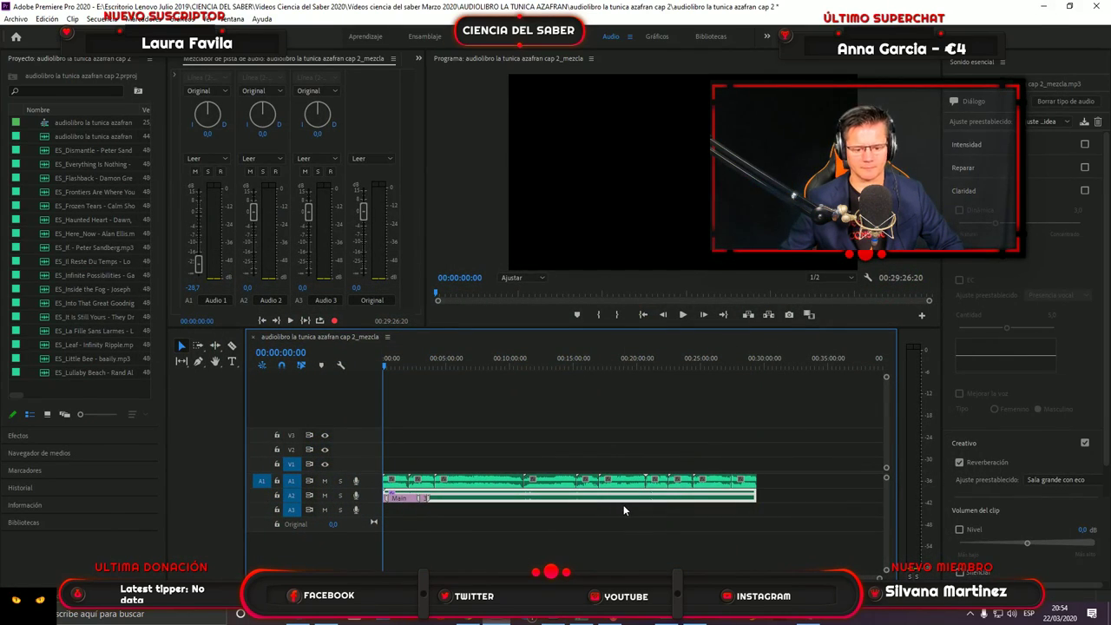
In Premiere Pro, import the JPG image capitulo 1 from the audiolibro la tunica azafran cap 2 folder.
click(16, 18)
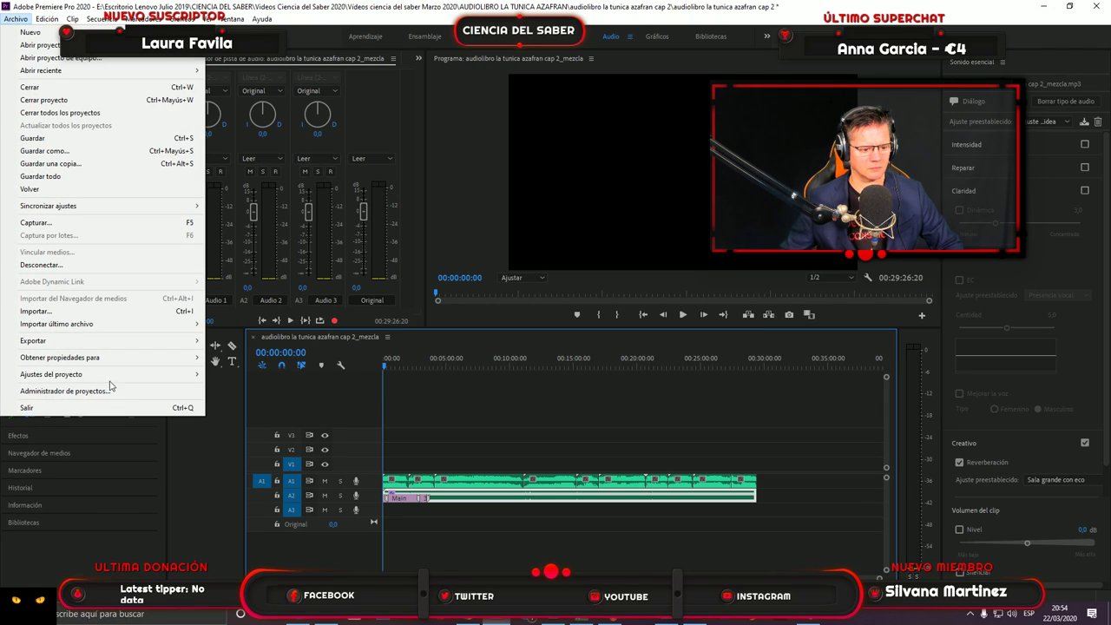
click(41, 312)
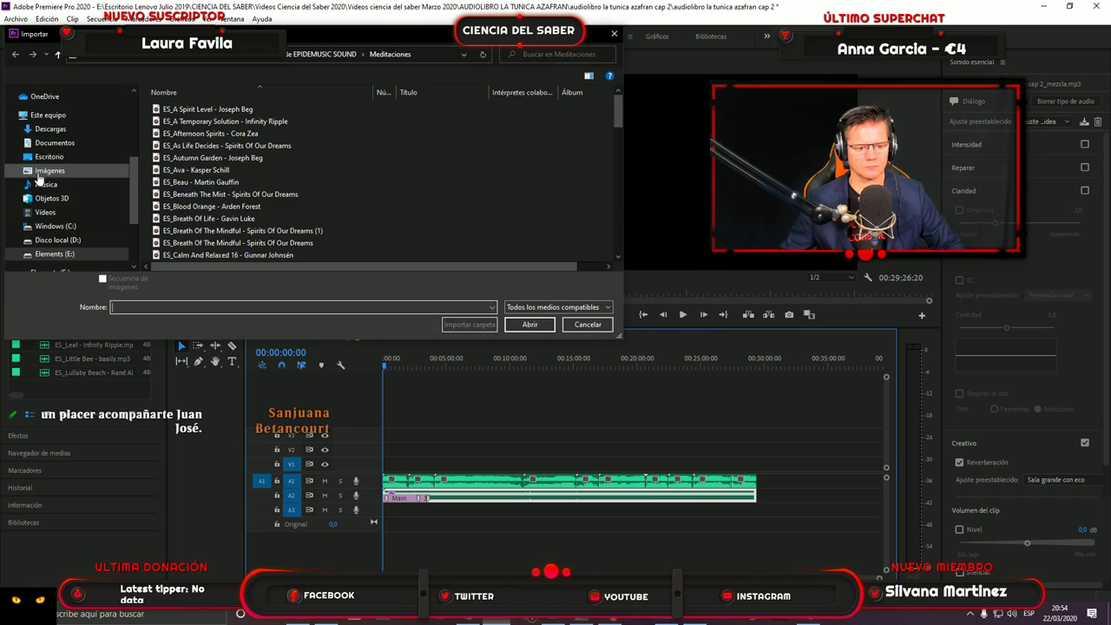
click(88, 254)
click(212, 121)
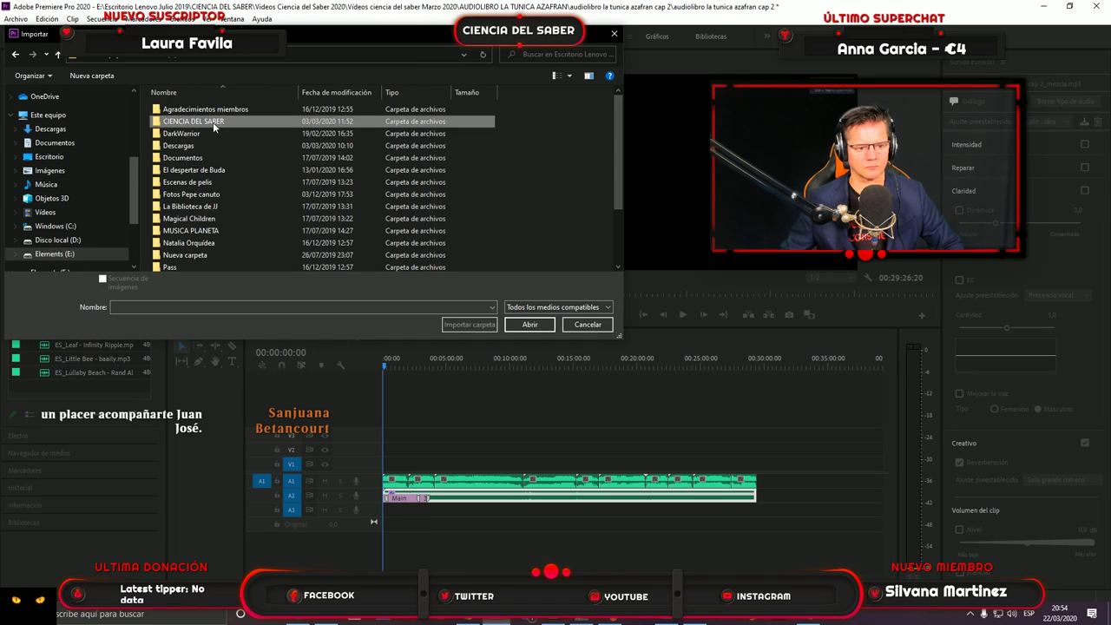
double_click(213, 122)
scroll(243, 161, down, 5)
scroll(256, 228, down, 2)
scroll(254, 228, down, 3)
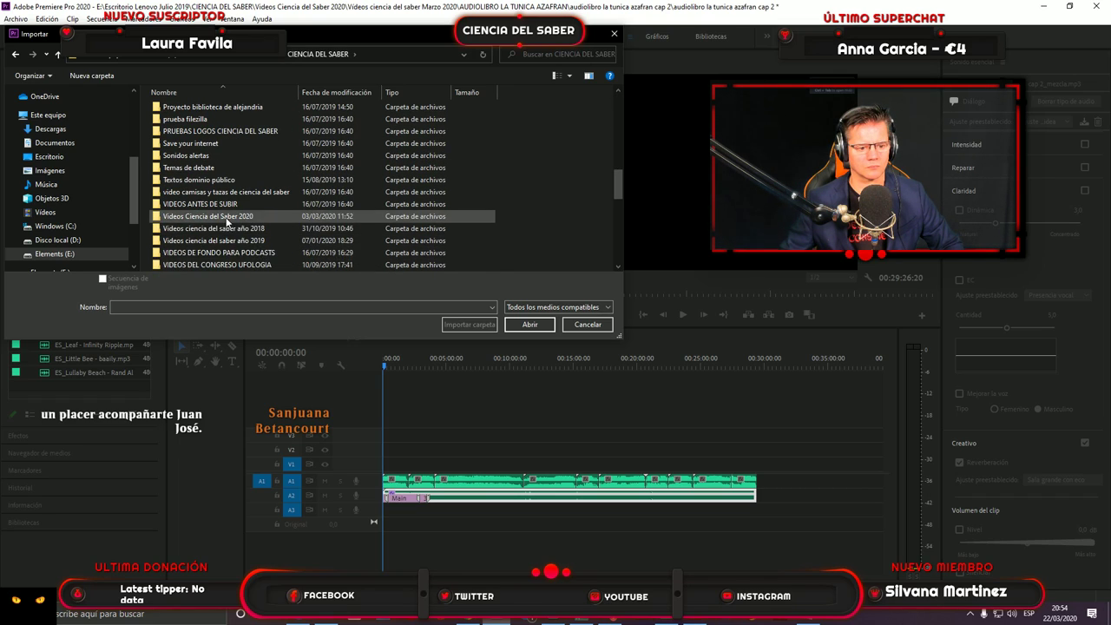
double_click(269, 217)
double_click(240, 125)
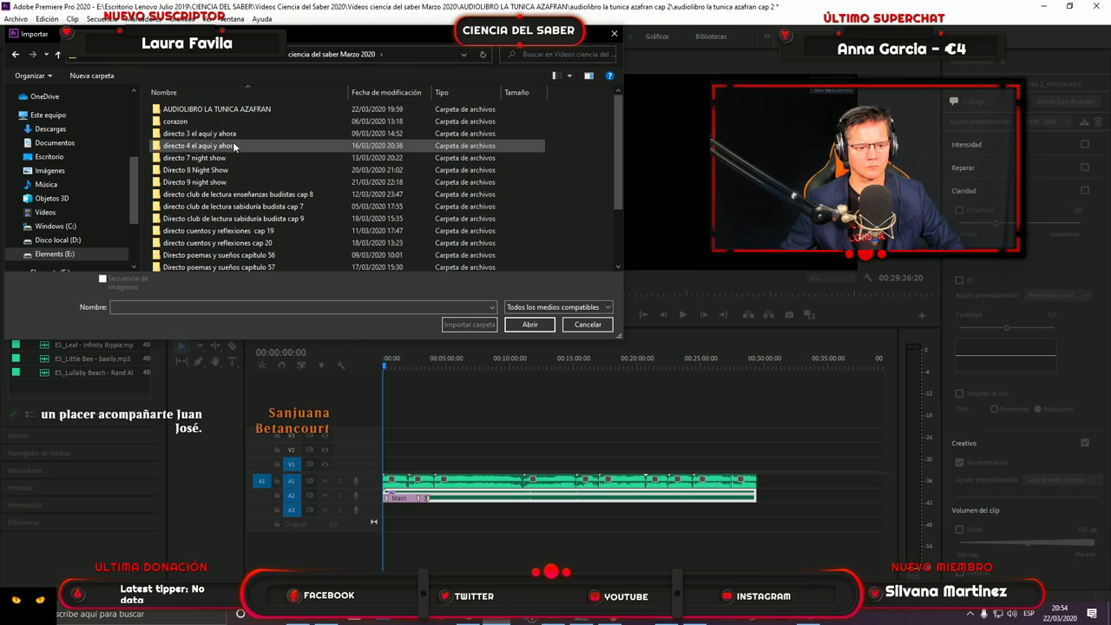
double_click(222, 109)
double_click(221, 123)
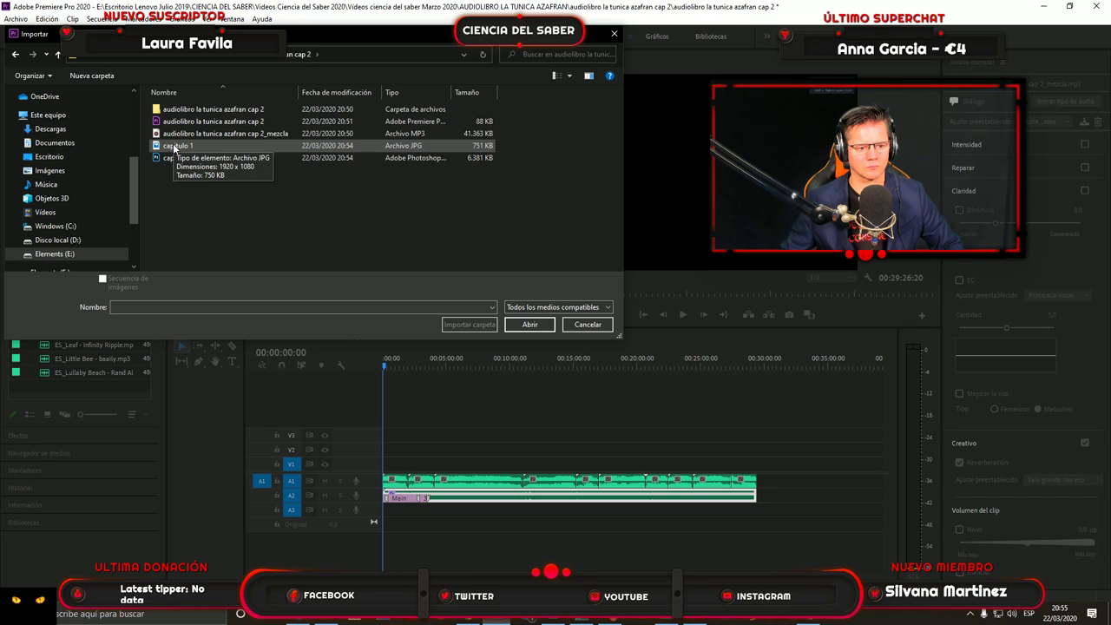
click(174, 147)
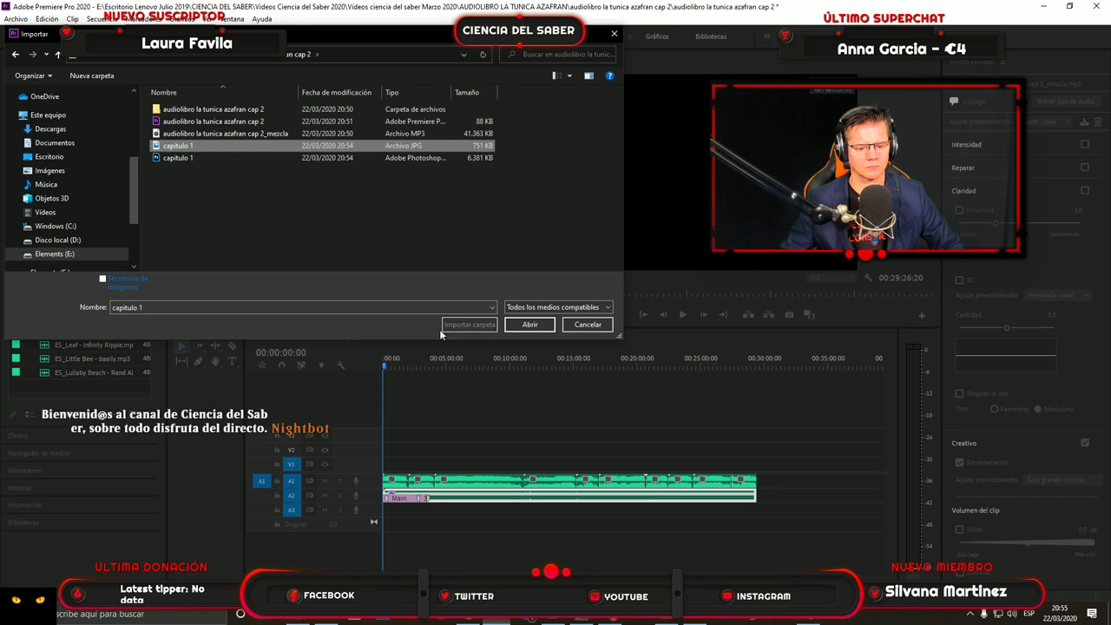
click(537, 327)
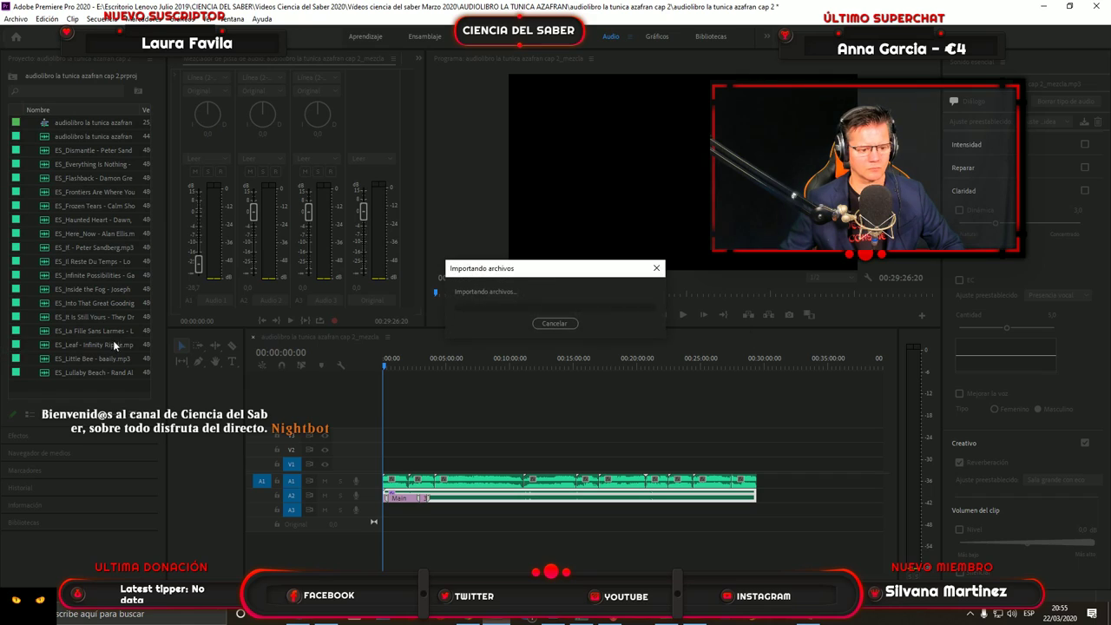
Place capitulo 1.jpg on track V1 across the full length of the audio and set its scale to 67 in the Graphics workspace.
drag(122, 180, 761, 464)
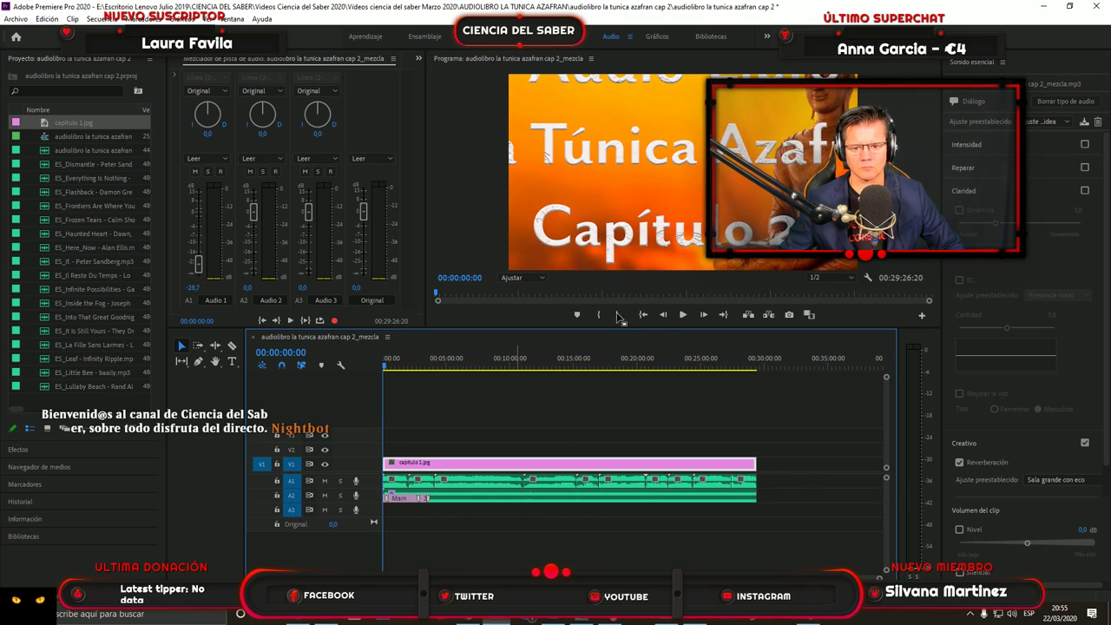
click(664, 36)
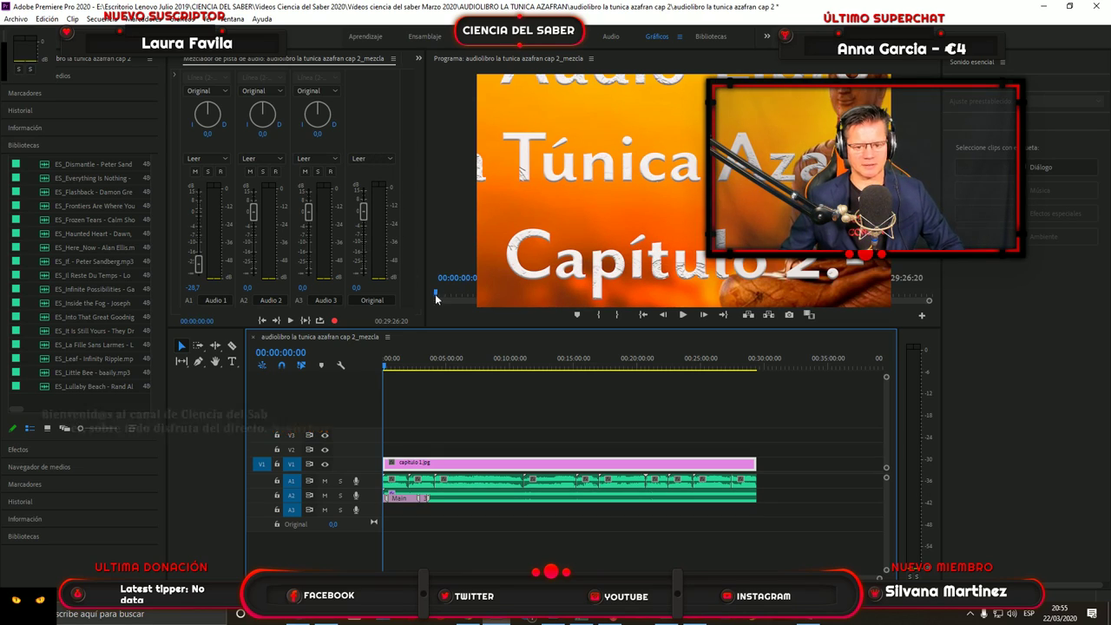
click(219, 131)
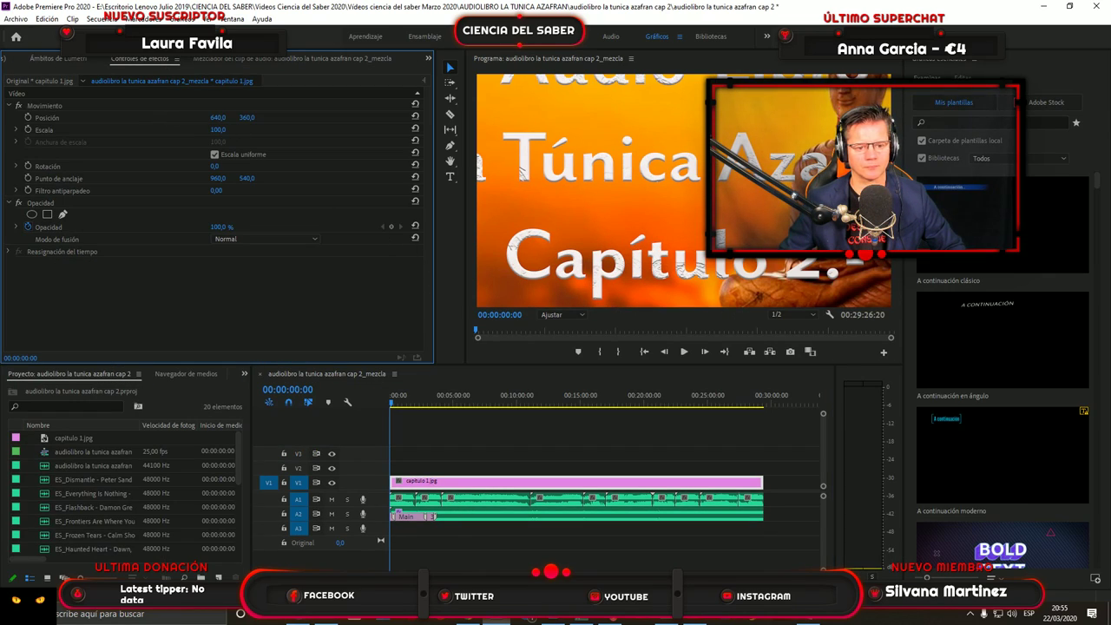
drag(220, 131, 192, 131)
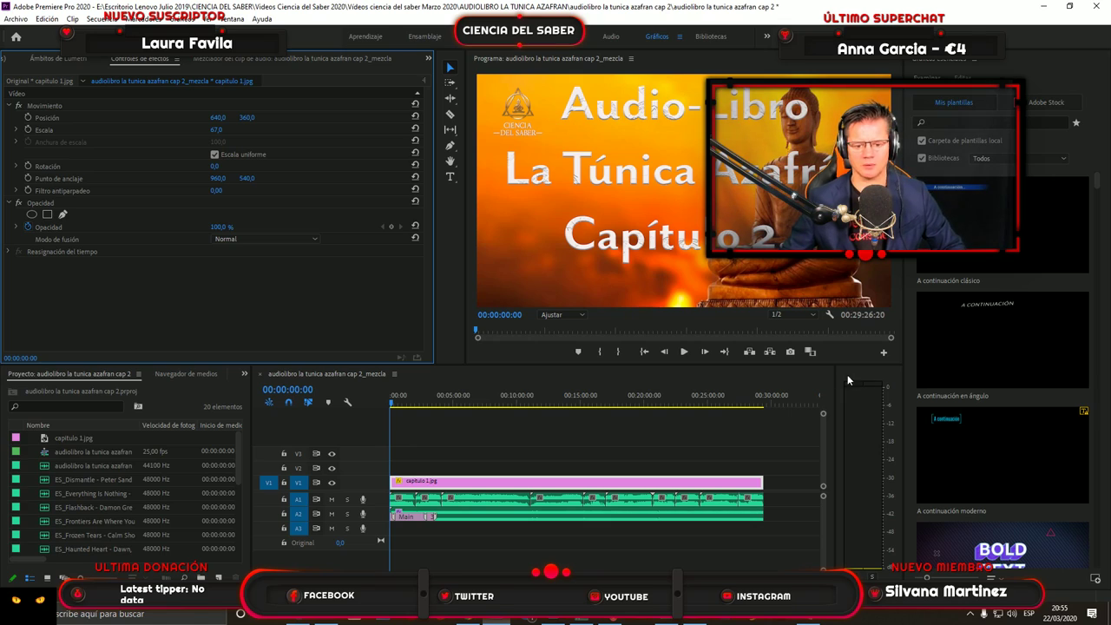
Import the video 599687_abstract_01.mp4 from the Logo buda folder inside prueba filezilla on the Elements (E:) drive.
click(15, 19)
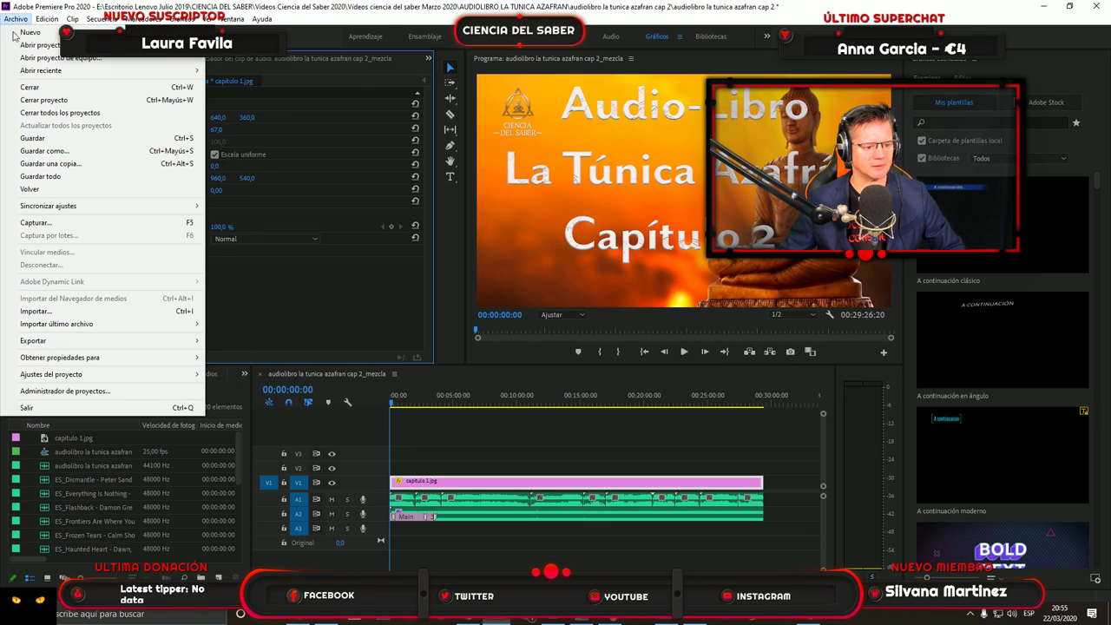
click(59, 311)
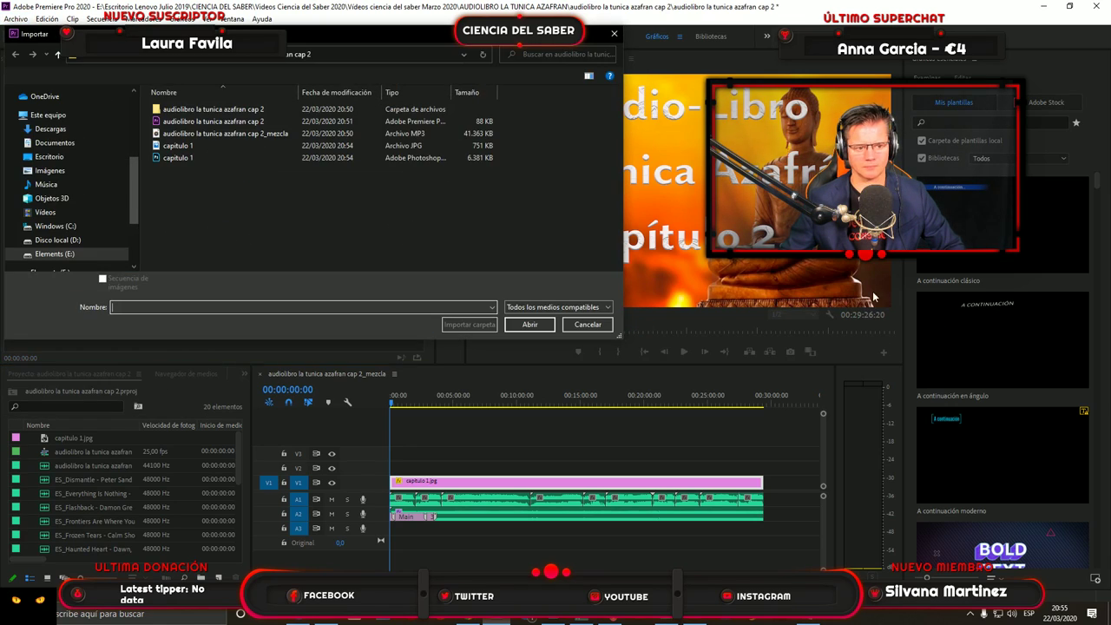
click(48, 255)
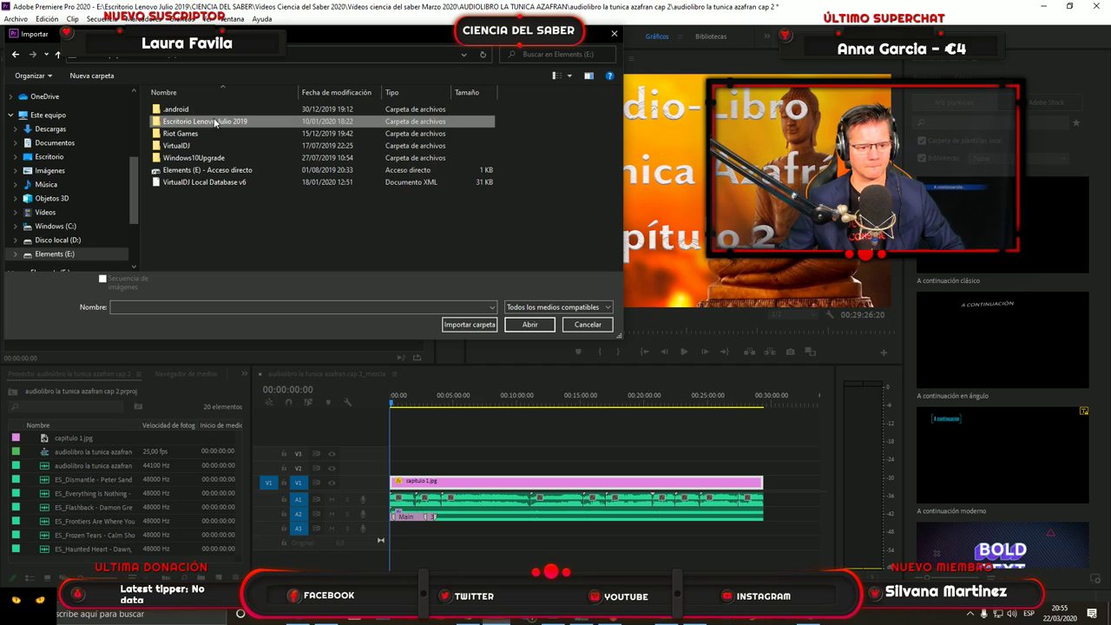
double_click(215, 123)
scroll(221, 143, down, 5)
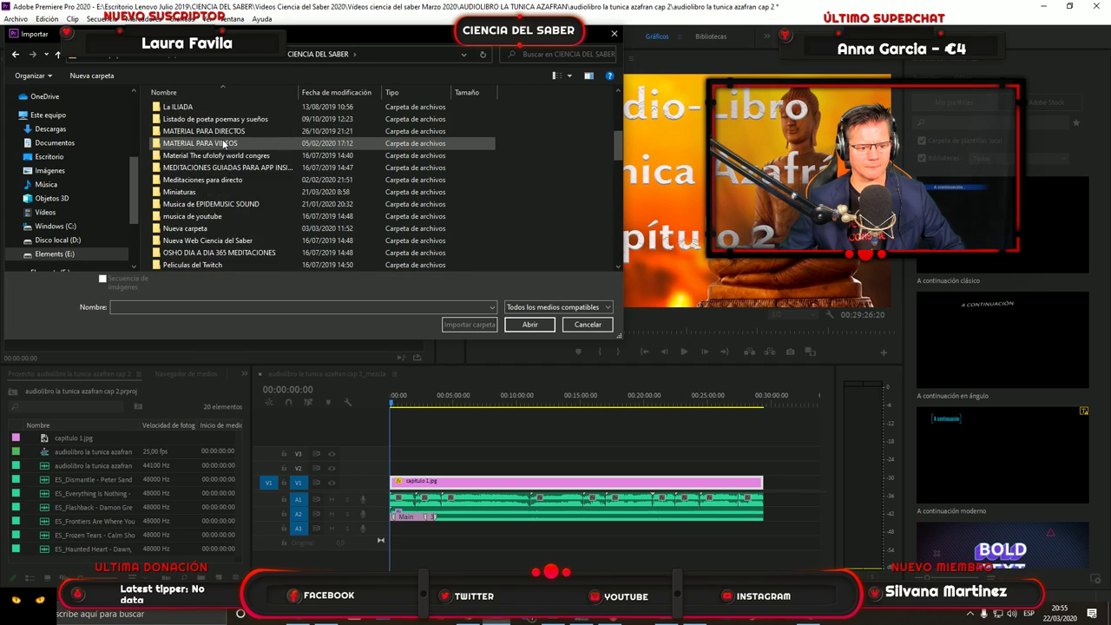
double_click(200, 229)
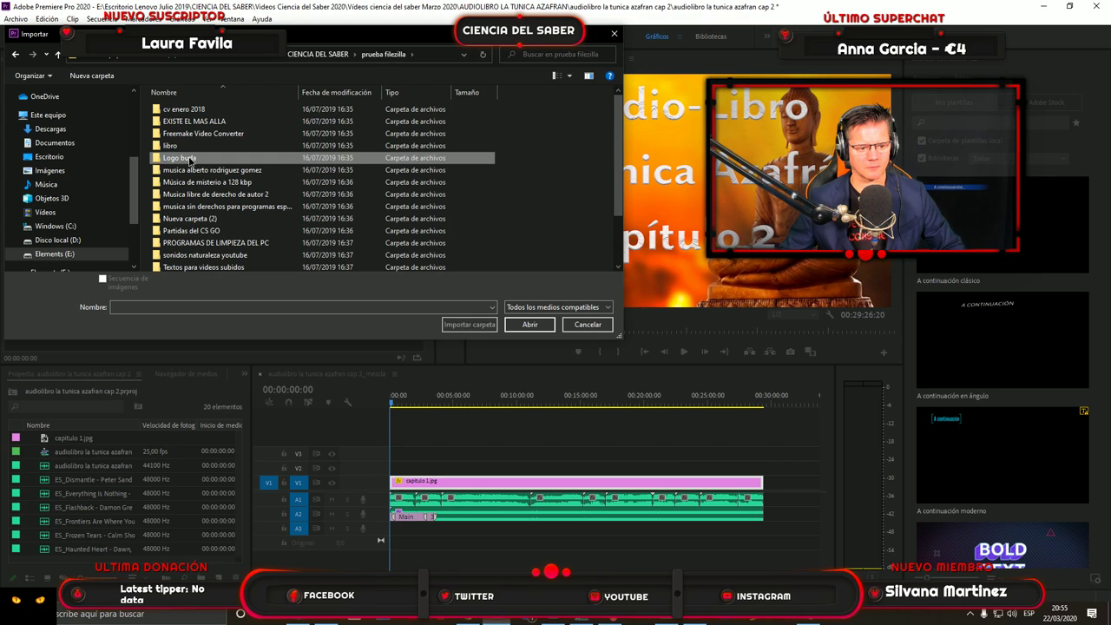
double_click(190, 159)
click(180, 212)
click(531, 326)
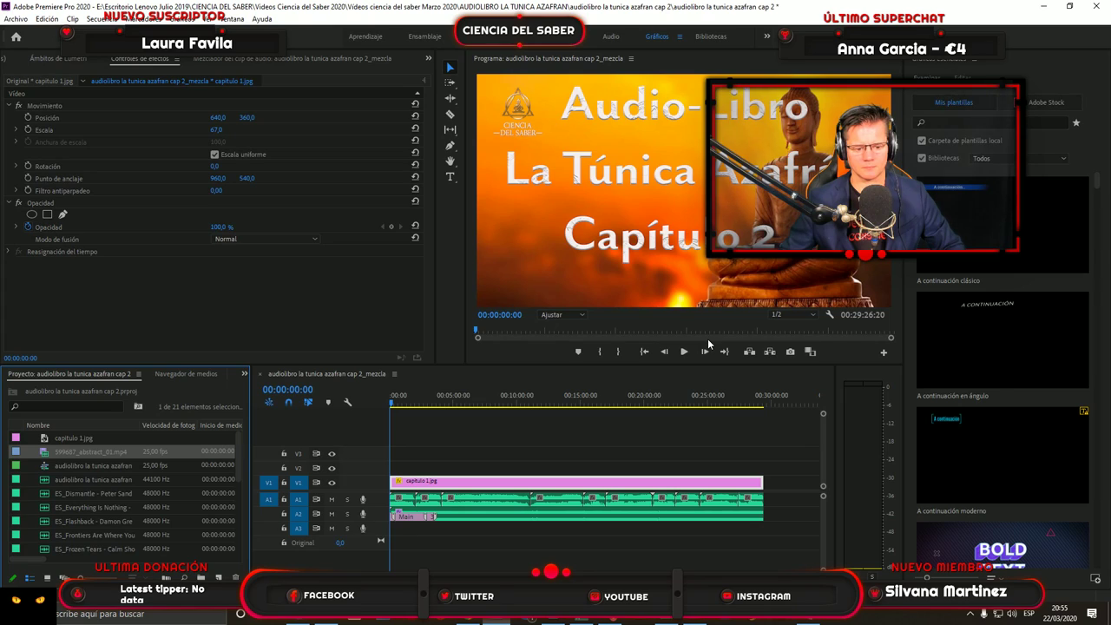
Place 599687_abstract_01.mp4 on tracks V1 and A1 directly after the end of the cover image and the audio.
drag(65, 457, 769, 506)
key(=)
key(=)
key(=)
key(=)
drag(395, 565, 721, 551)
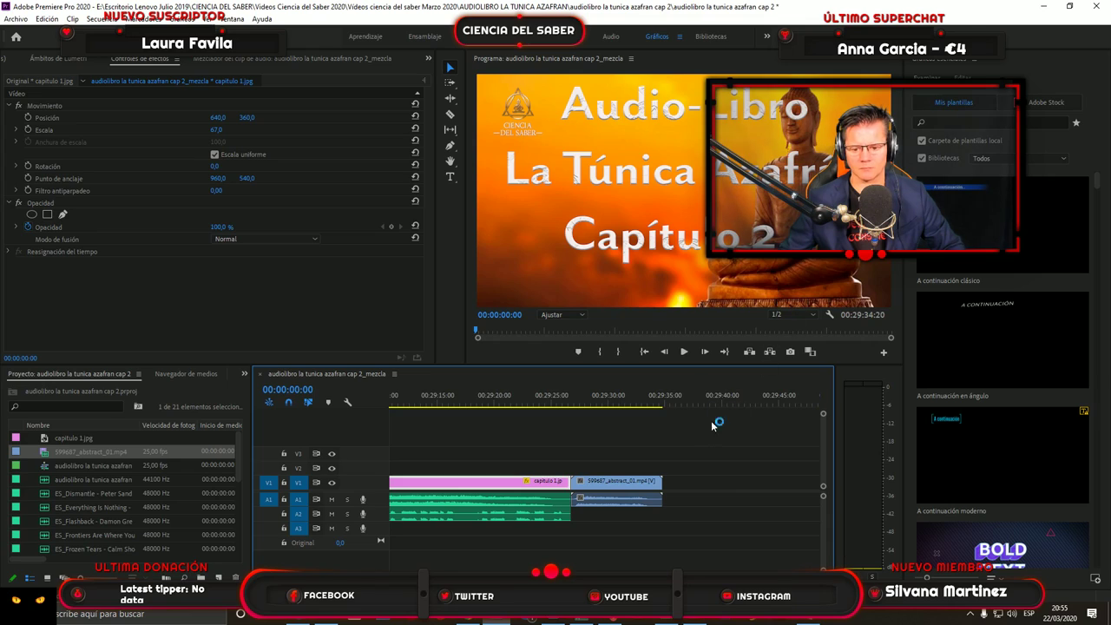
Scale the 599687_abstract_01.mp4 clip to 276 so that it fills the frame.
click(661, 401)
drag(662, 402, 595, 420)
click(615, 499)
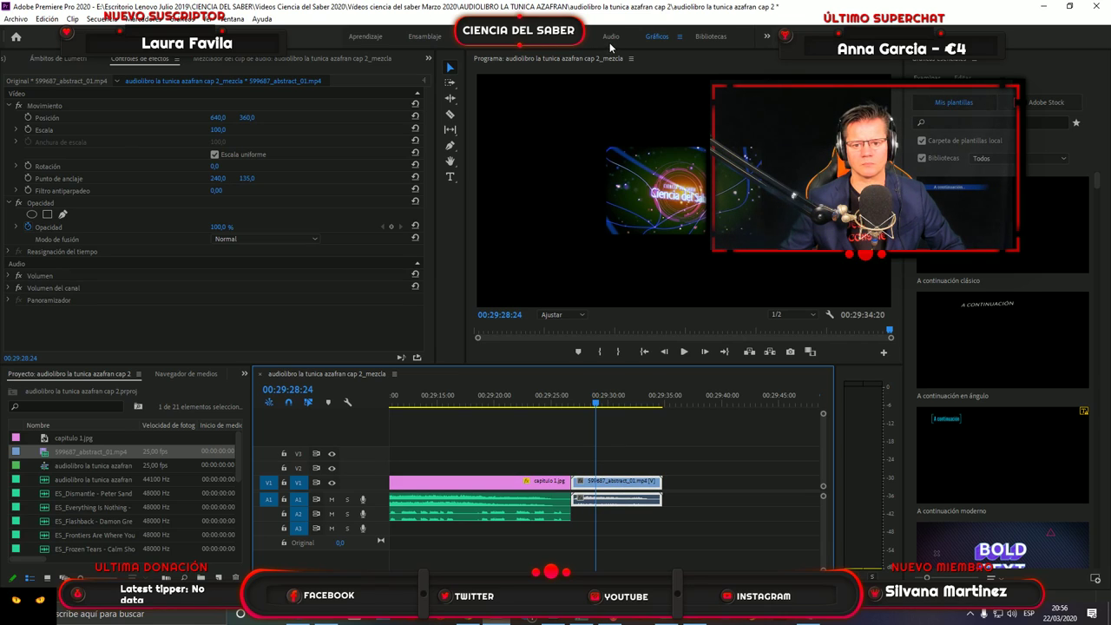
drag(224, 130, 381, 130)
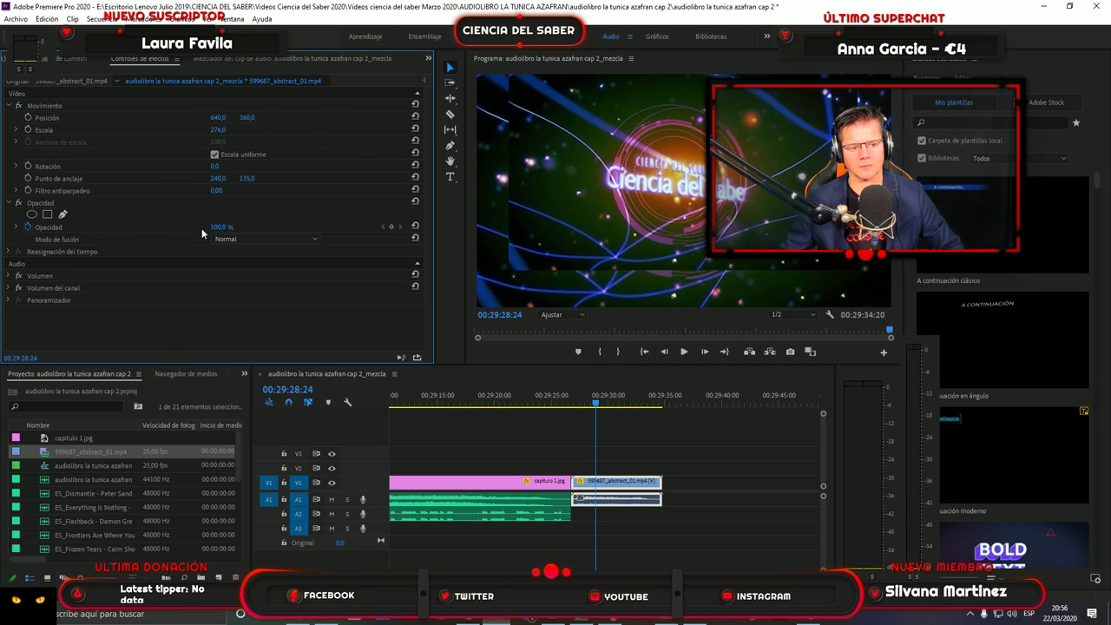
In the Audio workspace, add the Deslizar banda video transition to the start of the closing clip and lengthen it to about 3 seconds.
click(19, 464)
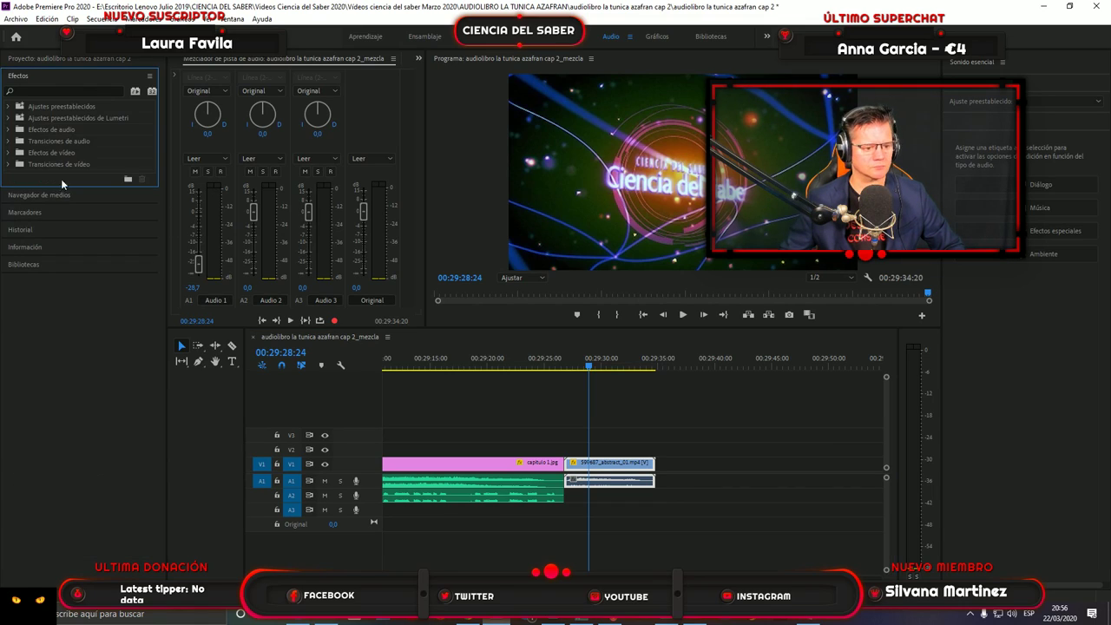
click(10, 164)
click(14, 187)
drag(52, 210, 571, 469)
drag(574, 469, 598, 468)
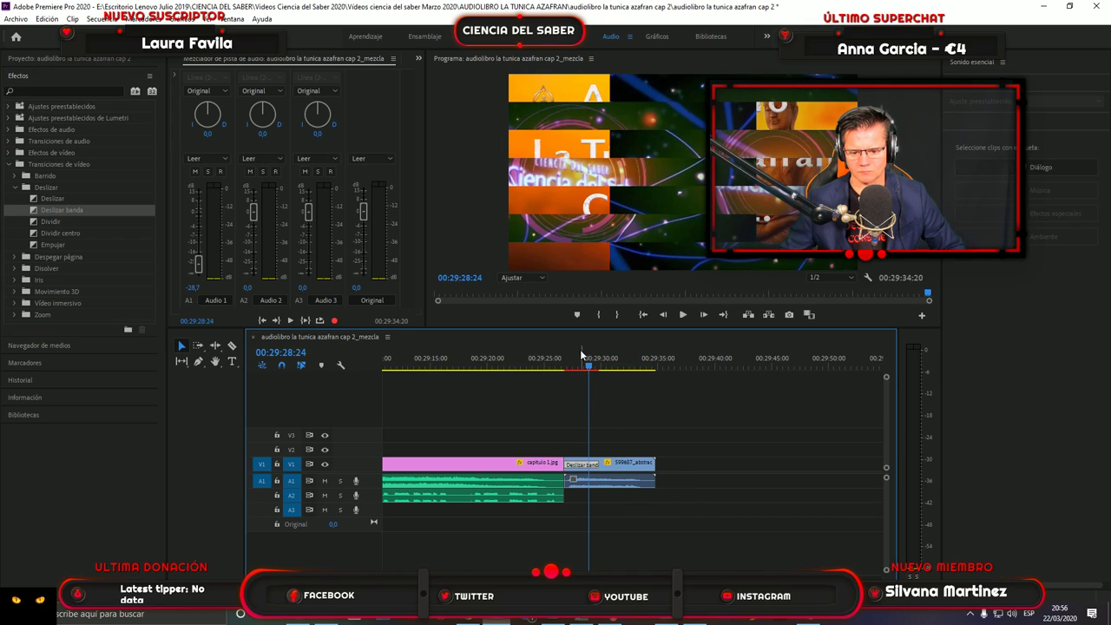
Play back the transition into the closing clip and part of the narration's final section.
drag(589, 369, 545, 365)
click(683, 314)
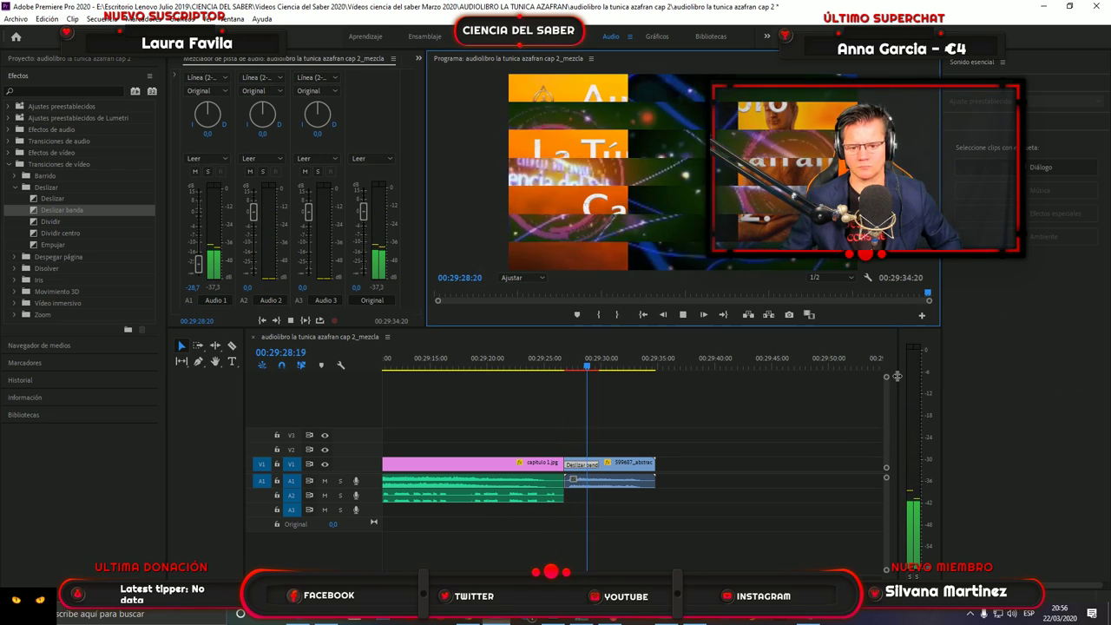
key(space)
drag(613, 368, 440, 411)
click(683, 314)
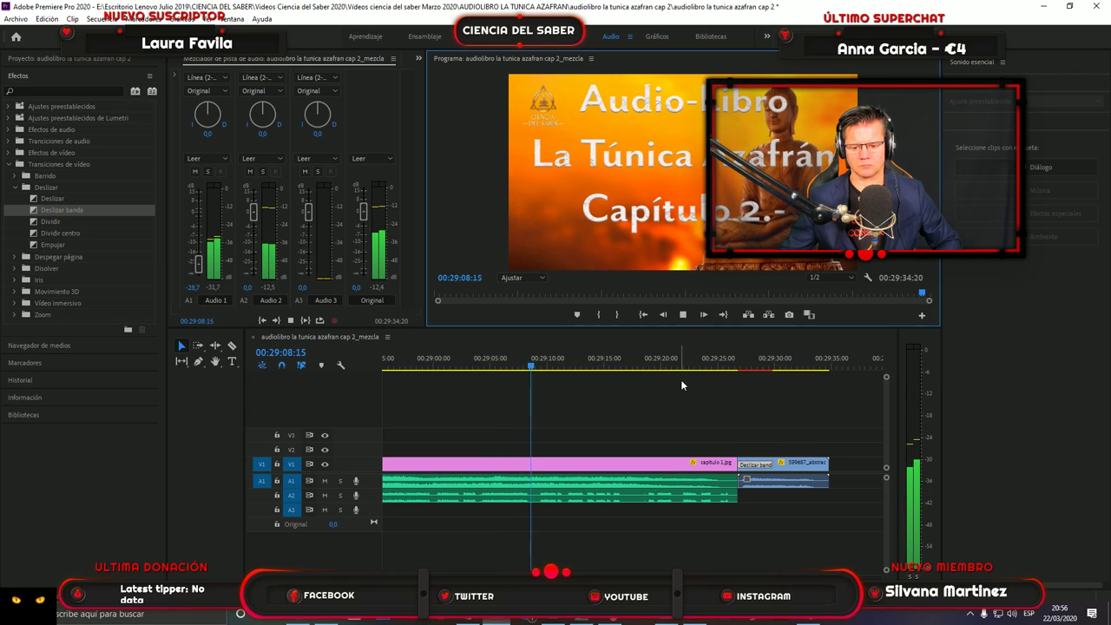
key(space)
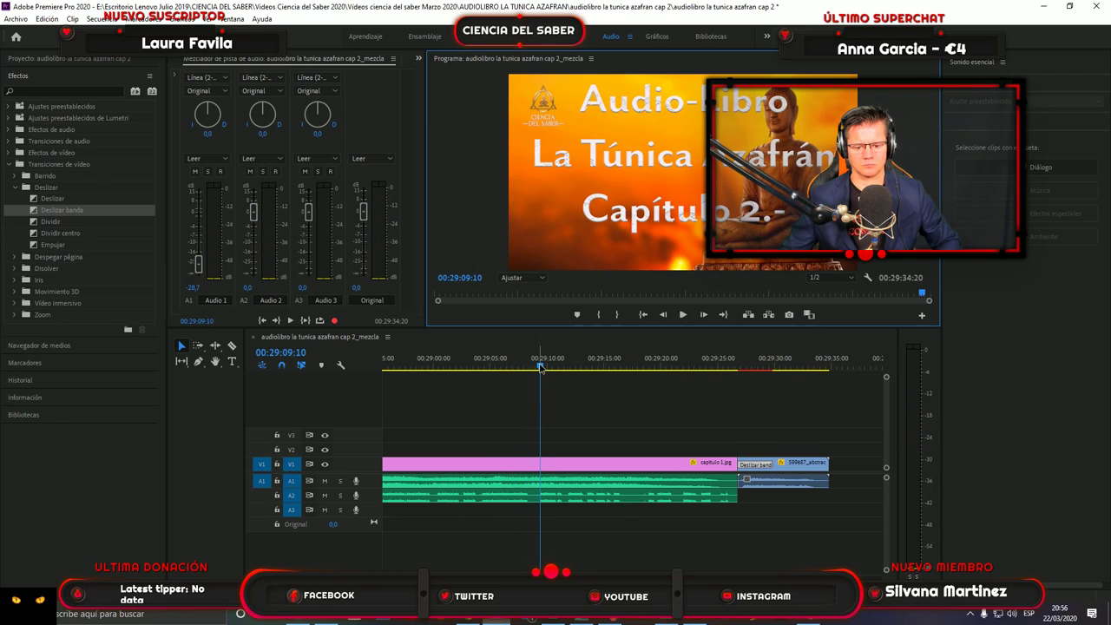
Play the opening of the sequence from the beginning to check the cover, narration and music, and return to the start.
click(643, 315)
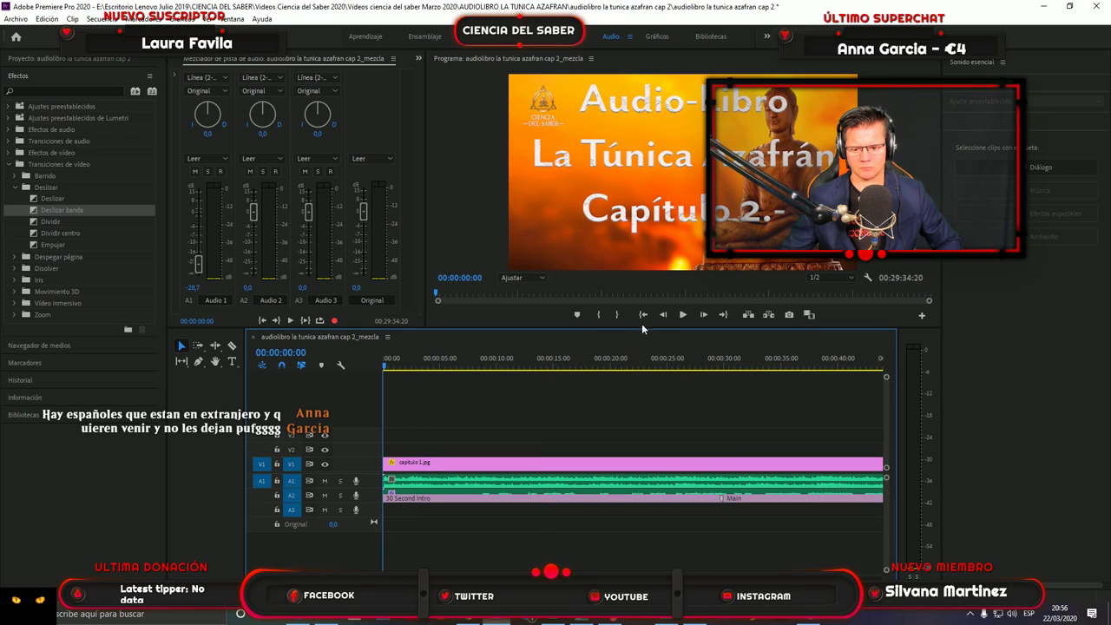
click(683, 315)
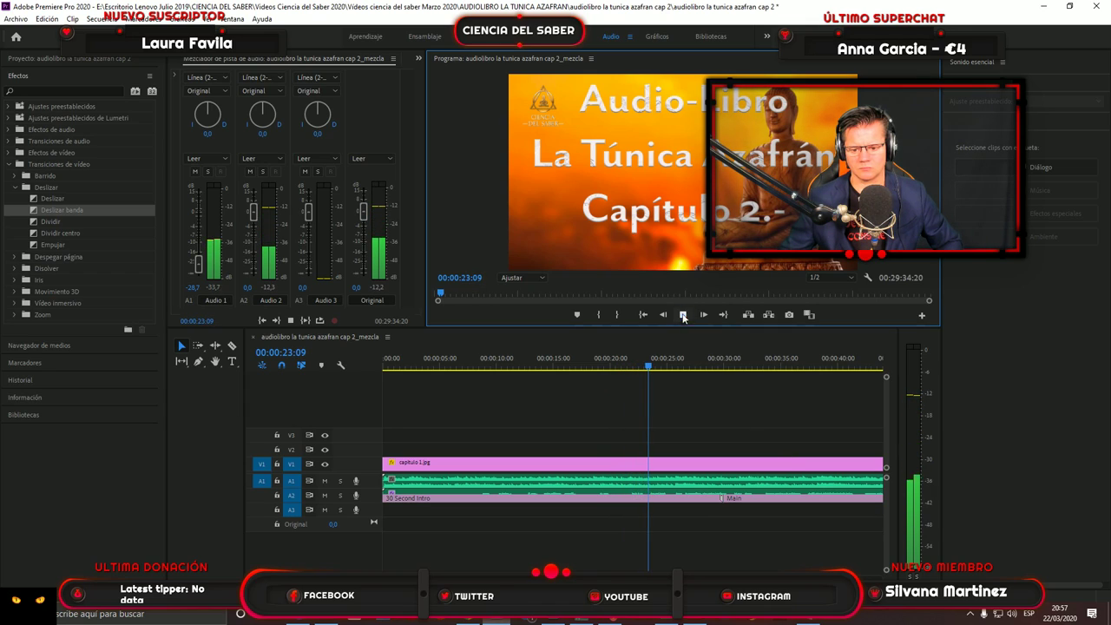
key(space)
key(Home)
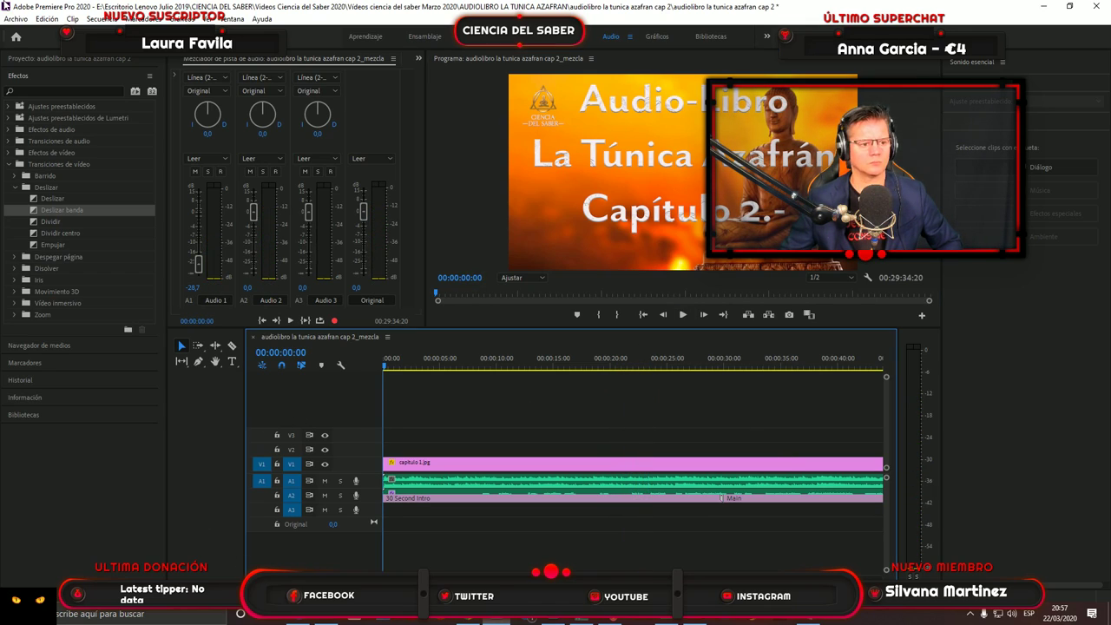
Export the sequence in HEVC (H.265) as the MP4 audiolibro la tunica azafran cap 2_mezcla into the audiolibro la tunica azafran cap 2 folder.
click(12, 24)
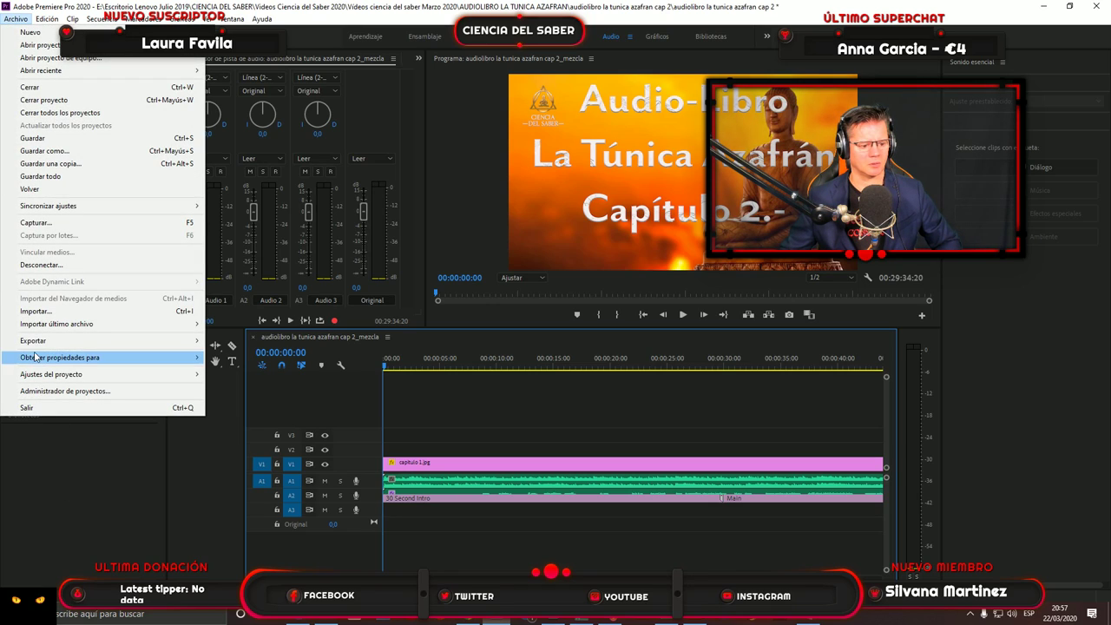
mouse_move(39, 344)
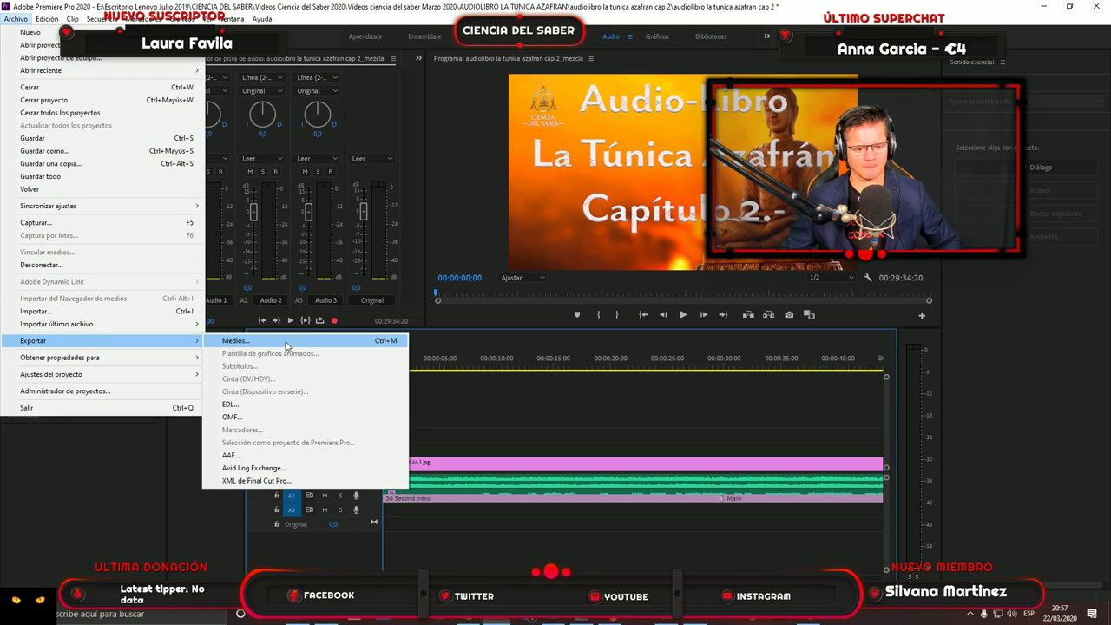
click(228, 341)
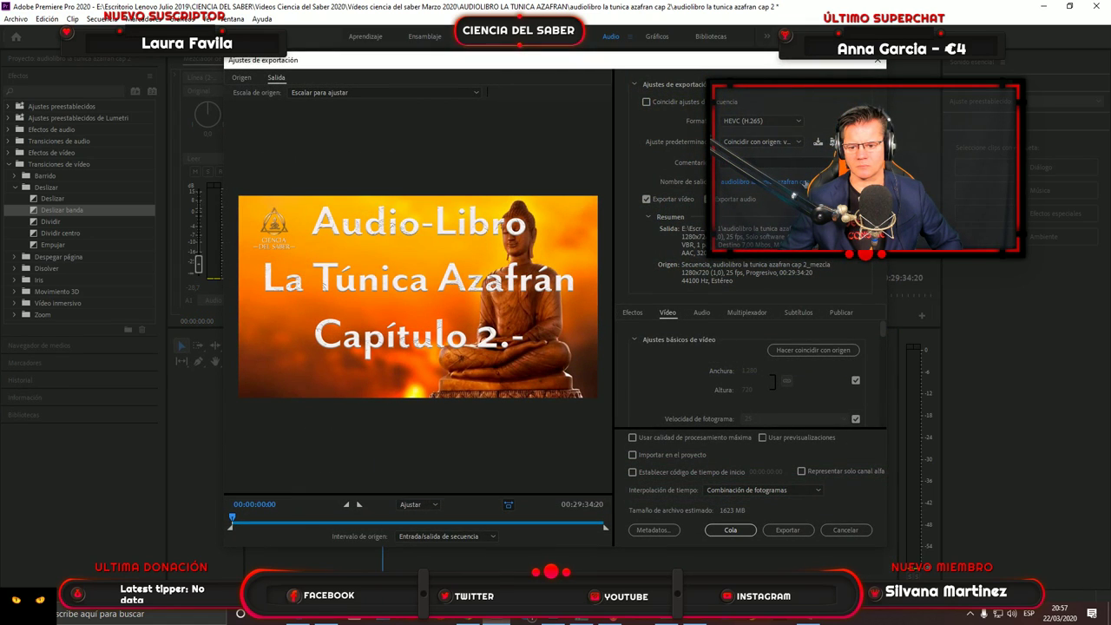
click(763, 181)
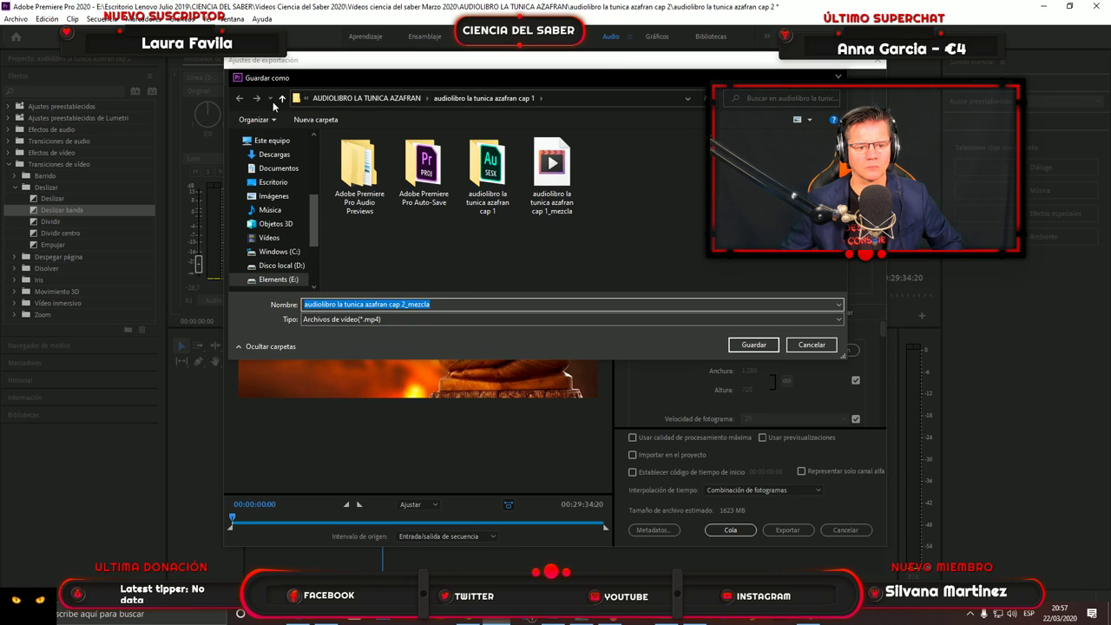
click(391, 167)
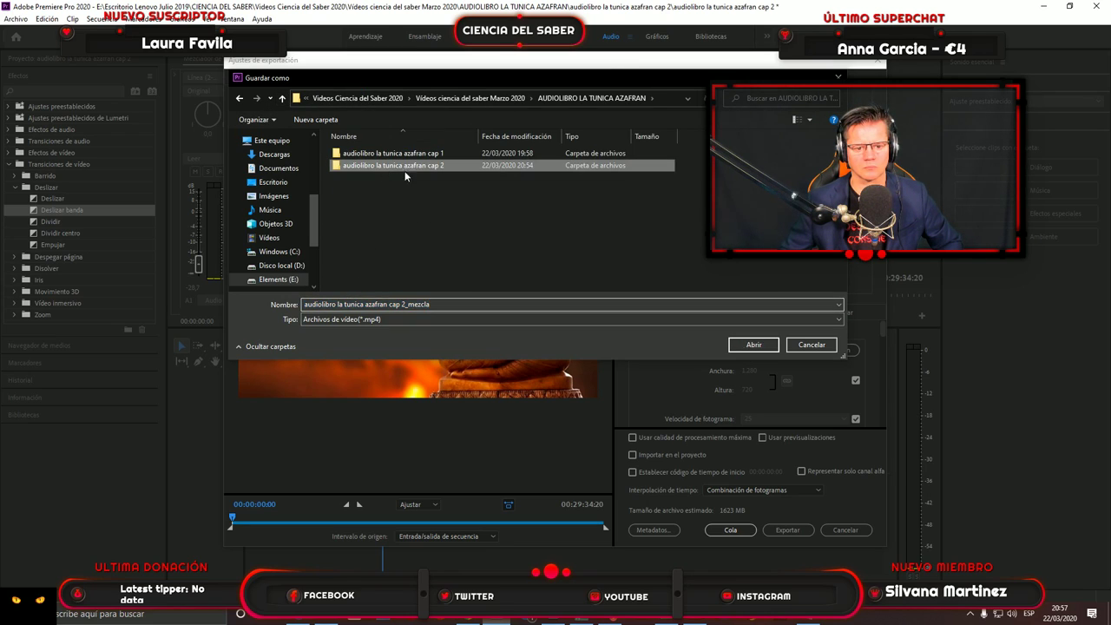
click(753, 345)
click(754, 344)
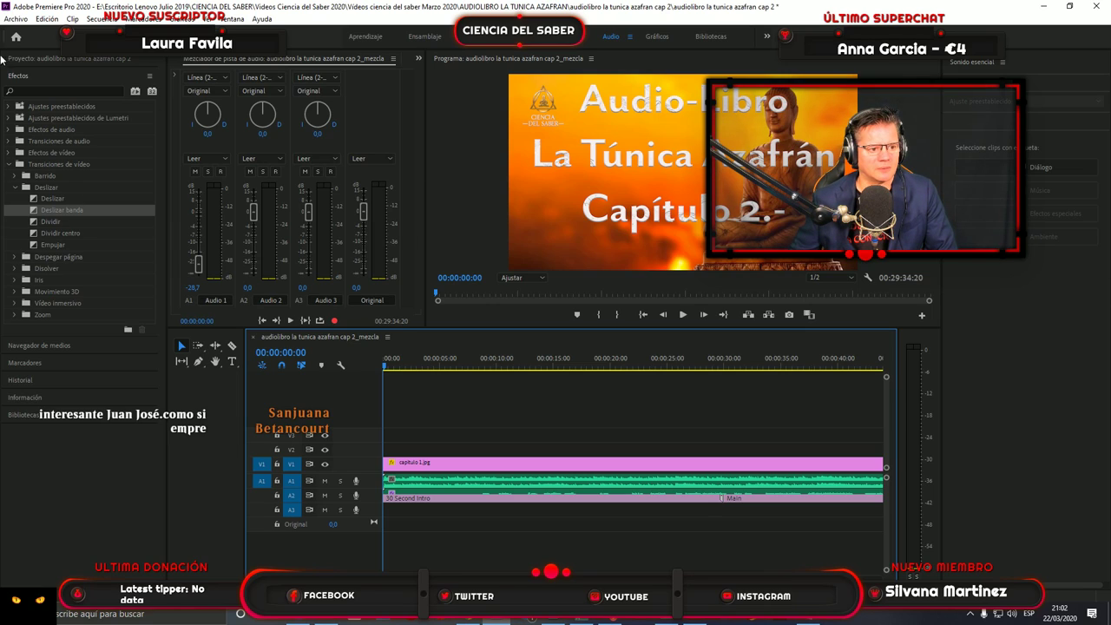
Save the Premiere Pro project and minimize its window.
click(19, 21)
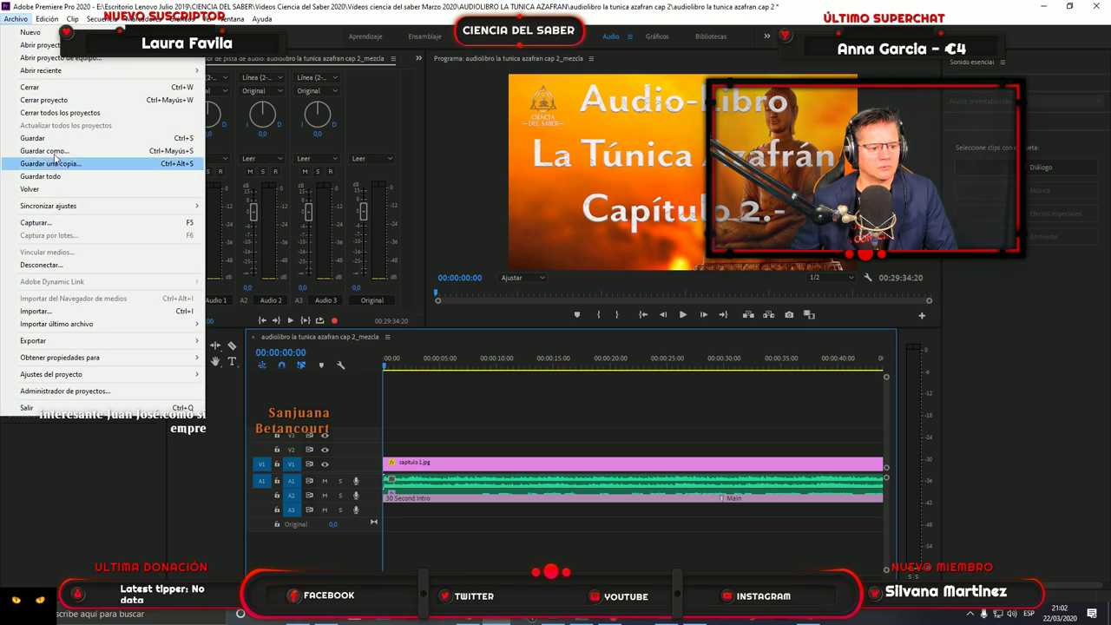
click(52, 138)
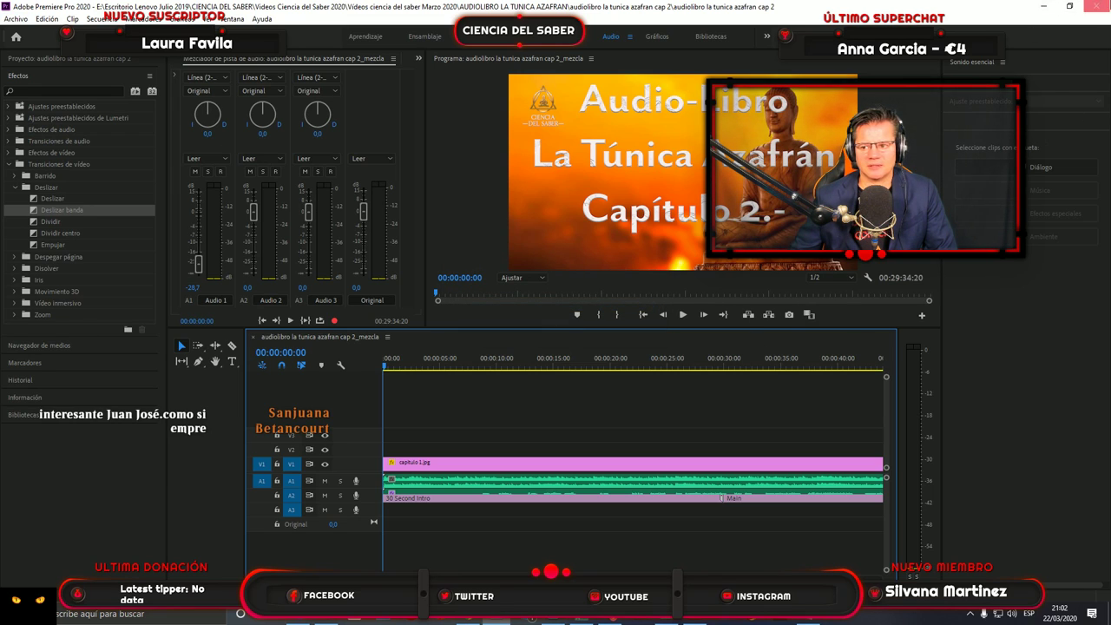
click(1044, 7)
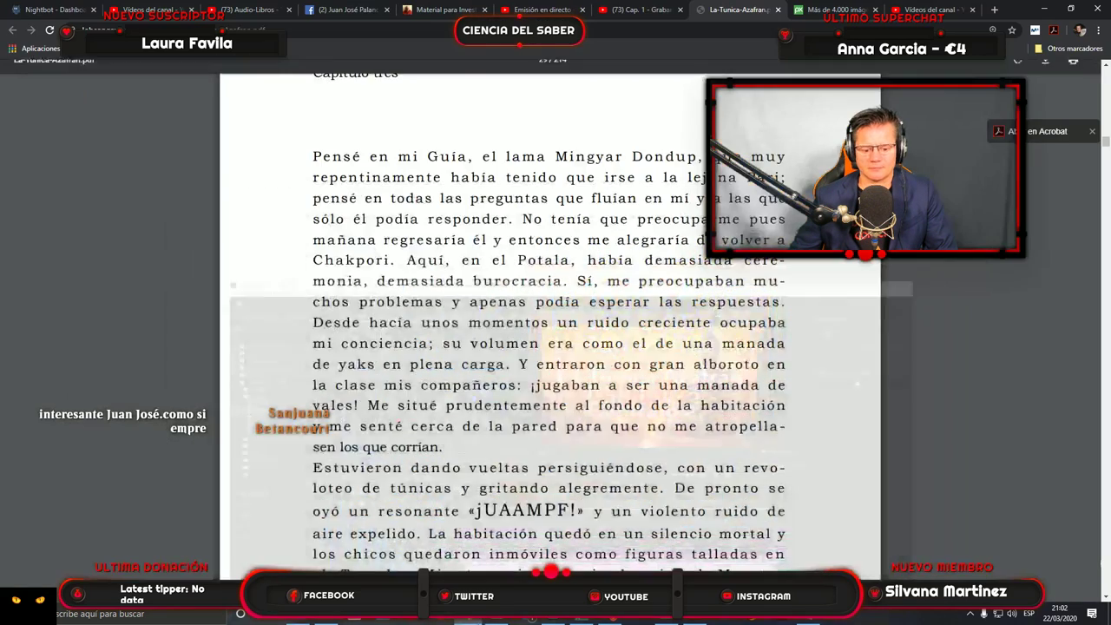
In File Explorer, open the exported MP4 from the audiolibro la tunica azafran cap 2 folder and decline the HEVC video extension.
click(468, 614)
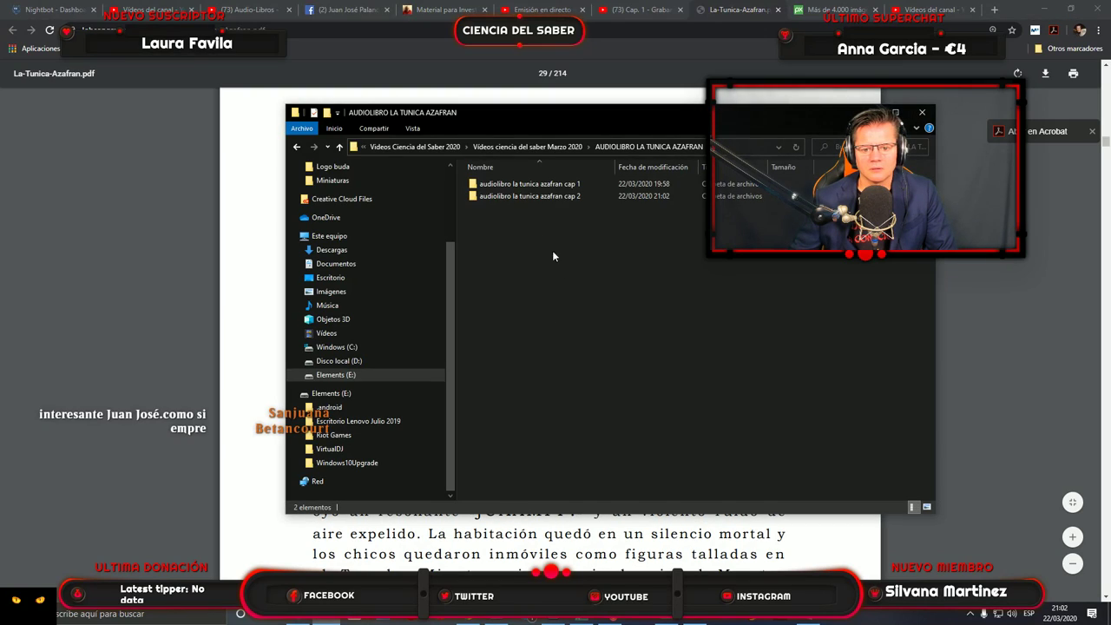
double_click(529, 195)
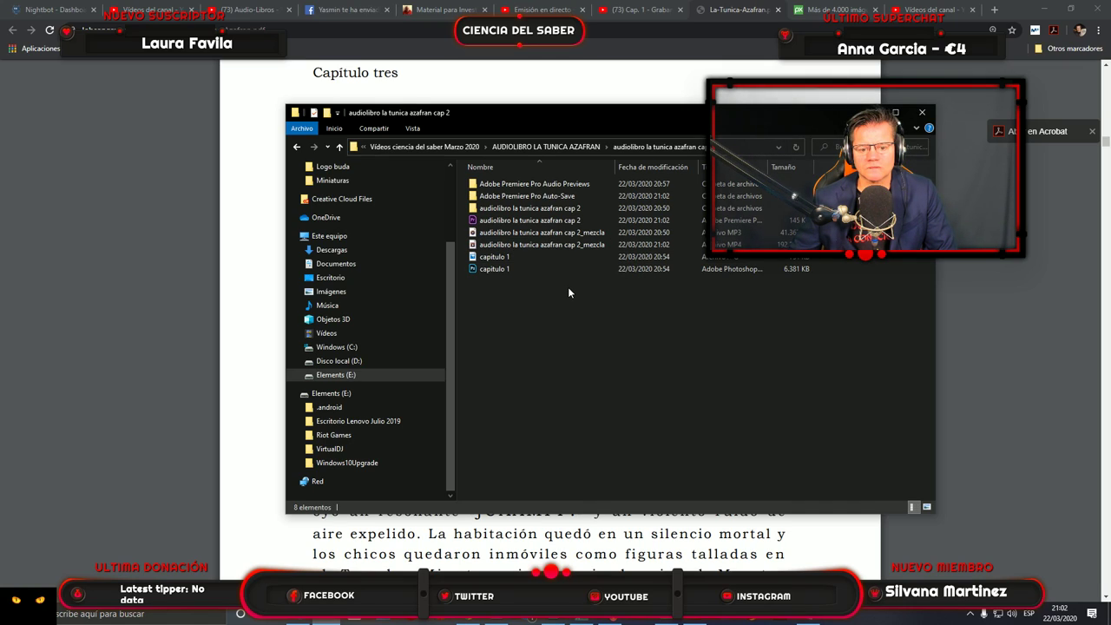
mouse_move(520, 248)
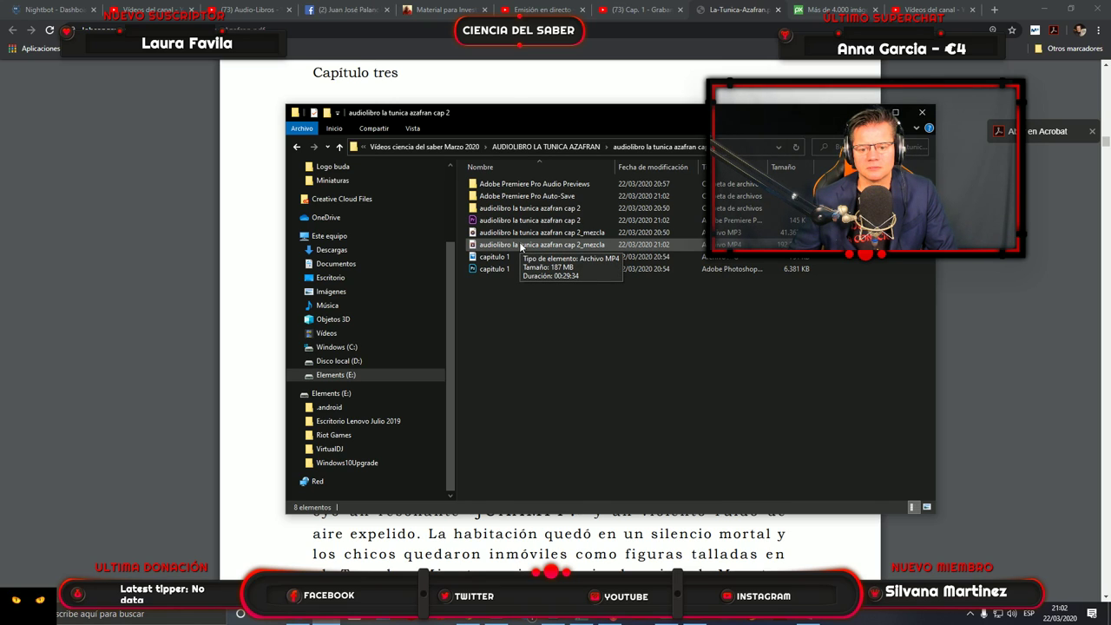
double_click(520, 246)
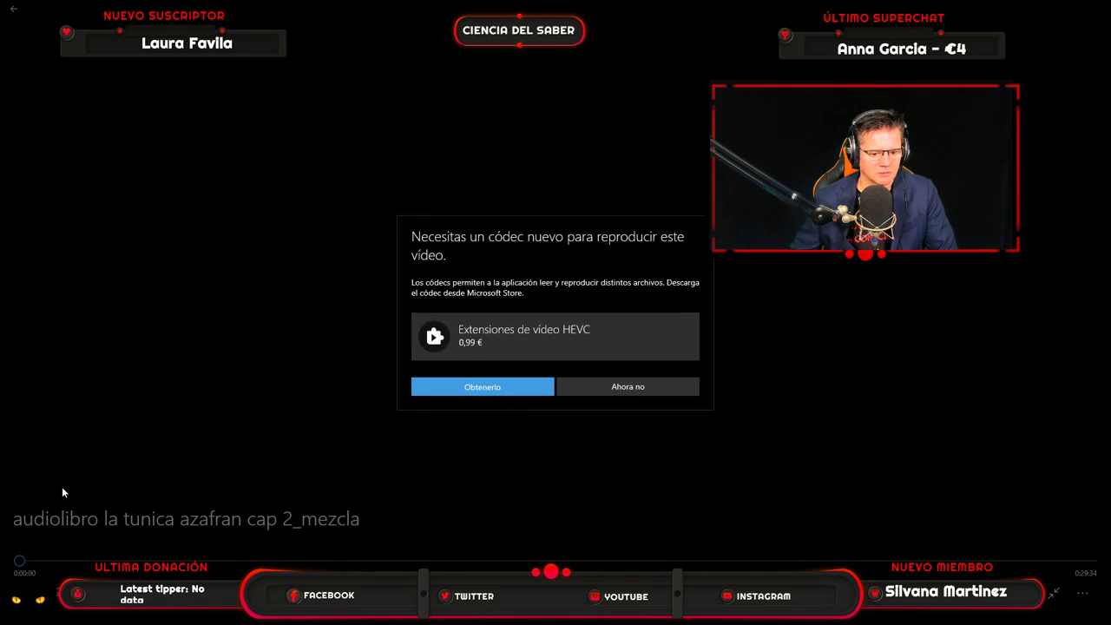
click(645, 393)
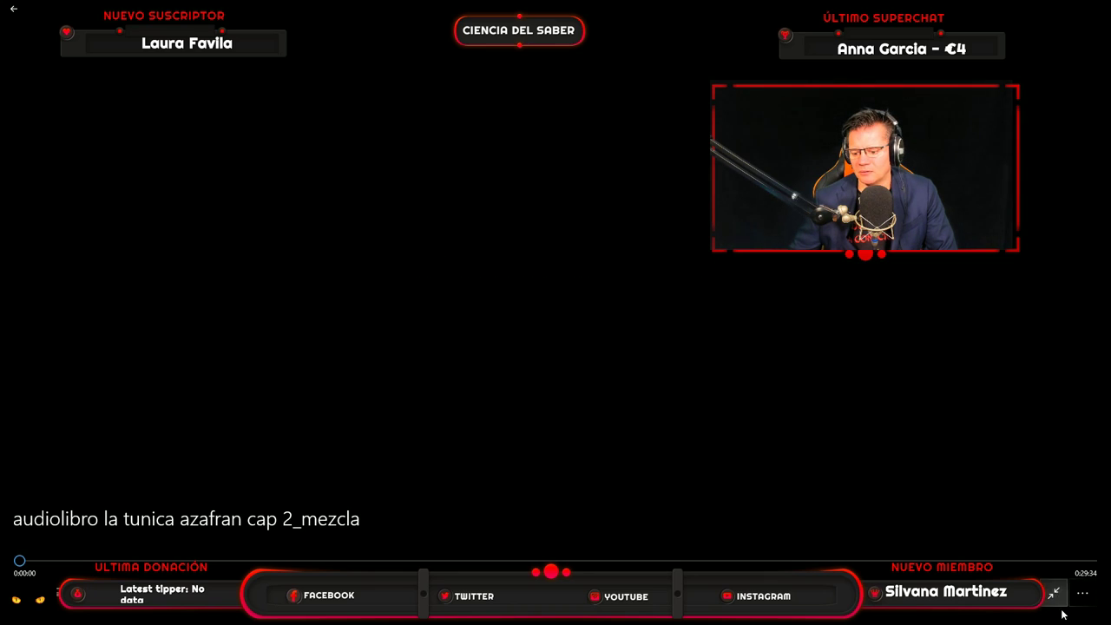
Leave full-screen playback and close the video player and the chapter 2 folder window.
click(603, 355)
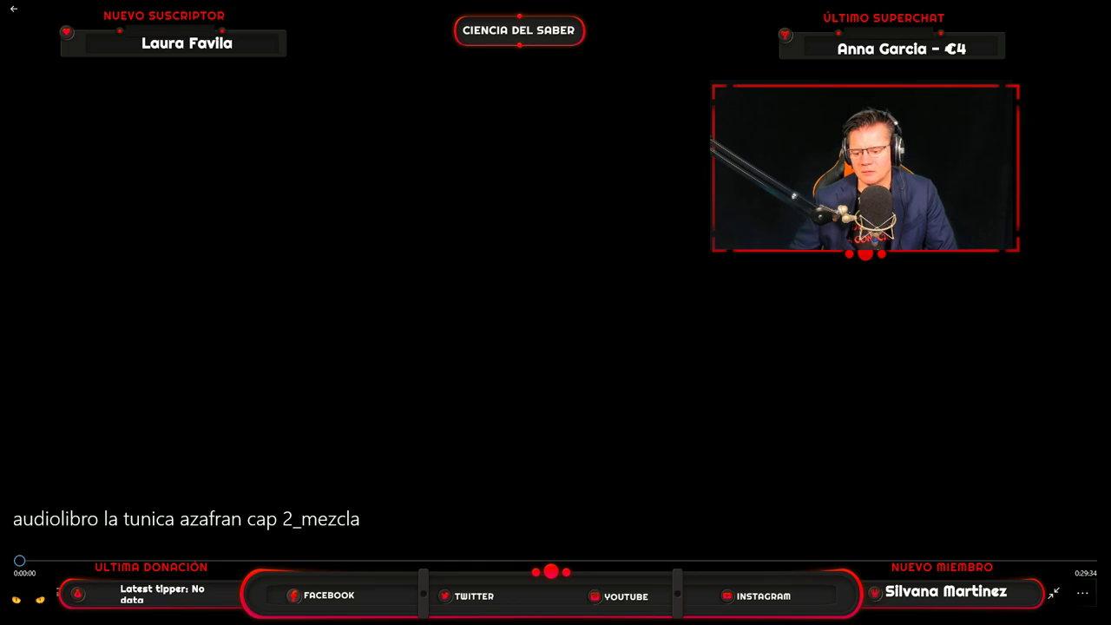
click(1053, 593)
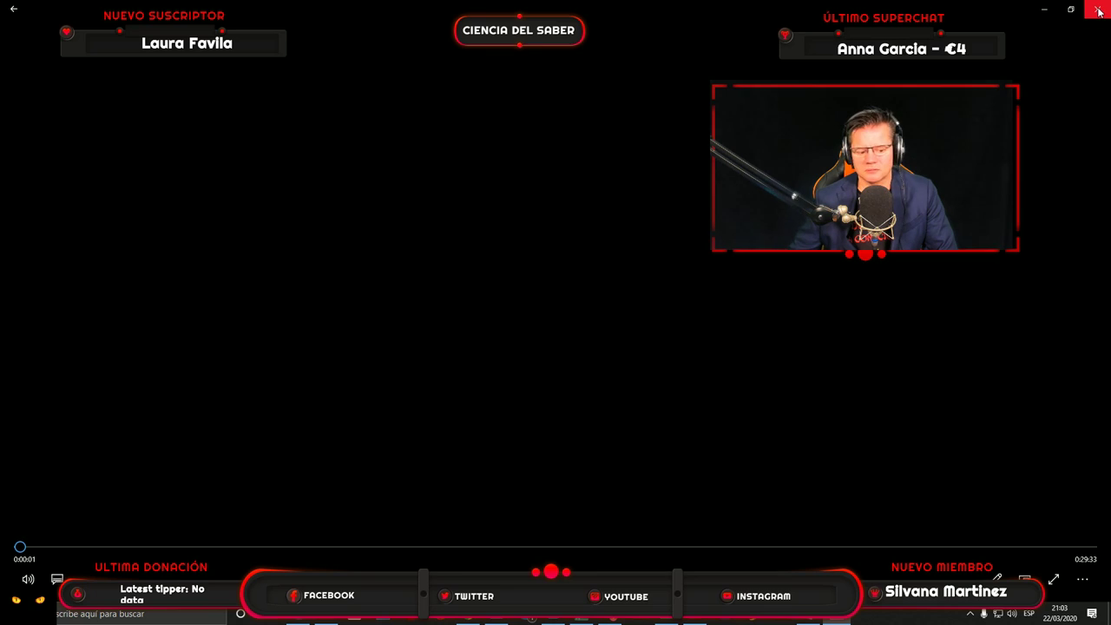
click(1098, 10)
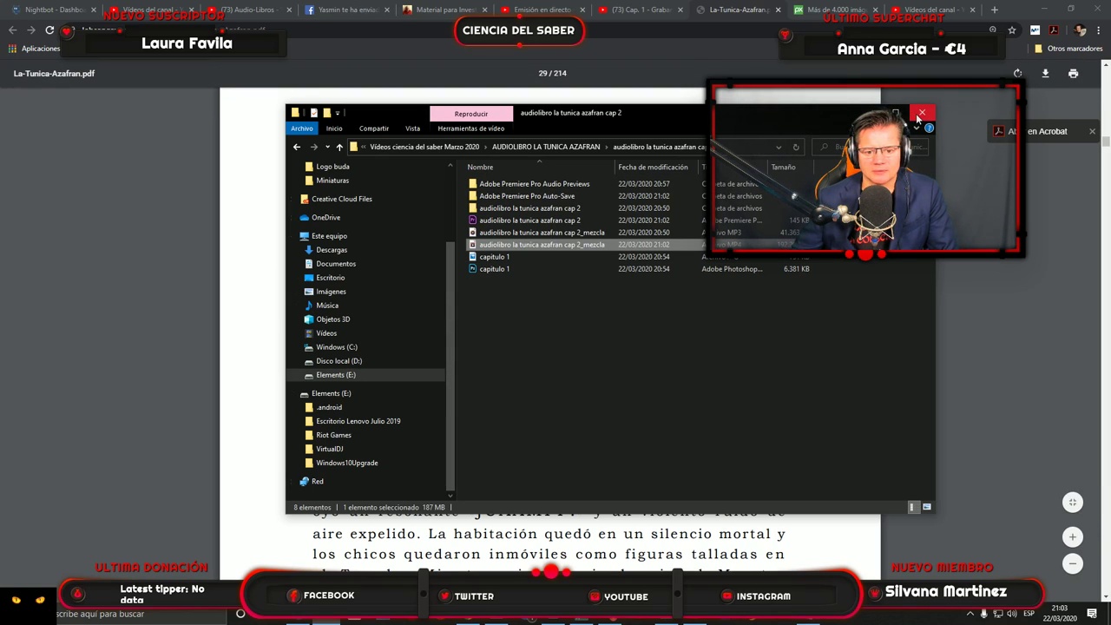
click(922, 112)
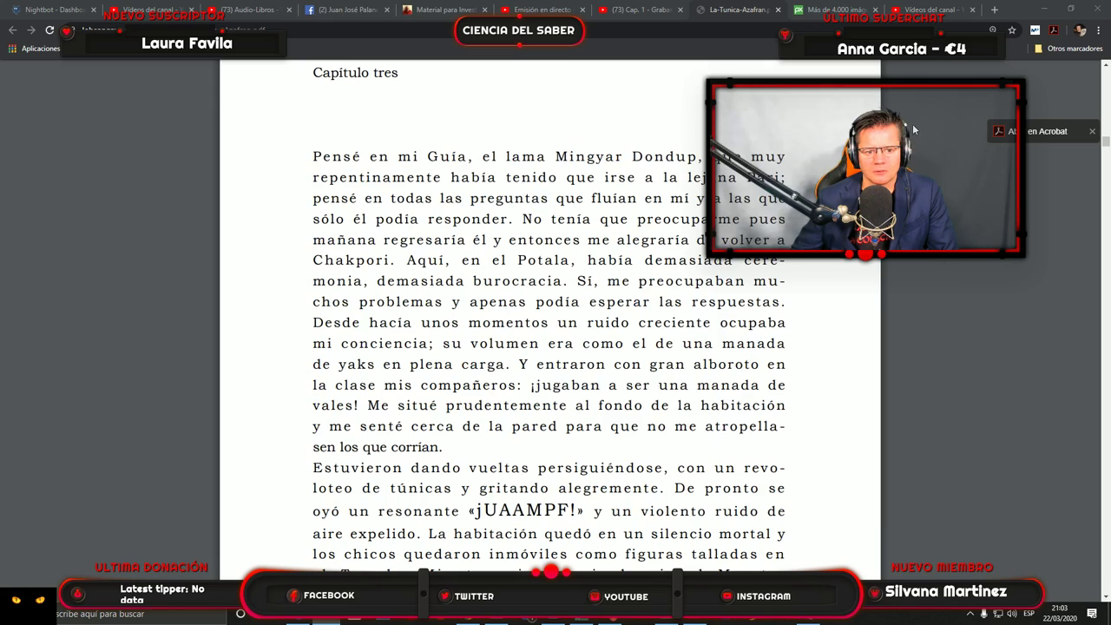